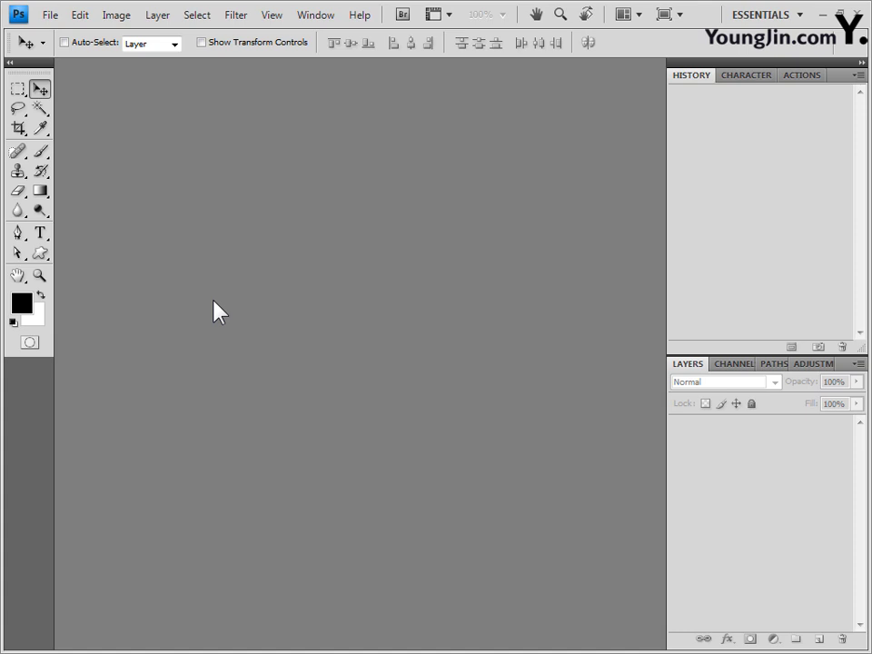
# - Create a new document 400 pixels wide and 500 pixels high at a resolution of 72 pixels/inch
pyautogui.click(51, 15)
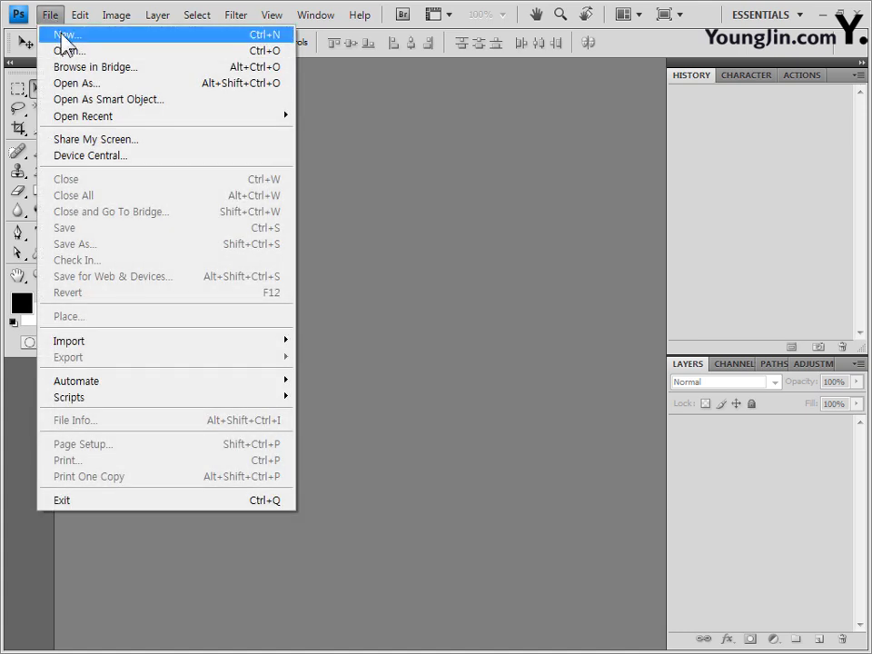
pyautogui.click(63, 34)
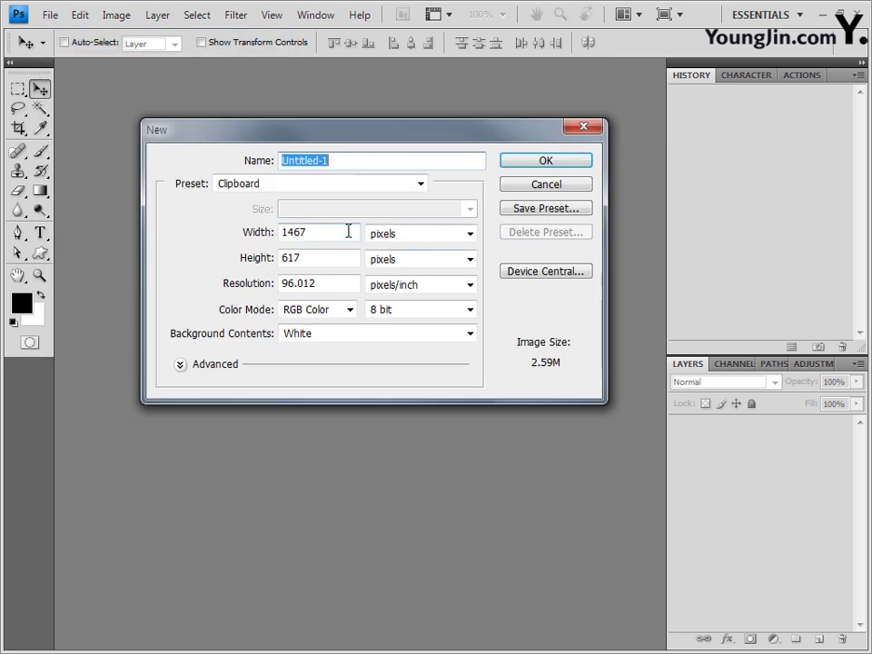
pyautogui.doubleClick(348, 231)
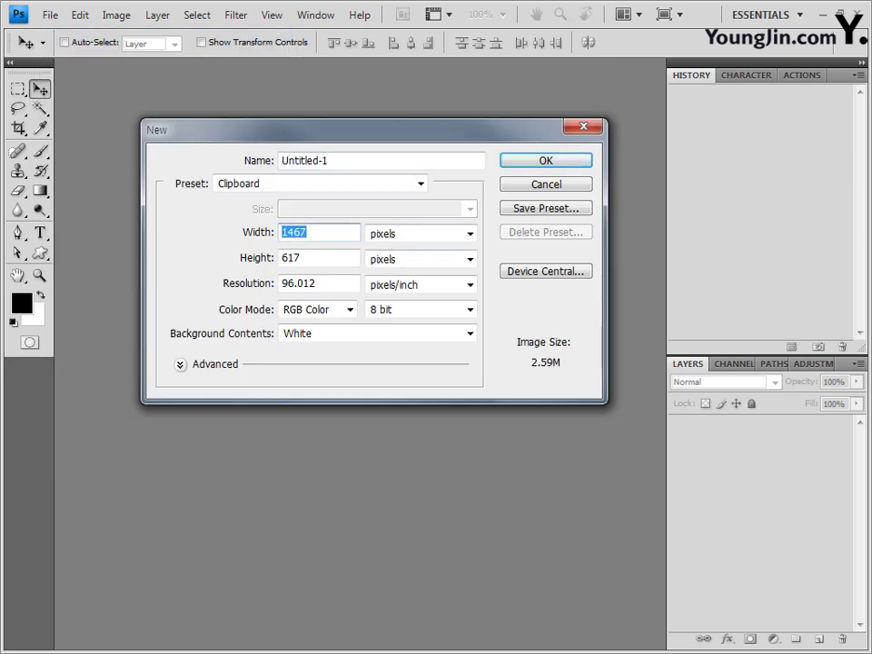
pyautogui.write('400')
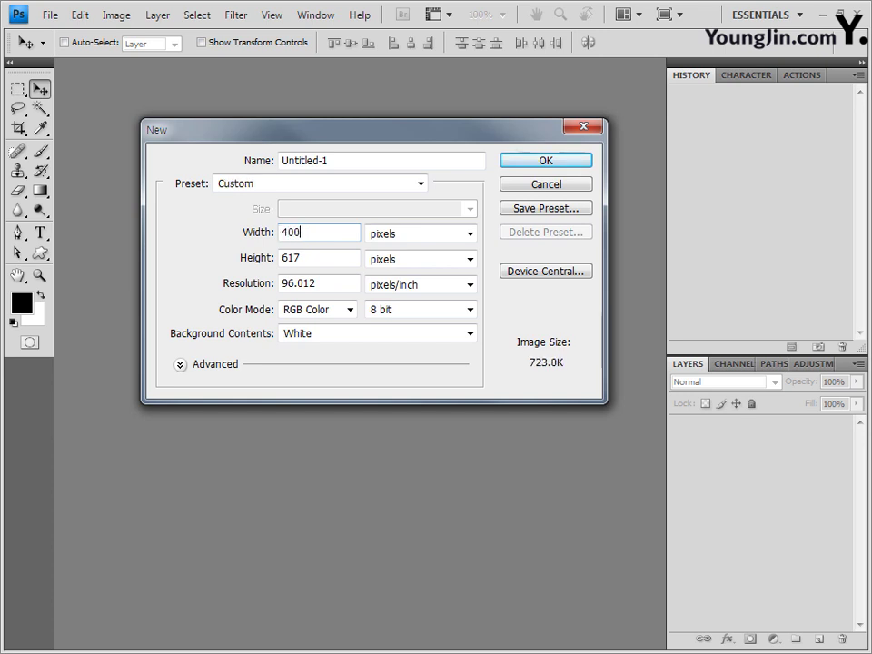
pyautogui.press('Tab')
pyautogui.press('Tab')
pyautogui.write('500')
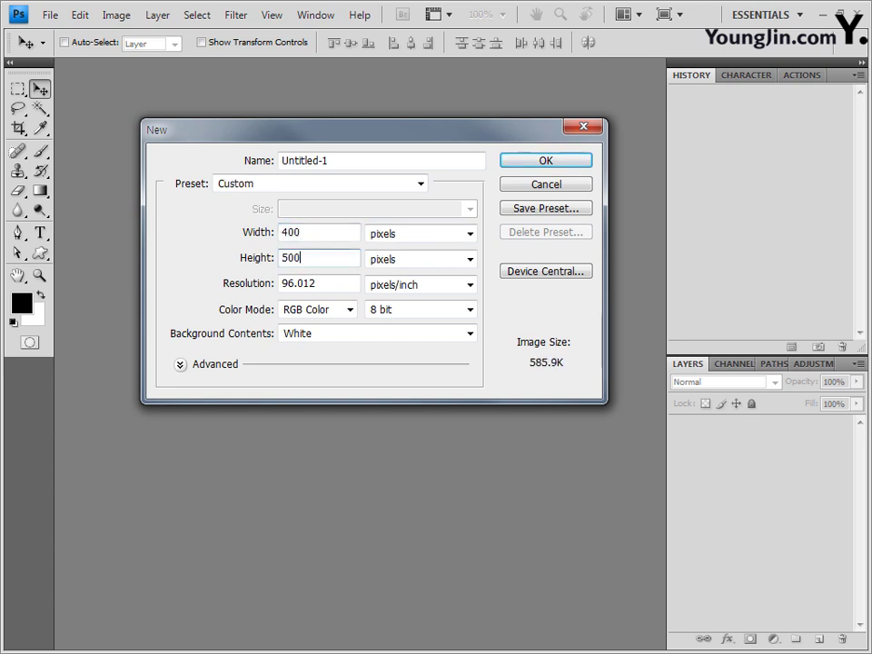
pyautogui.doubleClick(332, 284)
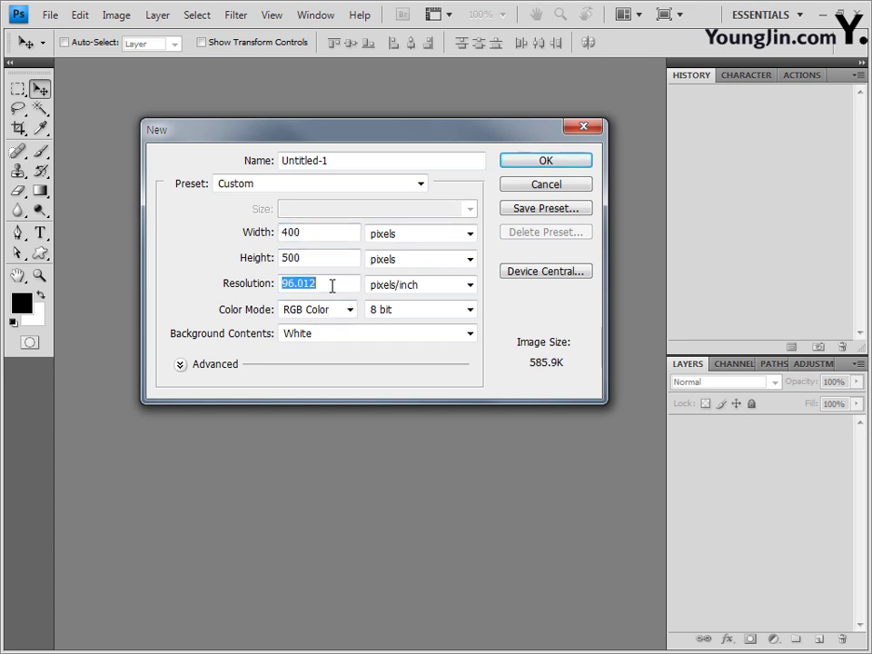
pyautogui.click(308, 284)
pyautogui.doubleClick(336, 286)
pyautogui.write('72')
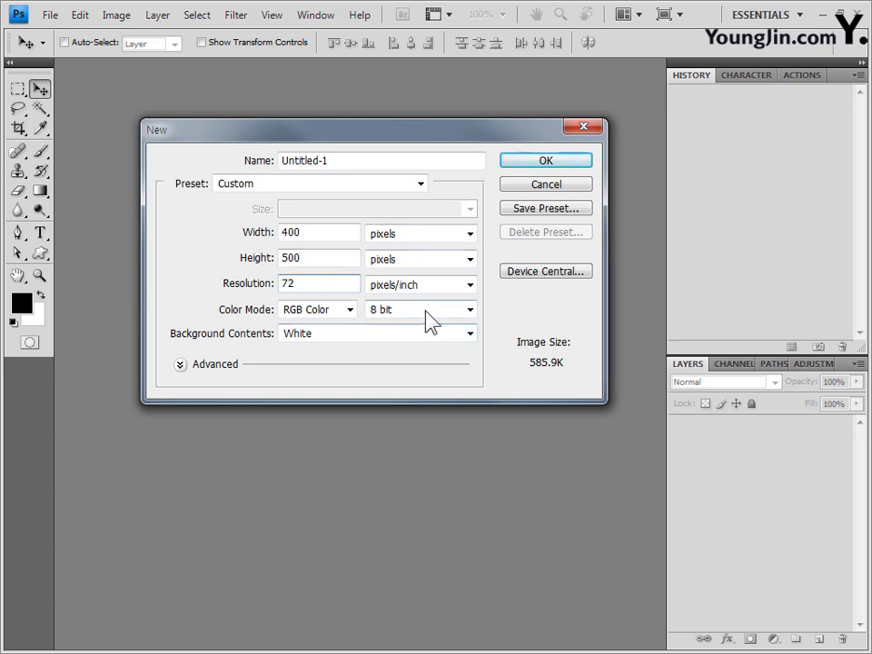
pyautogui.click(547, 164)
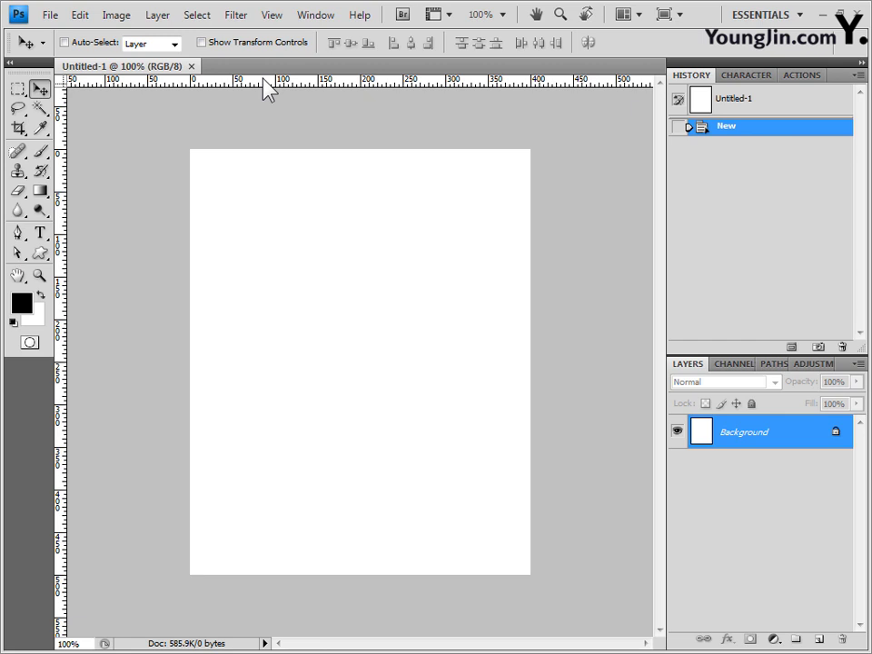
# - Configure the grid preferences with a gridline every 100 pixels and the dark gray grid color 333333
pyautogui.click(80, 16)
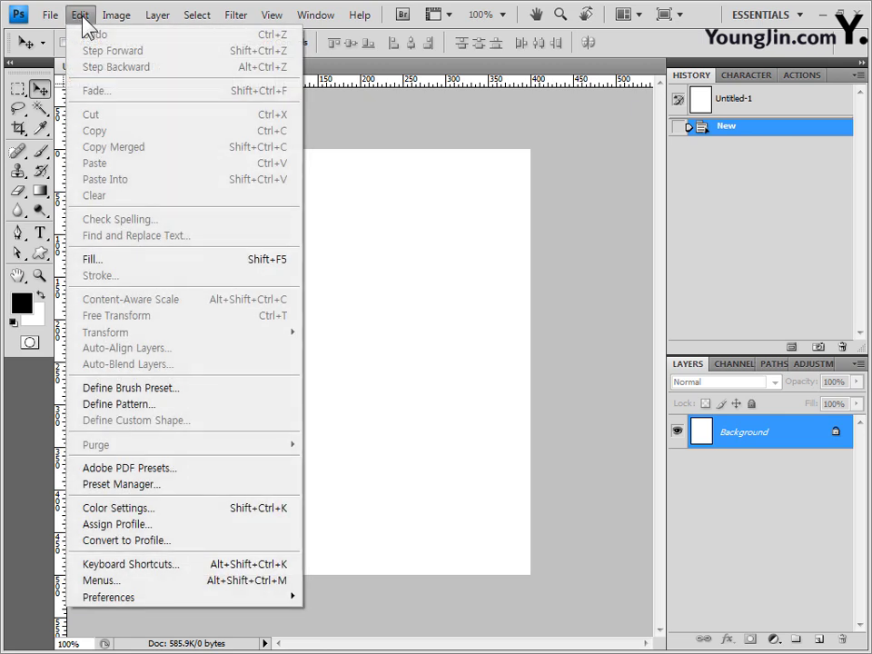
pyautogui.moveTo(185, 597)
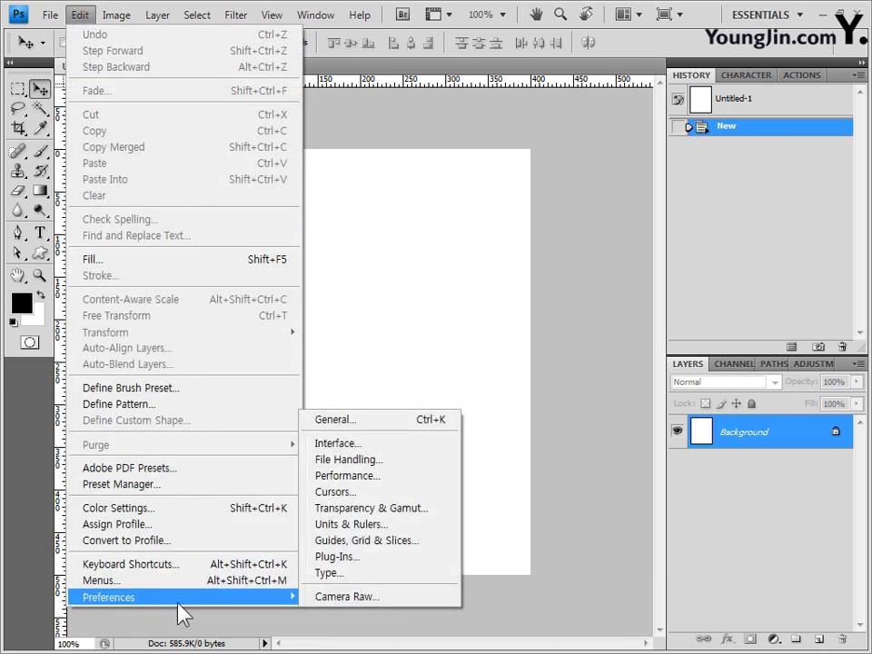
pyautogui.click(391, 545)
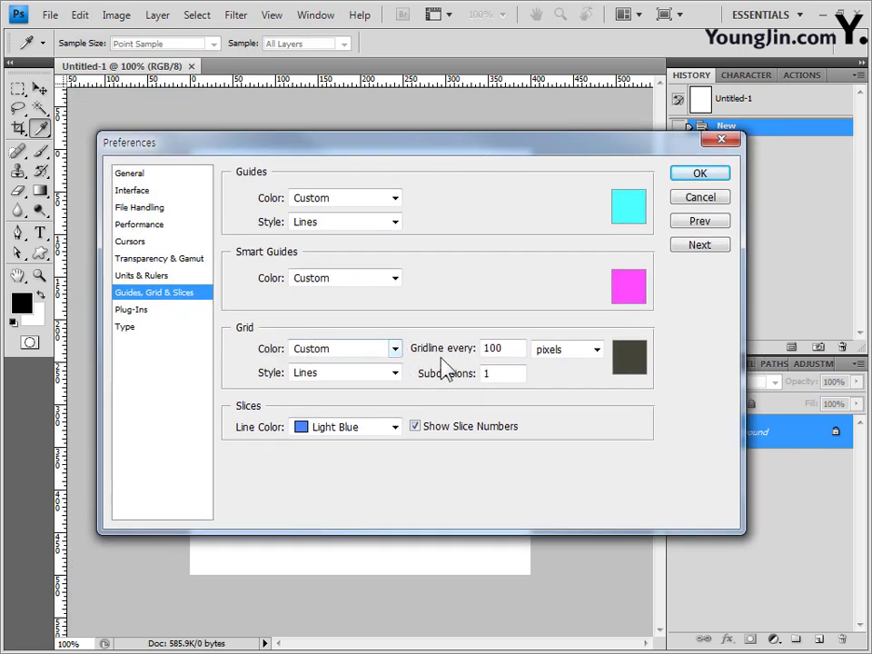
pyautogui.doubleClick(509, 353)
pyautogui.click(597, 349)
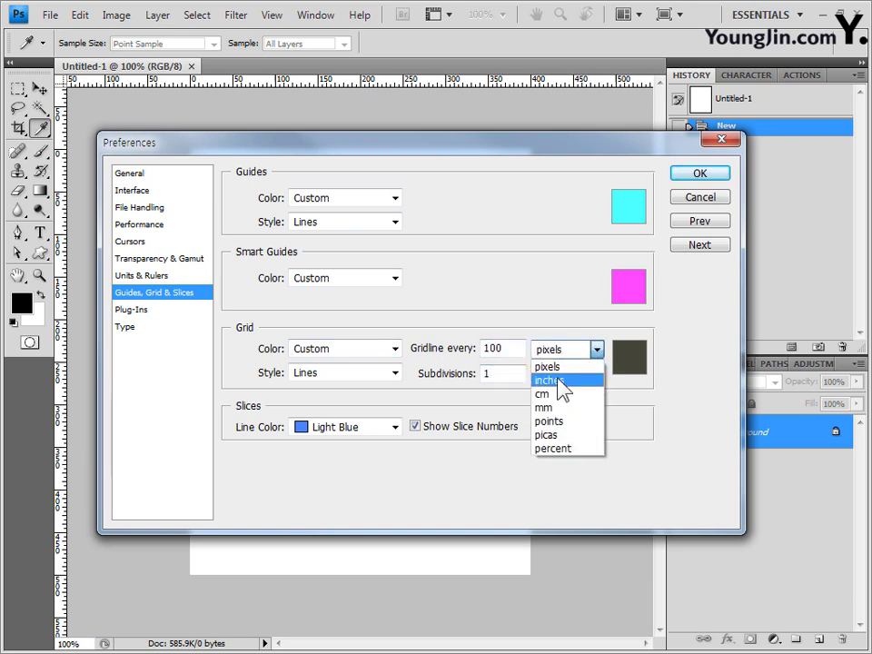
pyautogui.click(567, 368)
pyautogui.click(630, 358)
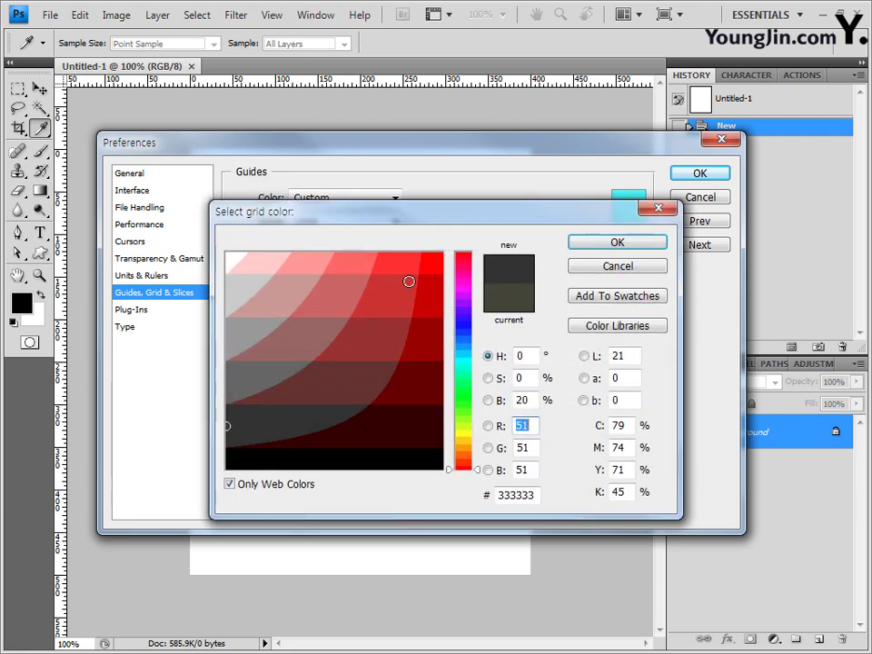
pyautogui.click(640, 243)
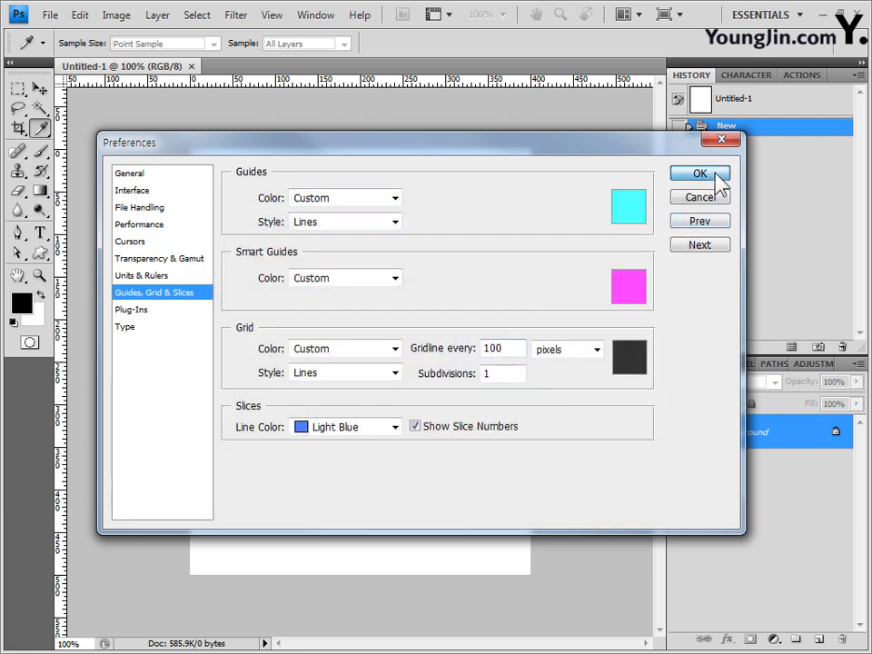
pyautogui.click(701, 174)
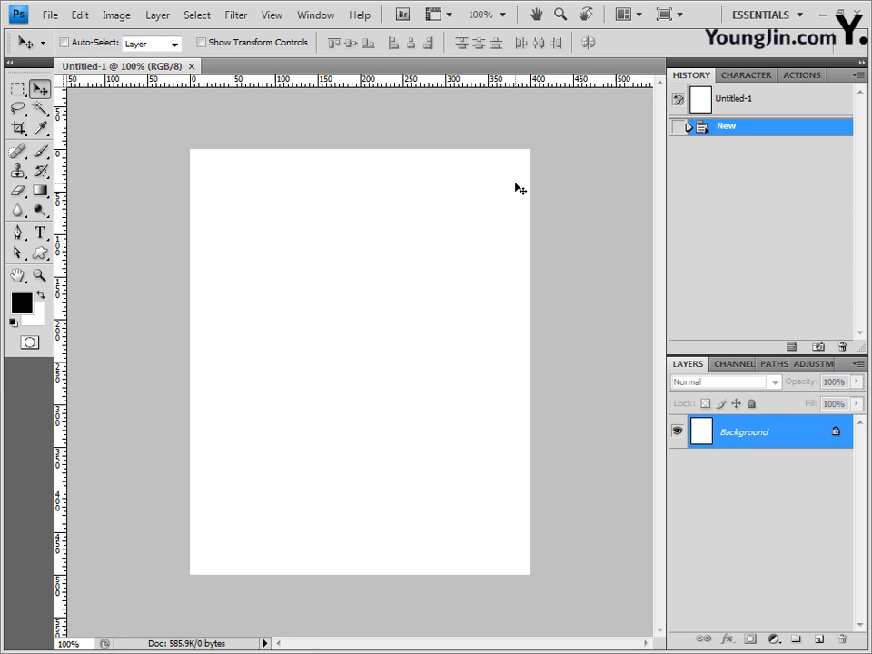
# - Display the grid over the canvas and keep the rulers shown with their units set to pixels
pyautogui.hotkey('ctrl', "'")
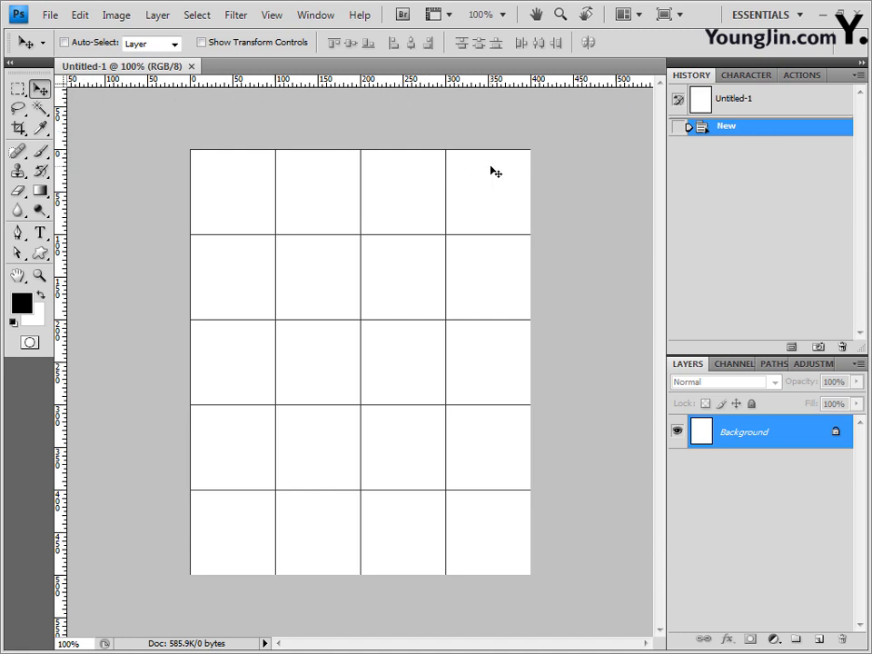
pyautogui.hotkey('ctrl', 'r')
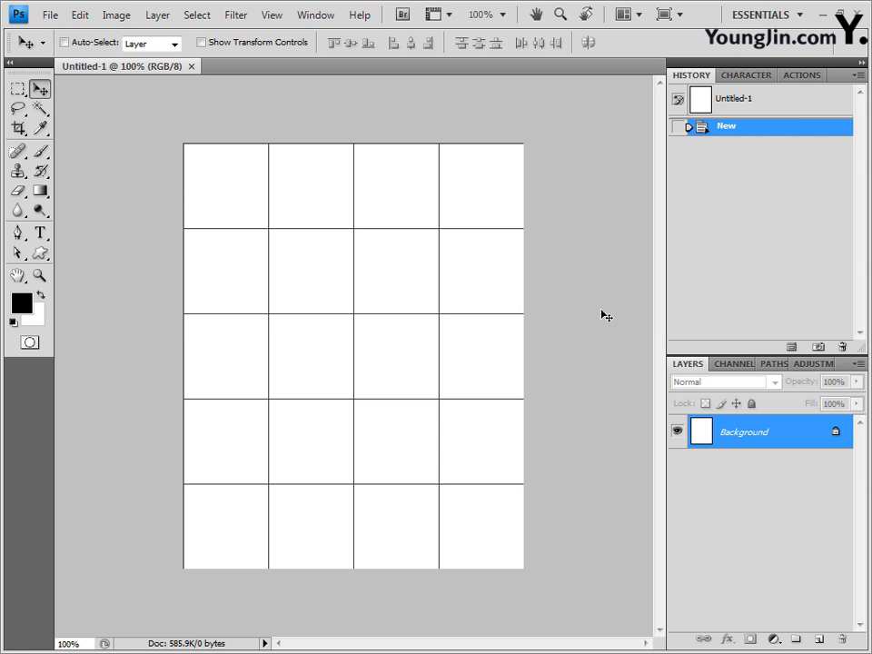
pyautogui.hotkey('ctrl', 'r')
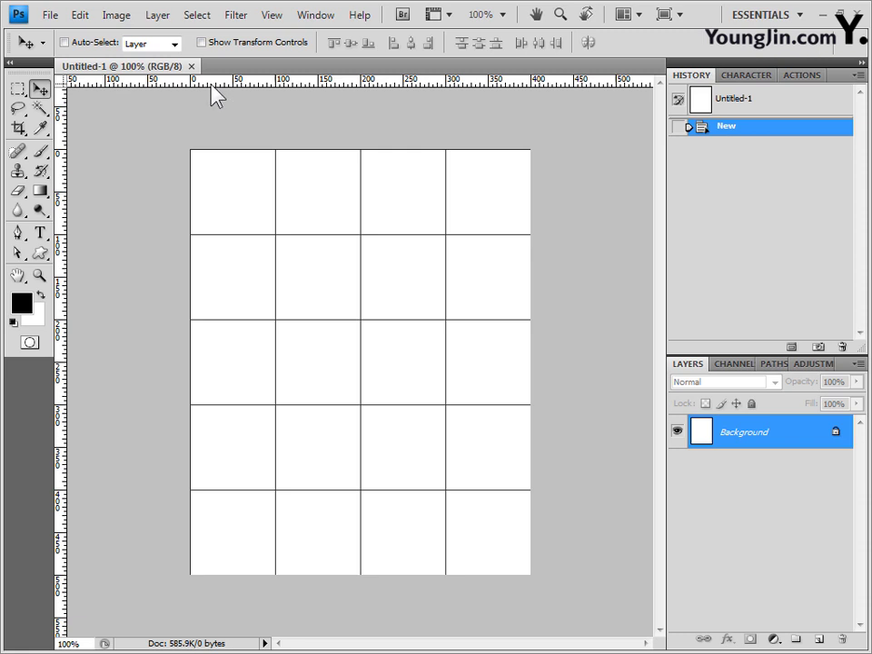
pyautogui.rightClick(141, 80)
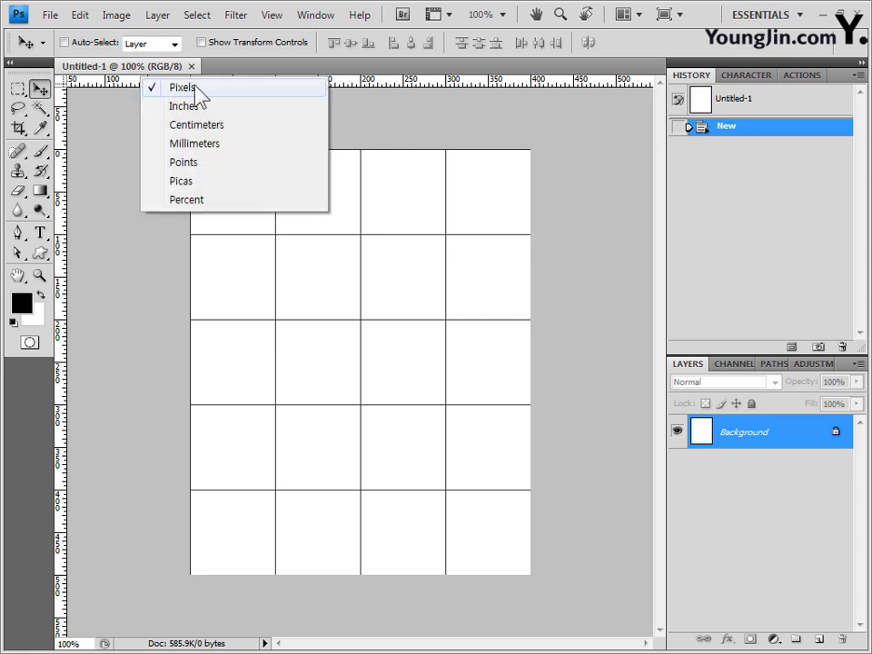
pyautogui.click(194, 89)
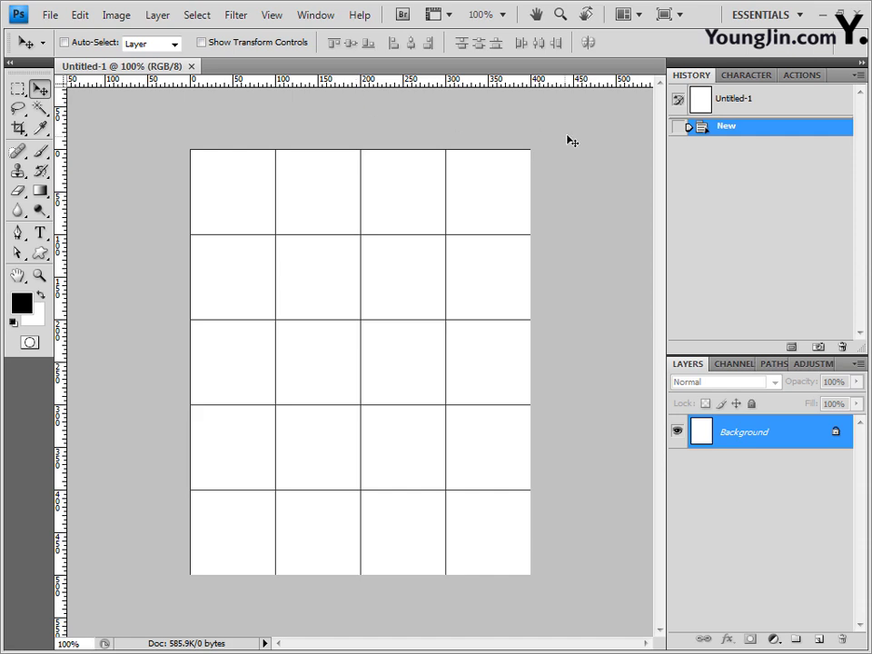
# - Save the document in the GTQ folder in Photoshop PSD format, named with the examinee number, the examinee's name and the suffix -1
pyautogui.click(50, 15)
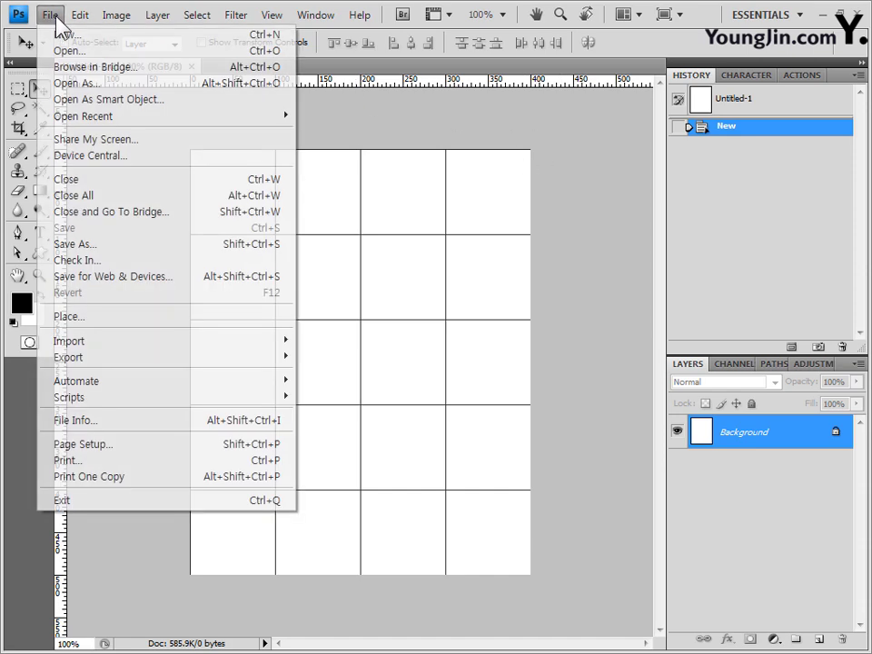
pyautogui.click(95, 246)
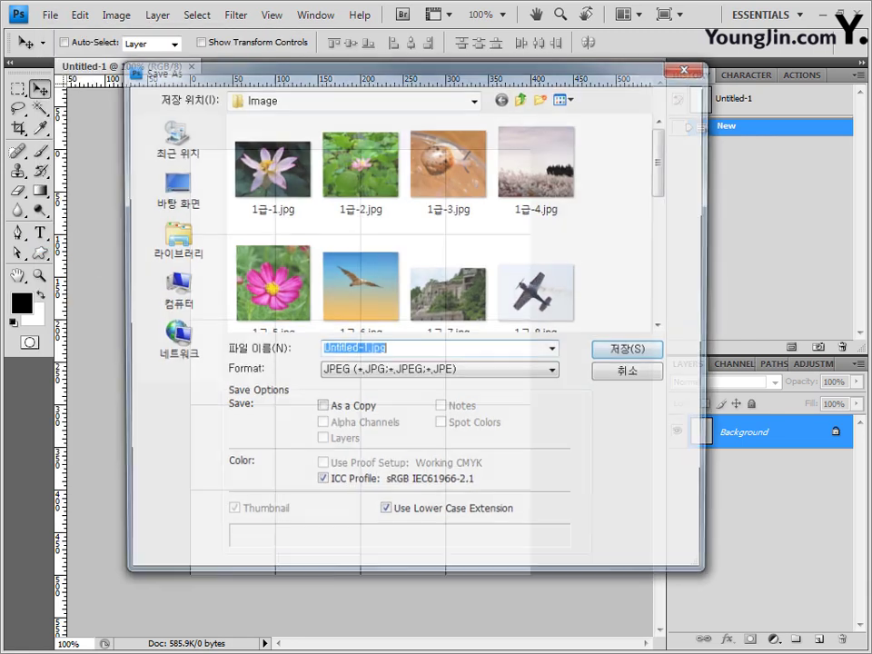
pyautogui.click(522, 98)
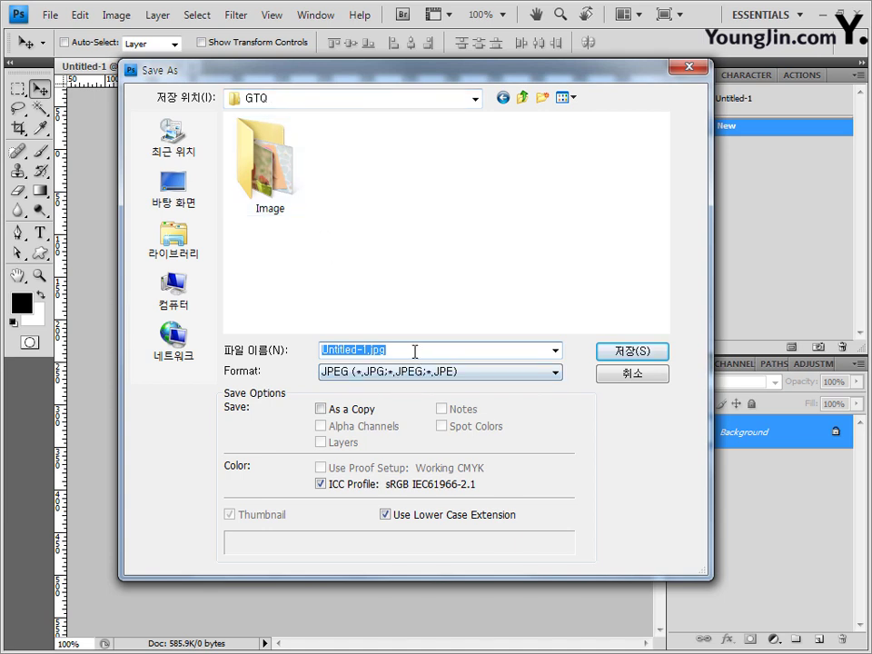
pyautogui.write('G123456789-홍길동')
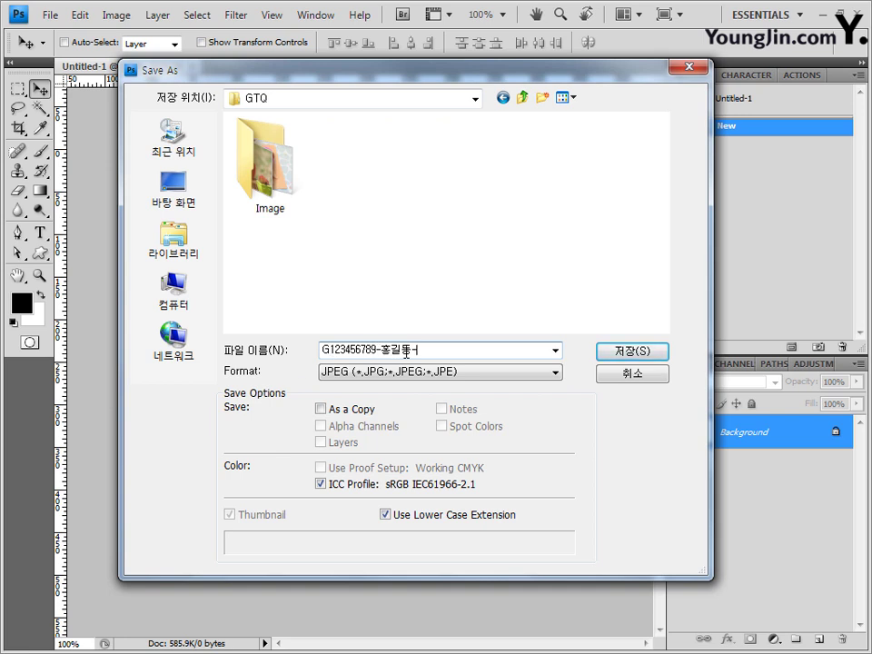
pyautogui.write('-1')
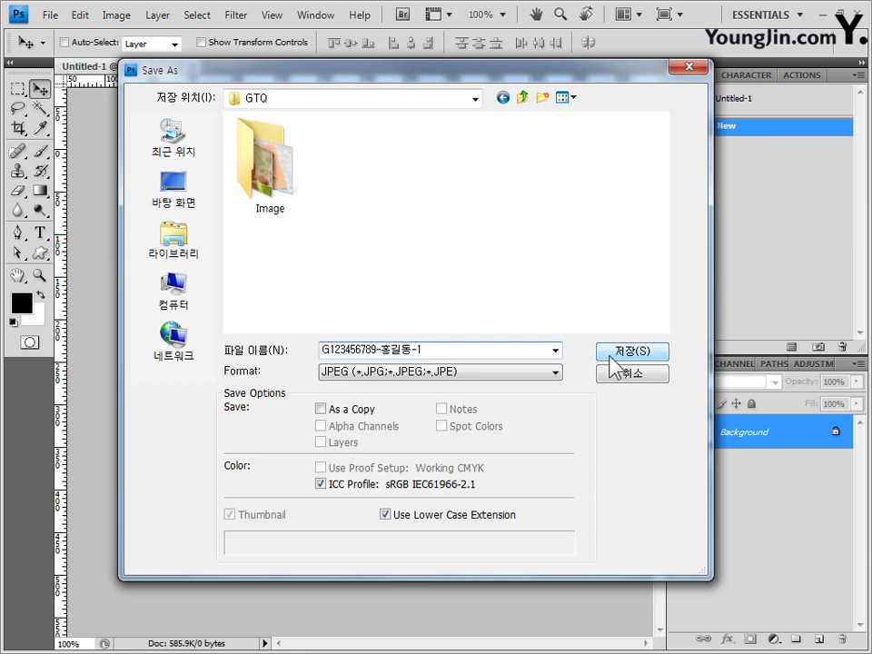
pyautogui.click(545, 373)
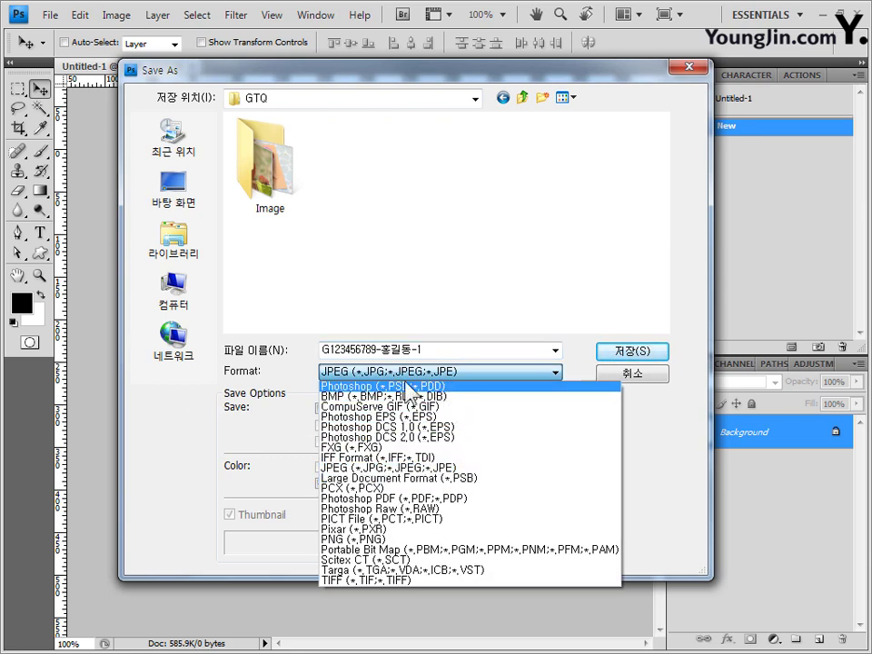
pyautogui.click(396, 389)
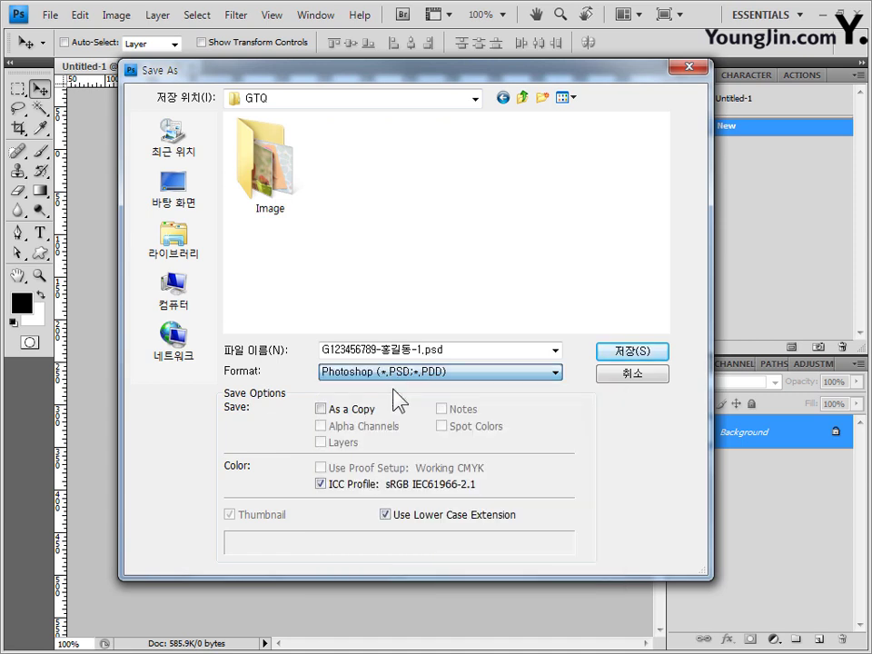
pyautogui.click(643, 352)
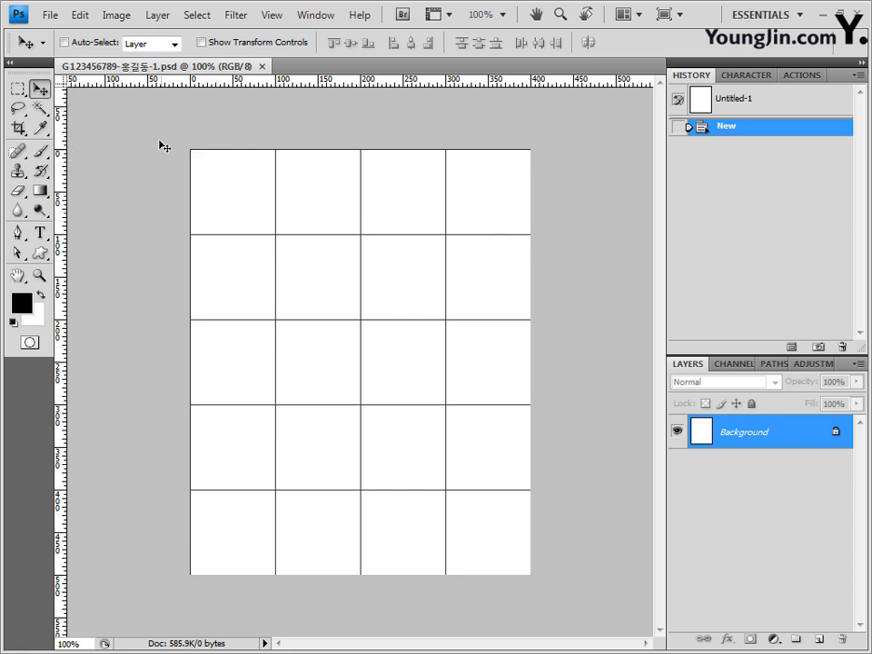
# - Float the document in its own window and enlarge the window slightly around the canvas, keeping the grid shown
pyautogui.moveTo(202, 67); pyautogui.dragTo(240, 90)
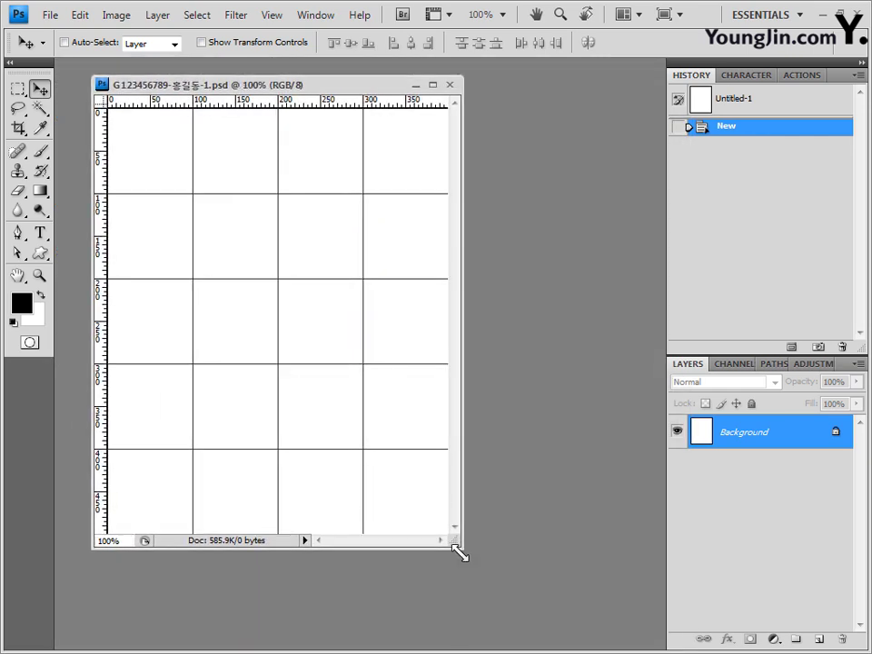
pyautogui.moveTo(461, 552); pyautogui.dragTo(479, 558)
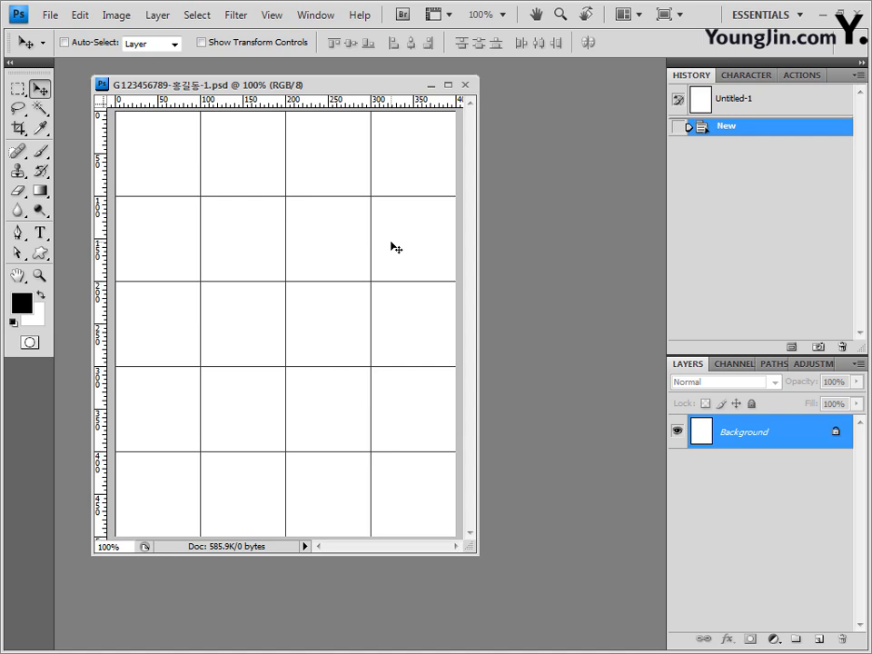
pyautogui.hotkey('ctrl', "'")
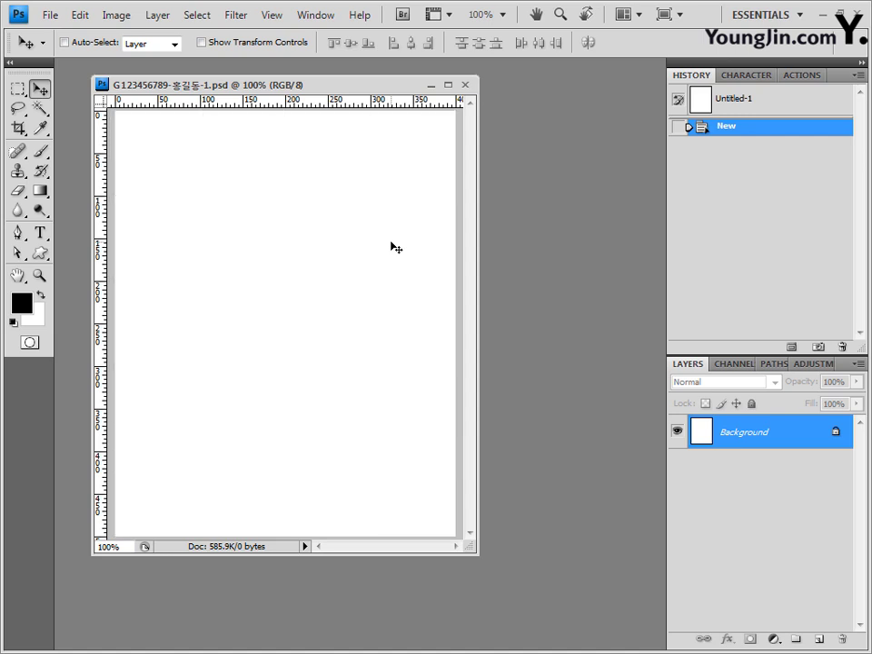
pyautogui.hotkey('ctrl', "'")
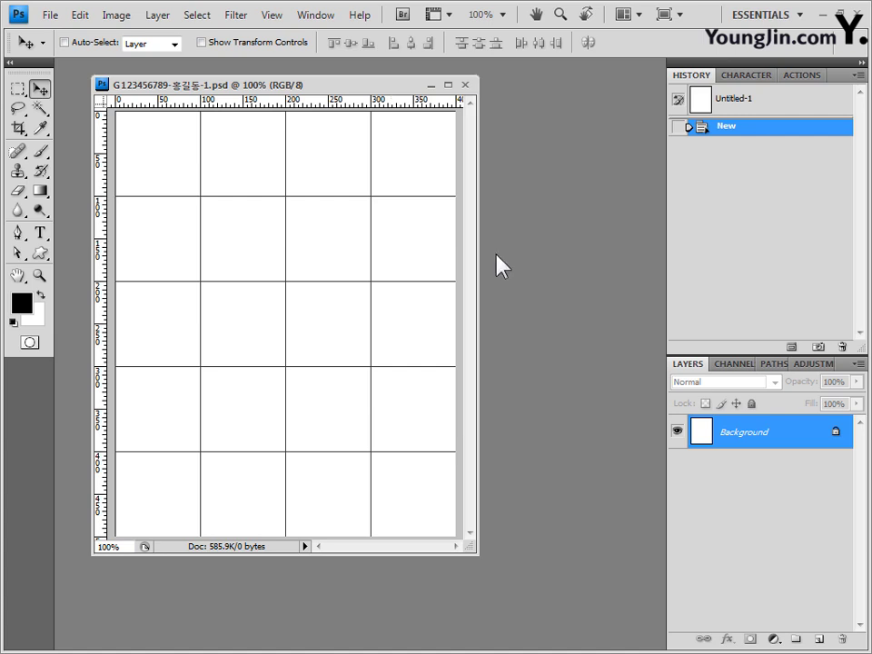
# - Switch to the file explorer, open 1급-1.jpg from the Image folder in Photoshop, and select its entire canvas
pyautogui.hotkey('alt', 'Tab')
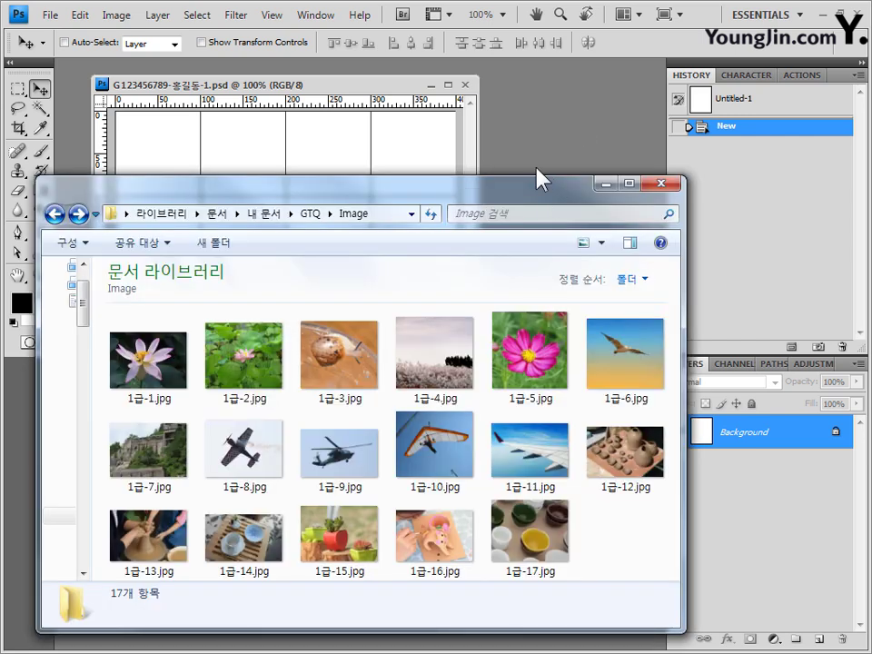
pyautogui.moveTo(145, 387); pyautogui.dragTo(570, 140)
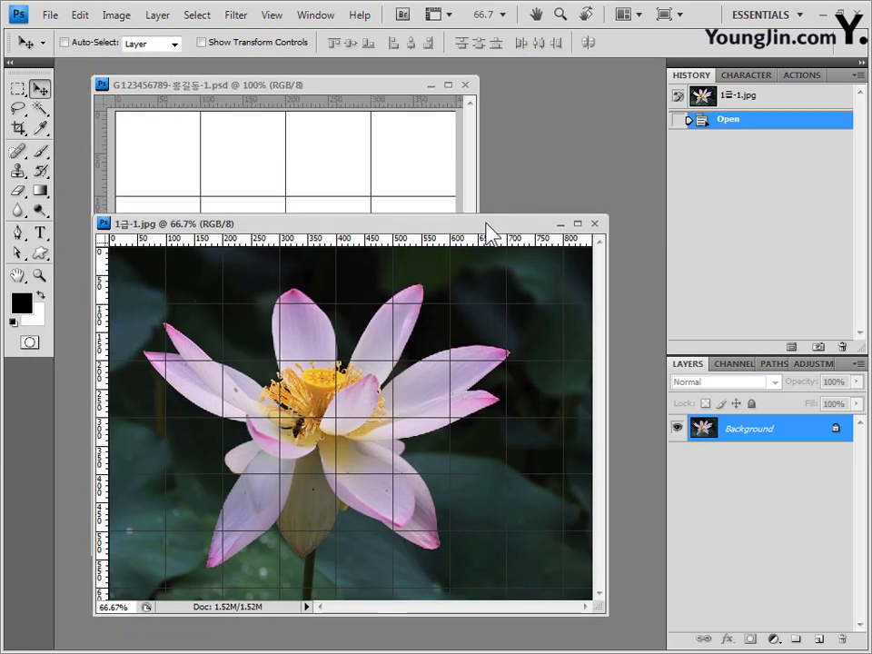
pyautogui.hotkey('ctrl', 'a')
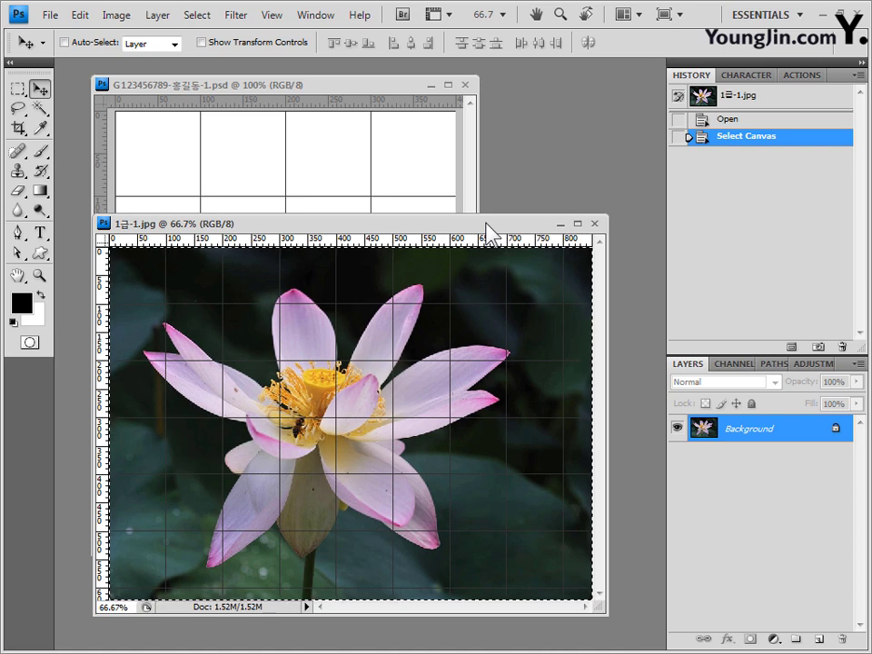
# - Close the source photo and paste its copied canvas into the 400 × 500 pixel exam document
pyautogui.click(595, 223)
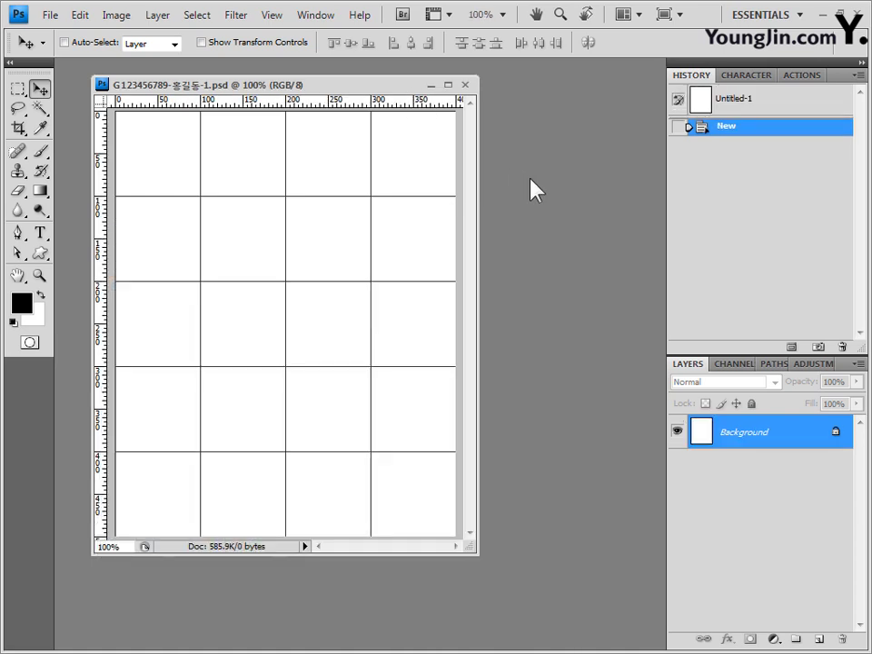
pyautogui.hotkey('ctrl', 'v')
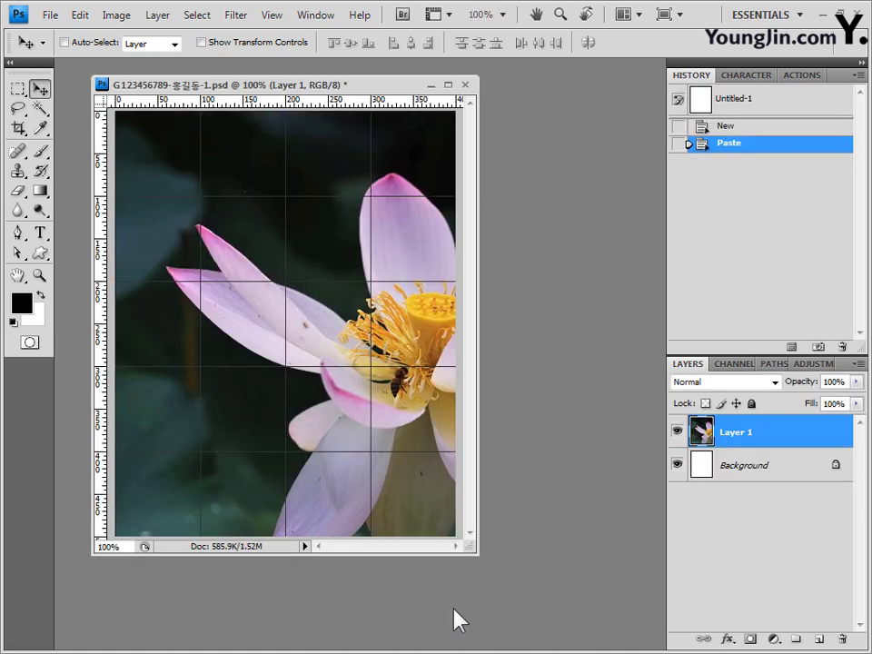
# - Scale the pasted photo proportionally to 80.7% and centre it at X 128.3 px, Y 250.9 px, enlarging the document window around it
pyautogui.hotkey('ctrl', 't')
pyautogui.moveTo(480, 567); pyautogui.dragTo(555, 595)
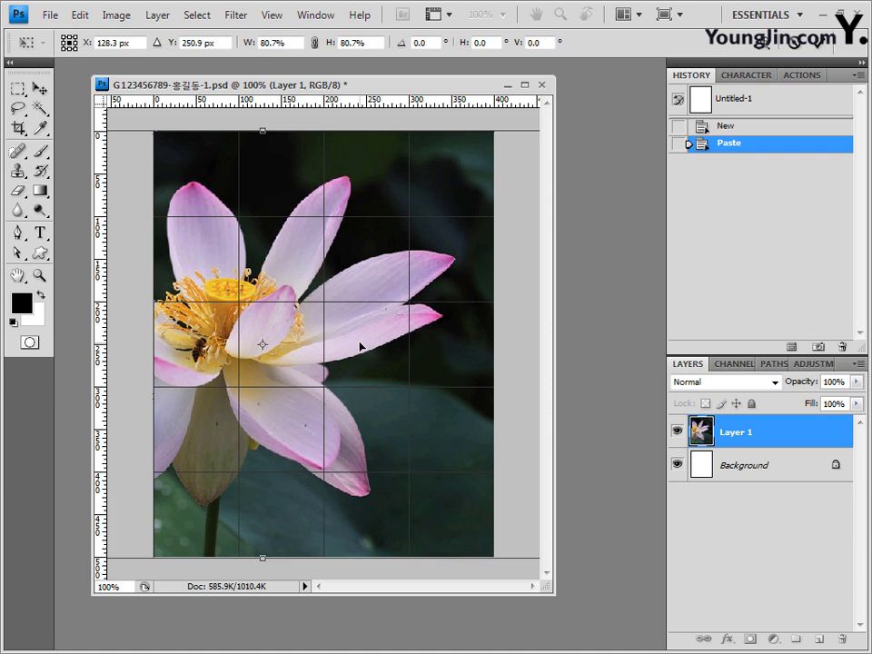
pyautogui.press('Return')
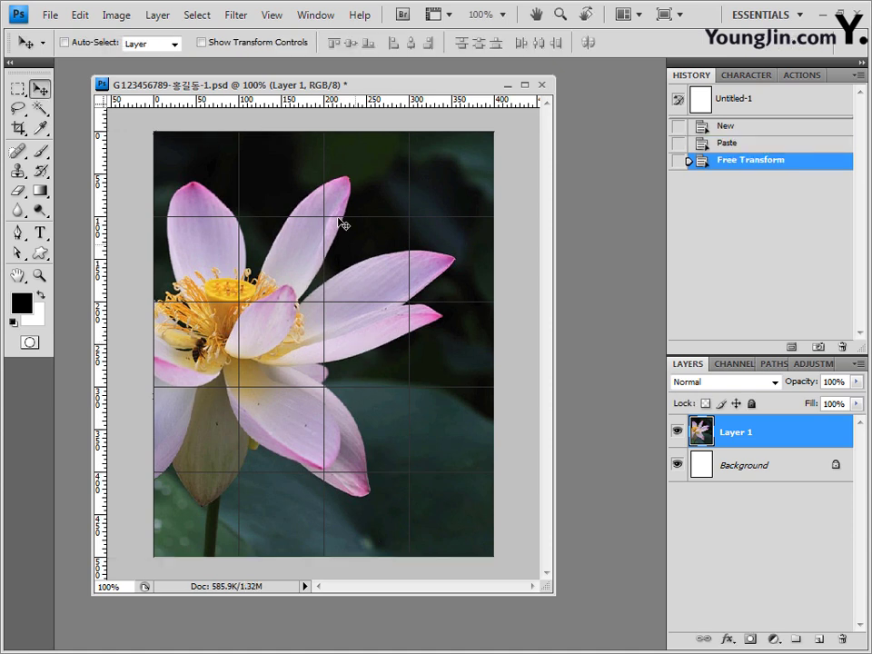
# - Apply the Texturizer filter to the photo layer with Canvas texture, 100% scaling, relief 4 and light from the top
pyautogui.click(248, 15)
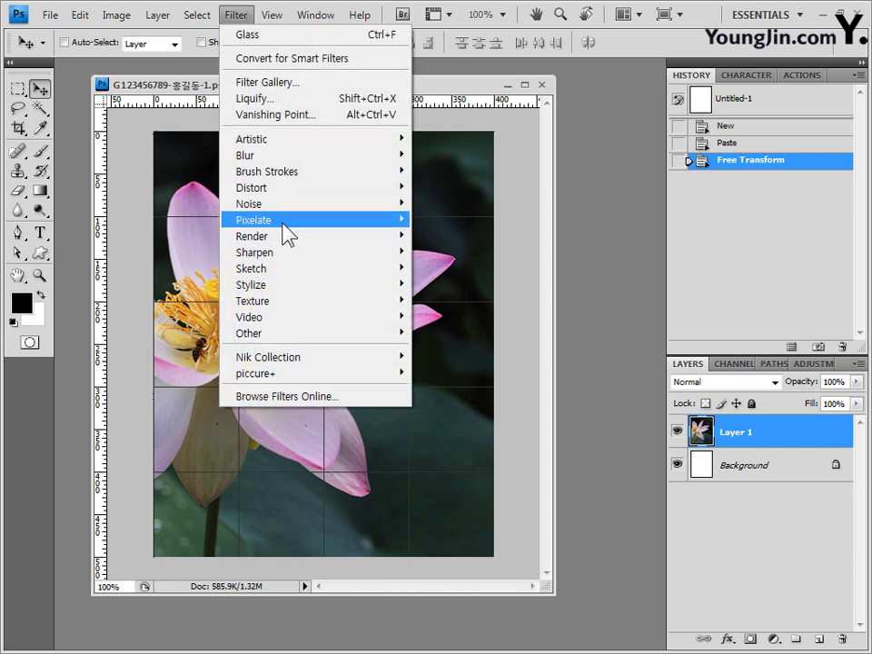
pyautogui.moveTo(291, 306)
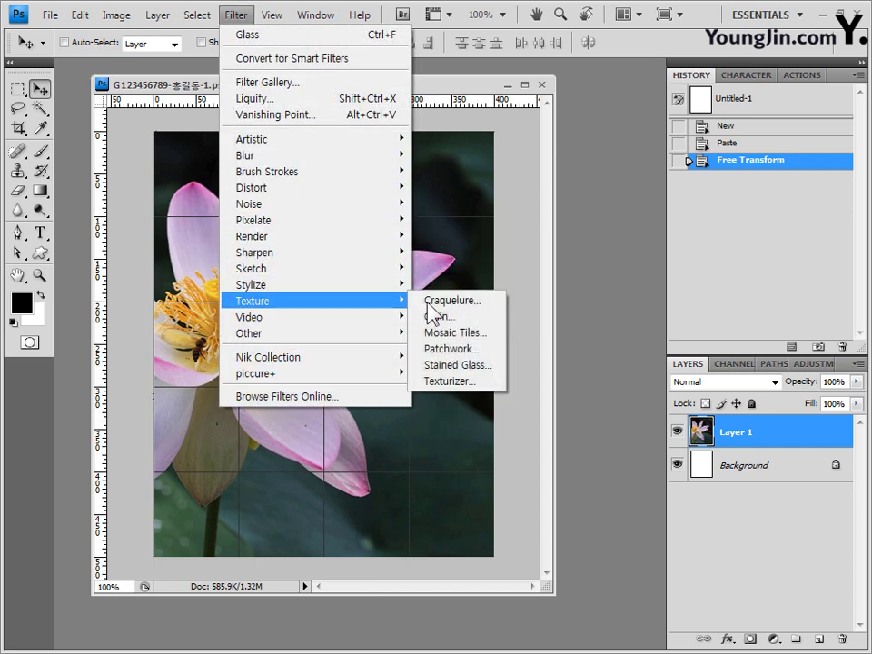
pyautogui.click(445, 381)
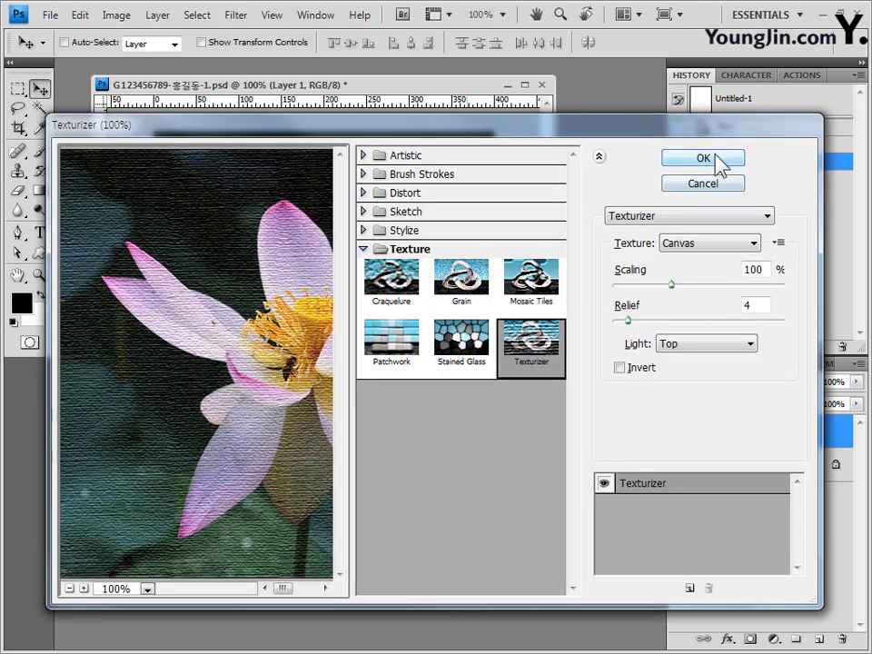
pyautogui.click(715, 160)
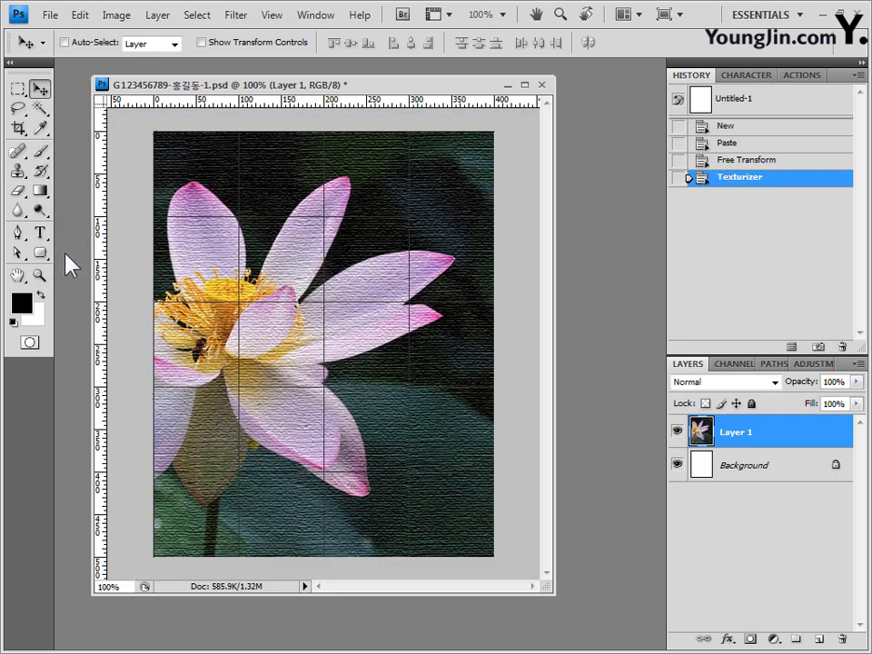
# - Draw a rounded rectangle path about 160 × 218 px with a 30 px radius over the photo's lower right, using Add to path area
pyautogui.click(17, 232)
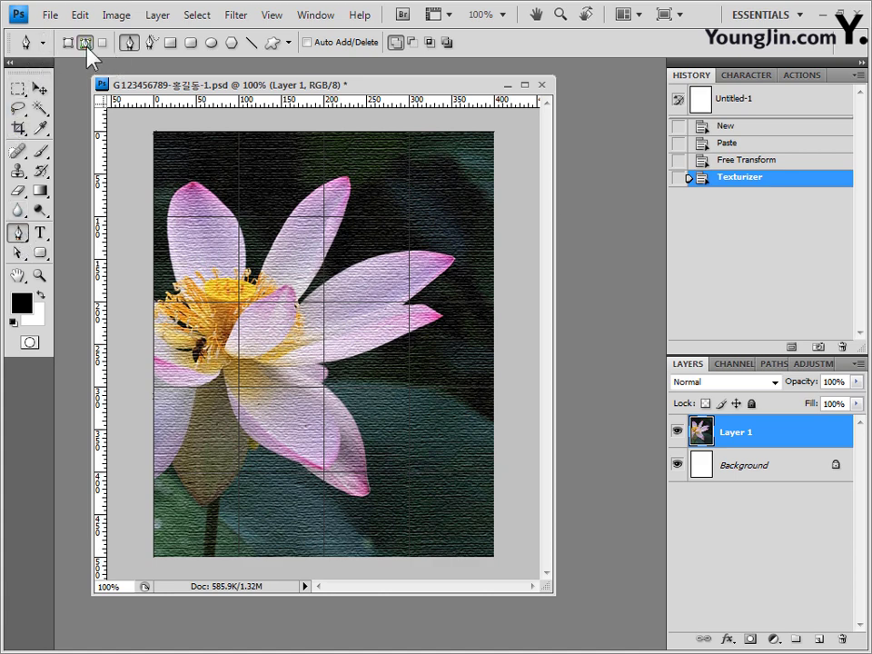
pyautogui.click(190, 43)
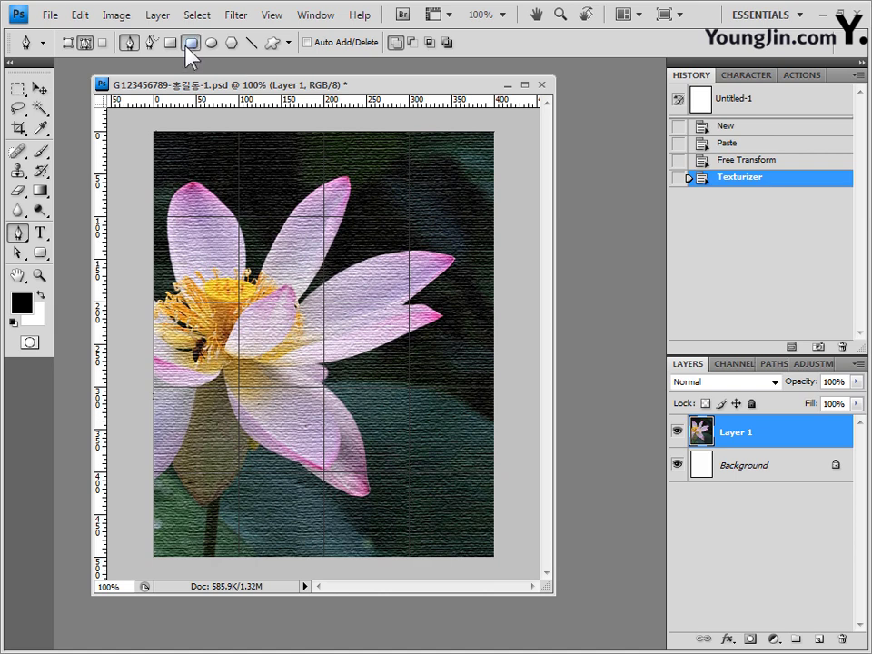
pyautogui.click(85, 44)
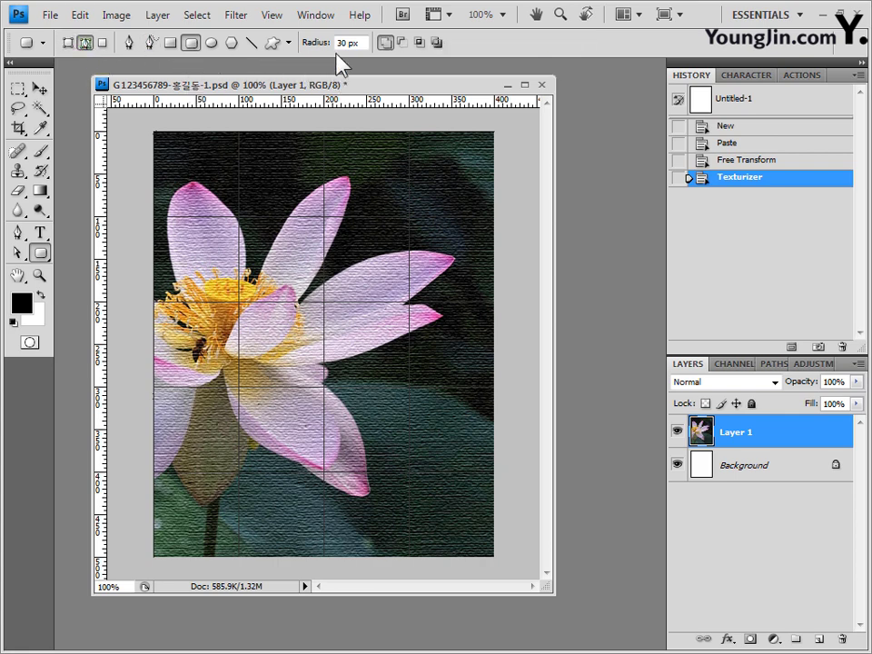
pyautogui.doubleClick(362, 42)
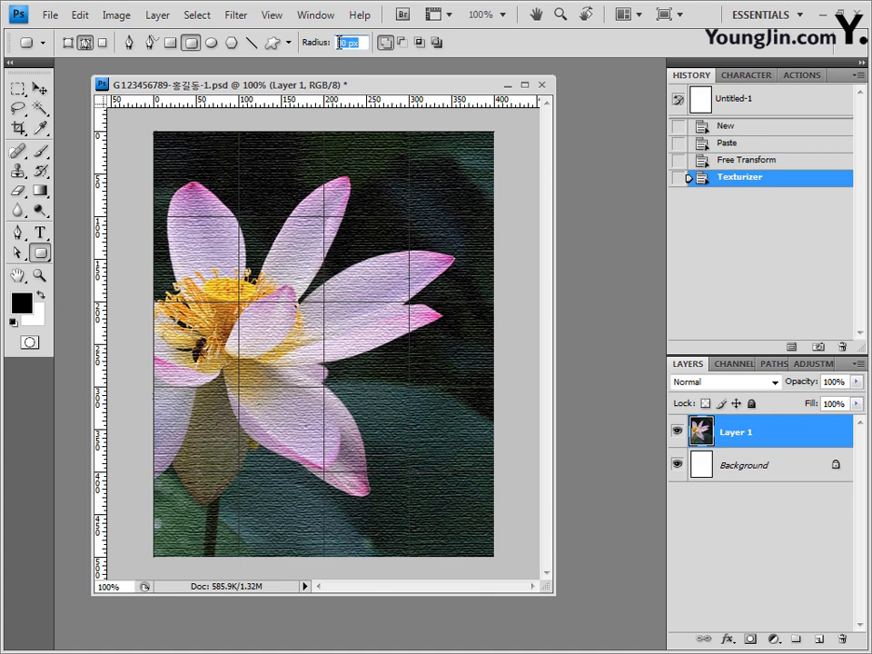
pyautogui.click(363, 43)
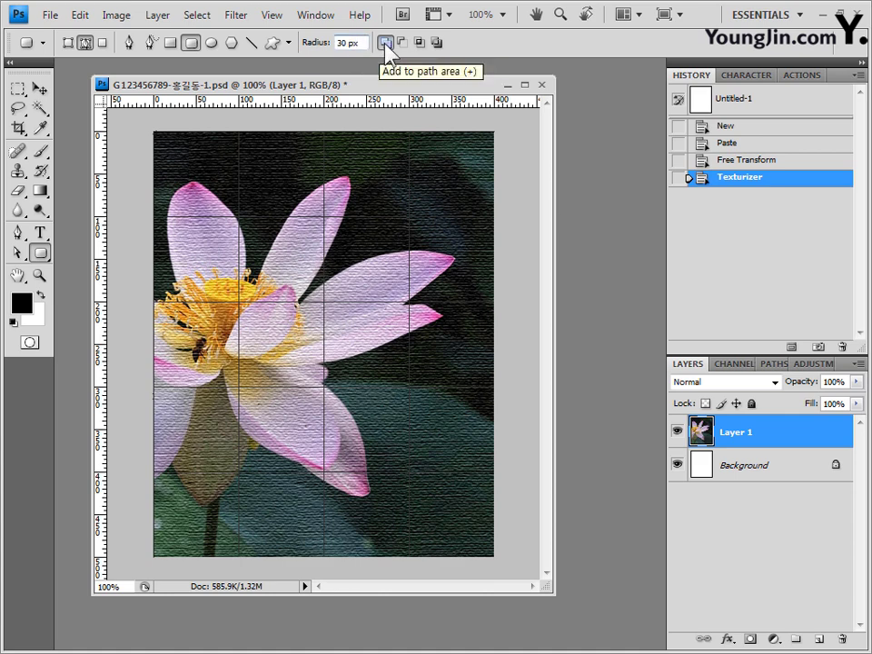
pyautogui.click(386, 44)
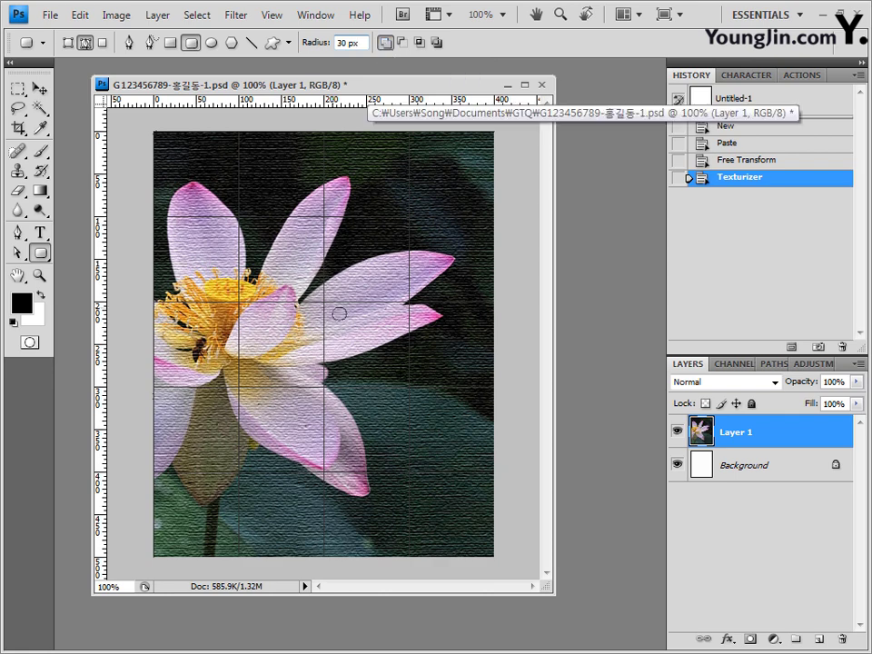
pyautogui.moveTo(333, 307); pyautogui.dragTo(467, 473)
pyautogui.moveTo(466, 477); pyautogui.dragTo(470, 495)
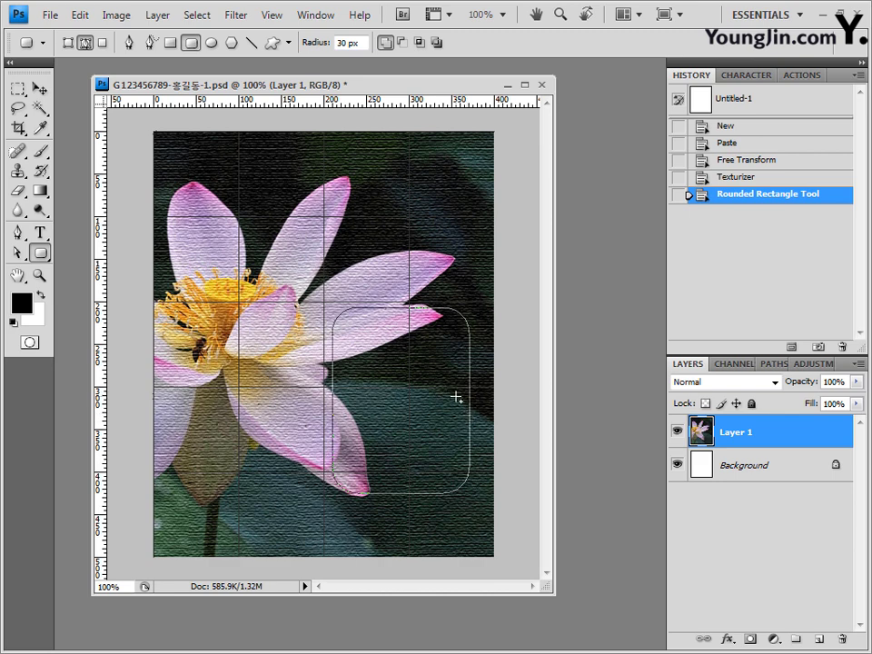
# - Transform the rounded rectangle path to 83.9% width and 102.8% height, keeping its upper left corner in place
pyautogui.hotkey('ctrl', 't')
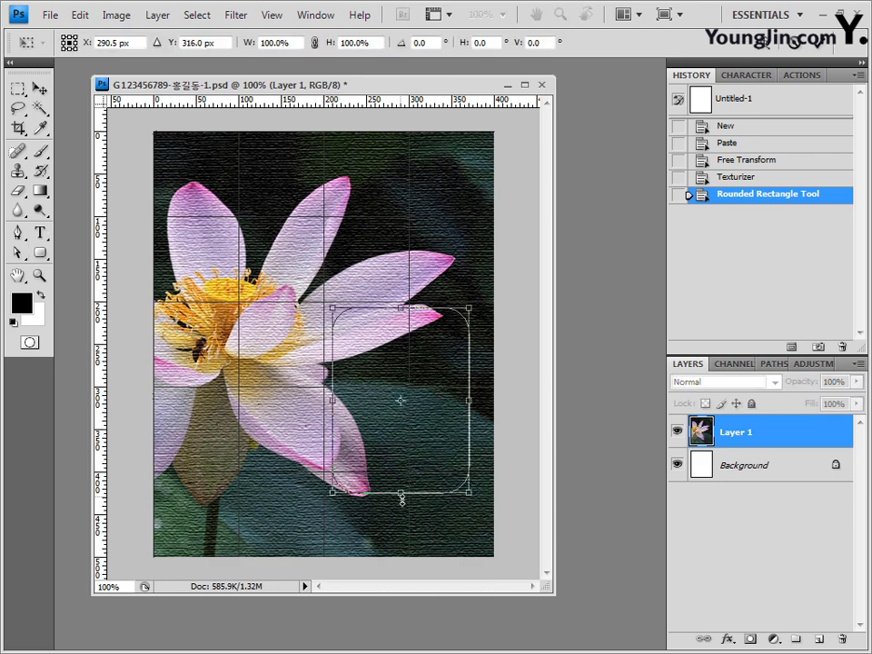
pyautogui.moveTo(403, 497); pyautogui.dragTo(403, 501)
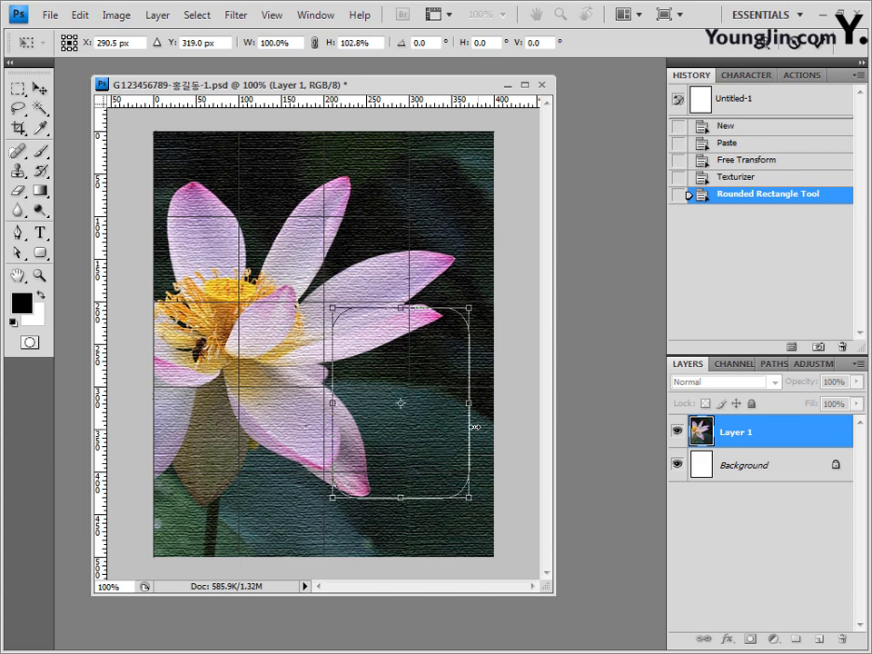
pyautogui.moveTo(474, 426); pyautogui.dragTo(465, 406)
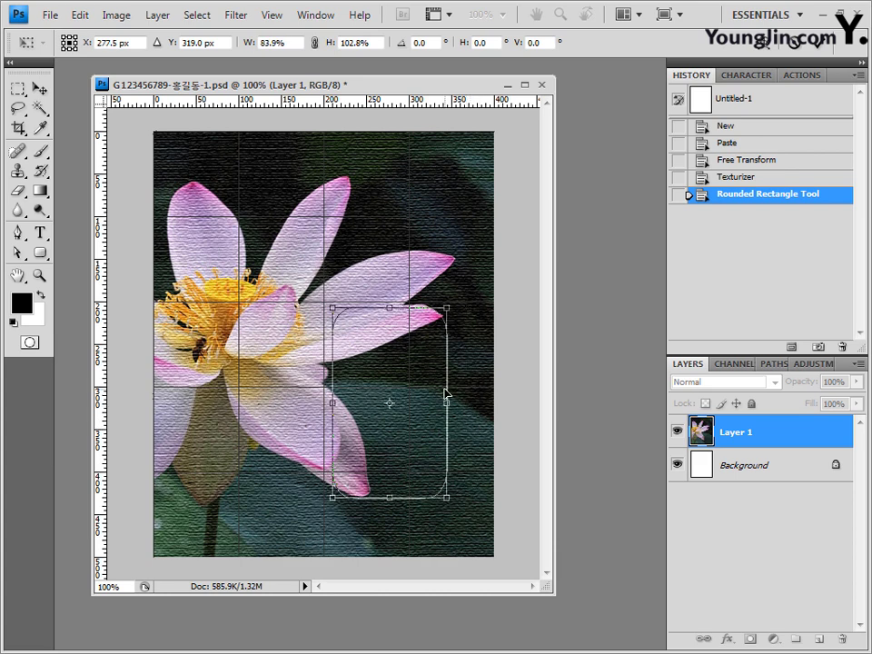
pyautogui.press('Return')
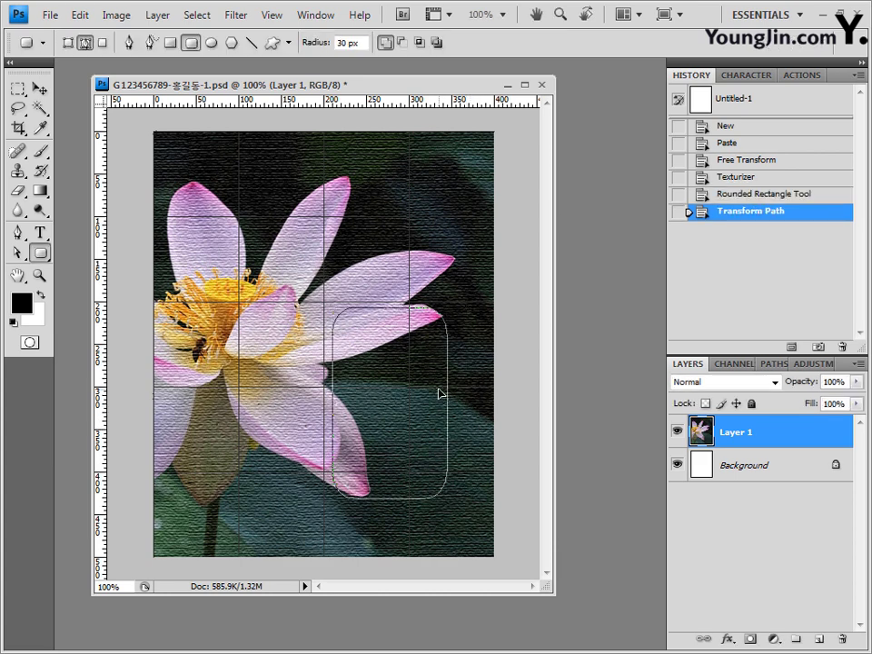
# - Taper the top of the rounded rectangle path by shifting its upper anchor points inward from both sides with Direct Selection
pyautogui.click(18, 252)
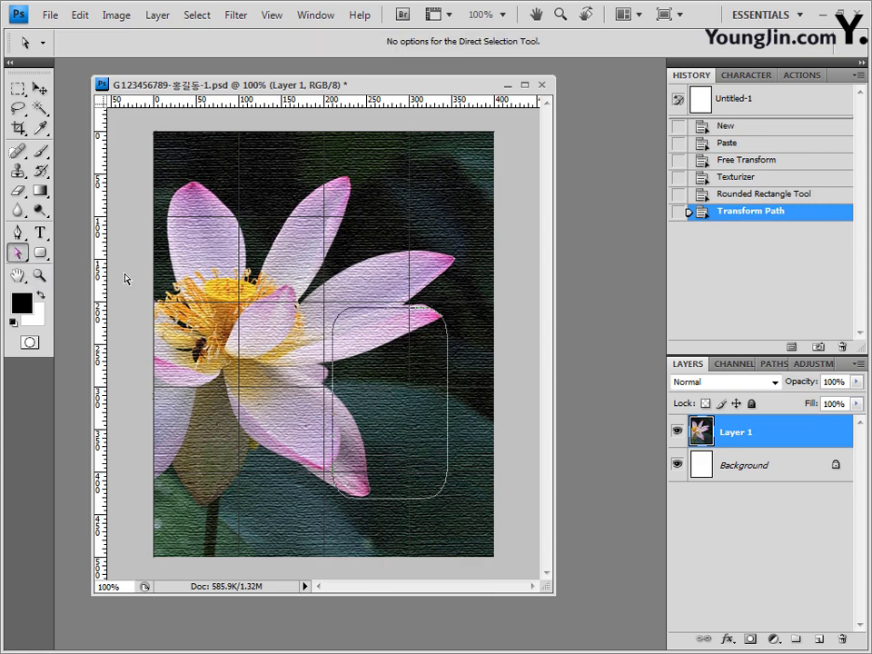
pyautogui.click(334, 348)
pyautogui.click(333, 334)
pyautogui.press('Right')
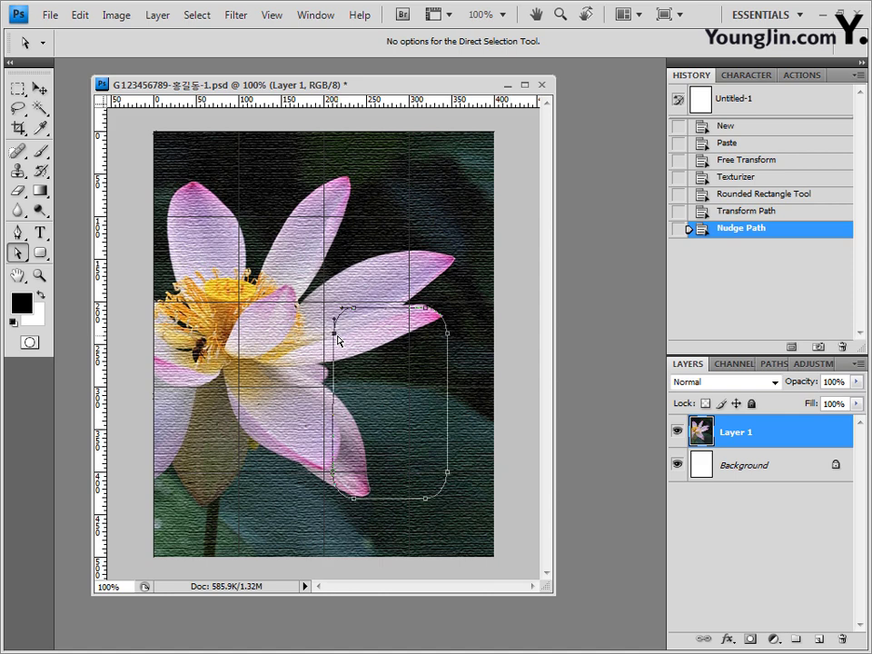
pyautogui.press('Left')
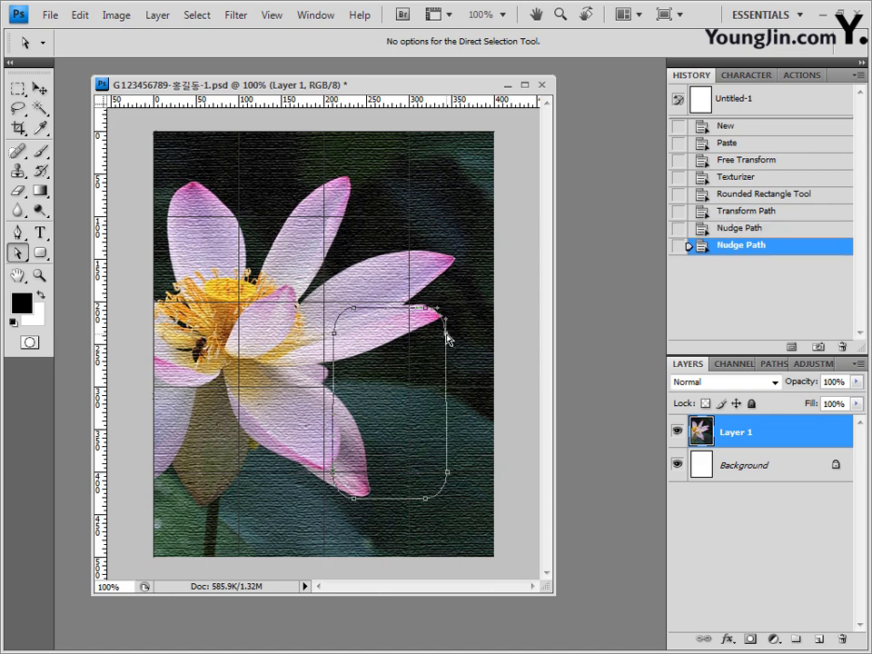
pyautogui.press('Right')
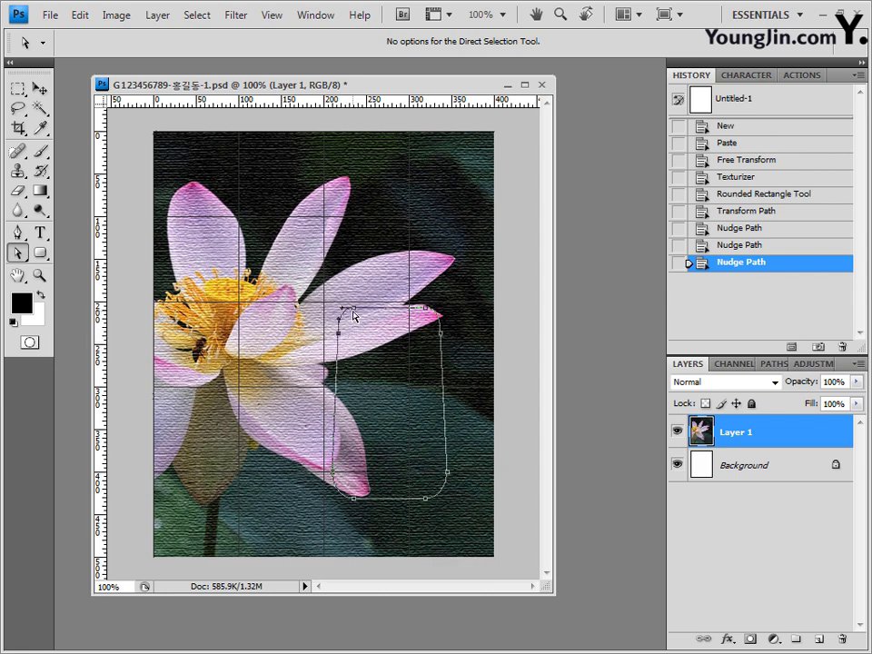
pyautogui.press('Right')
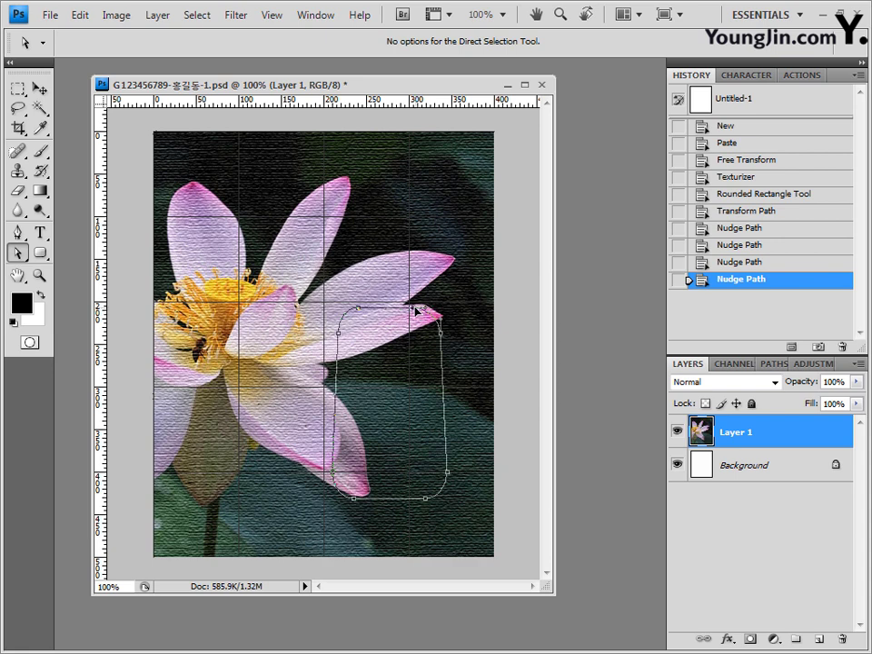
pyautogui.moveTo(419, 310); pyautogui.dragTo(414, 309)
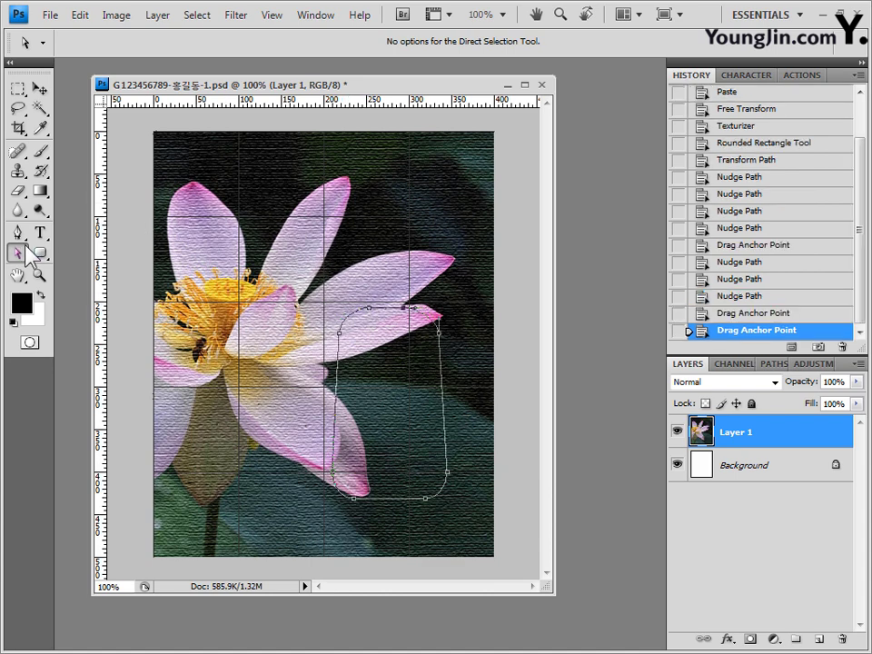
# - Draw a small ellipse path about 35 × 26 px over the tapered shape's top edge and shift it to X 275.5 px
pyautogui.click(18, 235)
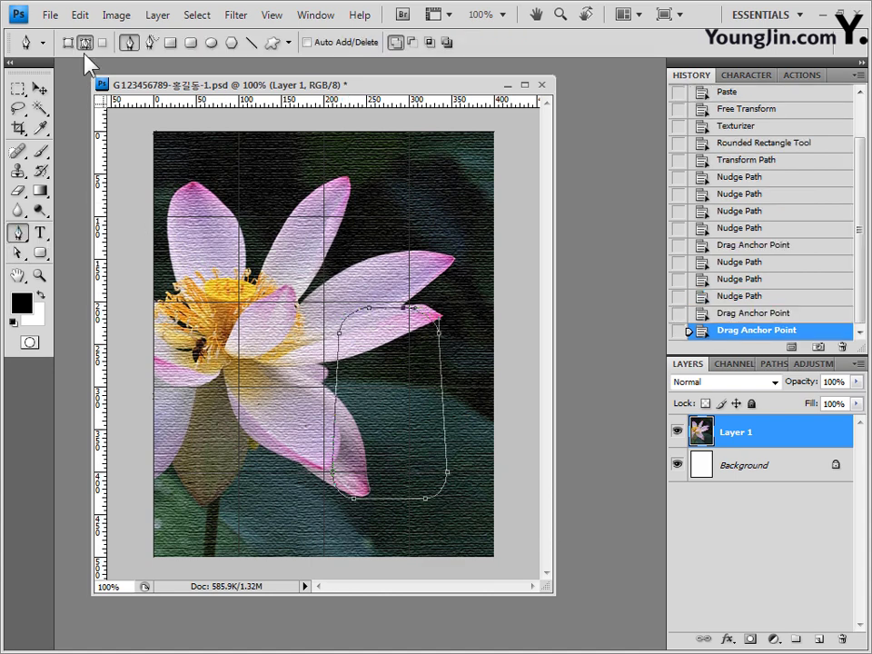
pyautogui.click(209, 44)
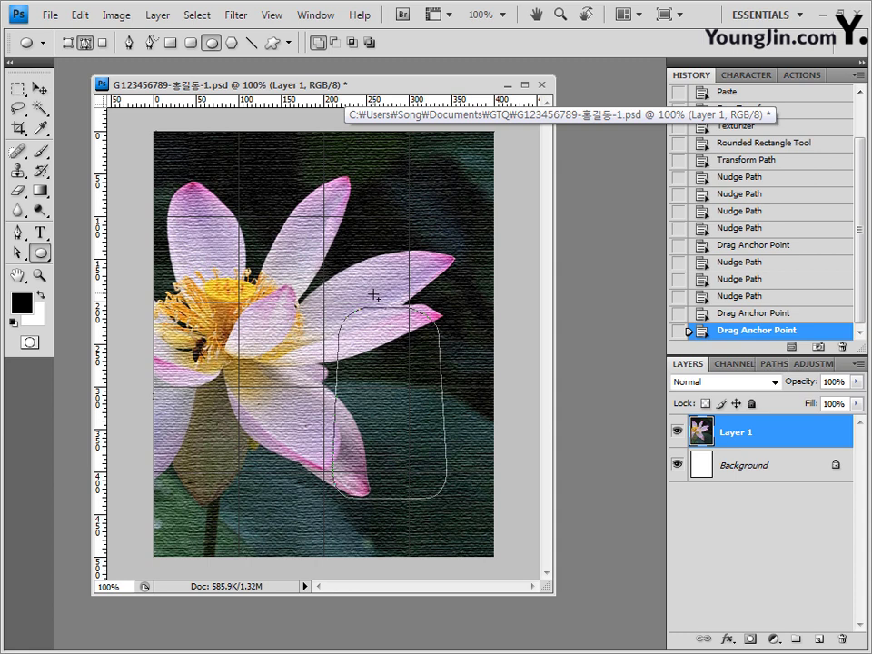
pyautogui.moveTo(371, 296); pyautogui.dragTo(401, 315)
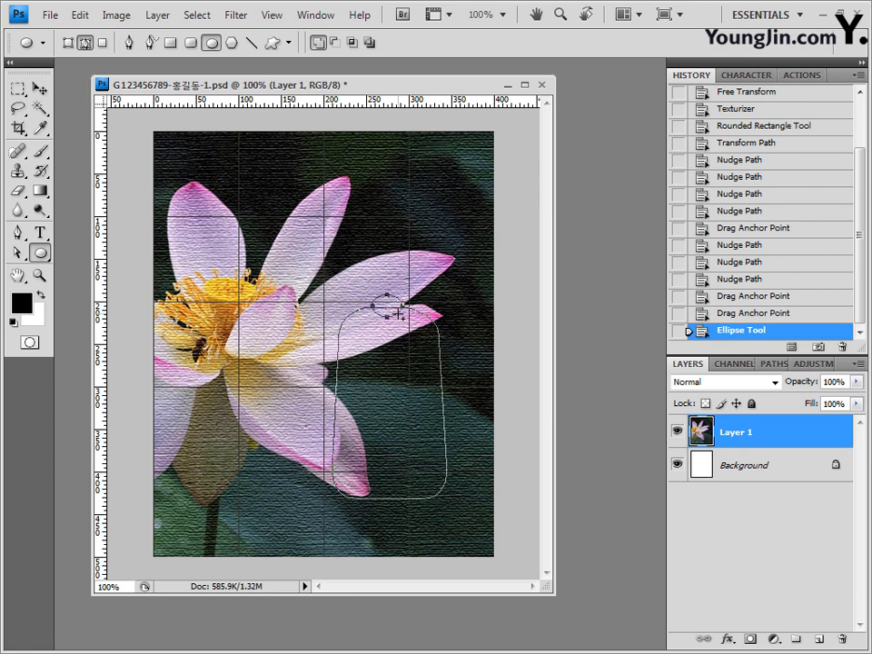
pyautogui.hotkey('ctrl', 't')
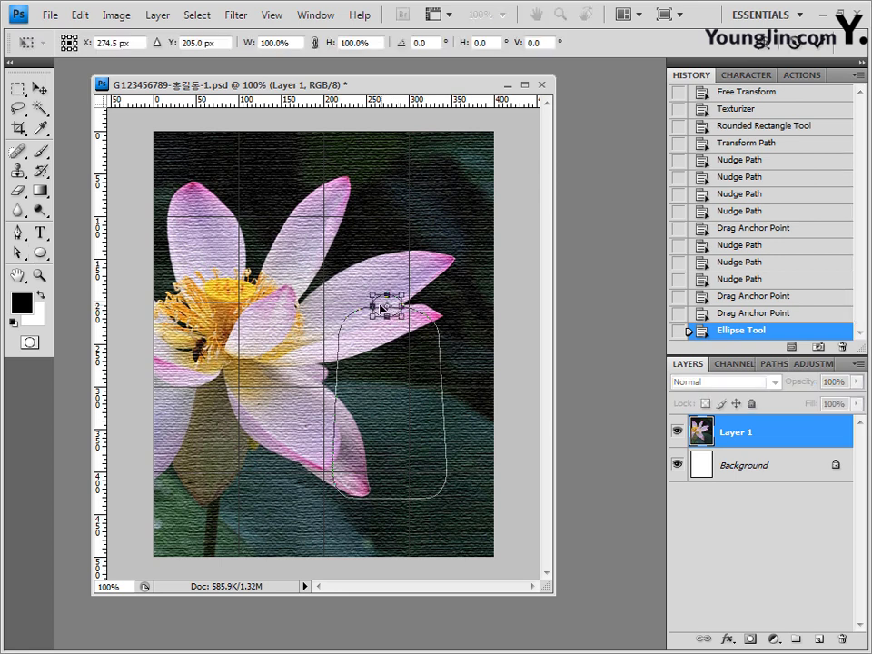
pyautogui.press('Right')
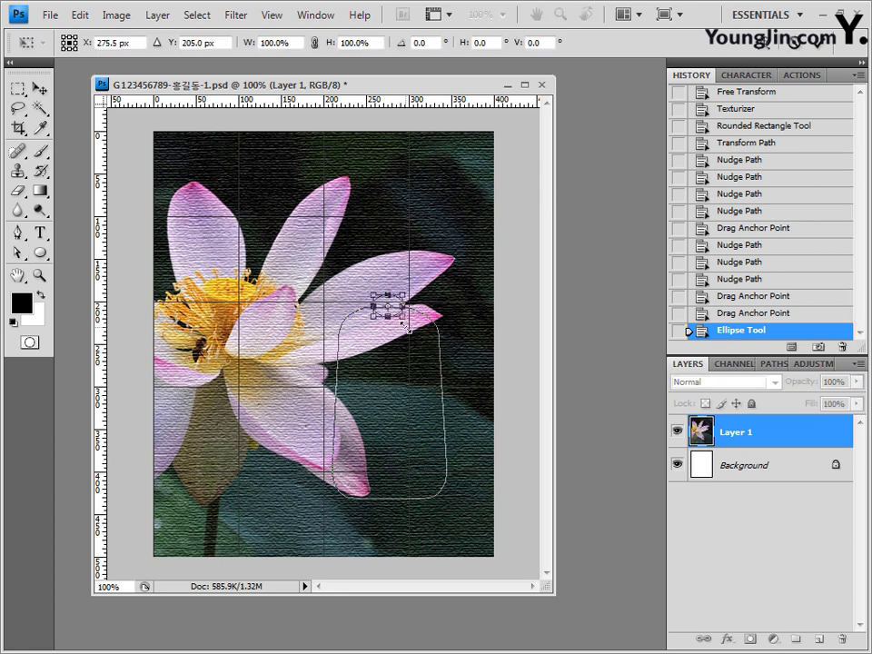
pyautogui.press('Return')
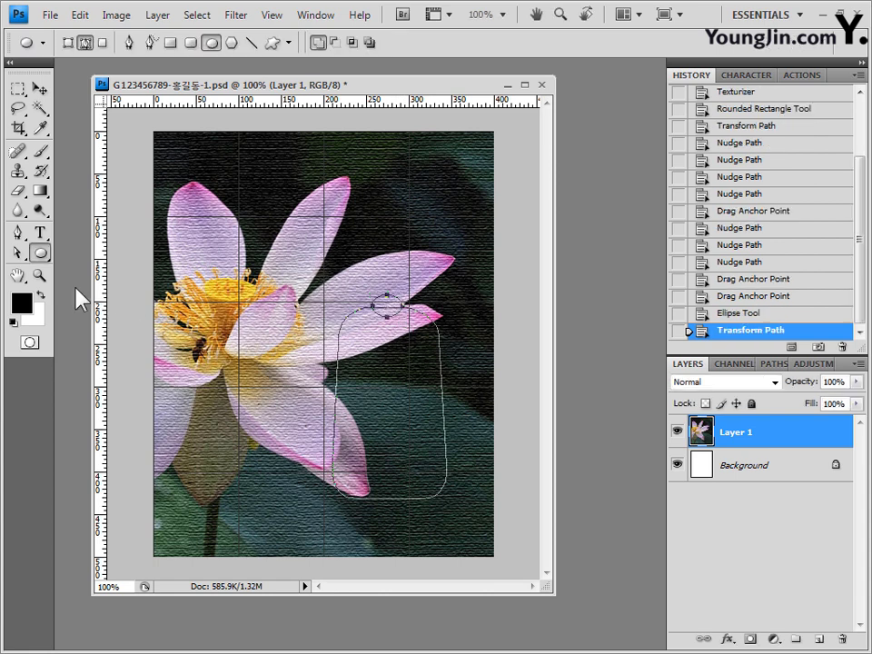
# - Draw a closed, curved spout outline with the Pen tool, running from the kettle body's lower left edge up toward the flower's centre
pyautogui.click(17, 233)
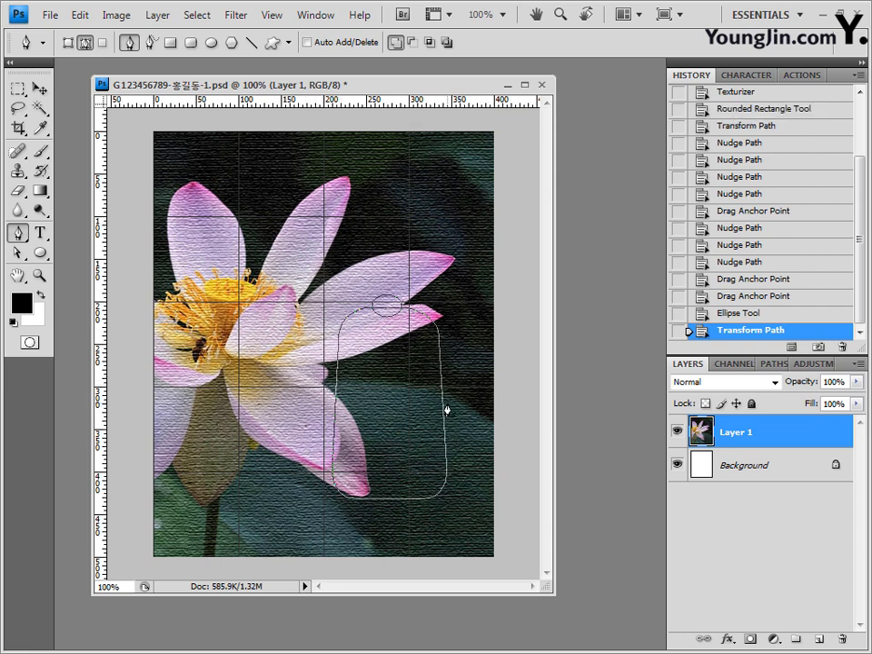
pyautogui.click(263, 345)
pyautogui.click(296, 375)
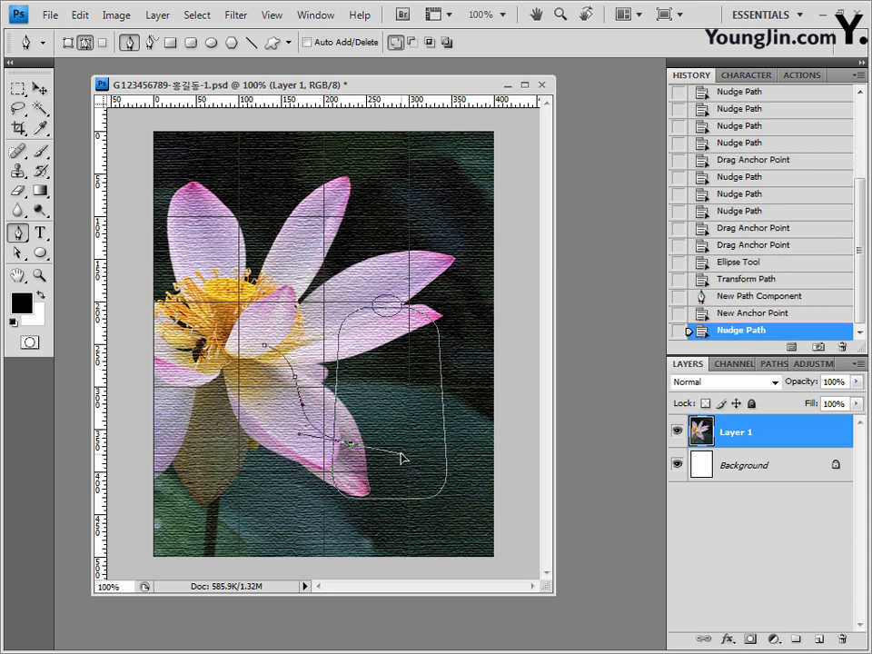
pyautogui.click(347, 442)
pyautogui.click(312, 376)
pyautogui.click(282, 338)
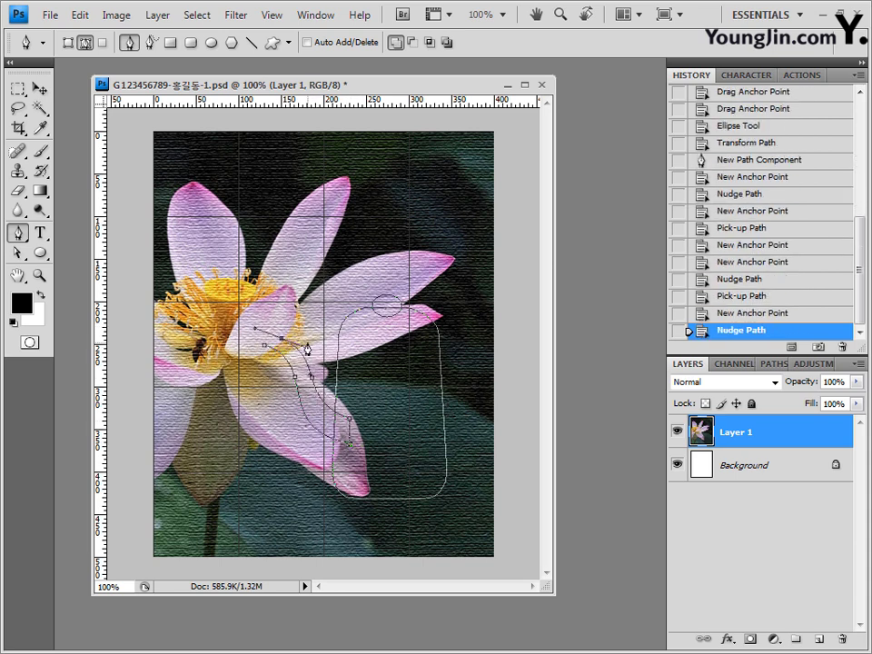
pyautogui.click(270, 346)
pyautogui.click(264, 345)
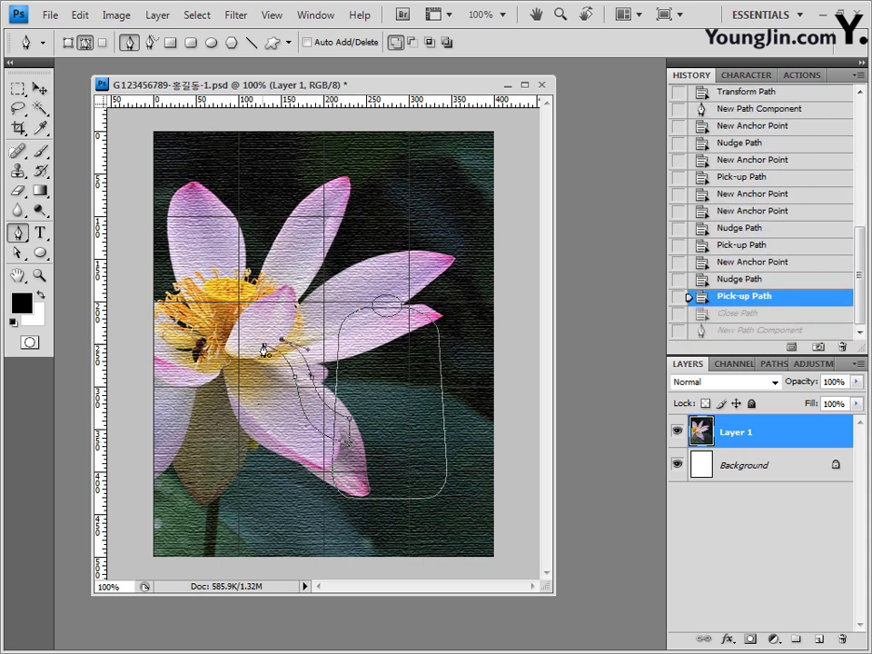
# - Draw a closed, curved handle outline with the Pen tool, overlapping the right edge of the kettle body
pyautogui.click(432, 356)
pyautogui.click(462, 363)
pyautogui.click(466, 440)
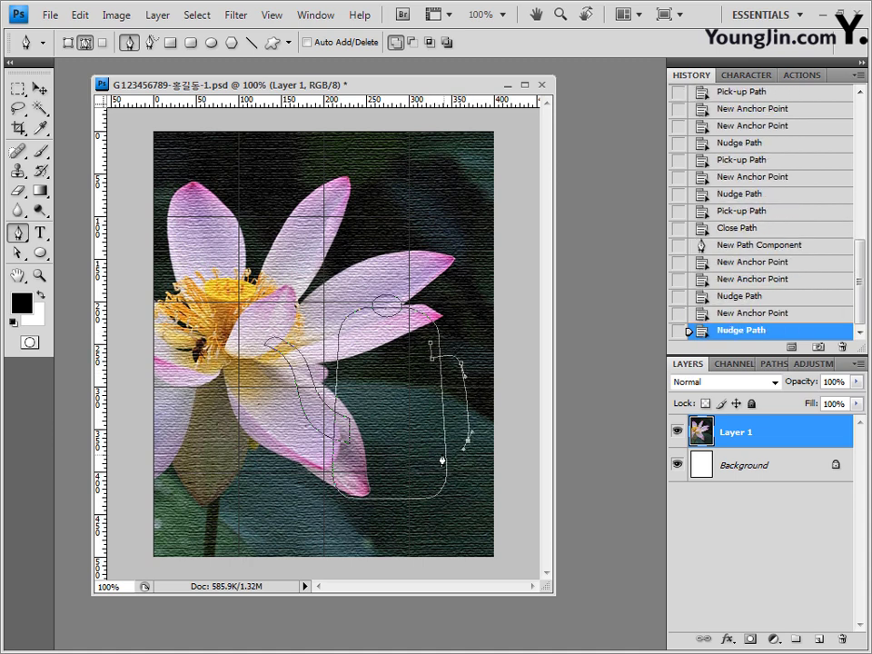
pyautogui.click(441, 447)
pyautogui.click(442, 465)
pyautogui.click(477, 426)
pyautogui.keyDown('alt'); pyautogui.moveTo(477, 427); pyautogui.dragTo(477, 370); pyautogui.keyUp('alt')
pyautogui.click(454, 346)
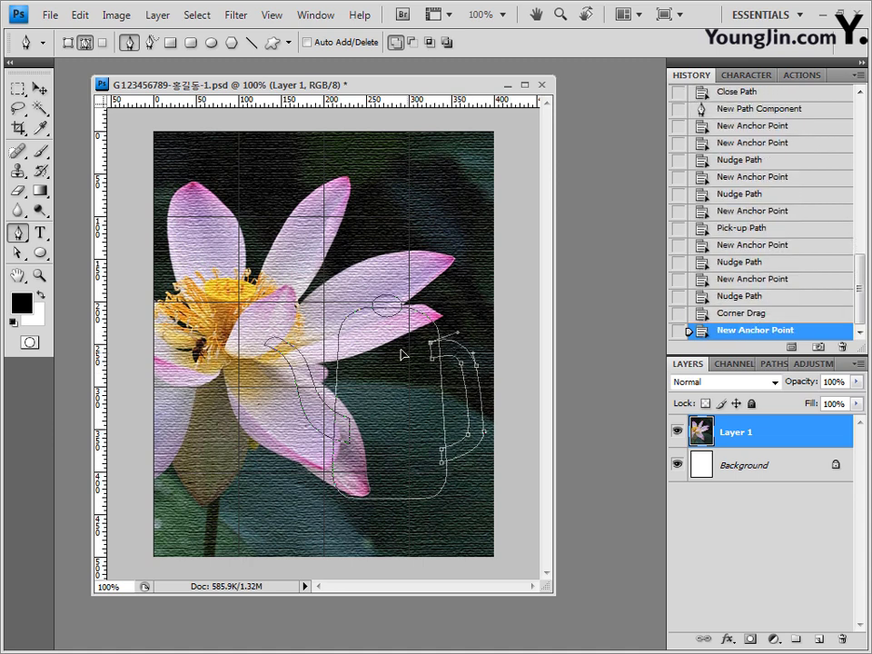
pyautogui.click(432, 357)
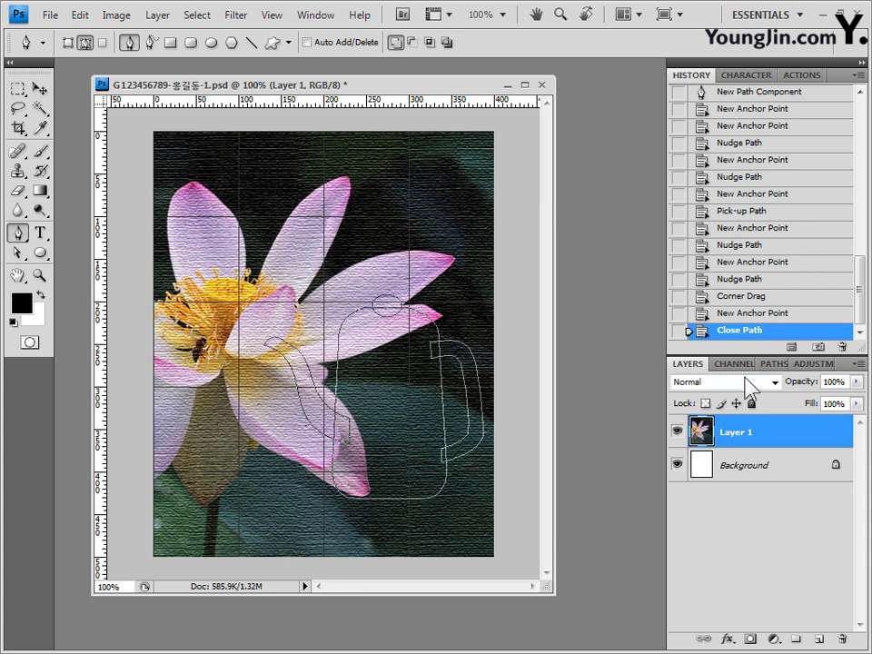
# - Save the work path under the name 주전자 모양
pyautogui.click(771, 365)
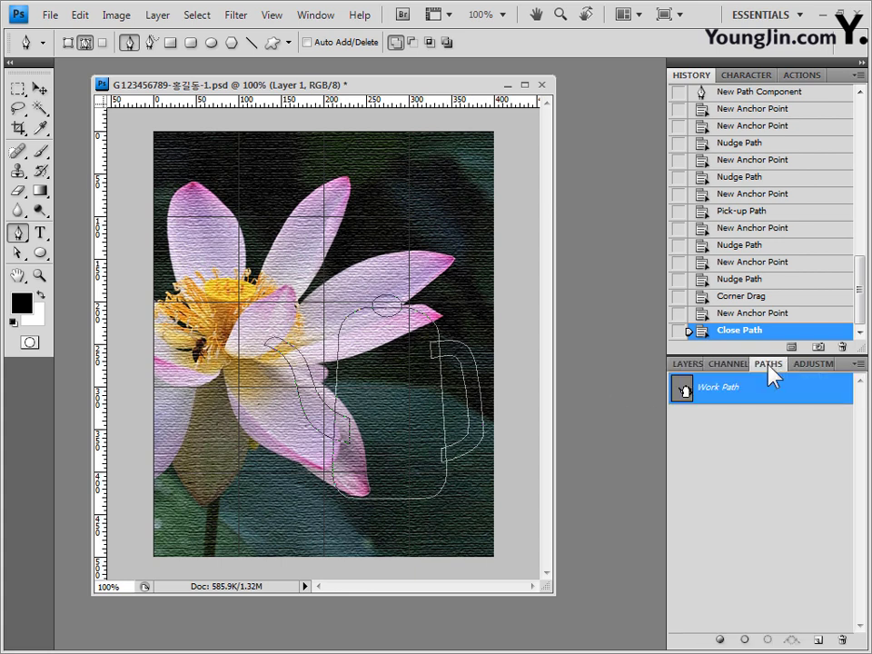
pyautogui.click(328, 16)
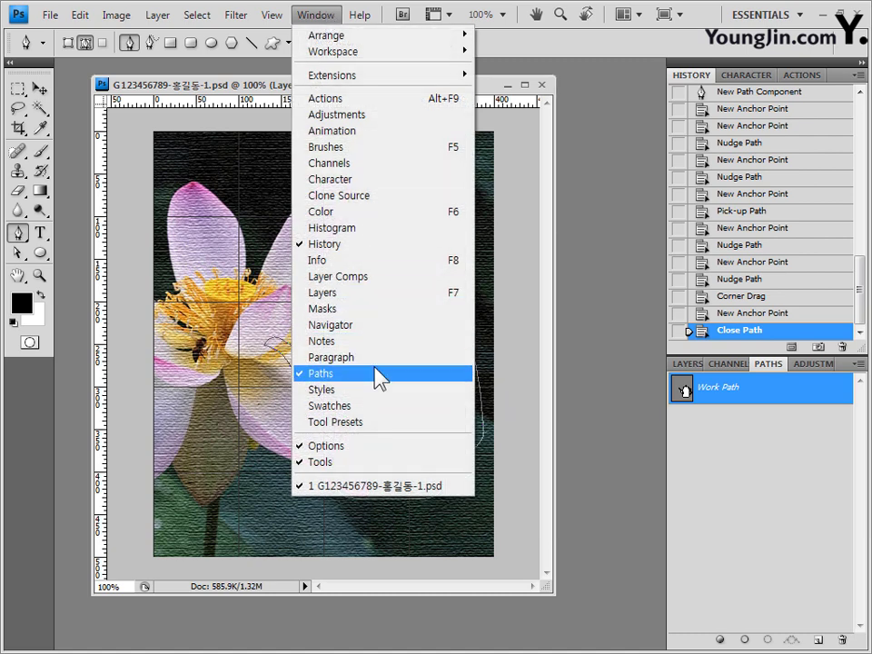
pyautogui.click(761, 405)
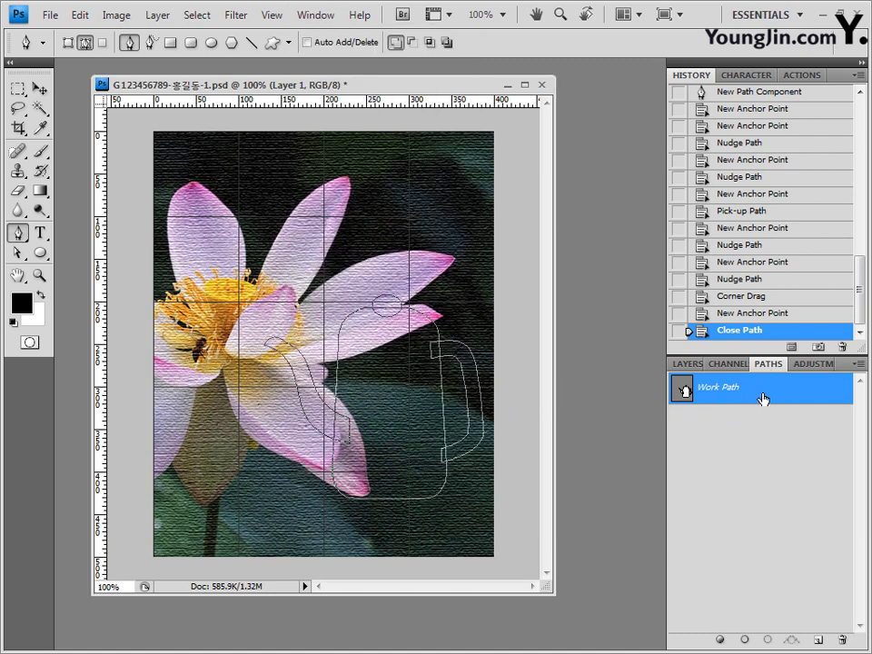
pyautogui.doubleClick(763, 400)
pyautogui.write('주전자 모양')
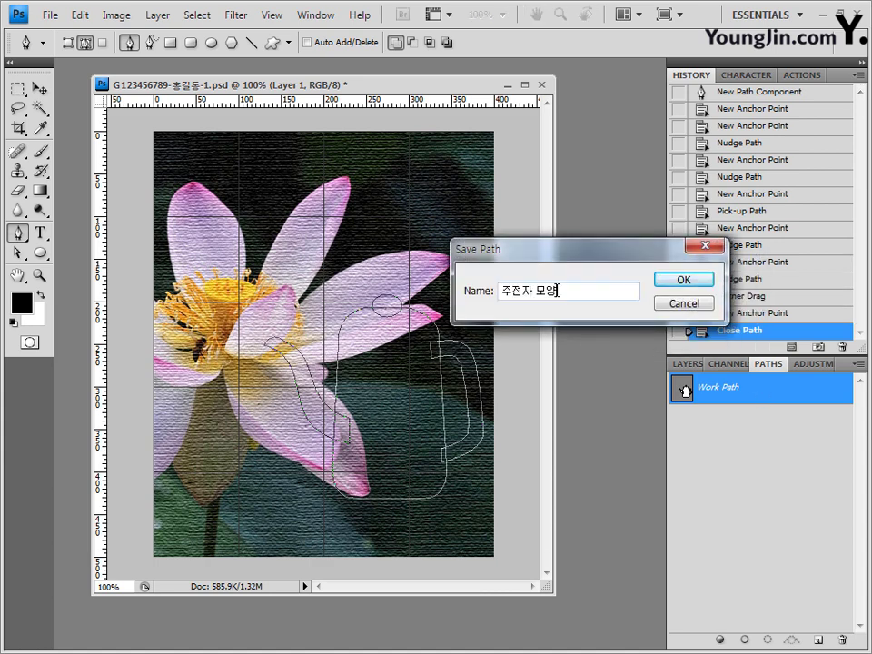
pyautogui.click(704, 281)
# - Switch to the file explorer and bring the whole of 1급-2.jpg into the lotus PSD as a new layer, closing the source image
pyautogui.hotkey('alt', 'Tab')
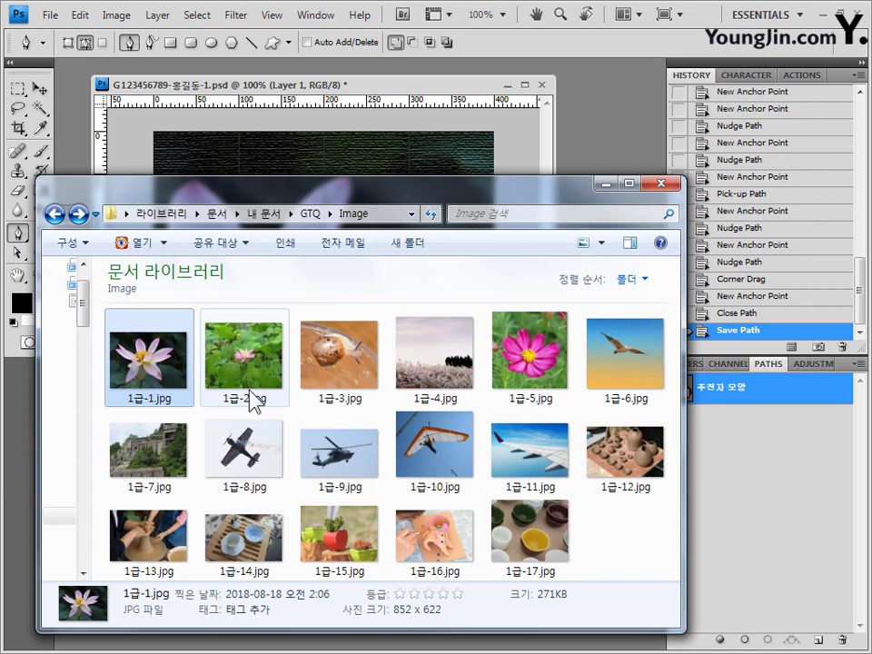
pyautogui.moveTo(248, 364); pyautogui.dragTo(636, 121)
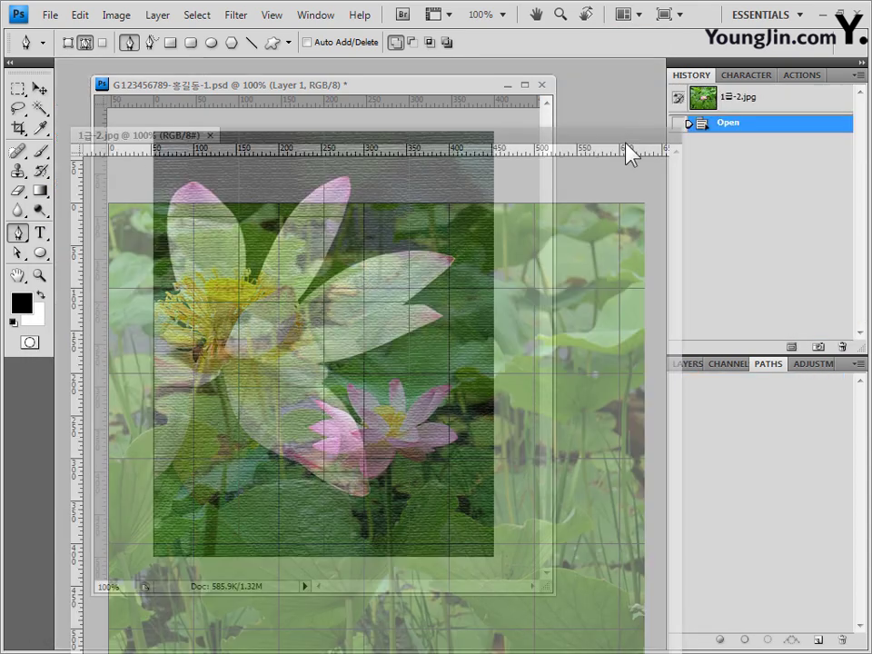
pyautogui.hotkey('ctrl', 'a')
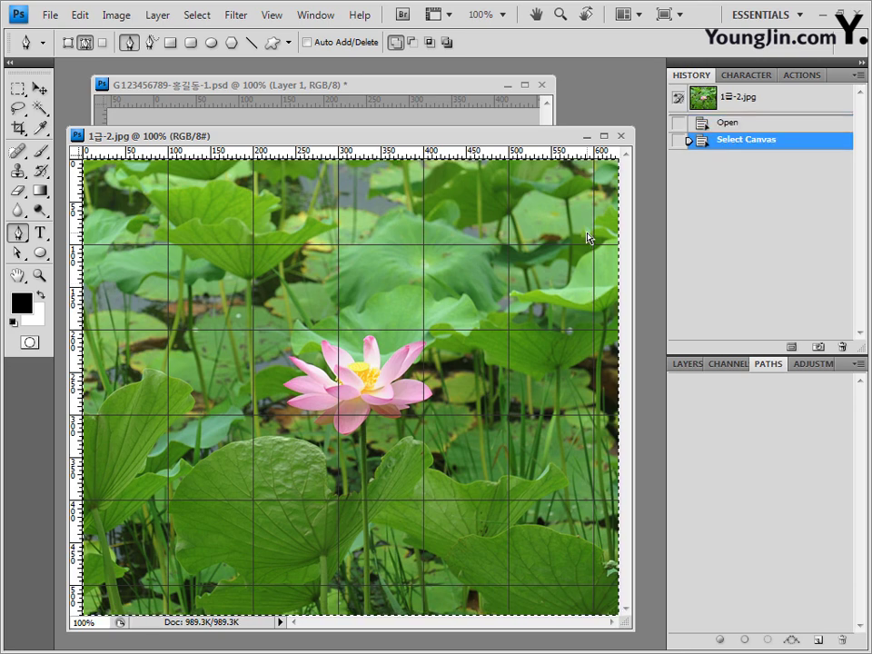
pyautogui.click(621, 135)
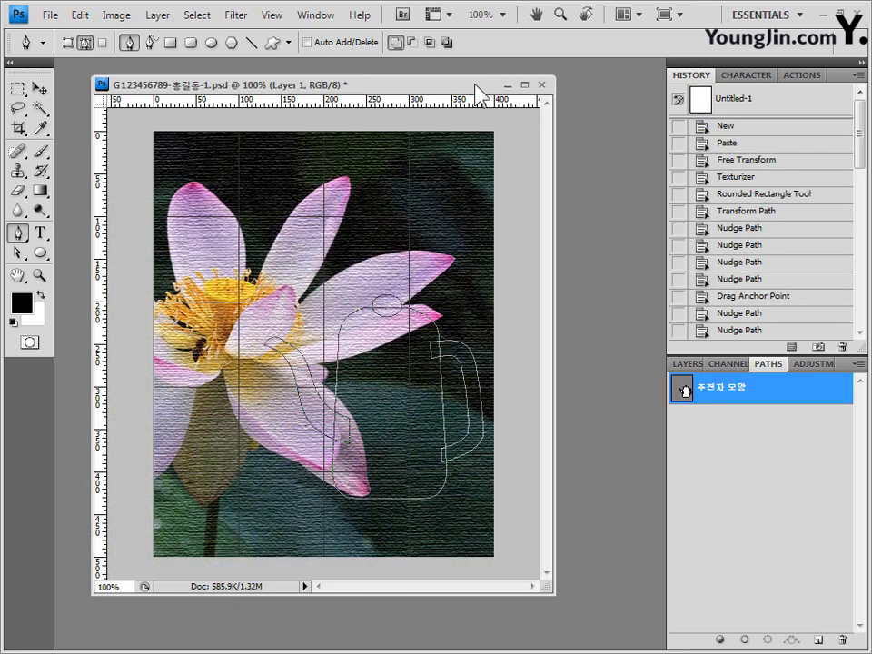
pyautogui.hotkey('ctrl', 'v')
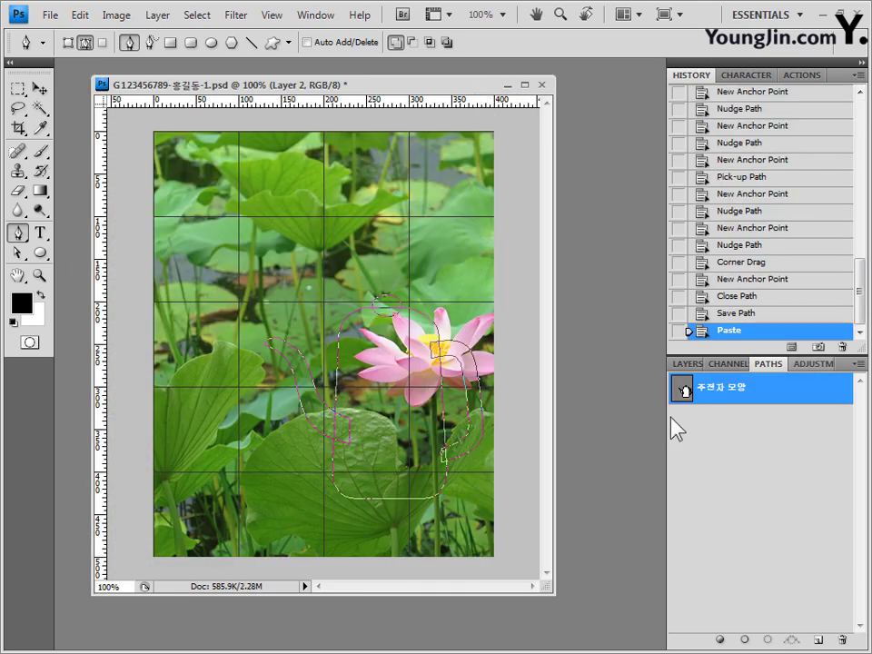
# - Load the kettle path as a selection and mask Layer 2 with it
pyautogui.click(685, 365)
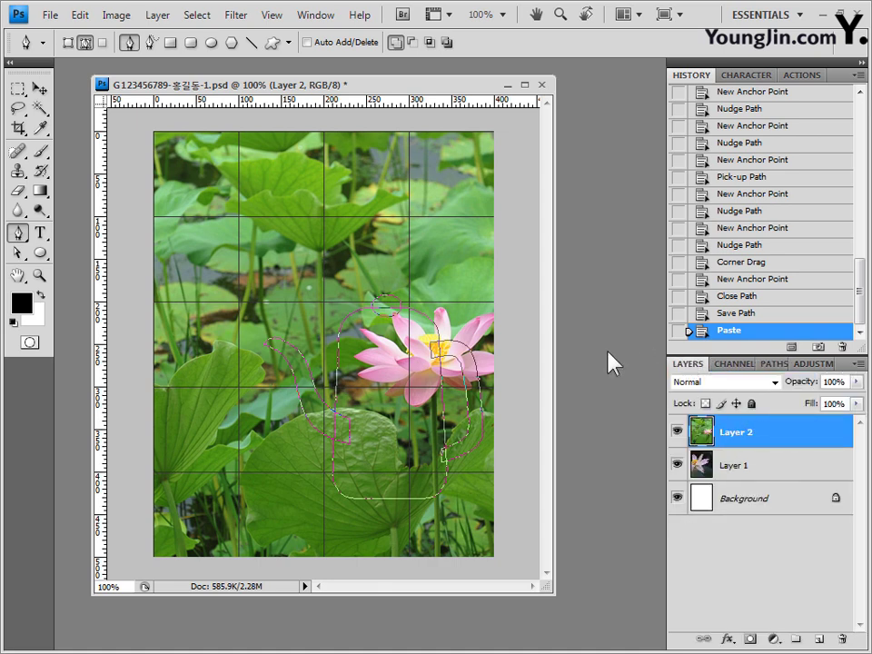
pyautogui.keyDown('ctrl'); pyautogui.click(691, 423); pyautogui.keyUp('ctrl')
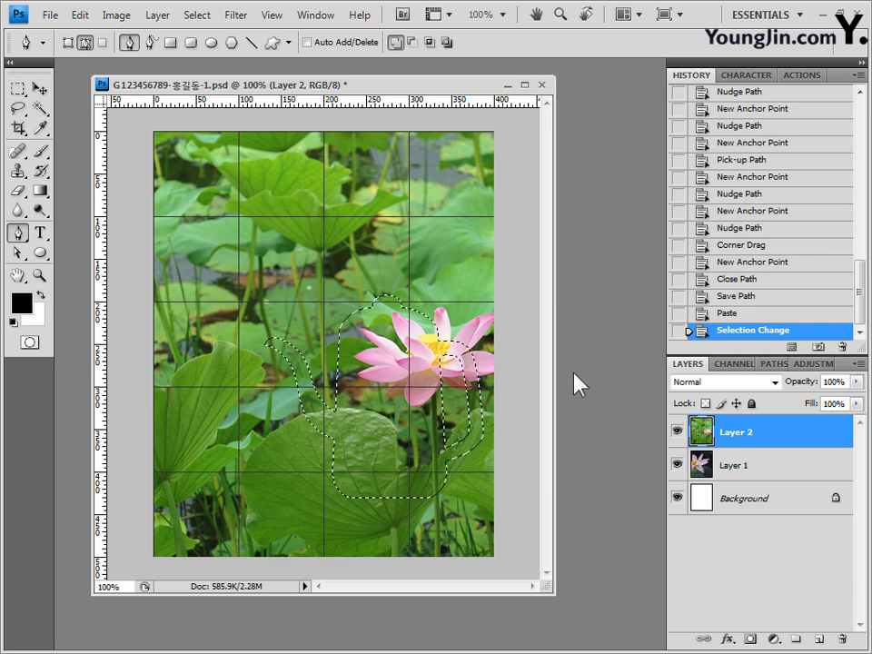
pyautogui.click(751, 639)
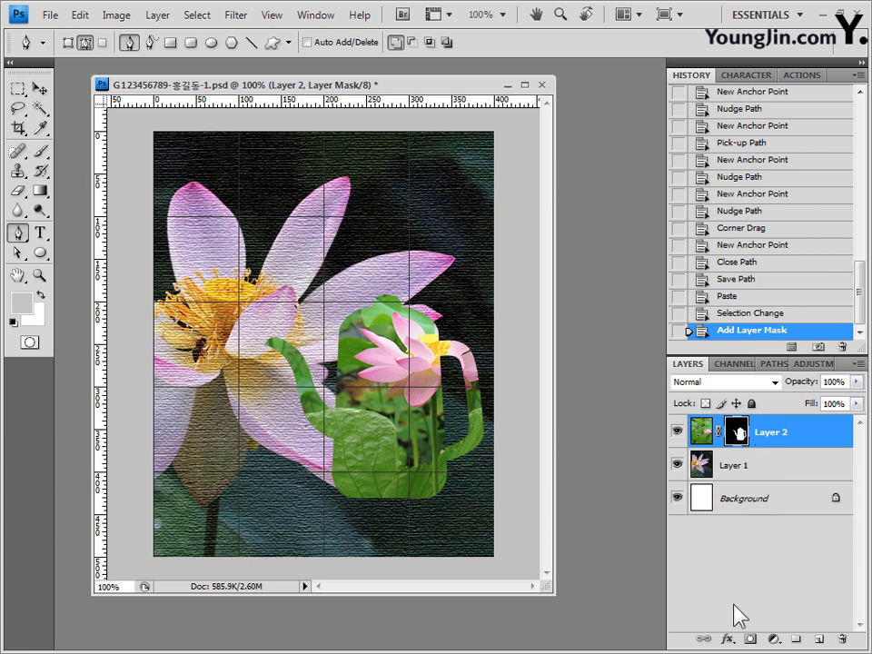
# - Add an Inner Shadow effect to the kettle-masked layer with the default settings
pyautogui.click(728, 639)
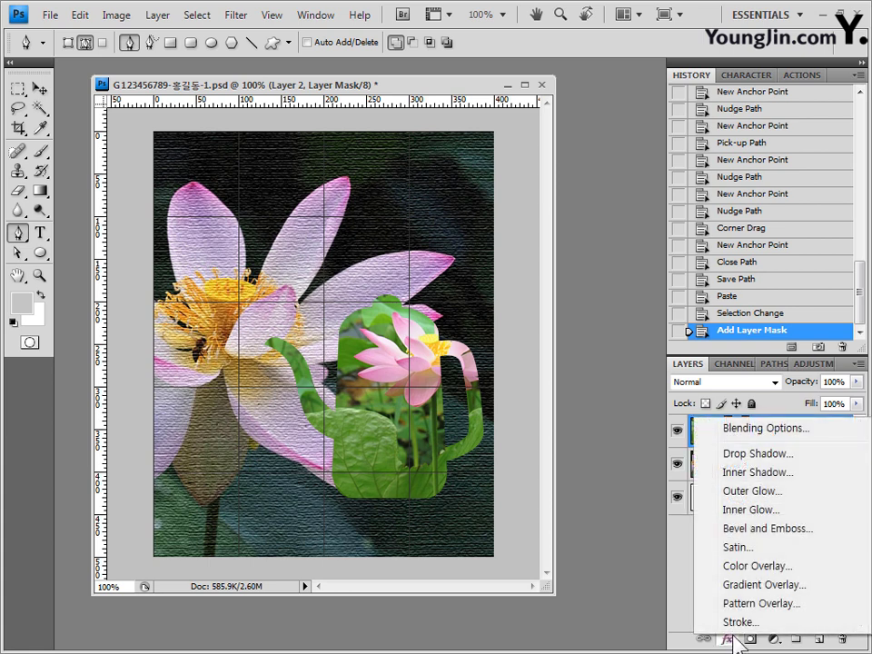
pyautogui.click(735, 473)
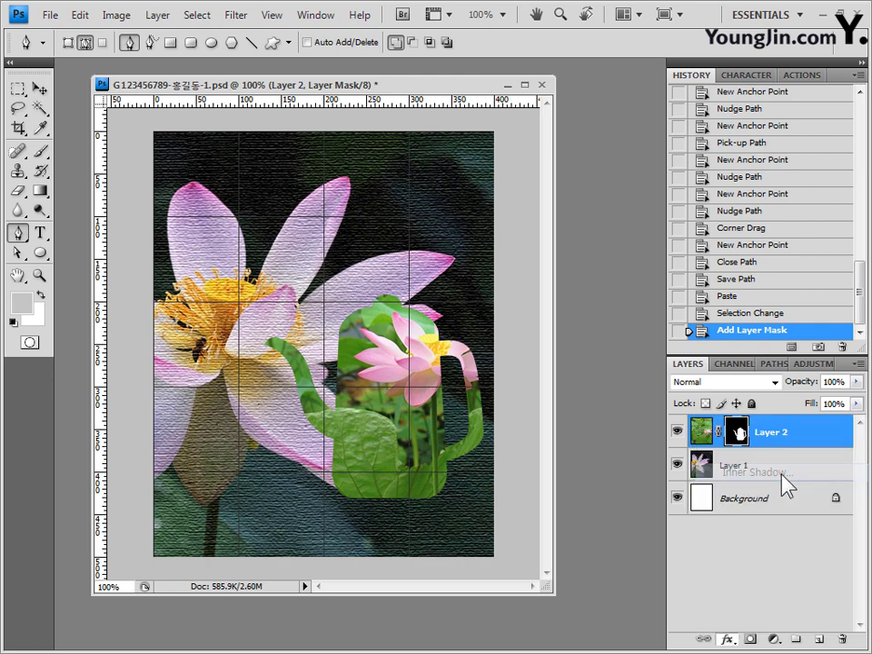
pyautogui.moveTo(649, 146); pyautogui.dragTo(627, 130)
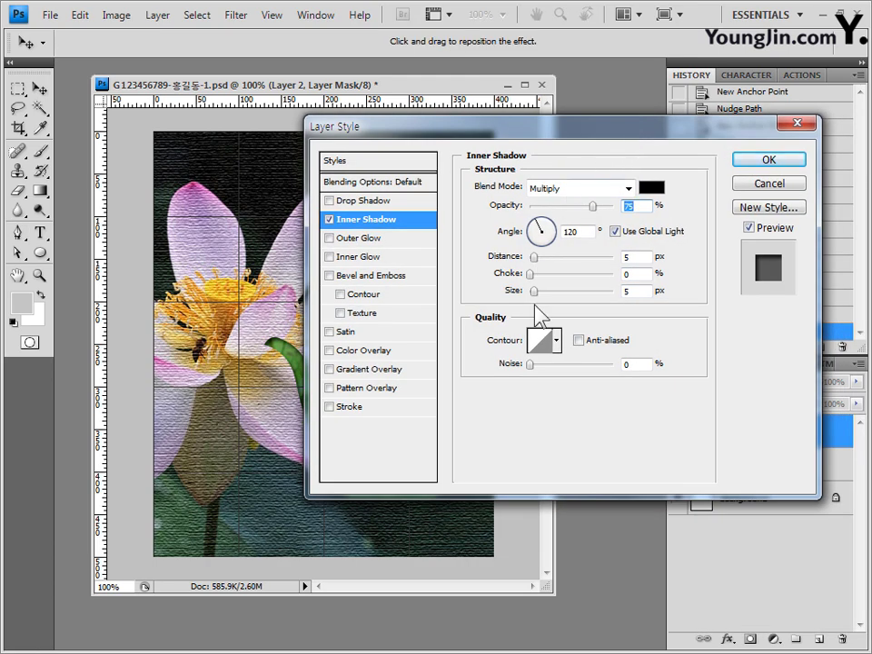
# - Add a 3 px outside Stroke with Gradient fill to the kettle layer, based on the Black, White preset
pyautogui.click(367, 407)
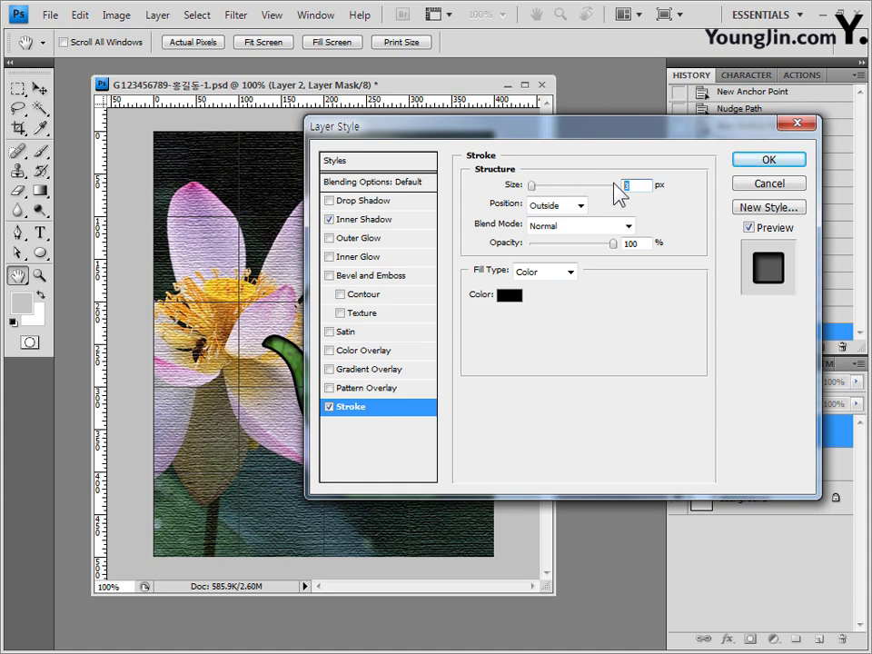
pyautogui.click(569, 271)
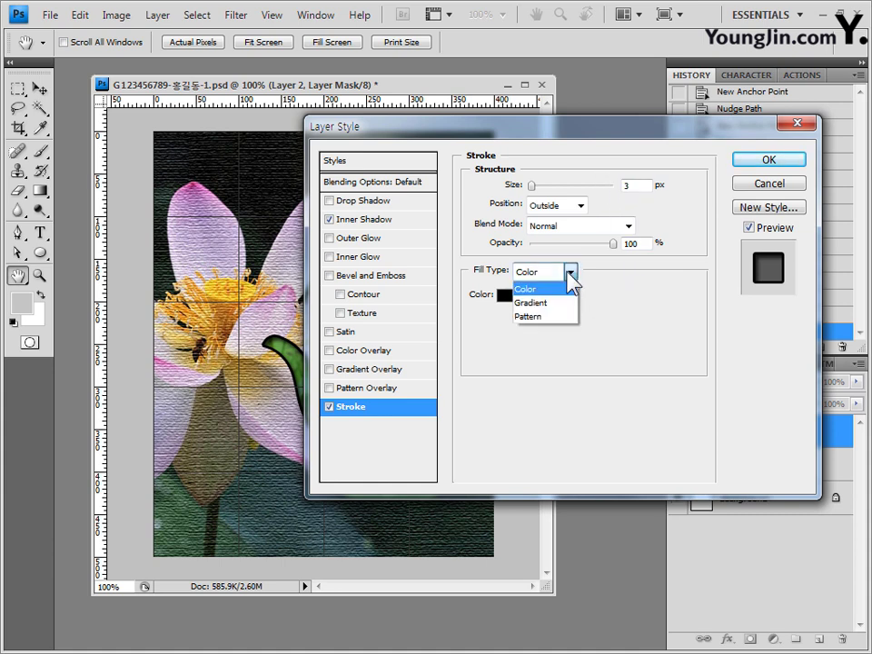
pyautogui.click(570, 294)
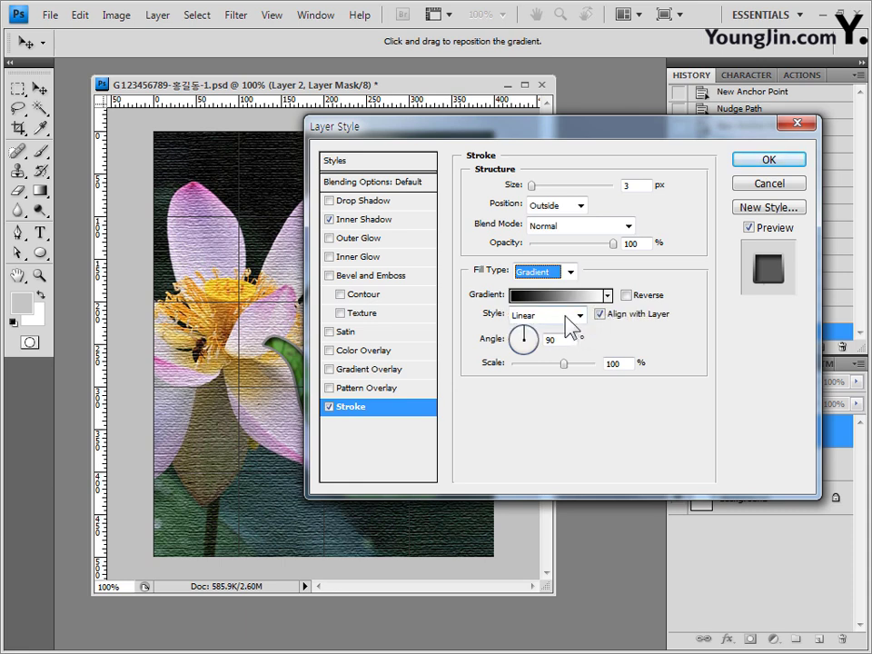
pyautogui.click(566, 296)
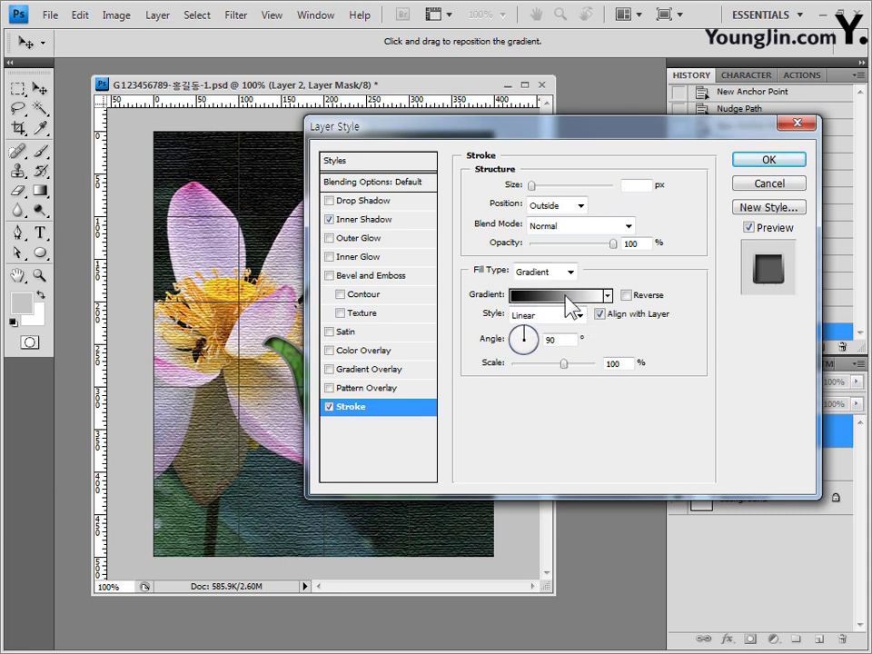
pyautogui.moveTo(623, 145); pyautogui.dragTo(498, 127)
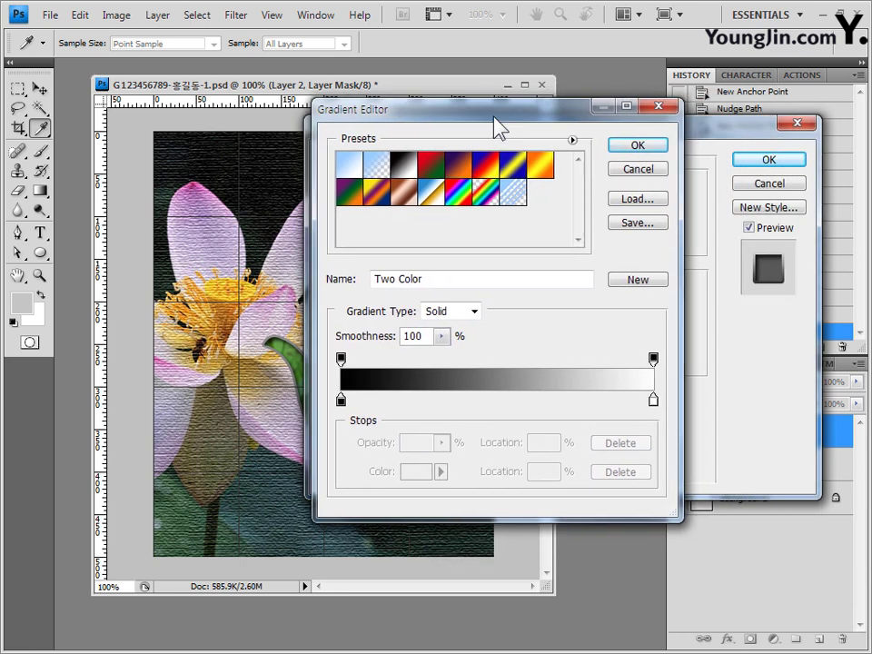
pyautogui.click(405, 169)
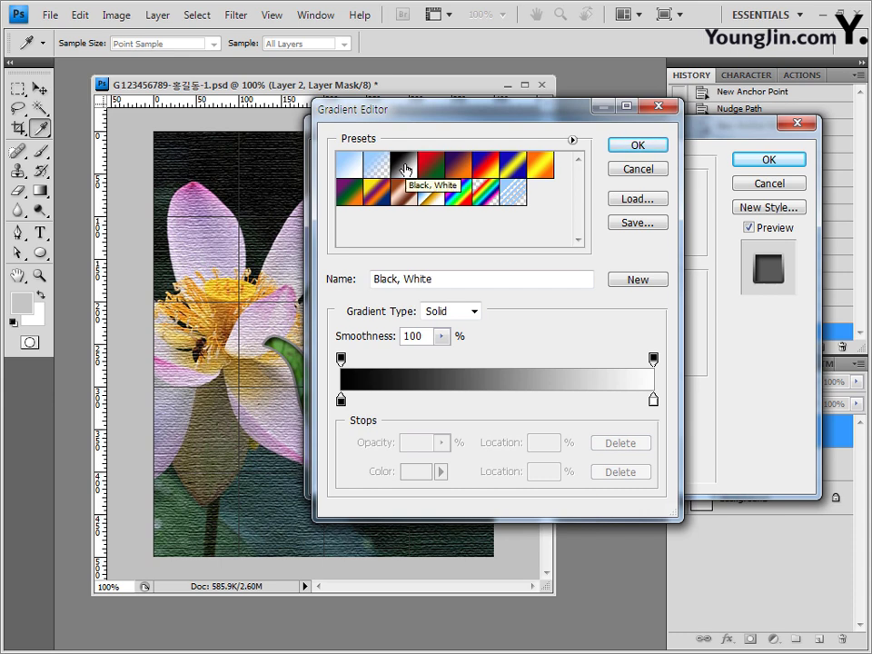
# - Set the stroke gradient's start stop to #ffcc33 and its end stop to #66ffff, and accept the gradient
pyautogui.doubleClick(340, 400)
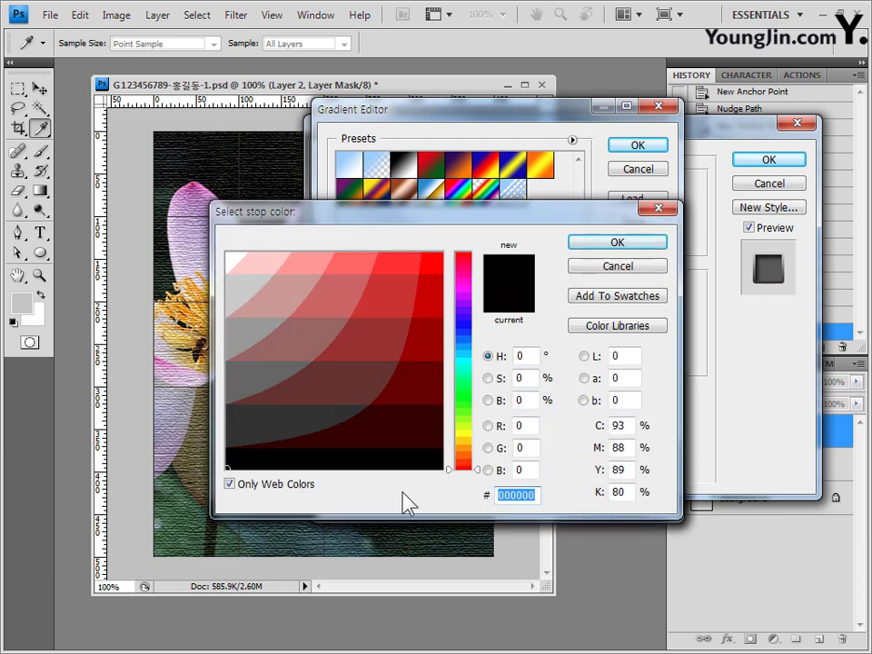
pyautogui.write('ffcc33')
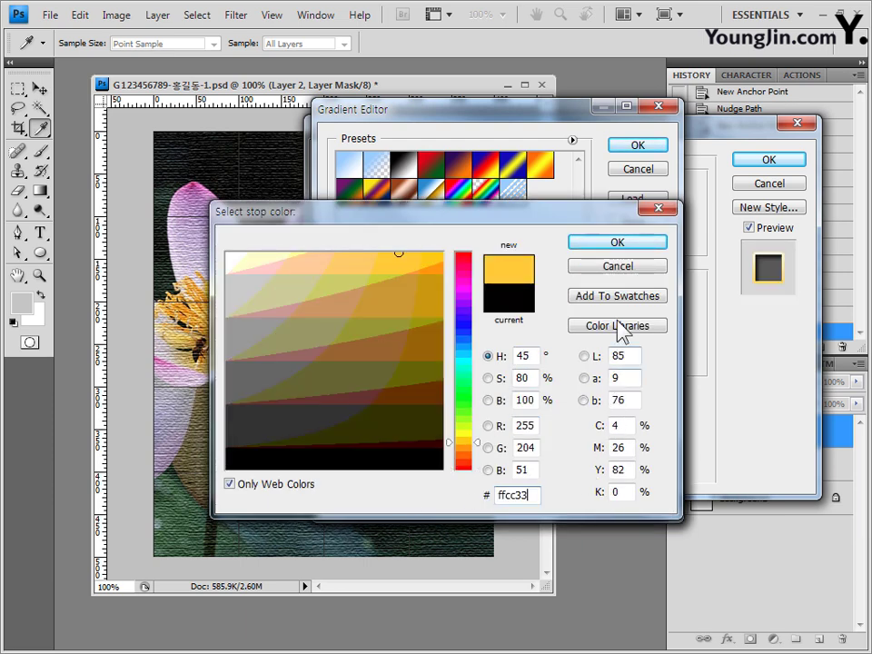
pyautogui.click(625, 252)
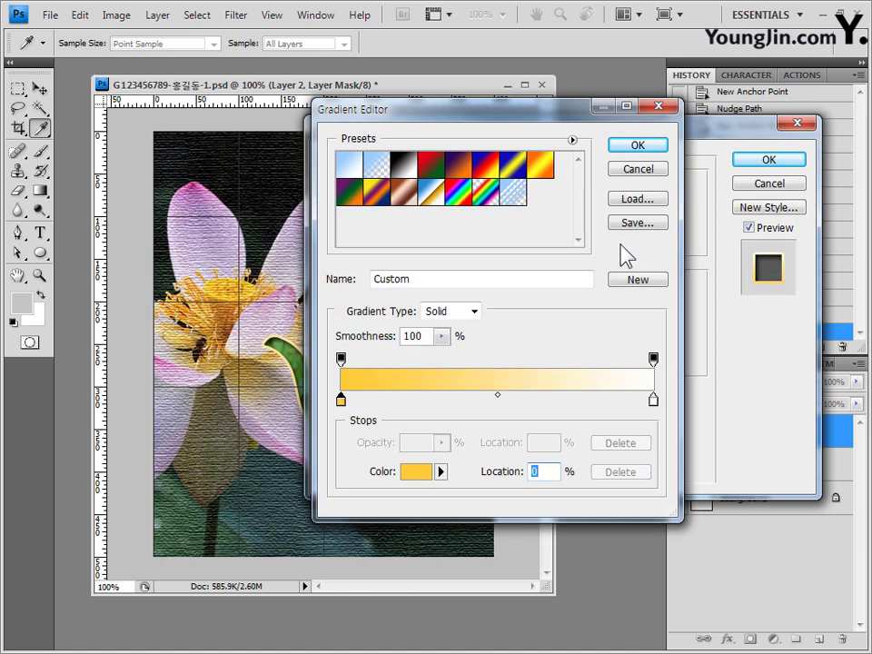
pyautogui.doubleClick(652, 400)
pyautogui.click(533, 494)
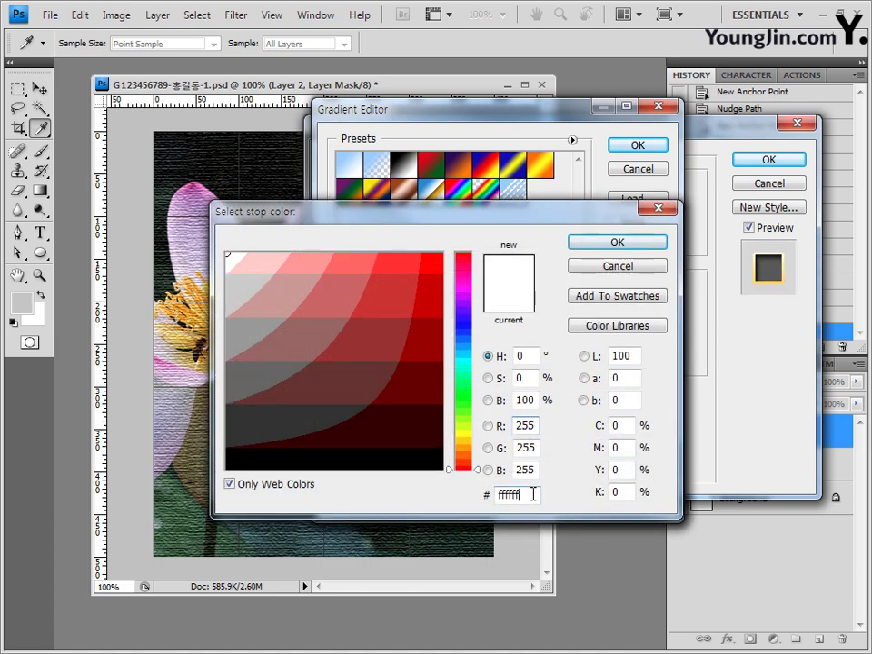
pyautogui.doubleClick(533, 494)
pyautogui.write('66ffff')
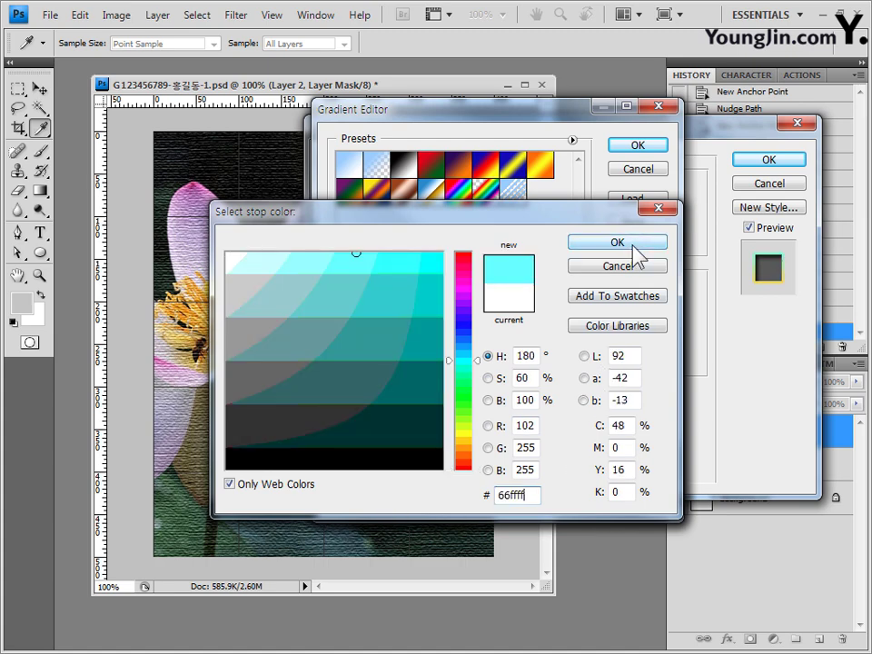
pyautogui.click(631, 246)
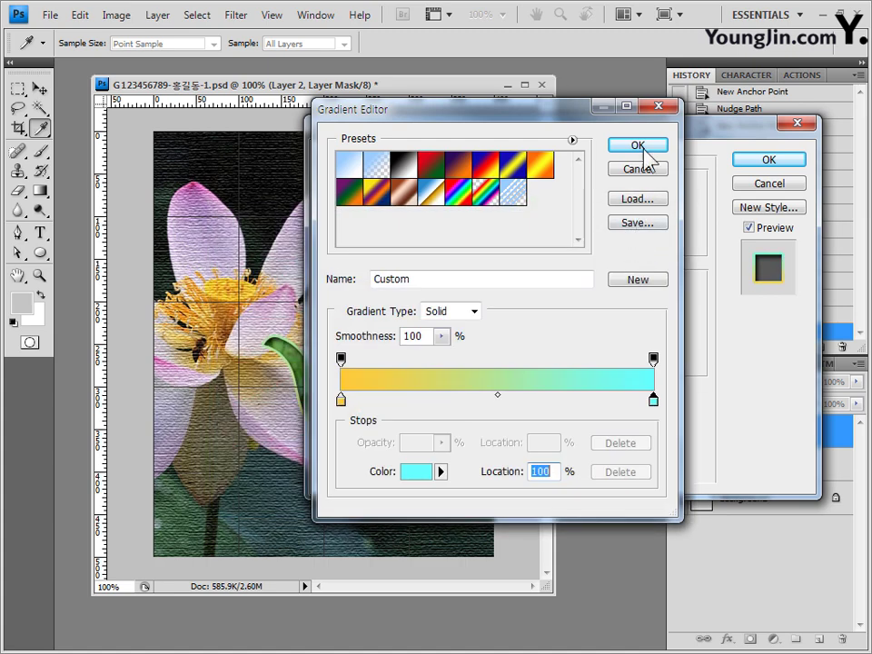
pyautogui.click(651, 148)
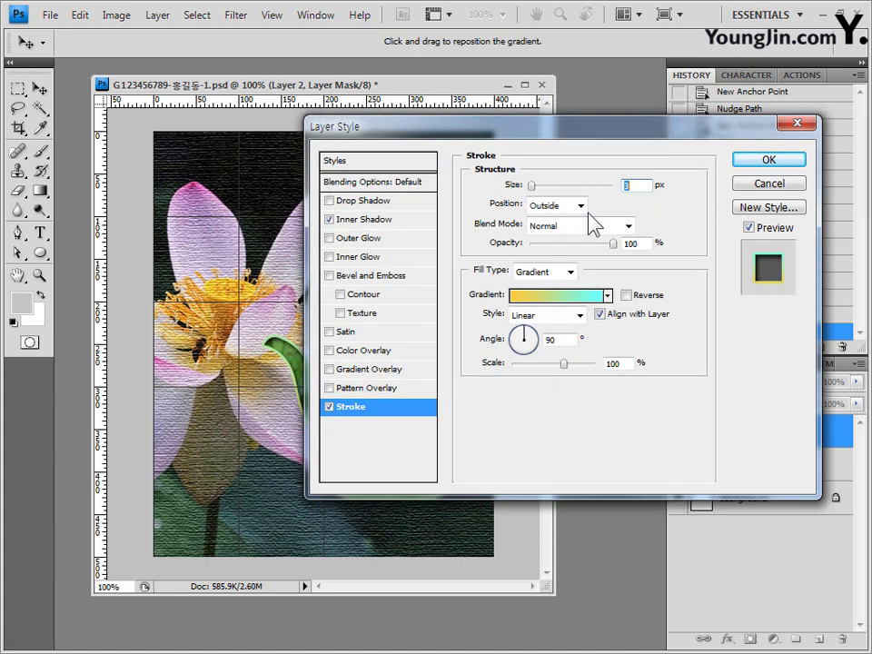
# - Apply the kettle layer's Inner Shadow and Stroke effects and unlink the layer mask from its photo
pyautogui.click(788, 165)
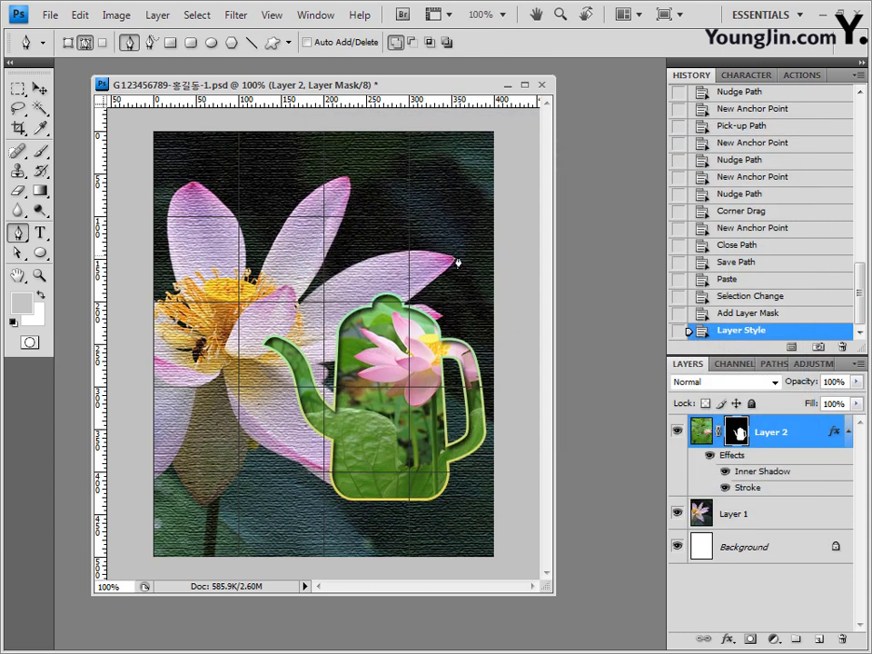
pyautogui.click(718, 432)
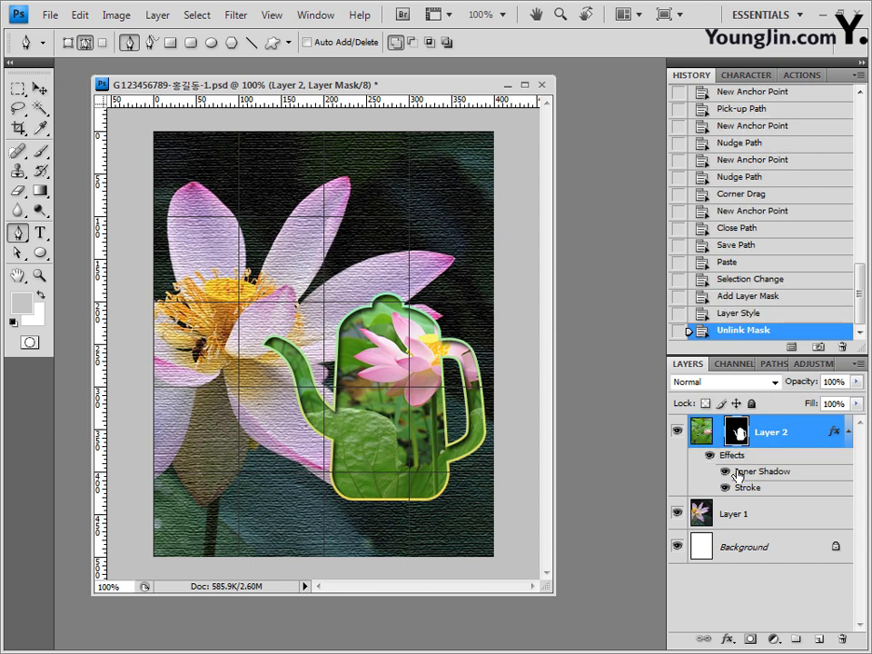
# - Scale the photo in Layer 2 to about 45.6% so the pink lotus sits inside the kettle's body
pyautogui.click(704, 434)
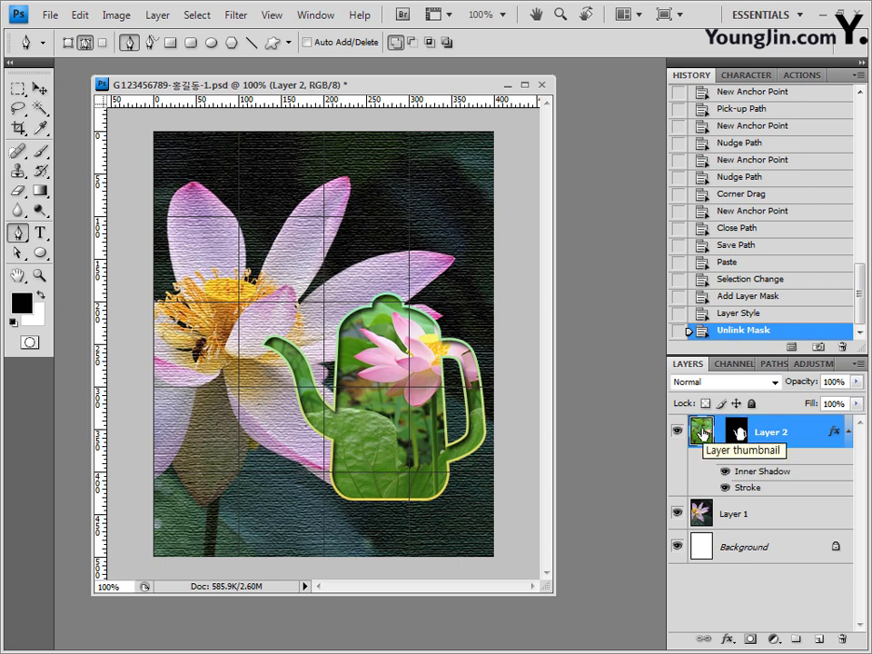
pyautogui.hotkey('ctrl', 't')
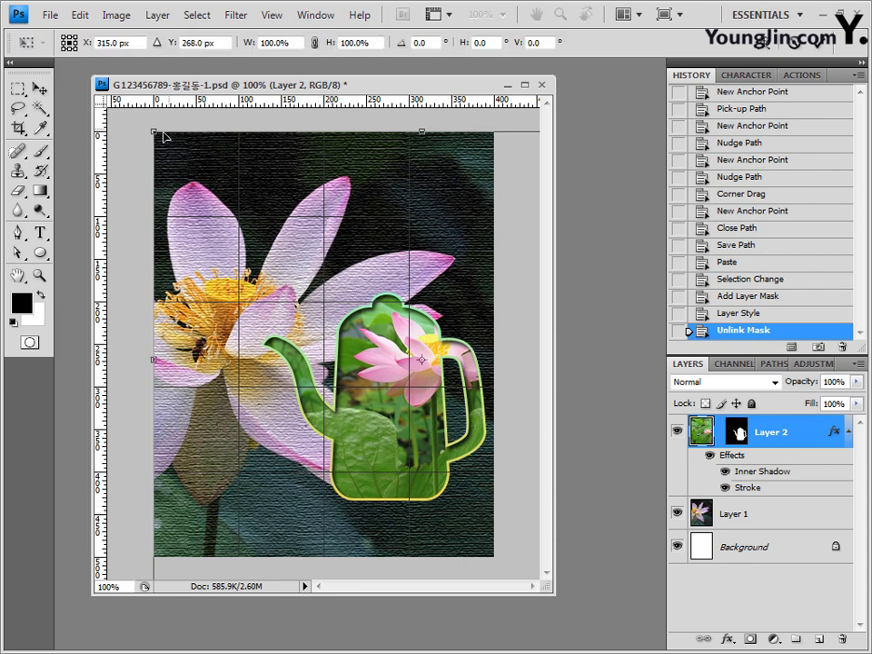
pyautogui.moveTo(163, 136); pyautogui.dragTo(328, 399)
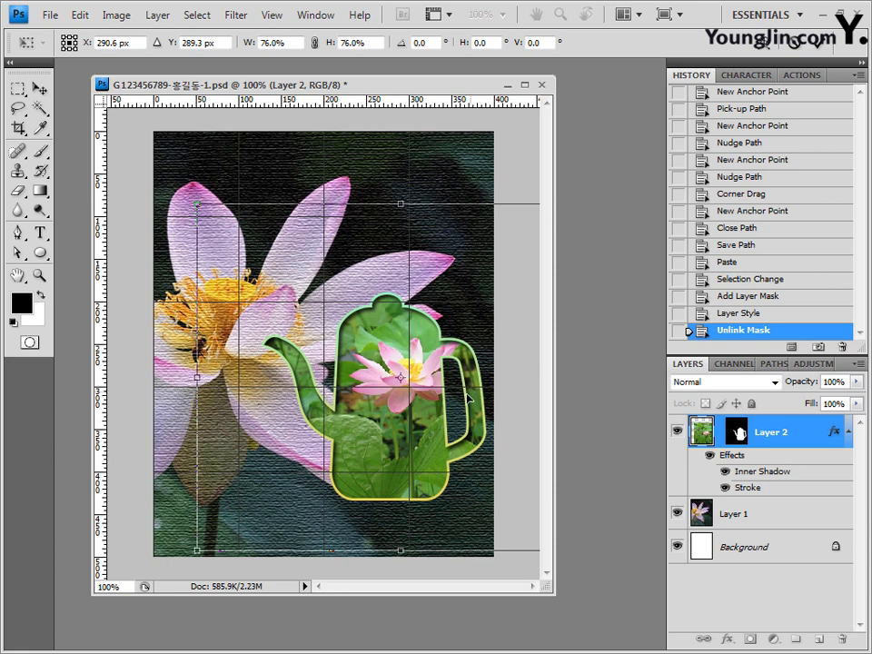
pyautogui.moveTo(193, 204); pyautogui.dragTo(263, 294)
pyautogui.press('Return')
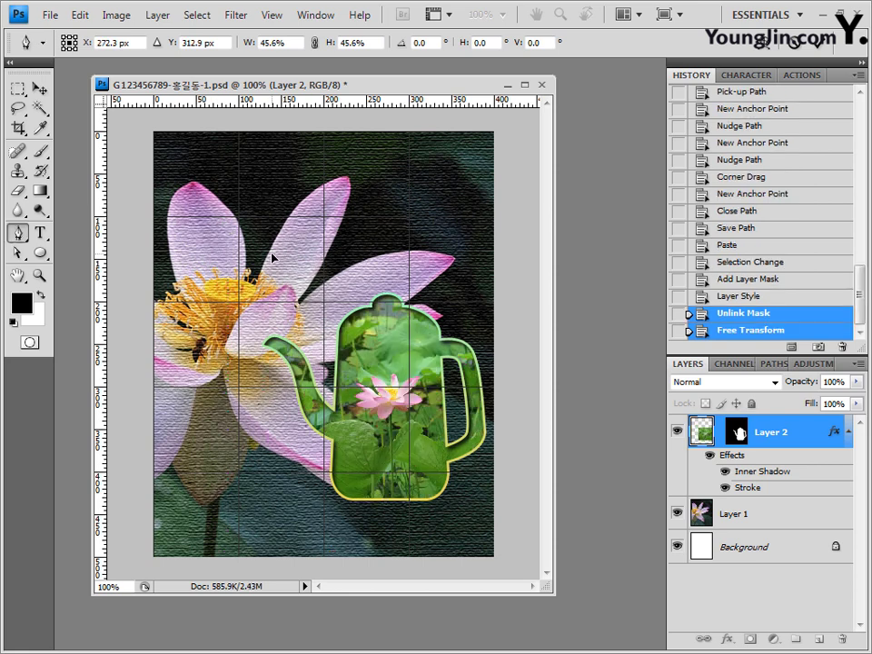
pyautogui.press('p')
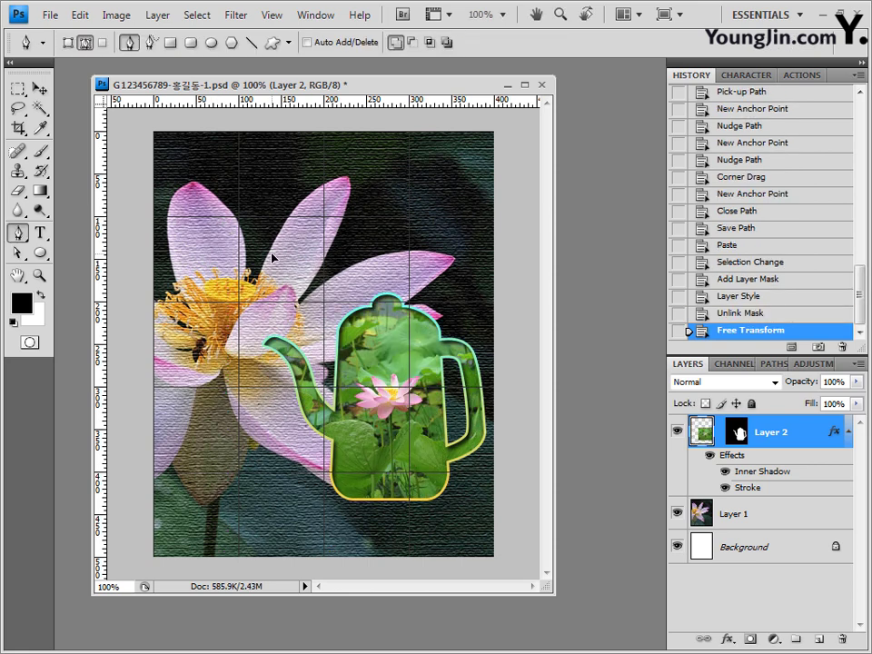
# - Open 1급-3.jpg from the GTQ Image folder and float it in its own window
pyautogui.hotkey('alt', 'Tab')
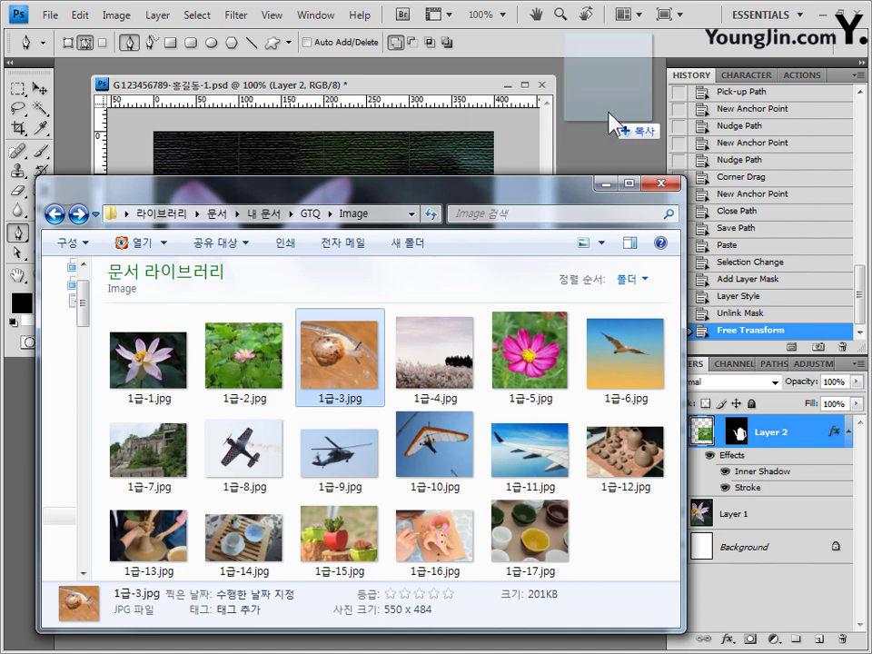
pyautogui.press('Return')
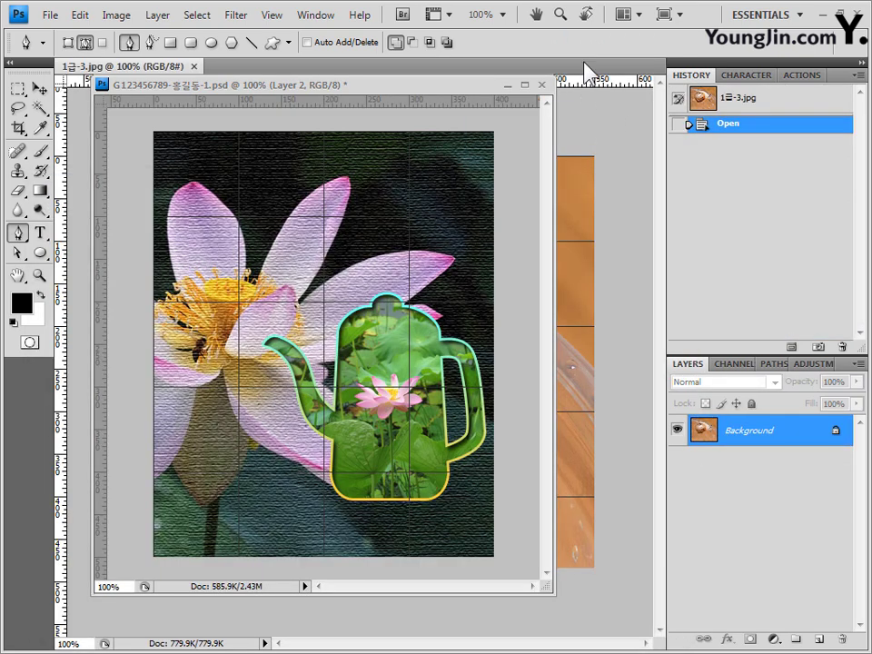
pyautogui.moveTo(584, 65); pyautogui.dragTo(603, 104)
# - Select the entire snail, including shell and antennae, using the Quick Selection tool with a 7 px brush
pyautogui.click(40, 108)
pyautogui.moveTo(47, 105); pyautogui.dragTo(91, 107)
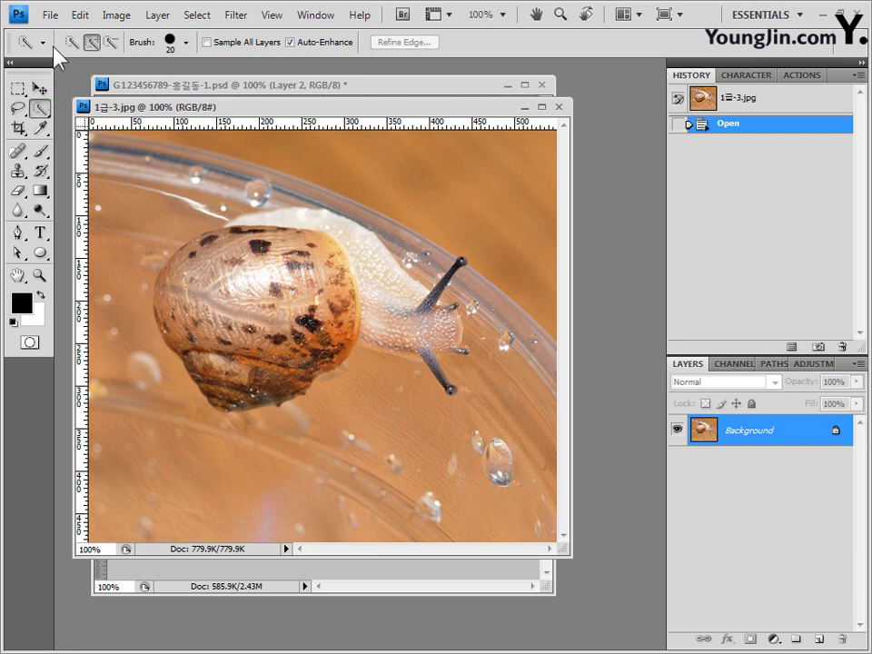
pyautogui.click(186, 42)
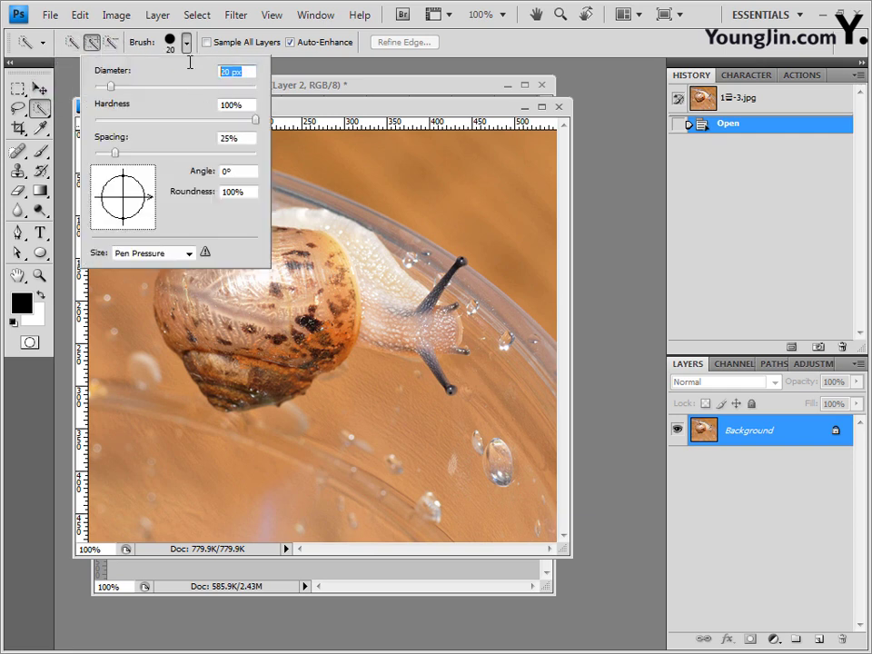
pyautogui.write('7')
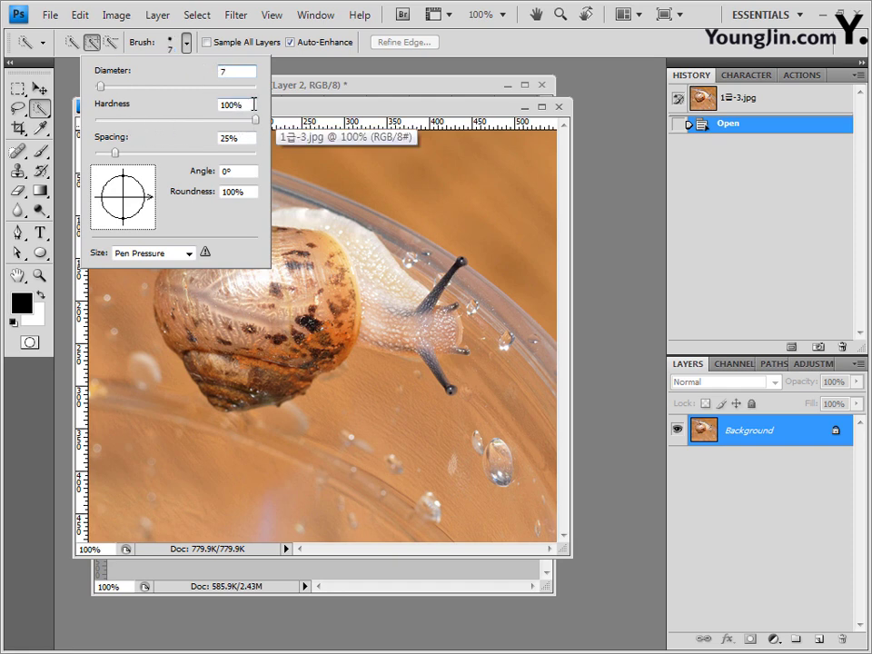
pyautogui.click(287, 76)
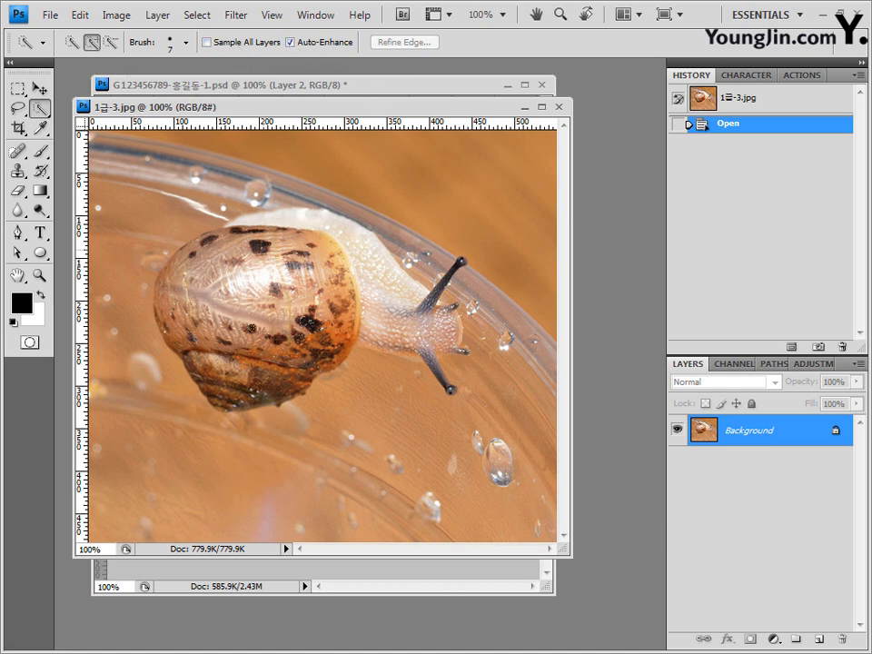
pyautogui.moveTo(370, 277)
pyautogui.mouseDown()
pyautogui.moveTo(342, 235)
pyautogui.moveTo(279, 222)
pyautogui.moveTo(313, 237)
pyautogui.moveTo(208, 186)
pyautogui.moveTo(181, 213)
pyautogui.moveTo(181, 240)
pyautogui.moveTo(168, 263)
pyautogui.moveTo(245, 241)
pyautogui.mouseUp()
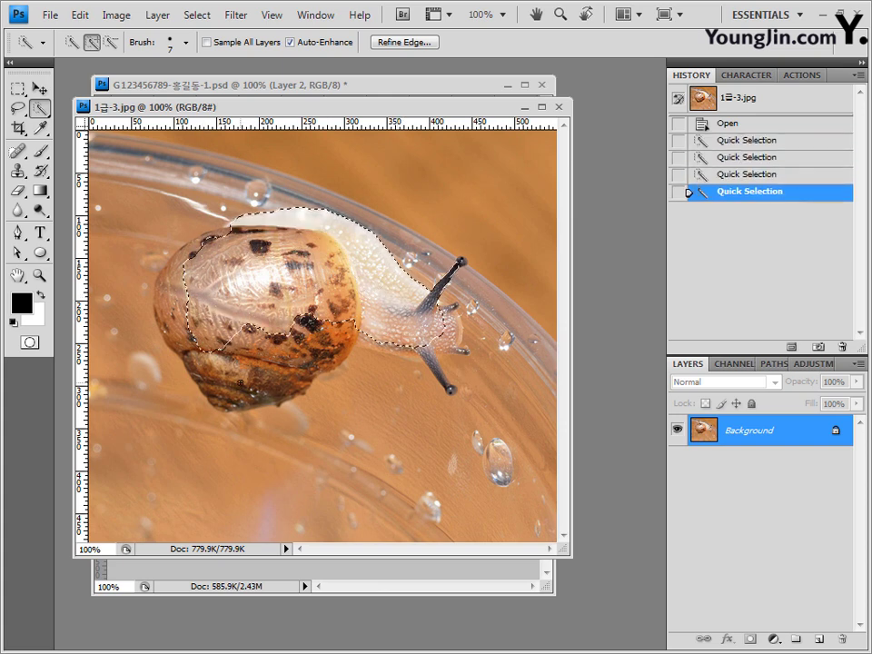
pyautogui.moveTo(163, 273); pyautogui.dragTo(218, 299)
pyautogui.moveTo(236, 181); pyautogui.dragTo(318, 263)
pyautogui.click(427, 353)
pyautogui.click(426, 352)
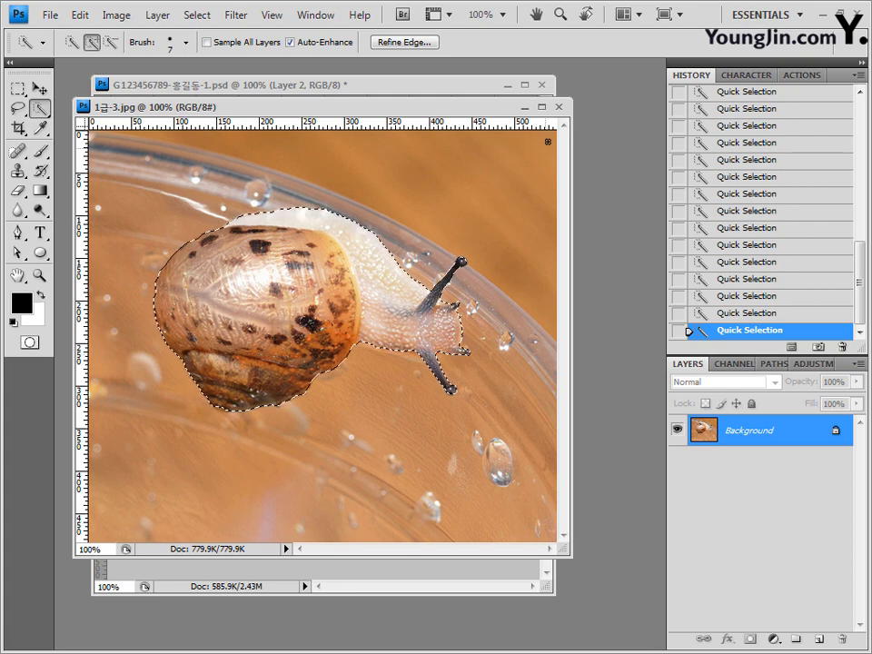
# - Close 1급-3.jpg and paste the copied snail into the lotus PSD as a new layer
pyautogui.click(558, 106)
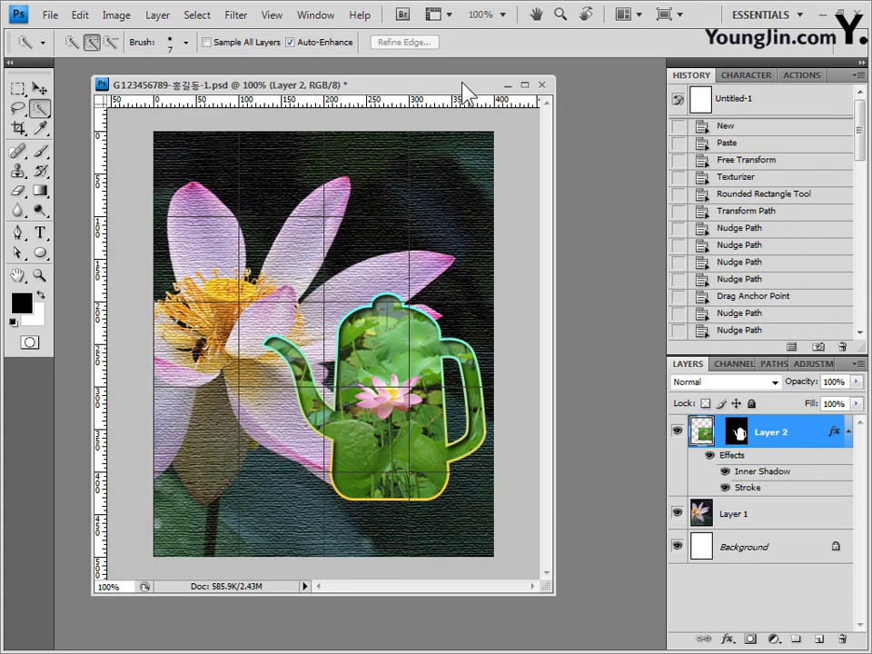
pyautogui.hotkey('ctrl', 'v')
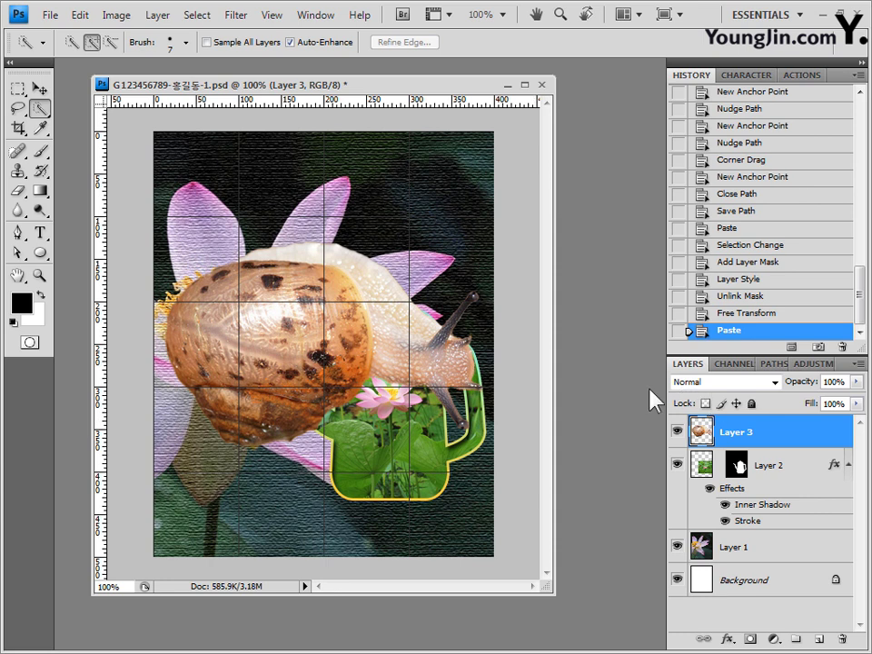
# - Flip the snail horizontally, scale it to about 41%, rotate it about 27.6° clockwise and place it below the kettle's spout
pyautogui.hotkey('ctrl', 't')
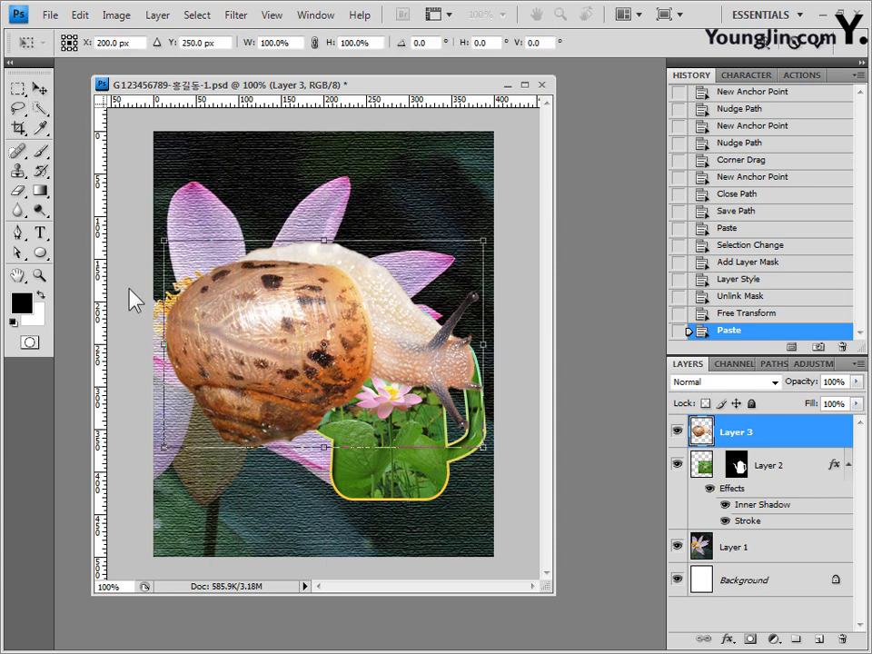
pyautogui.rightClick(393, 282)
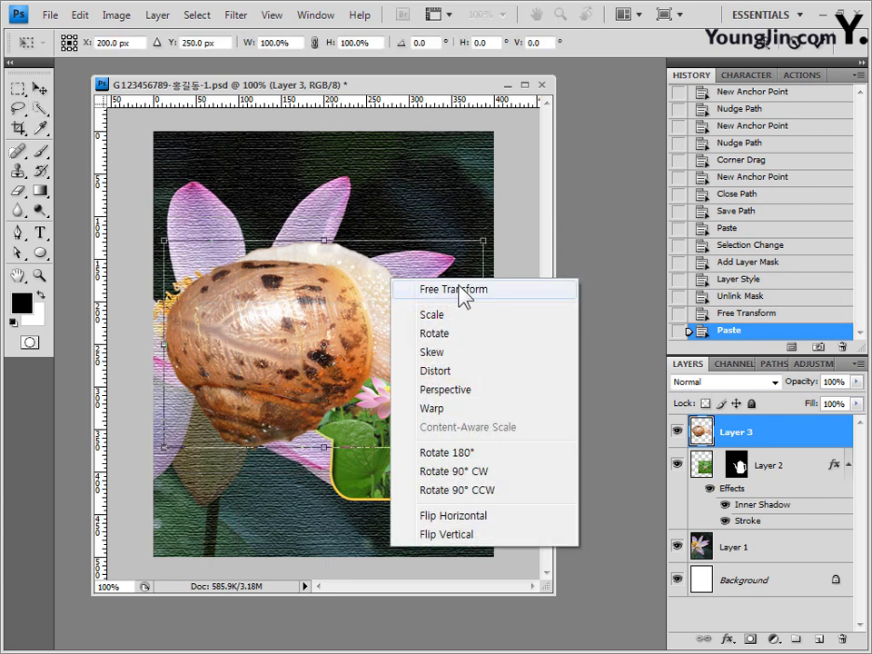
pyautogui.click(479, 531)
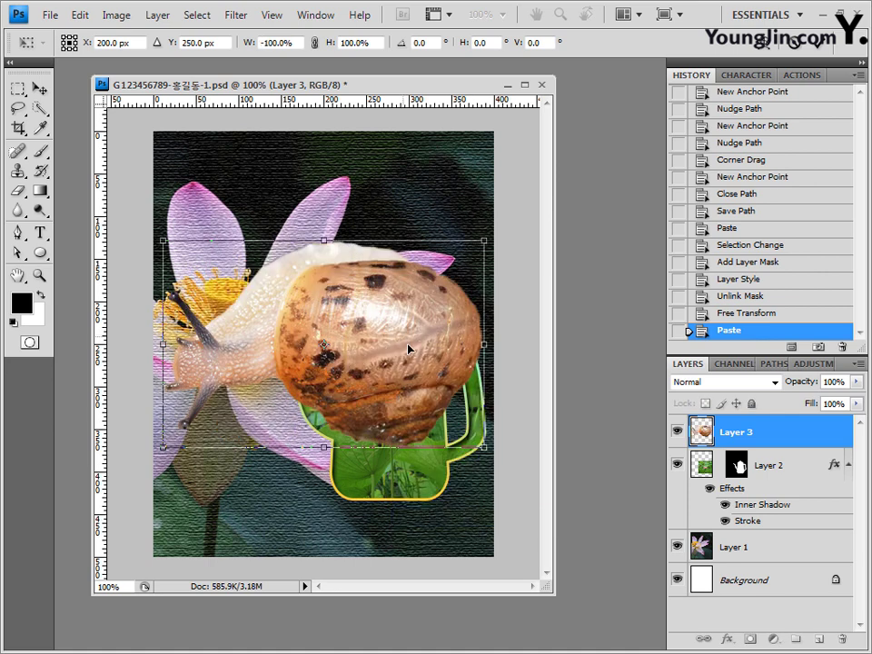
pyautogui.moveTo(488, 231); pyautogui.dragTo(274, 500)
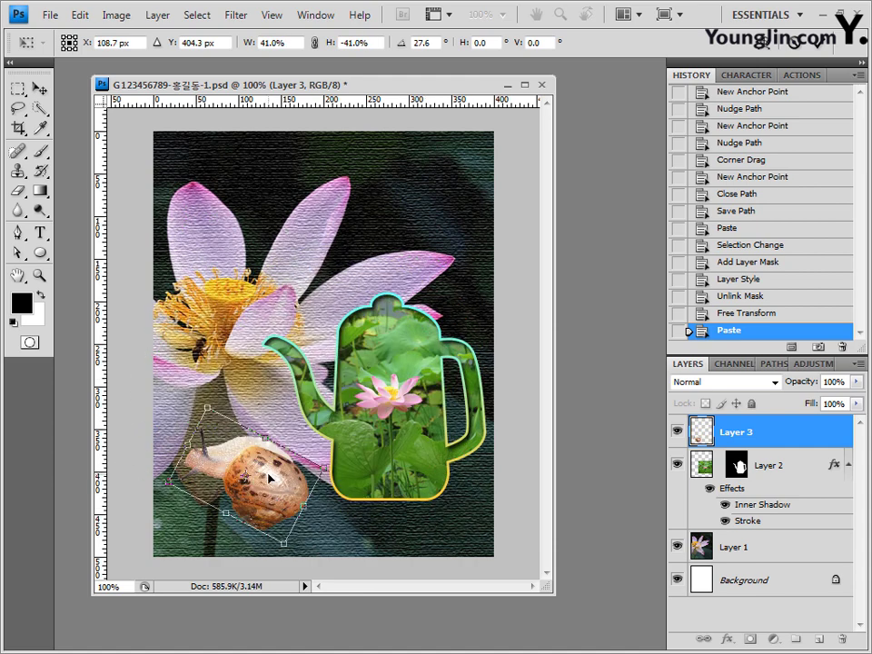
pyautogui.press('Return')
pyautogui.press('w')
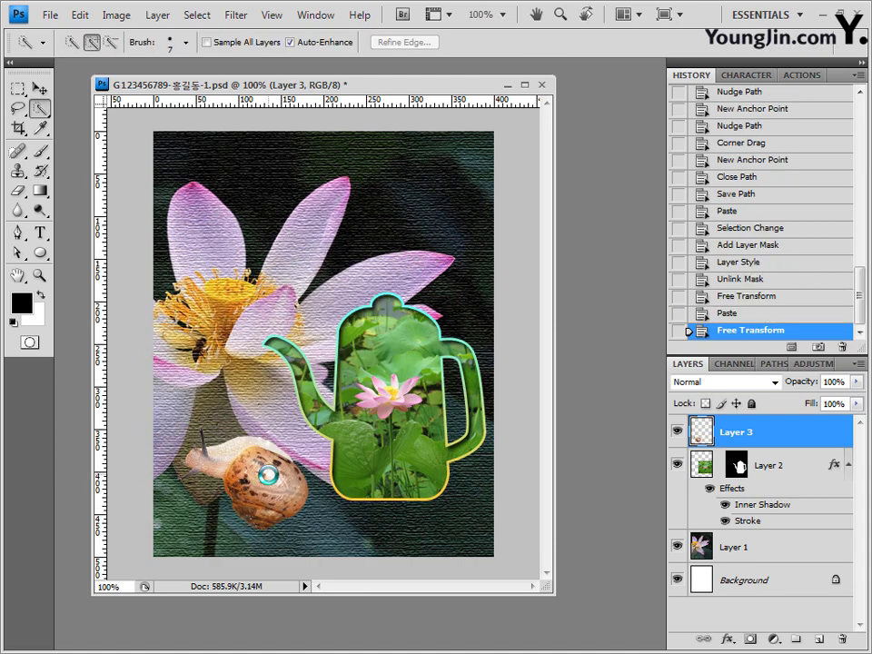
# - Add a Bevel and Emboss effect to the snail layer with the default Inner Bevel settings and Use Global Light turned off
pyautogui.click(728, 640)
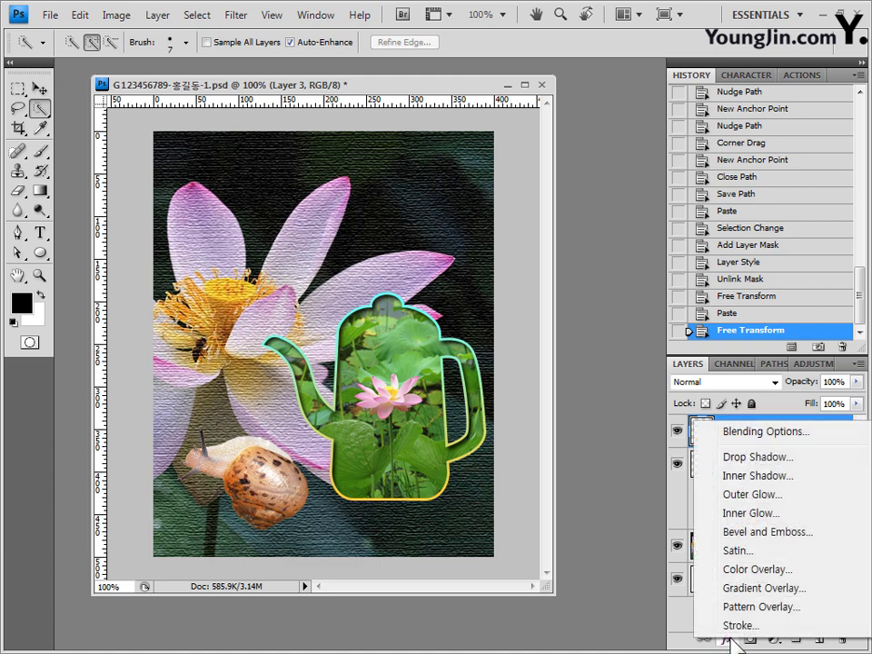
pyautogui.click(767, 531)
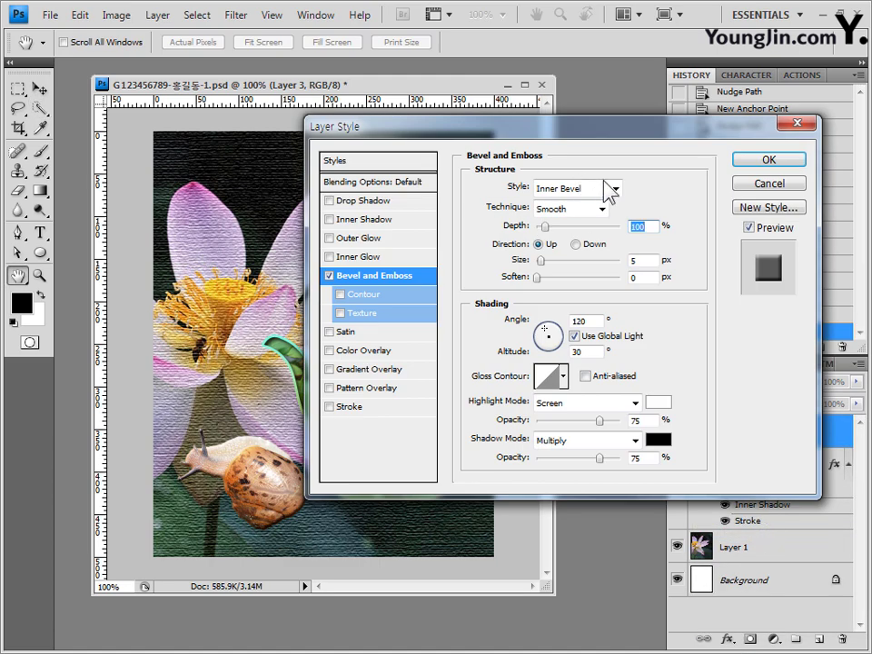
pyautogui.moveTo(618, 128); pyautogui.dragTo(574, 99)
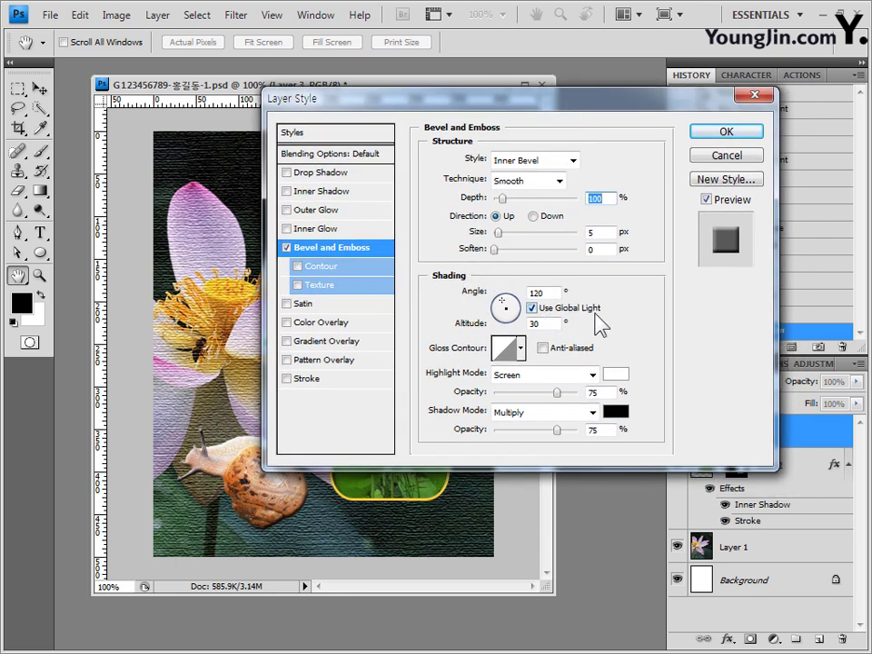
pyautogui.click(532, 309)
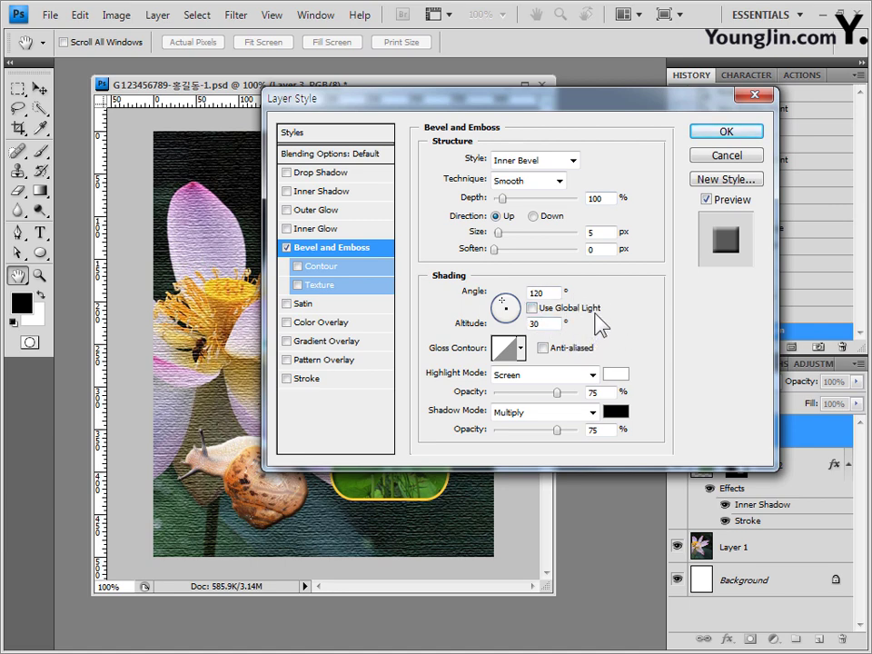
pyautogui.click(750, 135)
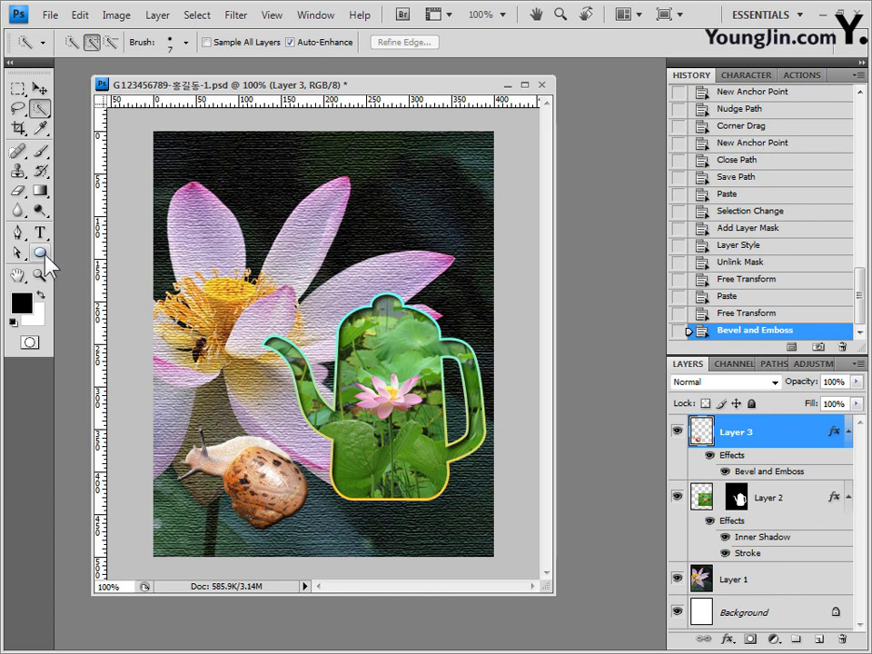
# - Set the Custom Shape tool to create shape layers, replace its shapes with the Nature set and choose the small-centred, pointed-ray sun shape
pyautogui.moveTo(46, 256); pyautogui.dragTo(101, 348)
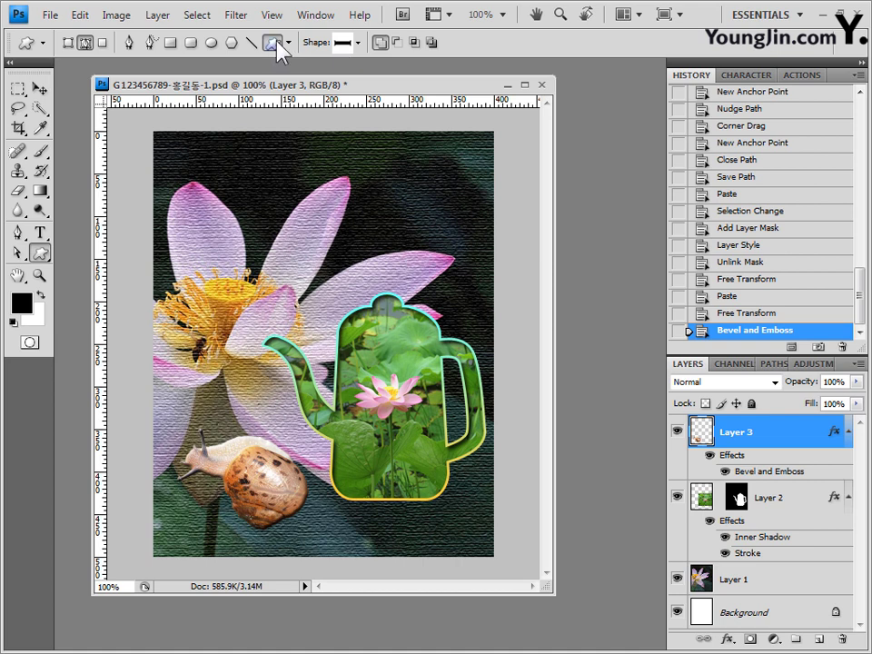
pyautogui.click(69, 44)
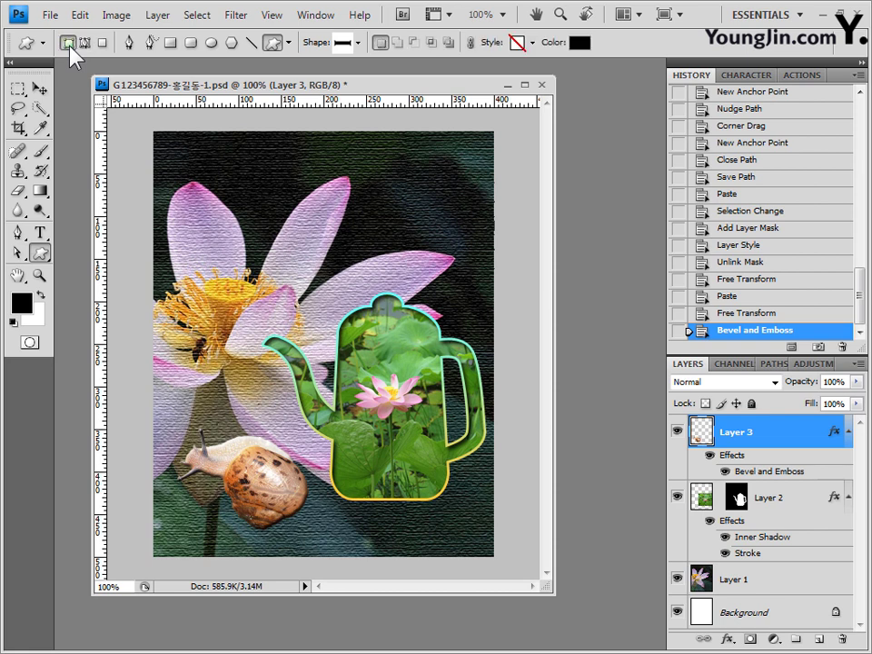
pyautogui.click(358, 42)
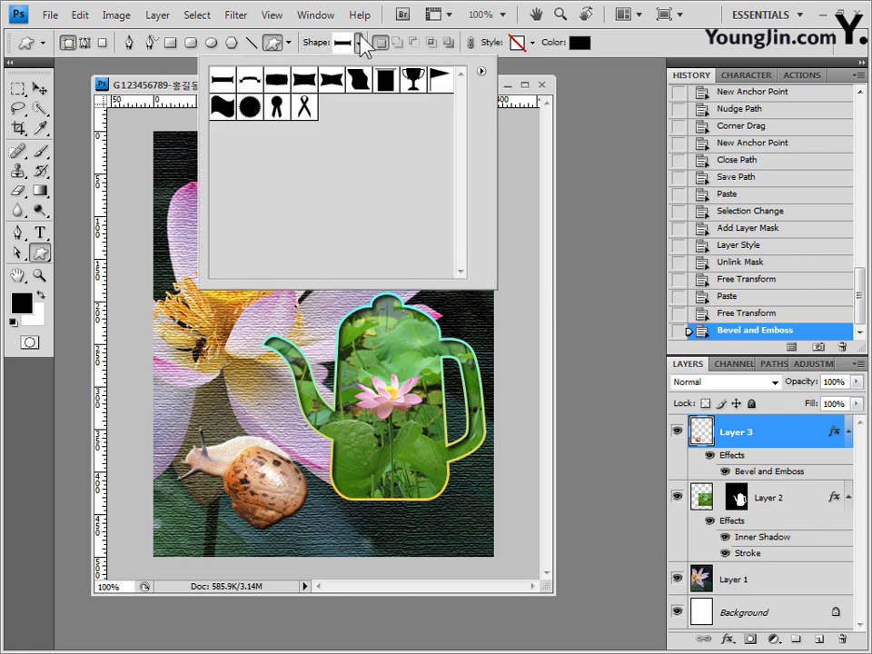
pyautogui.click(481, 72)
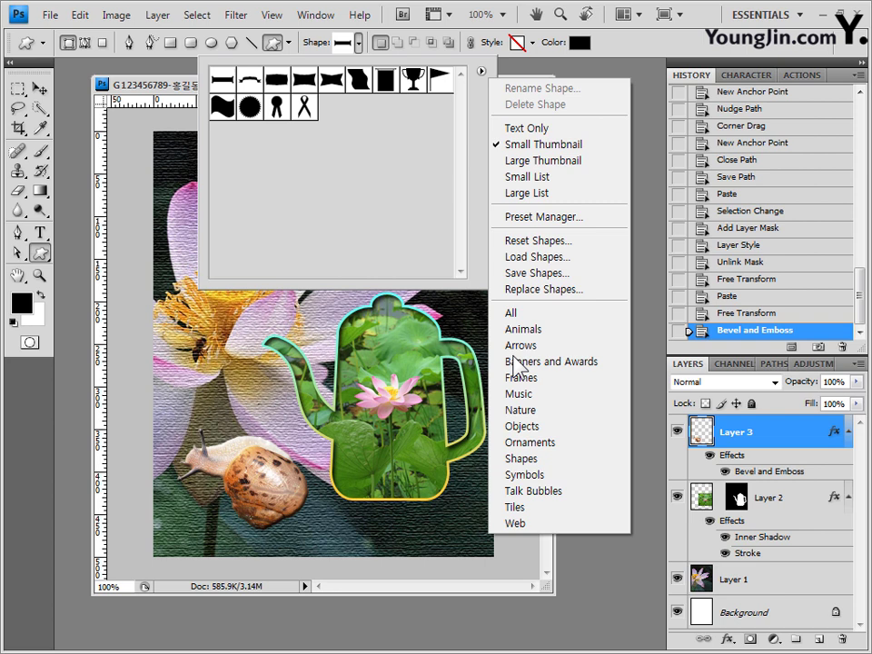
pyautogui.click(567, 416)
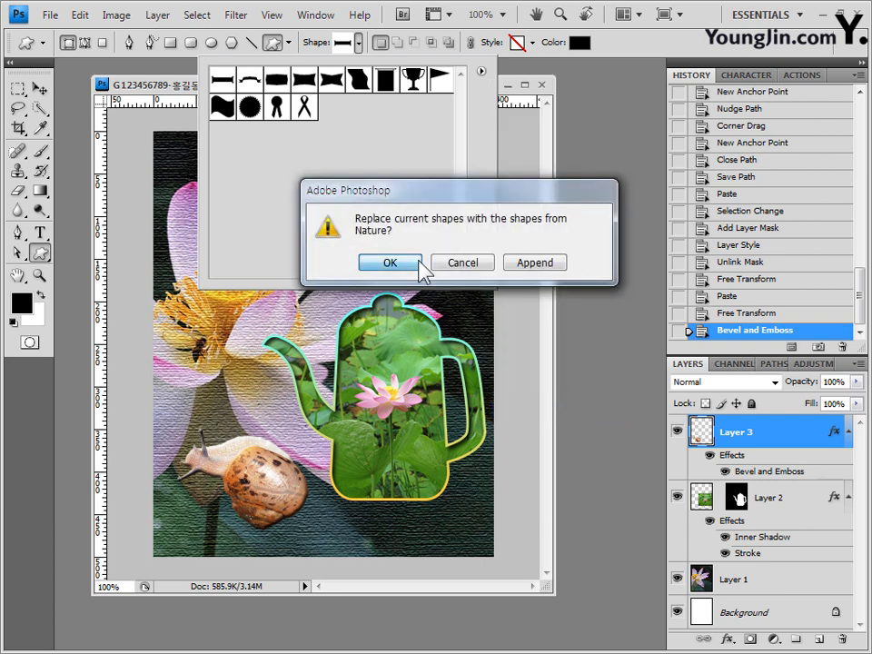
pyautogui.click(415, 261)
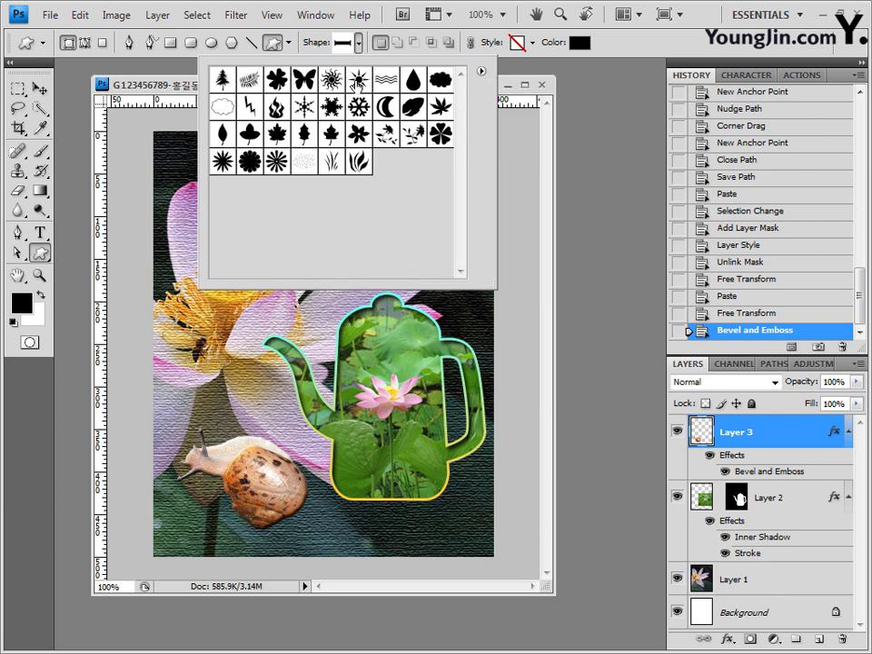
pyautogui.click(358, 80)
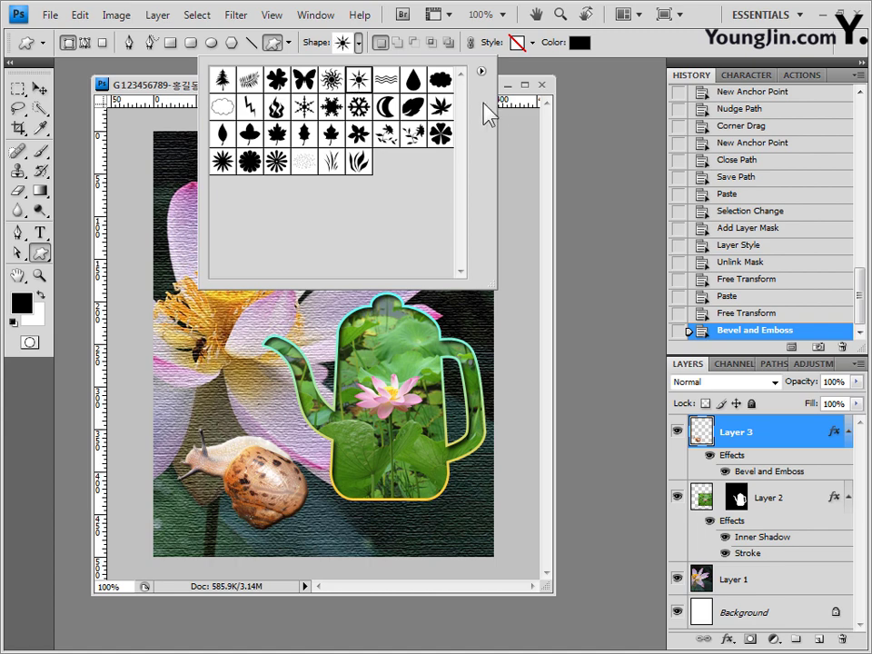
pyautogui.press('Return')
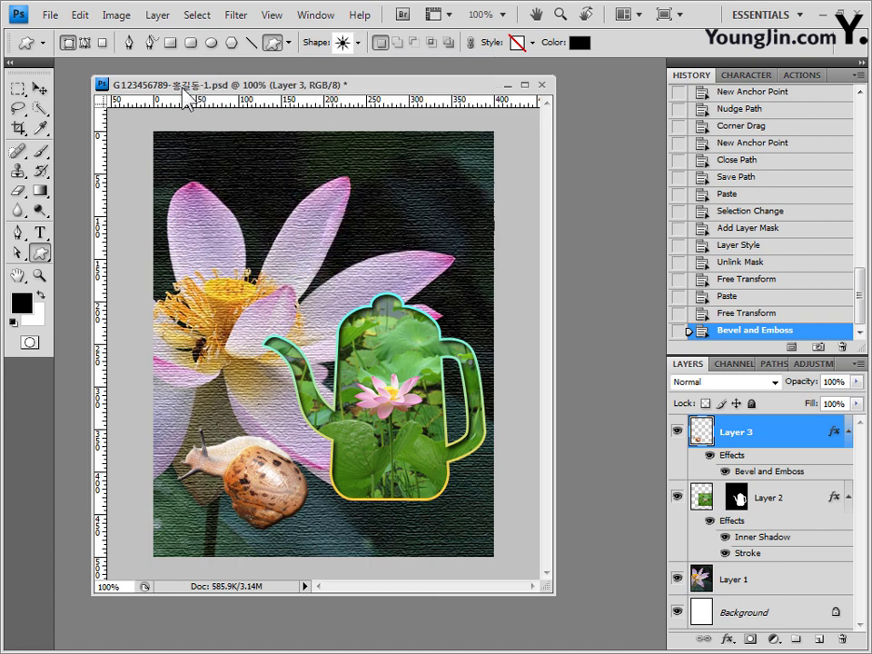
# - Draw the sun shape in #ff9999 at the canvas's upper-right corner, about 240 px wide with its rays running past the edges
pyautogui.click(578, 42)
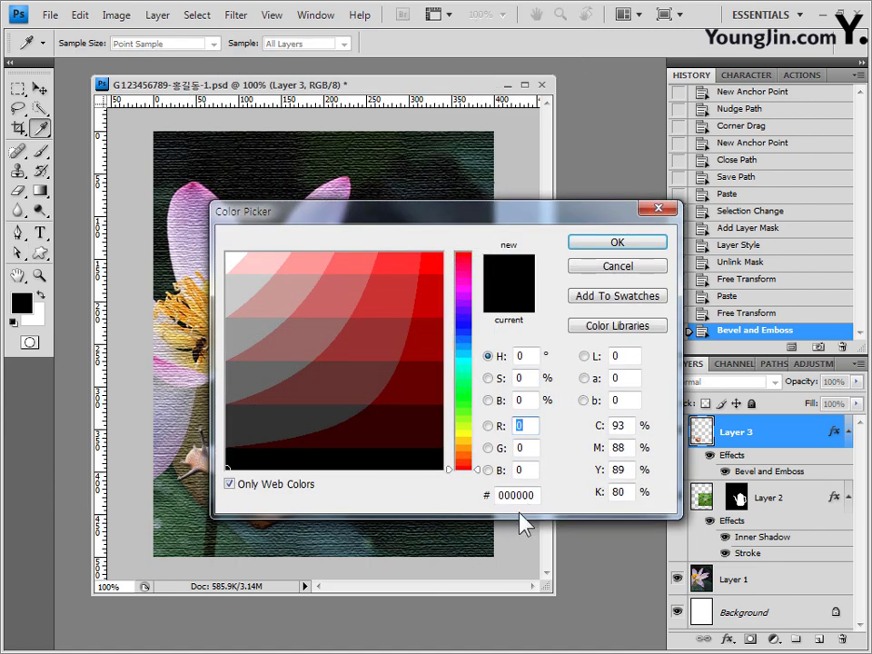
pyautogui.doubleClick(538, 493)
pyautogui.write('ff9999')
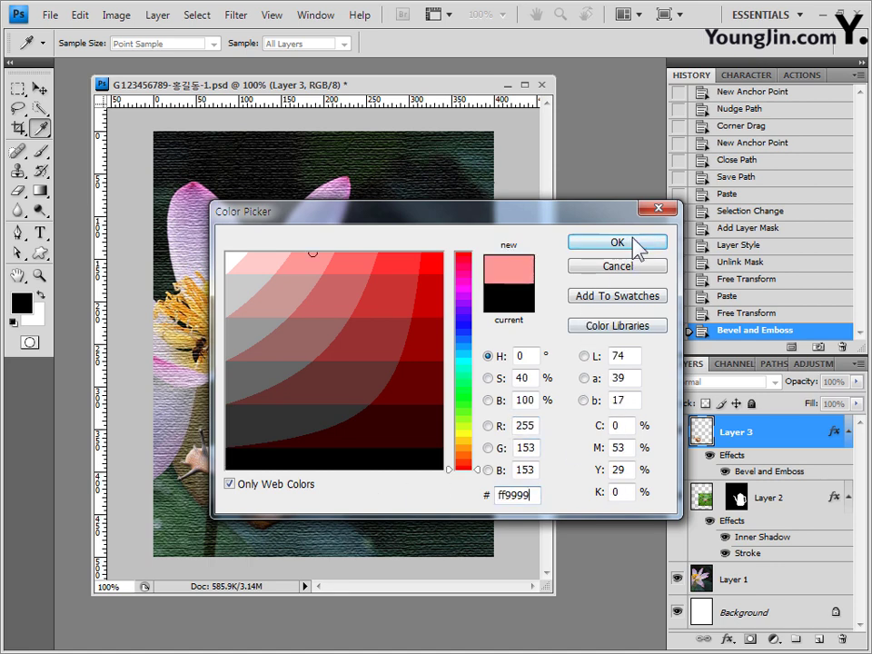
pyautogui.click(639, 245)
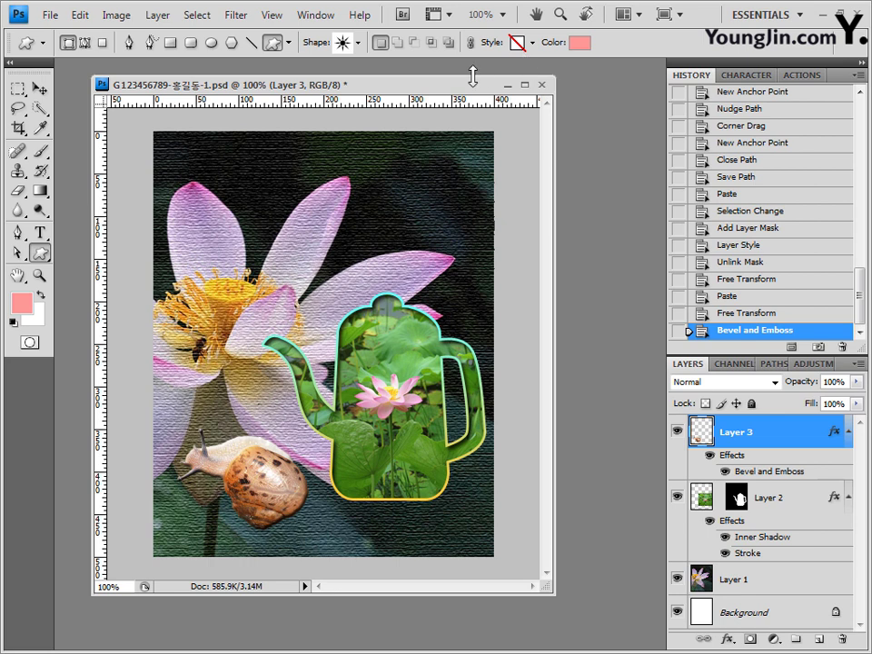
pyautogui.moveTo(343, 142); pyautogui.dragTo(526, 298)
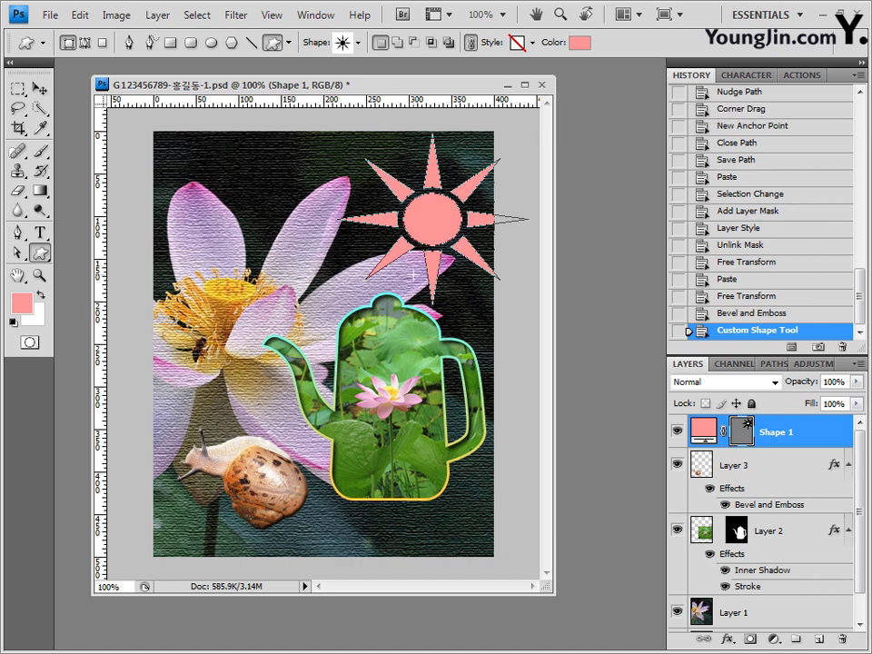
pyautogui.moveTo(414, 272); pyautogui.dragTo(405, 255)
# - Add an Inner Shadow effect to the sun shape layer with Use Global Light turned off
pyautogui.click(727, 639)
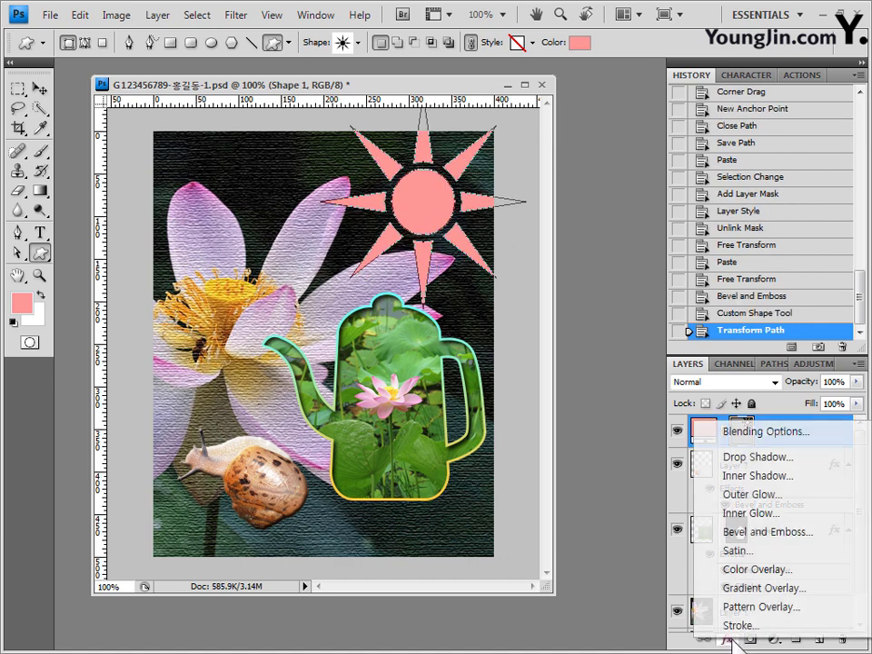
pyautogui.click(726, 476)
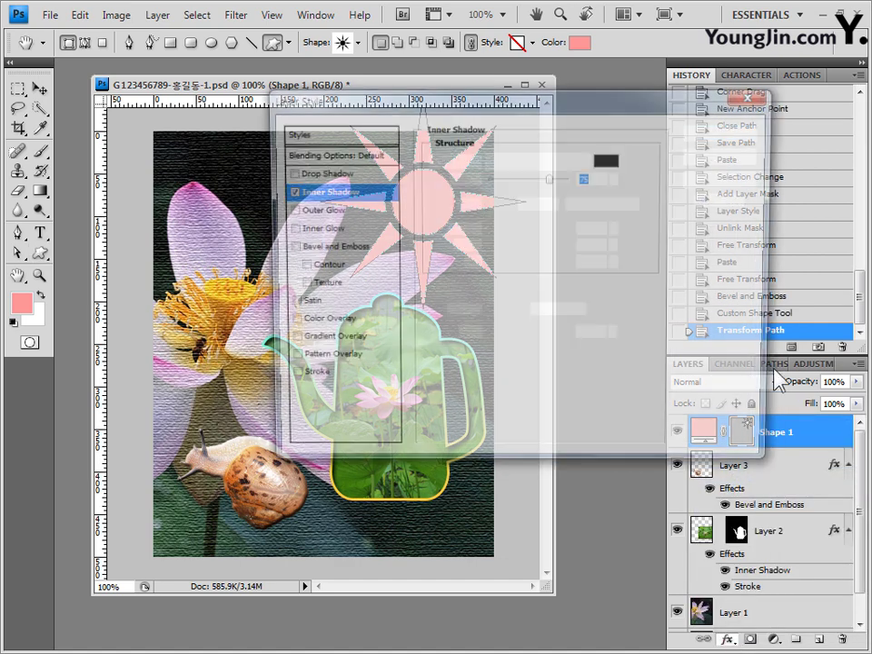
pyautogui.click(573, 204)
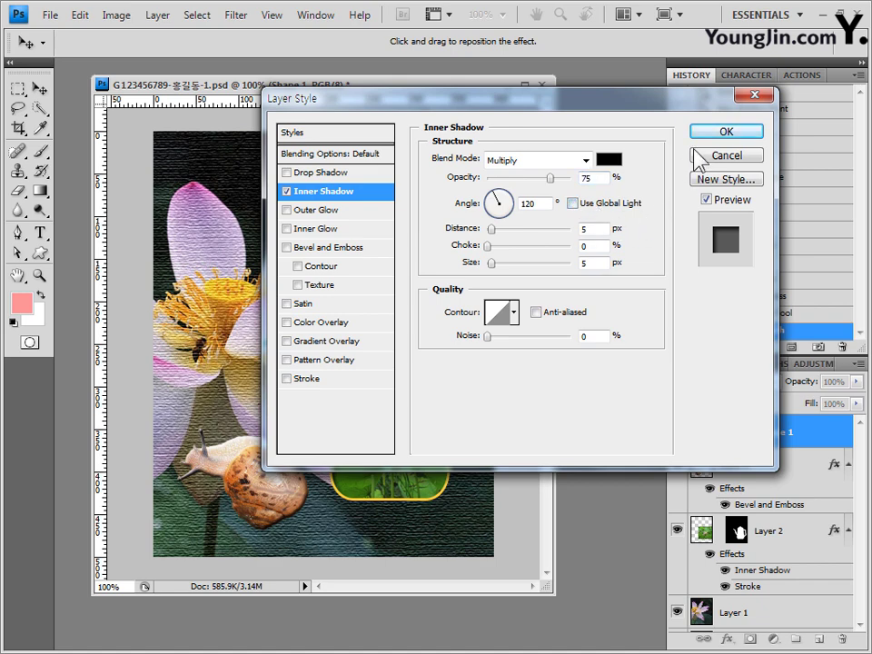
pyautogui.click(724, 133)
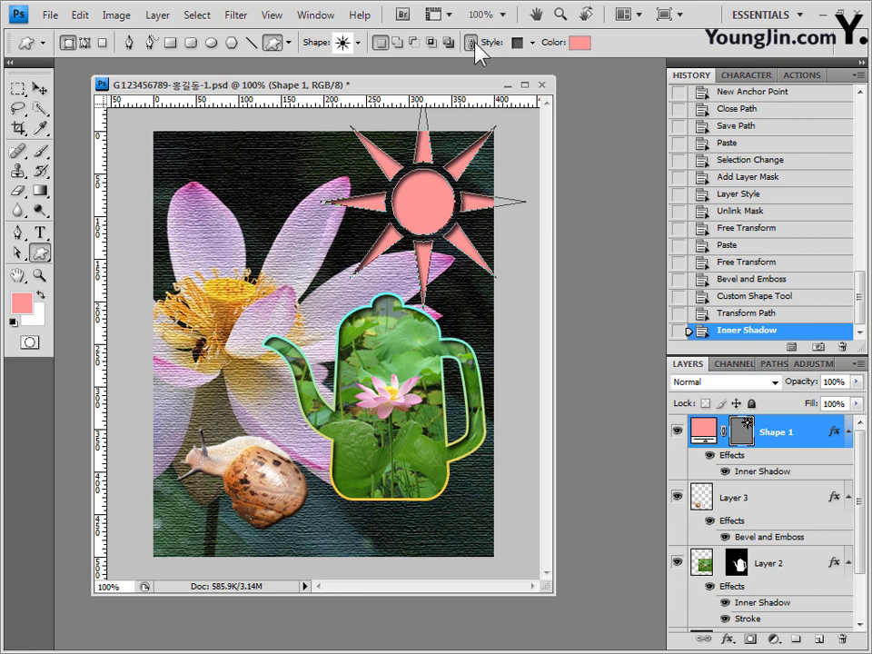
# - Unlink the shape tool from the sun layer and draw the Nature leaf in #99cc00 with no style, about 70 px wide, above the leftmost upper petal
pyautogui.click(532, 43)
pyautogui.click(438, 80)
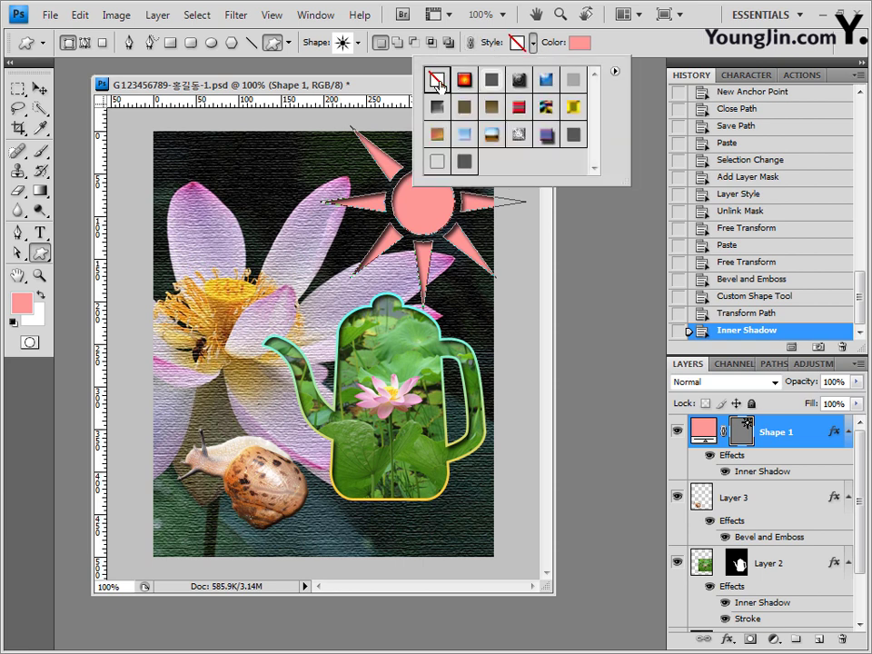
pyautogui.click(578, 43)
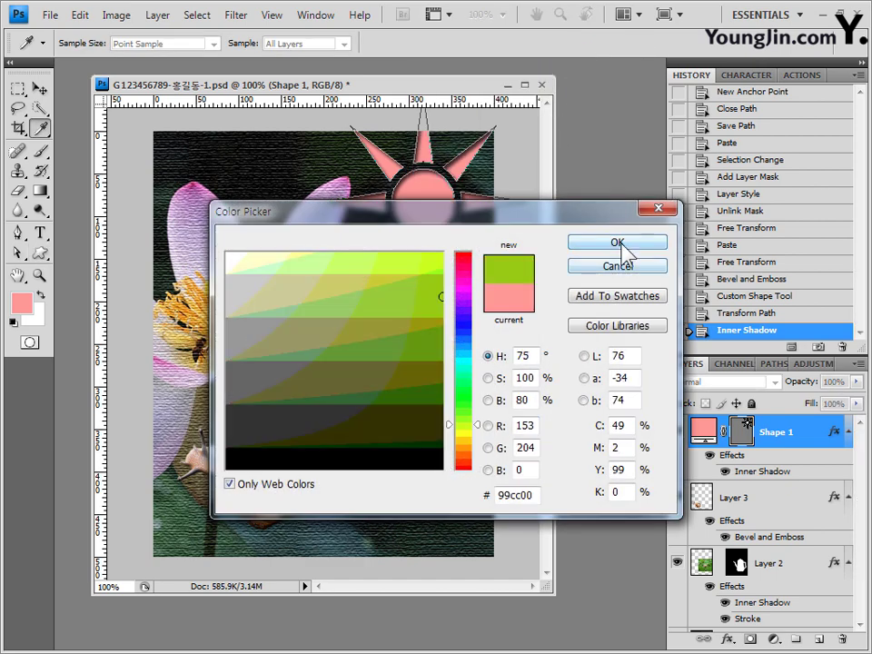
pyautogui.click(623, 247)
pyautogui.click(360, 43)
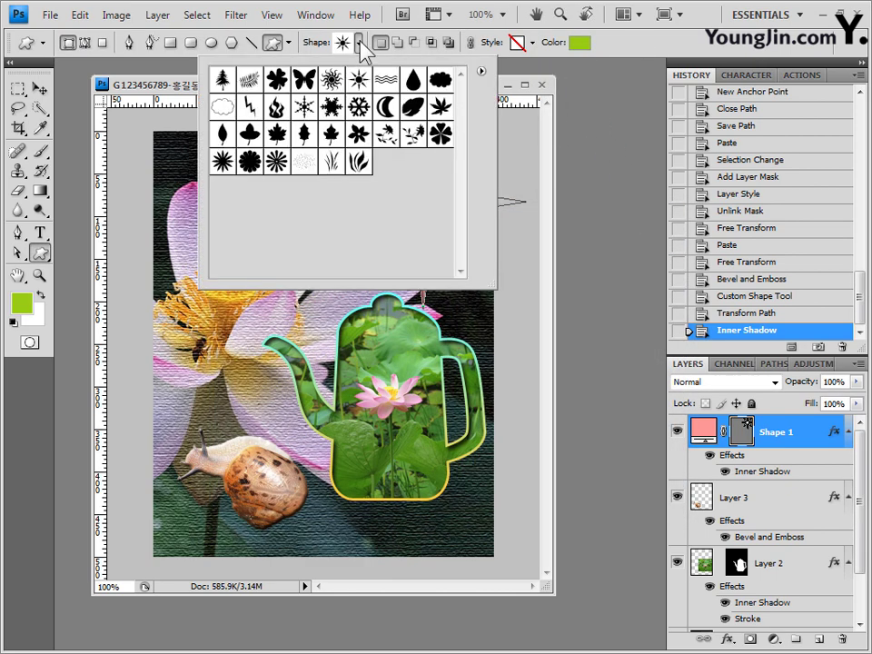
pyautogui.click(413, 106)
pyautogui.click(186, 91)
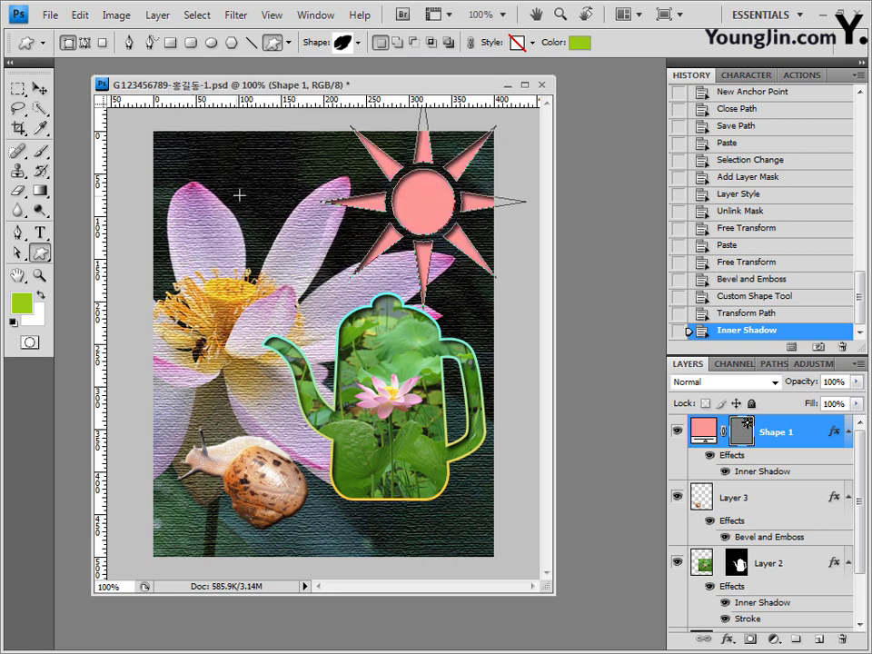
pyautogui.moveTo(251, 147); pyautogui.dragTo(185, 223)
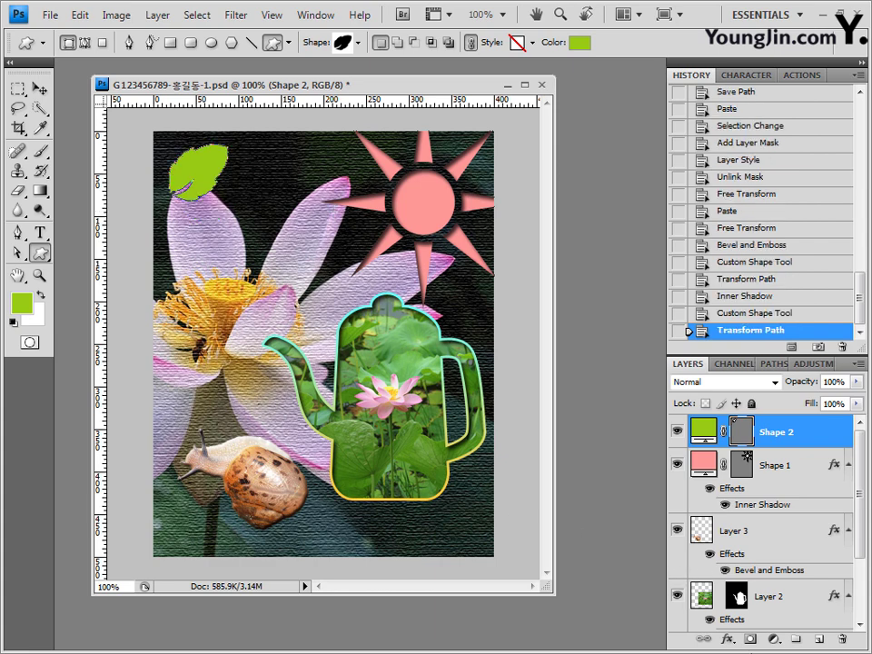
# - Add a Drop Shadow with Use Global Light turned off and a default Outer Glow to the green leaf layer
pyautogui.click(728, 639)
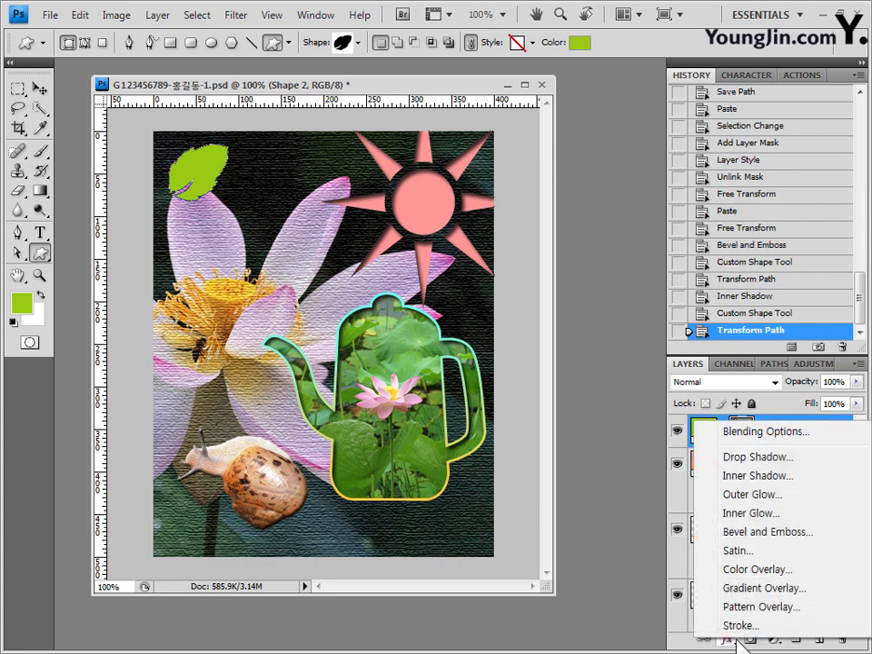
pyautogui.click(758, 456)
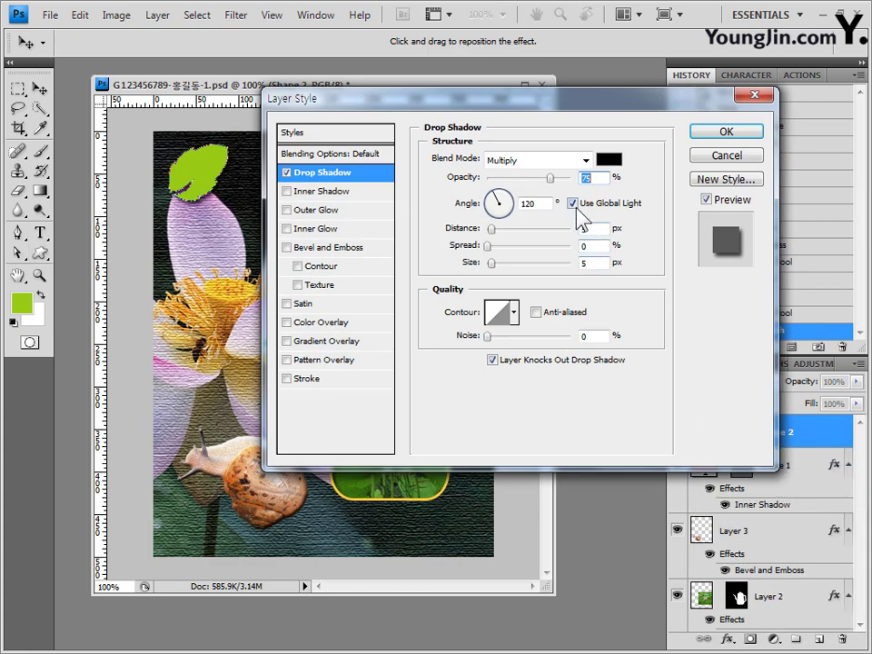
pyautogui.click(574, 204)
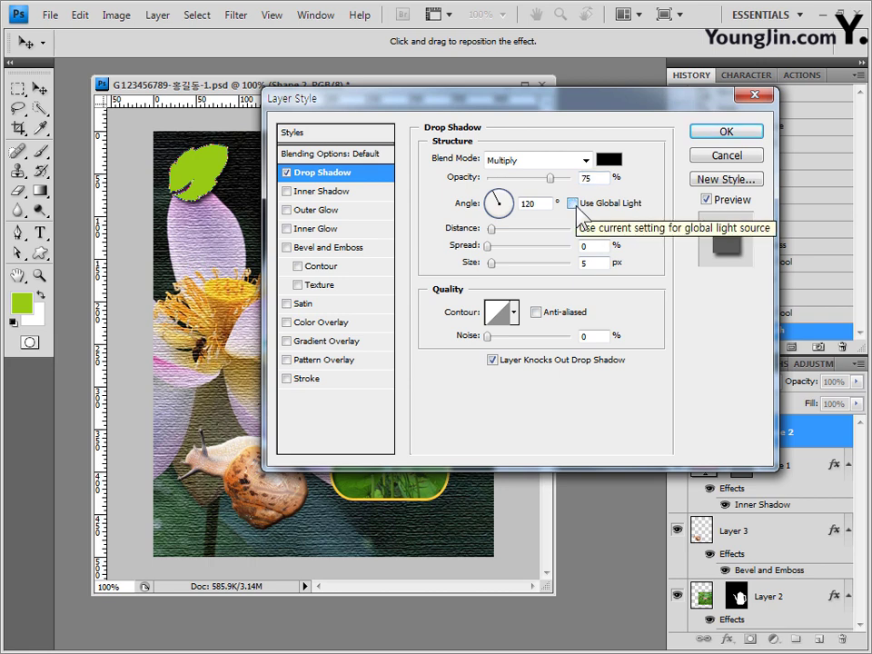
pyautogui.click(322, 209)
pyautogui.click(726, 133)
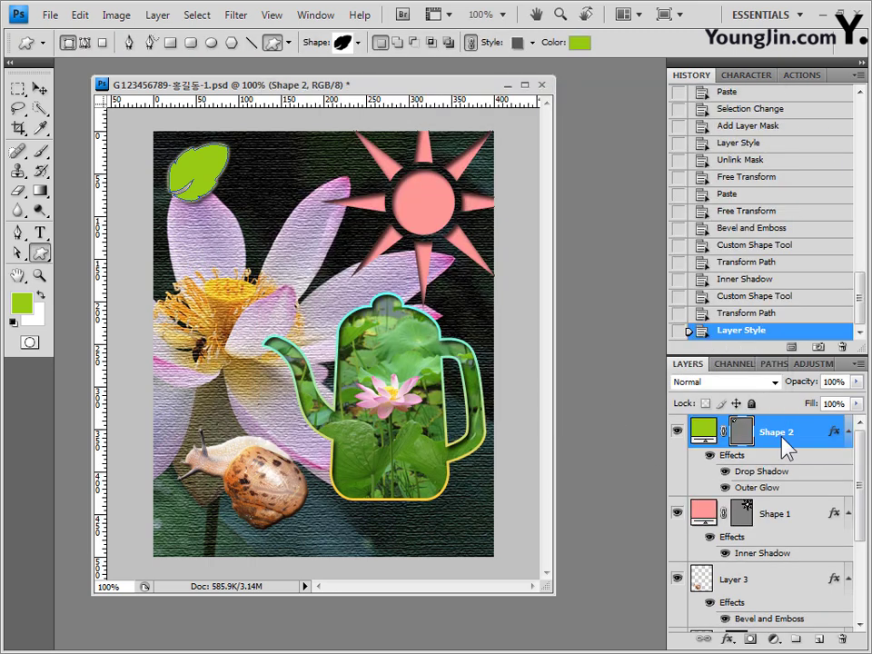
# - Duplicate the leaf layer, move the copy beside the original, flip it horizontally and tilt it slightly
pyautogui.hotkey('ctrl', 'j')
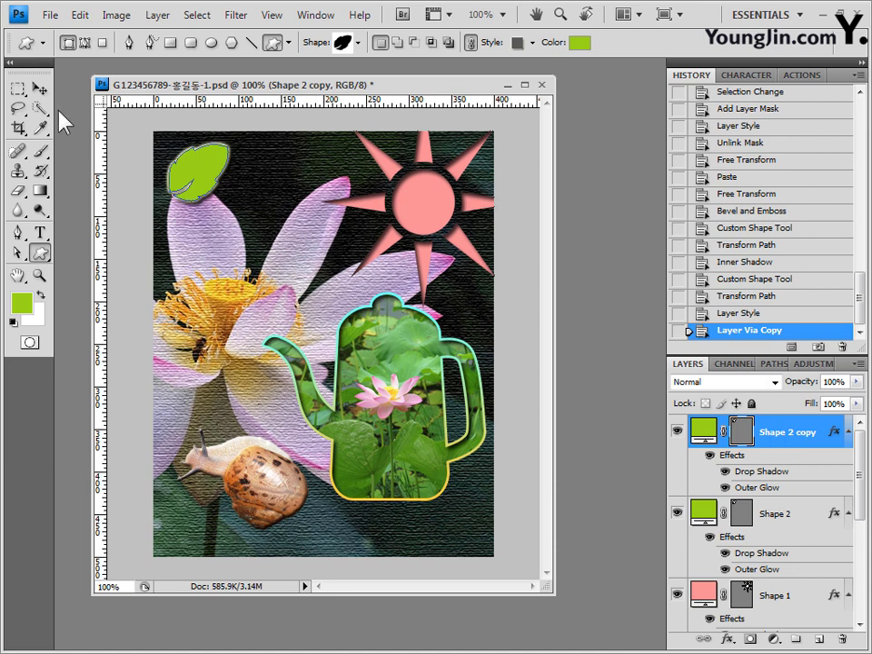
pyautogui.click(39, 87)
pyautogui.moveTo(269, 195); pyautogui.dragTo(289, 196)
pyautogui.hotkey('ctrl', 't')
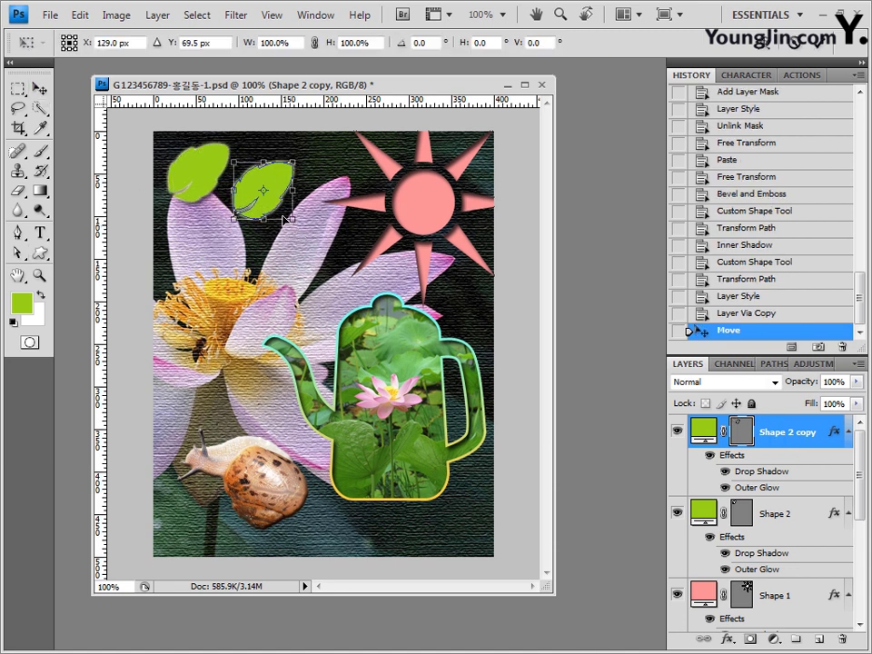
pyautogui.rightClick(273, 181)
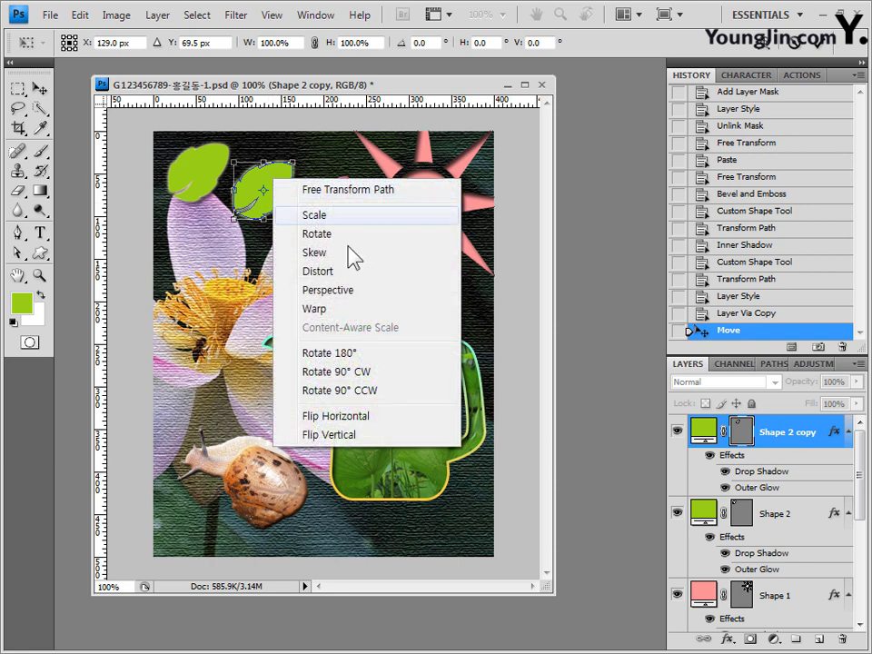
pyautogui.click(367, 419)
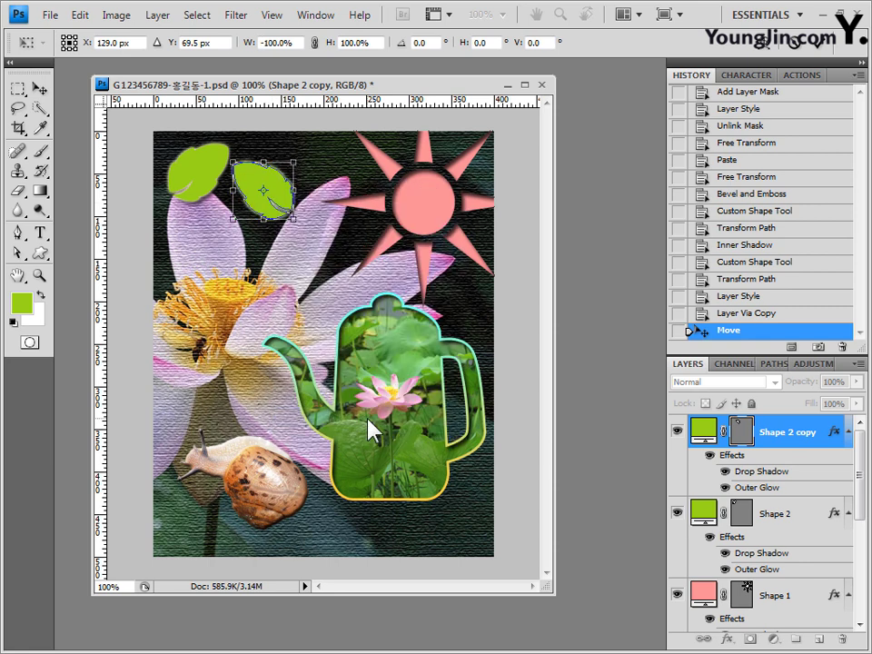
pyautogui.press('Return')
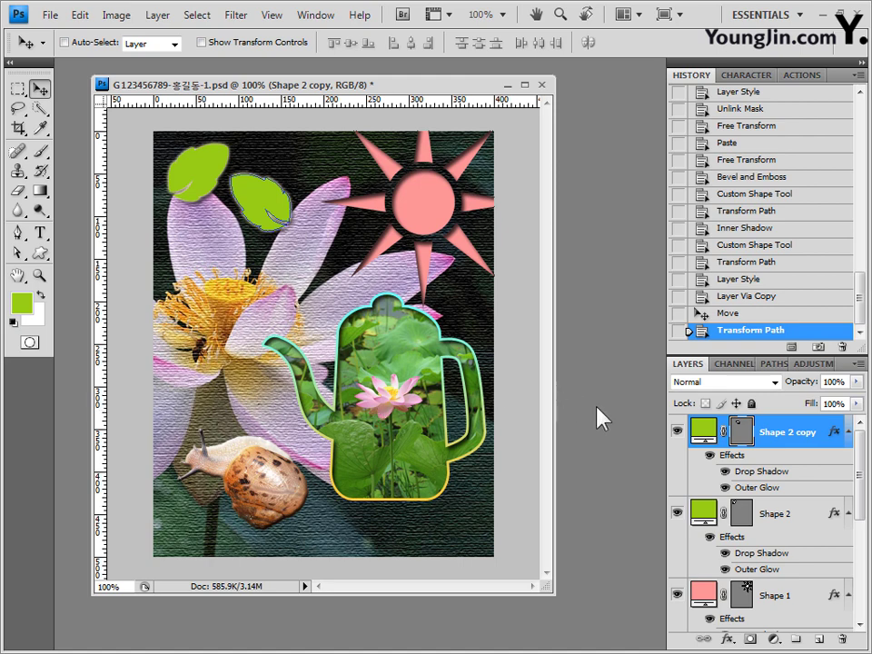
# - Change the copied leaf's fill color to #0099ff
pyautogui.doubleClick(702, 434)
pyautogui.moveTo(523, 496); pyautogui.dragTo(454, 493)
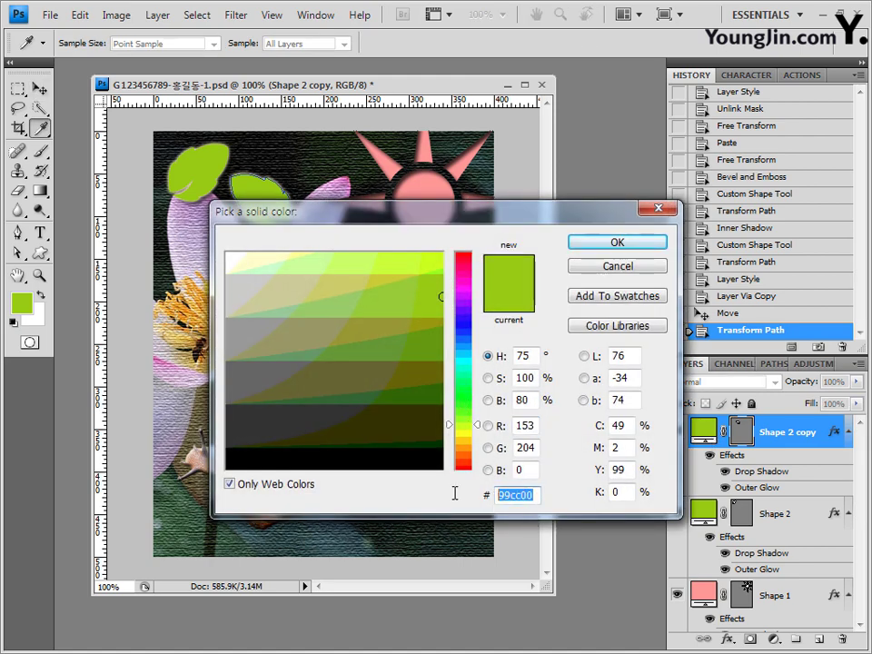
pyautogui.write('0099ff')
pyautogui.click(644, 246)
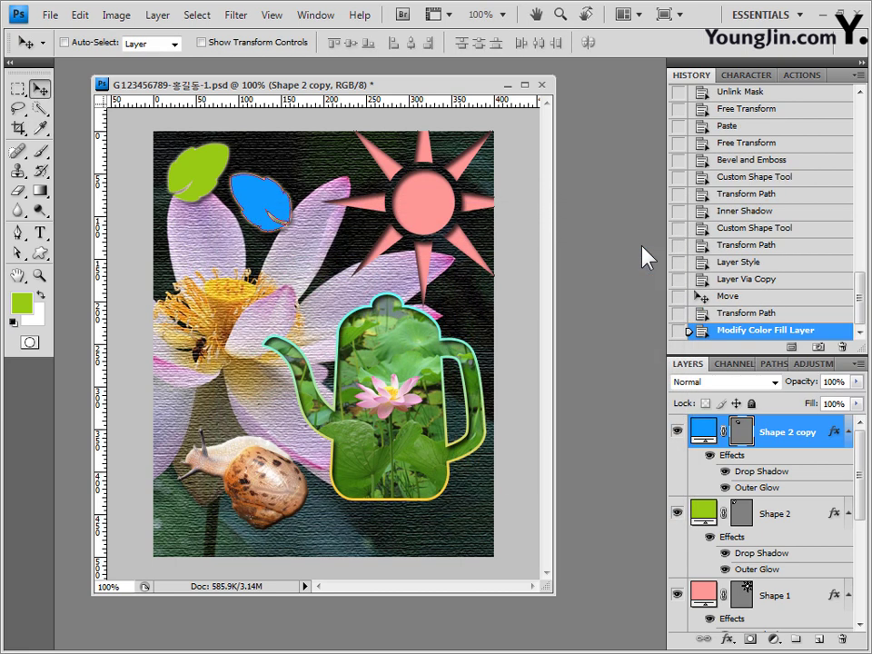
# - Set the Type tool to Arial Bold at 30 pt
pyautogui.click(40, 234)
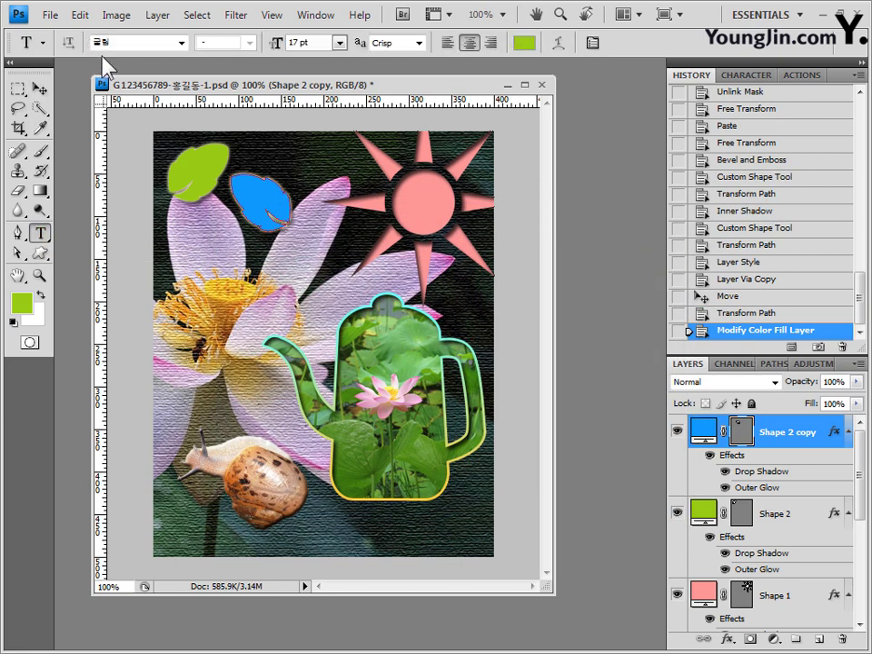
pyautogui.click(182, 42)
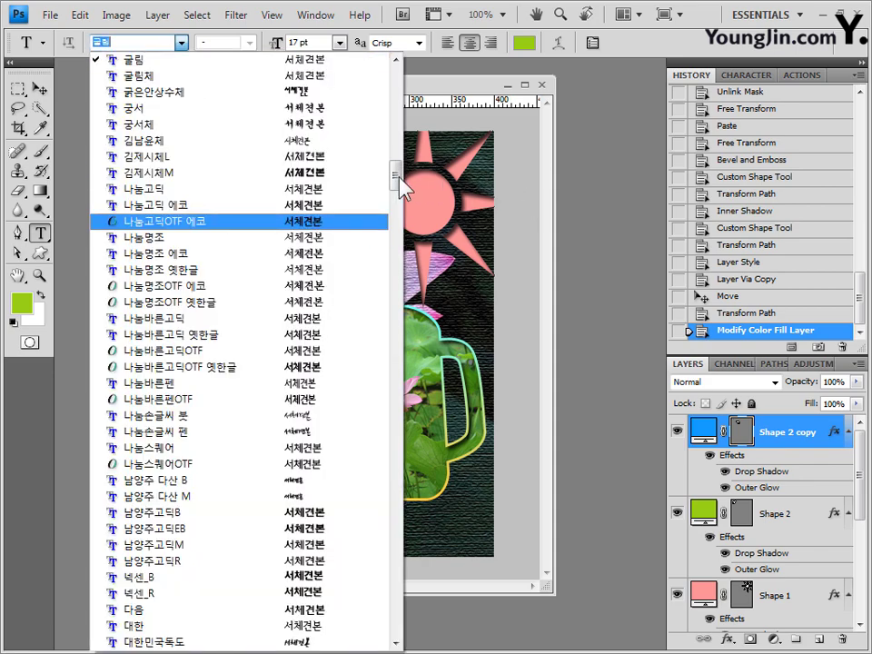
pyautogui.moveTo(398, 189); pyautogui.dragTo(409, 322)
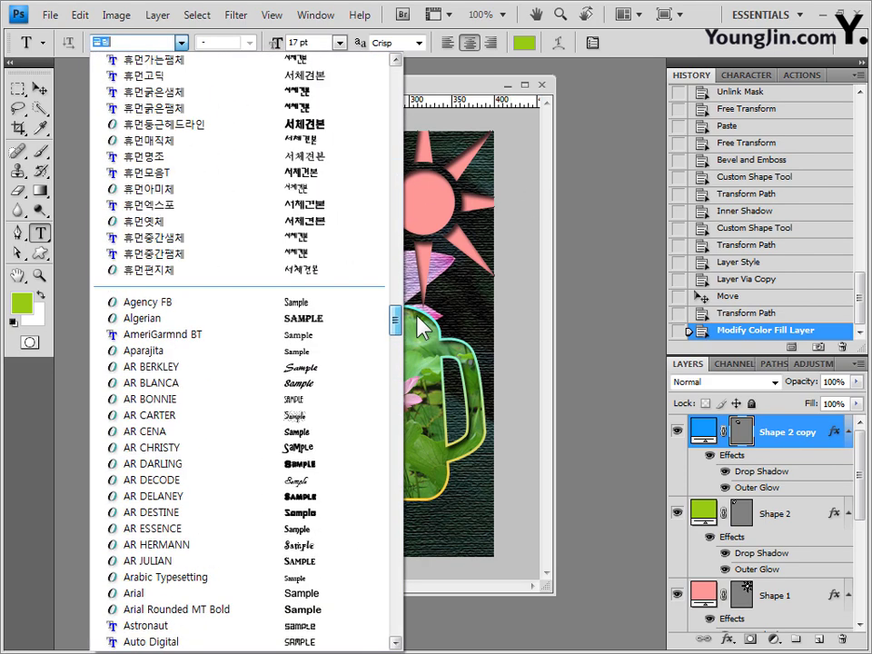
pyautogui.click(208, 592)
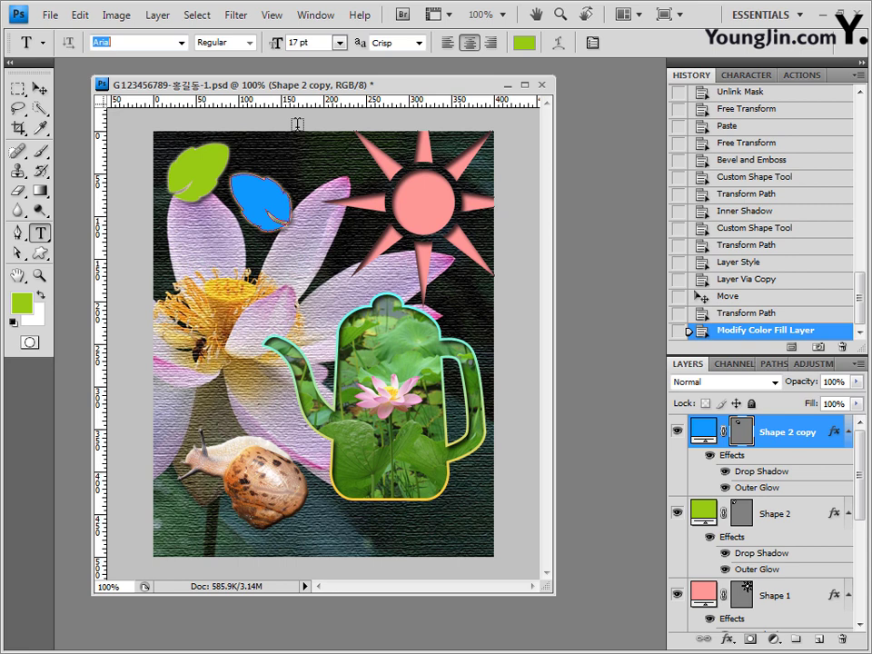
pyautogui.click(249, 43)
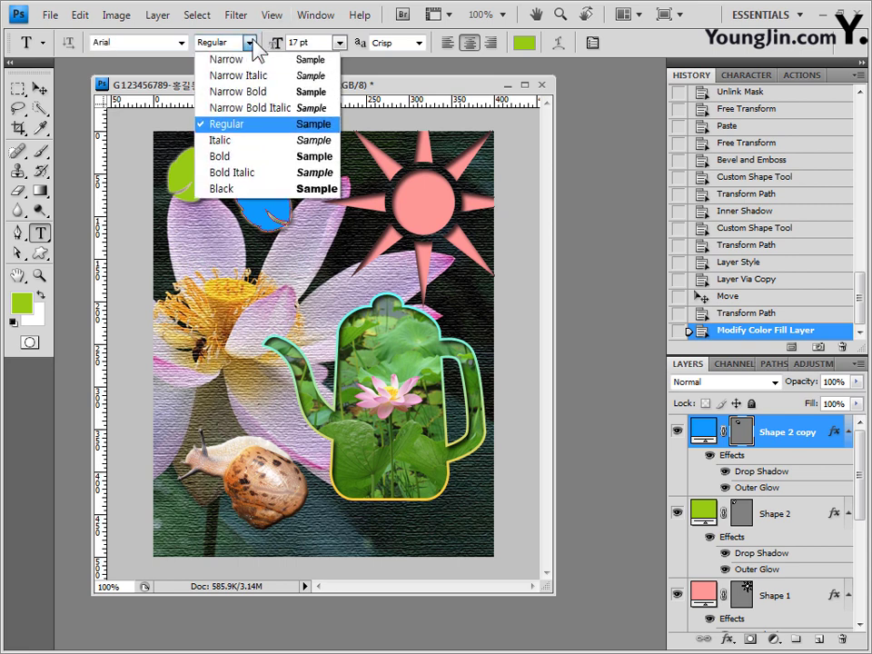
pyautogui.click(247, 156)
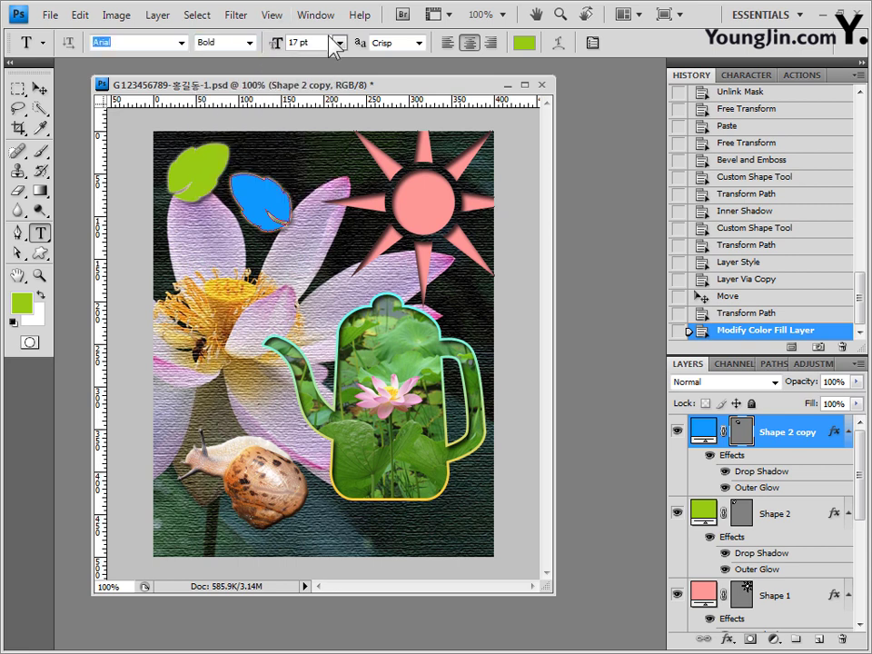
pyautogui.click(320, 42)
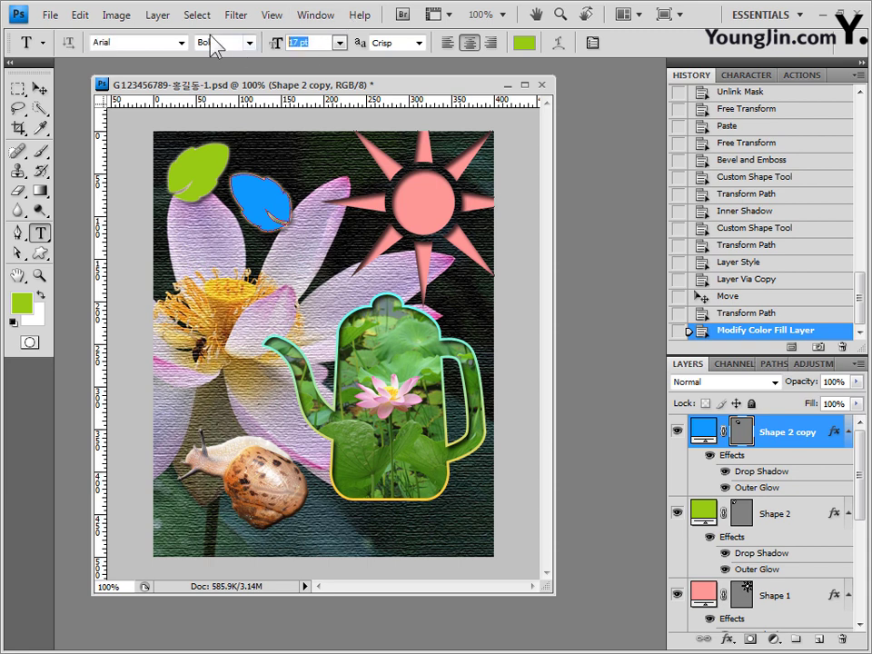
pyautogui.write('30')
pyautogui.press('Return')
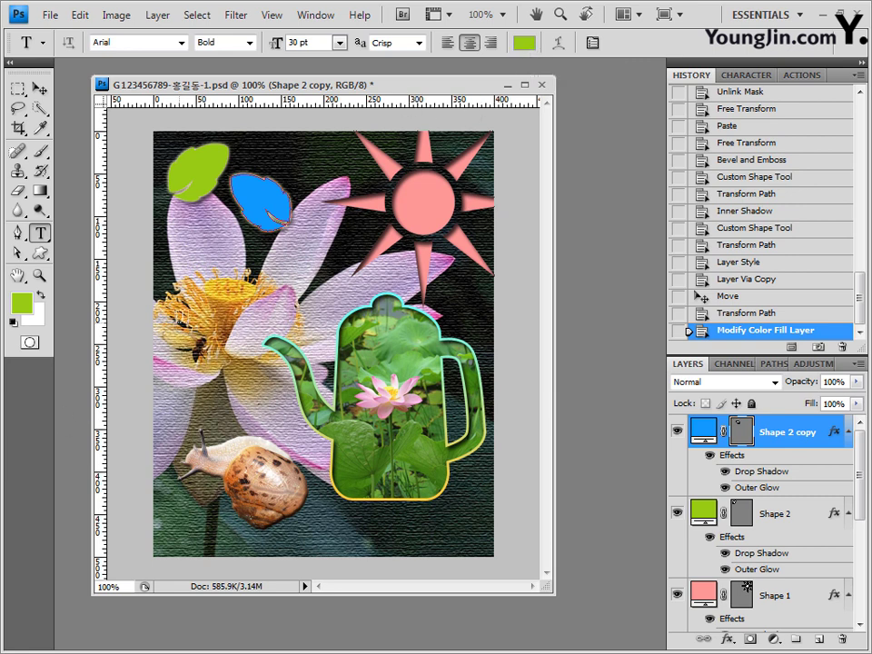
# - Add the centred text "Afternoon teatime" across the flower just above the kettle and commit it
pyautogui.click(189, 291)
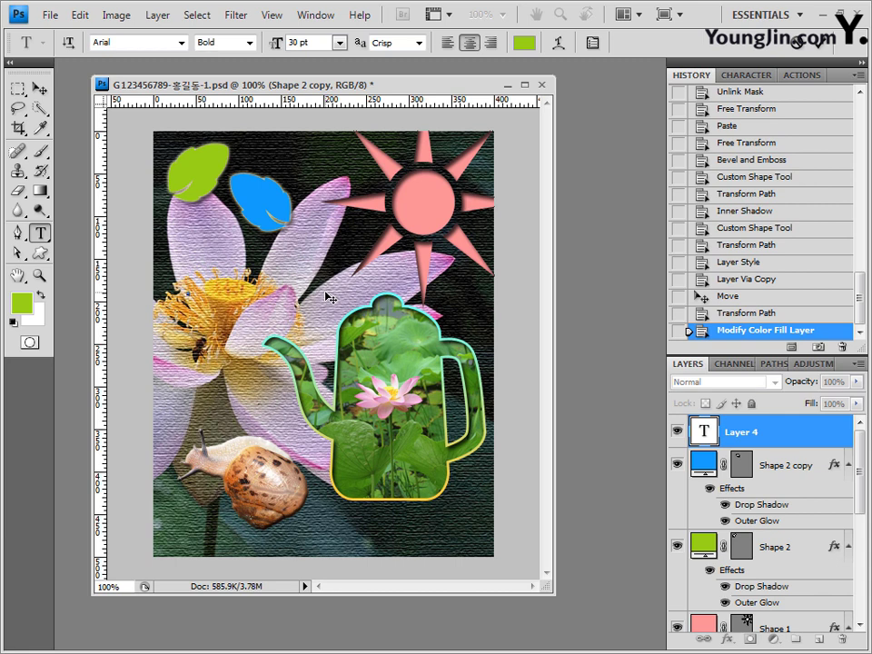
pyautogui.write('Afternoon teatime')
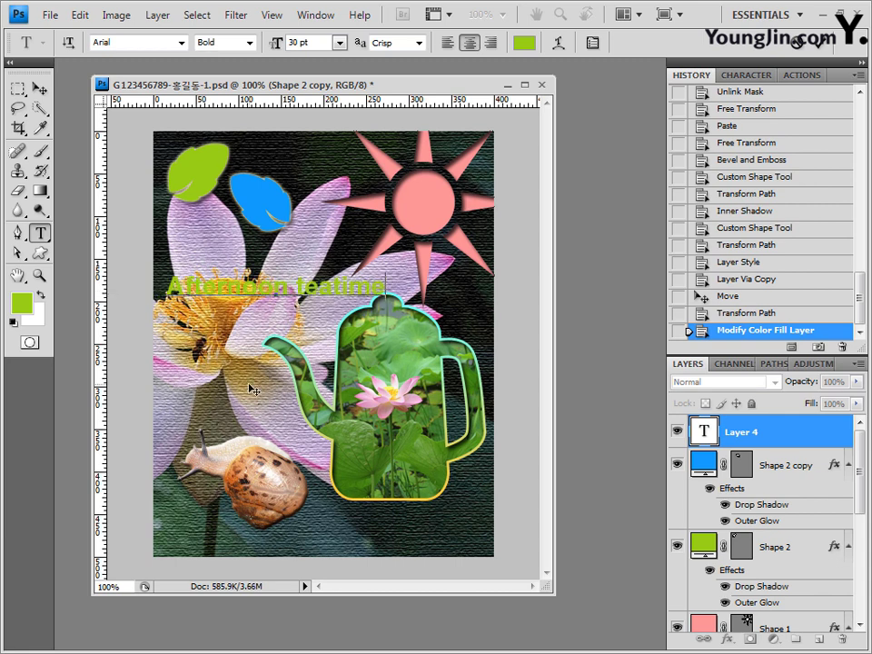
pyautogui.click(770, 436)
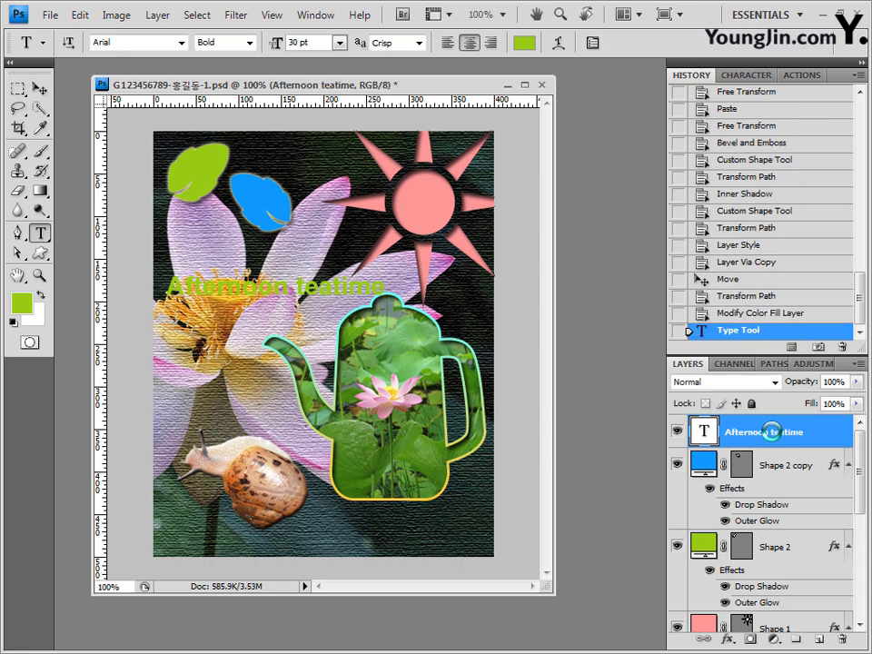
# - Add a Drop Shadow to the "Afternoon teatime" text layer with Use Global Light turned off
pyautogui.click(727, 640)
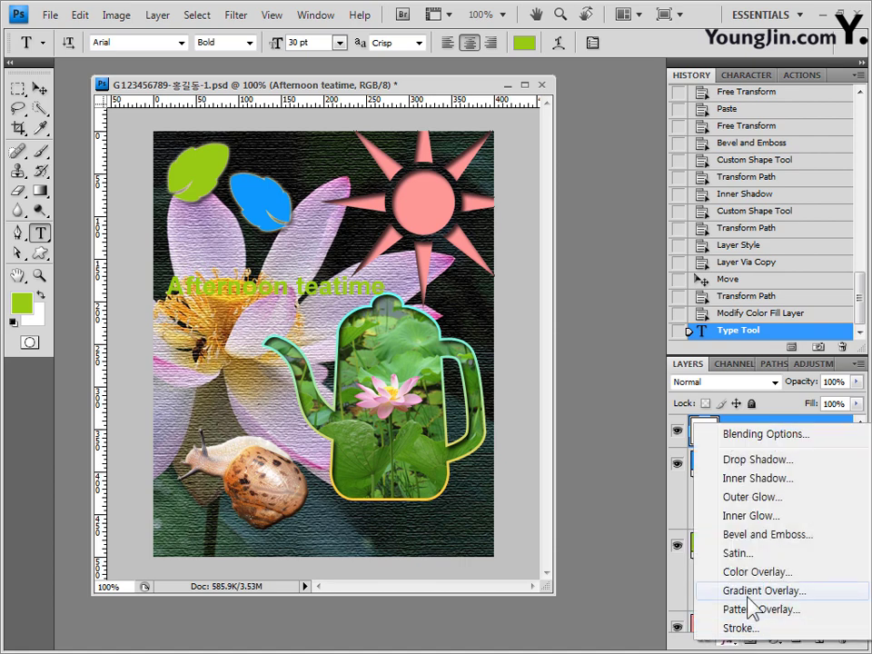
pyautogui.click(772, 460)
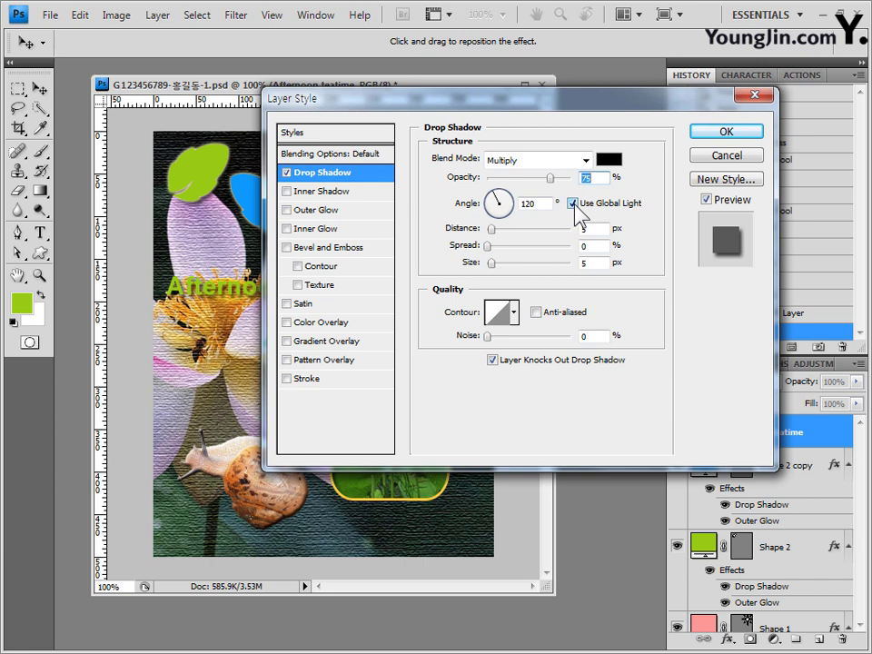
pyautogui.click(573, 203)
# - Add a Gradient Overlay to the text based on the Black, White preset and set its starting color stop to #ffff00
pyautogui.click(315, 341)
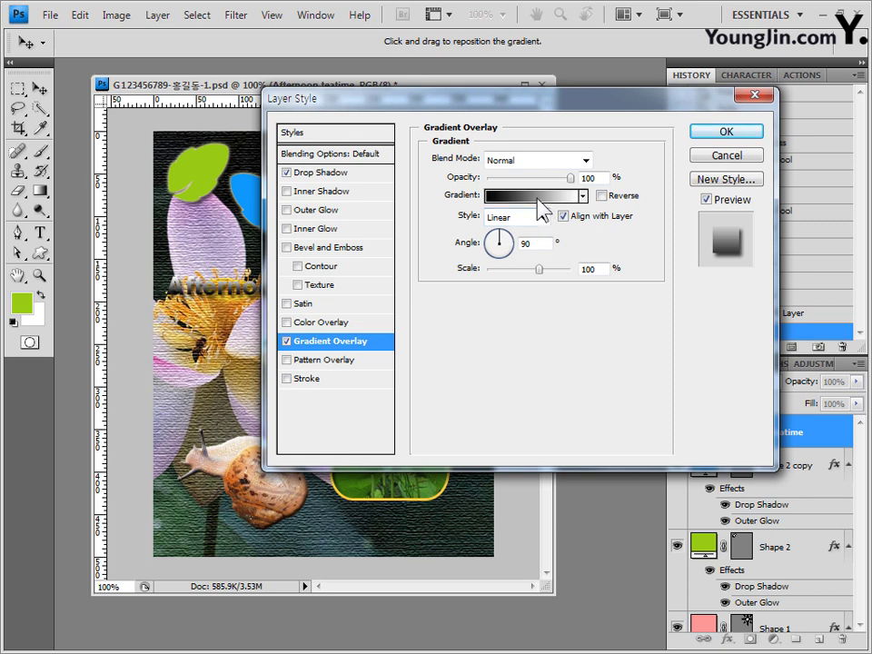
pyautogui.click(540, 196)
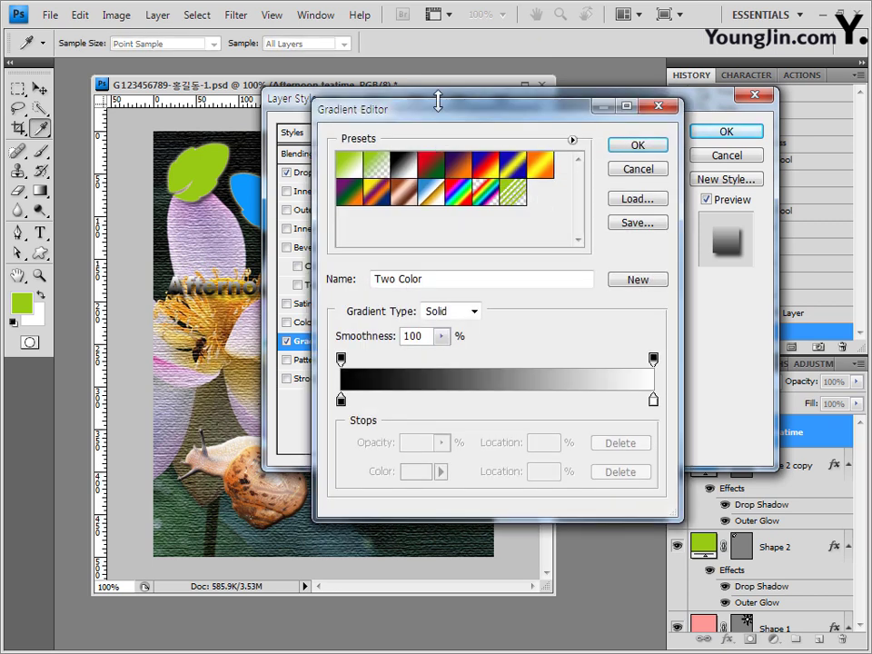
pyautogui.click(403, 165)
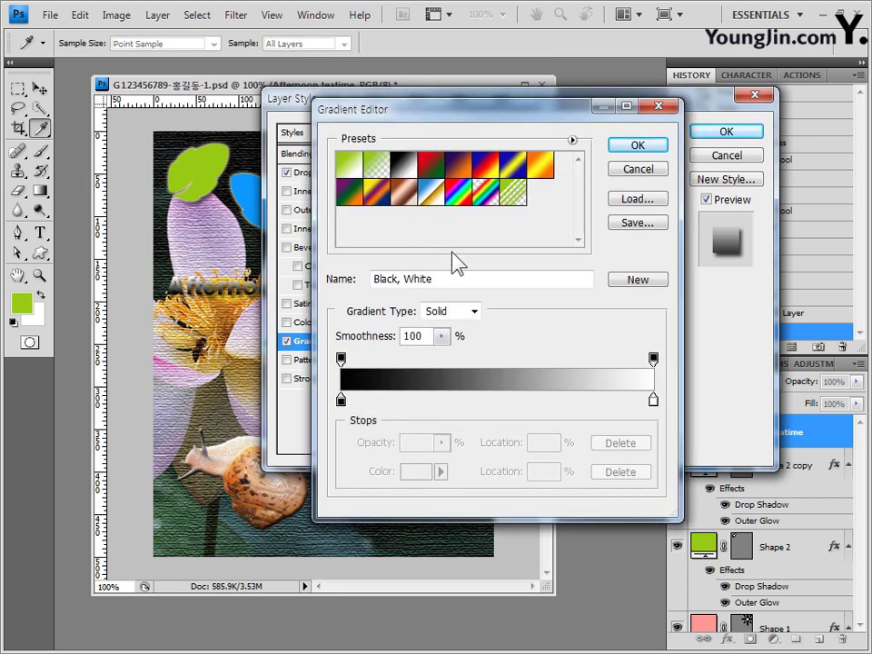
pyautogui.doubleClick(342, 401)
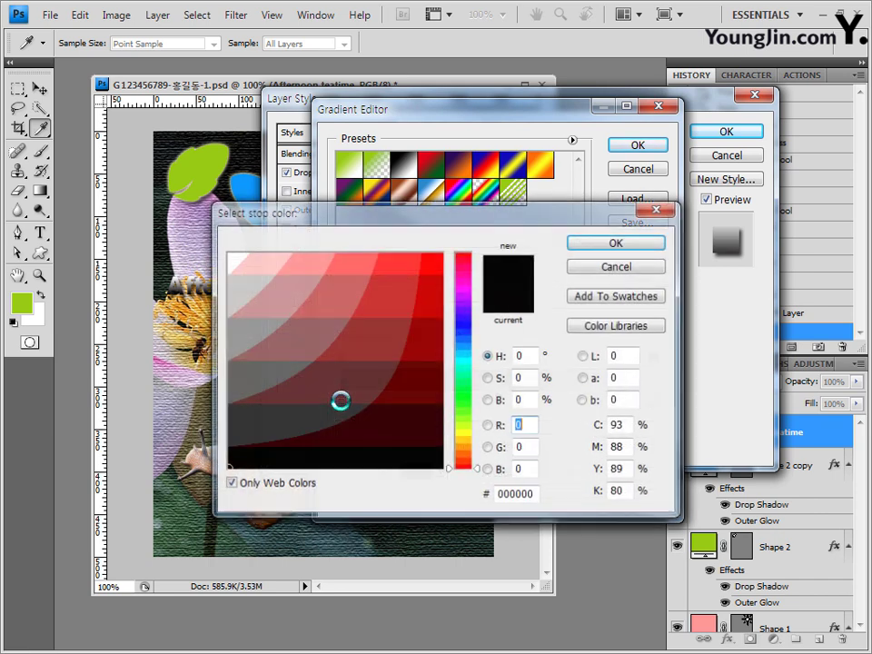
pyautogui.moveTo(533, 495); pyautogui.dragTo(441, 492)
pyautogui.write('ffff00')
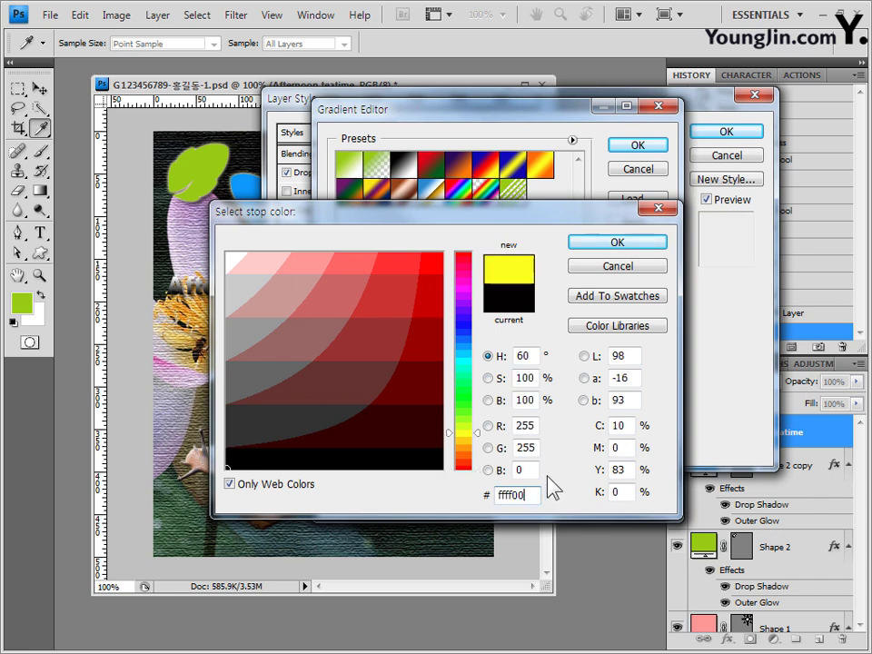
pyautogui.click(619, 243)
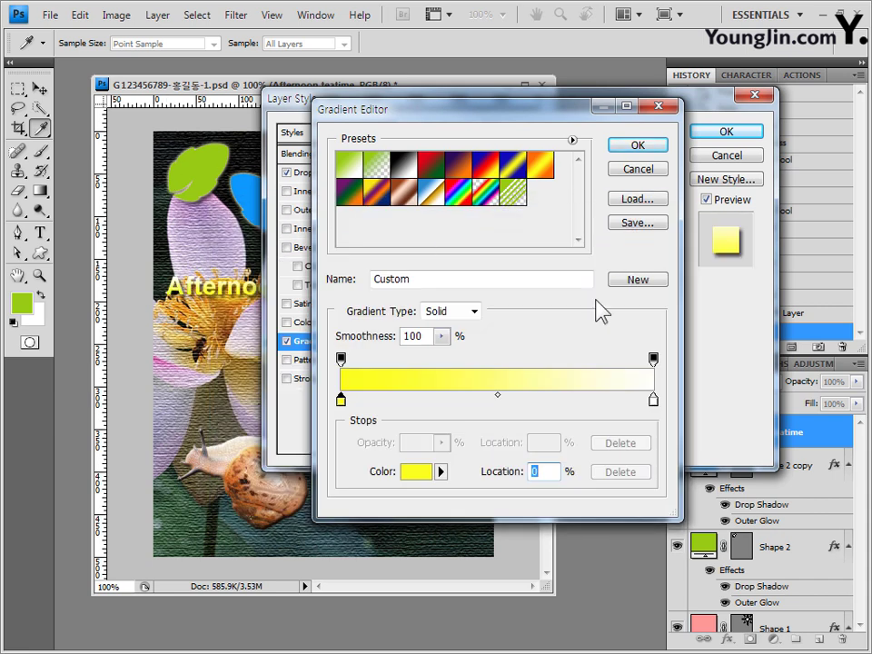
# - Set the text gradient's end color stop to #00ccff and apply the layer style
pyautogui.doubleClick(653, 400)
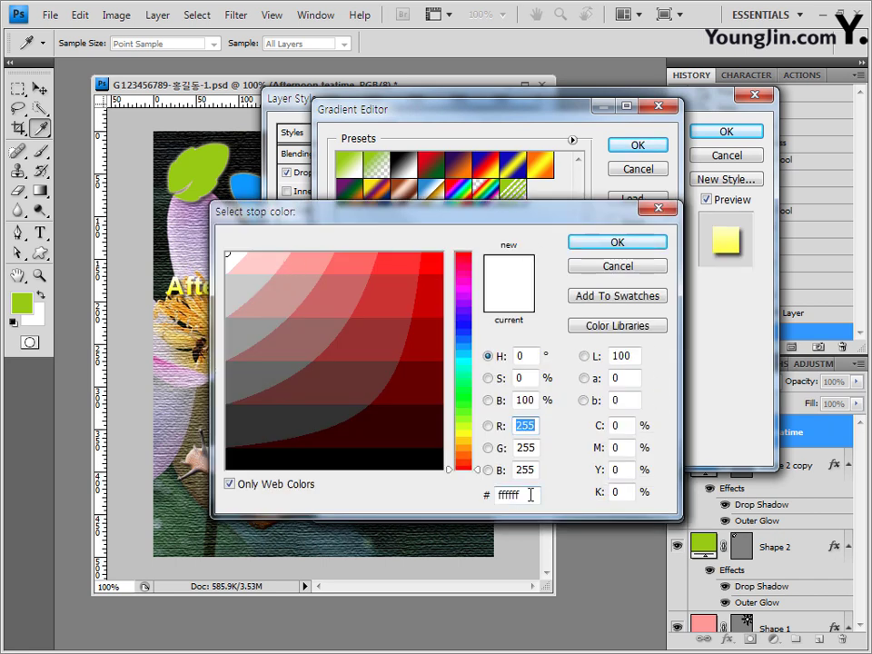
pyautogui.doubleClick(530, 495)
pyautogui.write('00ccff')
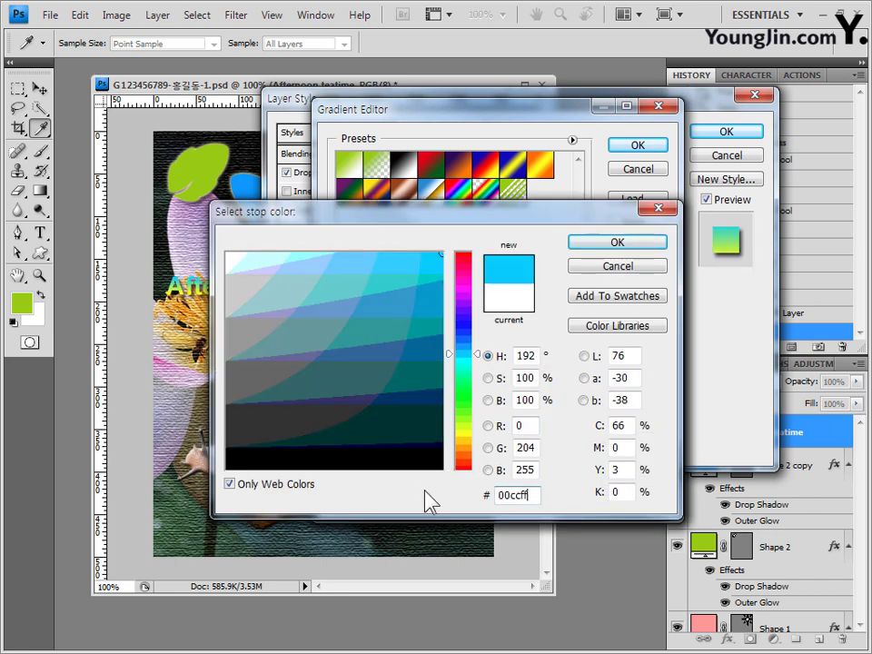
pyautogui.click(635, 243)
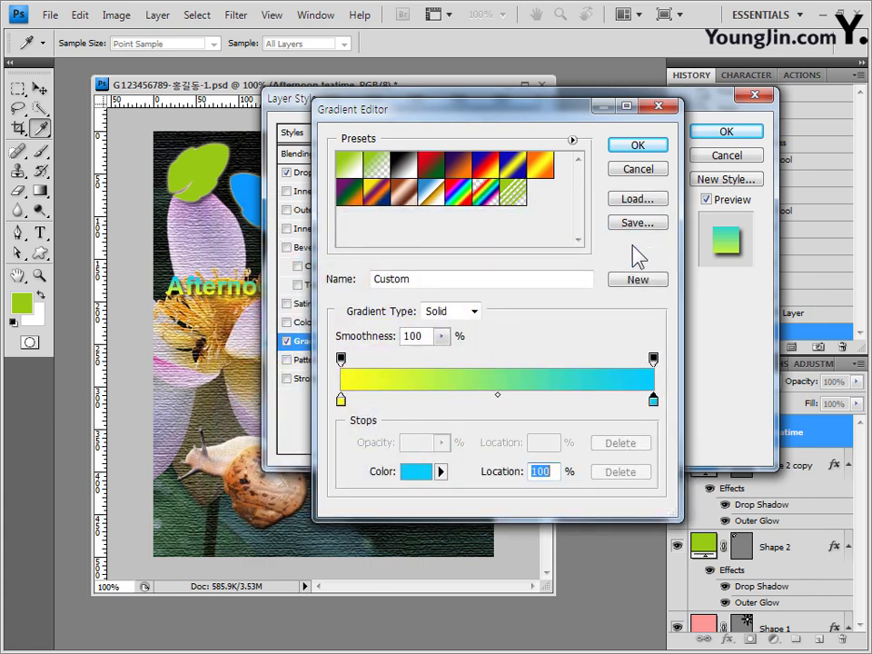
pyautogui.click(641, 147)
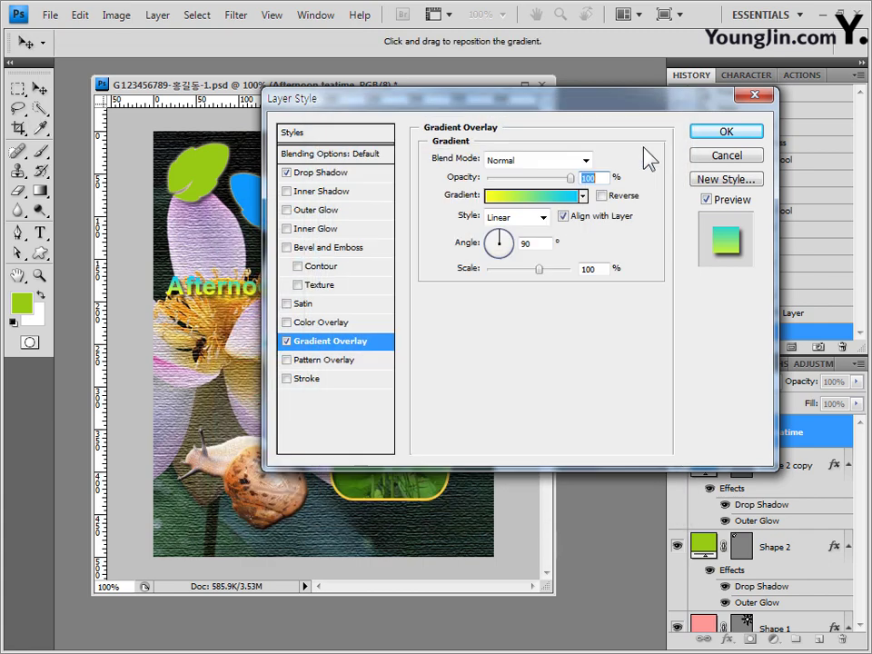
pyautogui.click(740, 135)
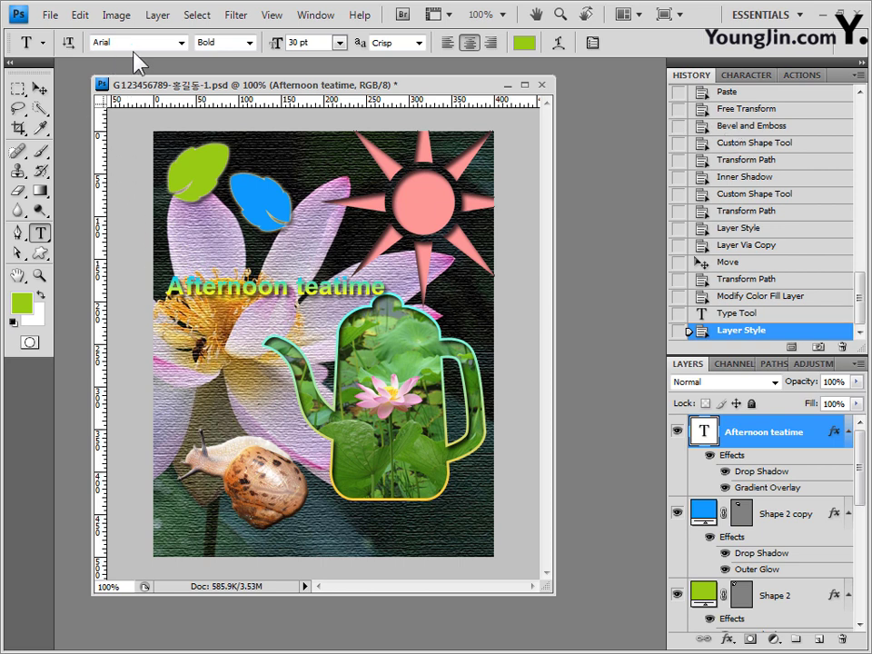
# - Warp the text with the horizontal Rise style at +50% bend and move it up to just below the blue leaf
pyautogui.click(557, 43)
pyautogui.moveTo(473, 349); pyautogui.dragTo(510, 210)
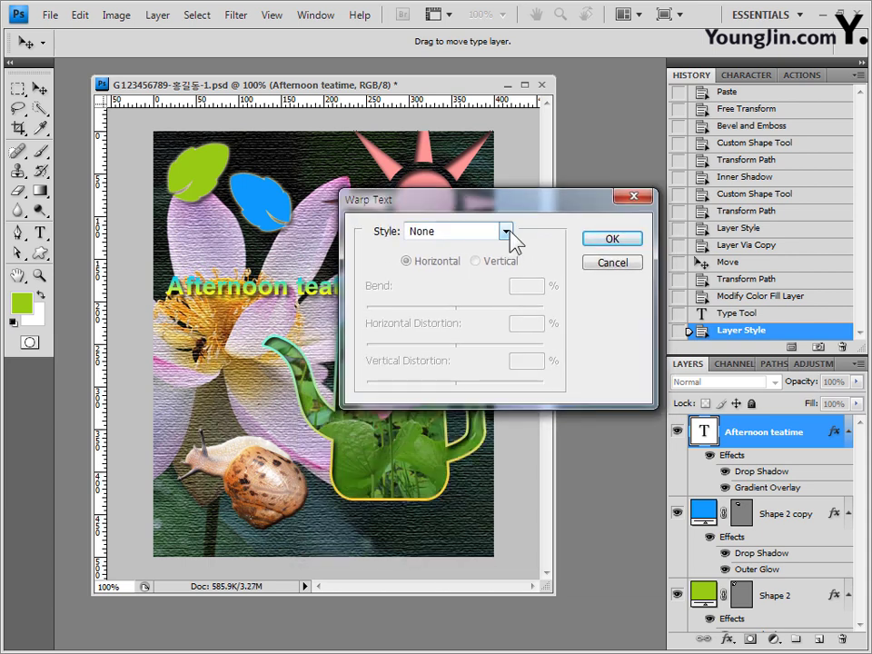
pyautogui.click(510, 233)
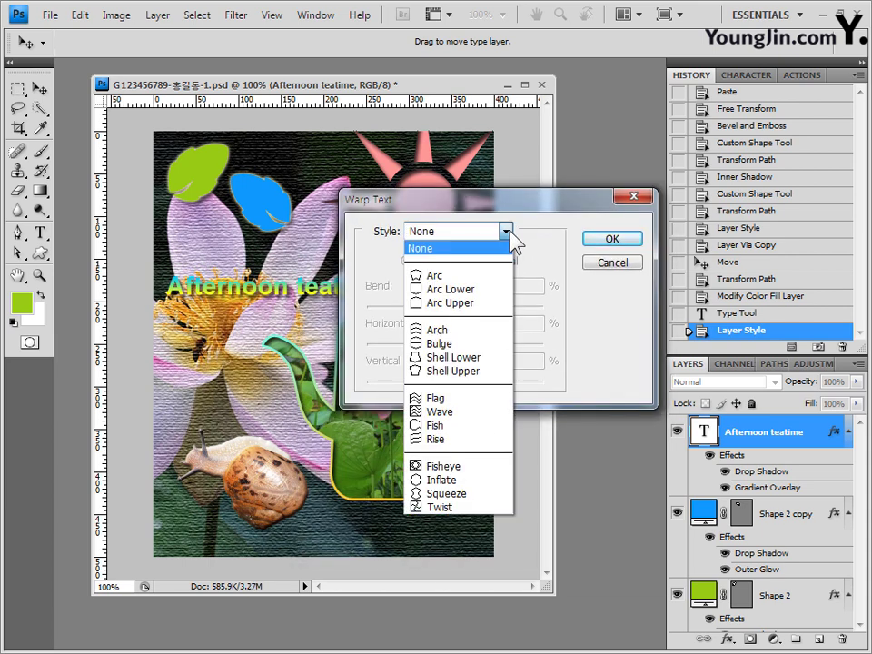
pyautogui.click(474, 439)
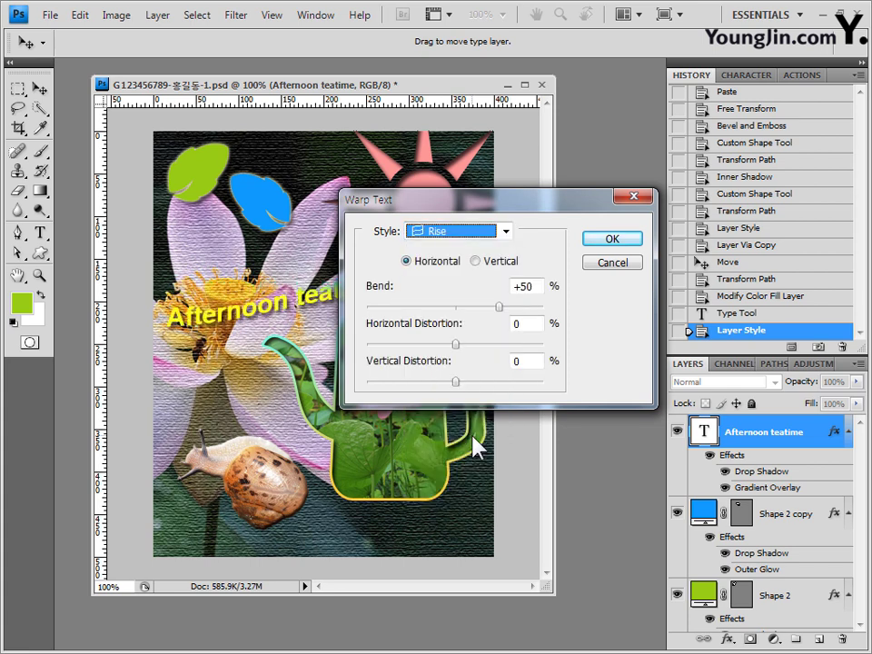
pyautogui.click(435, 268)
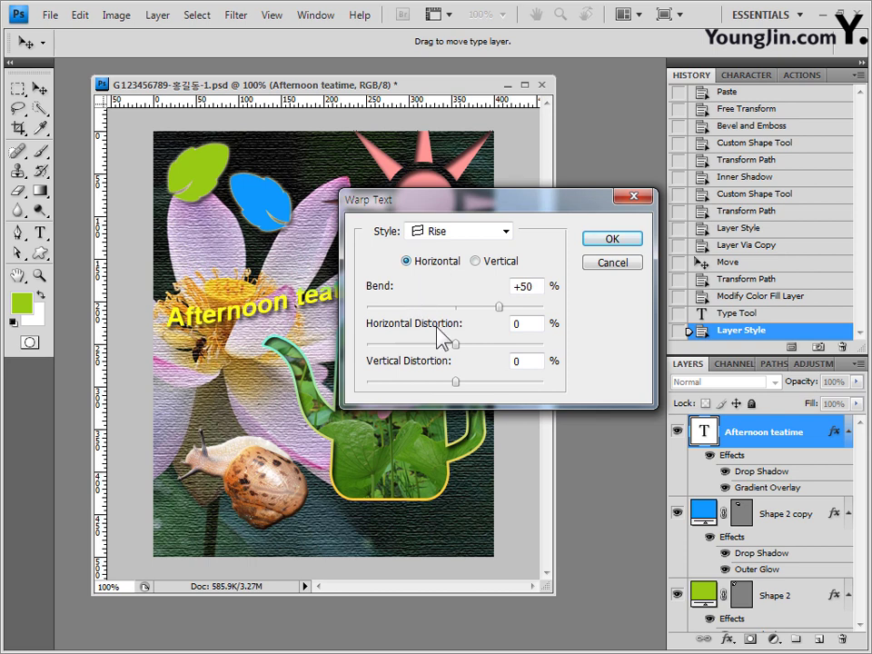
pyautogui.click(621, 238)
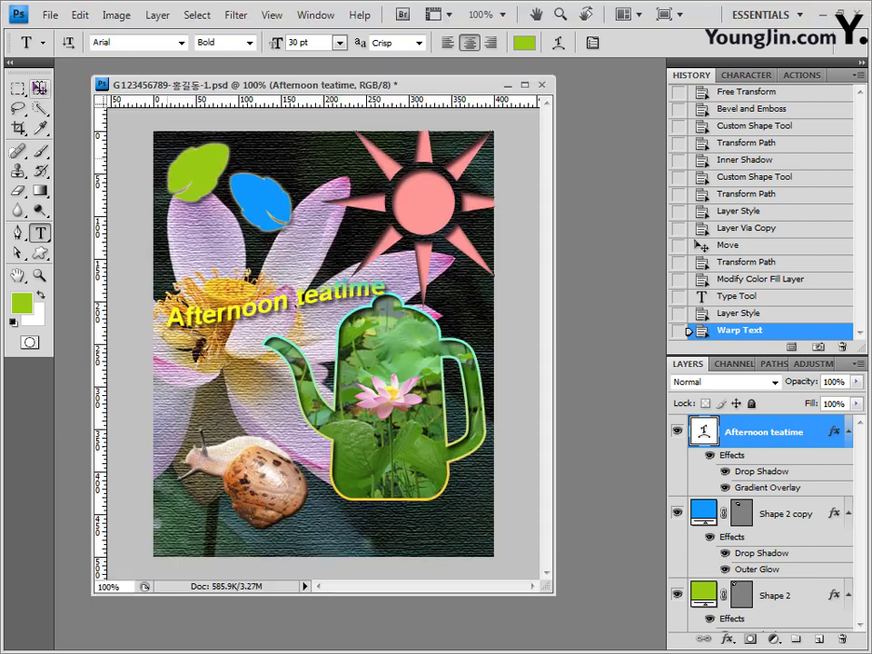
pyautogui.click(40, 88)
pyautogui.moveTo(261, 317); pyautogui.dragTo(266, 255)
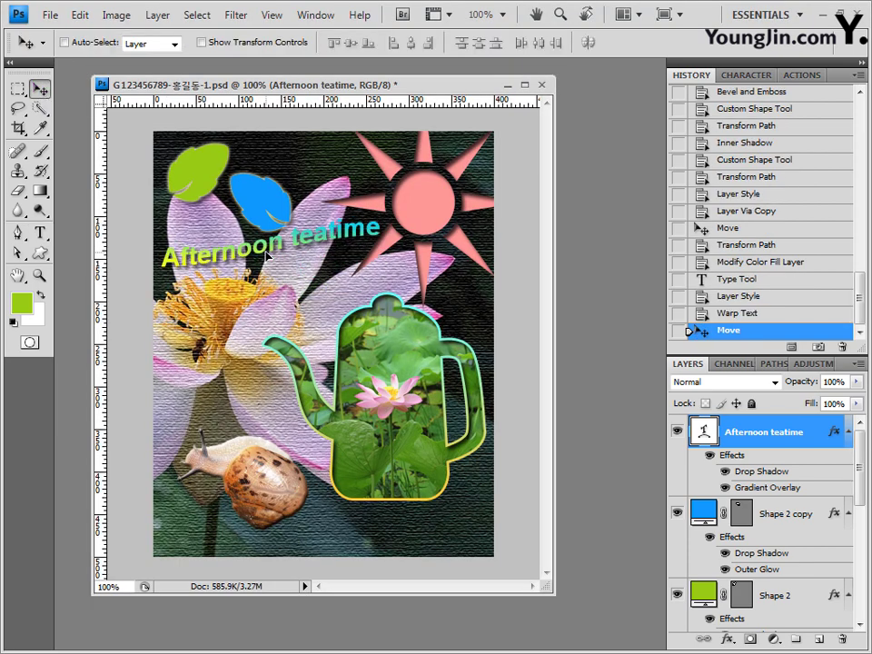
# - Save a JPEG copy of the image in the GTQ folder under the same base name at quality 12 (Maximum)
pyautogui.click(50, 15)
pyautogui.click(73, 243)
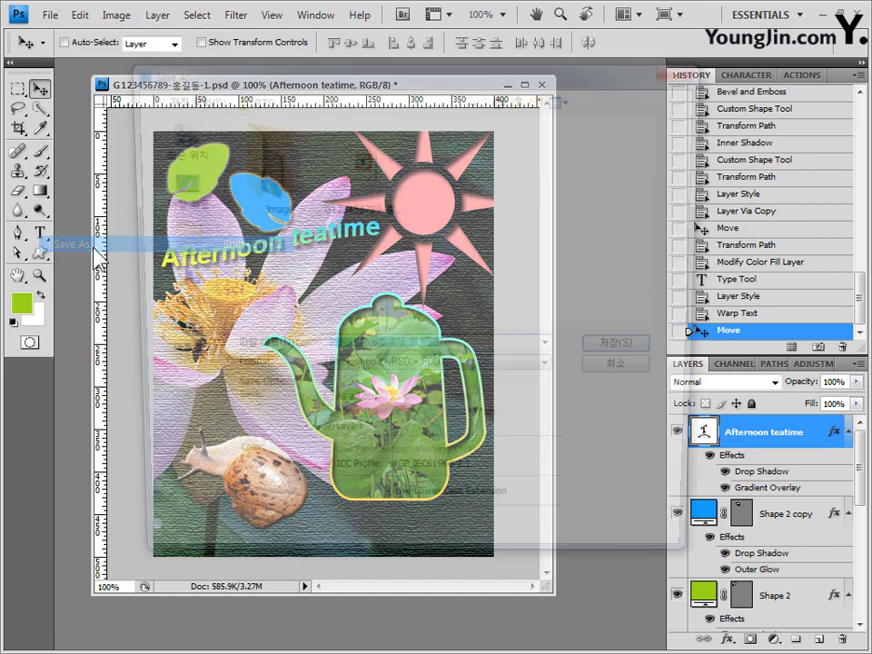
pyautogui.click(363, 372)
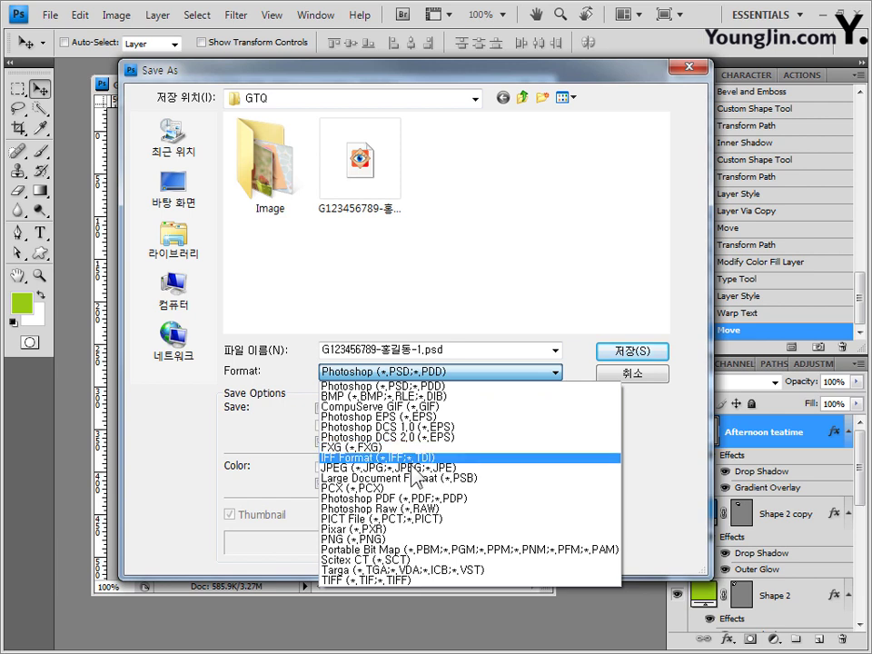
pyautogui.click(414, 468)
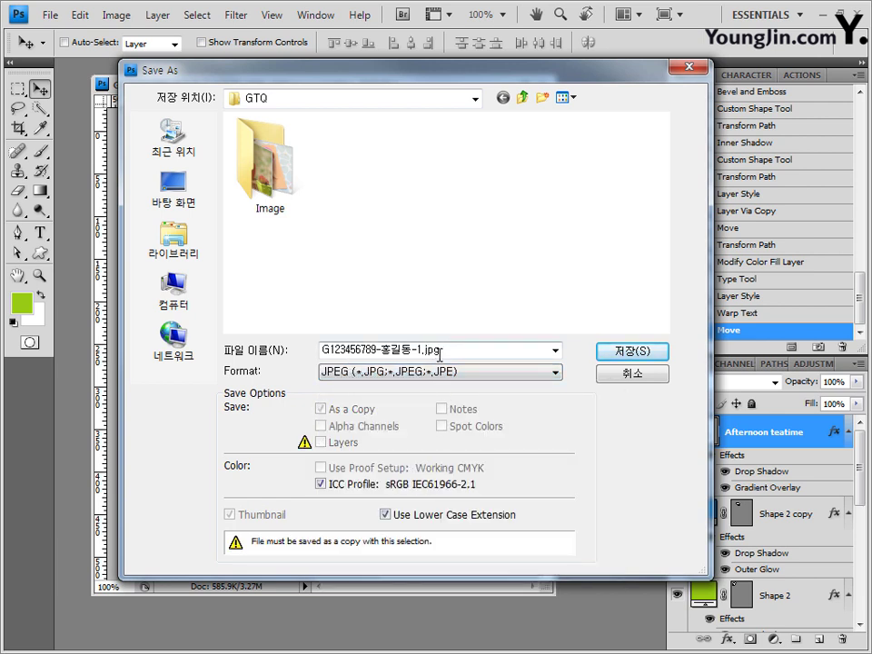
pyautogui.click(638, 363)
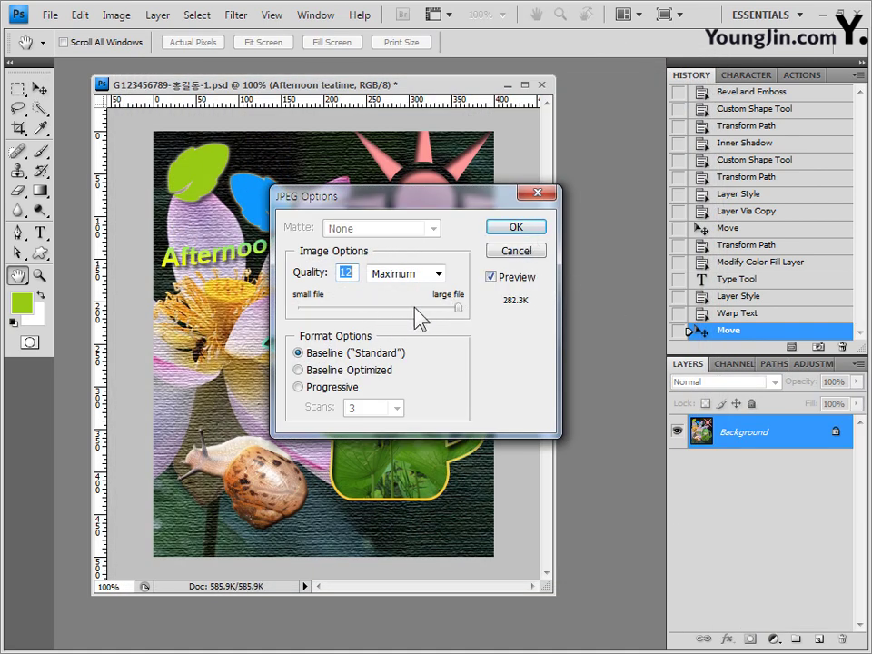
pyautogui.click(518, 231)
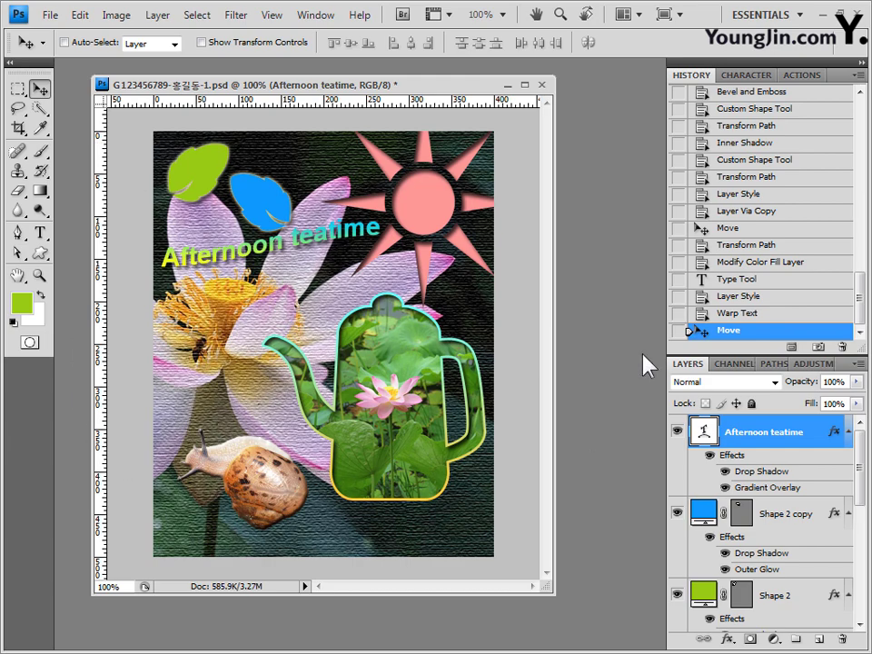
# - Save the layered document as a new PSD with "임시" added to its file name, keeping Maximize compatibility on
pyautogui.click(49, 14)
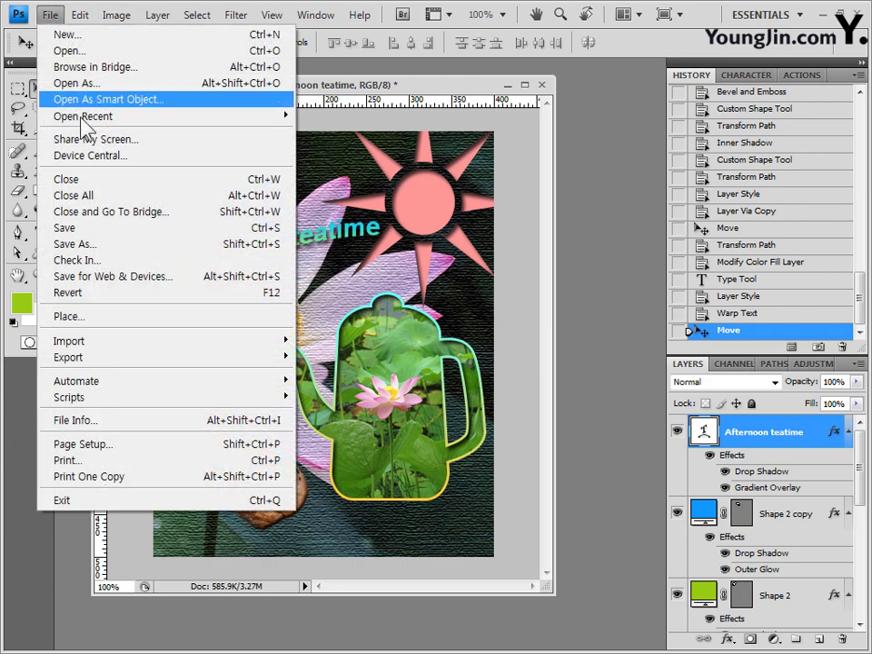
pyautogui.click(101, 243)
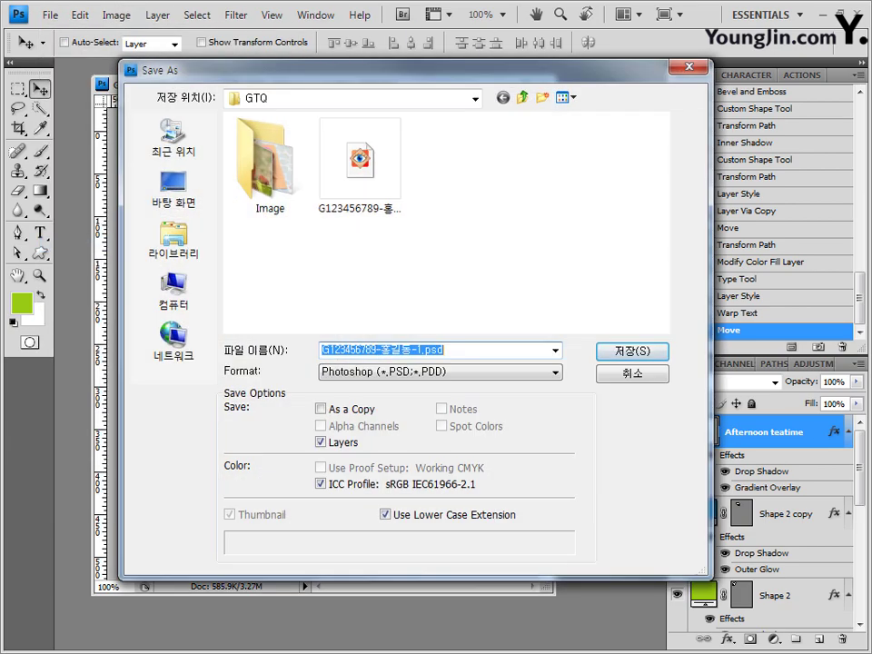
pyautogui.click(444, 347)
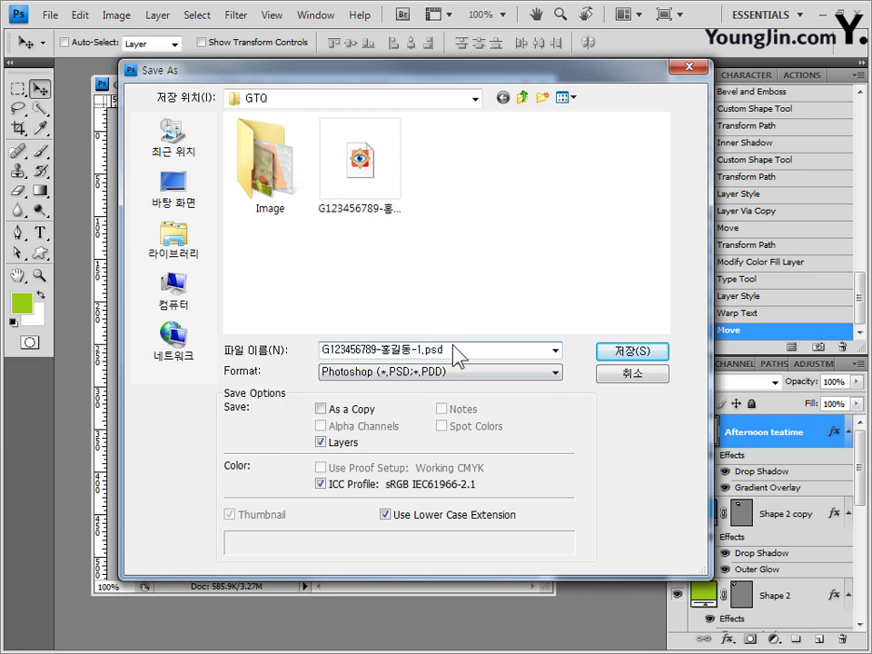
pyautogui.write('임시')
pyautogui.click(642, 351)
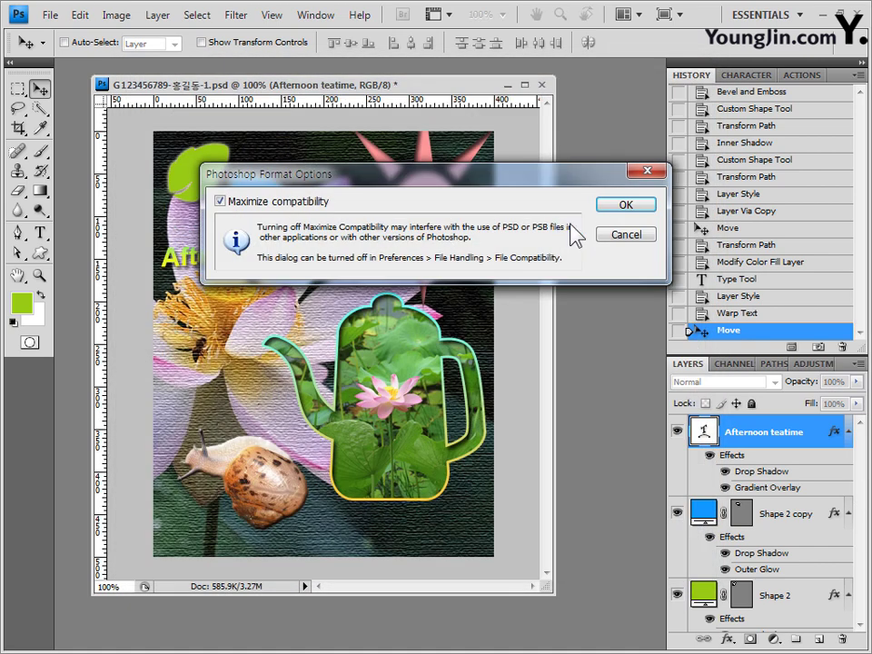
pyautogui.click(626, 204)
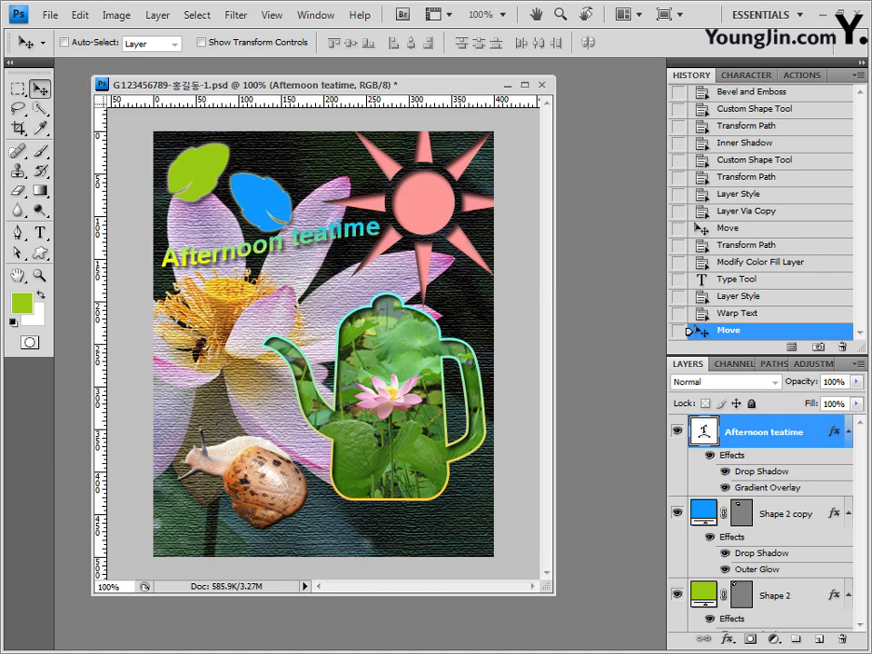
# - Resize the image to 40 × 50 pixels with Constrain Proportions turned on
pyautogui.click(115, 15)
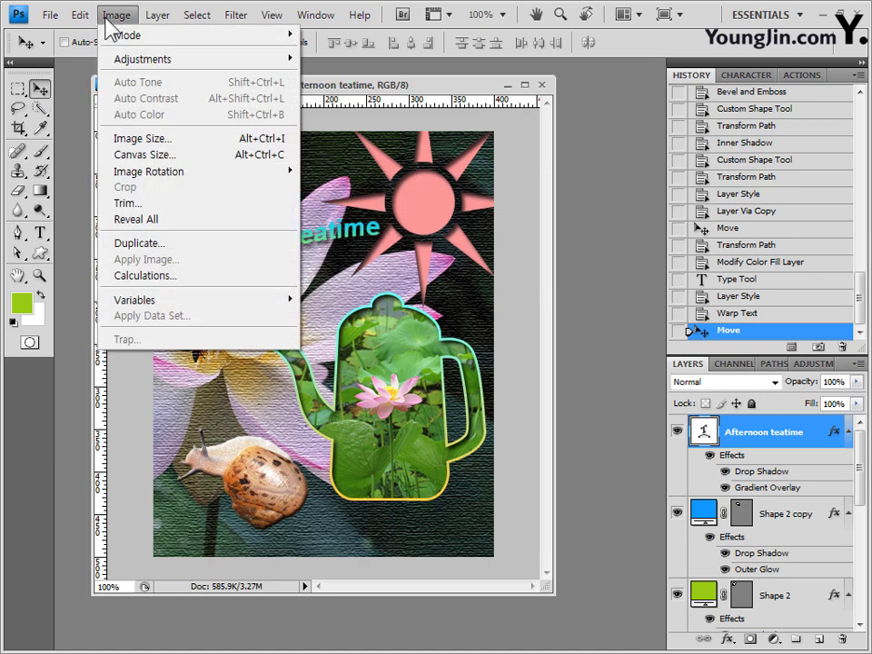
pyautogui.click(145, 138)
pyautogui.click(270, 397)
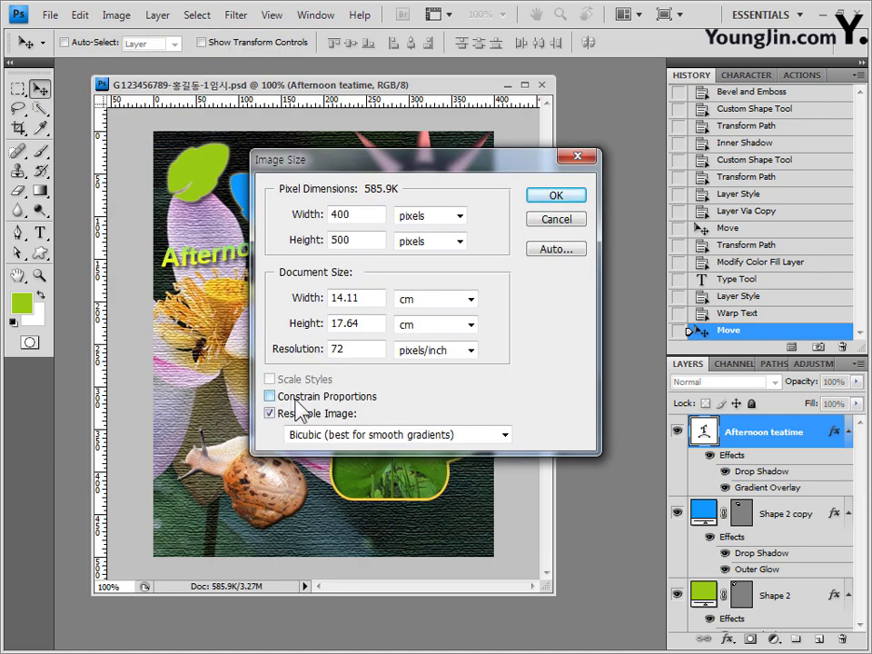
pyautogui.click(270, 396)
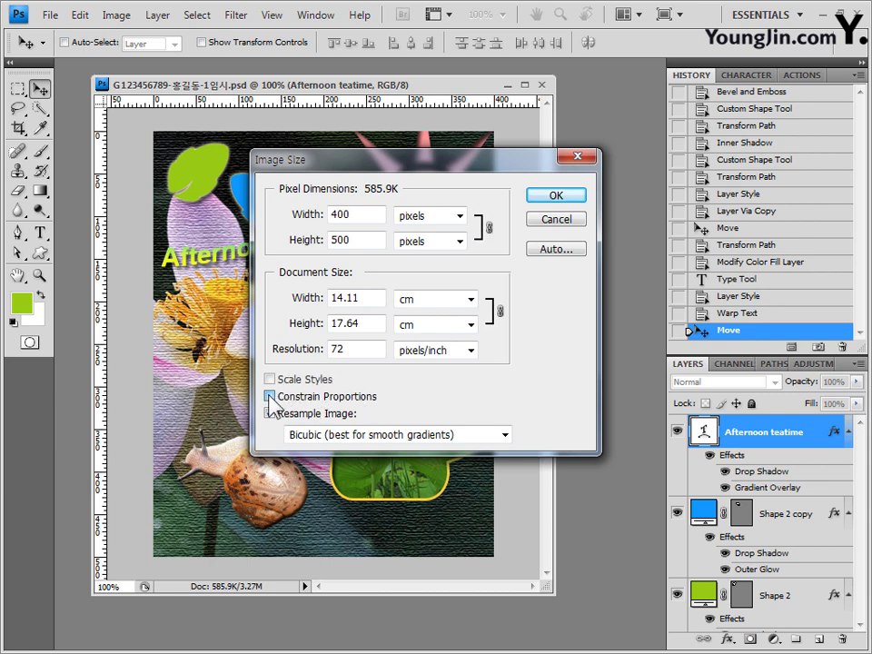
pyautogui.click(372, 214)
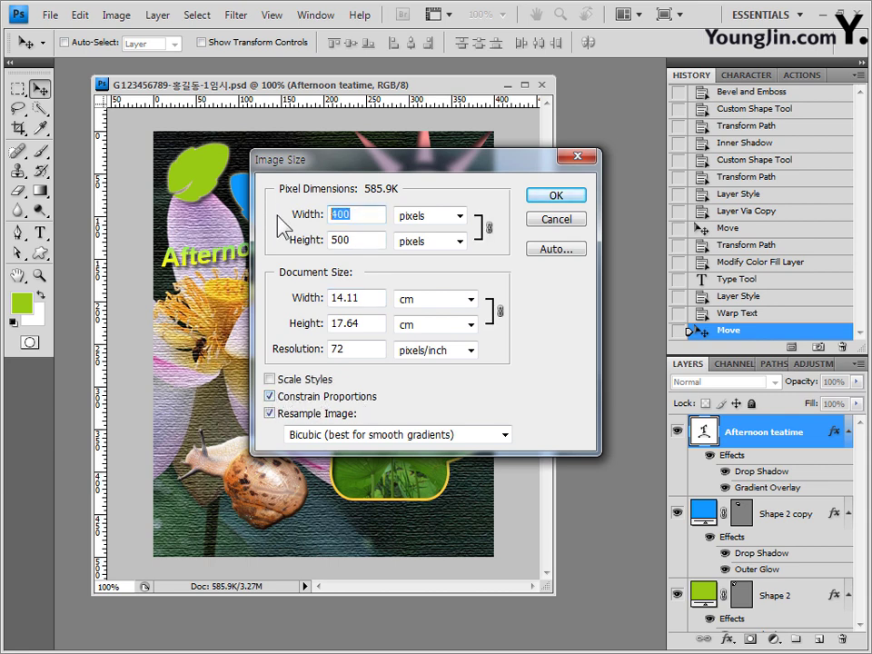
pyautogui.write('40')
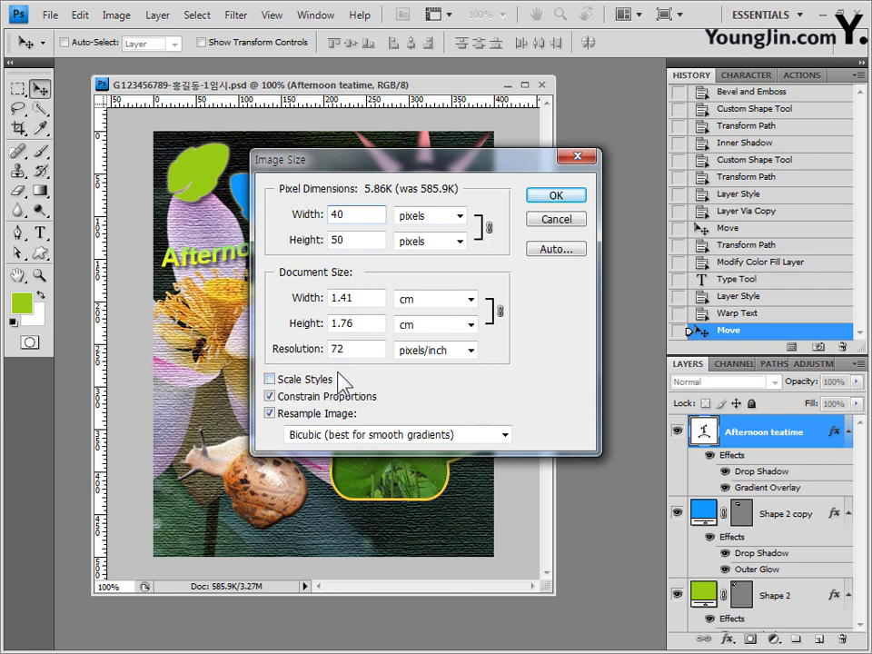
pyautogui.click(572, 197)
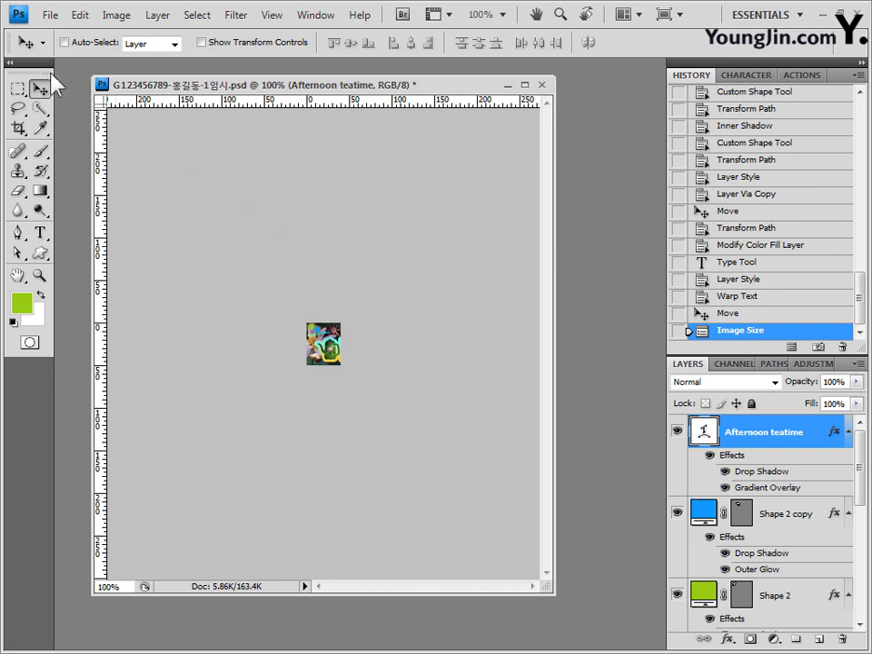
# - Save the reduced document over the existing PSD ending in "-1", removing "임시" from the file name, and close it
pyautogui.click(50, 16)
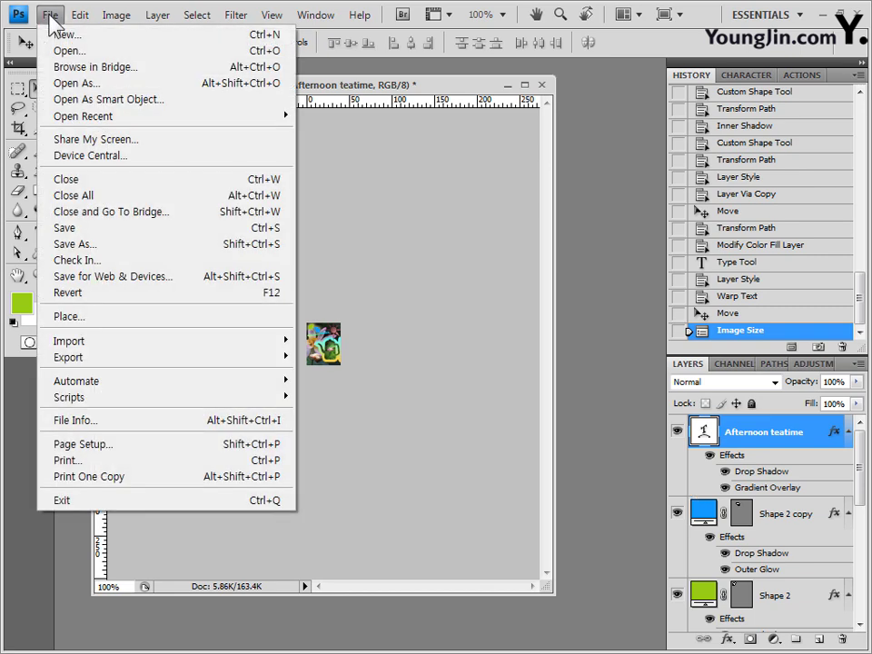
pyautogui.click(97, 245)
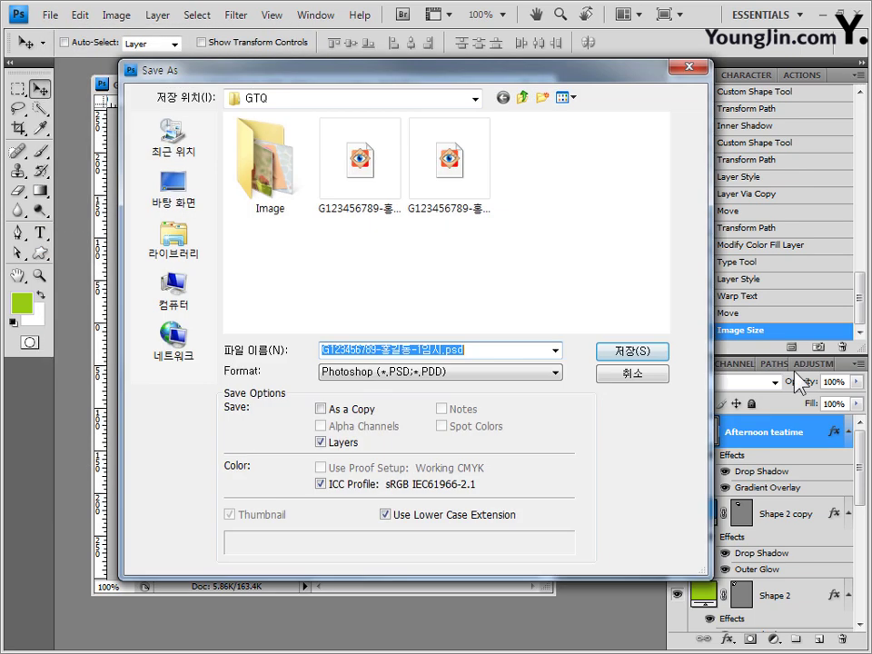
pyautogui.click(472, 353)
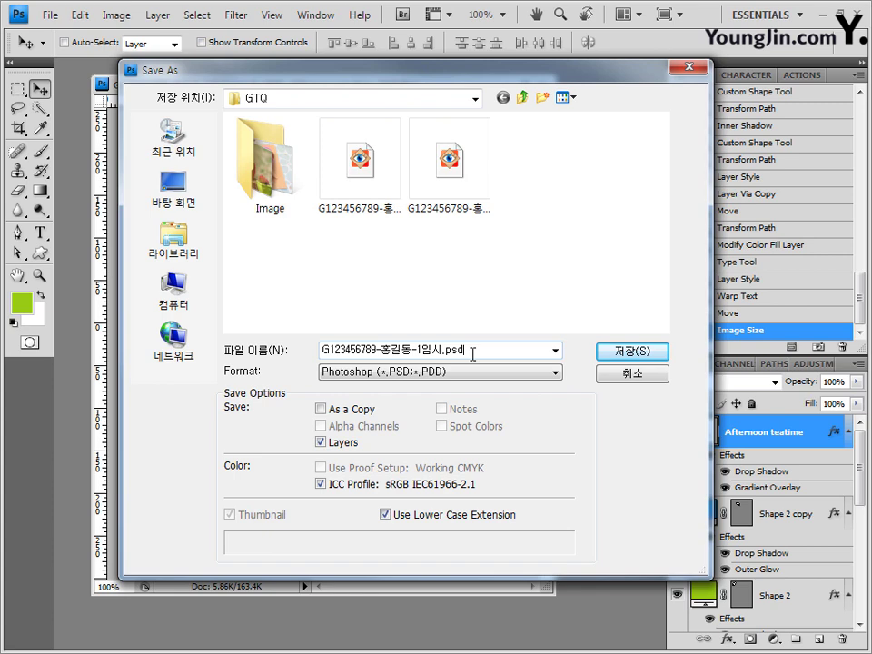
pyautogui.click(363, 198)
pyautogui.press('Tab')
pyautogui.press('Tab')
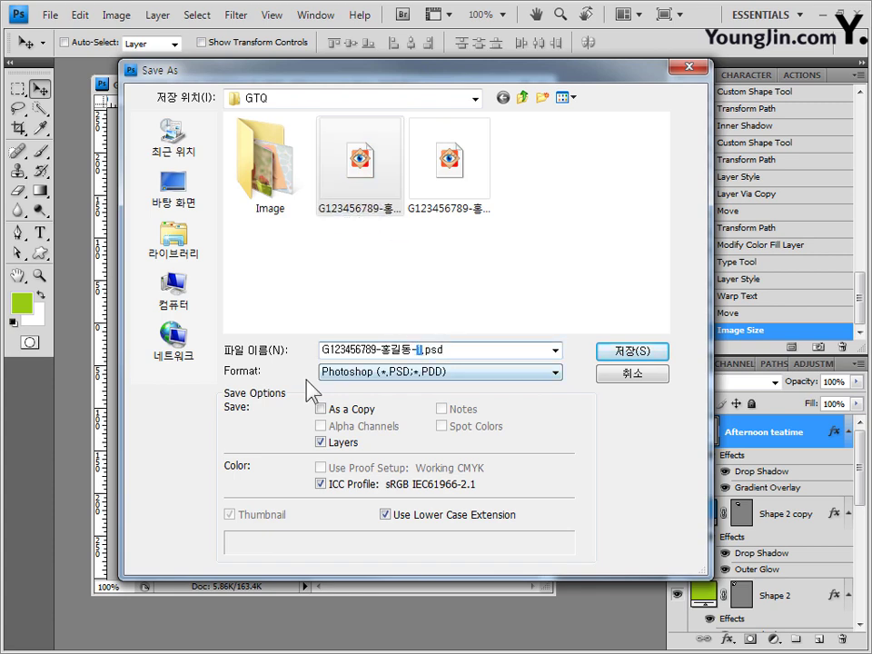
pyautogui.click(397, 378)
pyautogui.click(399, 389)
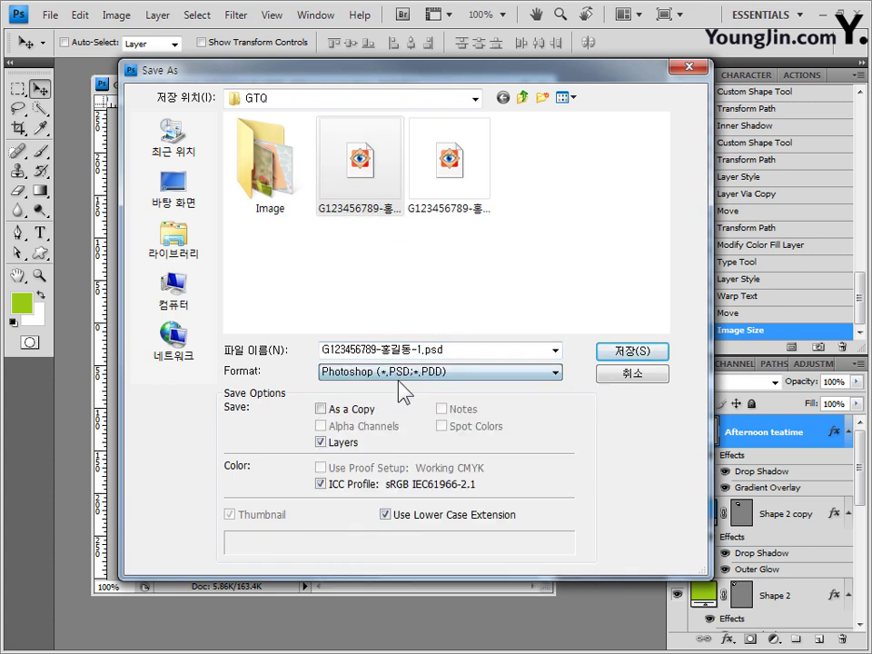
pyautogui.click(642, 352)
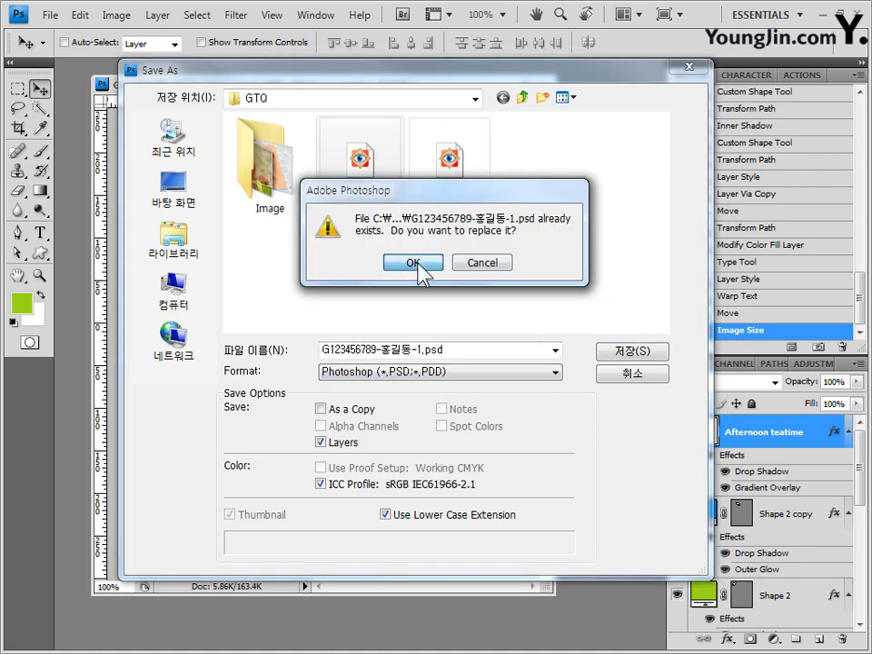
pyautogui.click(413, 263)
pyautogui.click(625, 204)
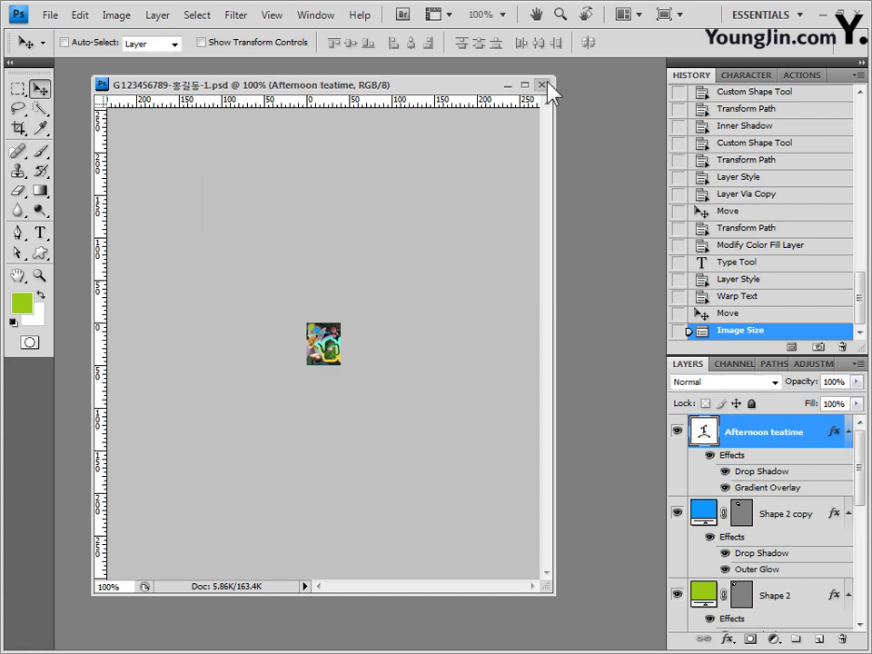
pyautogui.click(542, 84)
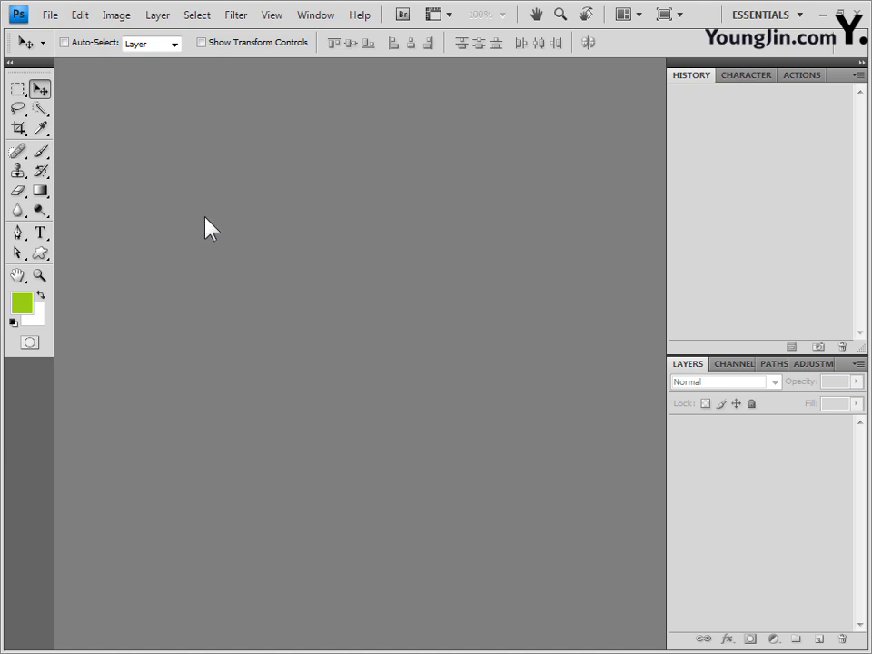
# - Create a new 400 × 500 pixel document at 72 pixels/inch in RGB Color with a white background
pyautogui.hotkey('ctrl', 'n')
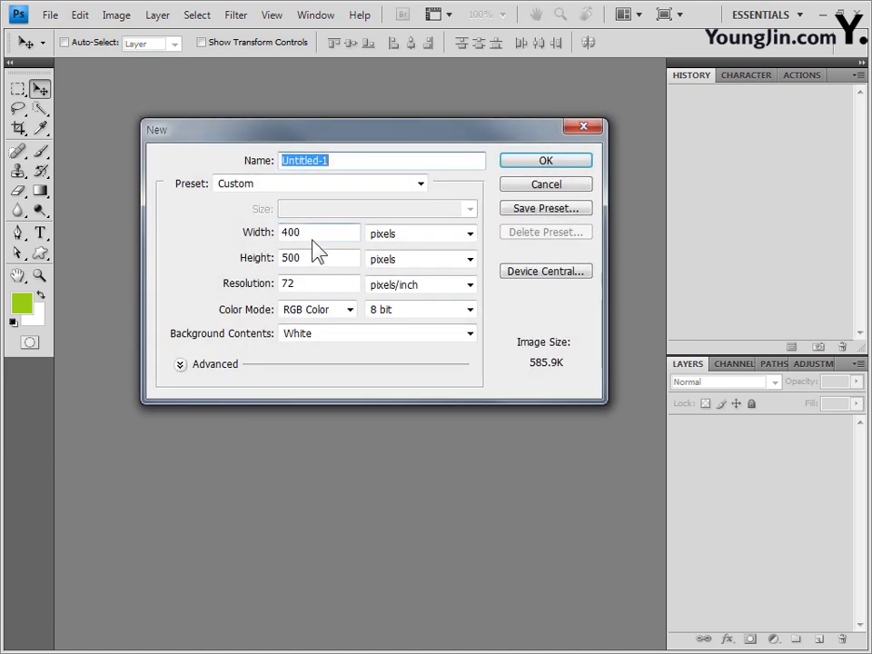
pyautogui.click(311, 239)
pyautogui.click(315, 258)
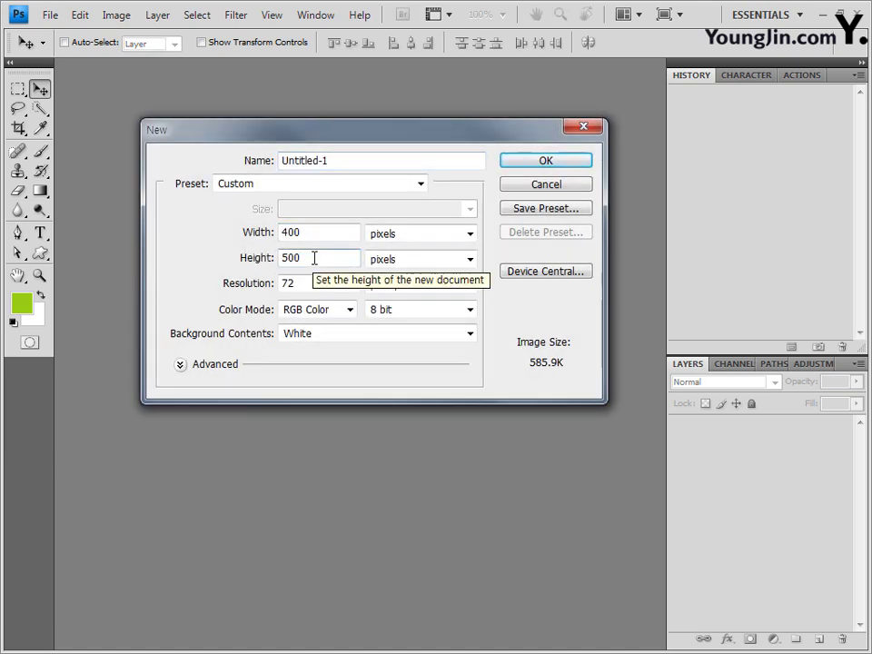
pyautogui.click(576, 163)
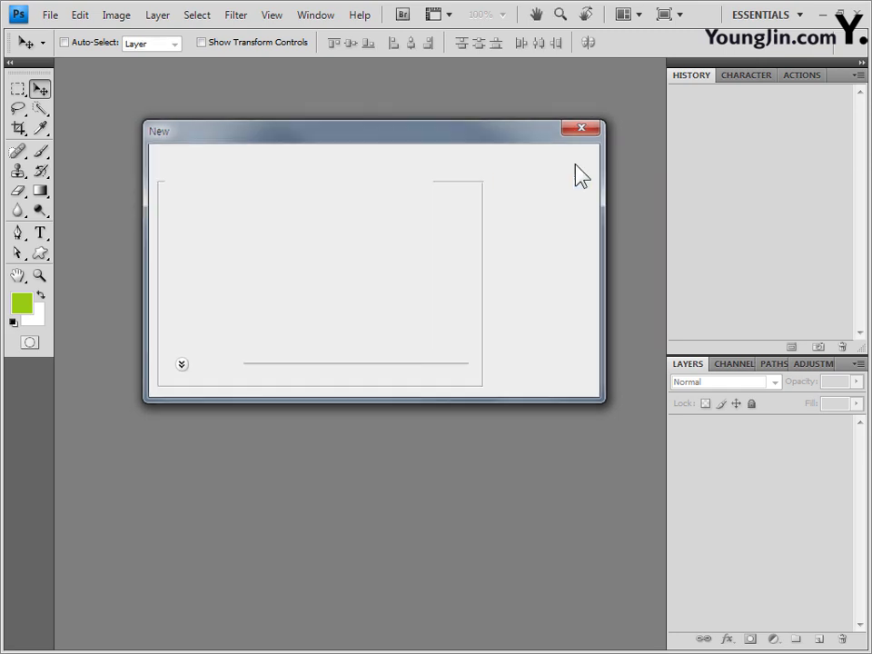
# - Save the blank document as a PSD in the GTQ folder with the exam number, candidate name and suffix "-2" as file name
pyautogui.click(56, 20)
pyautogui.click(95, 247)
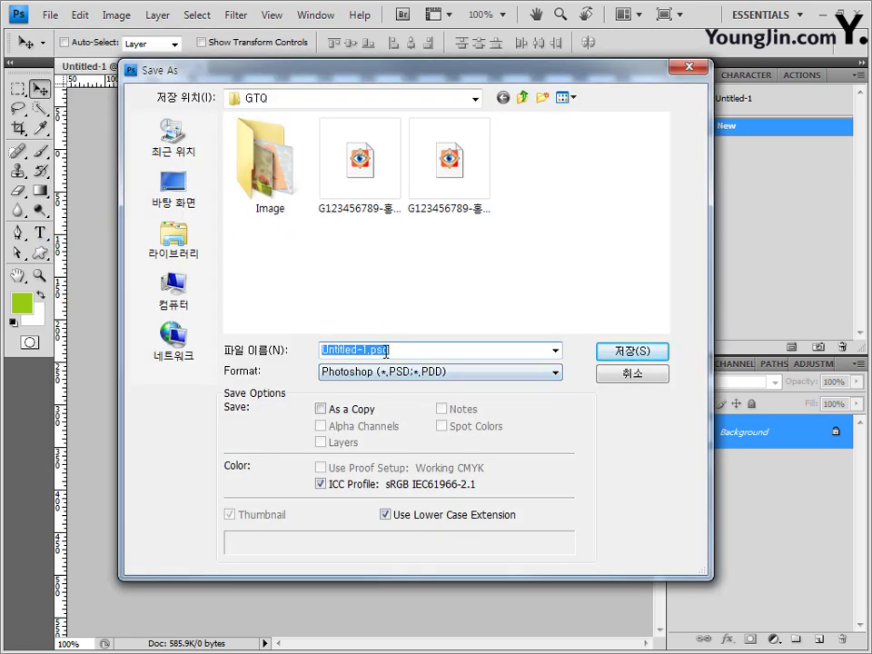
pyautogui.write('G123456789-홍길동-2')
pyautogui.click(652, 351)
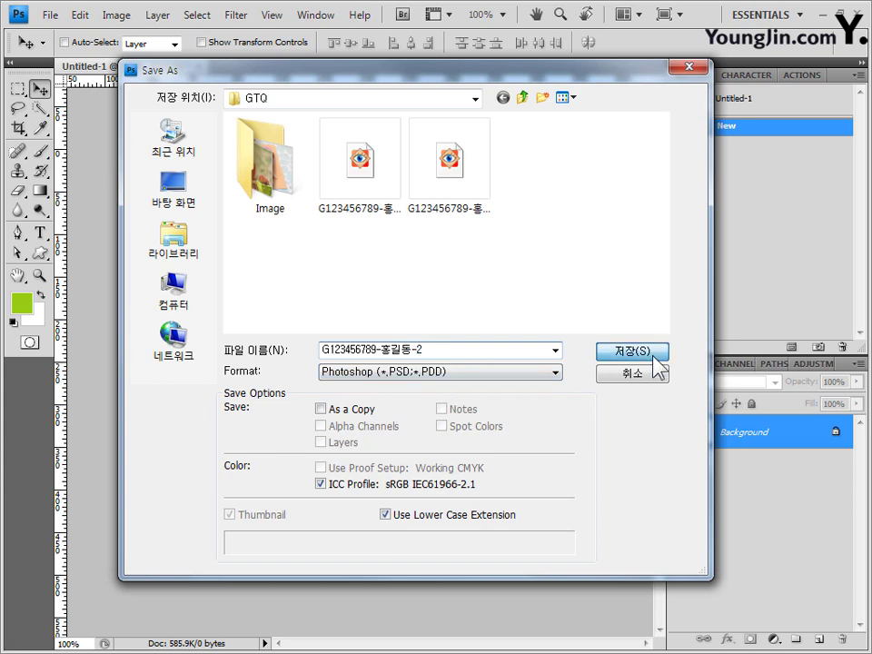
# - Copy the whole of 1급-4.jpg from the Image folder, close it and paste it into the new document
pyautogui.hotkey('alt', 'Tab')
pyautogui.moveTo(467, 355); pyautogui.dragTo(517, 57)
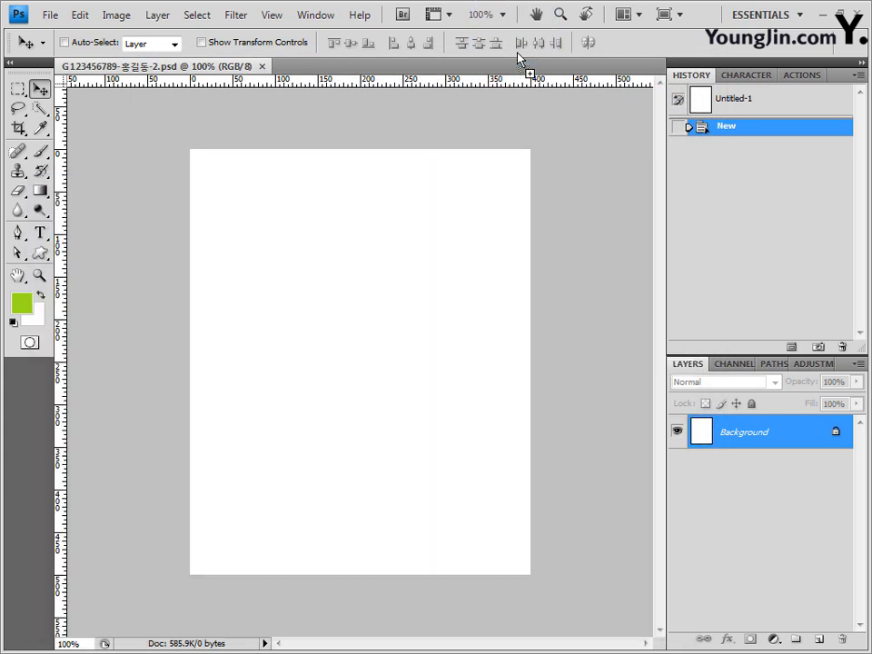
pyautogui.hotkey('ctrl', 'a')
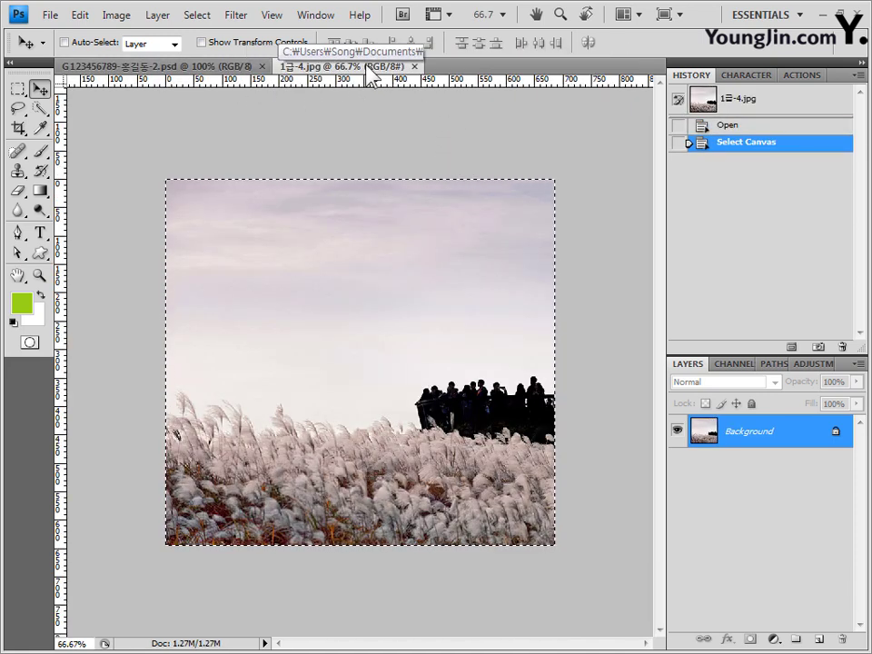
pyautogui.click(414, 66)
pyautogui.hotkey('ctrl', 'v')
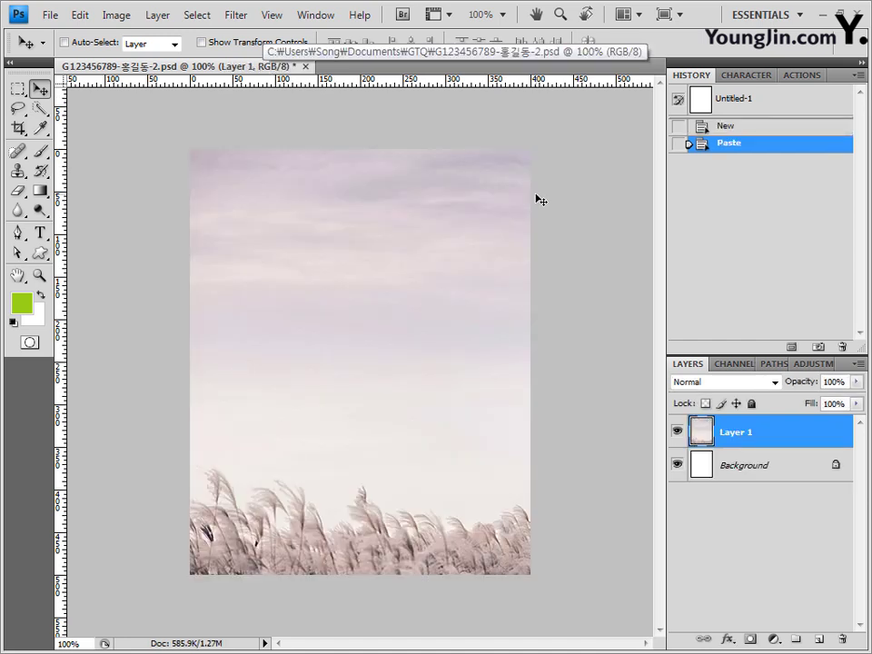
# - Scale the pasted reed field proportionally to about 77.4% so it fits the canvas height, centered on the canvas
pyautogui.hotkey('ctrl', 't')
pyautogui.moveTo(191, 150); pyautogui.dragTo(267, 228)
pyautogui.moveTo(579, 433); pyautogui.dragTo(445, 358)
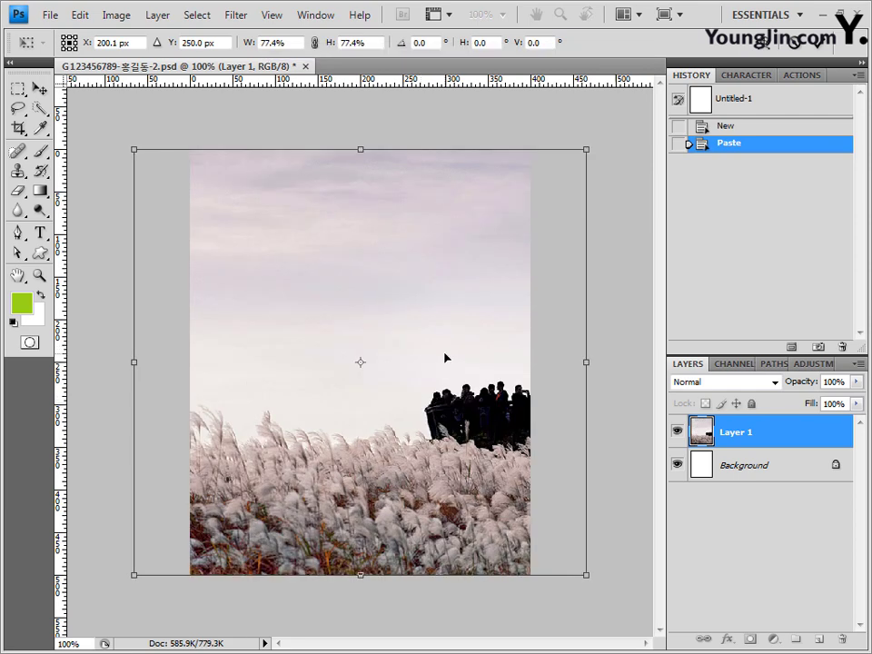
pyautogui.press('Return')
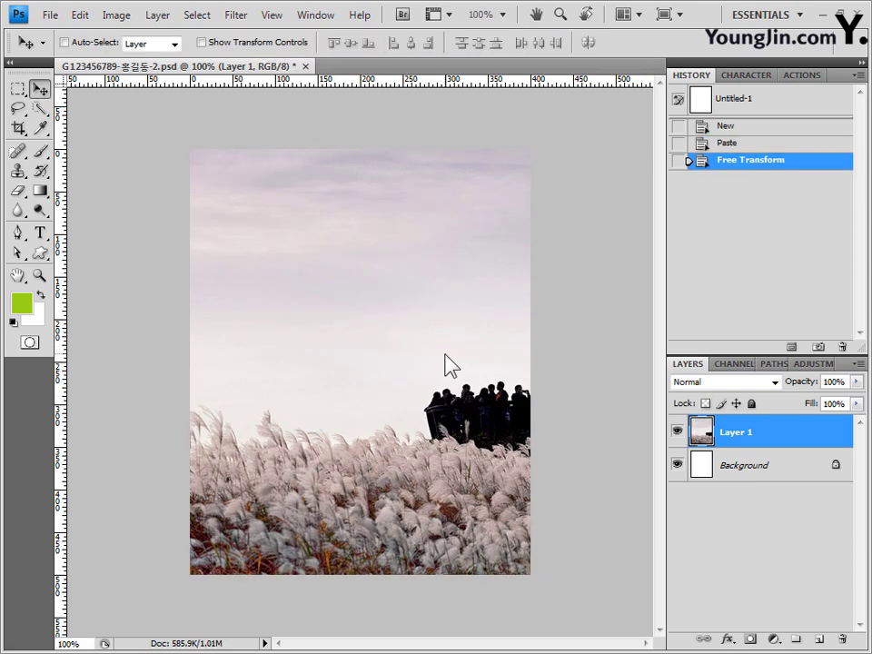
# - Apply the Rough Pastels filter to the reed field with stroke length 6, stroke detail 4 and Canvas texture
pyautogui.click(243, 20)
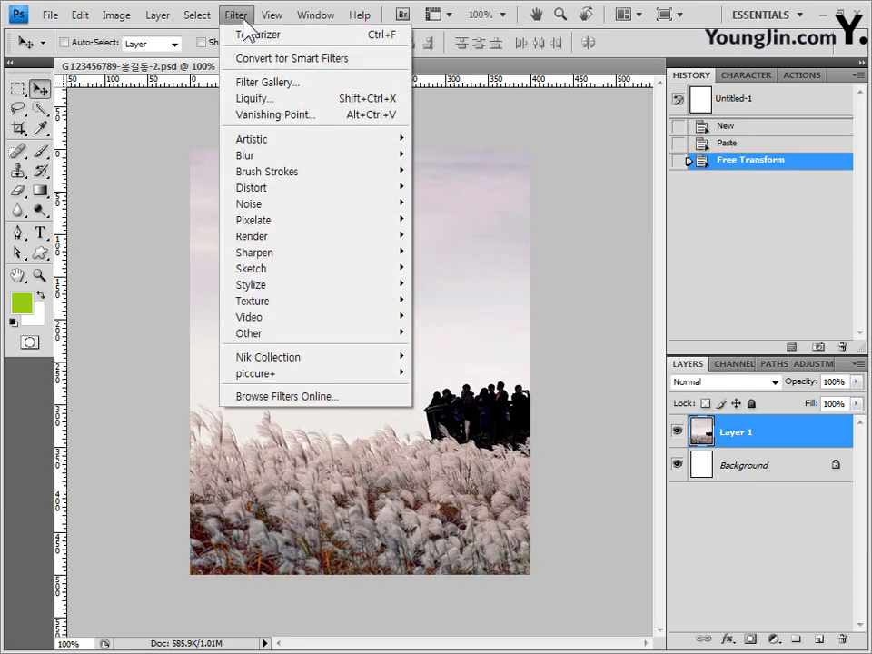
pyautogui.moveTo(391, 156)
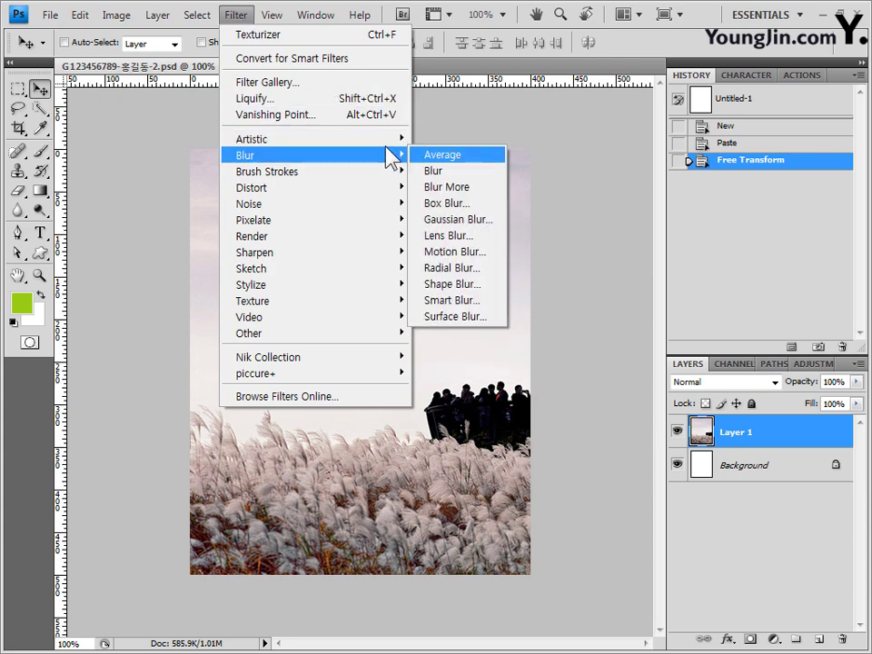
pyautogui.click(465, 299)
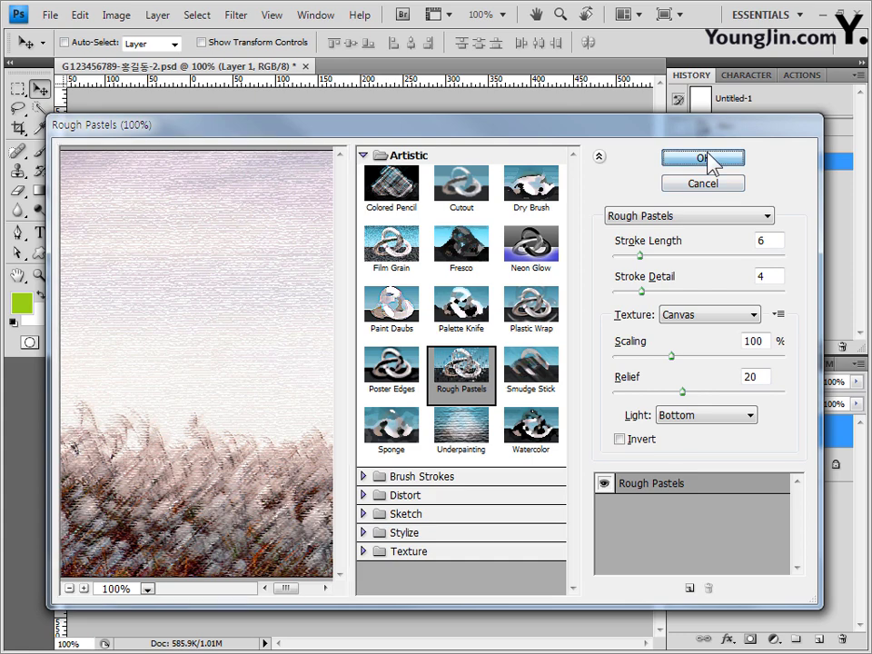
pyautogui.click(712, 162)
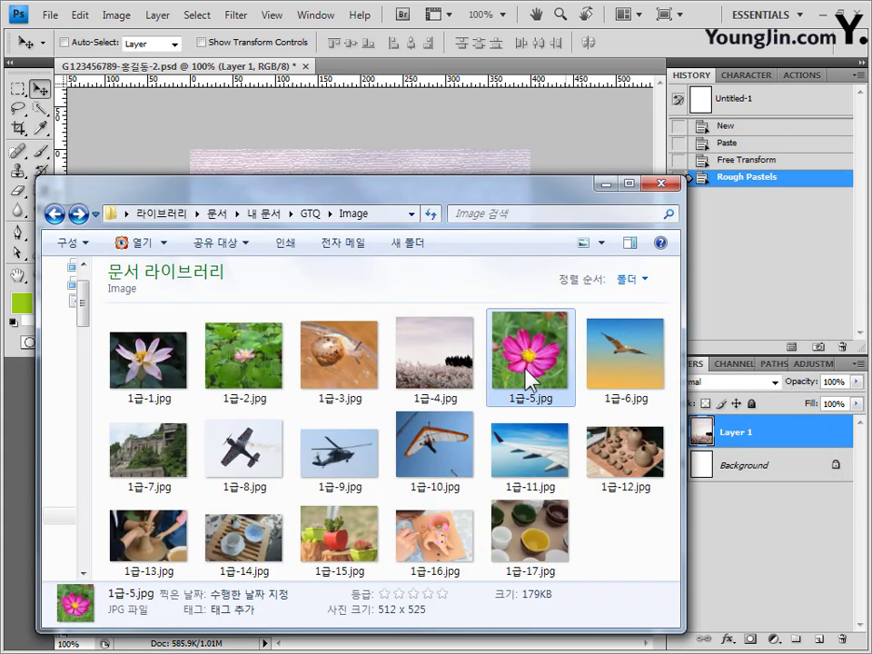
# - Open 1급-5.jpg and select the whole pink cosmos flower with the Quick Selection tool
pyautogui.click(542, 52)
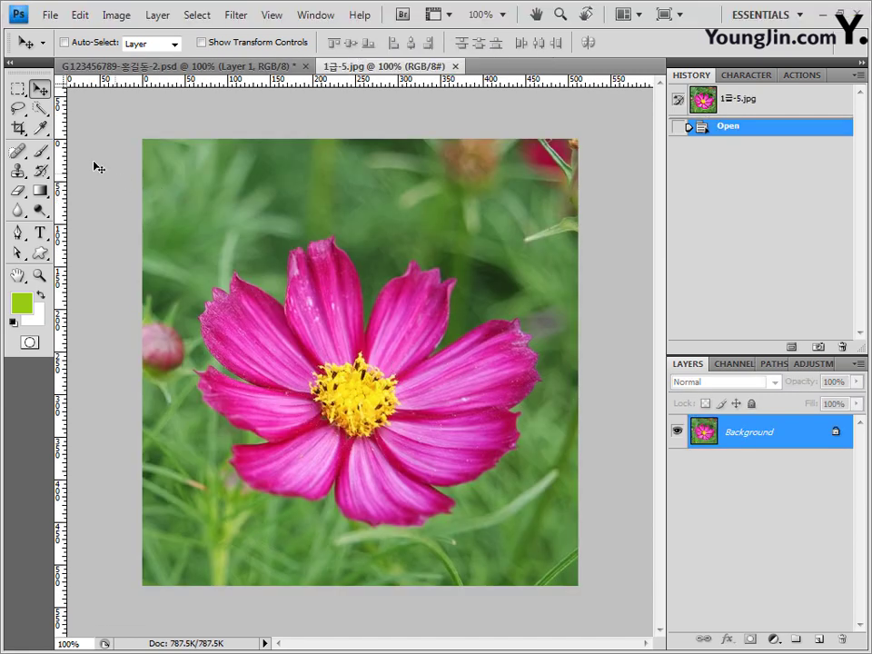
pyautogui.click(40, 108)
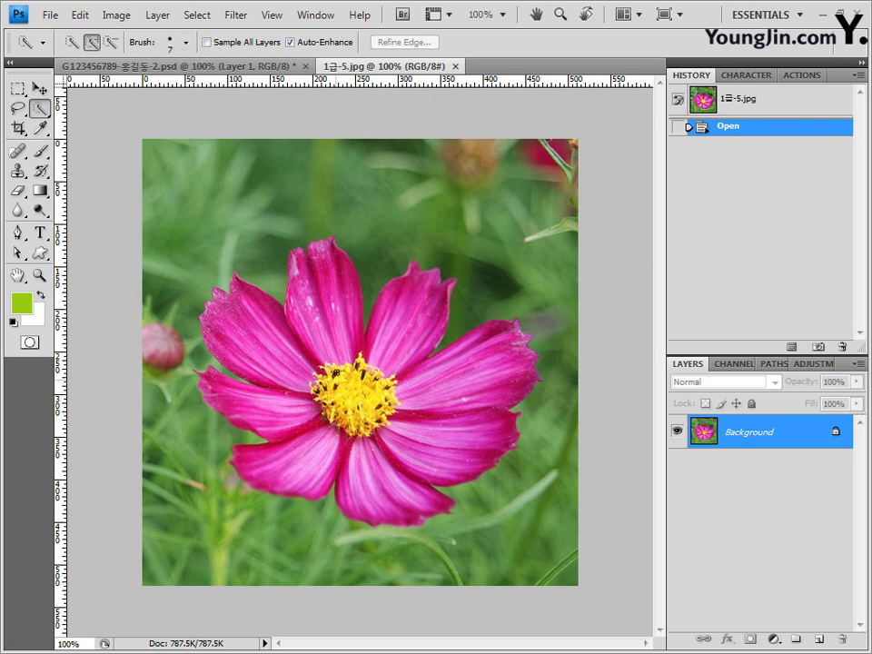
pyautogui.moveTo(325, 270)
pyautogui.mouseDown()
pyautogui.moveTo(328, 364)
pyautogui.moveTo(272, 359)
pyautogui.mouseUp()
pyautogui.moveTo(240, 313)
pyautogui.mouseDown()
pyautogui.moveTo(227, 336)
pyautogui.moveTo(288, 411)
pyautogui.moveTo(283, 500)
pyautogui.moveTo(363, 491)
pyautogui.moveTo(368, 480)
pyautogui.moveTo(481, 454)
pyautogui.mouseUp()
pyautogui.moveTo(481, 435); pyautogui.dragTo(435, 390)
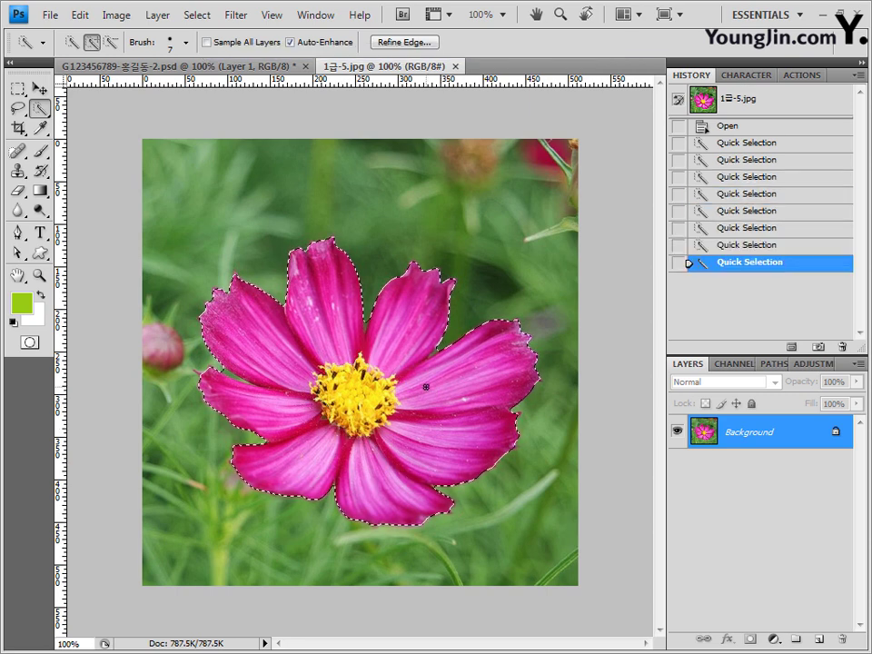
# - Paste the cosmos into the reed field document and scale it to 55%, placing it at about X 138.6, Y 275.6 px
pyautogui.click(455, 66)
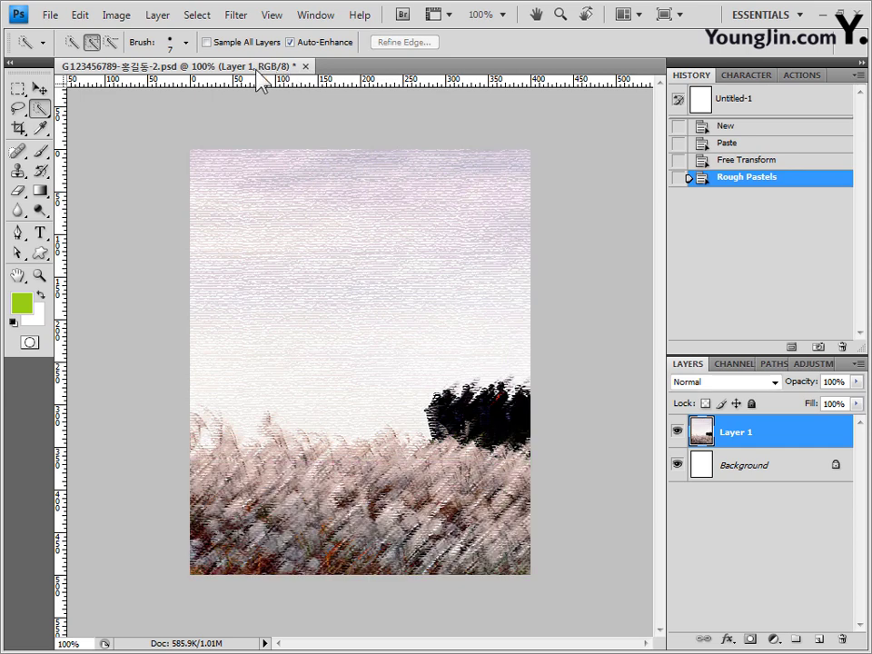
pyautogui.hotkey('ctrl', 'v')
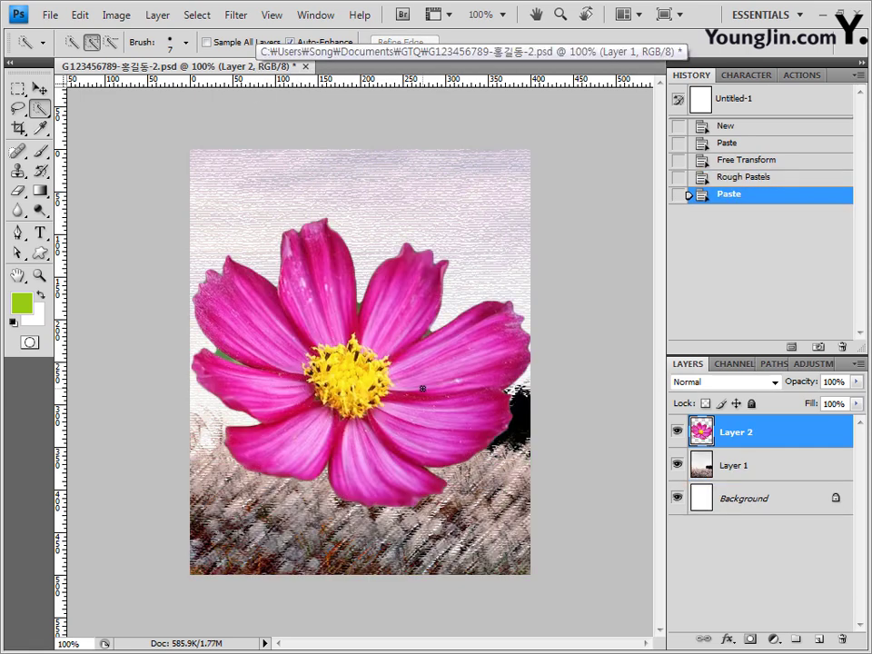
pyautogui.hotkey('ctrl', 't')
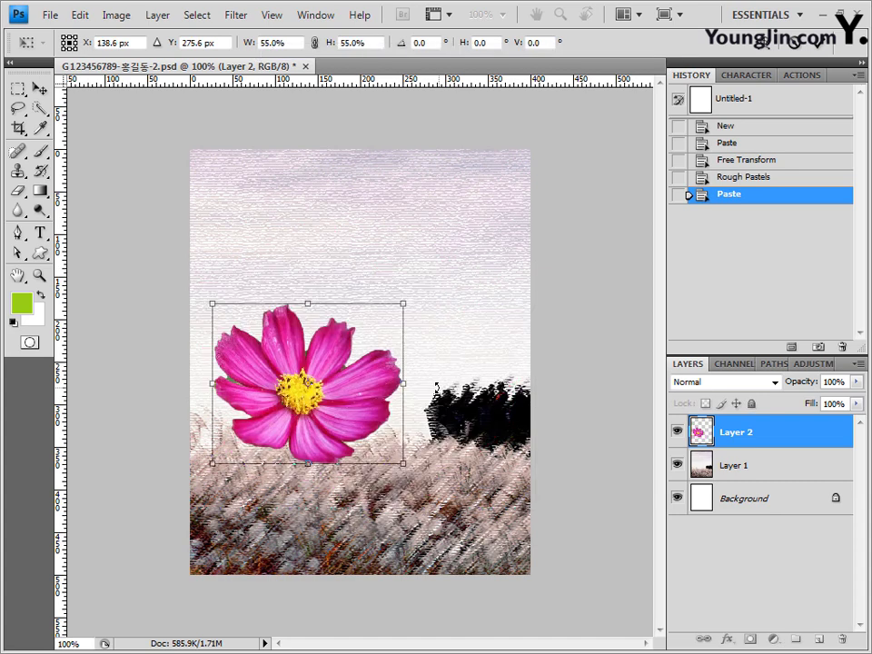
pyautogui.hotkey('ctrl', "'")
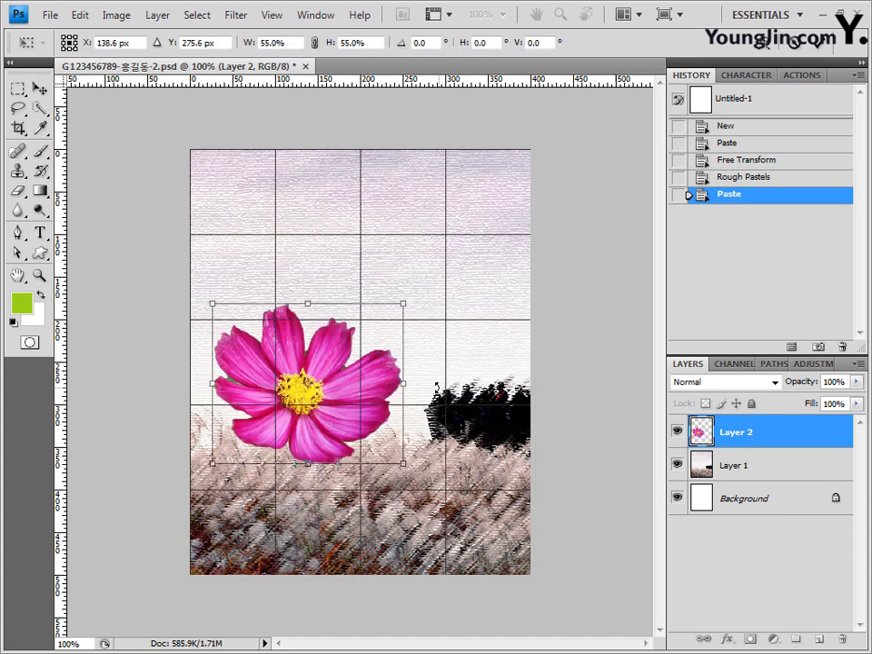
pyautogui.hotkey('ctrl', "'")
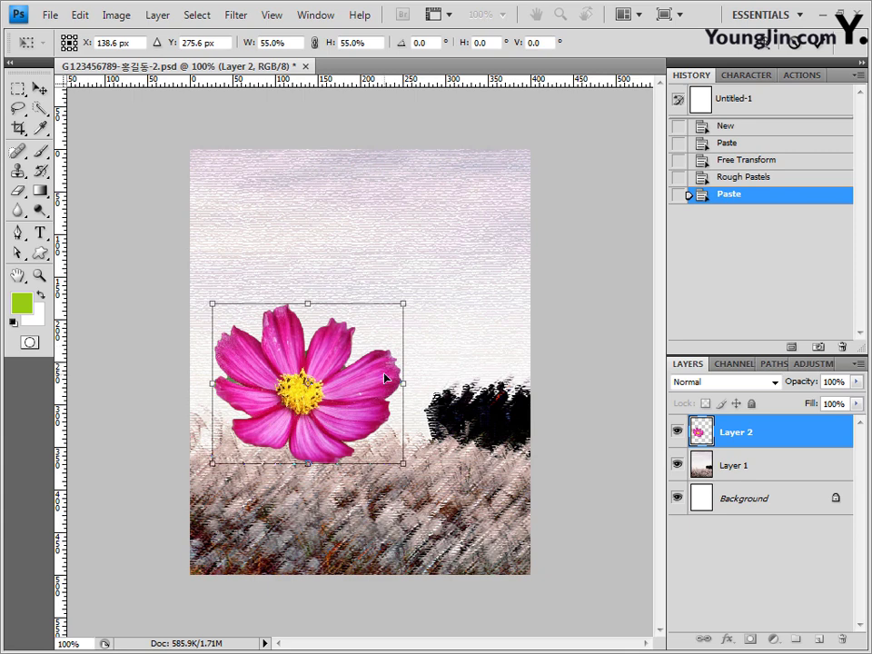
pyautogui.press('Return')
# - Load the cosmos layer's outline as a selection and subtract the yellow center with Quick Selection, leaving only the petals selected
pyautogui.press('w')
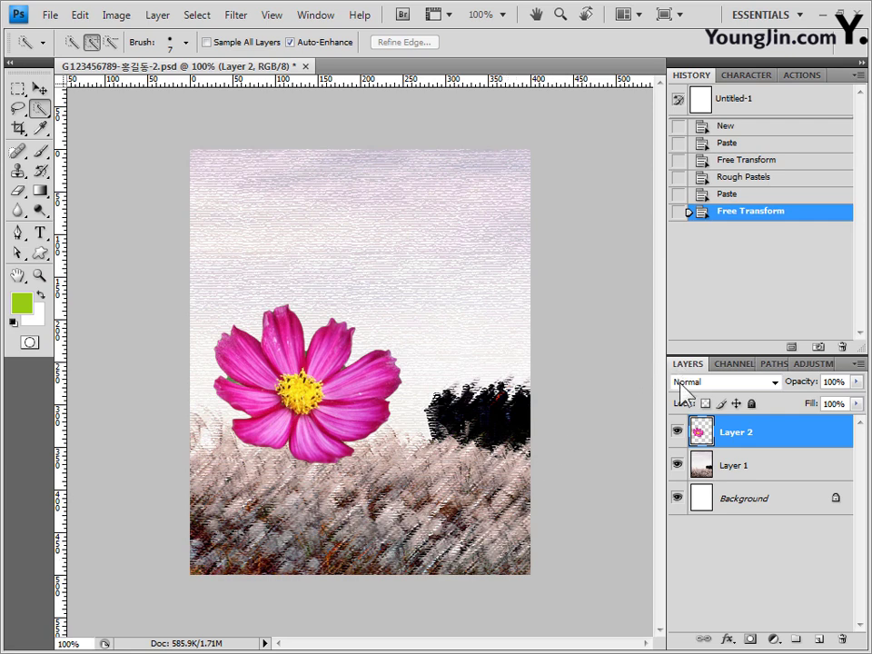
pyautogui.keyDown('ctrl'); pyautogui.click(704, 435); pyautogui.keyUp('ctrl')
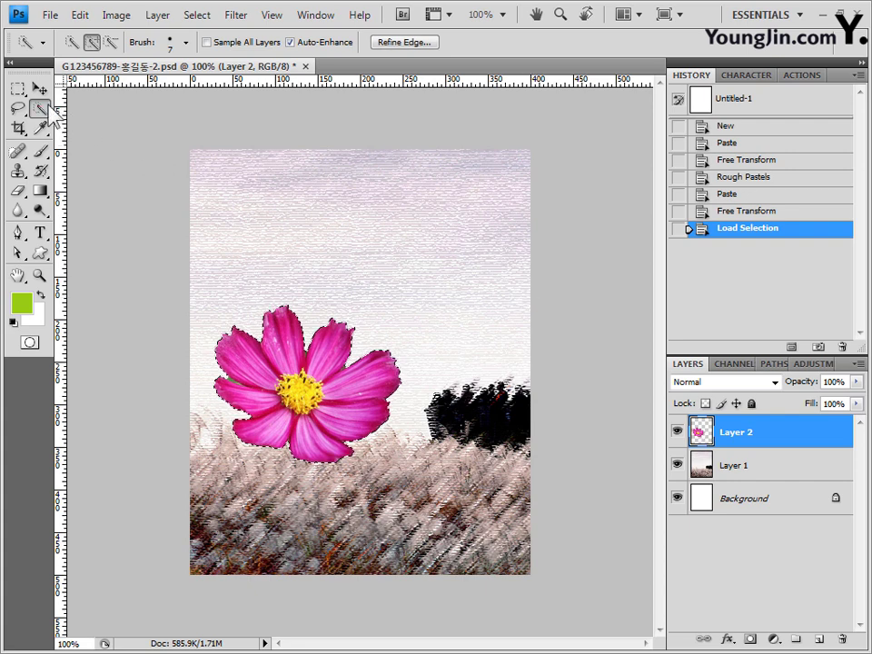
pyautogui.click(108, 47)
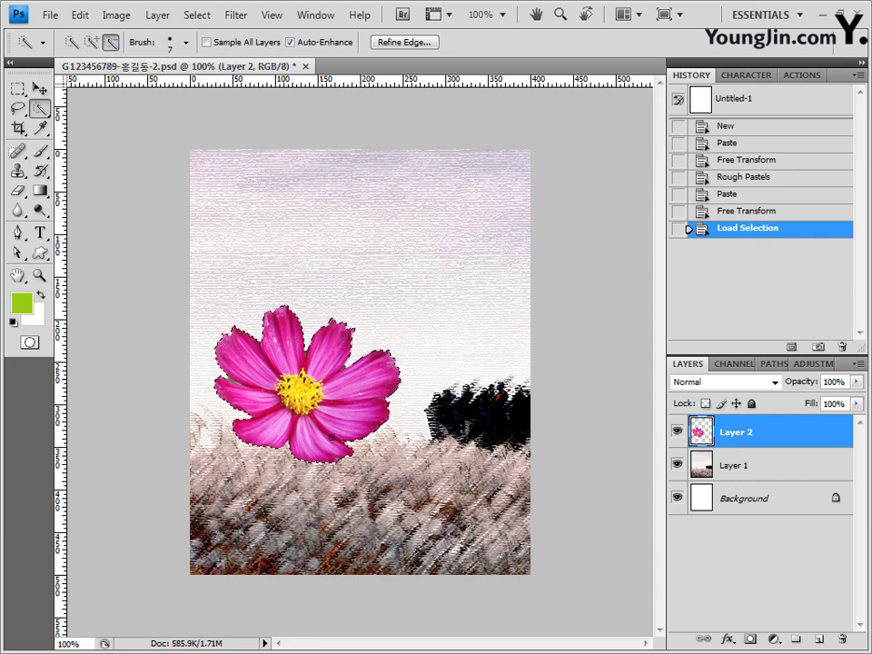
pyautogui.click(308, 395)
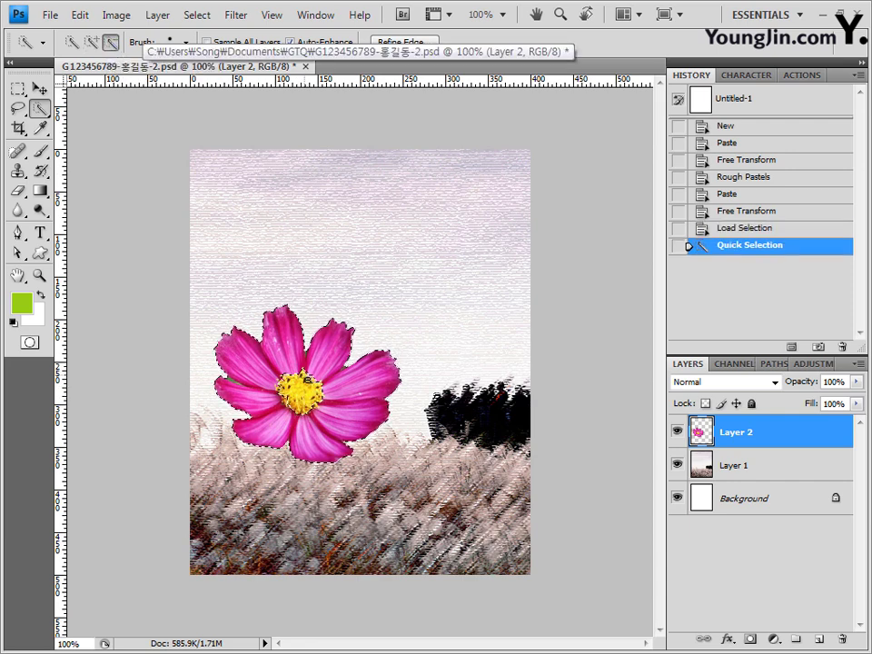
pyautogui.click(307, 379)
pyautogui.click(284, 387)
pyautogui.click(298, 401)
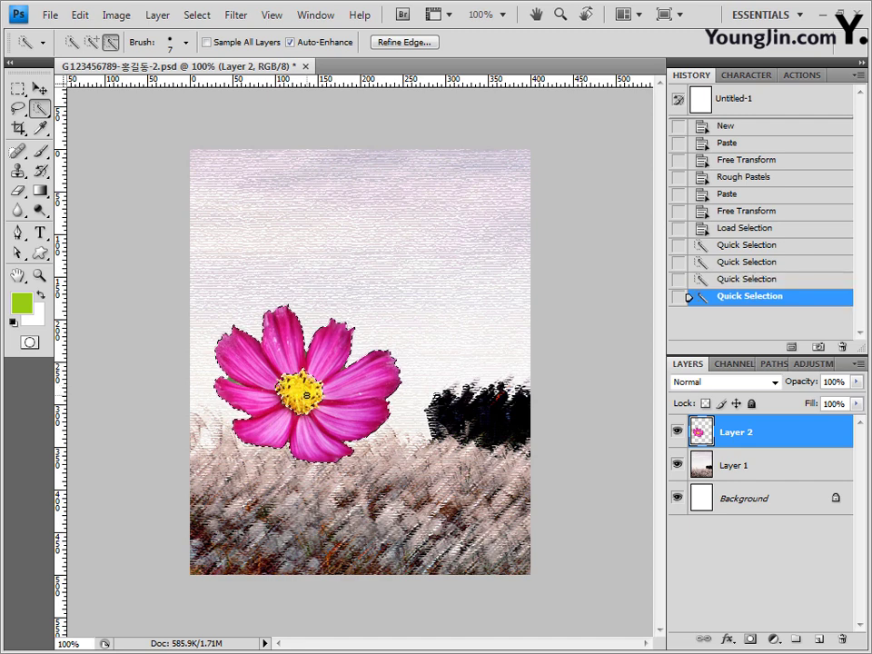
# - Add a Hue/Saturation adjustment layer to the selected cosmos petals and set its Hue to -98 for blue petals
pyautogui.click(774, 641)
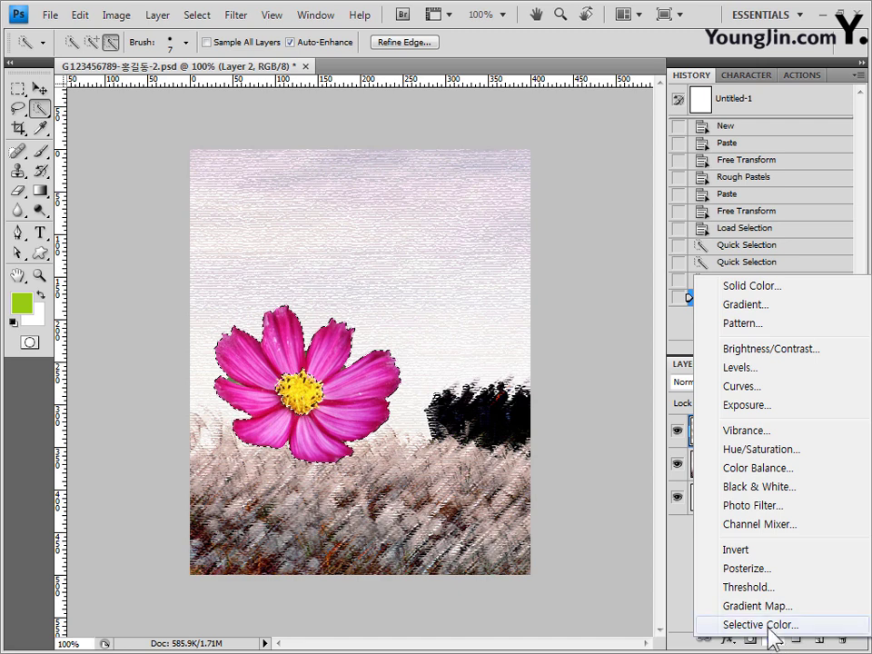
pyautogui.click(764, 449)
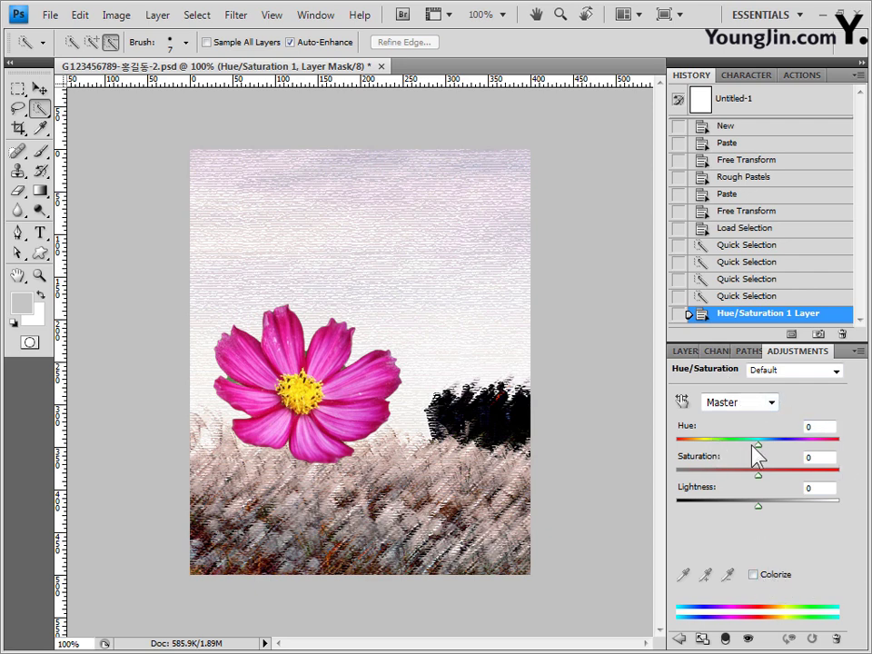
pyautogui.moveTo(757, 444); pyautogui.dragTo(705, 445)
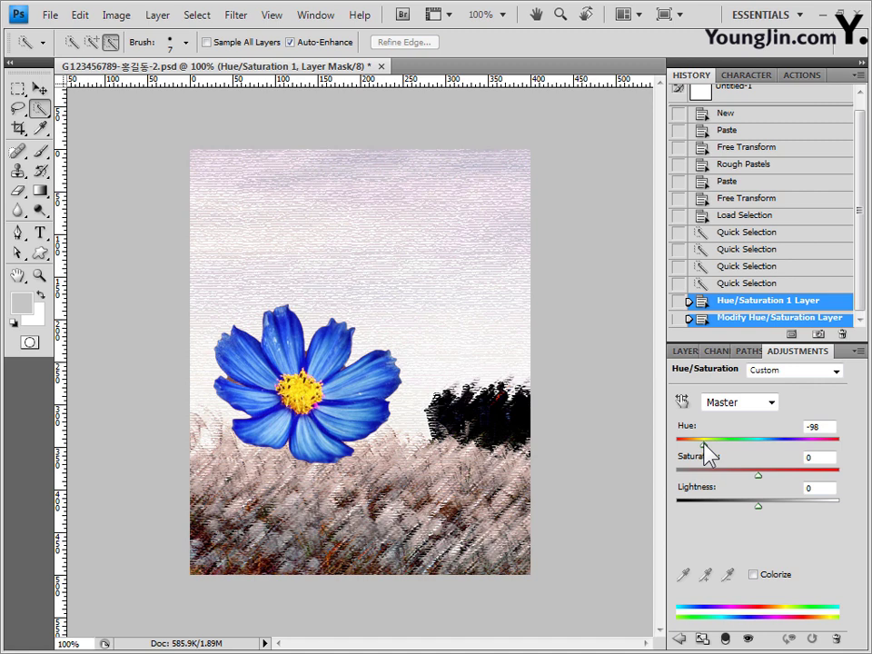
pyautogui.click(811, 426)
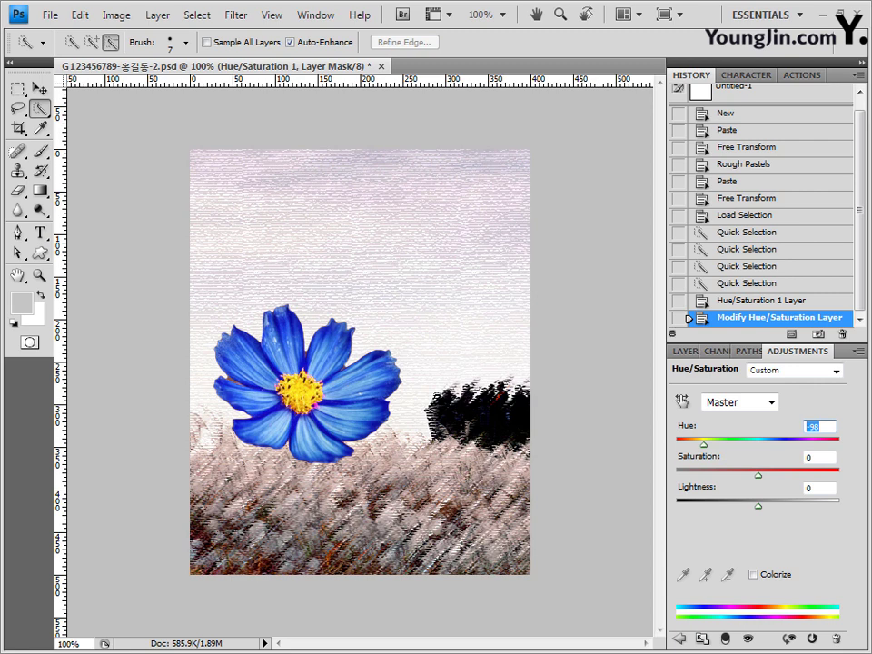
# - Add an Inner Shadow layer style to the cosmos on Layer 2 with Use Global Light turned off
pyautogui.click(685, 350)
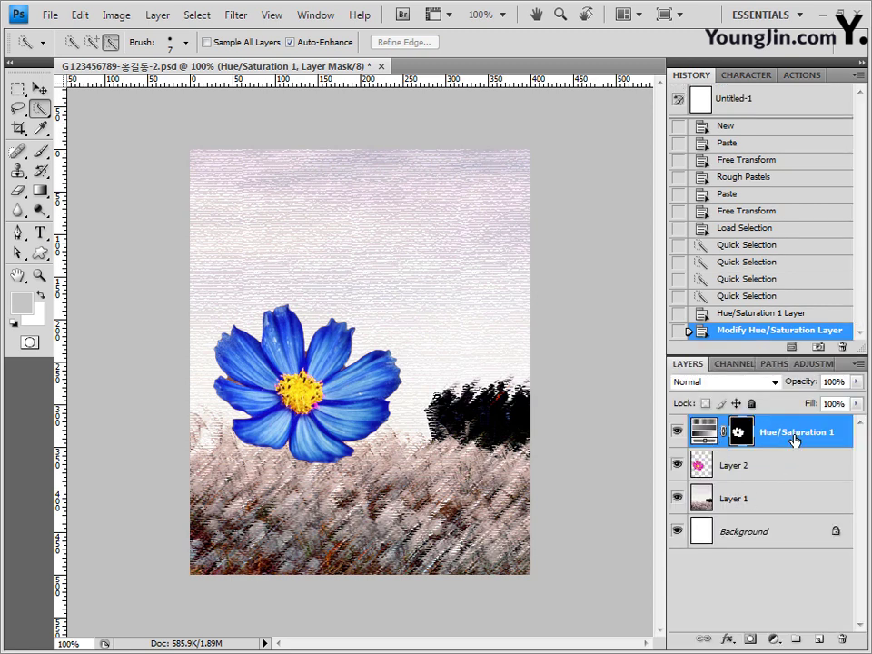
pyautogui.click(742, 468)
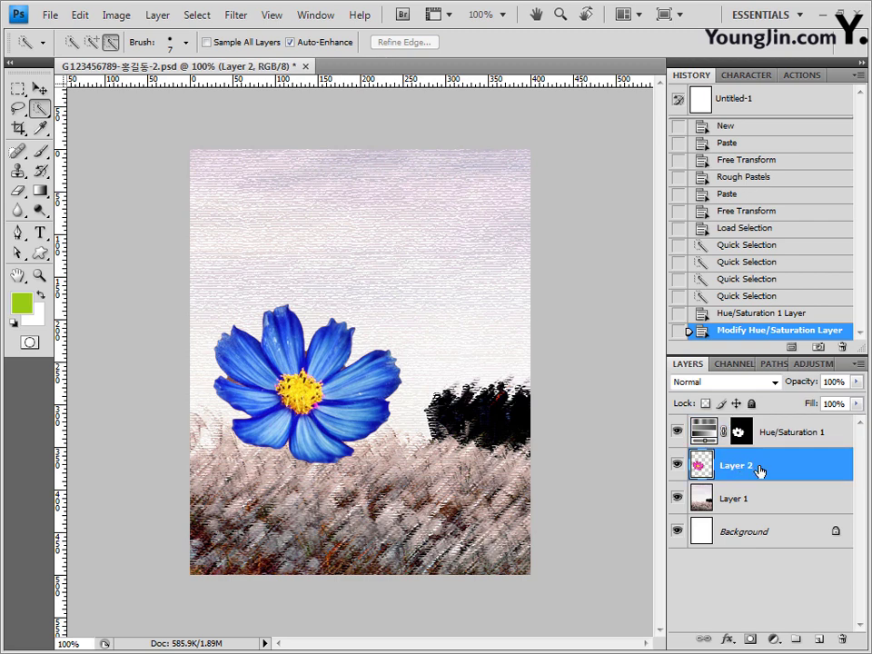
pyautogui.click(727, 638)
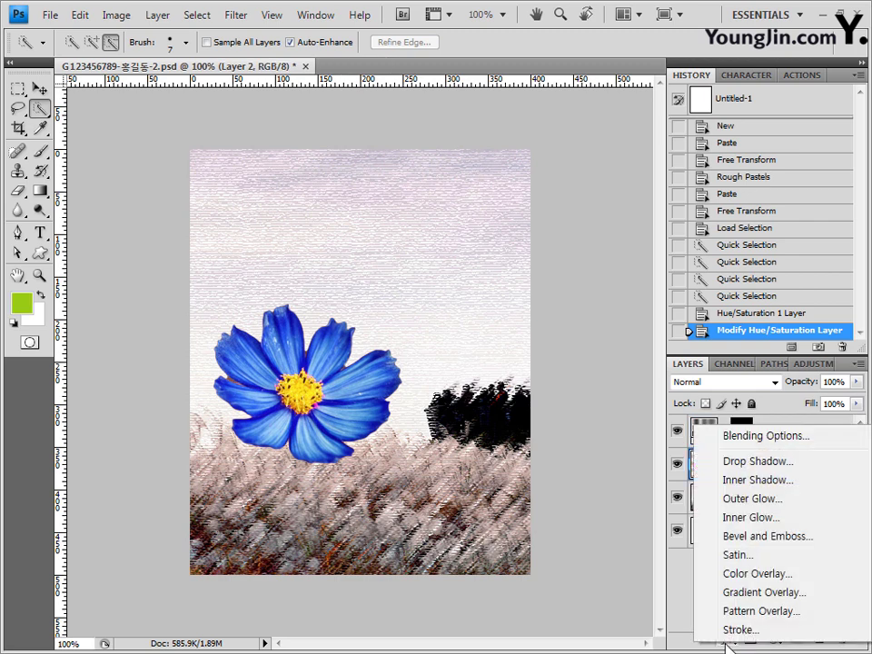
pyautogui.click(752, 481)
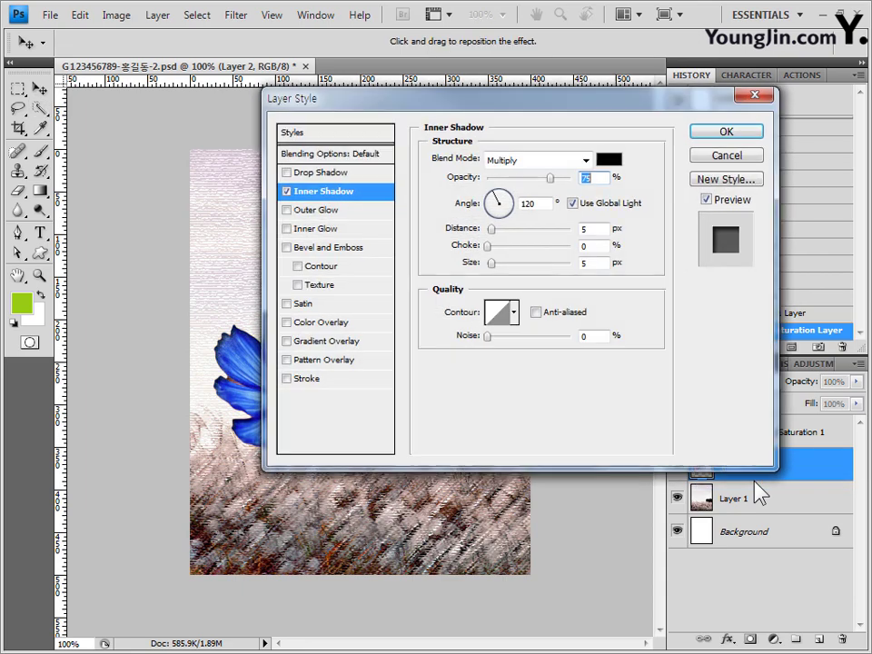
pyautogui.click(572, 204)
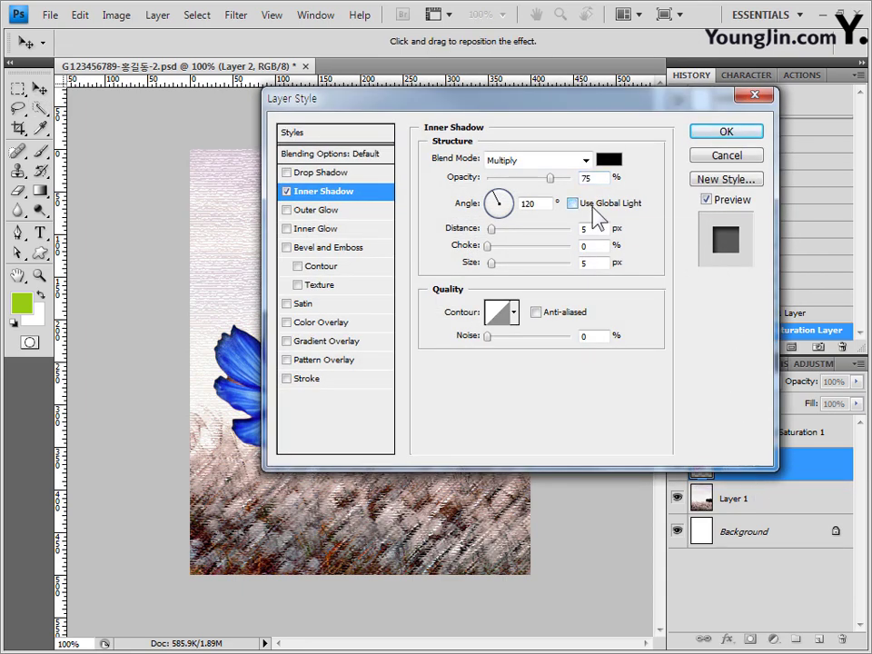
pyautogui.click(719, 135)
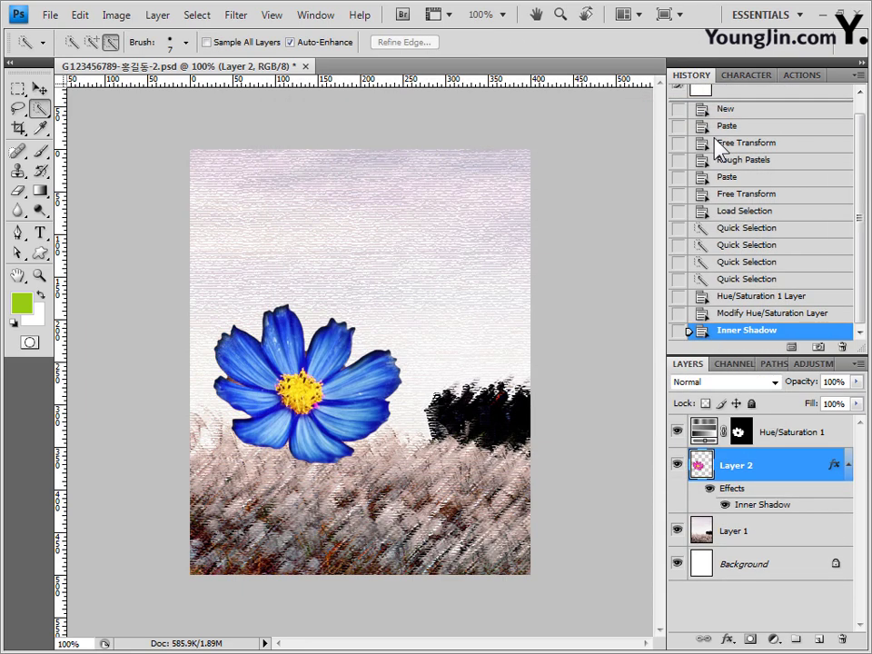
# - Open 1급-6.jpg from the GTQ Image folder as a separate document
pyautogui.hotkey('alt', 'Tab')
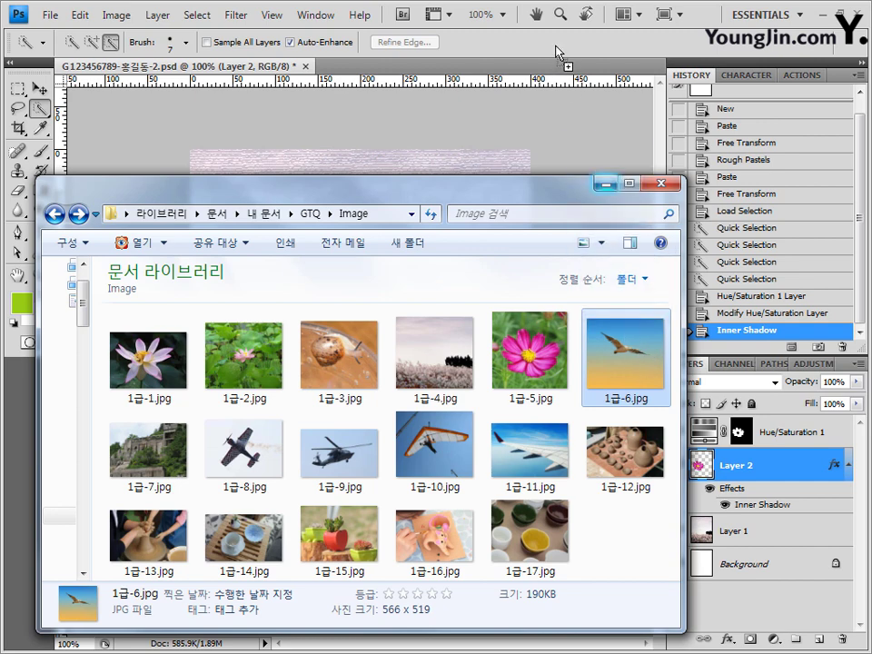
pyautogui.hotkey('alt', 'Tab')
pyautogui.moveTo(556, 53); pyautogui.dragTo(282, 357)
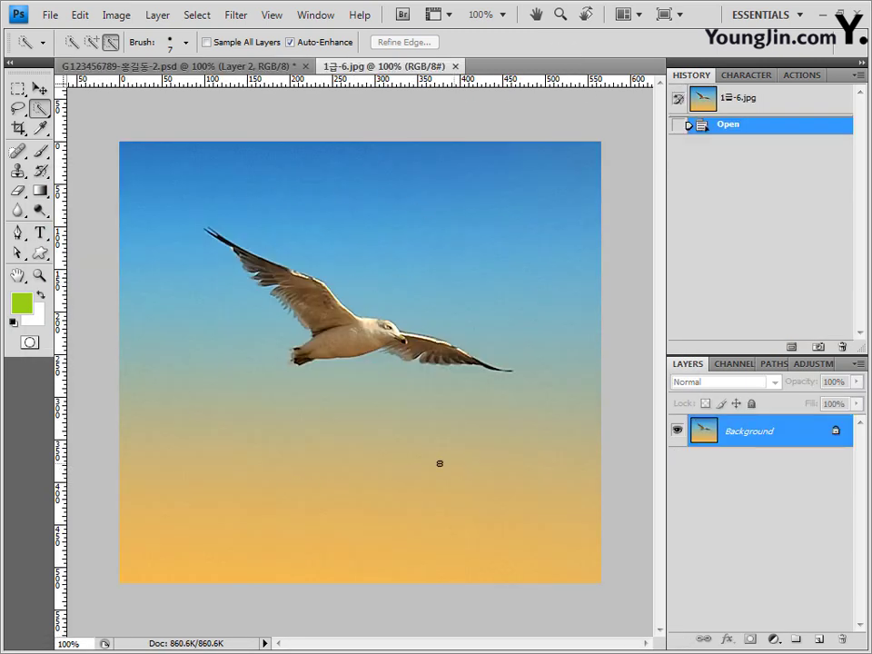
# - Select the whole sky with the Magic Wand at tolerance 30 and invert the selection to isolate the seagull
pyautogui.moveTo(40, 110); pyautogui.dragTo(89, 123)
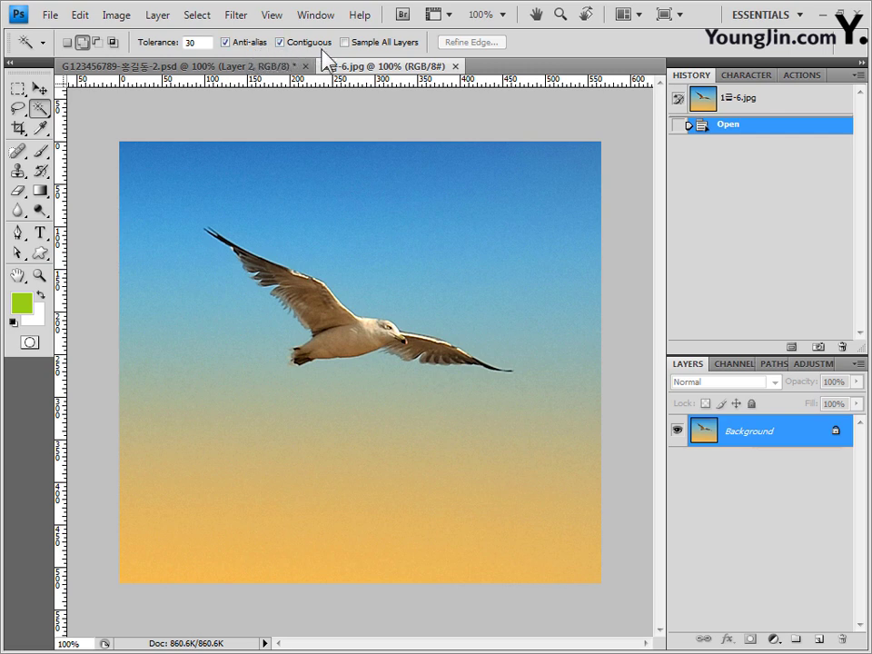
pyautogui.click(360, 243)
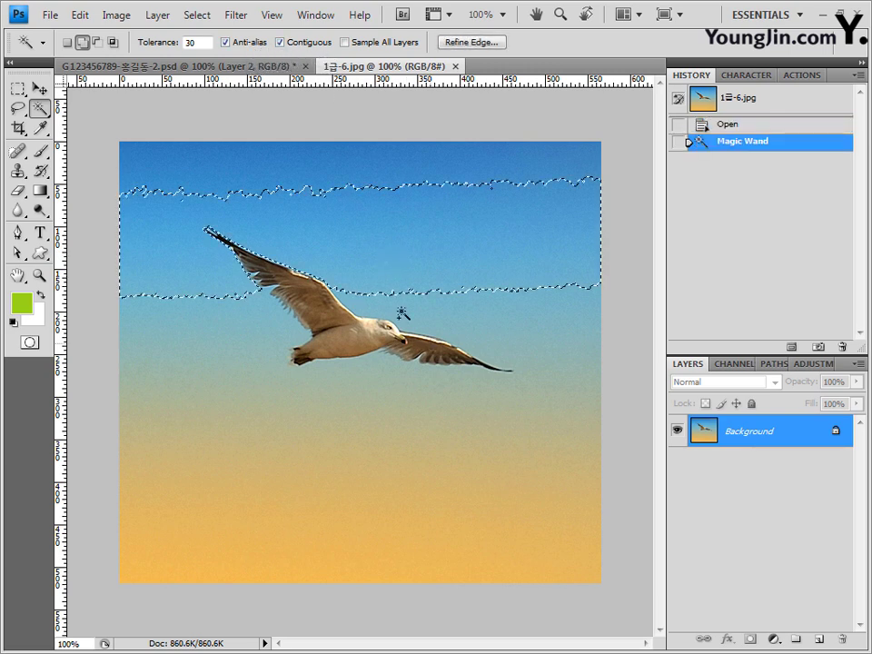
pyautogui.keyDown('shift'); pyautogui.click(331, 177); pyautogui.keyUp('shift')
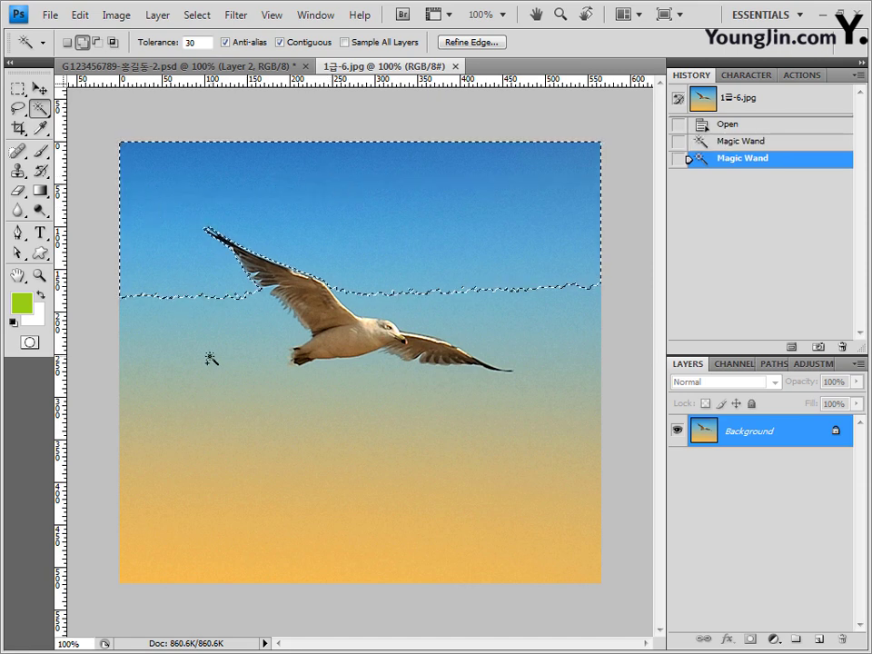
pyautogui.keyDown('shift'); pyautogui.click(222, 418); pyautogui.keyUp('shift')
pyautogui.click(220, 327)
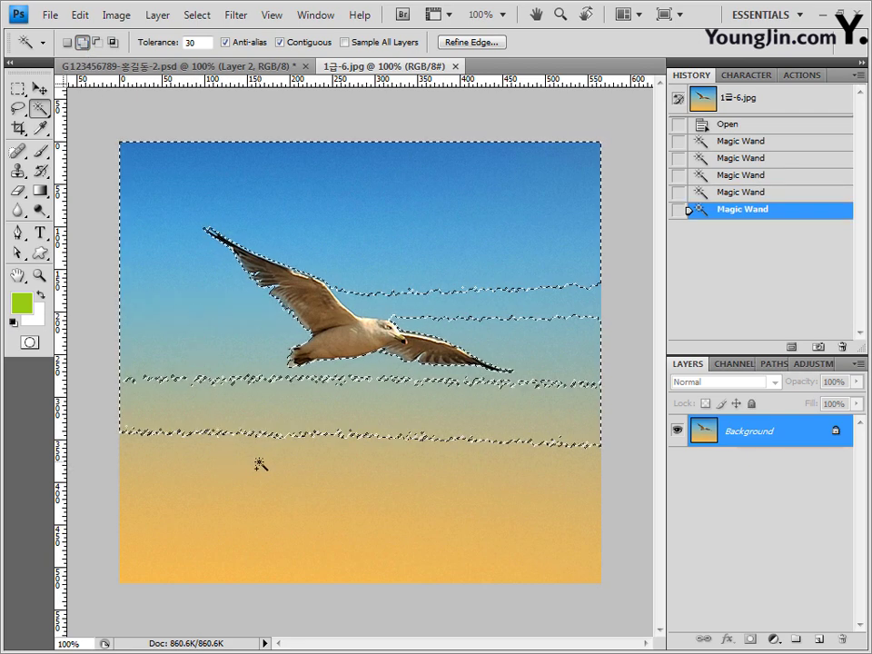
pyautogui.click(306, 438)
pyautogui.click(393, 567)
pyautogui.click(359, 552)
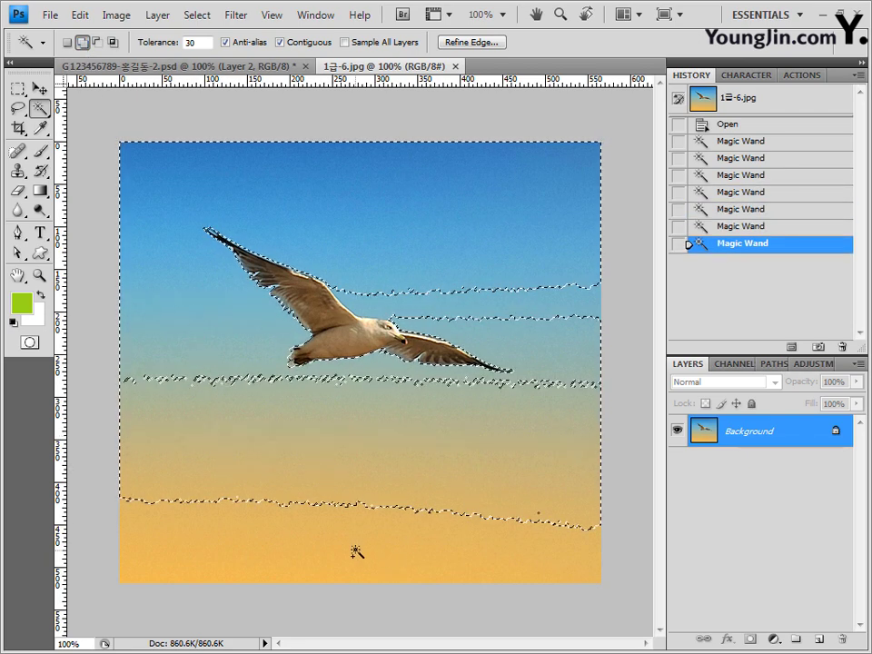
pyautogui.click(271, 408)
pyautogui.click(548, 387)
pyautogui.click(410, 290)
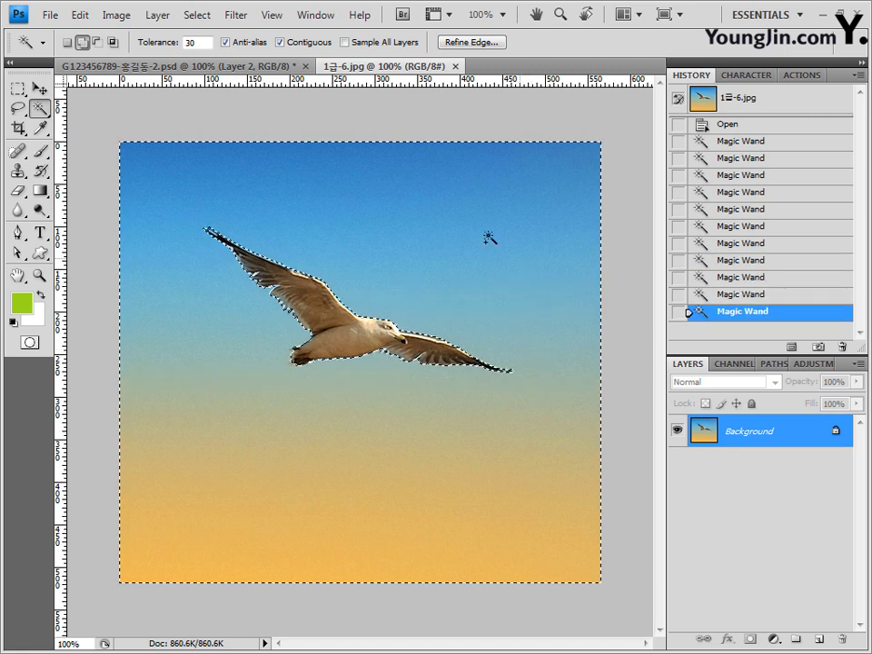
pyautogui.click(215, 20)
pyautogui.click(232, 84)
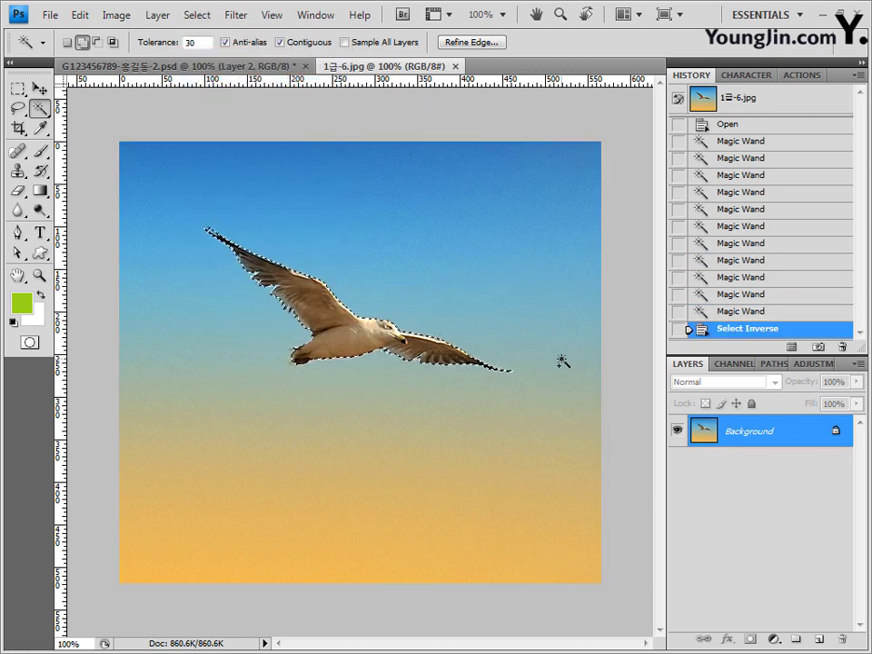
# - Close 1급-6.jpg and paste the copied seagull above the Hue/Saturation 1 layer in the cosmos document
pyautogui.click(454, 66)
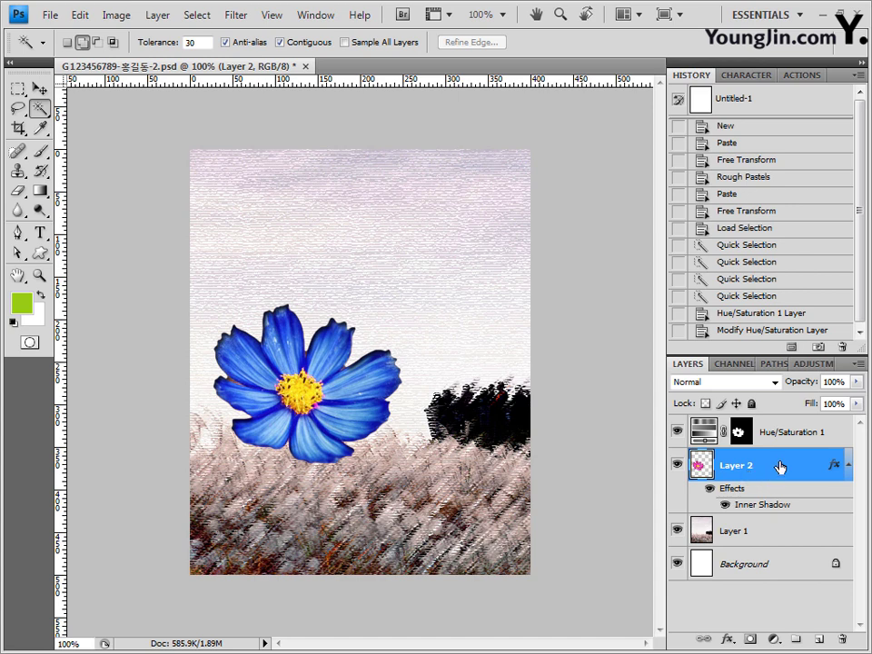
pyautogui.click(788, 431)
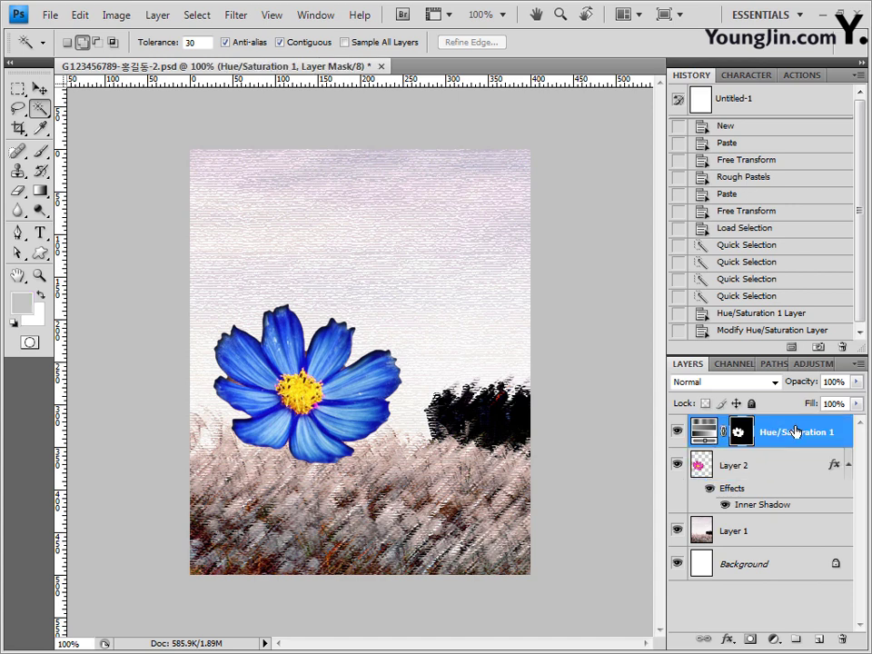
pyautogui.hotkey('ctrl', 'v')
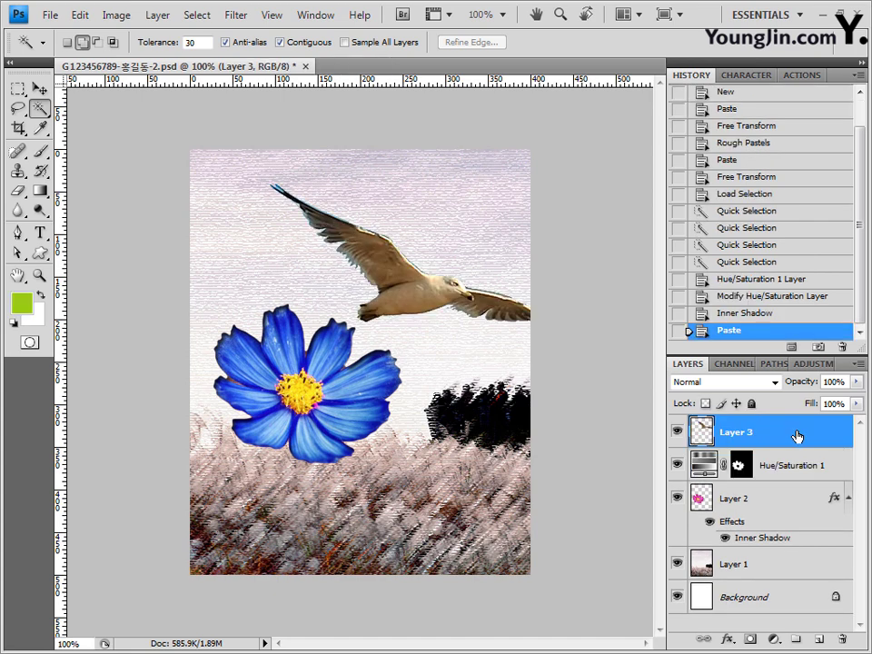
# - Flip the seagull horizontally and scale it down into the upper-right corner of the image
pyautogui.hotkey('ctrl', 't')
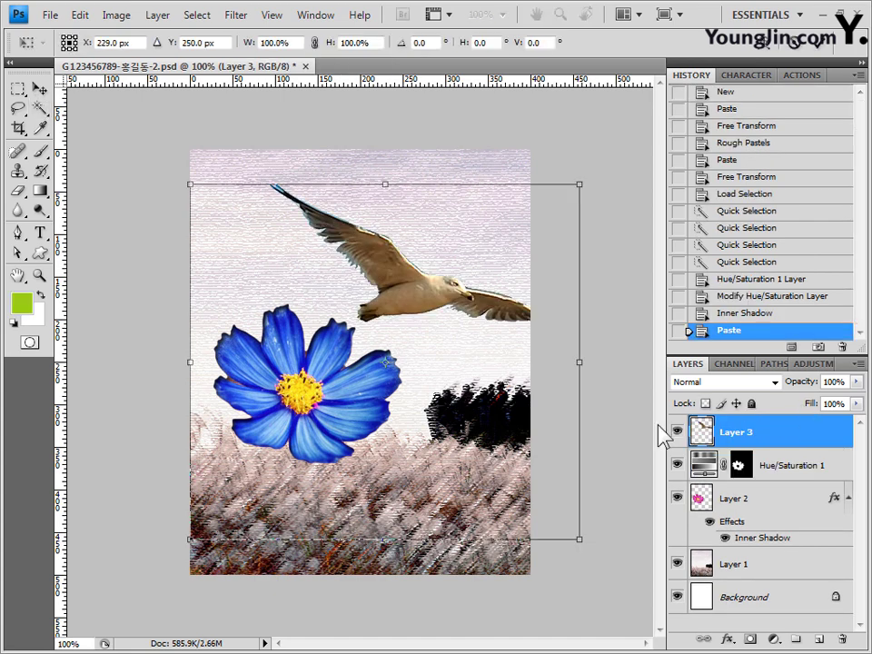
pyautogui.rightClick(468, 316)
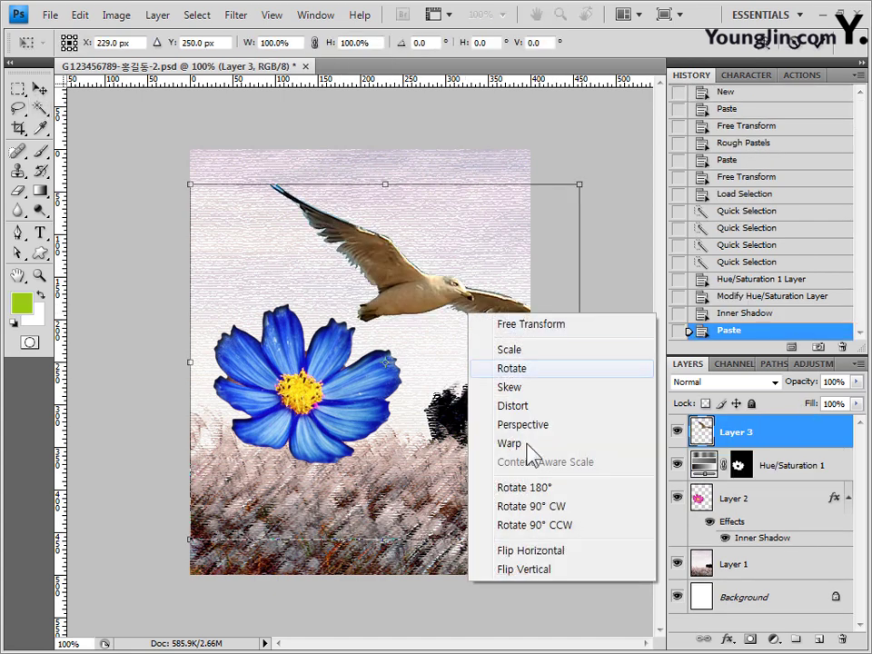
pyautogui.click(545, 552)
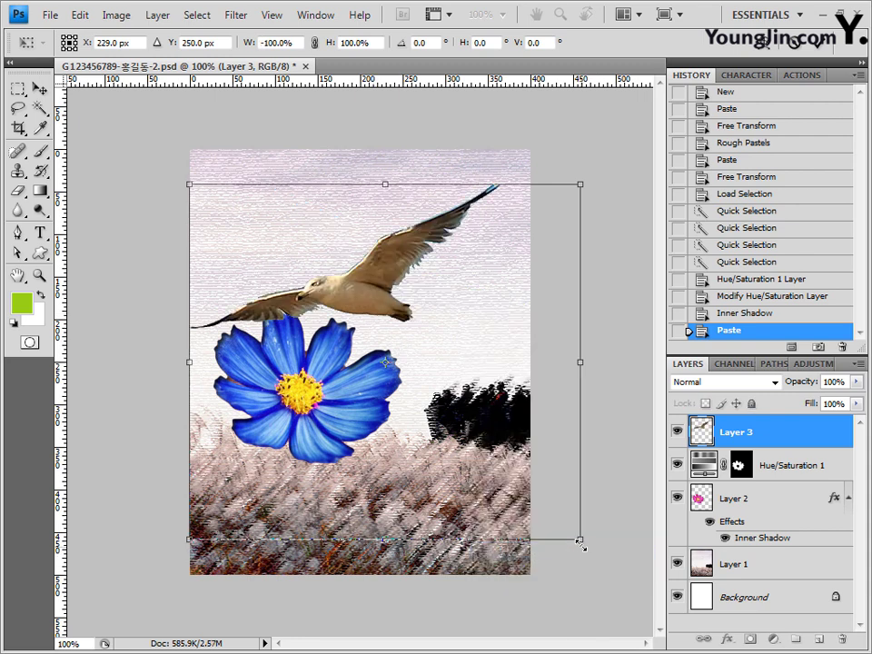
pyautogui.moveTo(581, 543); pyautogui.dragTo(512, 269)
pyautogui.press('Return')
pyautogui.press('w')
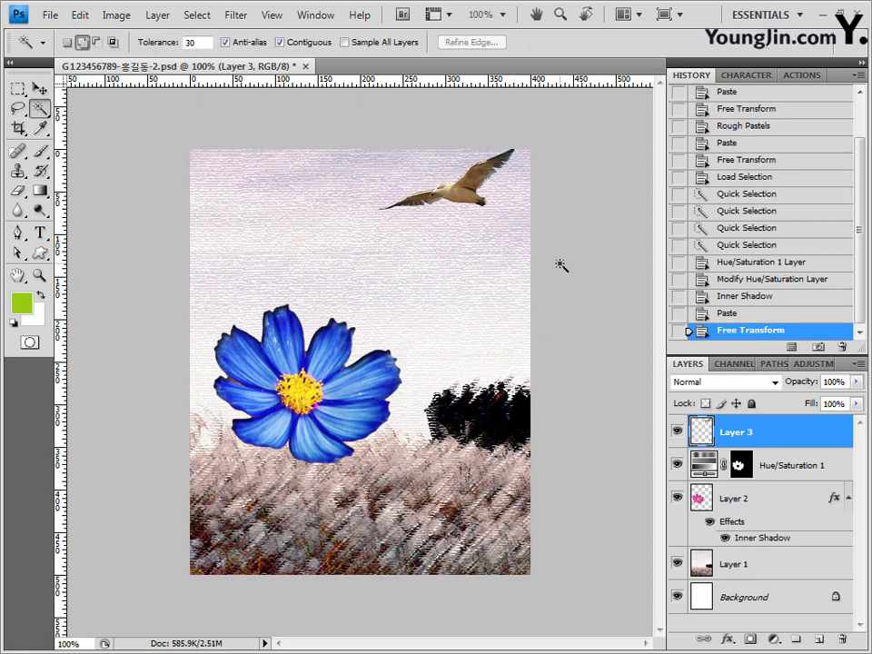
# - Add a Drop Shadow layer style to the seagull with Use Global Light turned off
pyautogui.click(728, 639)
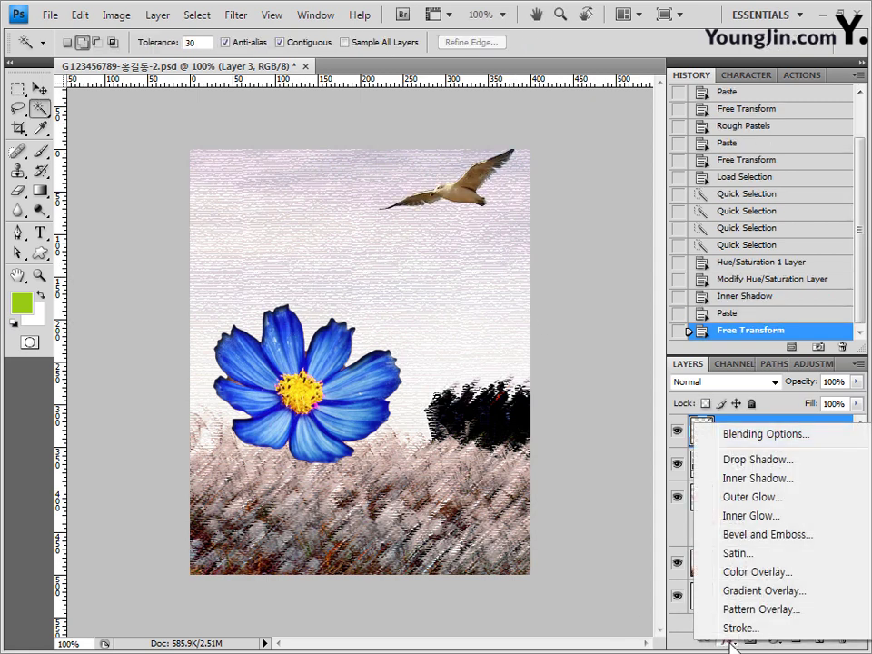
pyautogui.click(757, 459)
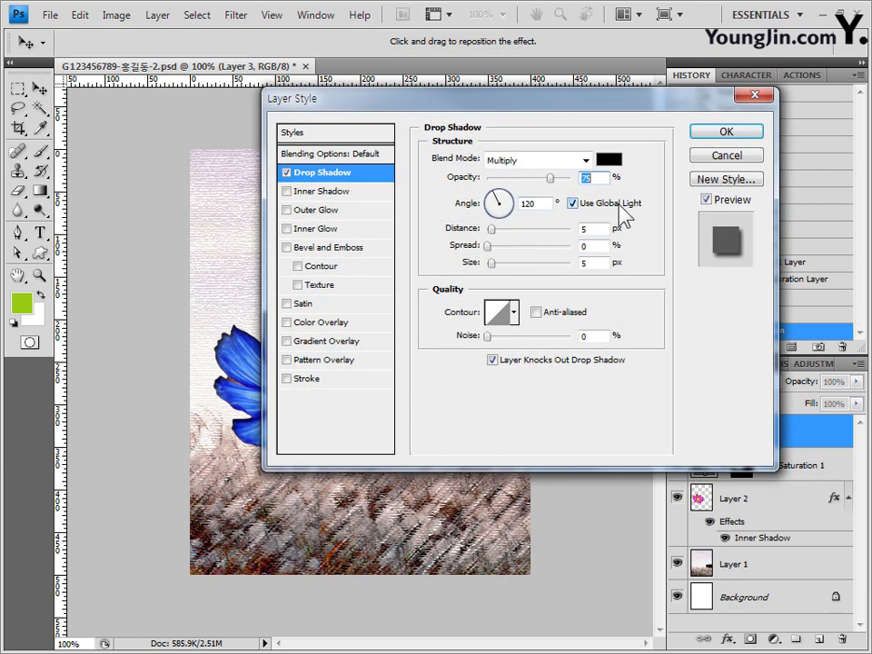
pyautogui.click(574, 203)
pyautogui.click(738, 137)
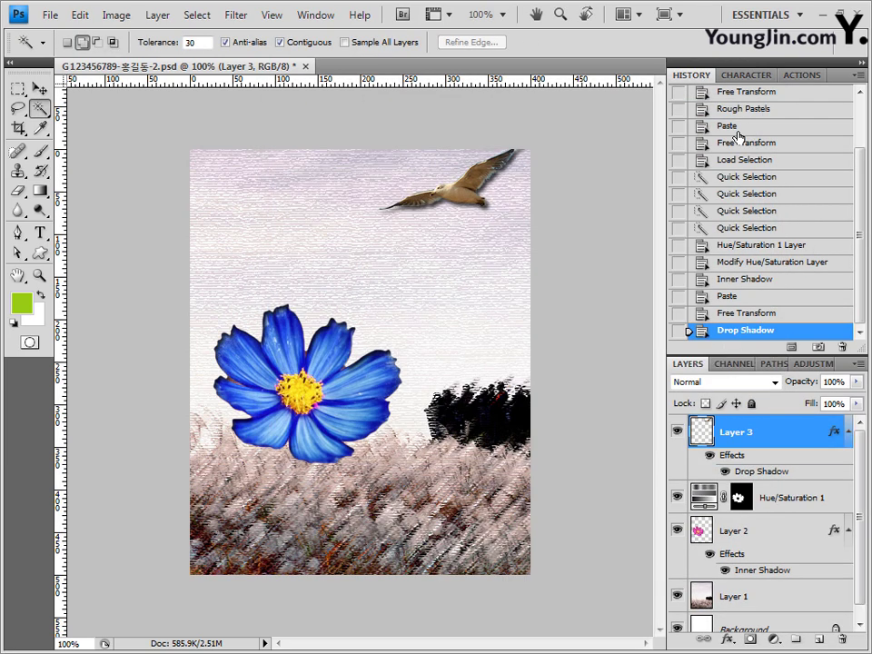
# - Replace the custom shapes with the Shapes set and choose the solid heart for the Custom Shape tool
pyautogui.press('u')
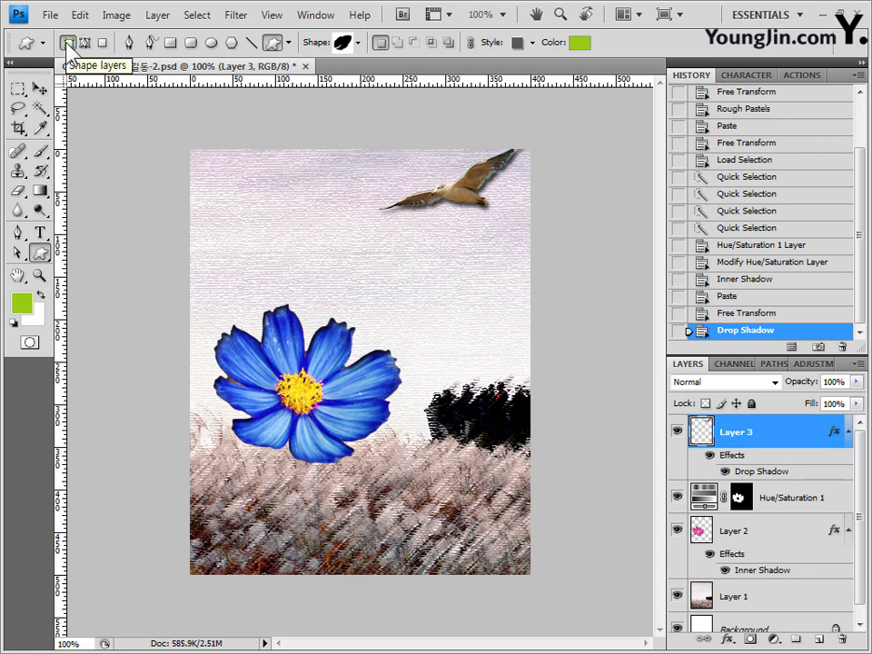
pyautogui.click(359, 42)
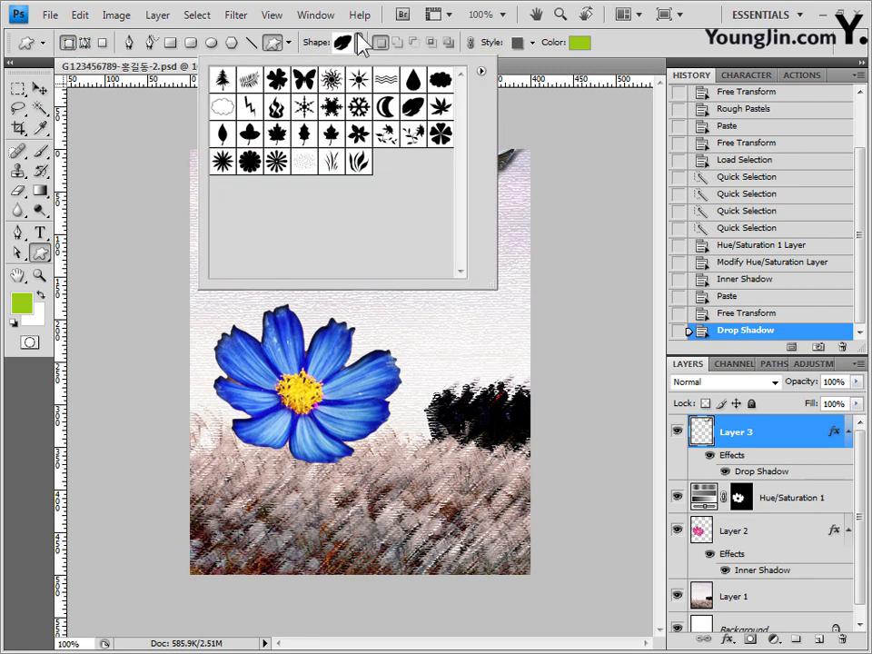
pyautogui.click(482, 71)
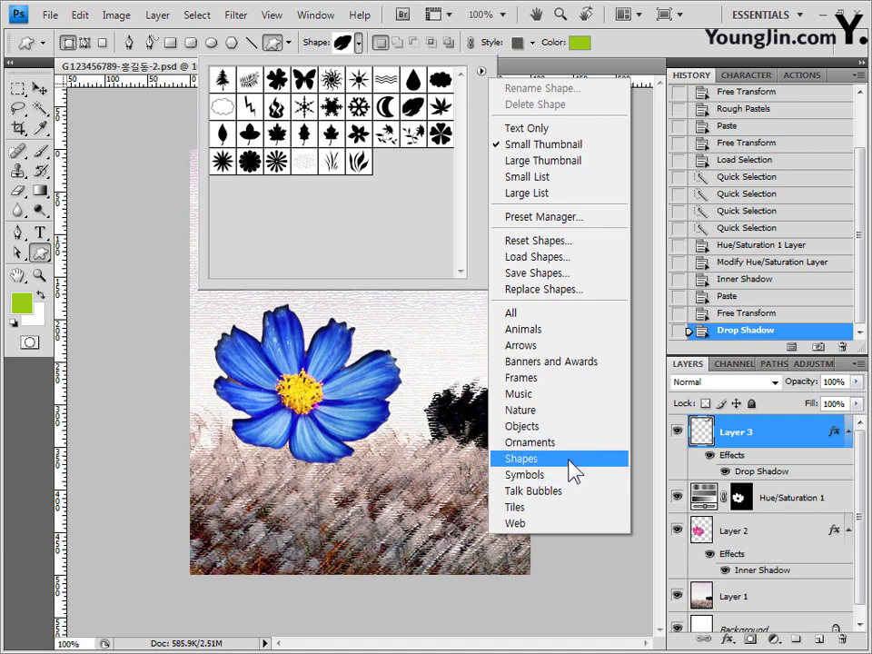
pyautogui.click(569, 459)
pyautogui.click(397, 265)
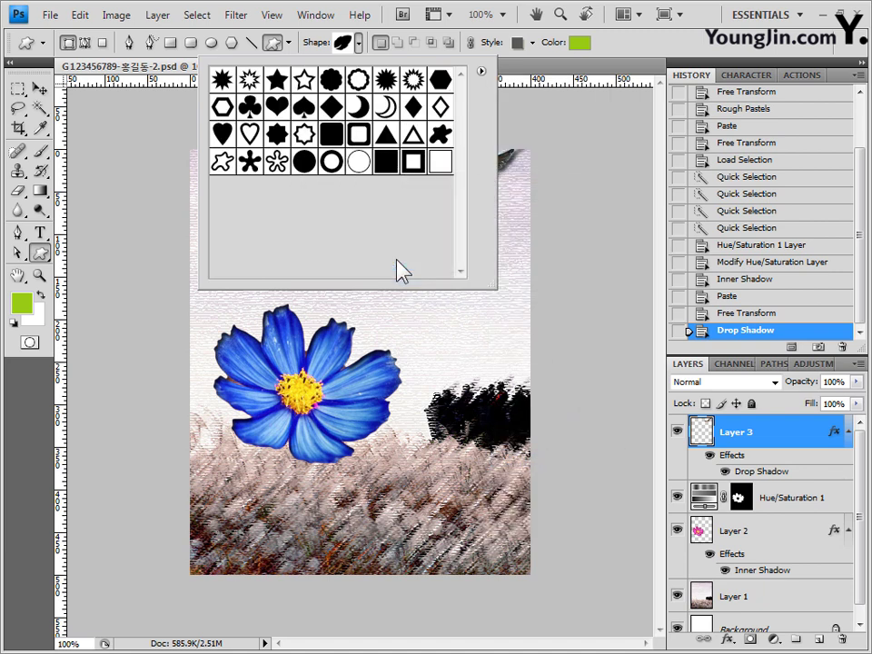
pyautogui.doubleClick(277, 106)
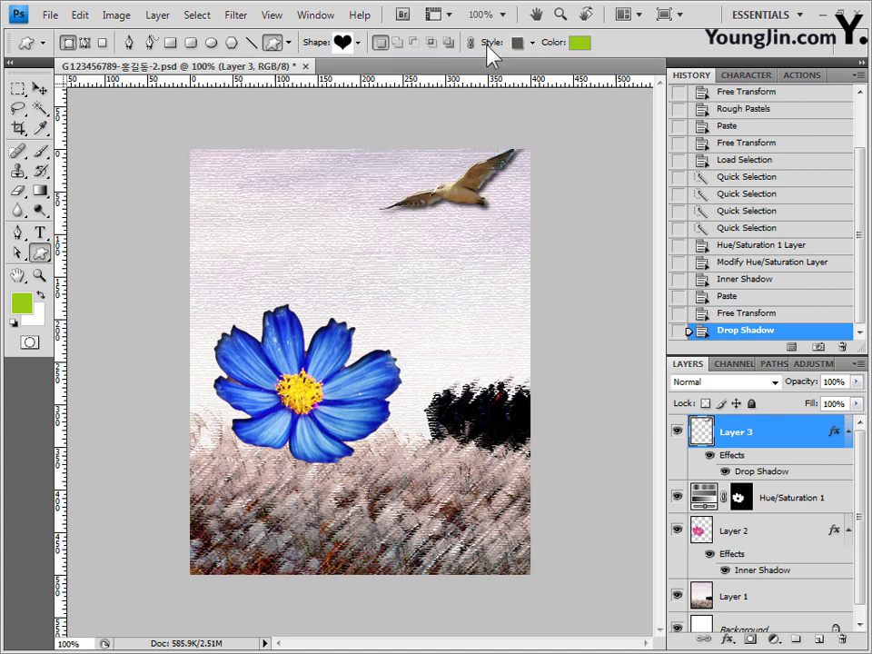
# - Draw a slightly tilted heart on the reeds below the flower, with no style and the color #ffff33
pyautogui.click(533, 43)
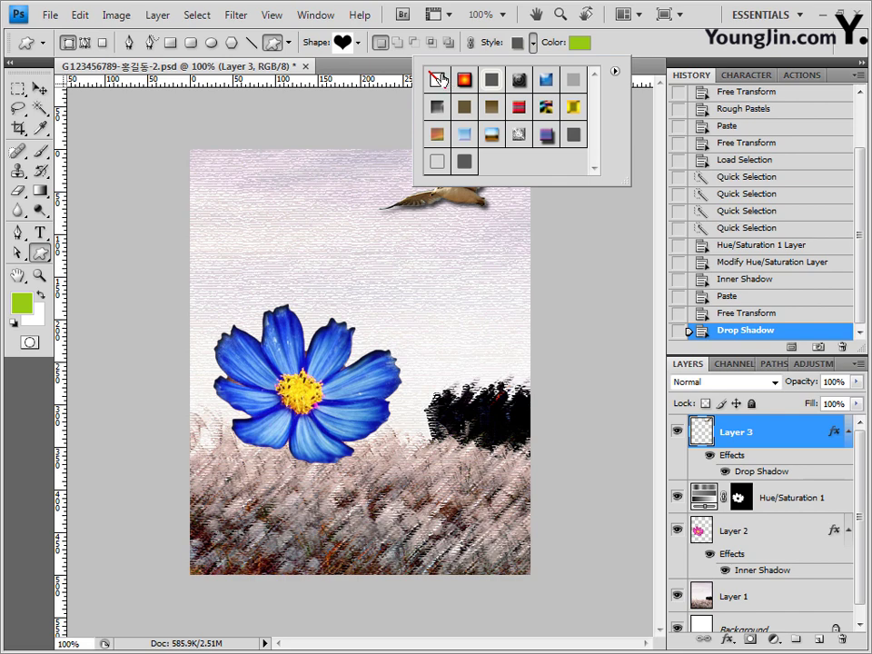
pyautogui.click(579, 42)
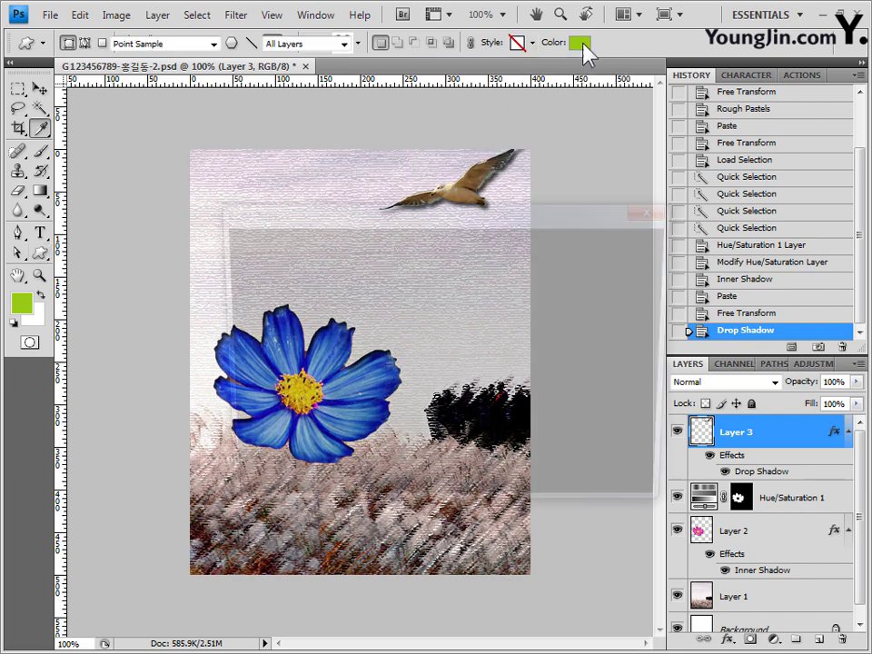
pyautogui.click(399, 253)
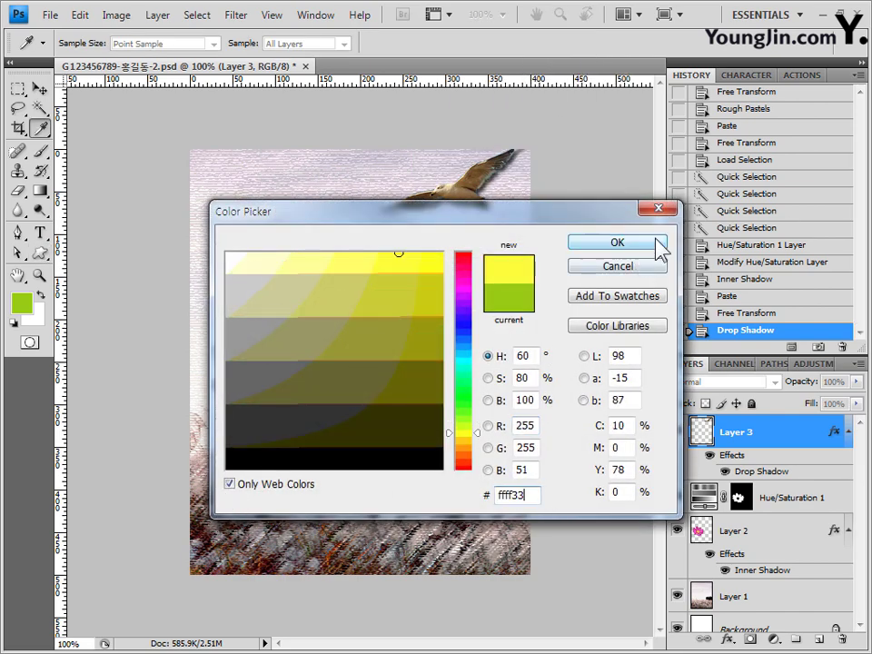
pyautogui.click(654, 245)
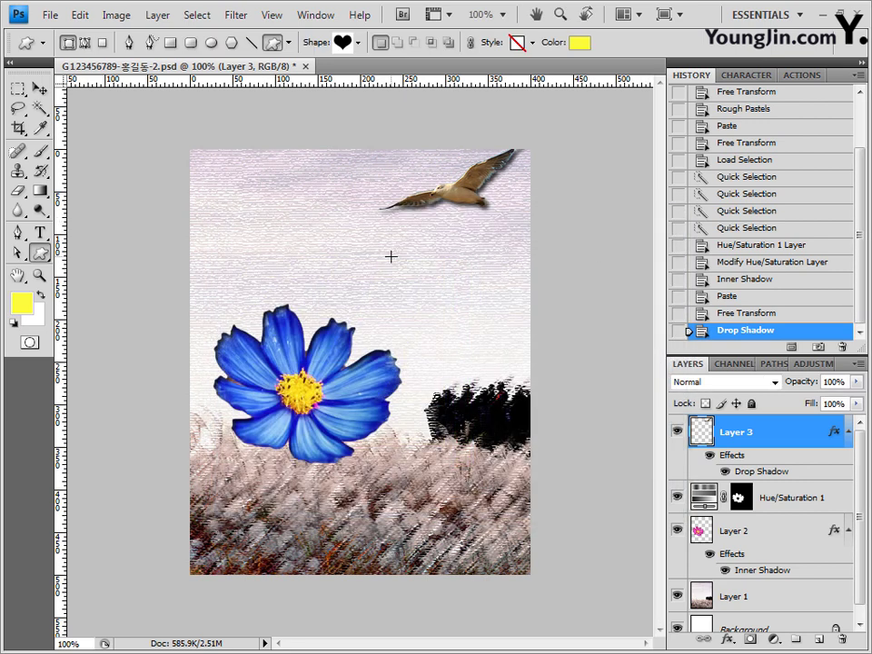
pyautogui.moveTo(221, 481); pyautogui.dragTo(297, 559)
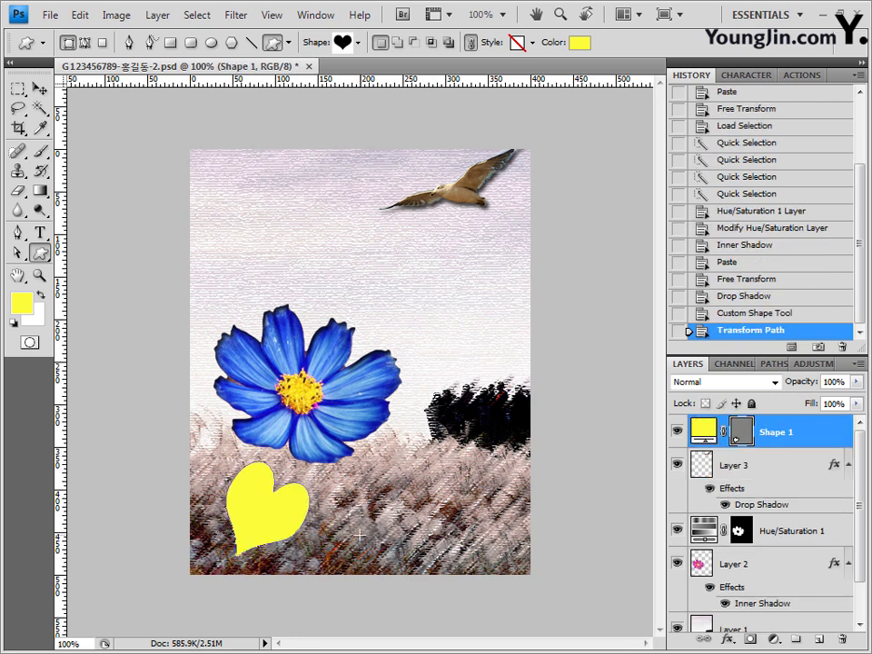
# - Add a Drop Shadow layer style to the yellow heart with Use Global Light turned off
pyautogui.click(727, 639)
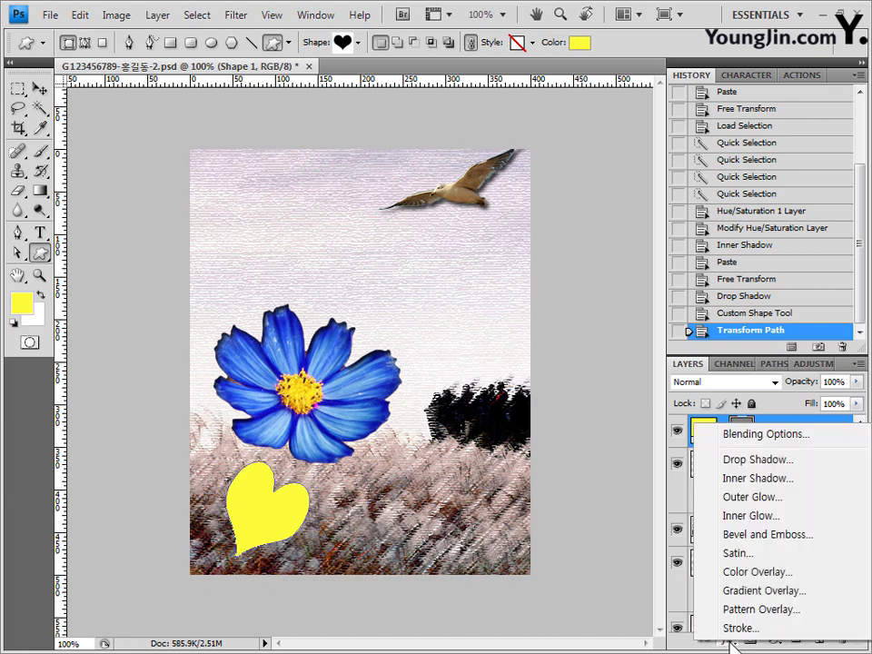
pyautogui.click(771, 461)
pyautogui.click(611, 206)
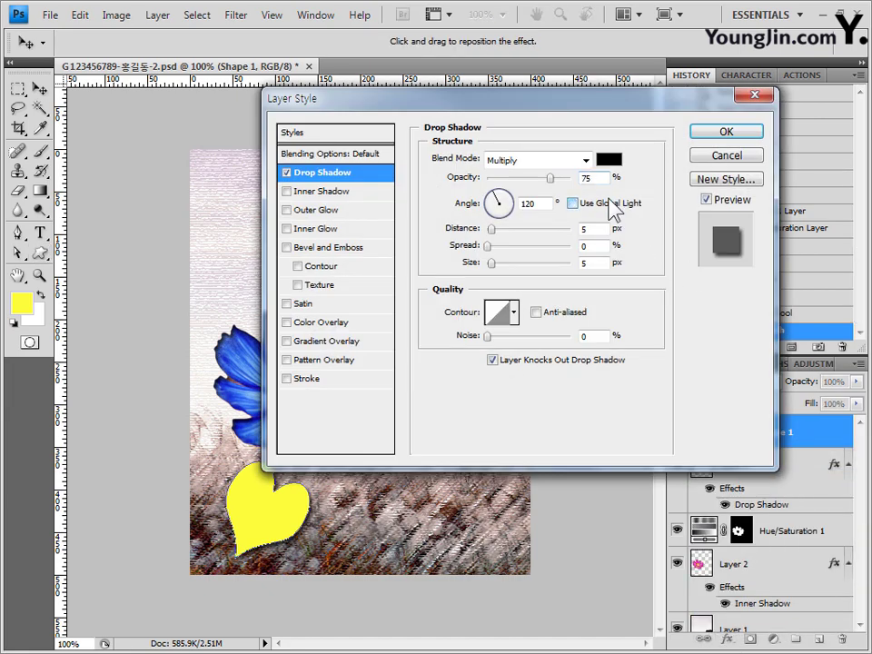
pyautogui.click(722, 132)
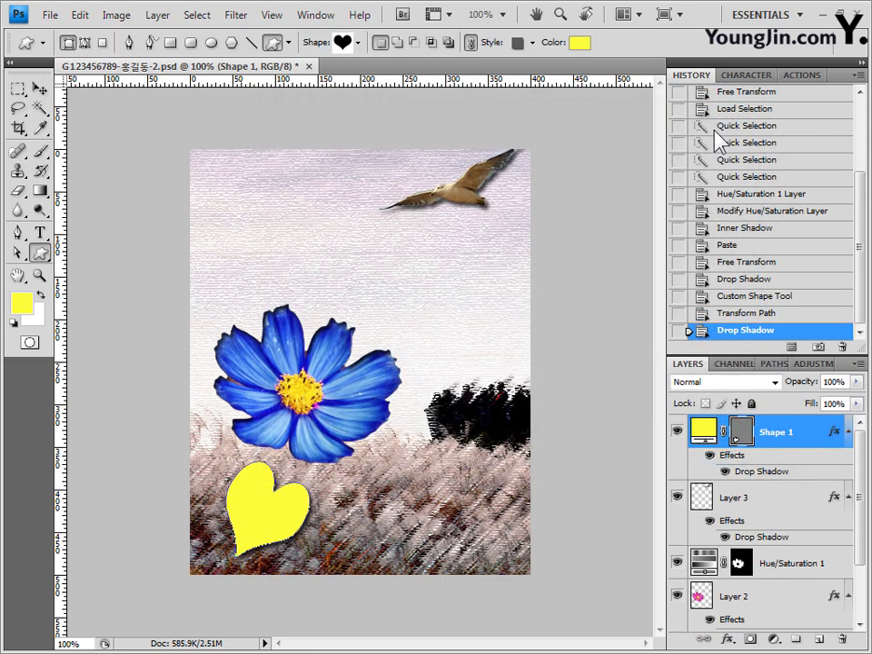
# - Float the document in a window showing the whole canvas and set new shapes to no style with the color #66cccc
pyautogui.moveTo(257, 66); pyautogui.dragTo(274, 100)
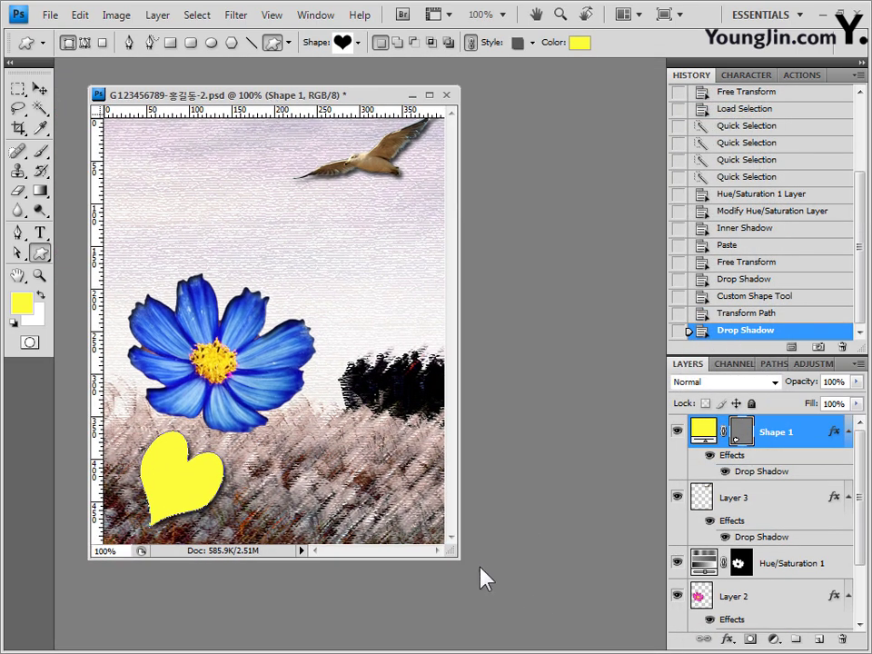
pyautogui.moveTo(463, 562); pyautogui.dragTo(475, 574)
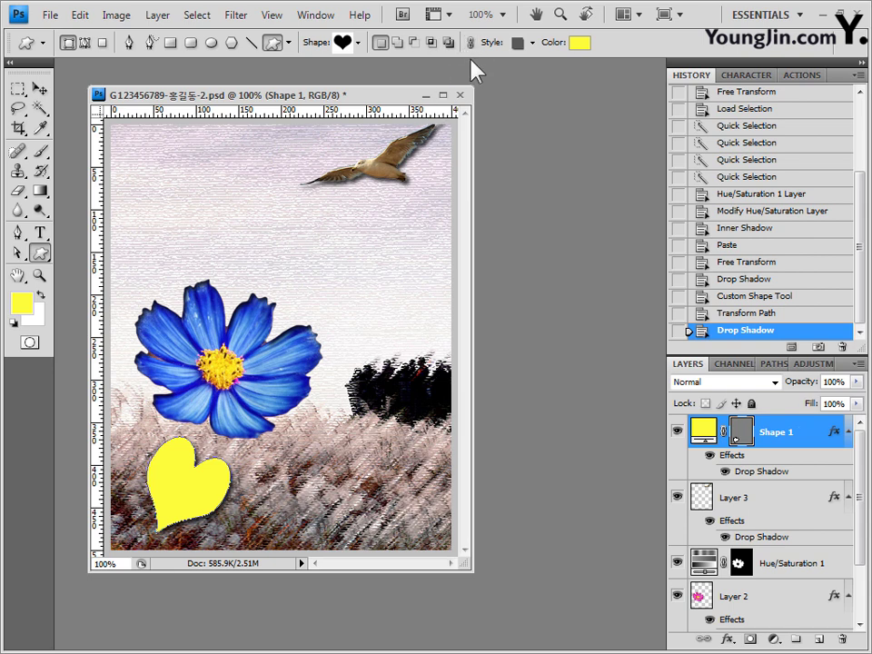
pyautogui.click(532, 43)
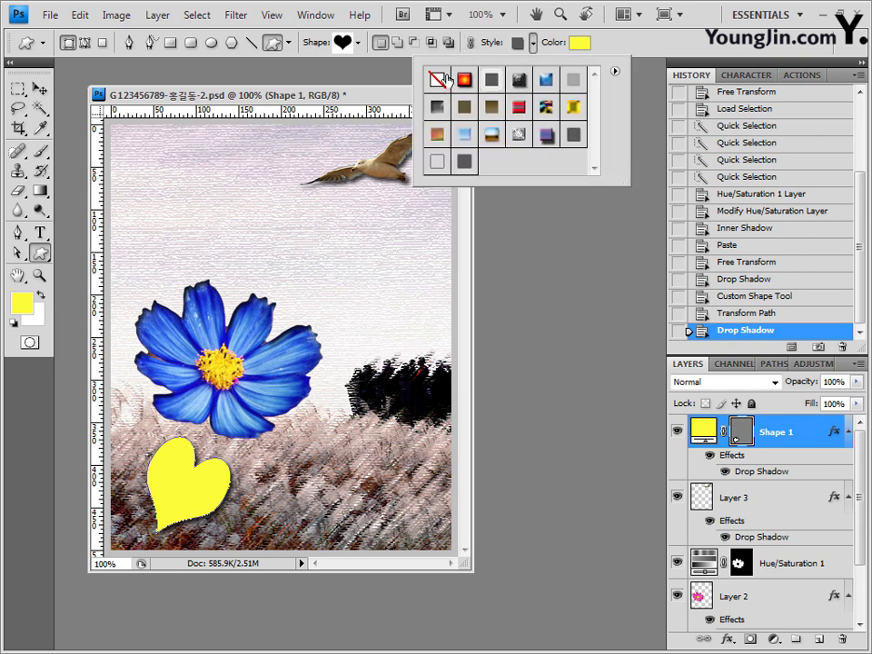
pyautogui.click(441, 79)
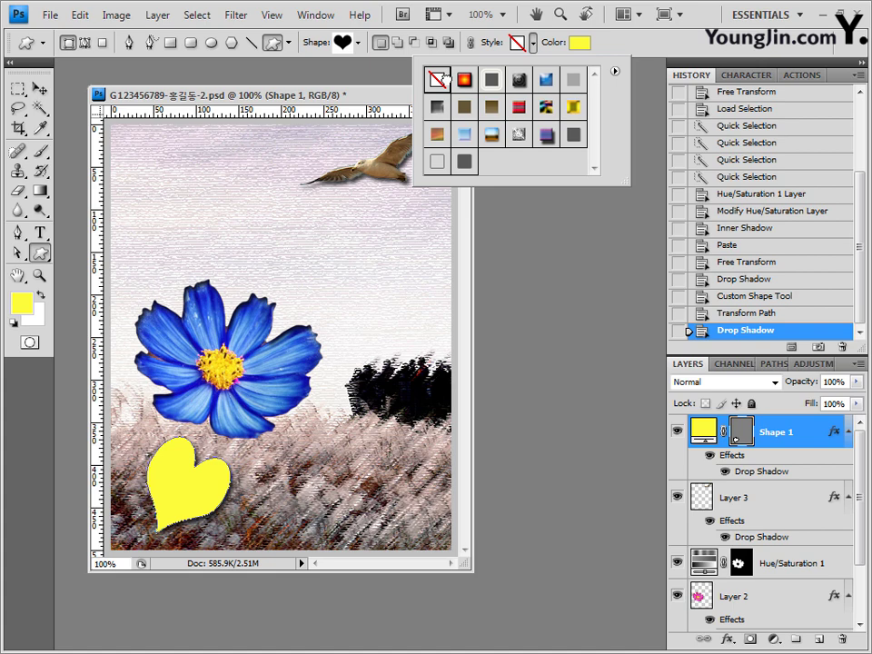
pyautogui.click(578, 43)
pyautogui.moveTo(525, 496); pyautogui.dragTo(450, 491)
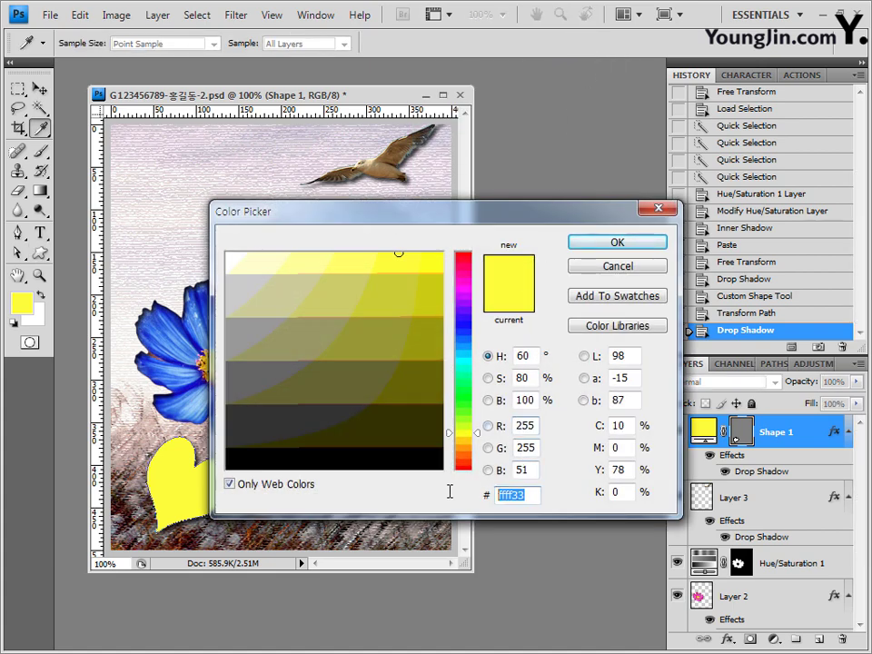
pyautogui.write('66cccc')
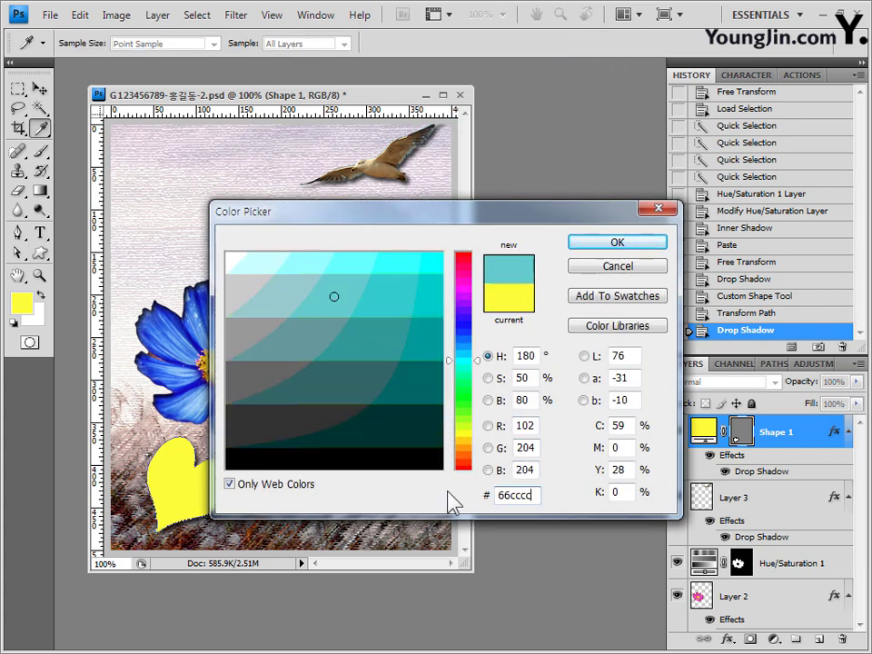
pyautogui.click(624, 241)
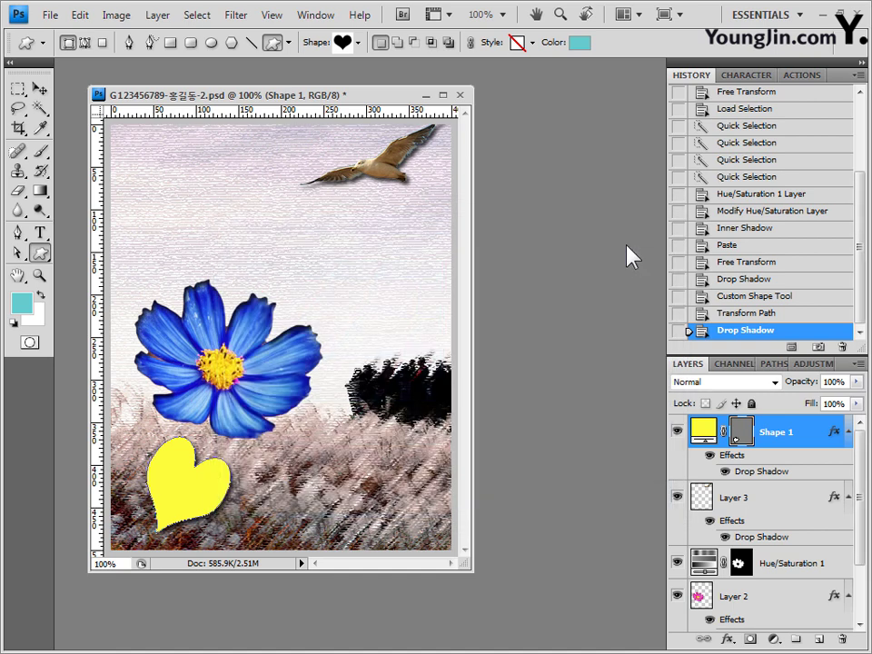
# - Replace the custom shapes with the Nature set and draw a butterfly in the sky at the image's upper-left corner
pyautogui.click(358, 42)
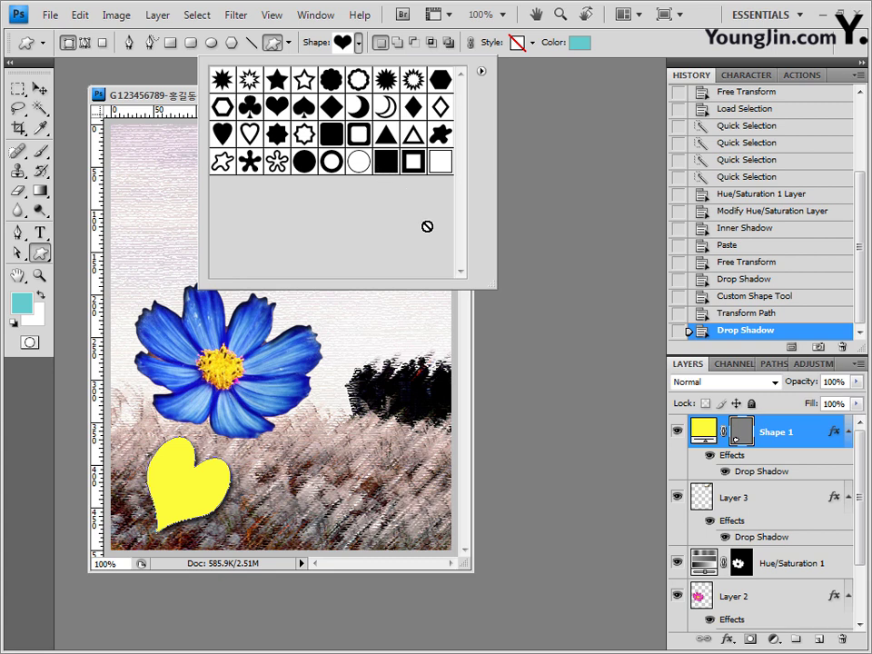
pyautogui.click(481, 71)
pyautogui.click(521, 408)
pyautogui.click(414, 265)
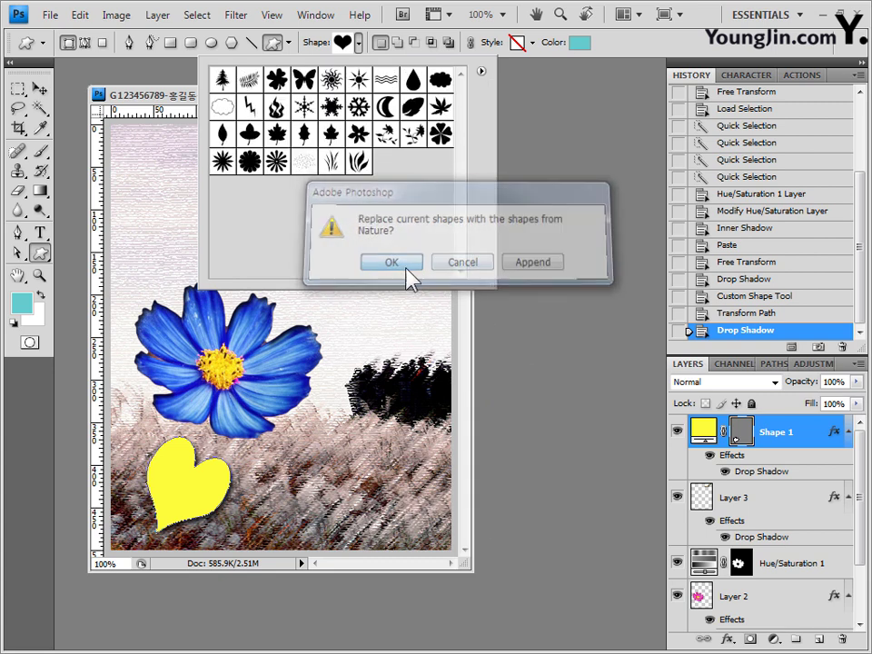
pyautogui.click(304, 80)
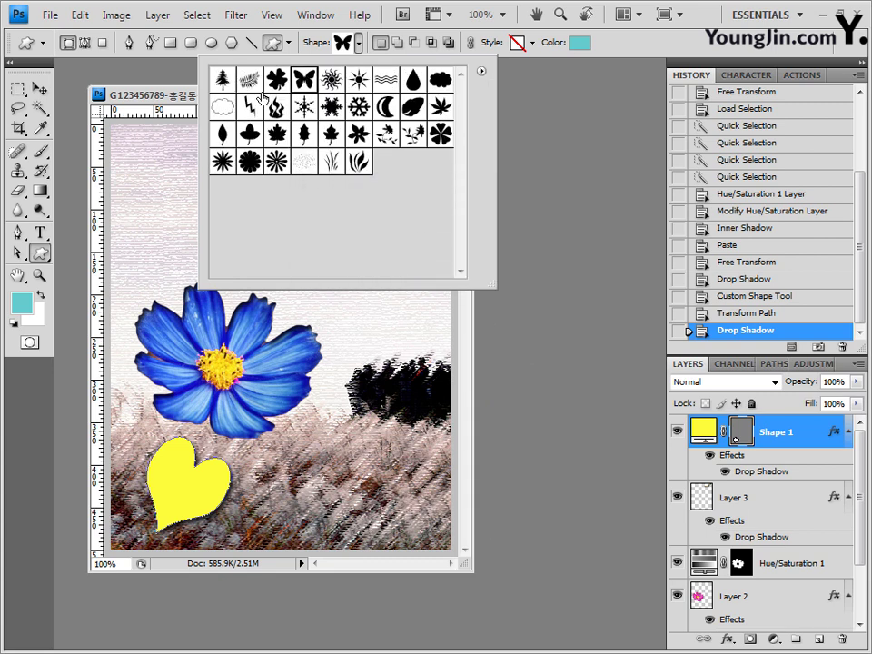
pyautogui.click(142, 206)
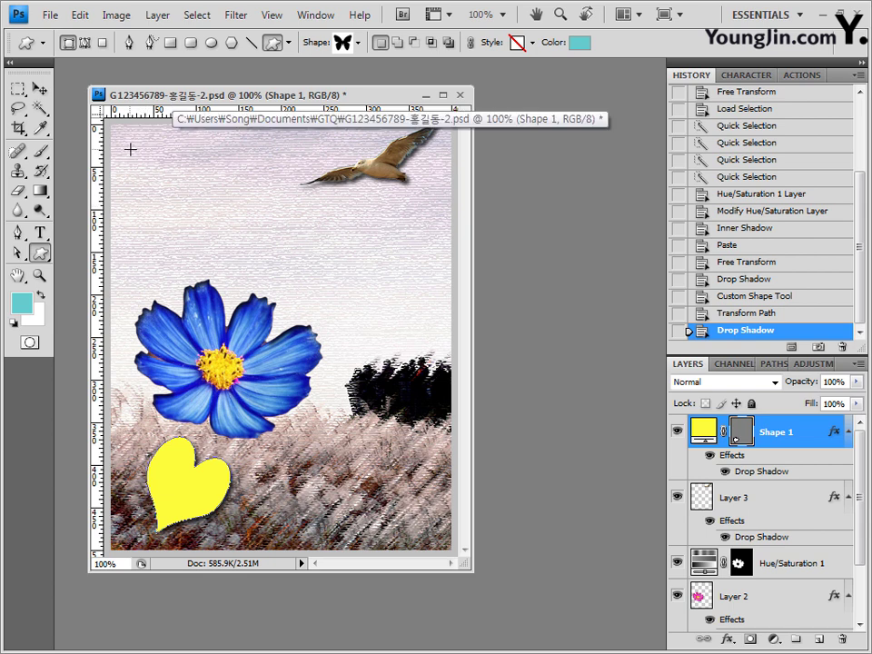
pyautogui.moveTo(130, 149); pyautogui.dragTo(210, 238)
# - Rotate and enlarge the butterfly, placing it so one wing extends past the canvas's upper edge
pyautogui.hotkey('ctrl', 't')
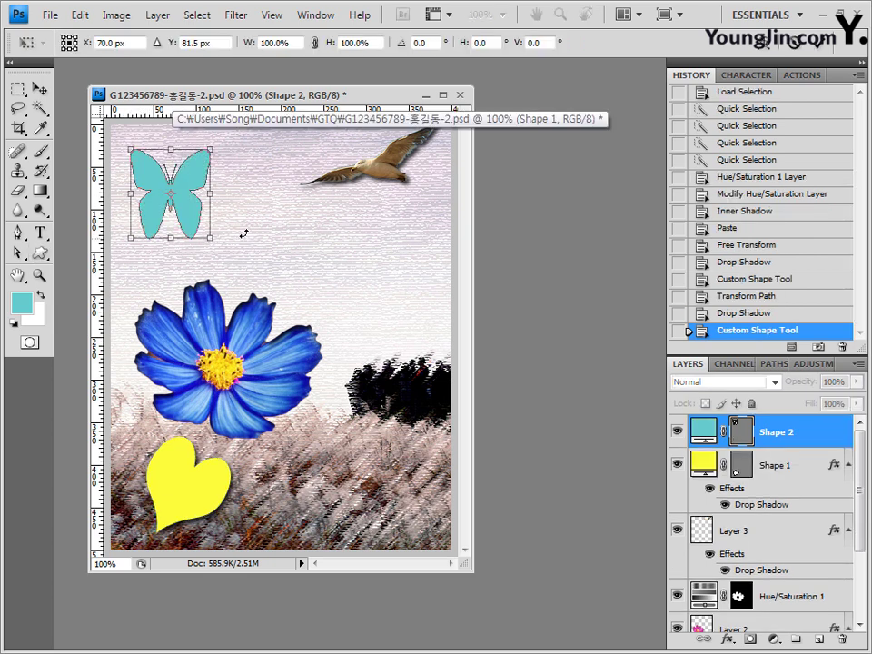
pyautogui.moveTo(235, 154); pyautogui.dragTo(204, 289)
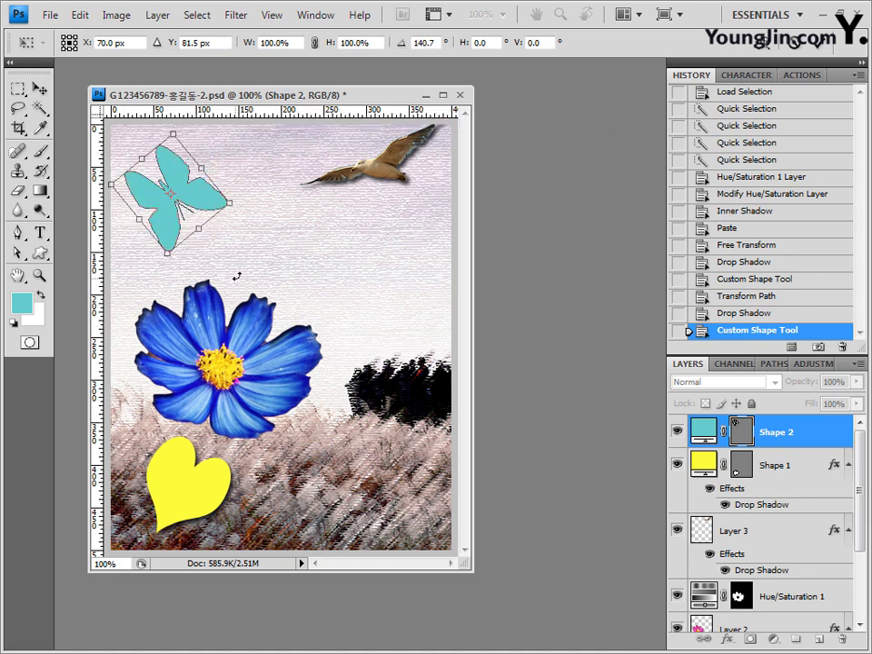
pyautogui.press('Return')
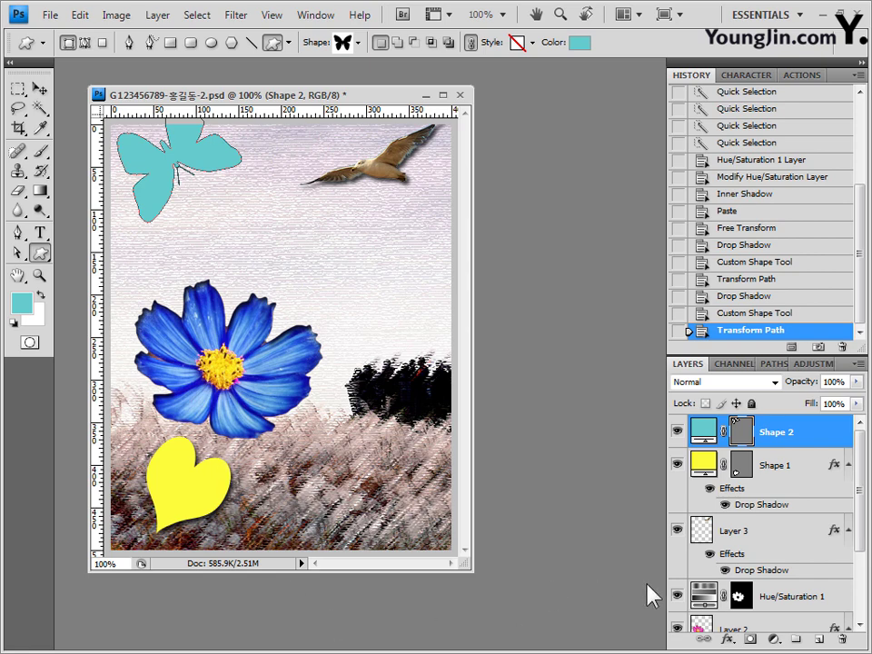
# - Add a Bevel and Emboss layer style to the butterfly with Inner Bevel and Use Global Light turned off
pyautogui.click(726, 639)
pyautogui.click(785, 542)
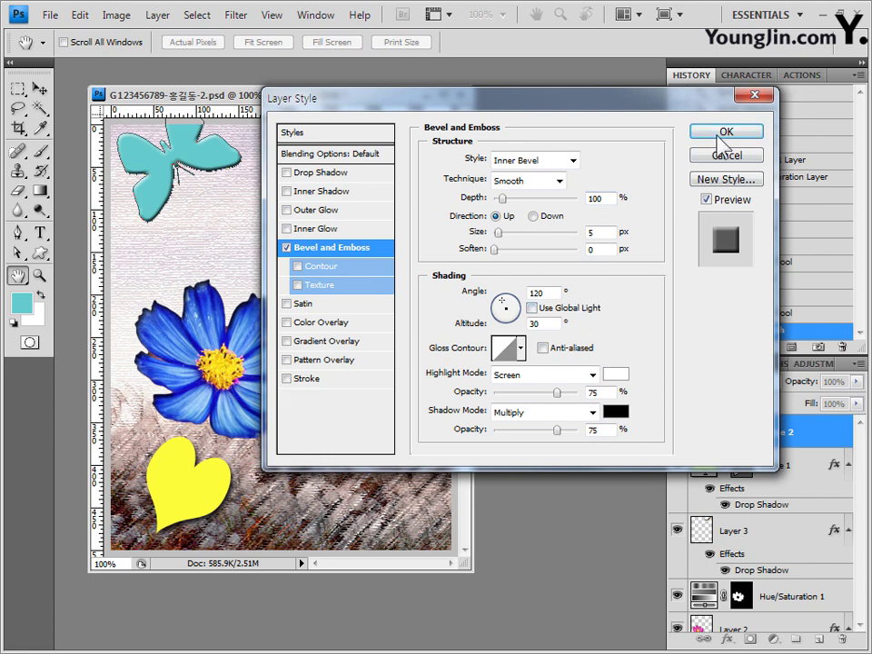
pyautogui.click(727, 133)
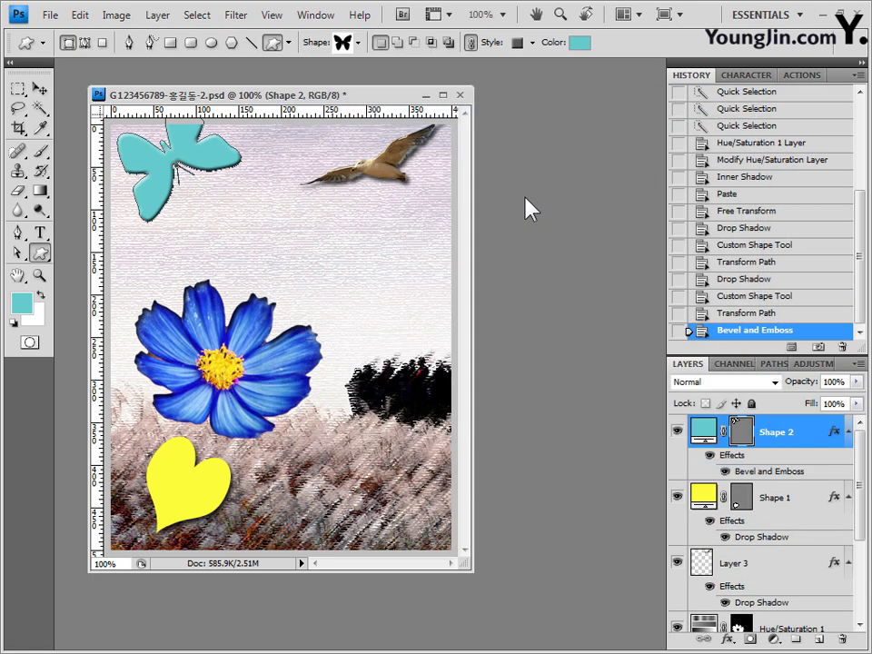
# - Set the Type tool's font to Times New Roman with the Regular style
pyautogui.click(40, 238)
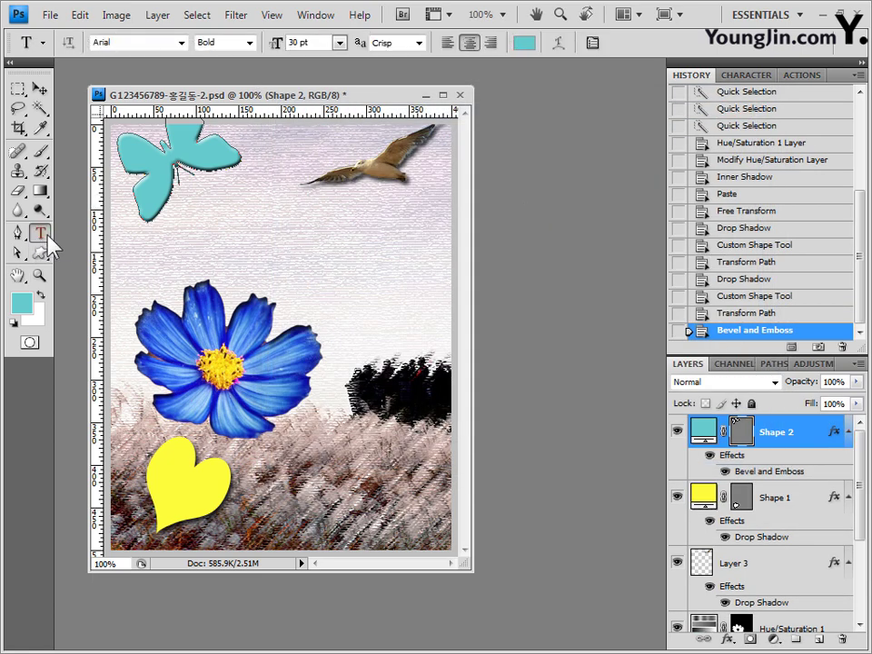
pyautogui.click(182, 44)
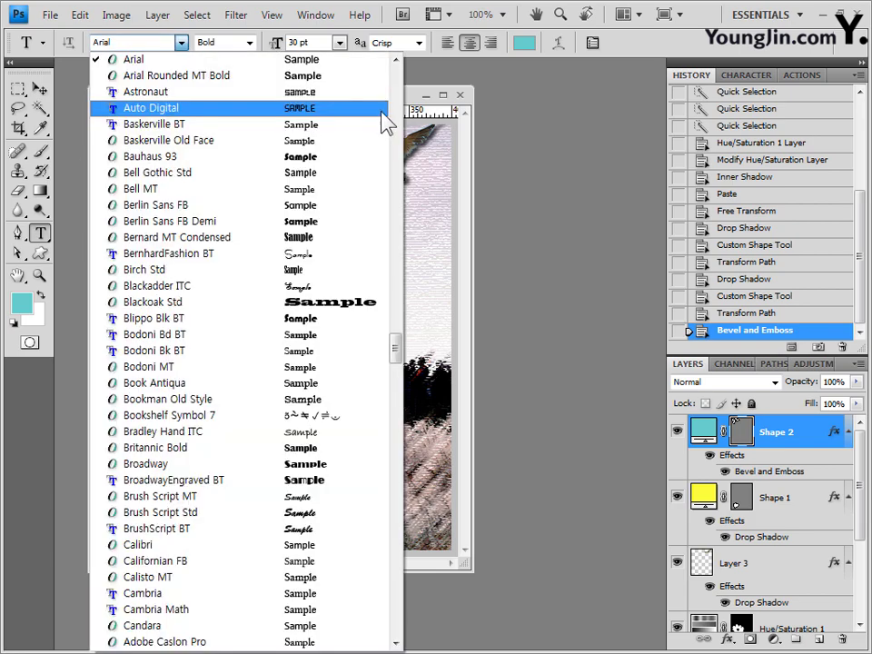
pyautogui.scroll(-20, 389, 409)
pyautogui.moveTo(388, 490); pyautogui.dragTo(408, 567)
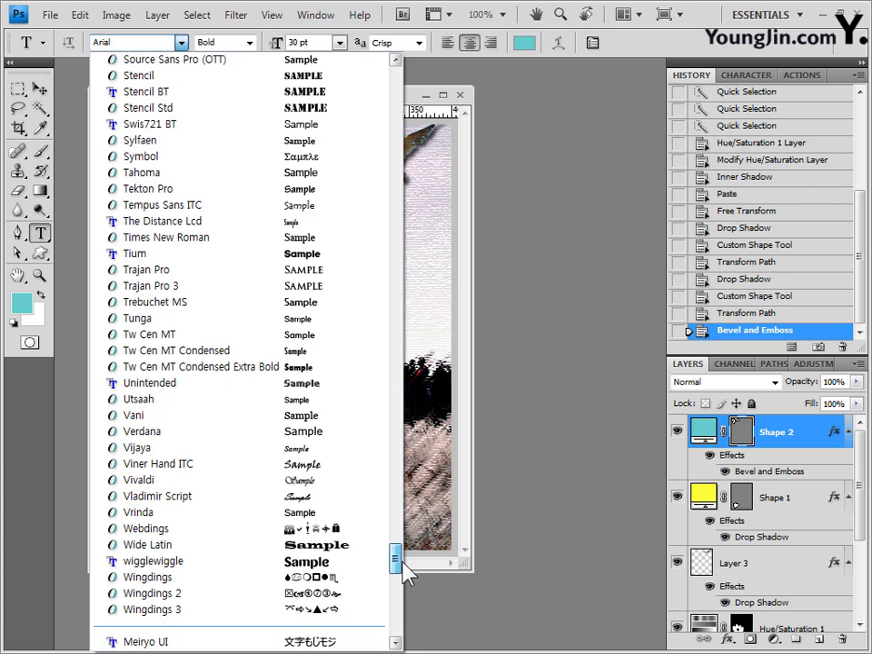
pyautogui.click(166, 236)
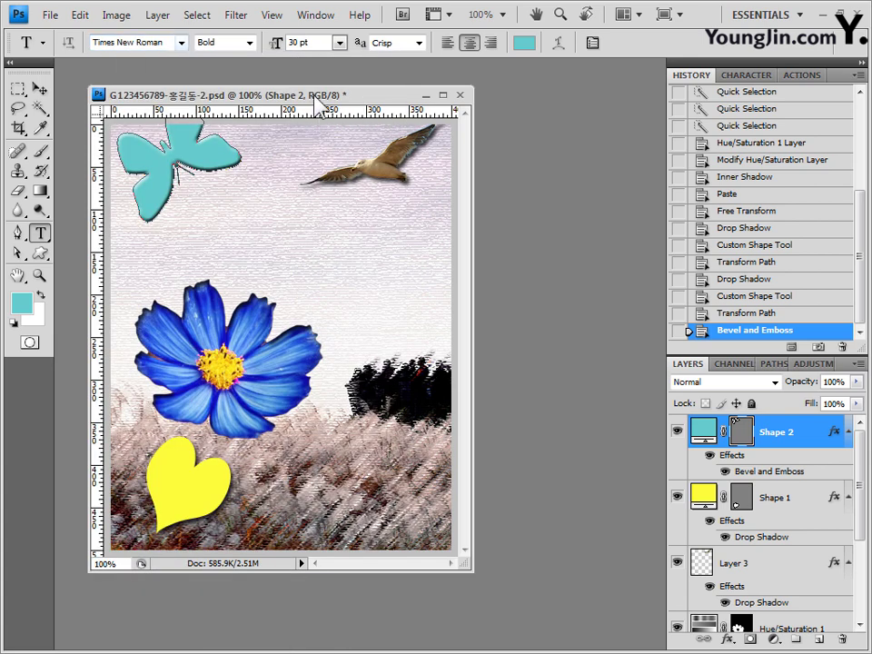
pyautogui.click(249, 44)
pyautogui.click(260, 62)
# - Set the font size to 45 pt and enter the text "One good Day" above the blue flower
pyautogui.click(317, 42)
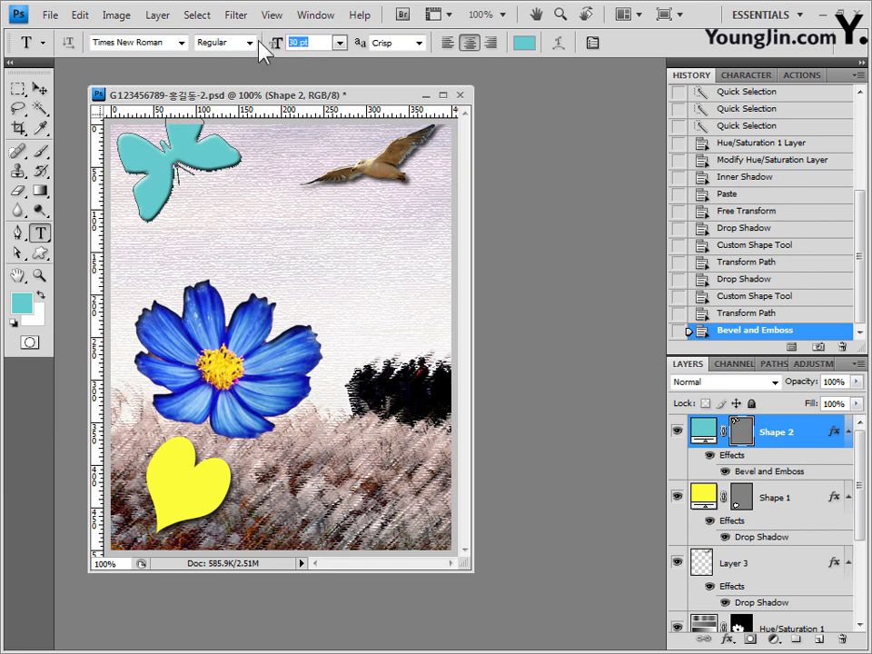
pyautogui.write('45')
pyautogui.press('Return')
pyautogui.click(221, 253)
pyautogui.write('One good Day')
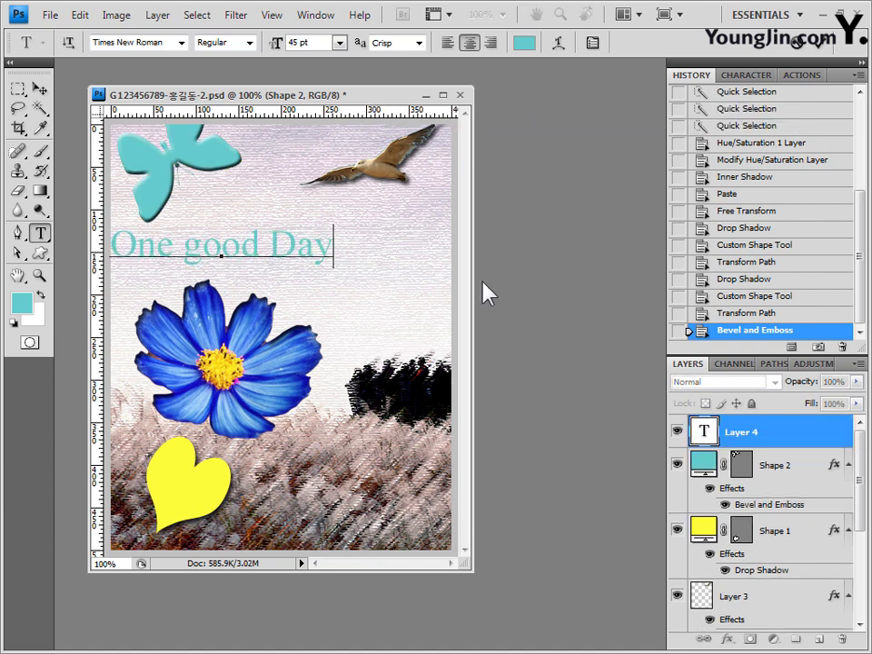
# - Left-align the "One good Day" text and commit the text layer
pyautogui.click(448, 43)
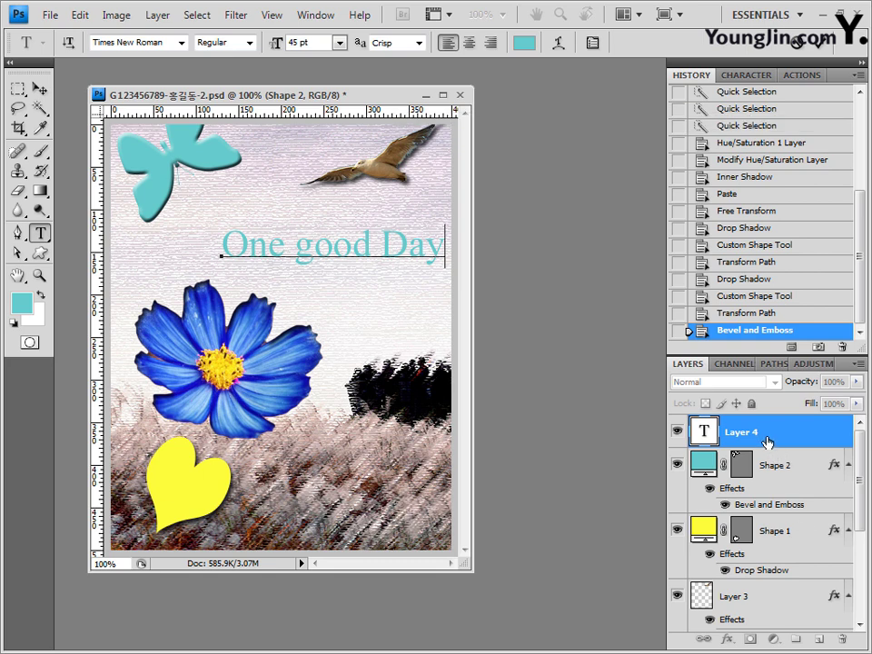
pyautogui.click(776, 432)
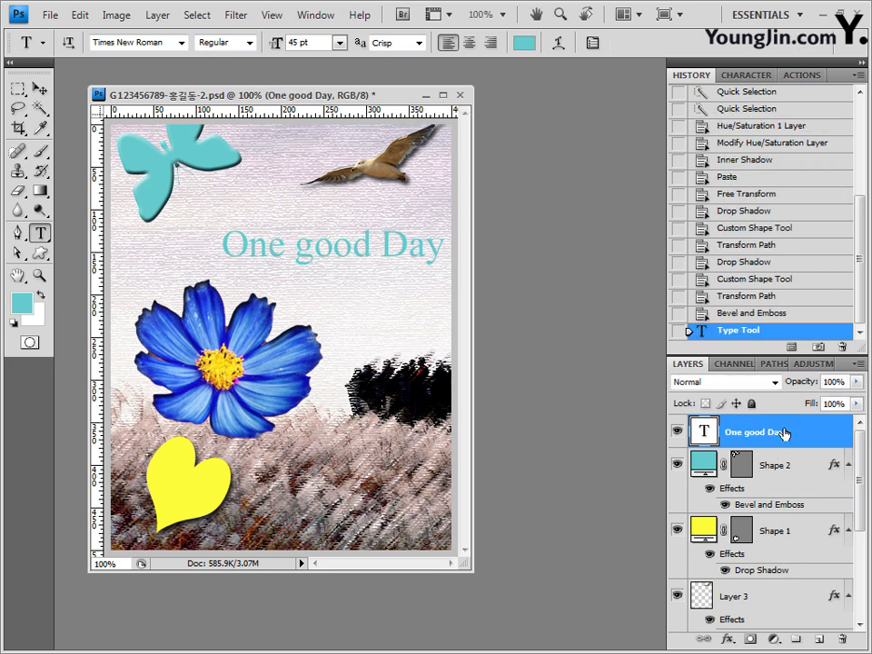
# - Add a Gradient Overlay layer style to the "One good Day" text, starting from the Black, White gradient preset
pyautogui.click(729, 639)
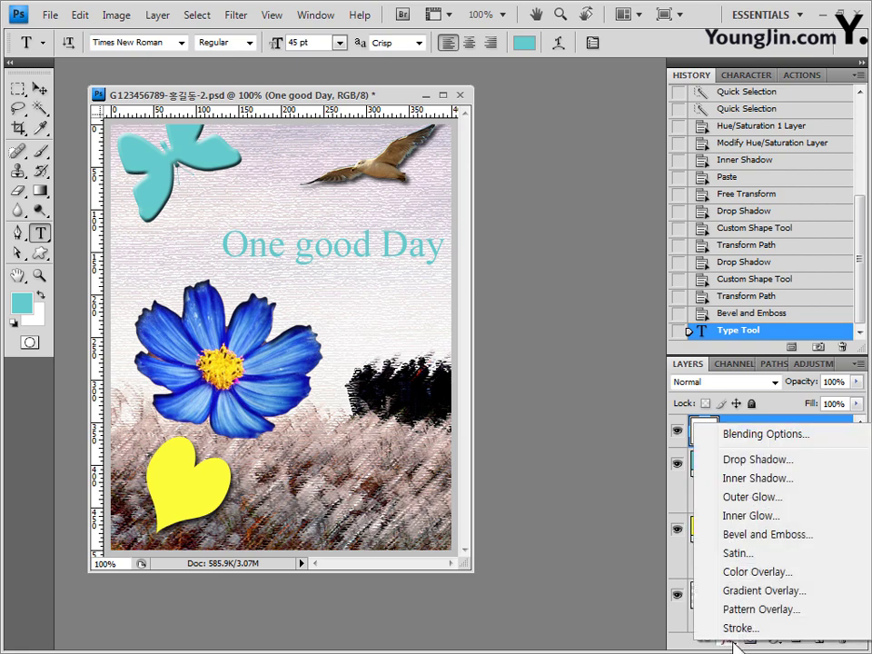
pyautogui.click(741, 592)
pyautogui.moveTo(583, 101); pyautogui.dragTo(535, 126)
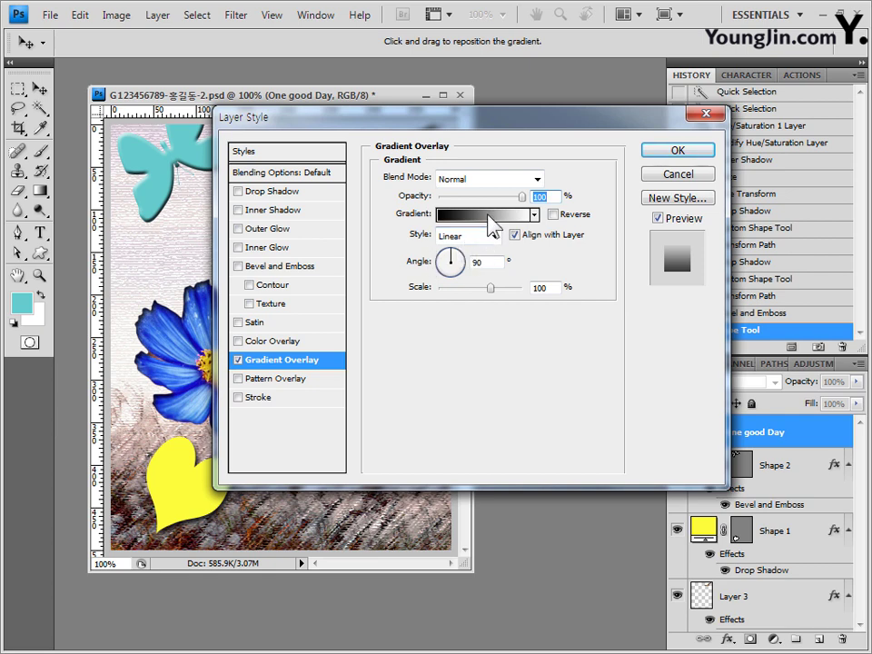
pyautogui.click(488, 216)
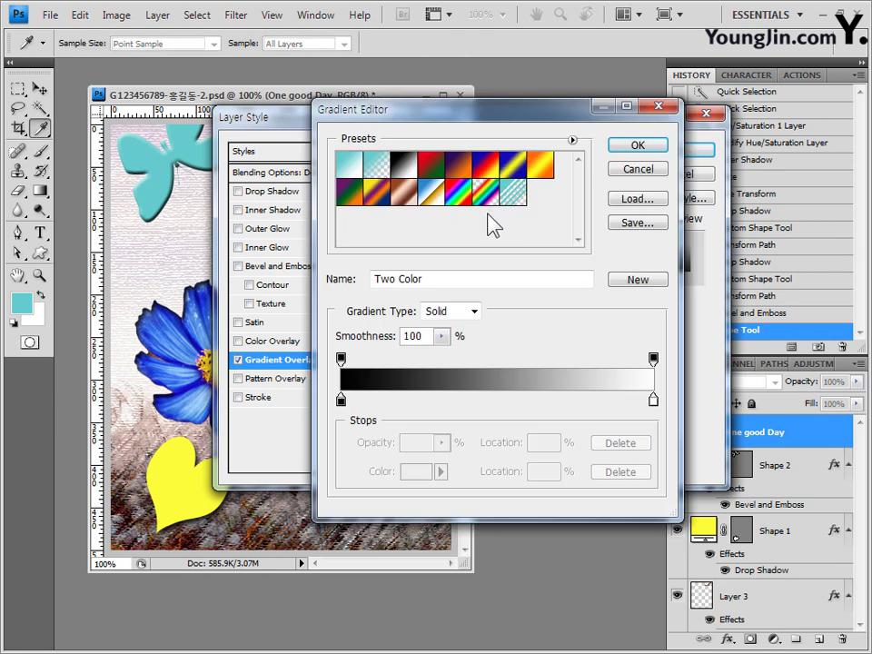
pyautogui.click(409, 175)
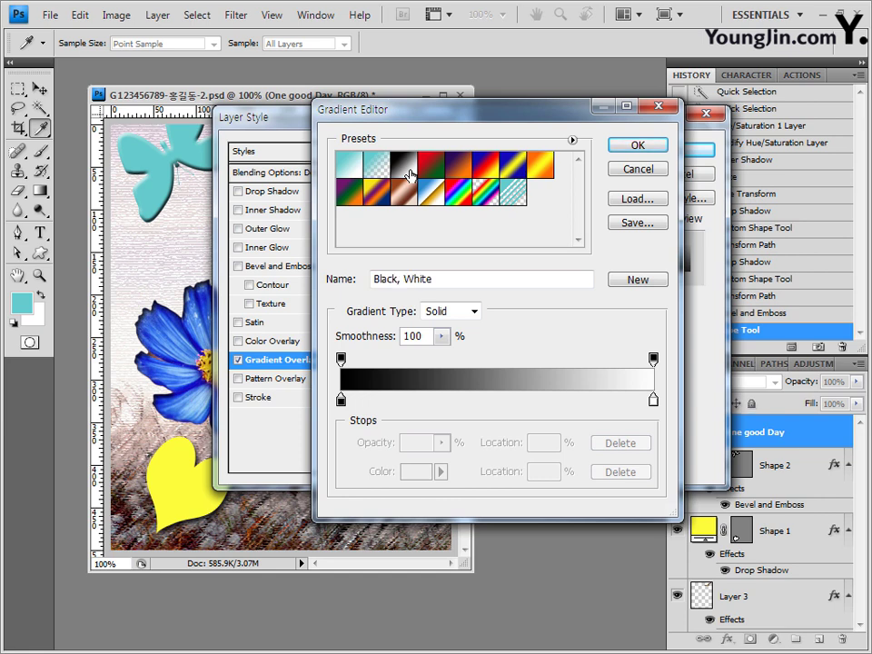
# - Set the color of the gradient's starting stop at location 0% to ff6699
pyautogui.doubleClick(341, 400)
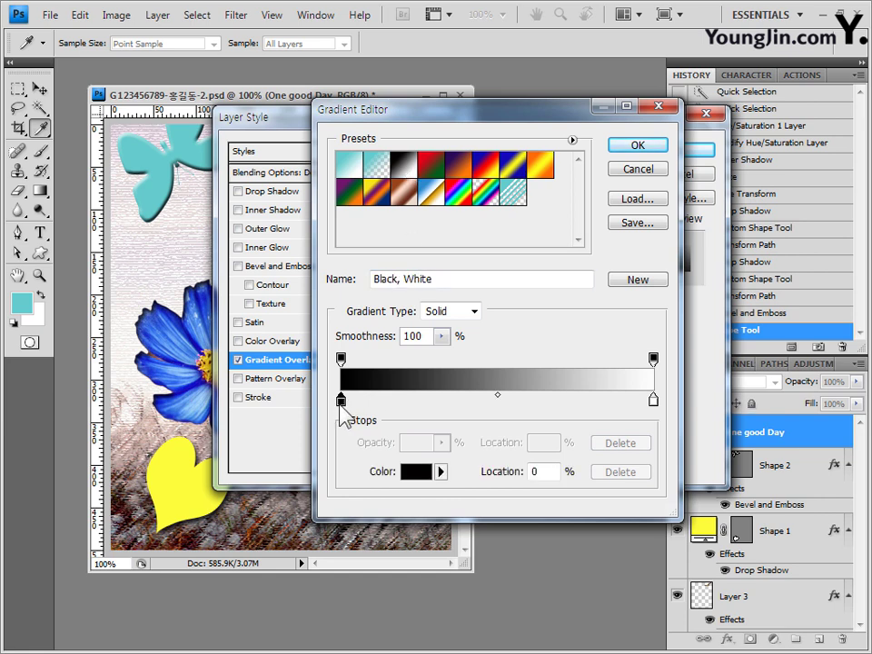
pyautogui.click(518, 495)
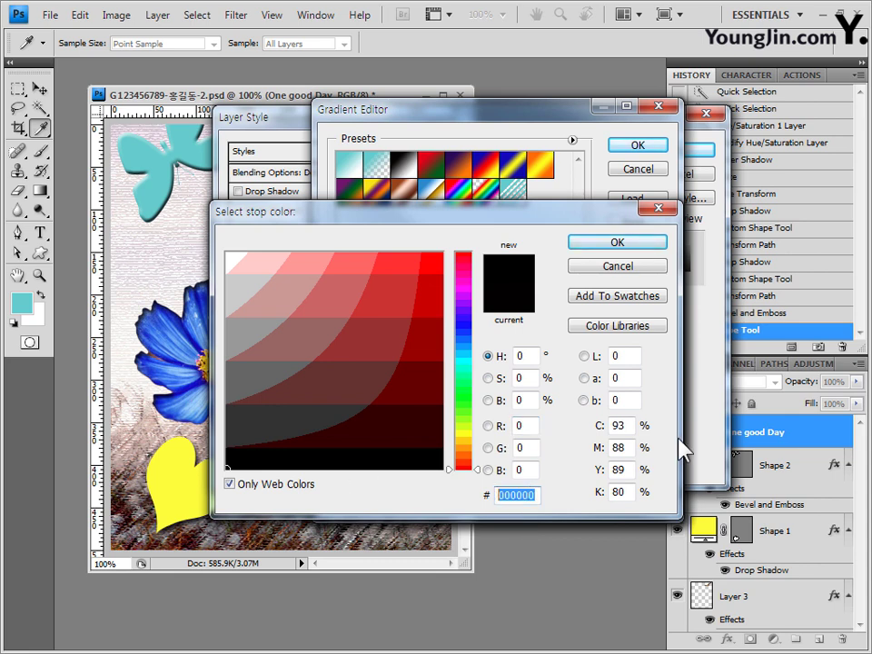
pyautogui.write('ff6699')
pyautogui.click(640, 244)
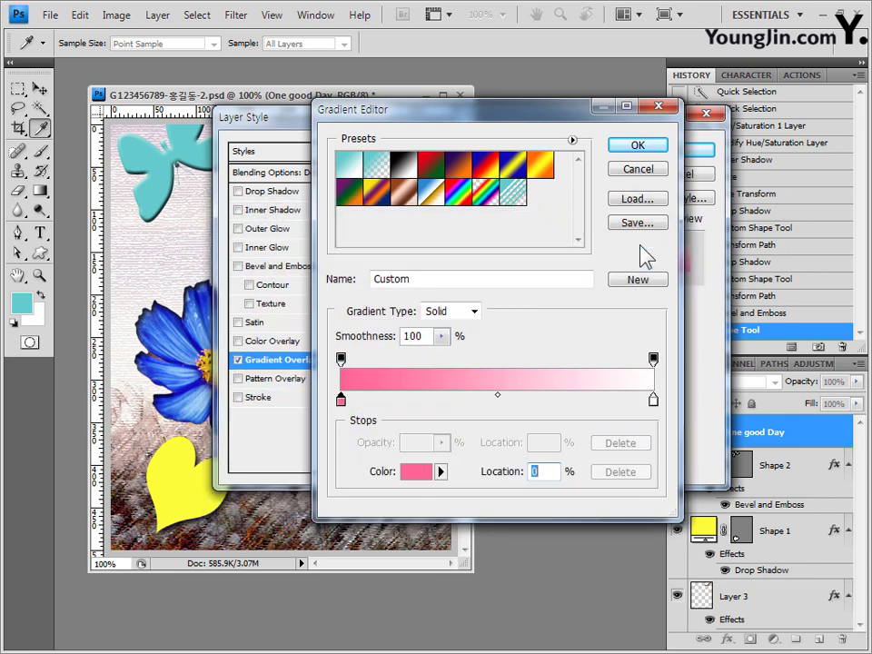
# - Set the end colour stop of the text's gradient overlay to 66cc00 and accept the edited gradient
pyautogui.click(653, 400)
pyautogui.doubleClick(653, 401)
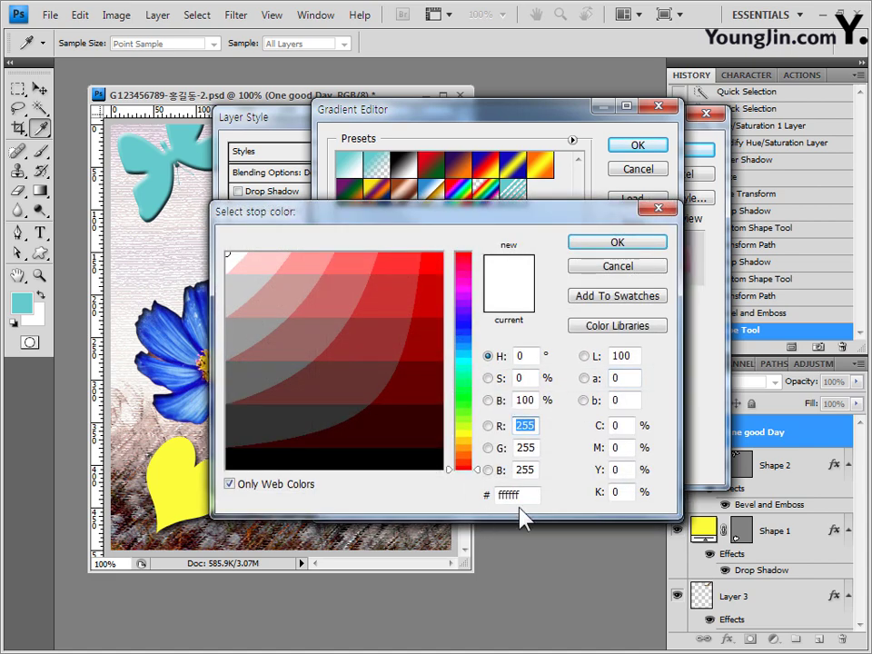
pyautogui.click(513, 495)
pyautogui.write('66cc00')
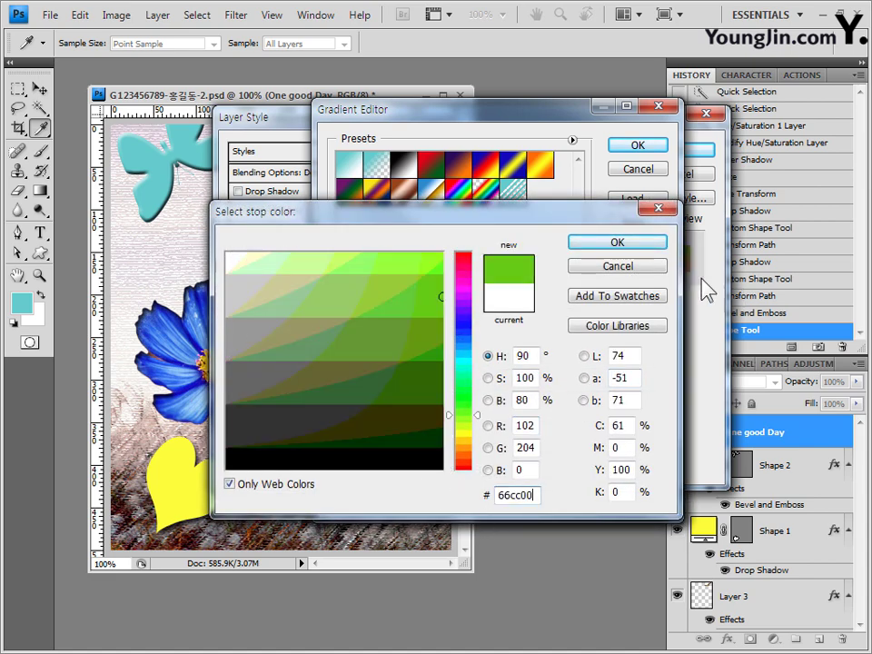
pyautogui.click(628, 244)
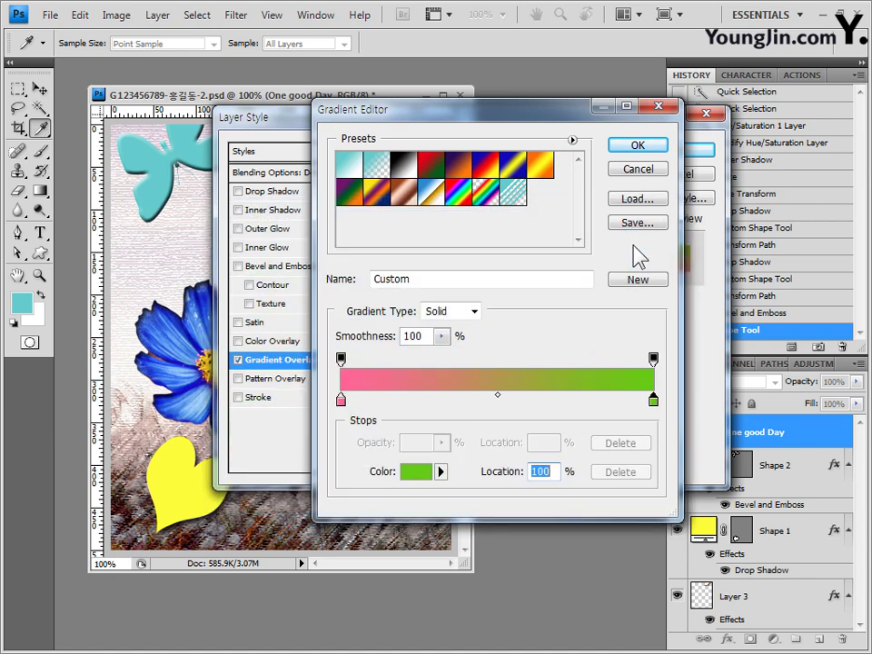
pyautogui.click(638, 148)
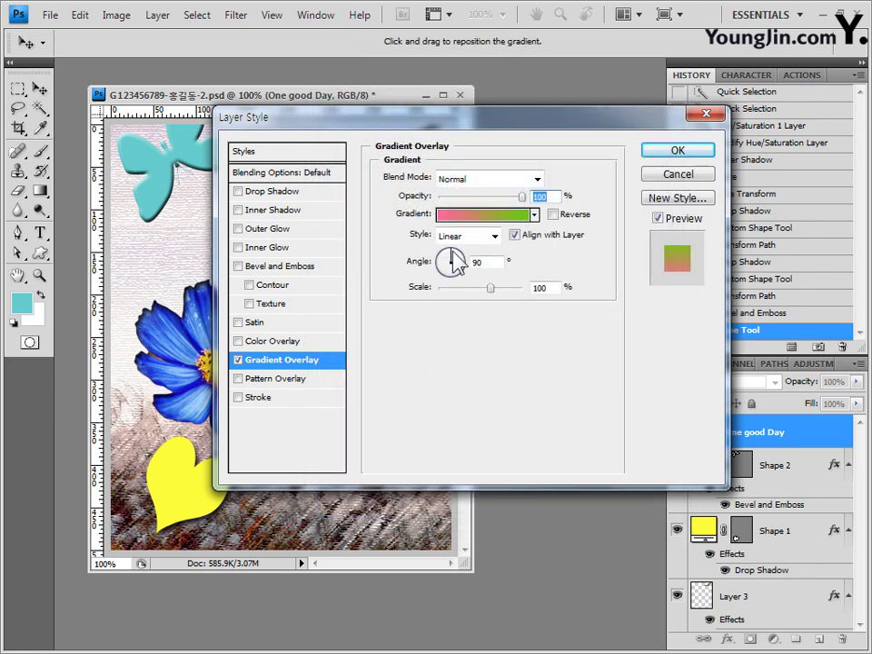
# - Add a 2 px stroke in colour ccff99 to the One good Day text layer and apply the layer style
pyautogui.click(264, 398)
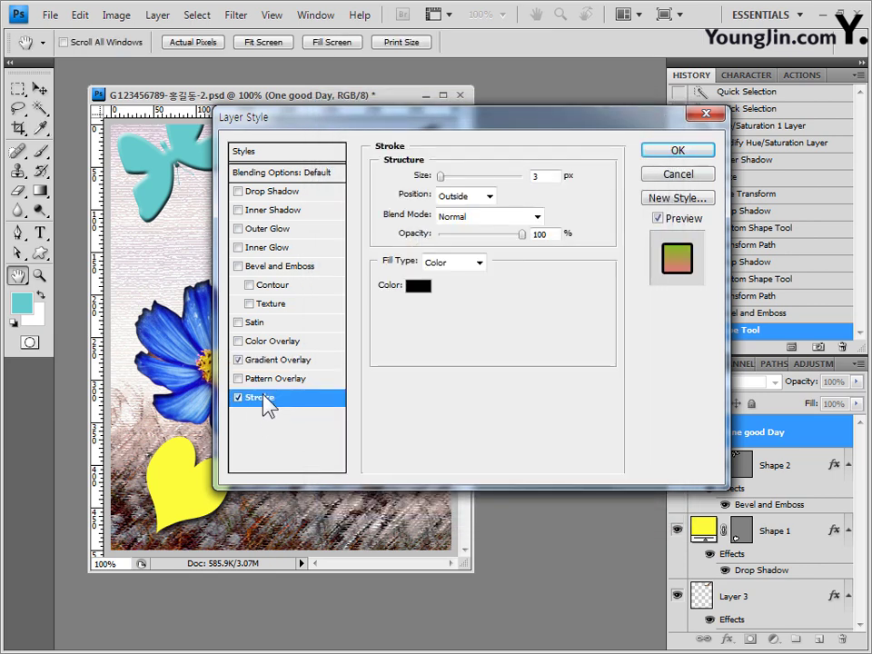
pyautogui.doubleClick(553, 177)
pyautogui.write('2')
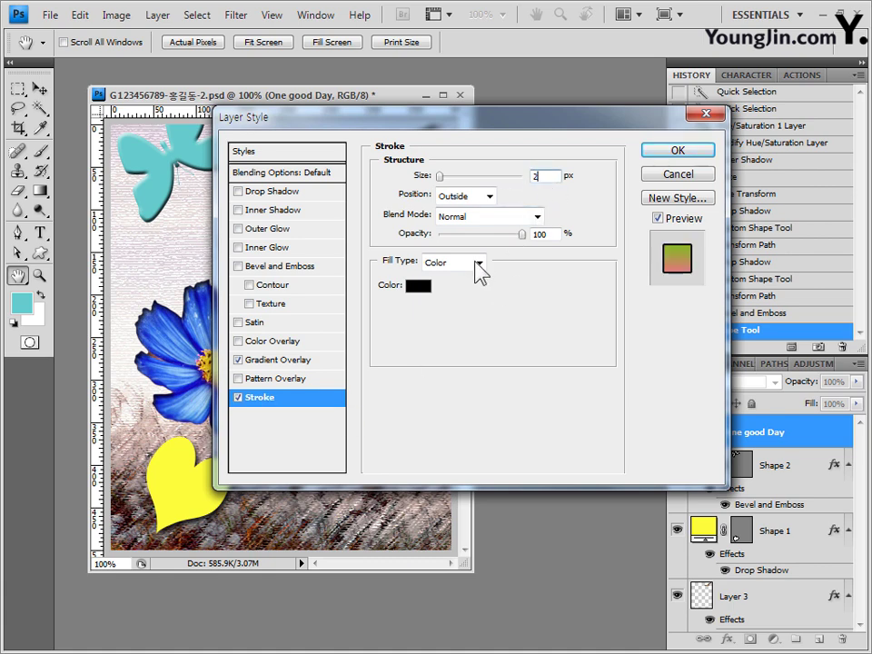
pyautogui.click(418, 290)
pyautogui.write('ccff99')
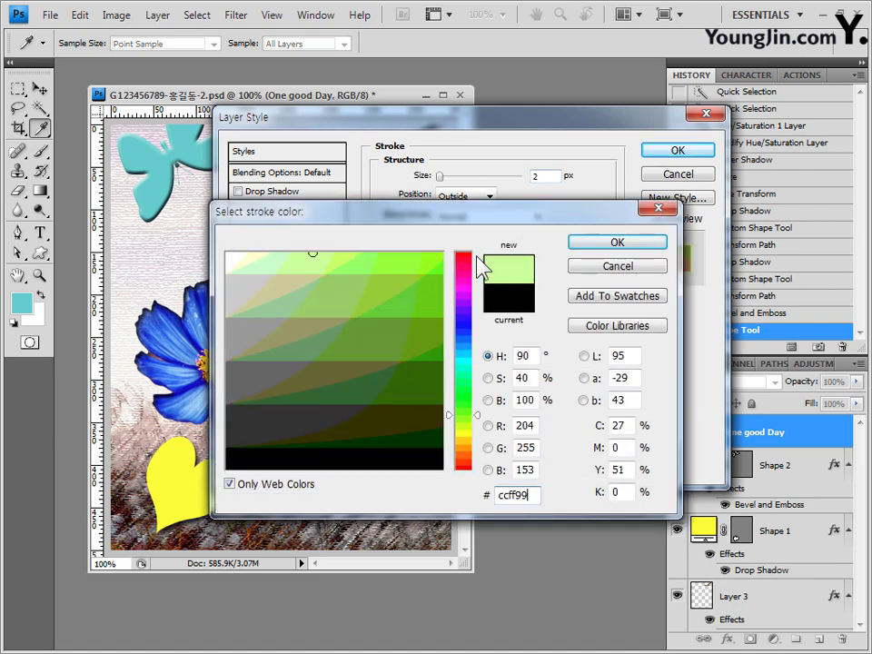
pyautogui.click(669, 252)
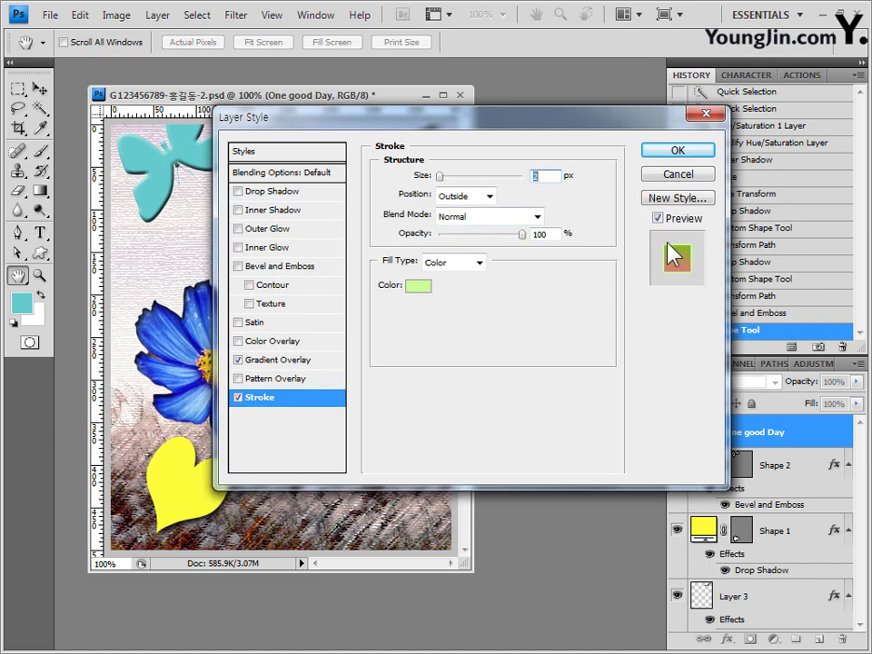
pyautogui.click(682, 151)
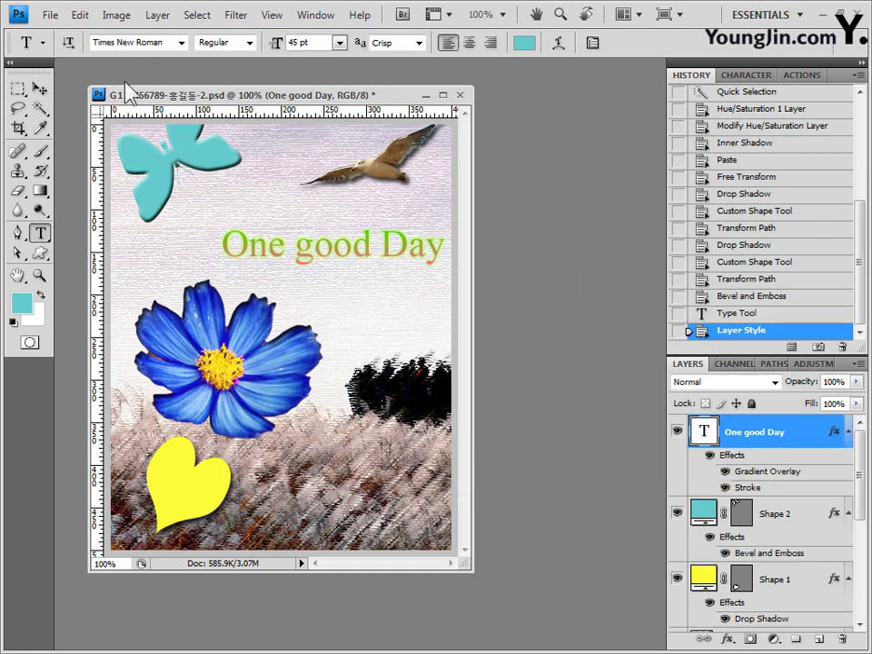
# - Warp the One good Day text with the Bulge style and move it slightly left, above the flower
pyautogui.click(561, 50)
pyautogui.moveTo(546, 209); pyautogui.dragTo(556, 317)
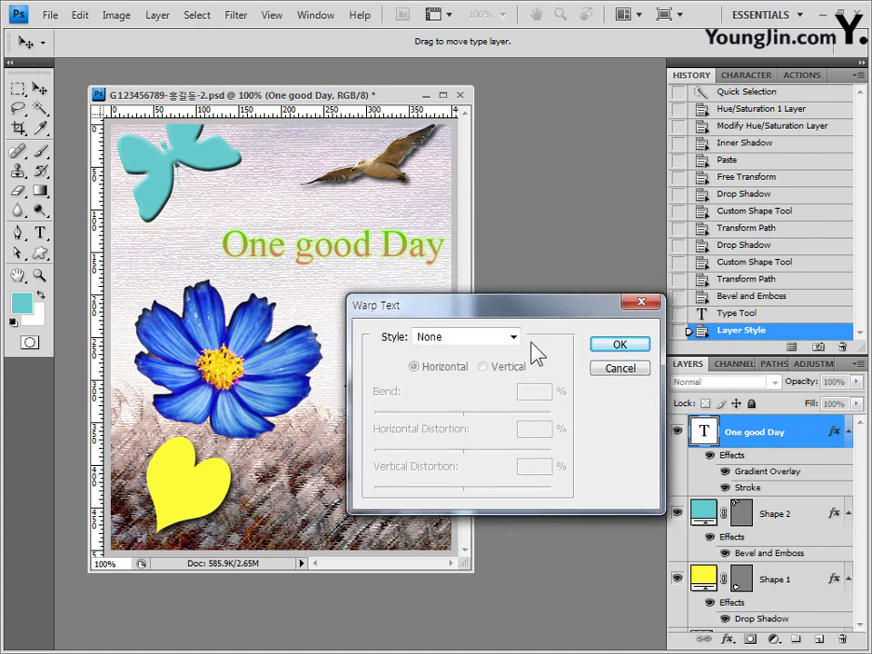
pyautogui.click(513, 337)
pyautogui.click(487, 448)
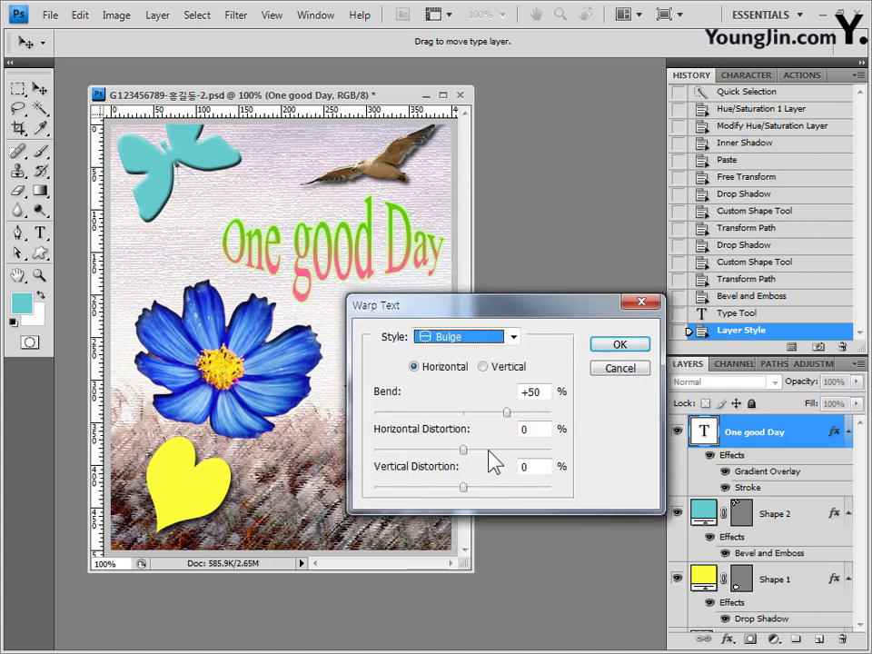
pyautogui.click(636, 343)
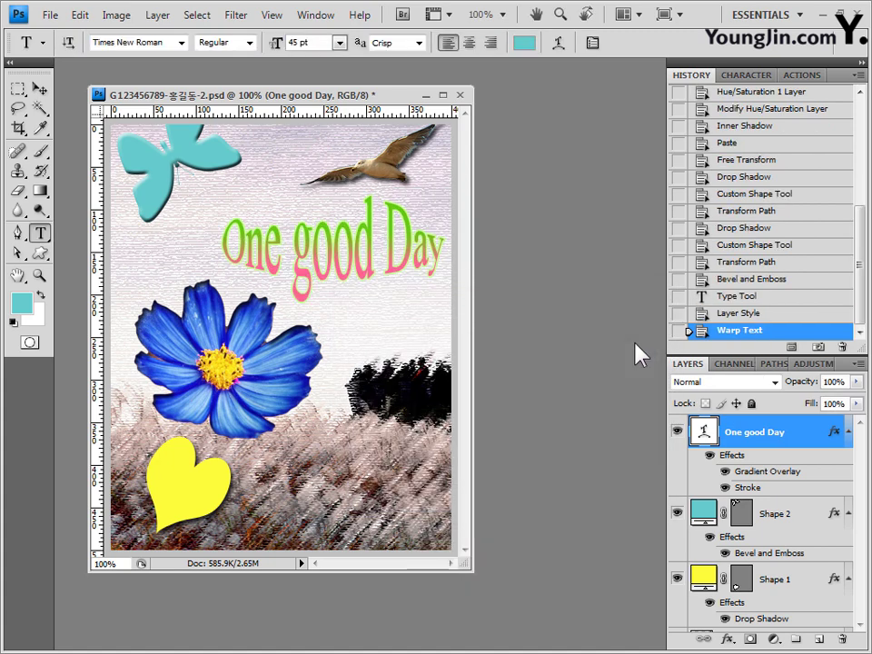
pyautogui.click(39, 88)
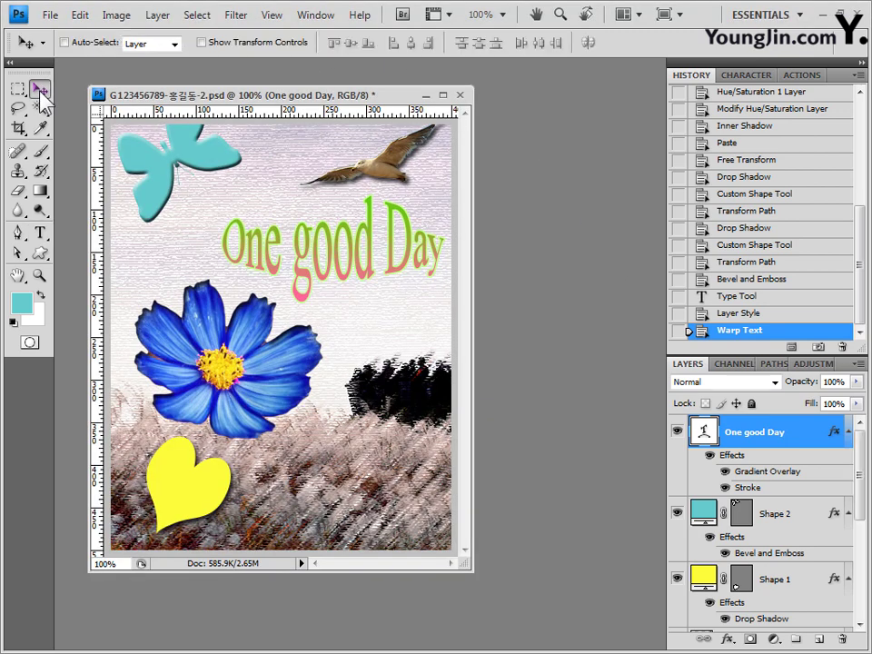
pyautogui.moveTo(406, 264); pyautogui.dragTo(388, 261)
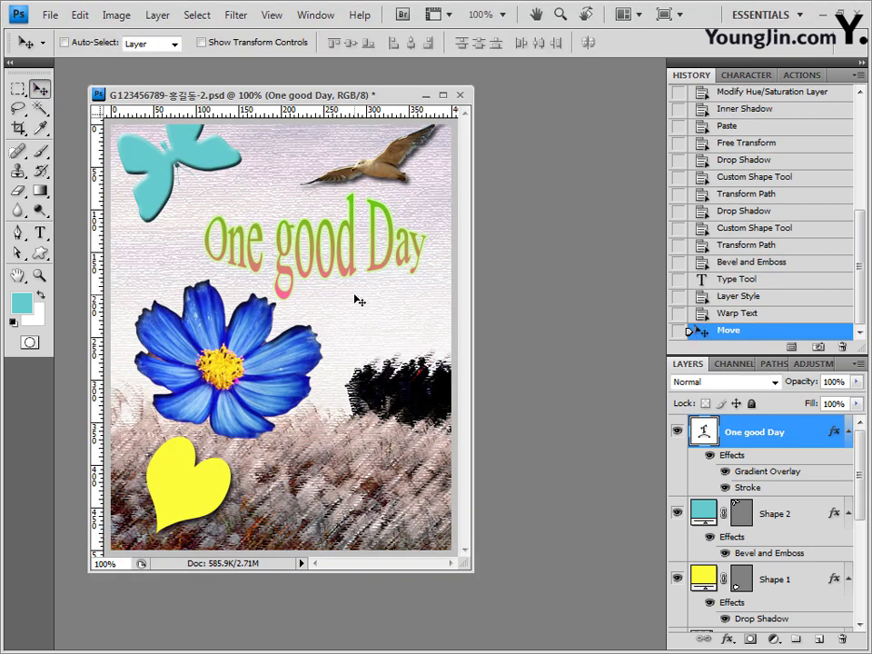
# - Save a JPEG copy of the finished composition in the GTQ folder under the same file name
pyautogui.click(50, 15)
pyautogui.click(107, 245)
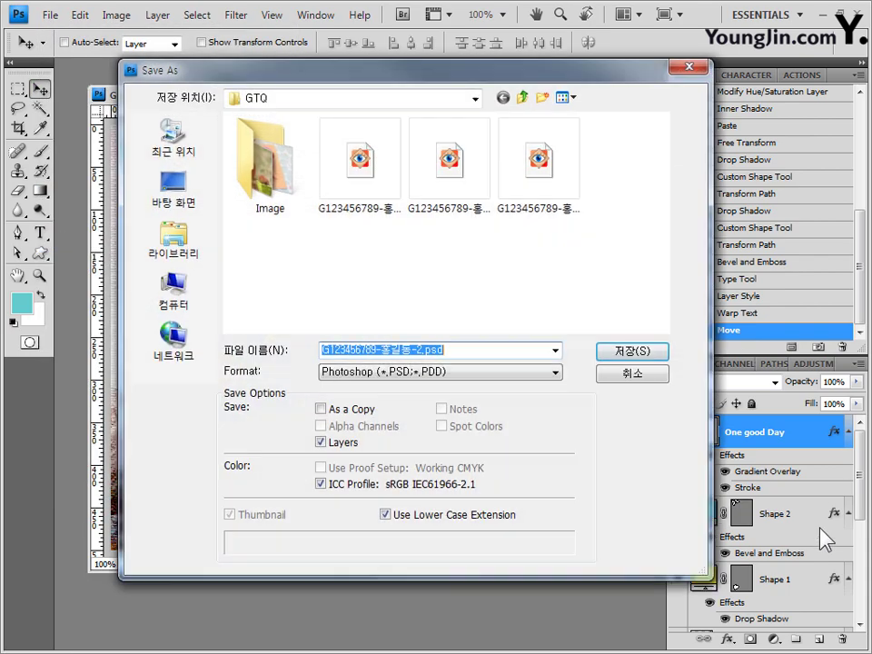
pyautogui.click(452, 371)
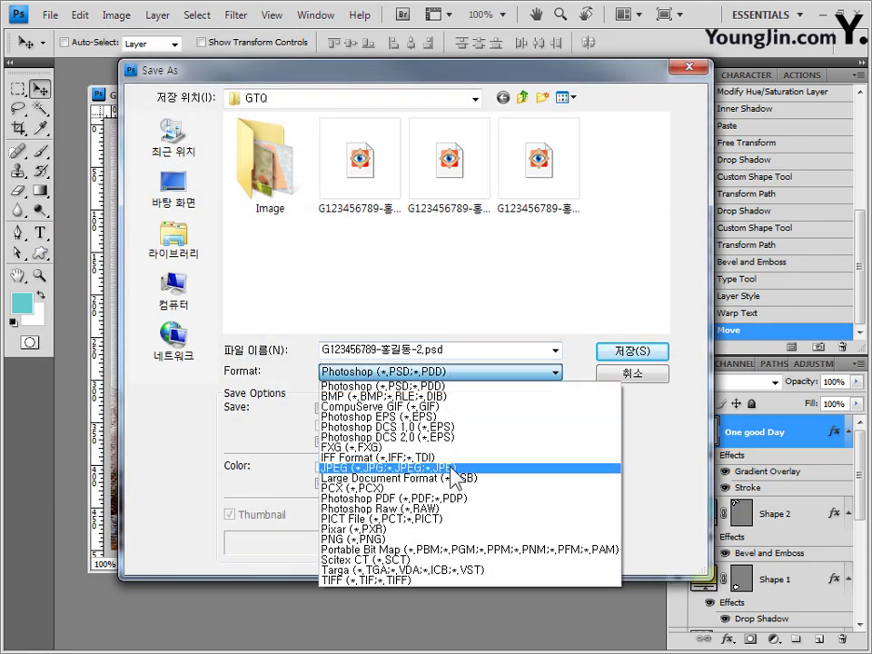
pyautogui.click(449, 466)
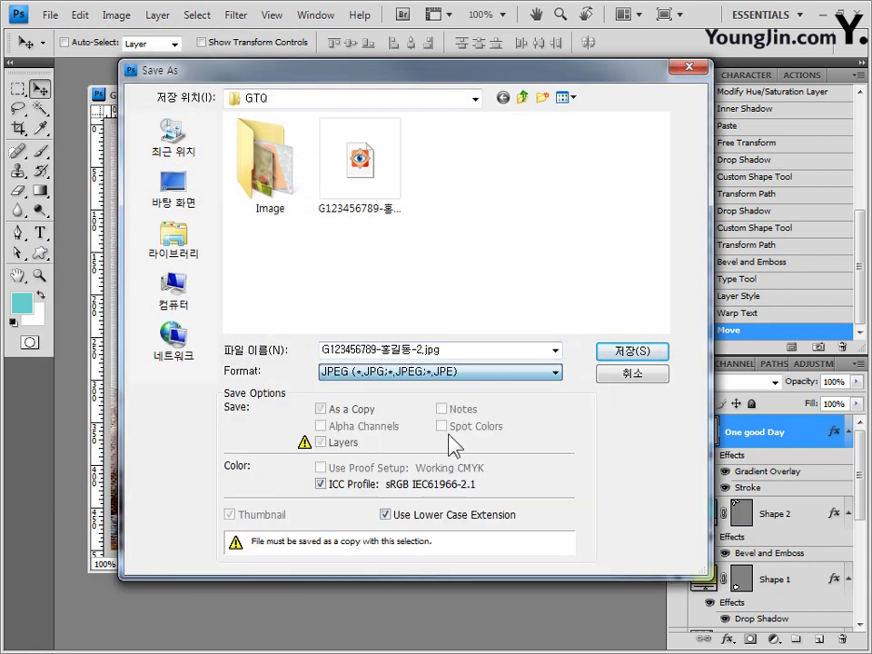
pyautogui.click(633, 352)
pyautogui.click(514, 227)
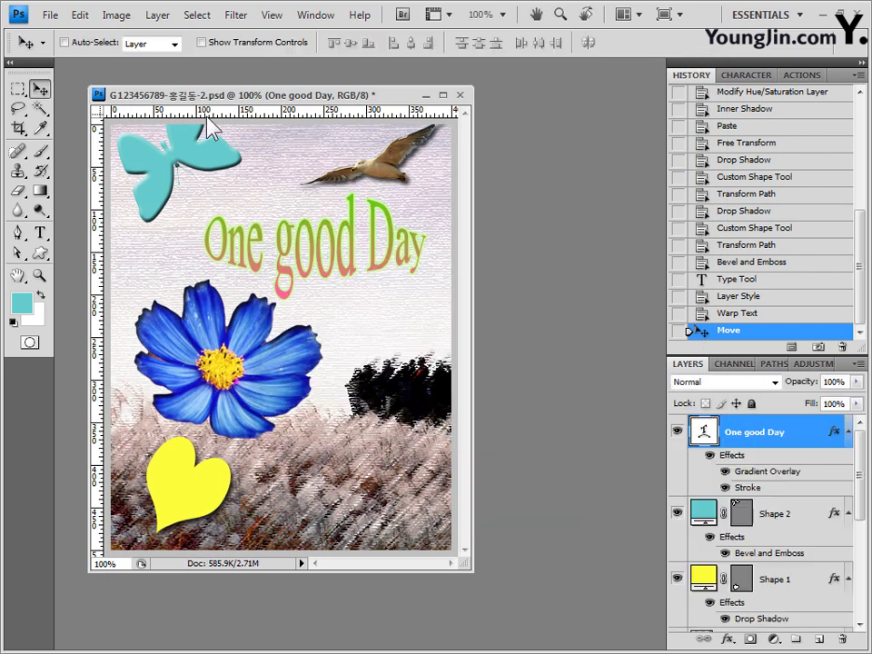
# - Save the layered document as a separate Photoshop file with 임시 added to the end of its name
pyautogui.click(50, 15)
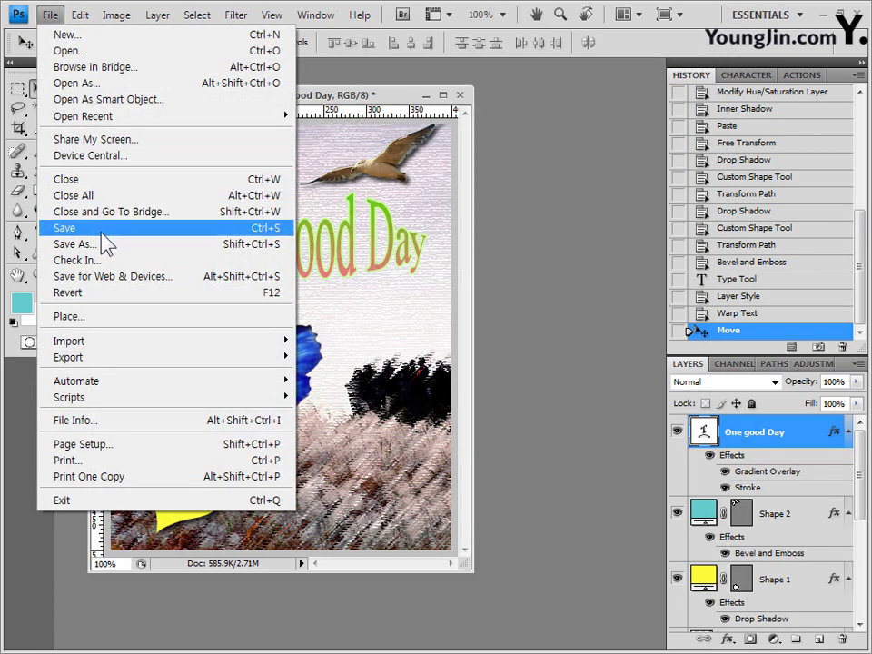
pyautogui.click(107, 246)
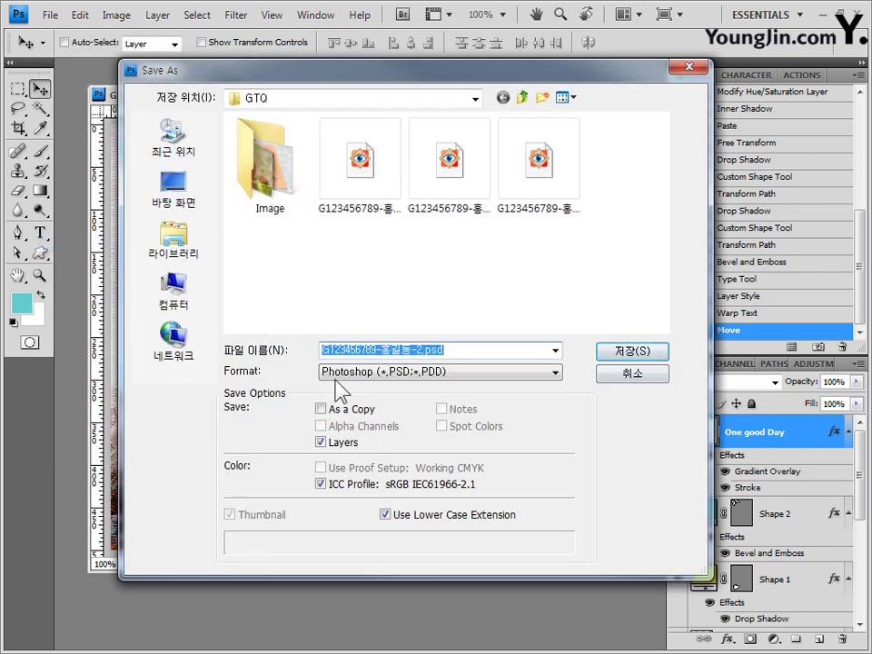
pyautogui.click(424, 349)
pyautogui.write('임시')
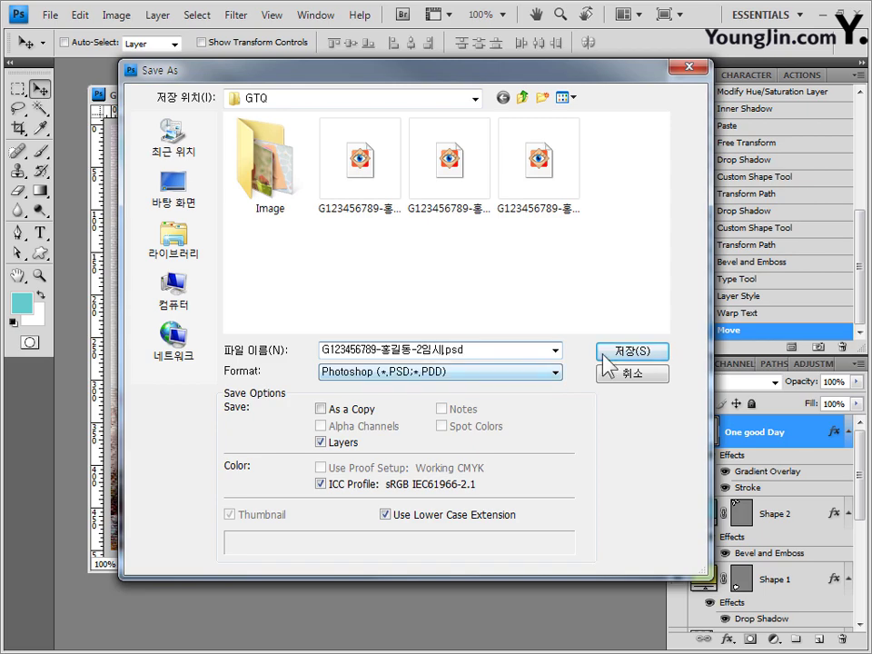
pyautogui.click(604, 354)
pyautogui.click(623, 202)
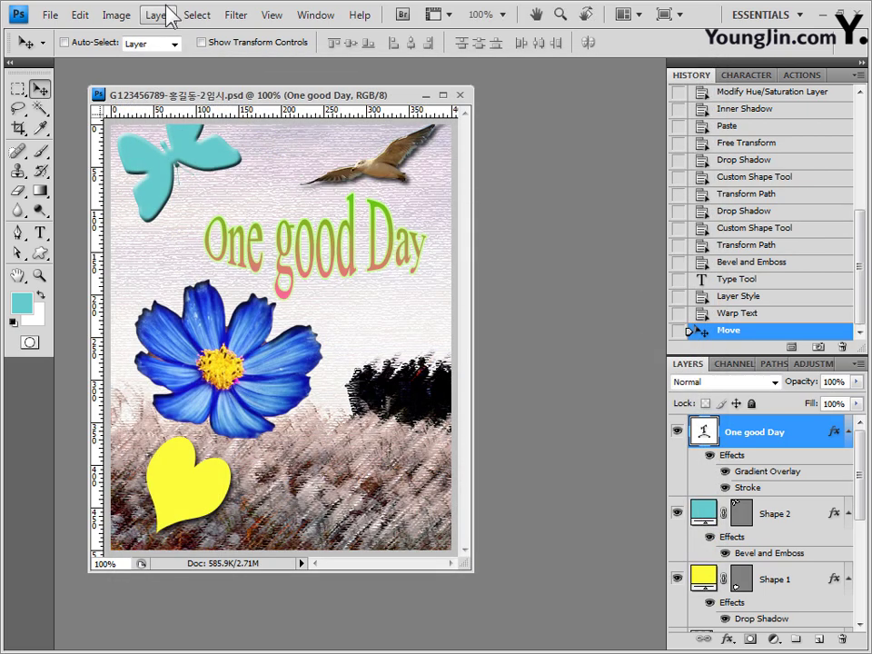
# - Resize the image to 40 pixels wide with its proportions constrained
pyautogui.click(127, 17)
pyautogui.click(163, 141)
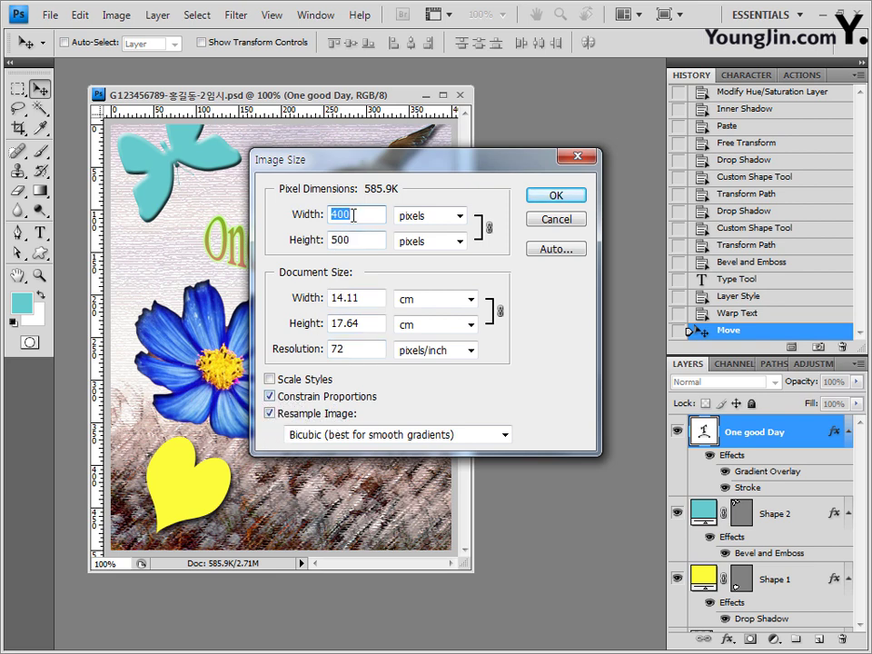
pyautogui.write('40')
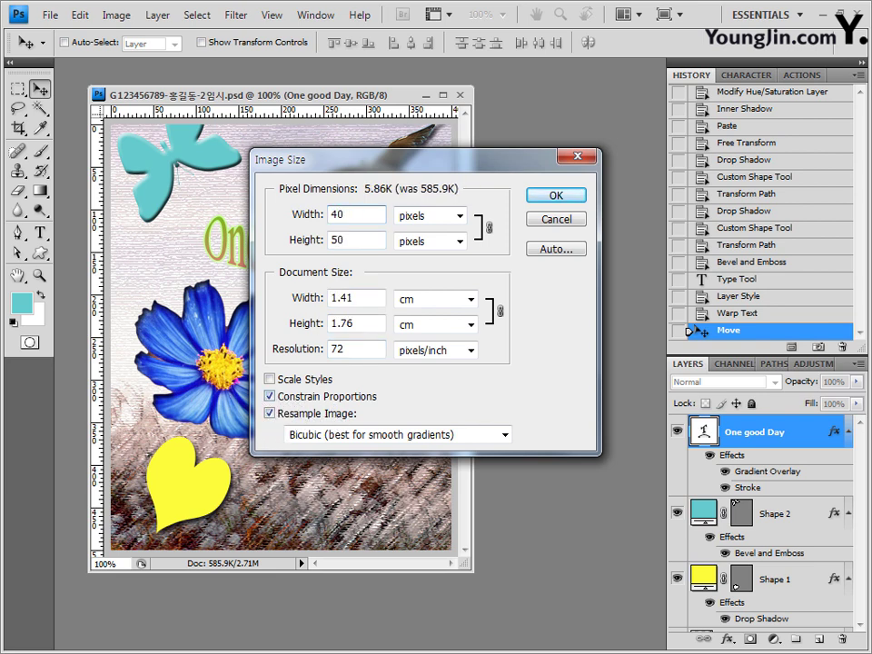
pyautogui.click(555, 196)
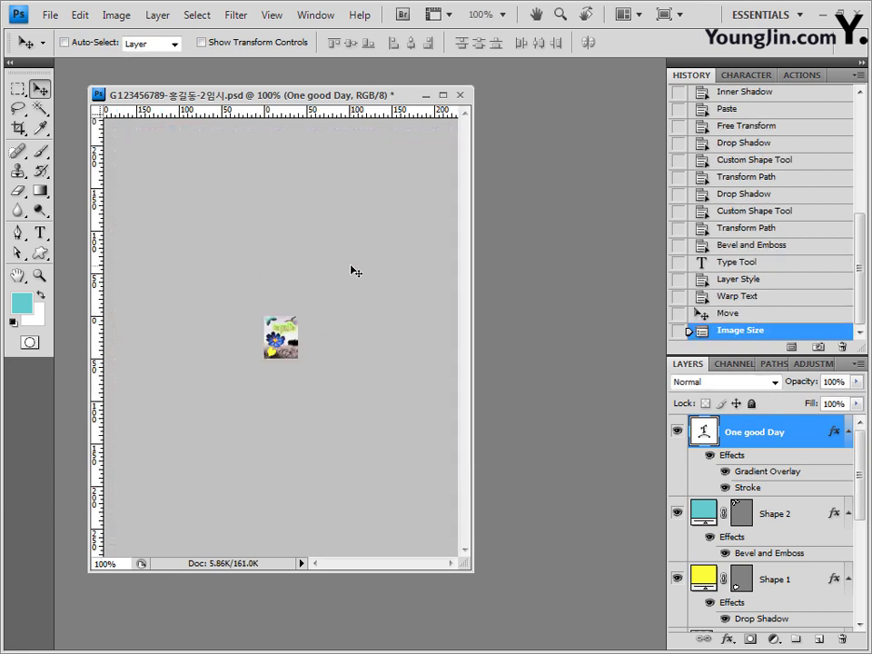
# - Save the reduced image as a PSD with 임시 removed from the name, replacing the existing file, and close the document
pyautogui.click(51, 16)
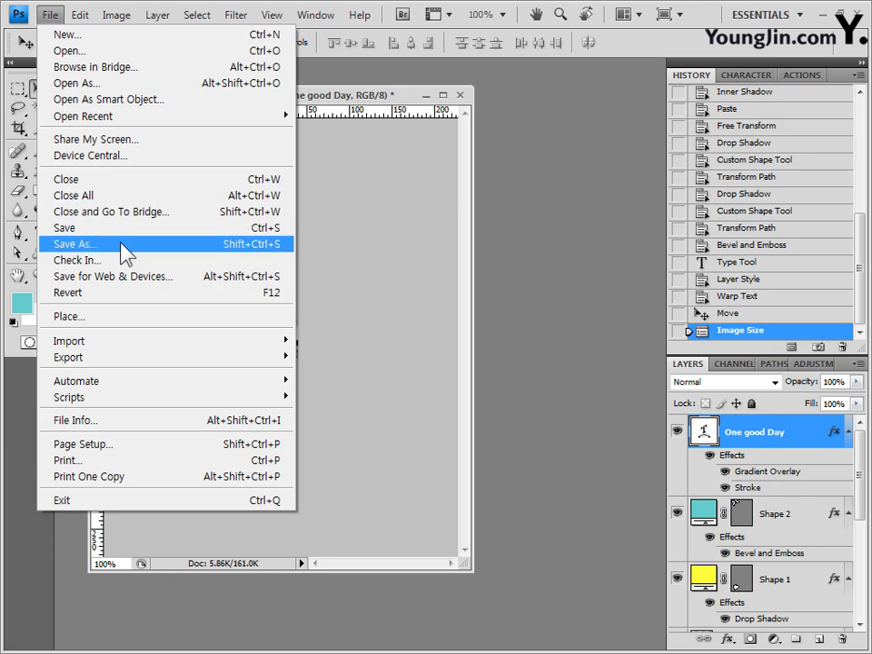
pyautogui.click(119, 245)
pyautogui.click(425, 349)
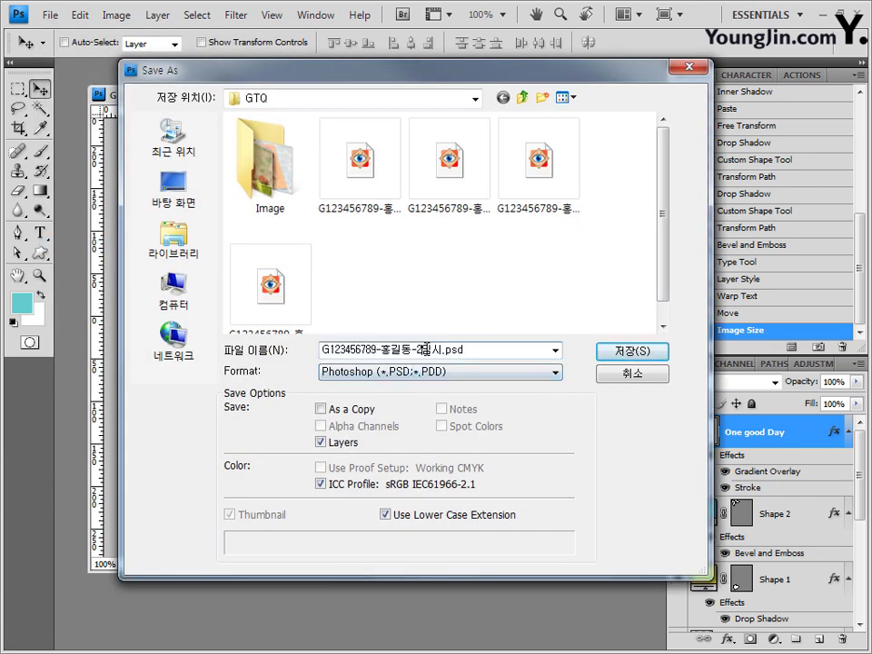
pyautogui.press('BackSpace')
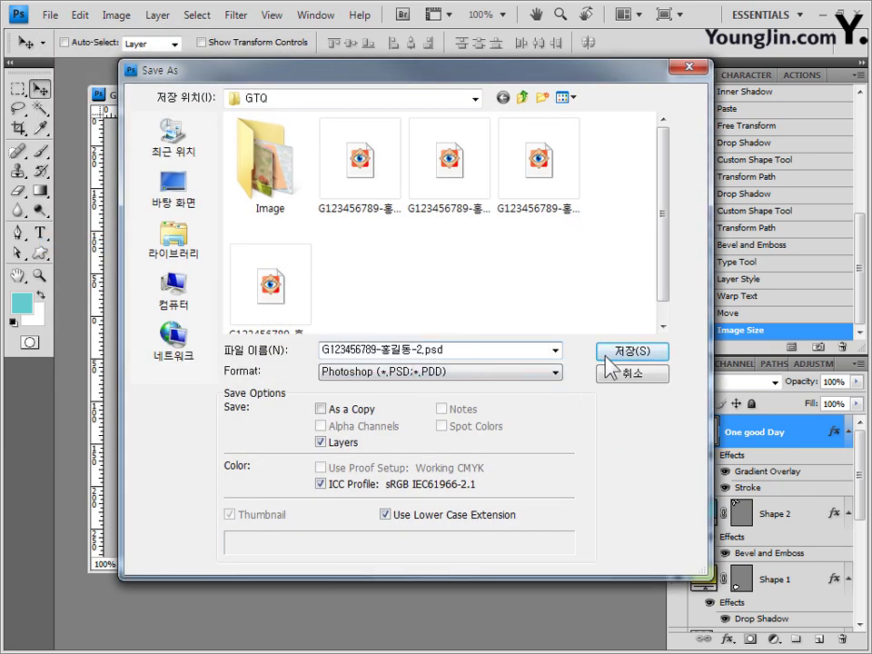
pyautogui.click(619, 352)
pyautogui.click(421, 259)
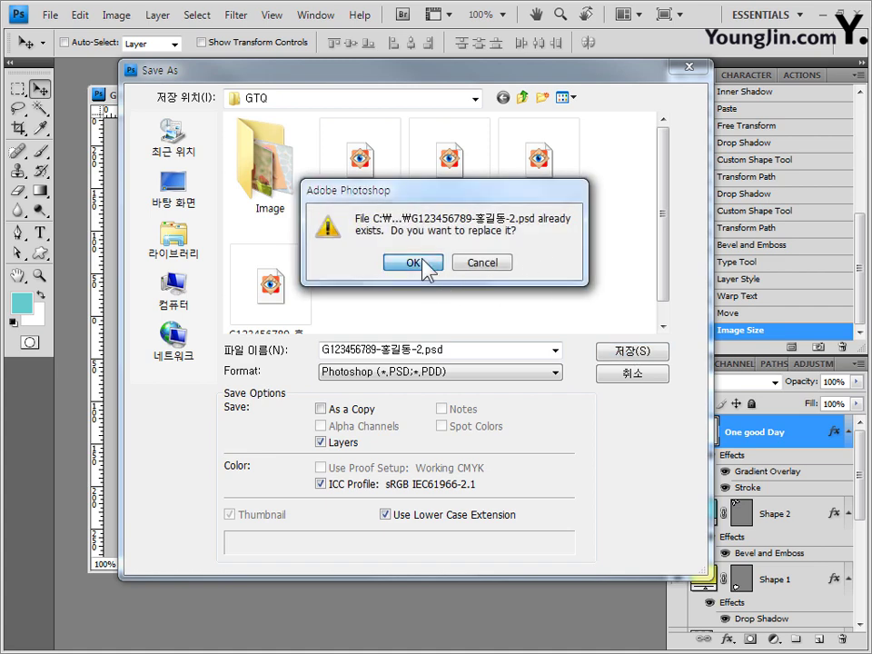
pyautogui.click(636, 206)
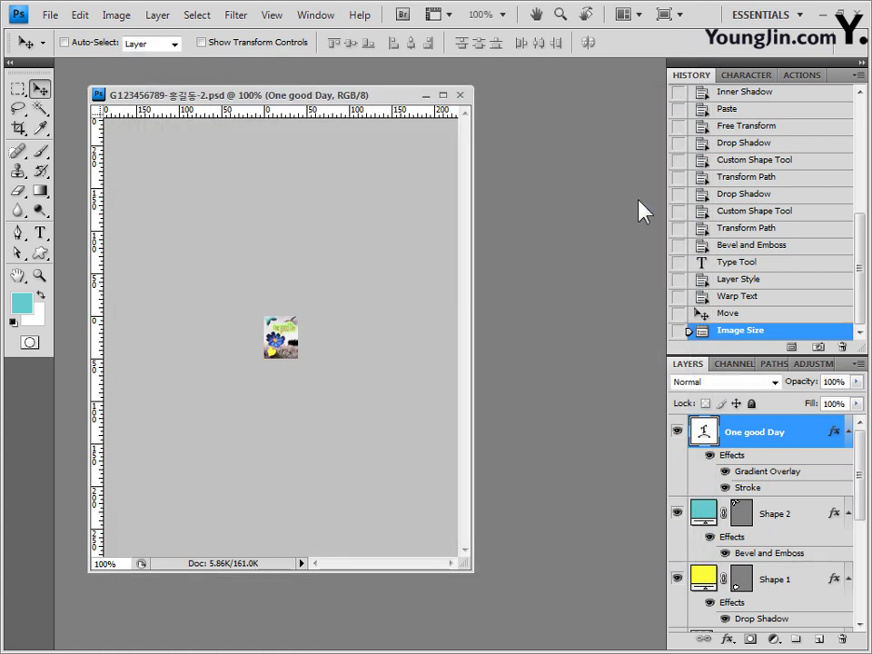
pyautogui.hotkey('ctrl', 'w')
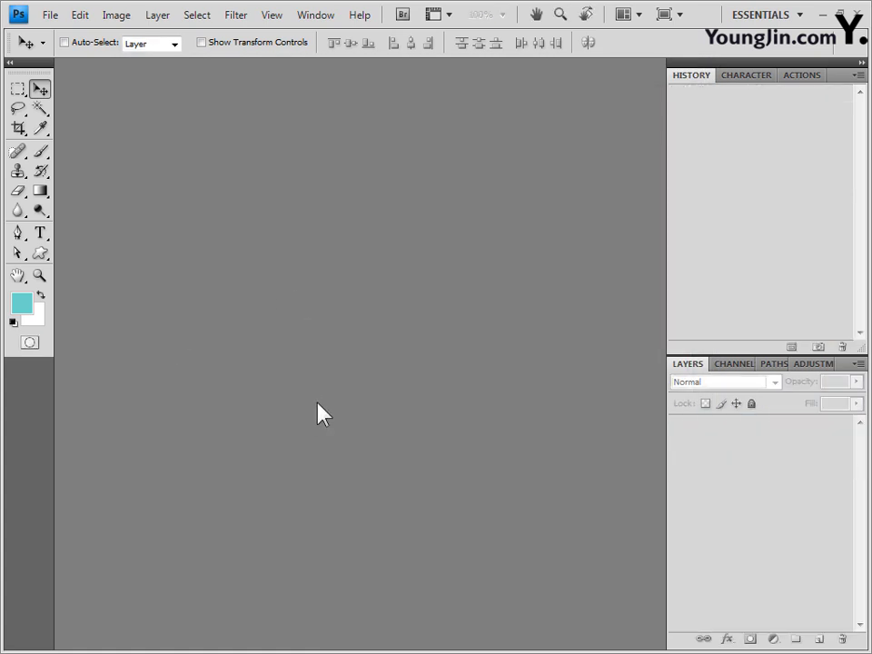
# - Create a new 600 x 400 pixel document at 72 pixels/inch in RGB Color with a white background
pyautogui.click(51, 15)
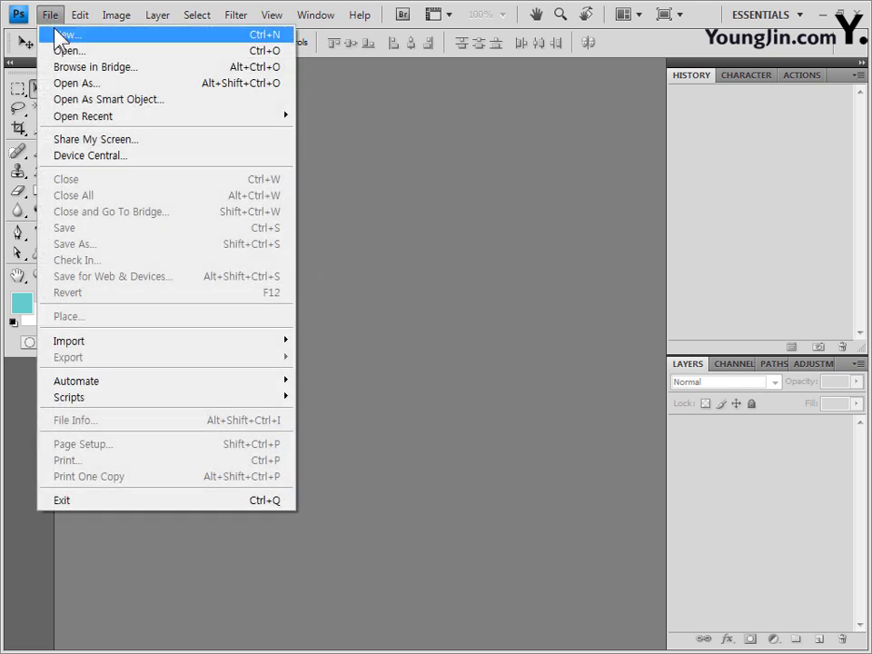
pyautogui.click(58, 34)
pyautogui.click(322, 232)
pyautogui.moveTo(321, 231); pyautogui.dragTo(78, 245)
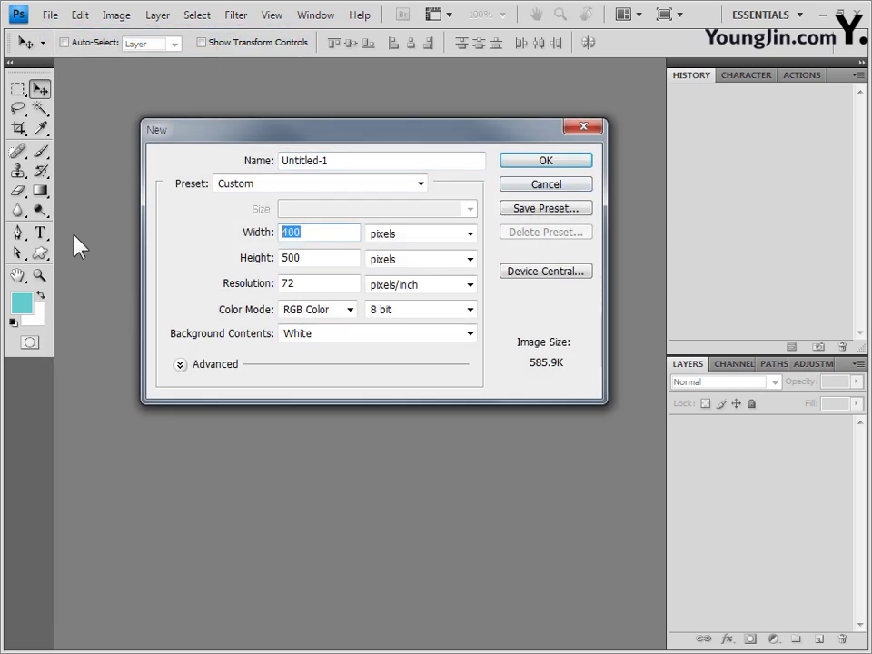
pyautogui.write('600')
pyautogui.press('Tab')
pyautogui.write('400')
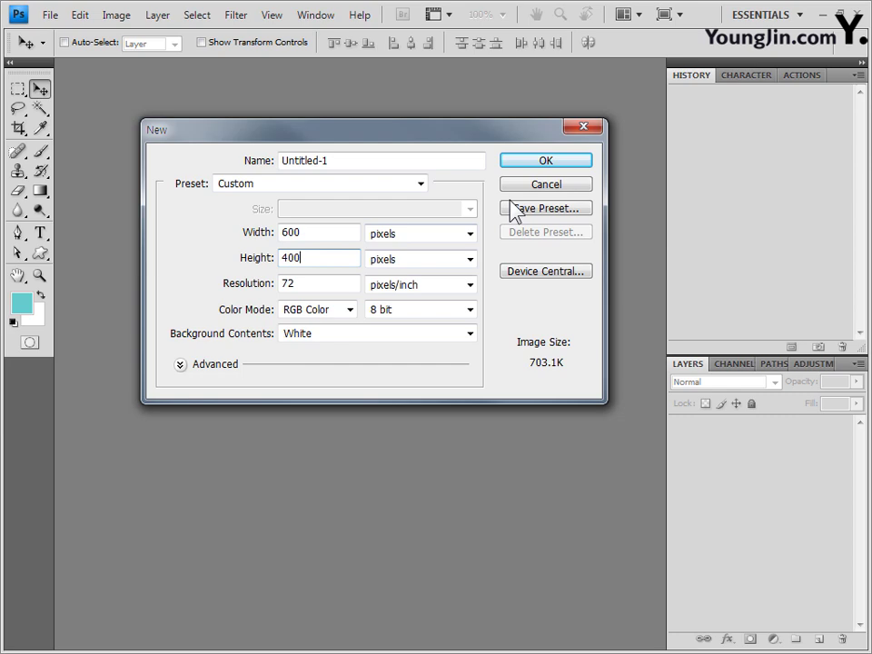
pyautogui.click(564, 164)
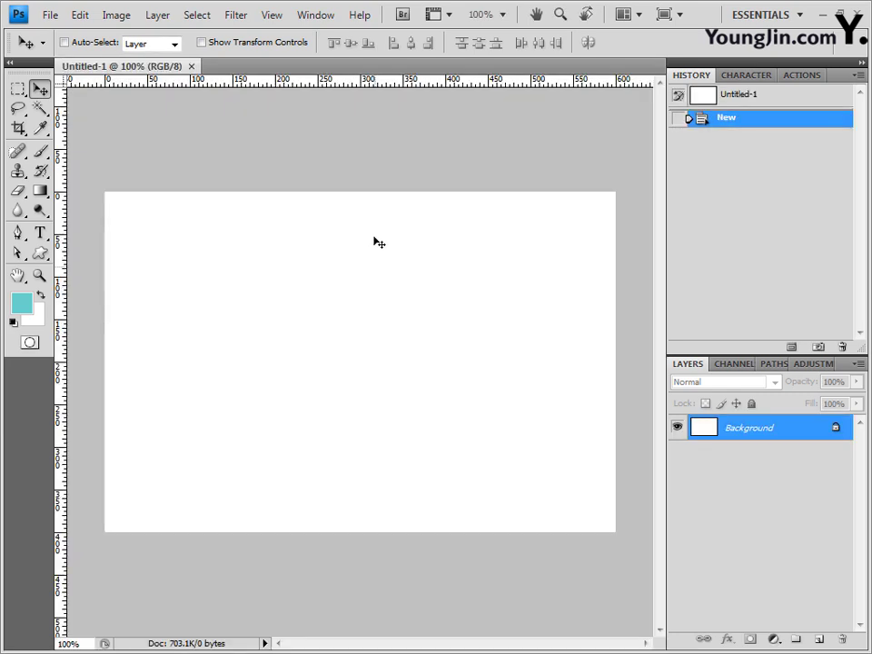
# - Save the new document in Photoshop format, named with the candidate's exam number, name and suffix -3, and float its window
pyautogui.click(50, 15)
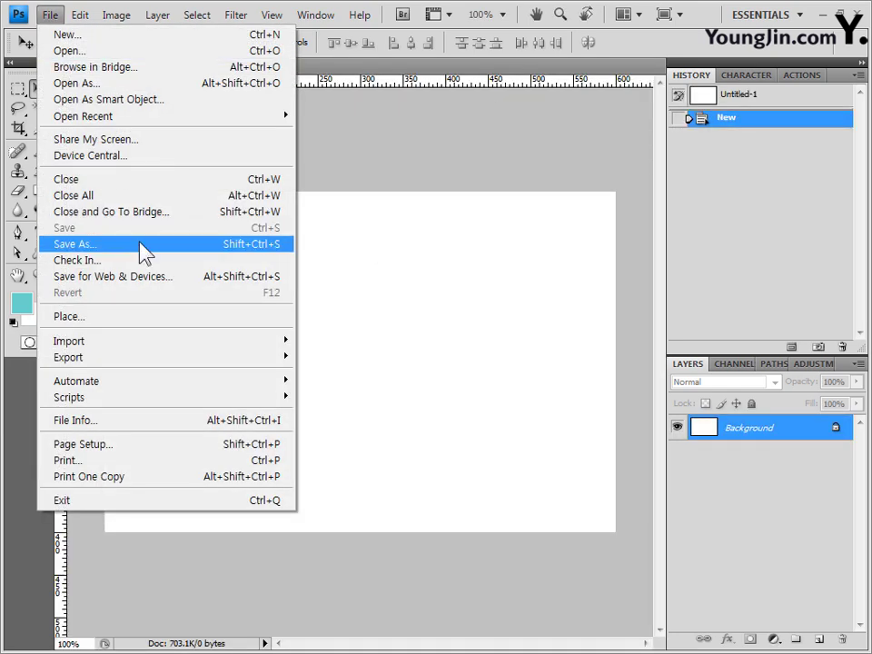
pyautogui.click(74, 243)
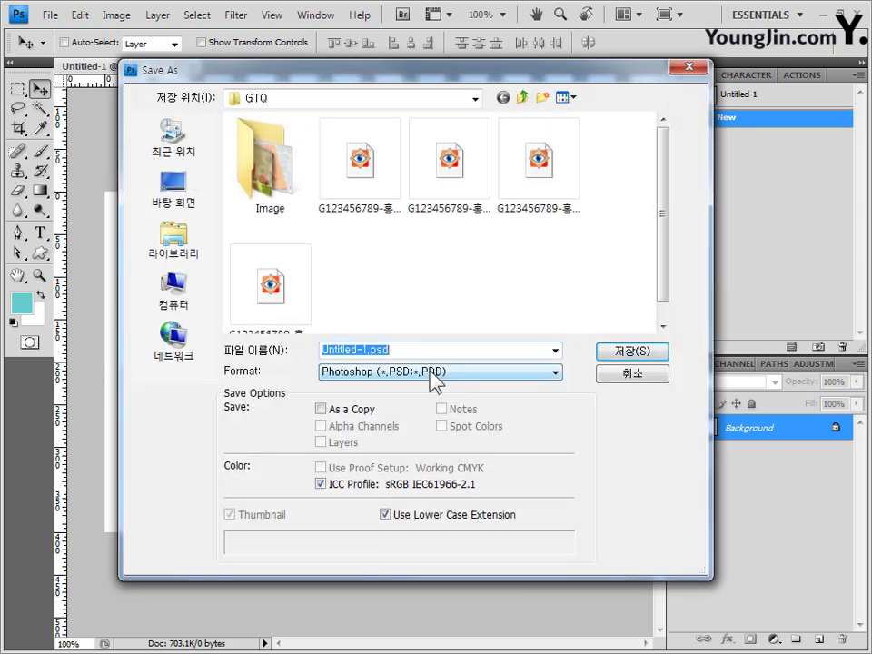
pyautogui.write('G123456789-홍길동-')
pyautogui.write('3')
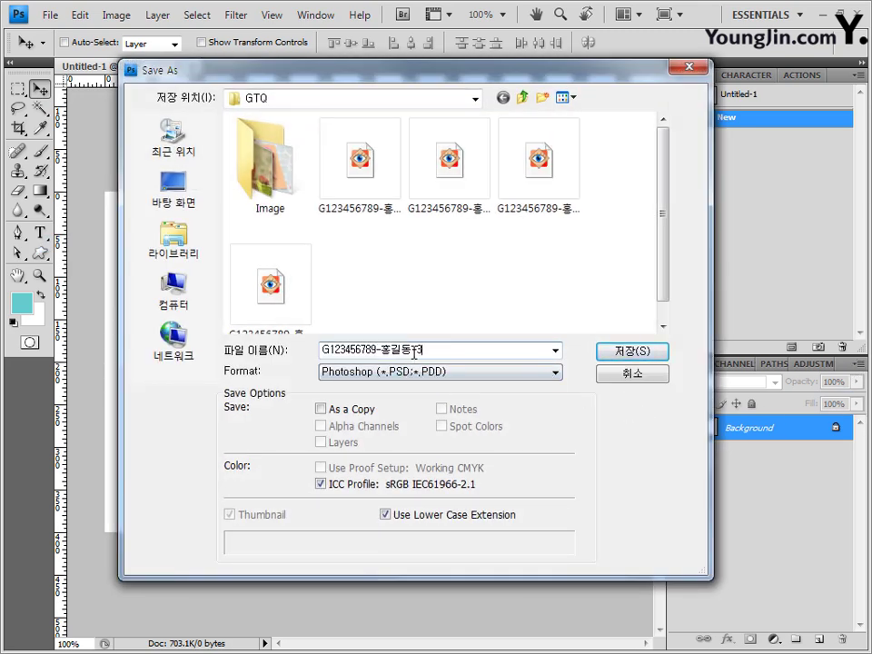
pyautogui.click(644, 353)
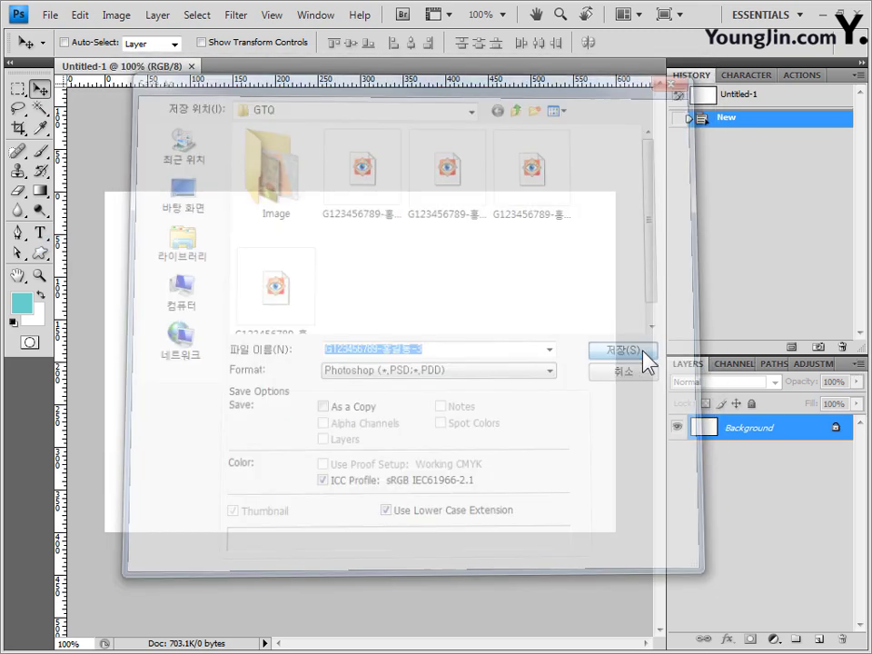
pyautogui.moveTo(227, 66); pyautogui.dragTo(268, 98)
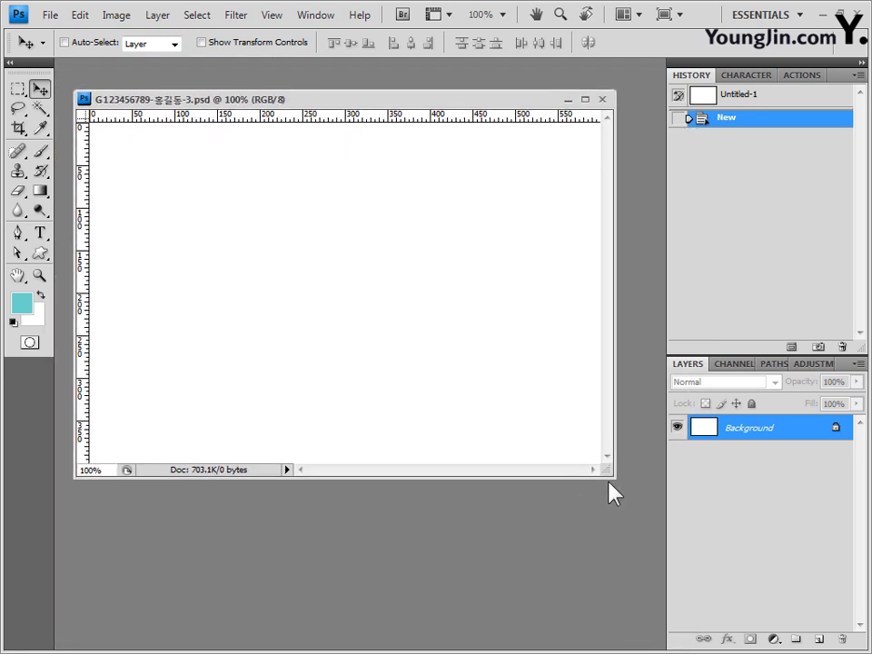
pyautogui.moveTo(616, 485); pyautogui.dragTo(624, 487)
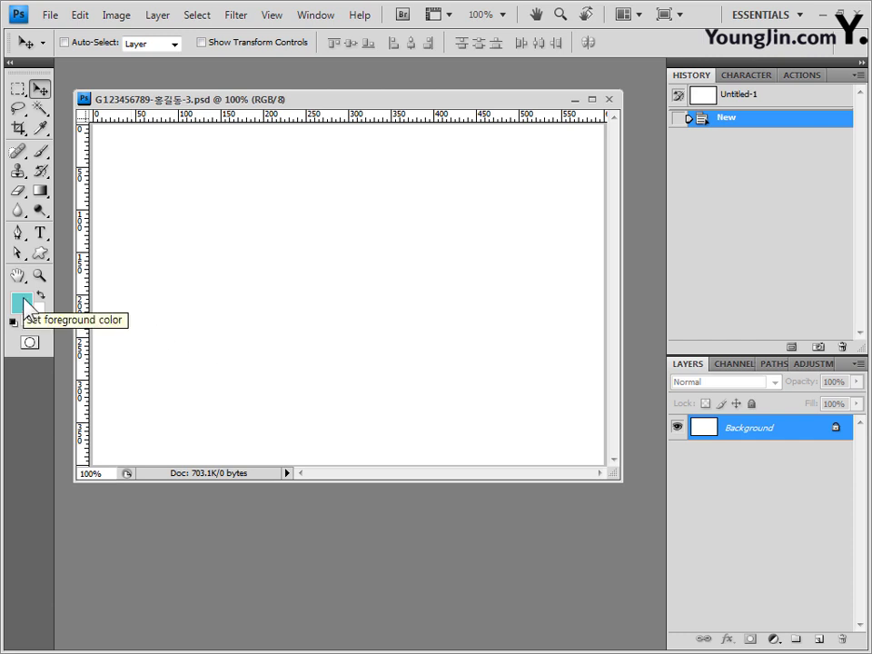
# - Set the foreground color to ffcc99 with web-only colors turned off, and fill the Background layer with it
pyautogui.click(22, 304)
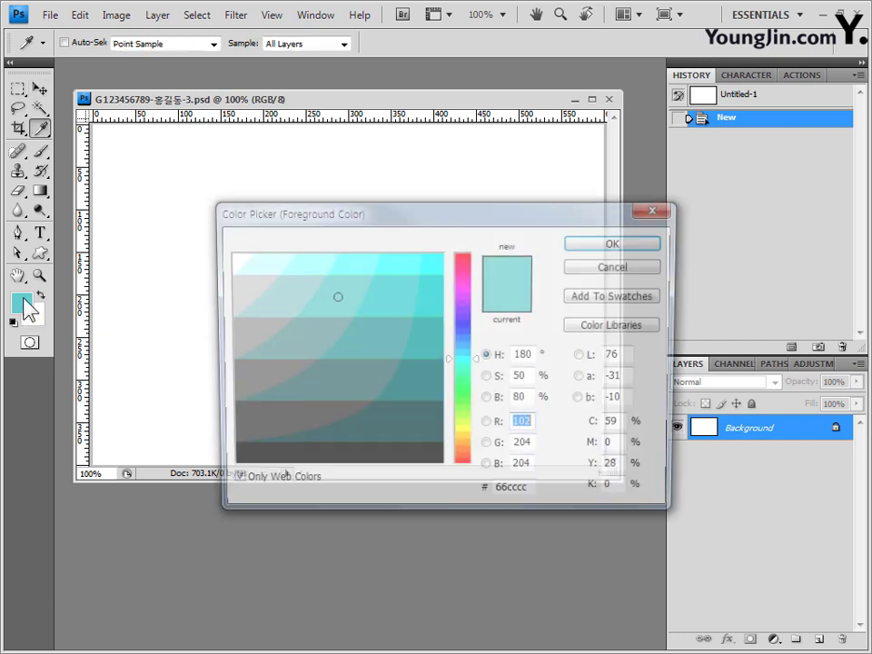
pyautogui.click(299, 490)
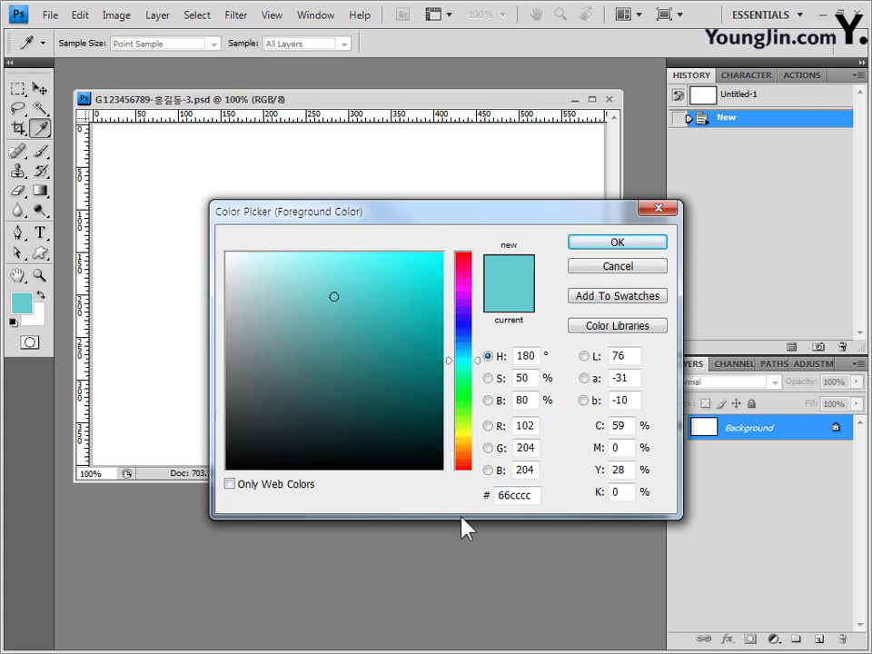
pyautogui.moveTo(527, 495); pyautogui.dragTo(352, 499)
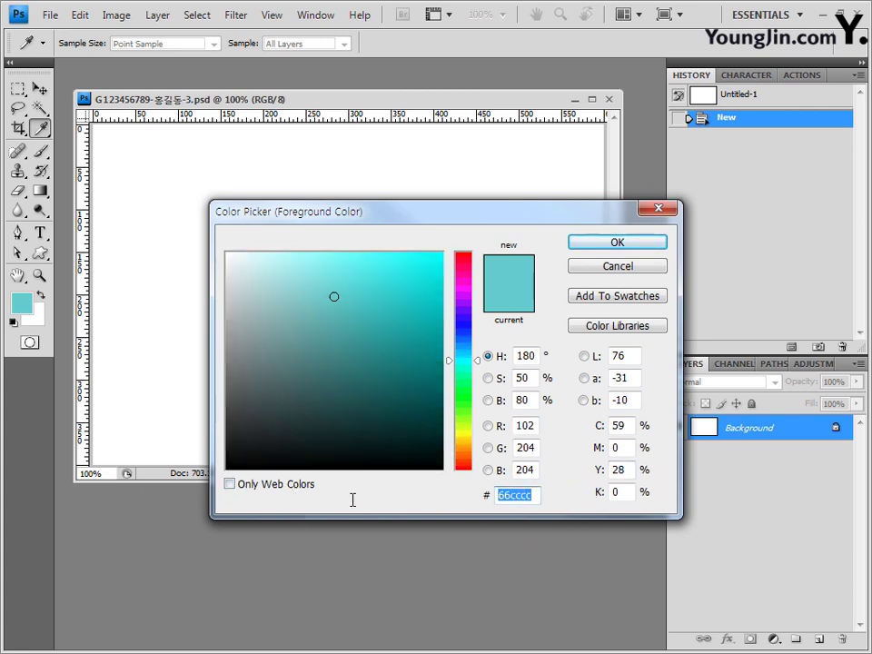
pyautogui.write('ffcc99')
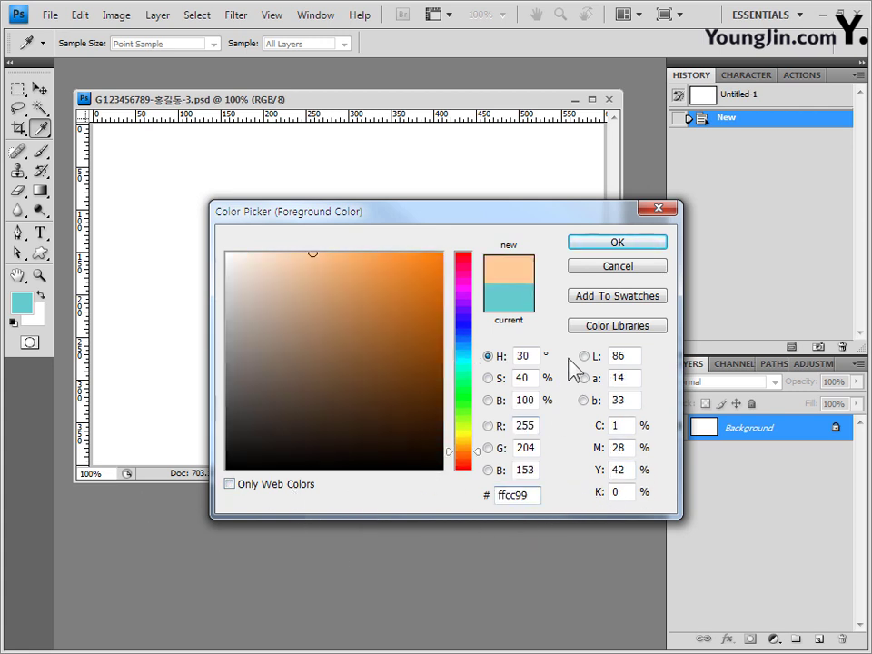
pyautogui.click(618, 243)
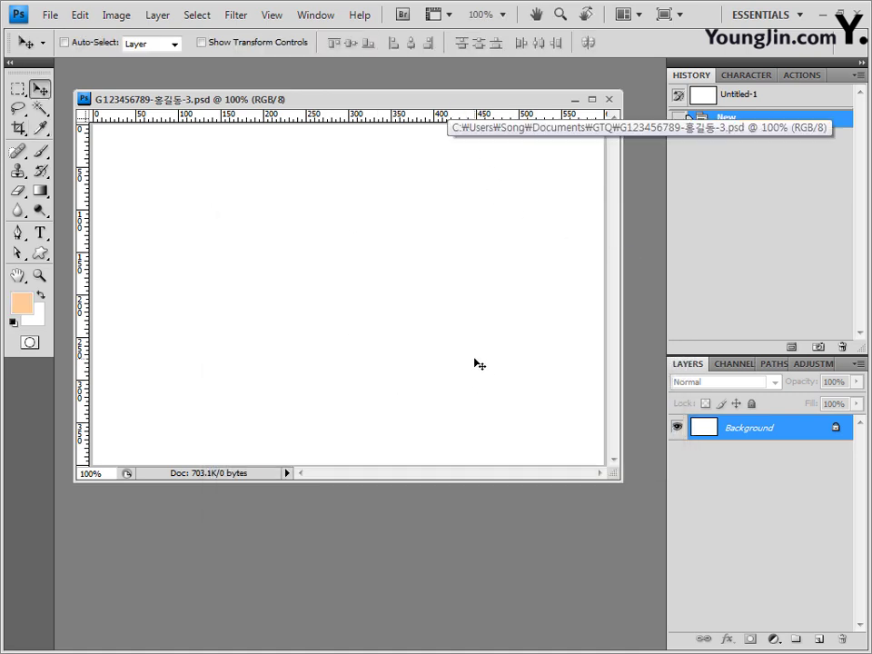
pyautogui.hotkey('alt', 'Delete')
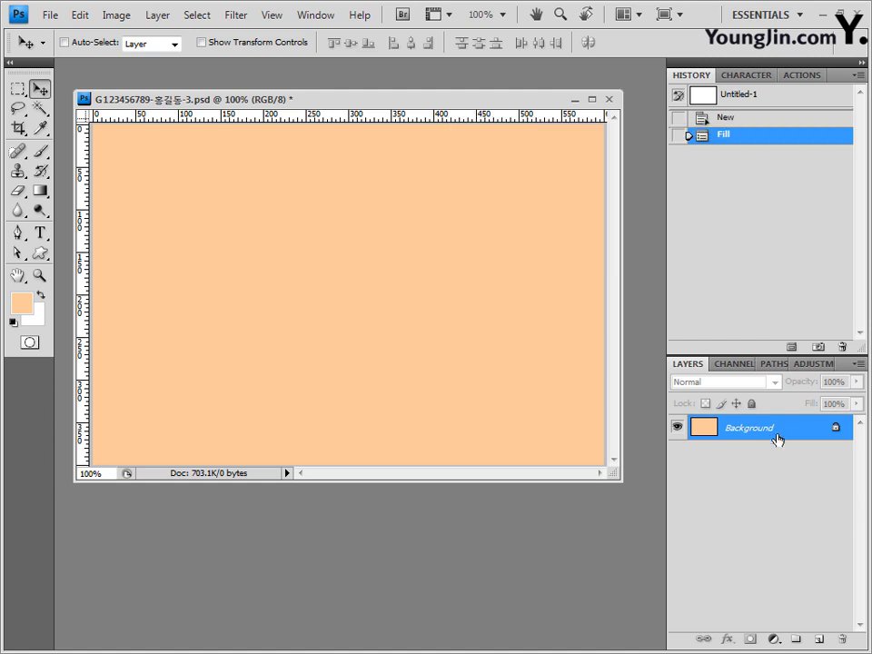
# - Open 1급-7.jpg from the Image folder in File Explorer and copy the whole picture into the composition document
pyautogui.hotkey('alt', 'Tab')
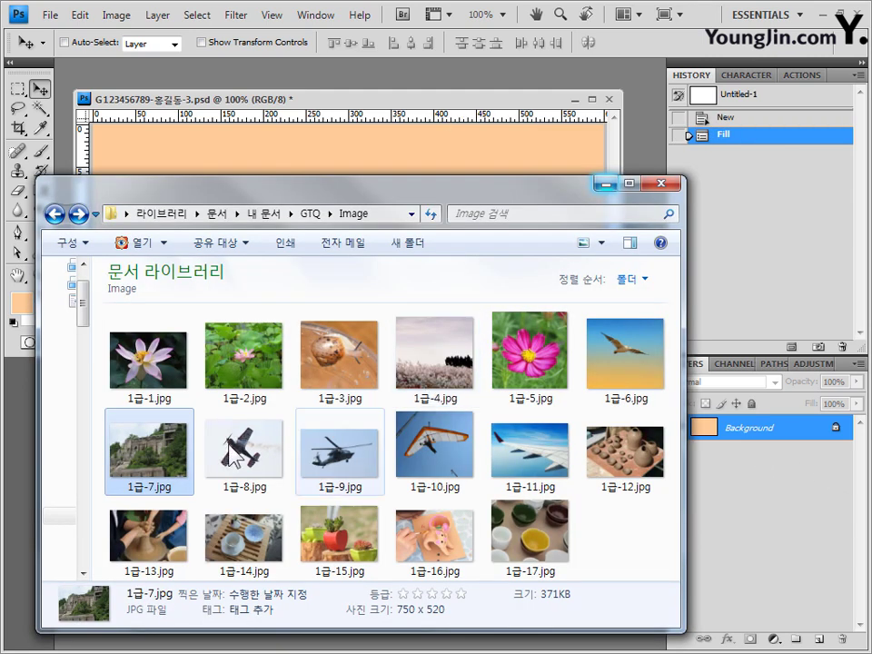
pyautogui.moveTo(152, 466); pyautogui.dragTo(422, 48)
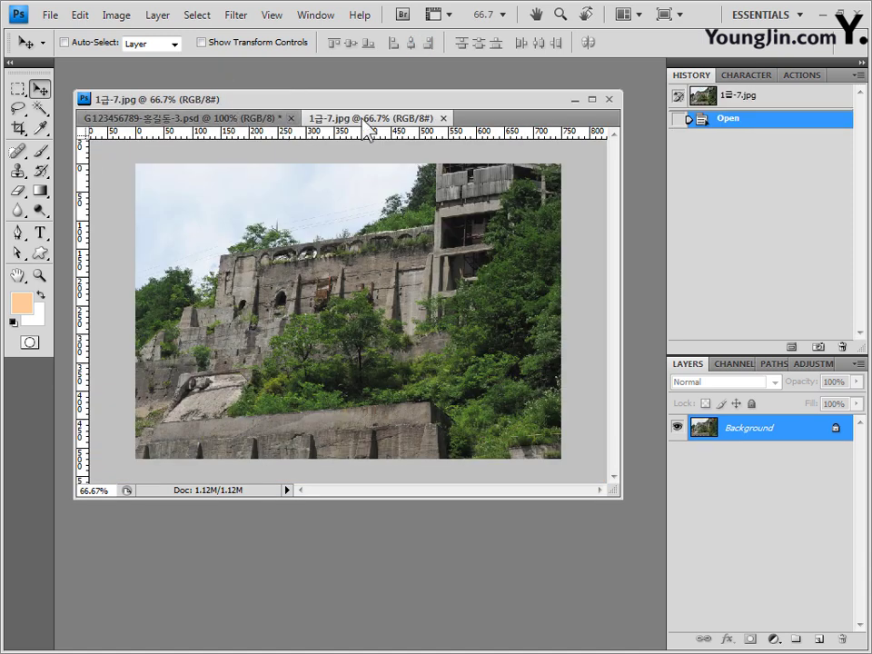
pyautogui.hotkey('ctrl', 'a')
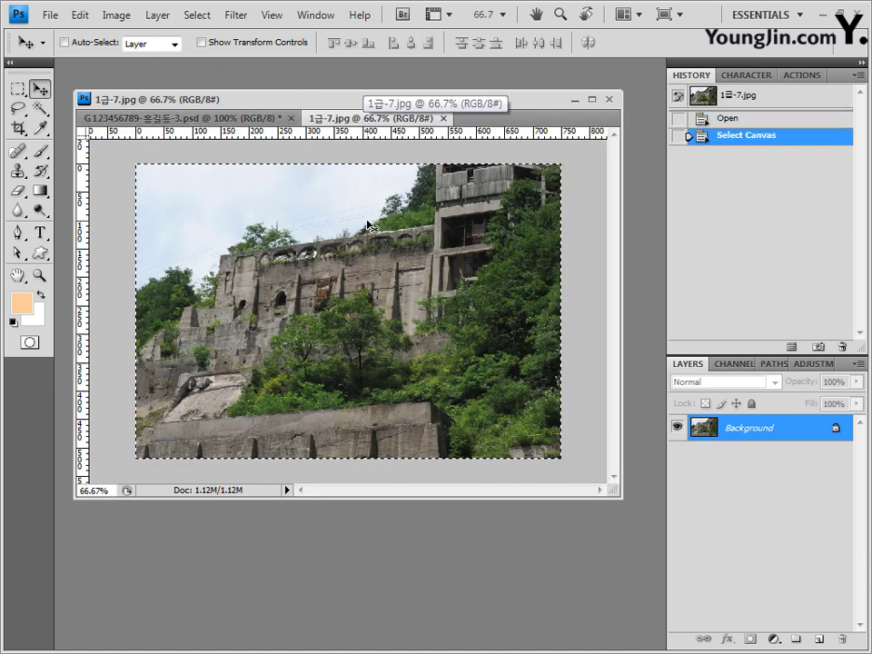
pyautogui.moveTo(363, 218); pyautogui.dragTo(317, 130)
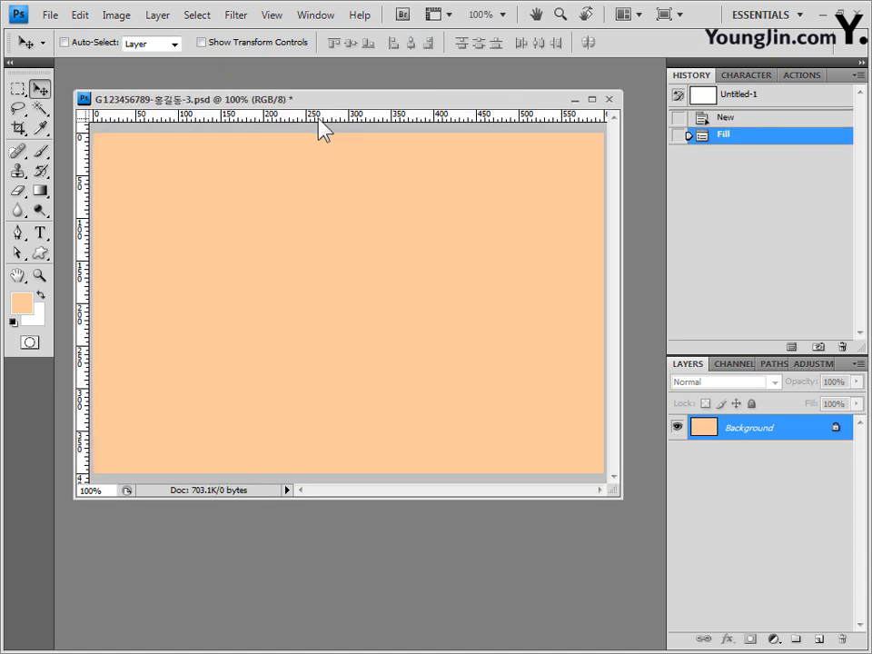
pyautogui.moveTo(592, 250); pyautogui.dragTo(606, 255)
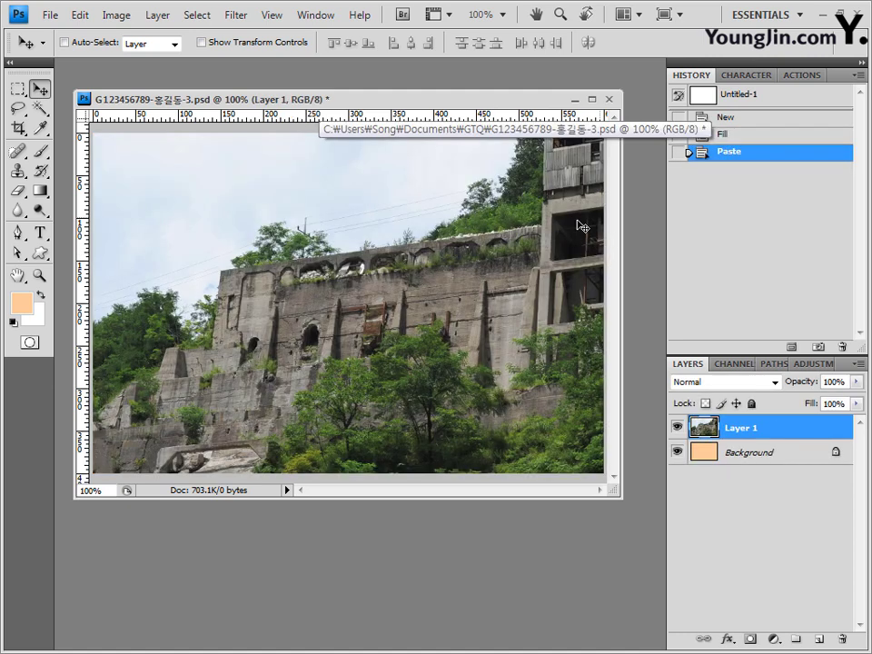
# - Scale the pasted ruins photo to 80% width and 76.9% height so it fits the canvas exactly
pyautogui.hotkey('ctrl', 't')
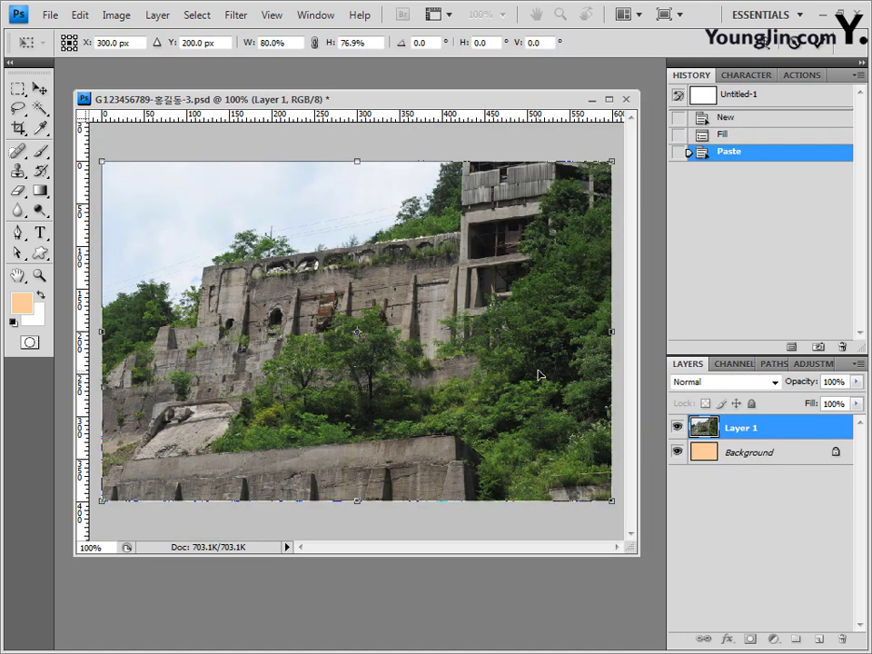
pyautogui.press('Return')
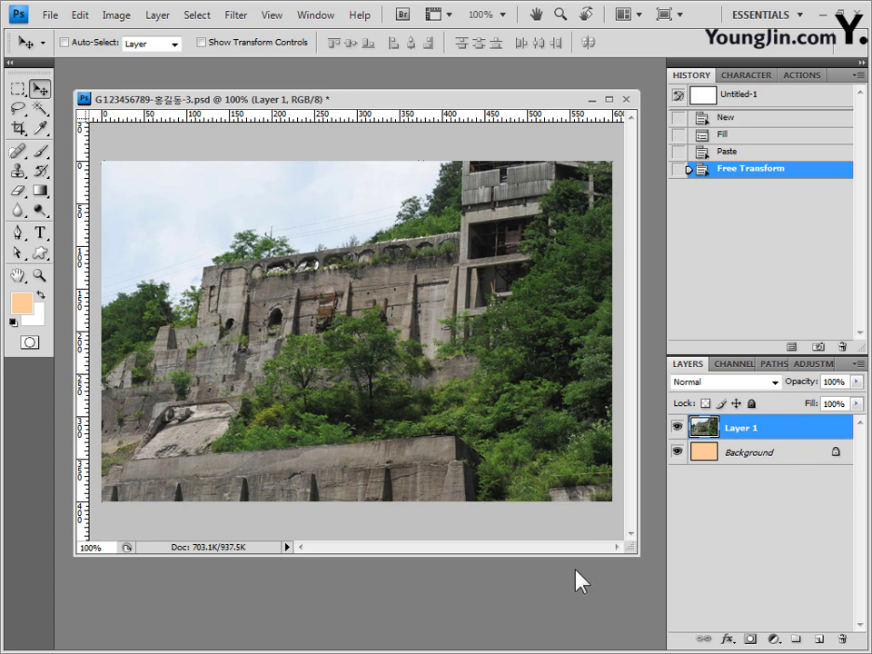
pyautogui.moveTo(576, 556); pyautogui.dragTo(578, 501)
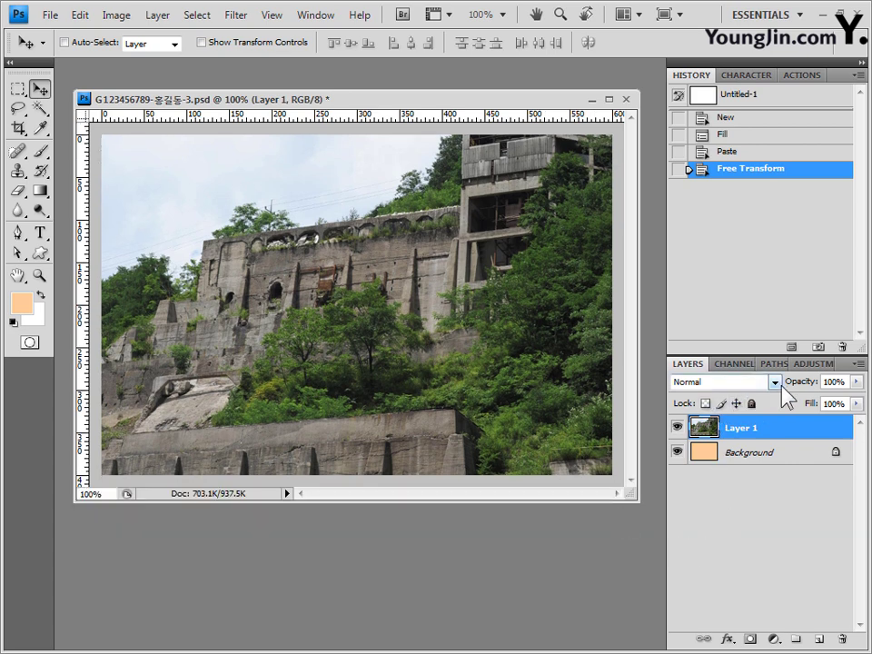
# - Set the ruins layer's blending mode to Hard Light and its opacity to 70%
pyautogui.click(774, 382)
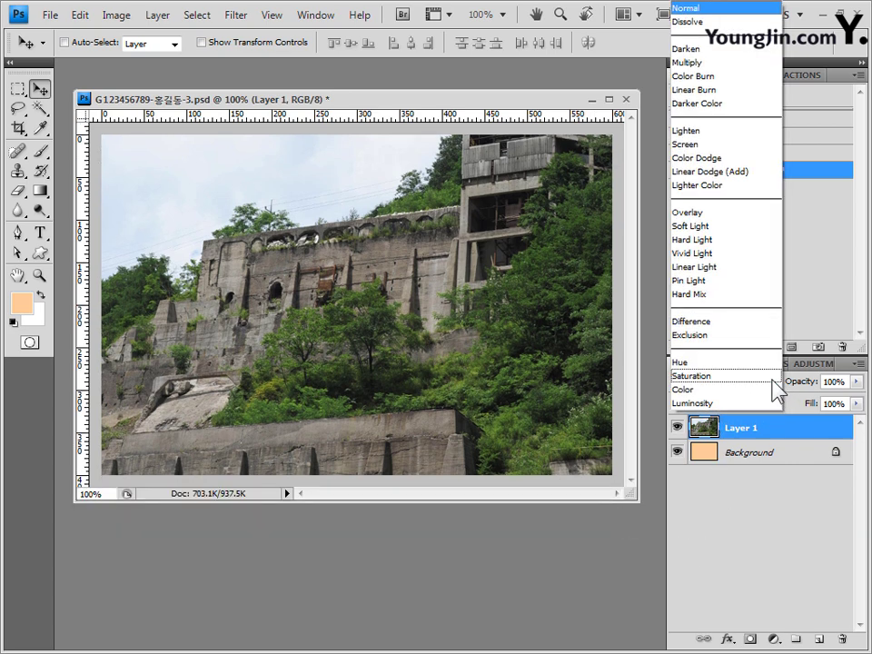
pyautogui.click(770, 241)
pyautogui.write('70')
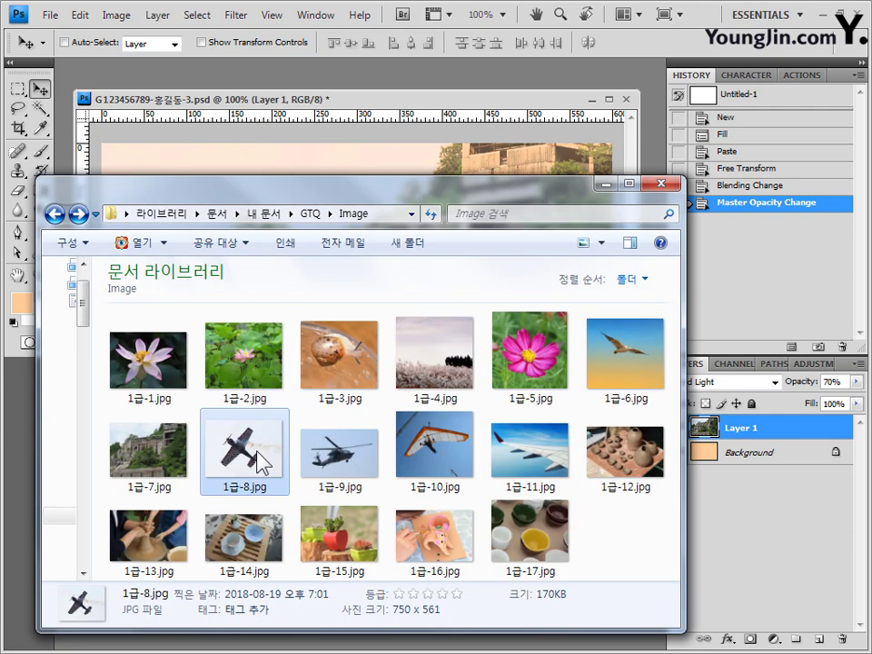
# - Open 1급-8.jpg from the Image folder and paste the whole airplane picture as a new layer in the composition
pyautogui.moveTo(257, 441); pyautogui.dragTo(358, 82)
pyautogui.moveTo(186, 100); pyautogui.dragTo(283, 176)
pyautogui.hotkey('ctrl', 'a')
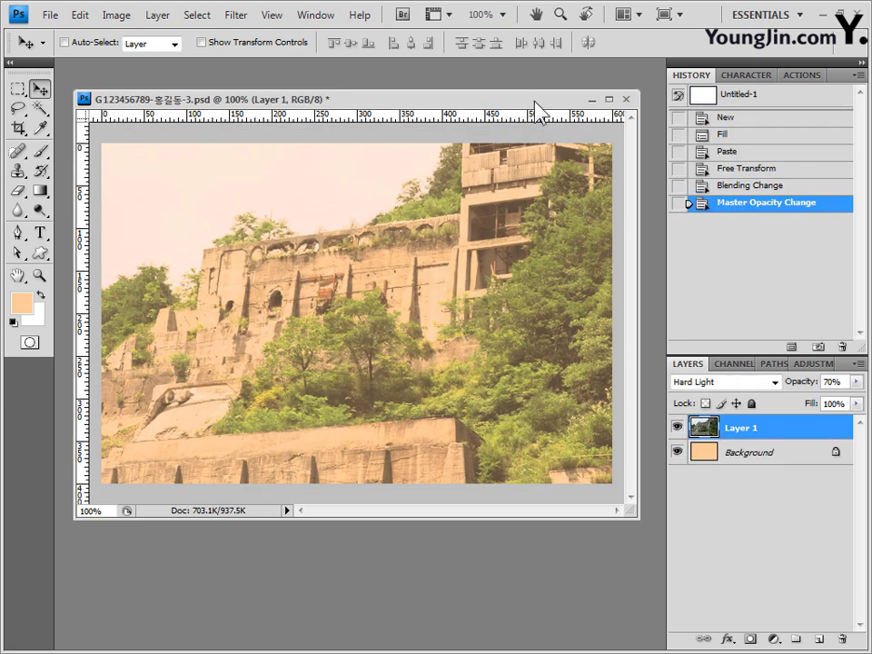
pyautogui.hotkey('ctrl', 'v')
# - Flip the airplane layer horizontally, scale it to about 93.6%, and position it over the canvas
pyautogui.hotkey('ctrl', 't')
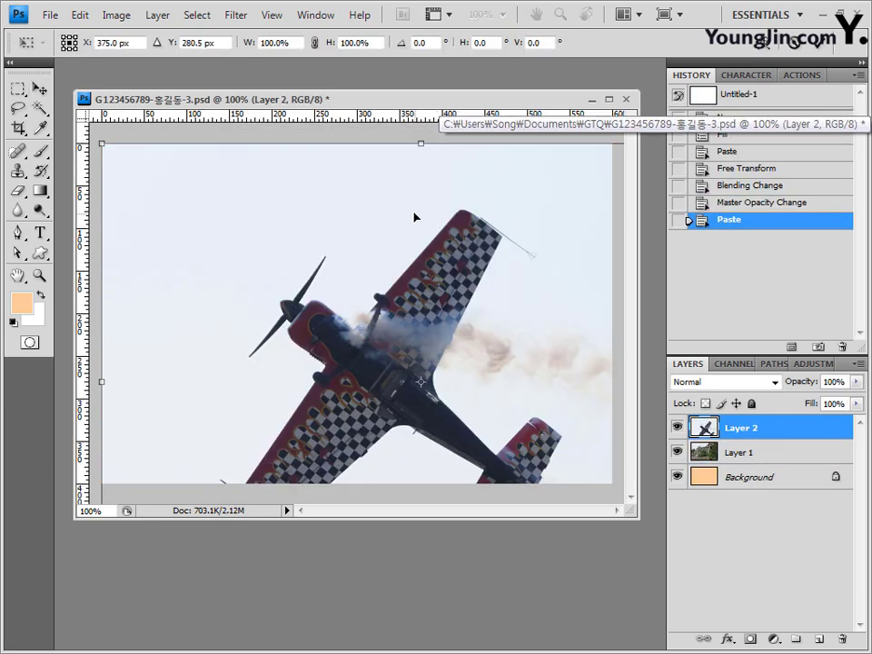
pyautogui.rightClick(363, 197)
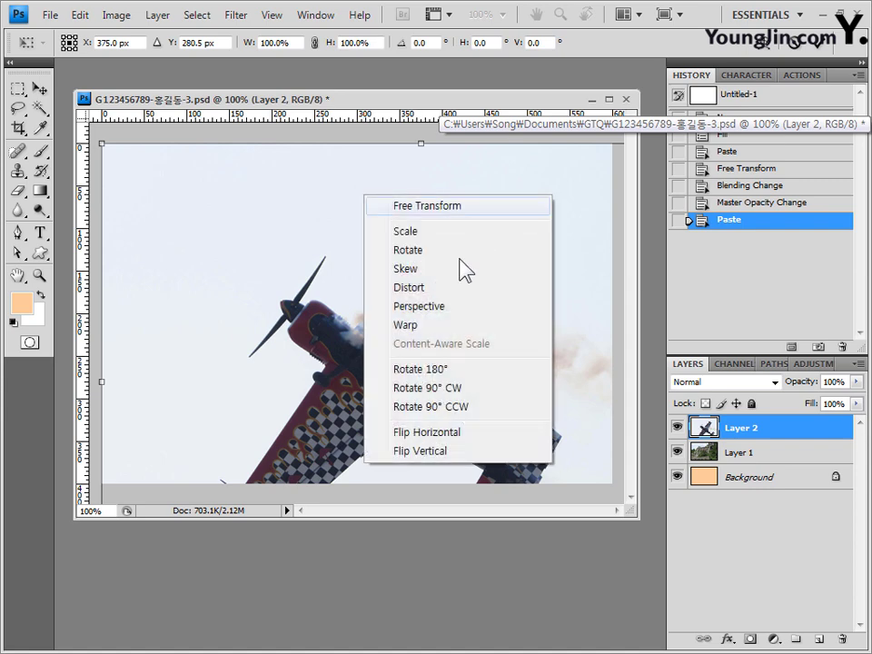
pyautogui.click(441, 430)
pyautogui.moveTo(415, 275); pyautogui.dragTo(374, 241)
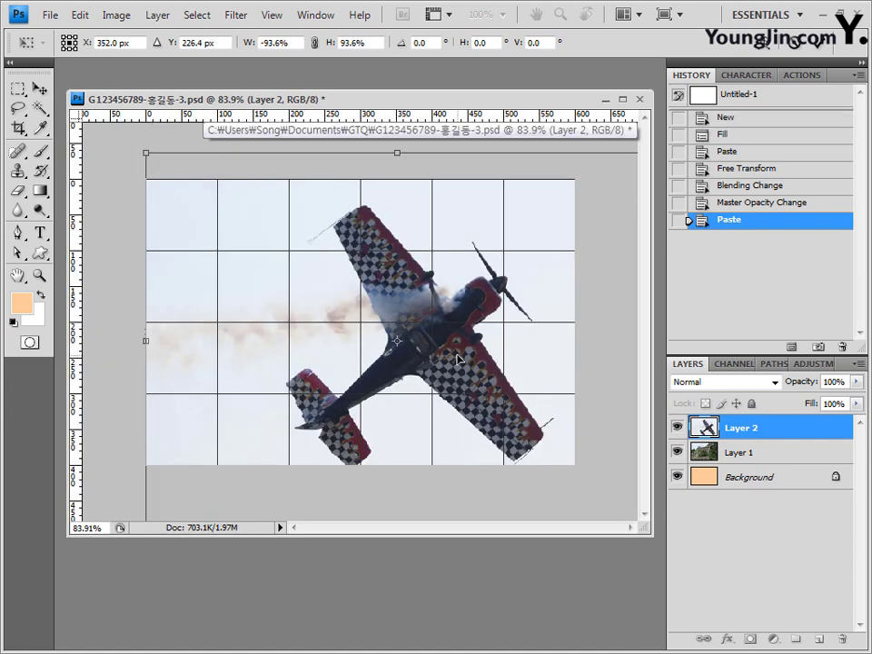
pyautogui.press('Return')
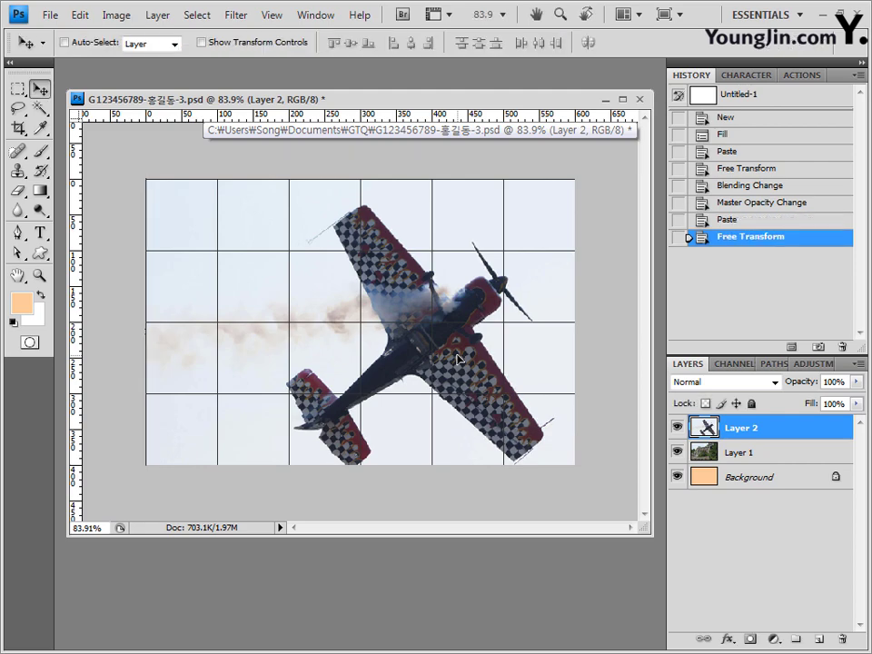
# - Apply the Grain texture filter to the airplane layer
pyautogui.click(235, 15)
pyautogui.moveTo(292, 311)
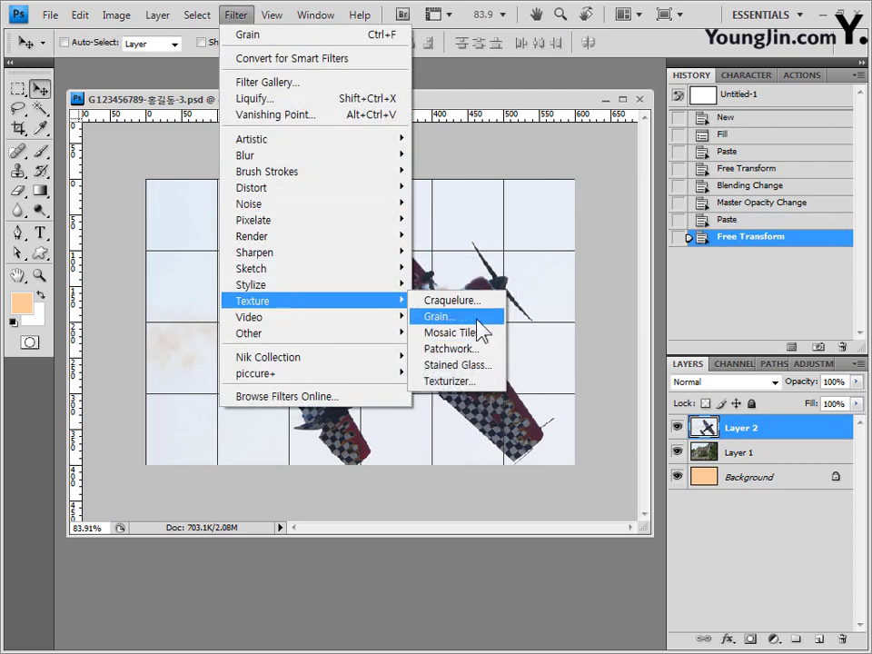
pyautogui.click(481, 318)
pyautogui.click(720, 162)
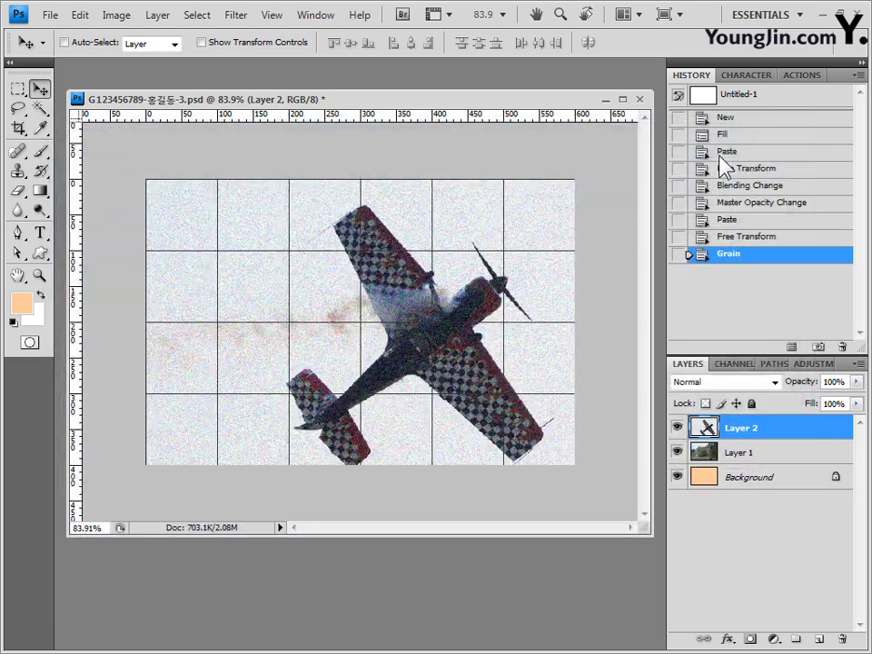
# - Add a layer mask to the airplane layer and draw a horizontal black-to-white linear gradient that fades out its left side
pyautogui.click(751, 640)
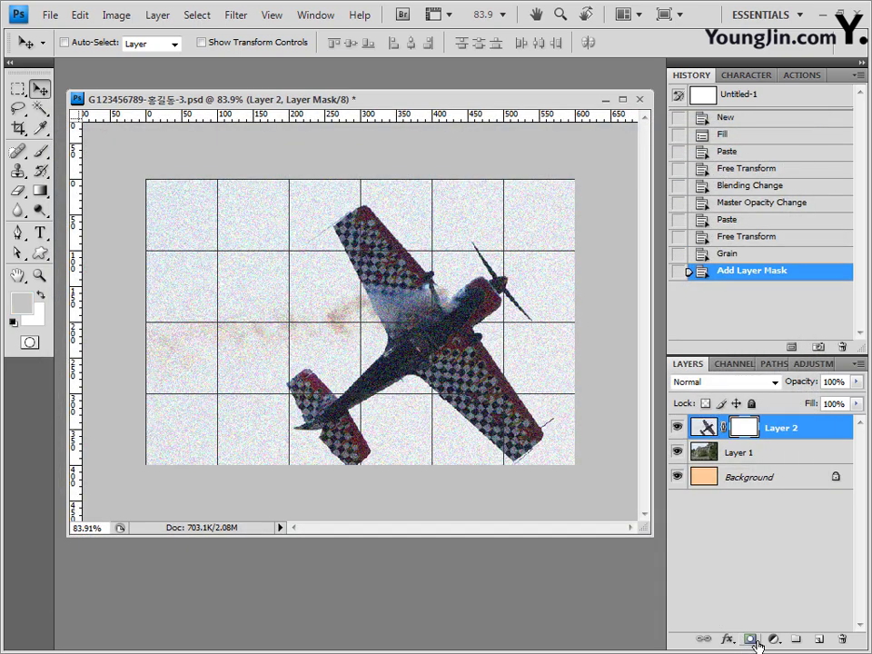
pyautogui.click(40, 190)
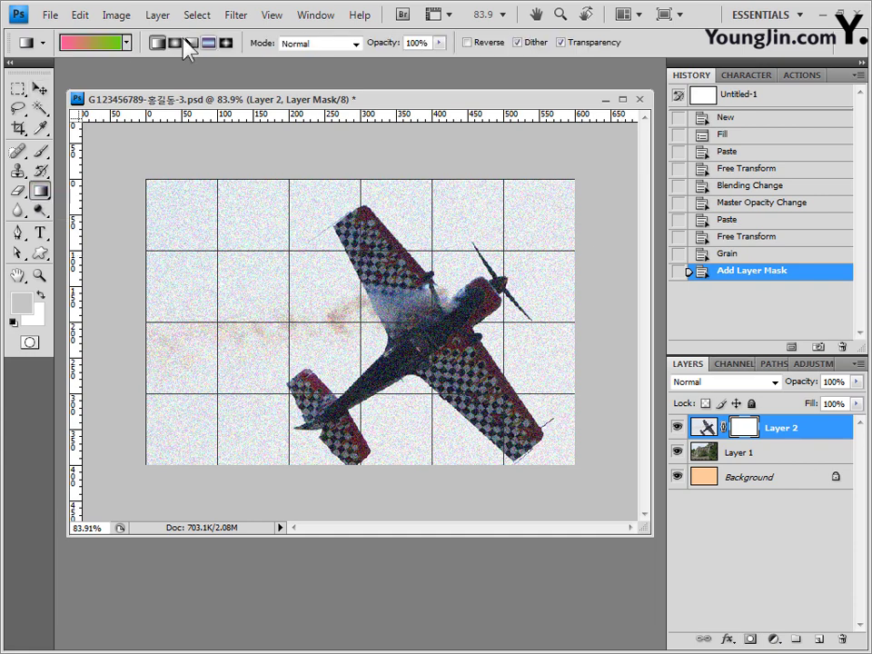
pyautogui.click(127, 43)
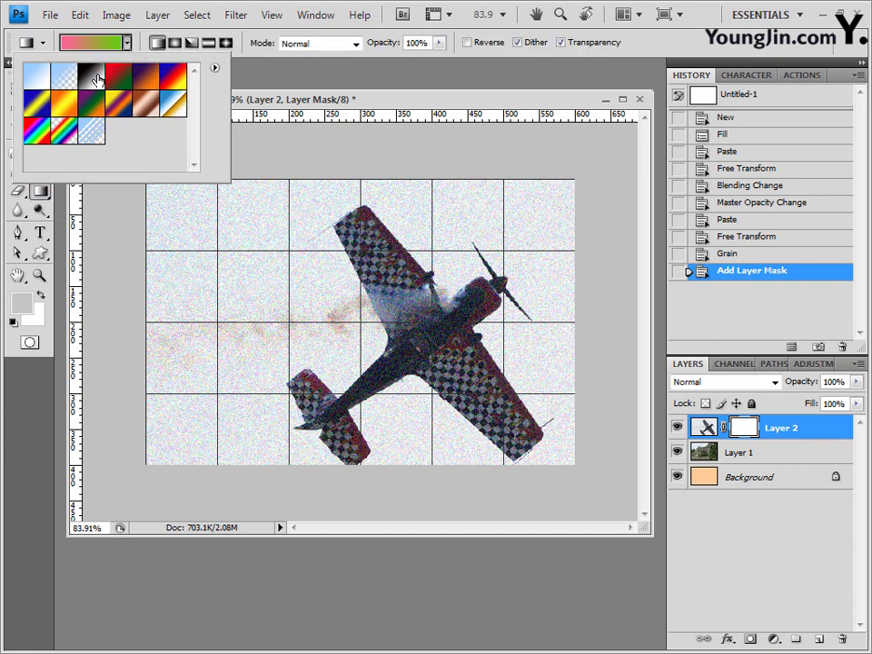
pyautogui.click(95, 78)
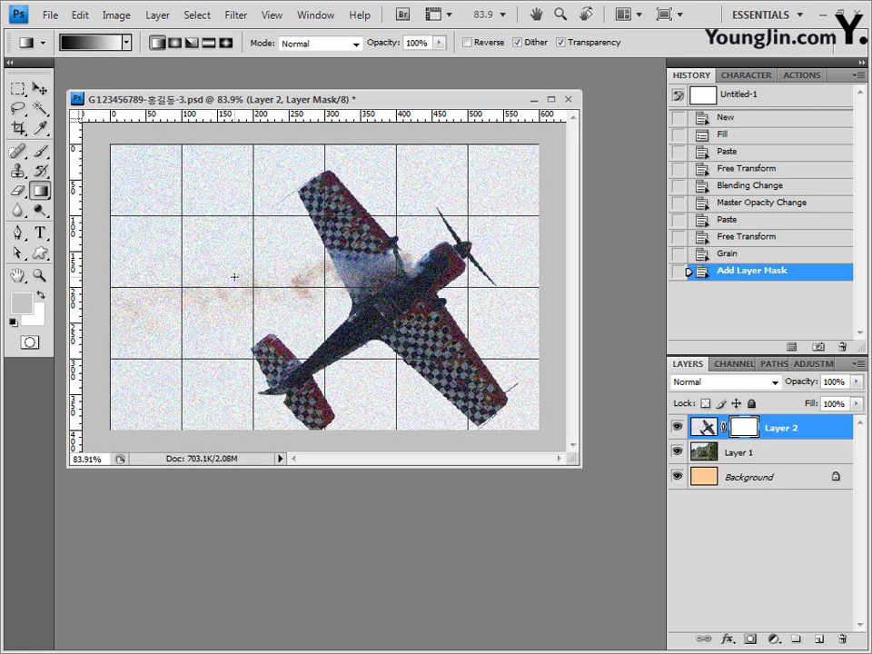
pyautogui.moveTo(234, 276); pyautogui.dragTo(289, 277)
pyautogui.moveTo(351, 273); pyautogui.dragTo(351, 275)
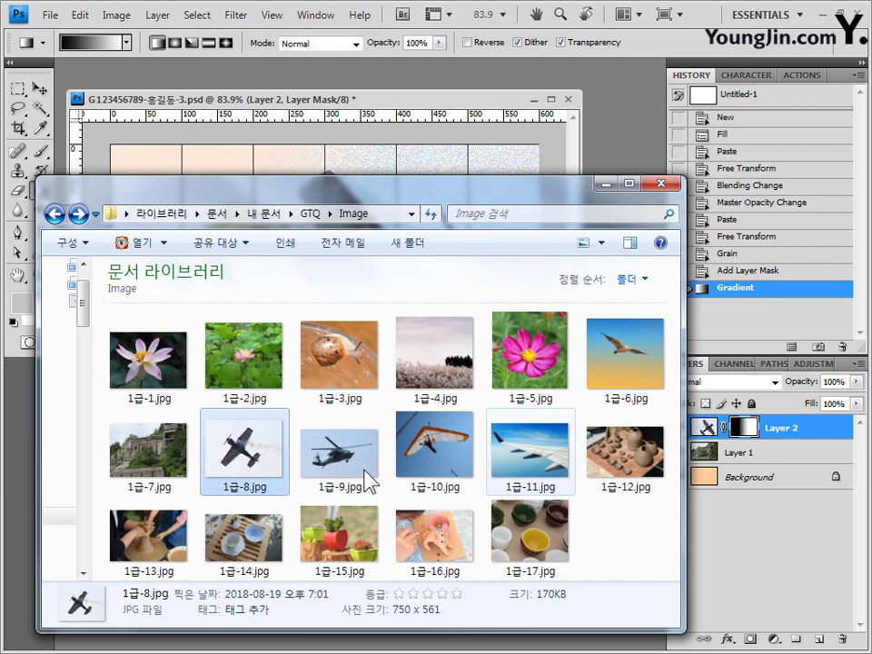
# - Open 1급-9.jpg from the Image folder and paste the whole helicopter picture as a new layer in the composition
pyautogui.moveTo(340, 450); pyautogui.dragTo(498, 86)
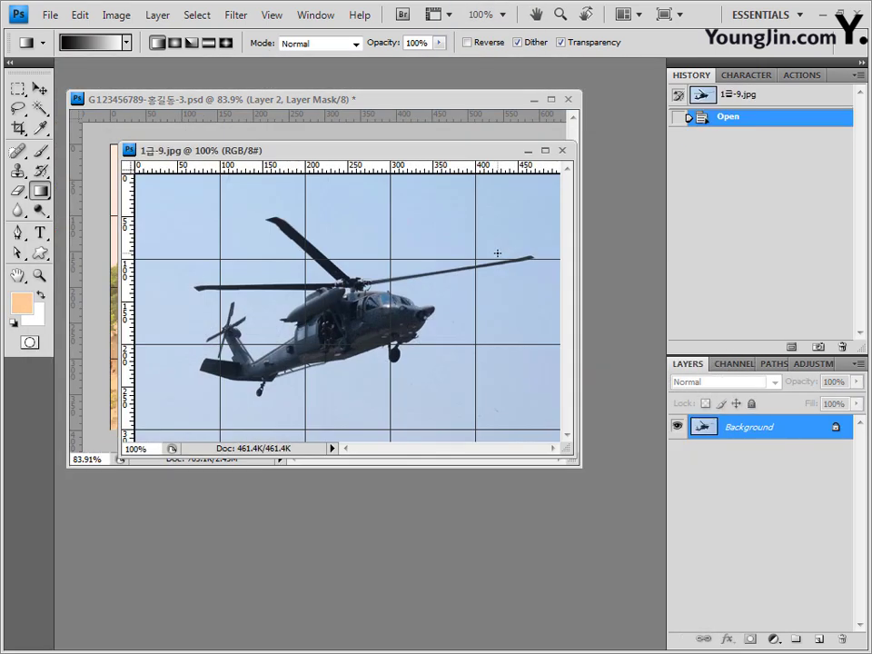
pyautogui.hotkey('ctrl', 'a')
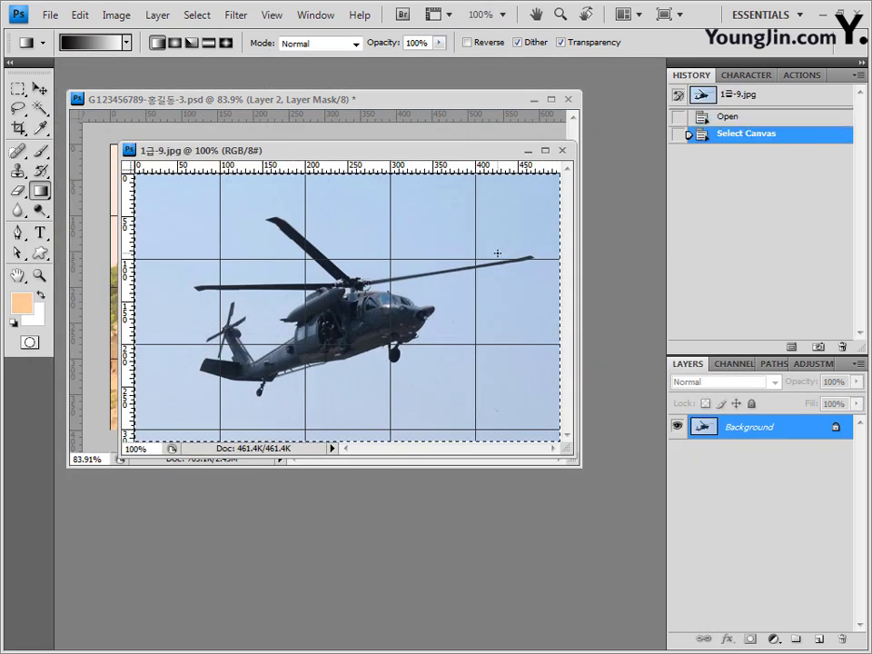
pyautogui.hotkey('ctrl', 'c')
pyautogui.click(562, 150)
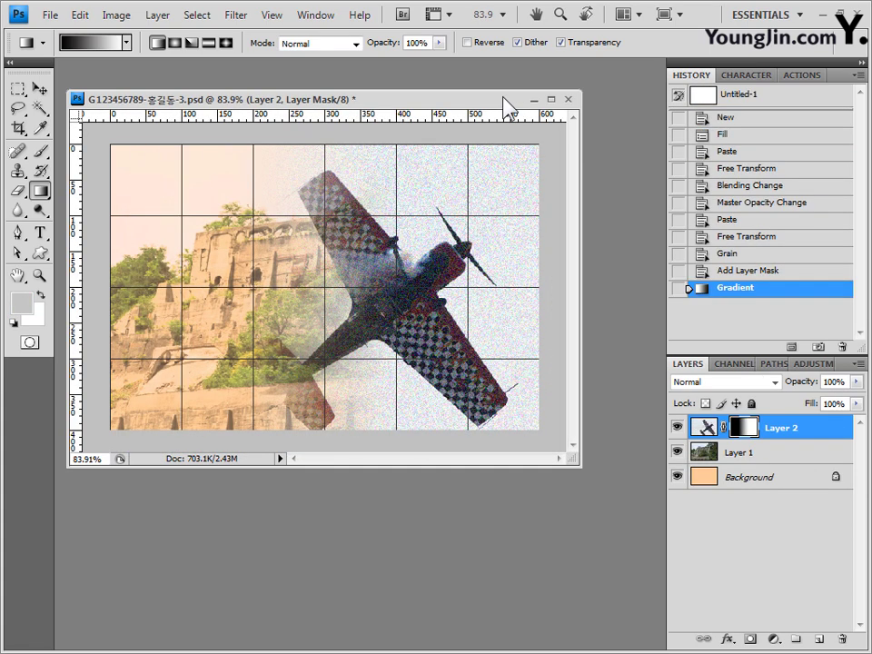
pyautogui.hotkey('ctrl', 'v')
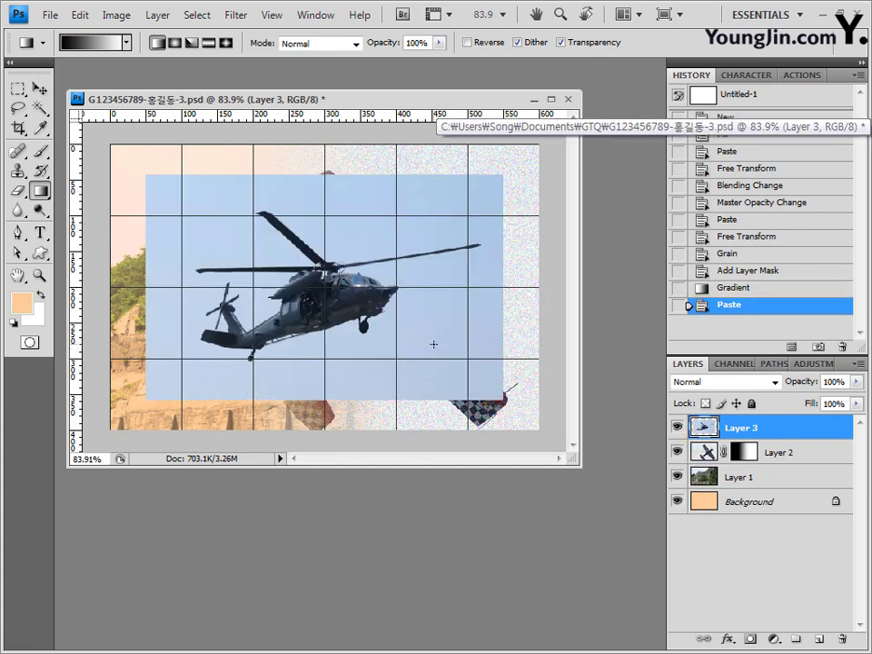
# - Scale down the helicopter layer and position it near the middle of the canvas, over the ruins and the airplane's tail
pyautogui.hotkey('ctrl', 't')
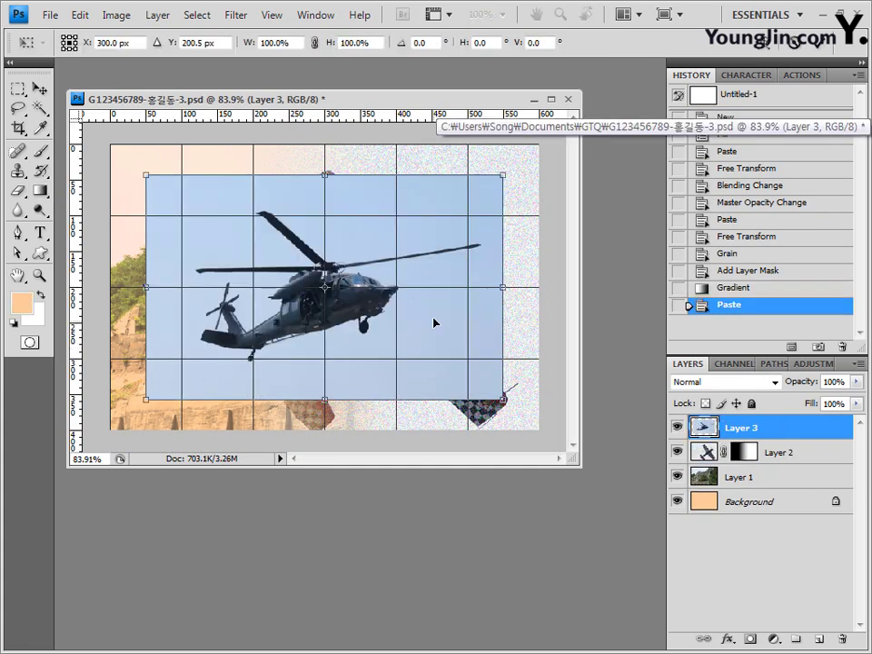
pyautogui.moveTo(385, 269); pyautogui.dragTo(365, 294)
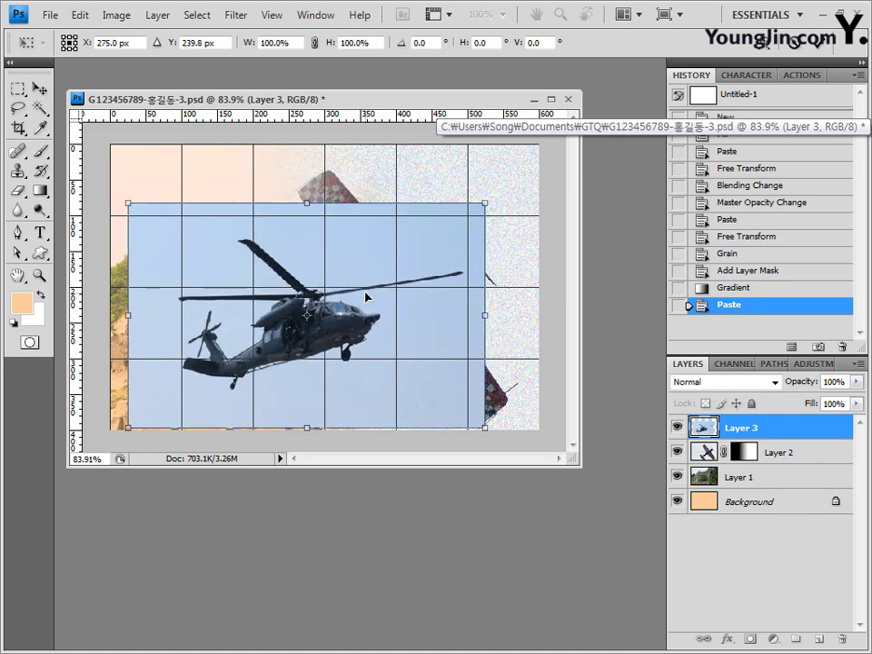
pyautogui.press('Return')
# - Apply a Gaussian Blur with a 1.0 pixel radius to the helicopter layer and hide the grid
pyautogui.click(235, 14)
pyautogui.moveTo(254, 156)
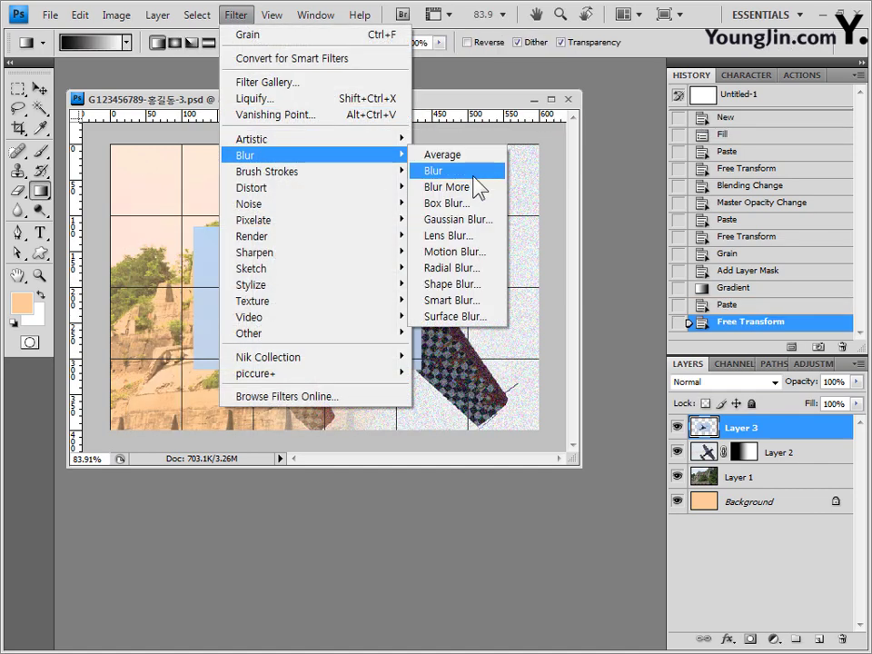
pyautogui.click(474, 219)
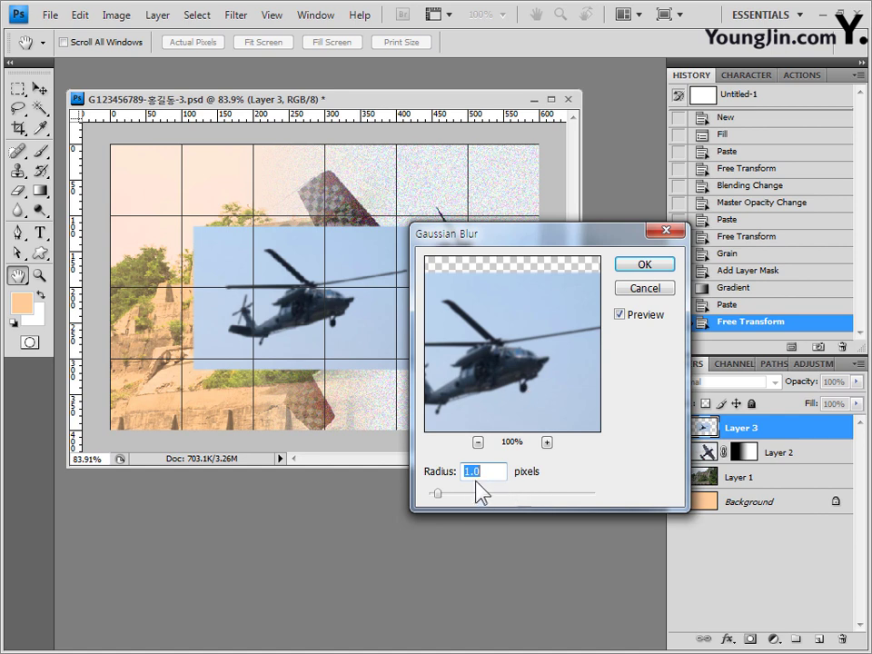
pyautogui.click(664, 265)
pyautogui.hotkey('ctrl', "'")
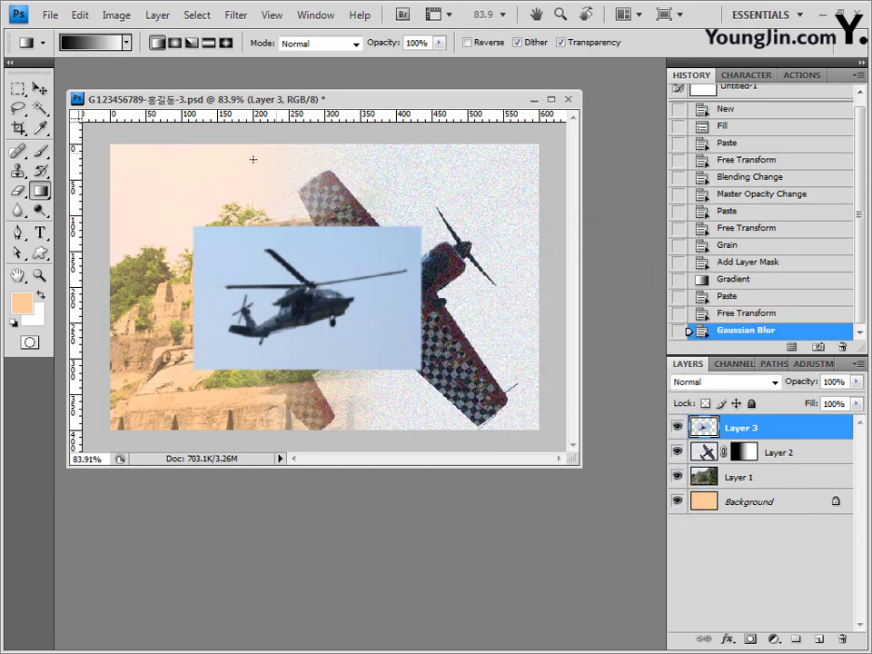
# - Replace the custom shapes with the Symbols set and choose the shield-shaped sign with three top points
pyautogui.click(40, 254)
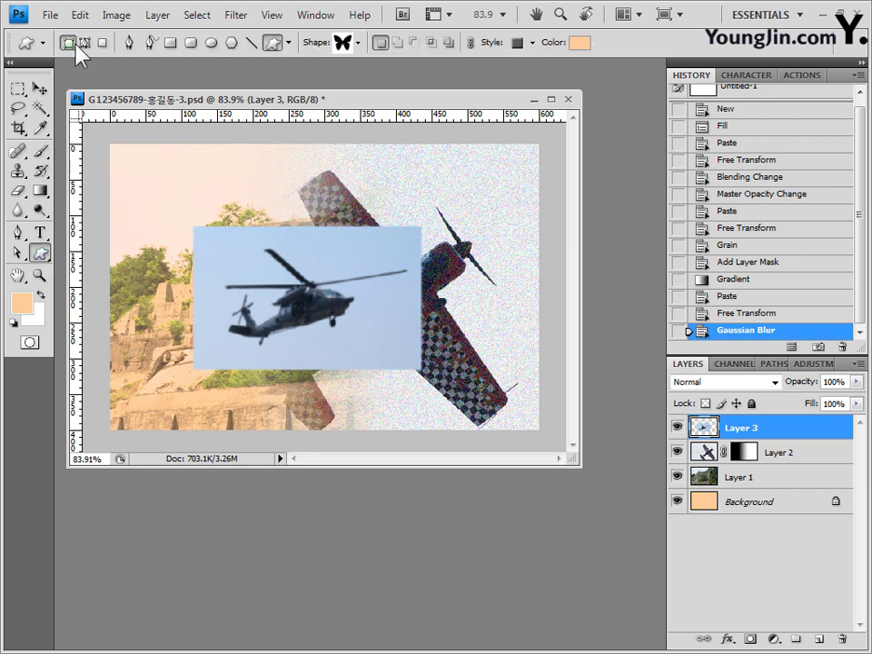
pyautogui.click(357, 42)
pyautogui.click(480, 71)
pyautogui.click(525, 473)
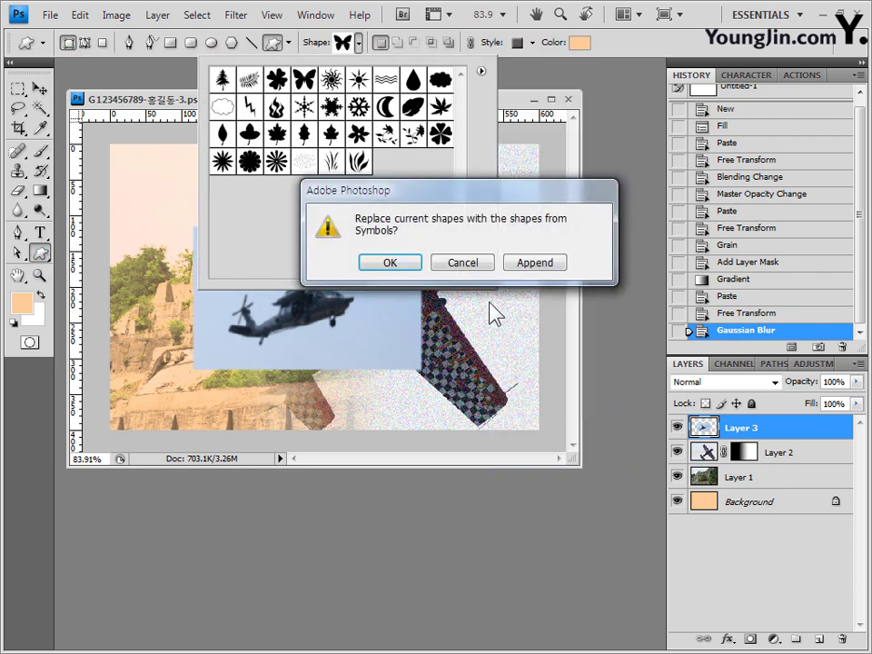
pyautogui.click(389, 263)
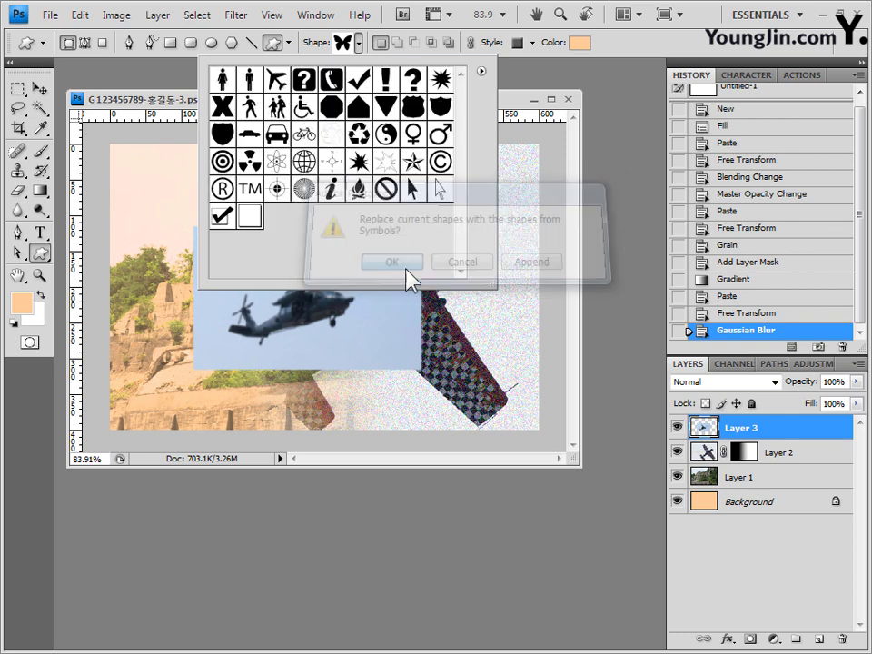
pyautogui.click(413, 107)
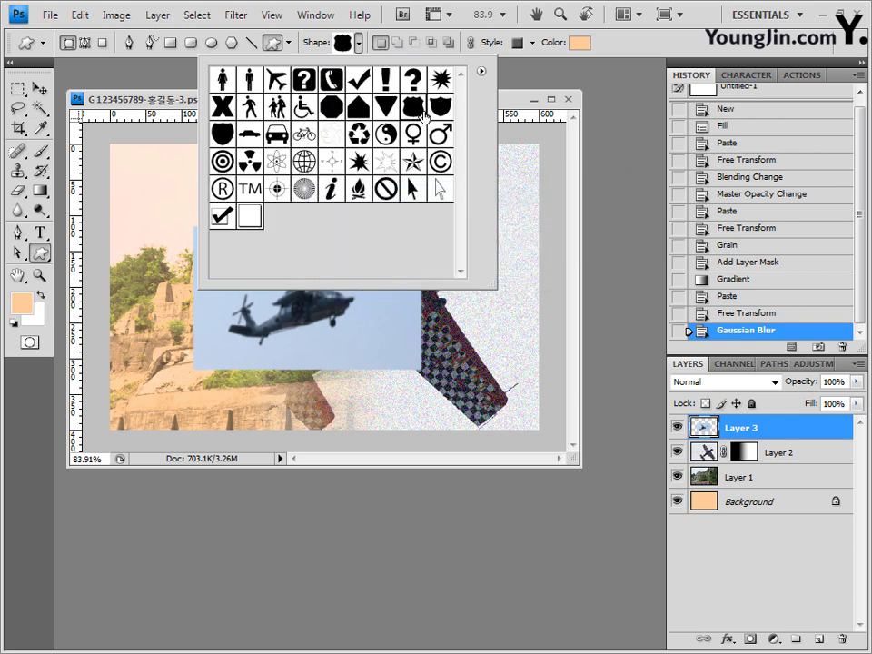
# - Set the shape style to none and draw the shield over the helicopter, about 215 x 150 px
pyautogui.click(613, 49)
pyautogui.click(533, 43)
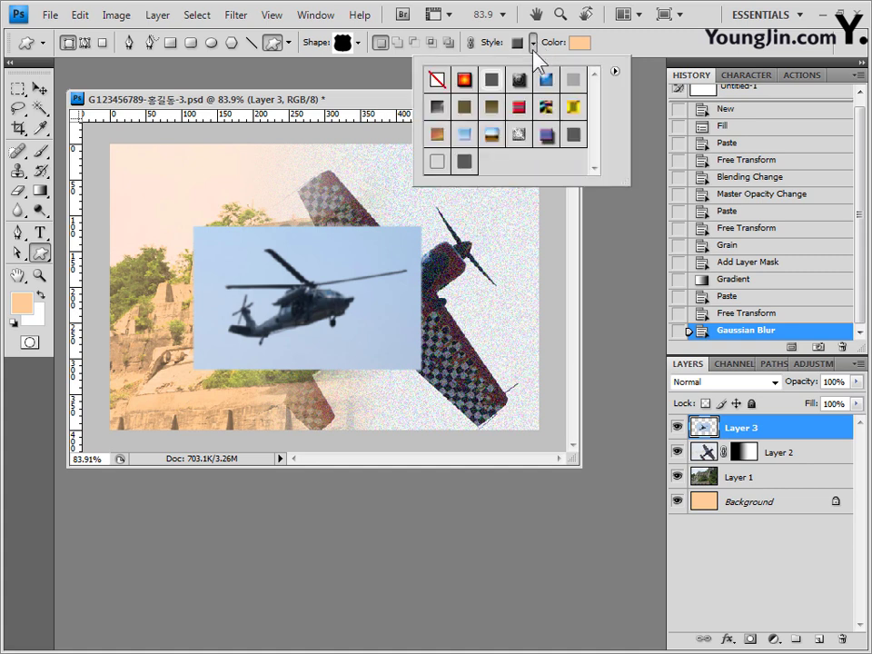
pyautogui.click(441, 80)
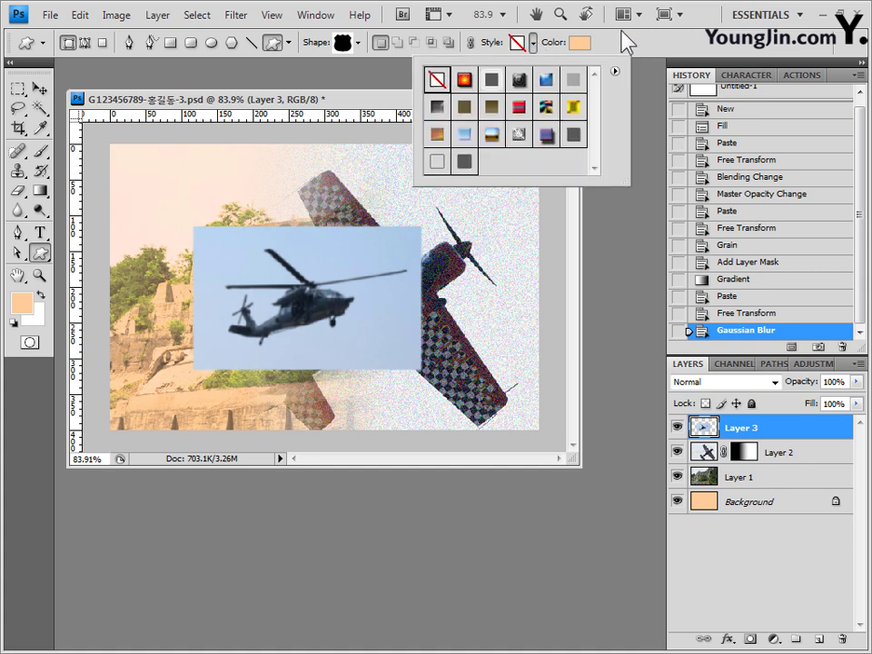
pyautogui.click(707, 41)
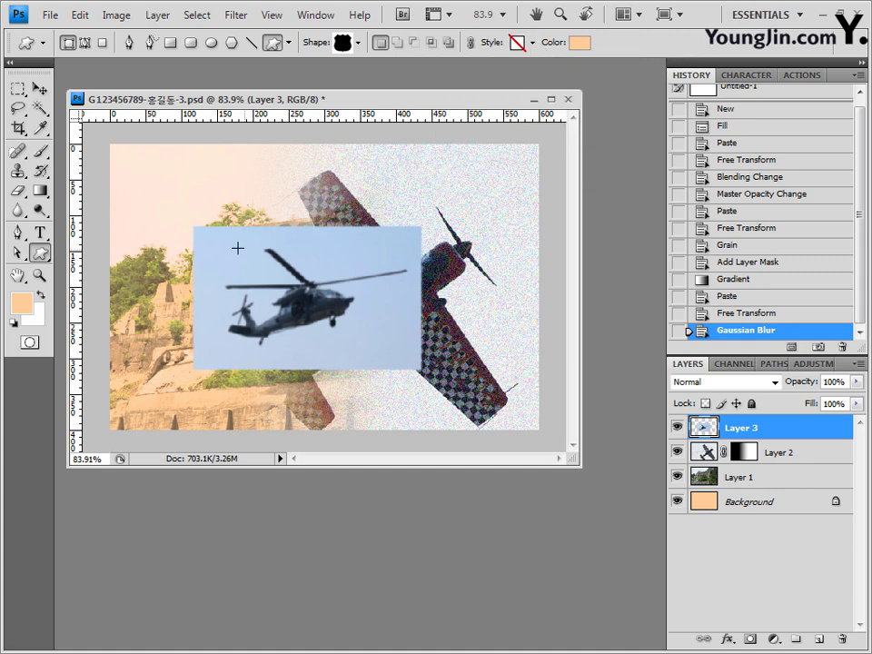
pyautogui.moveTo(227, 244); pyautogui.dragTo(382, 352)
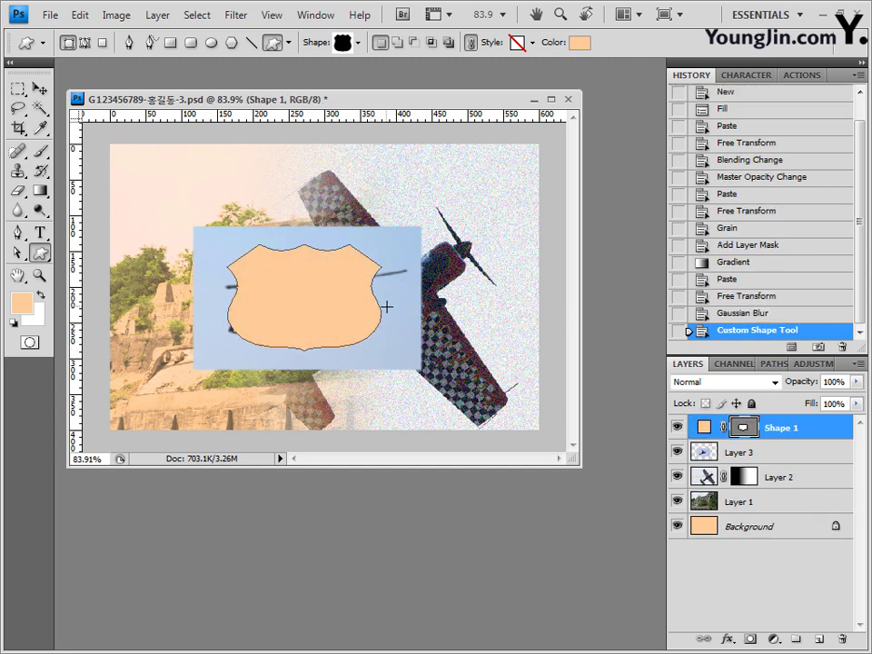
# - Enlarge the shield slightly to surround the helicopter and move its shape layer directly below the helicopter layer
pyautogui.hotkey('ctrl', 'shift', 't')
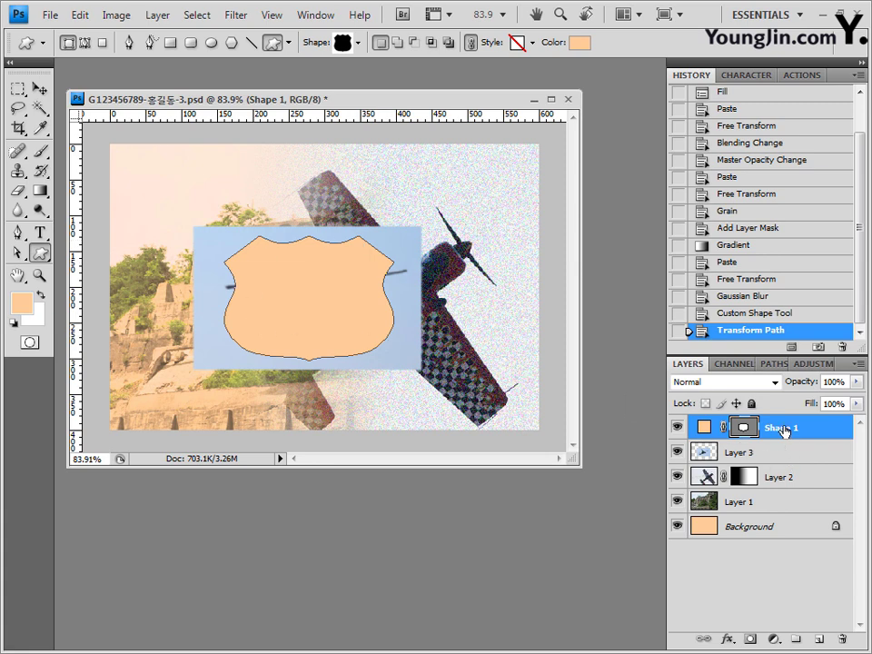
pyautogui.moveTo(784, 431)
pyautogui.mouseDown()
pyautogui.moveTo(790, 461)
pyautogui.moveTo(783, 439)
pyautogui.mouseUp()
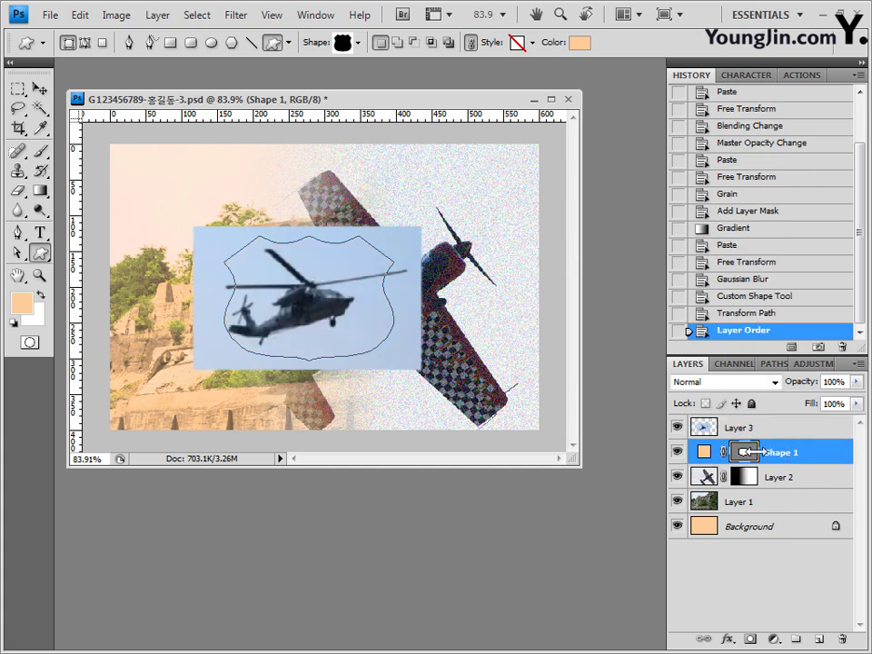
# - Add a 4 px outside Stroke to the shield layer with a linear gradient fill at a 0° angle
pyautogui.click(735, 638)
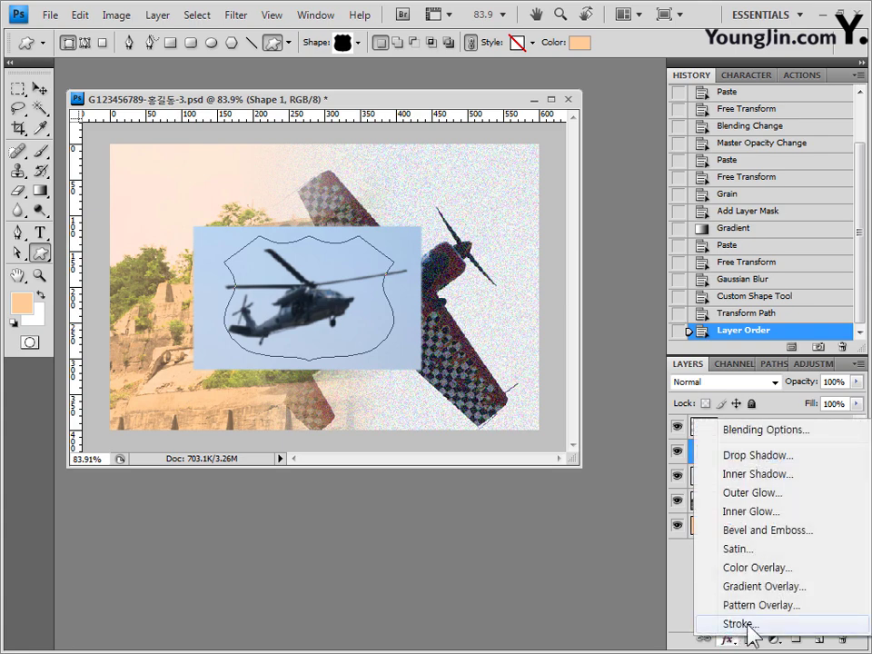
pyautogui.click(739, 625)
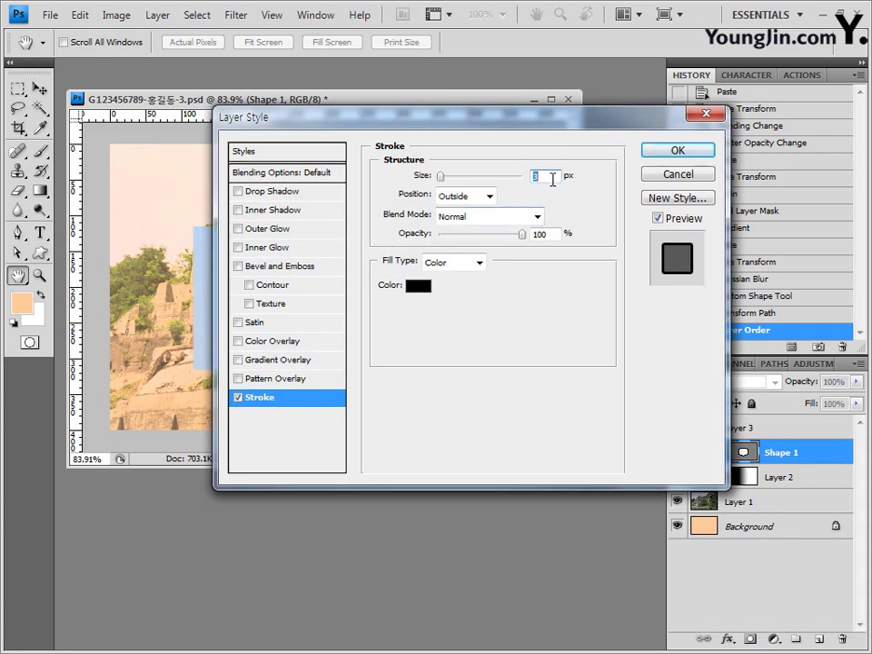
pyautogui.write('4')
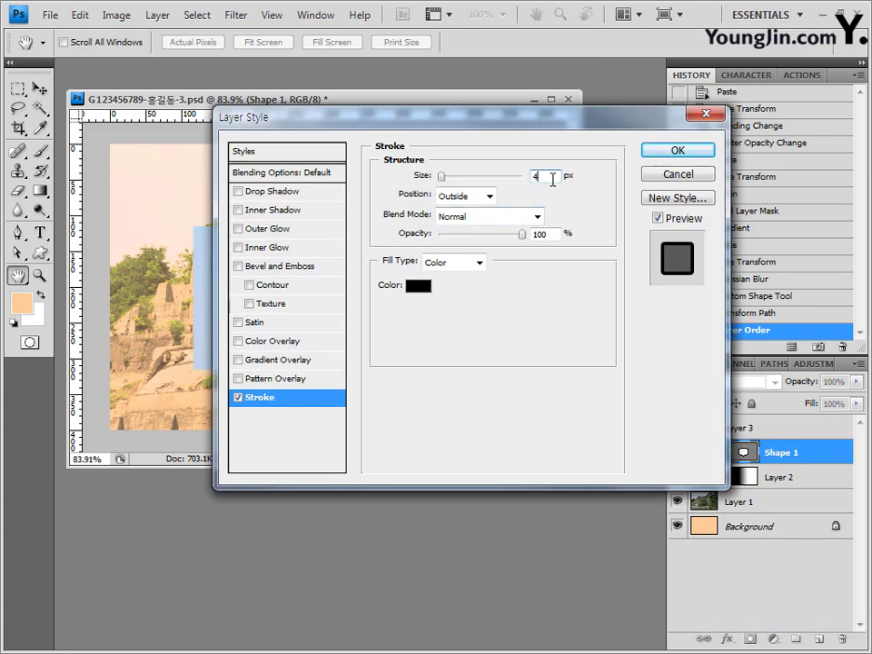
pyautogui.click(477, 263)
pyautogui.click(472, 294)
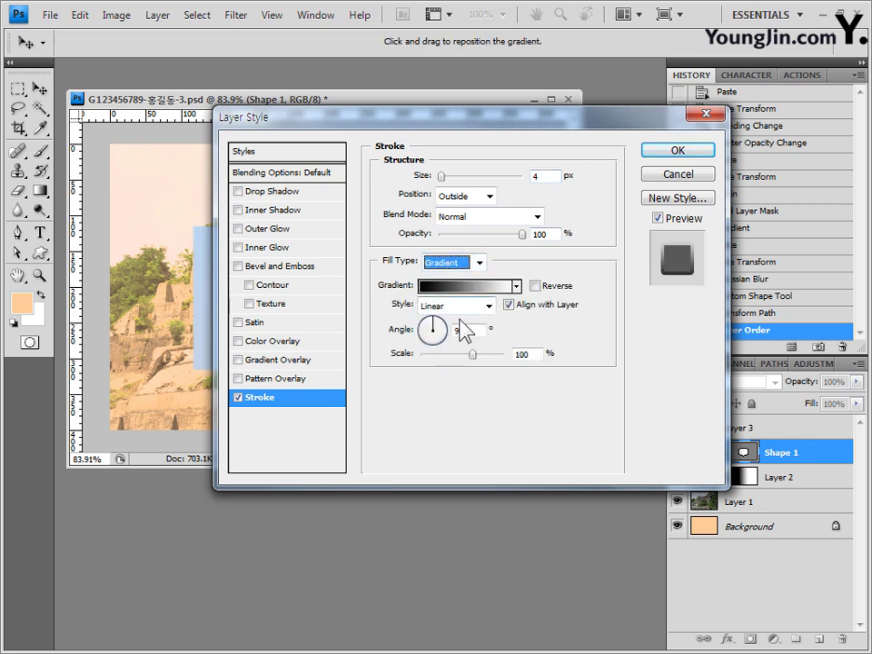
pyautogui.click(434, 329)
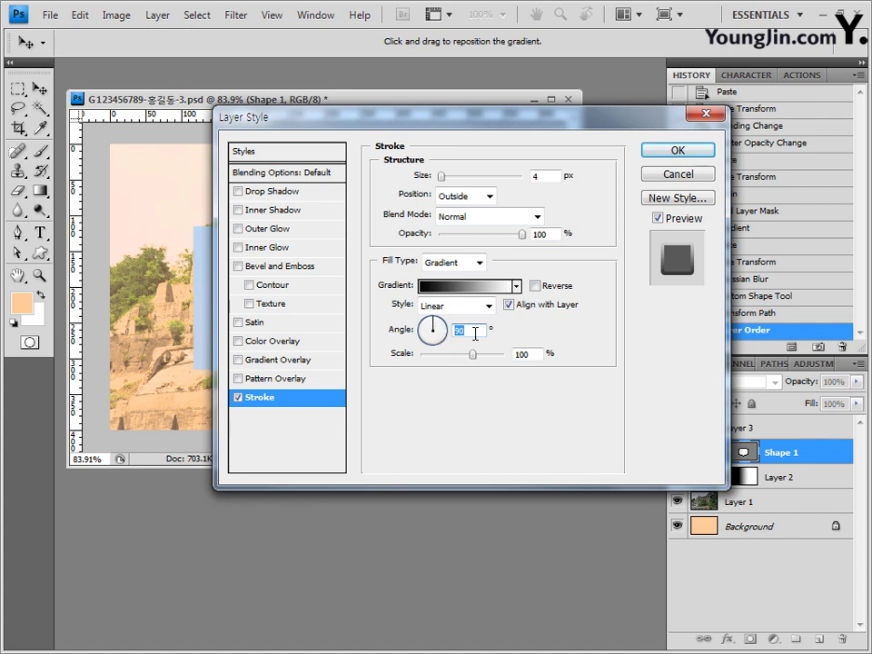
pyautogui.write('0')
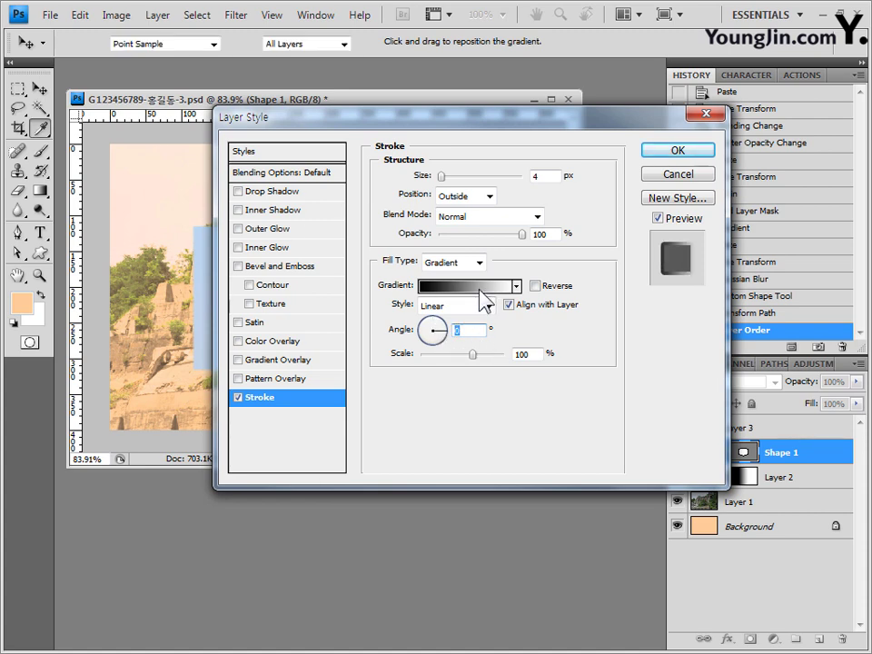
# - Make the stroke gradient Foreground to Transparent with its starting colour set to 666600, and apply the layer style
pyautogui.click(480, 287)
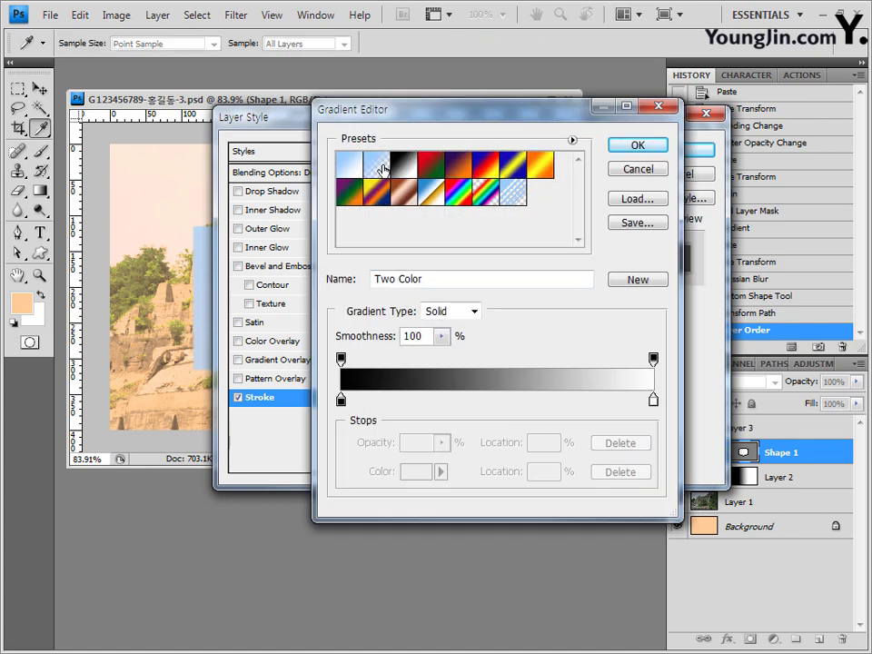
pyautogui.click(384, 169)
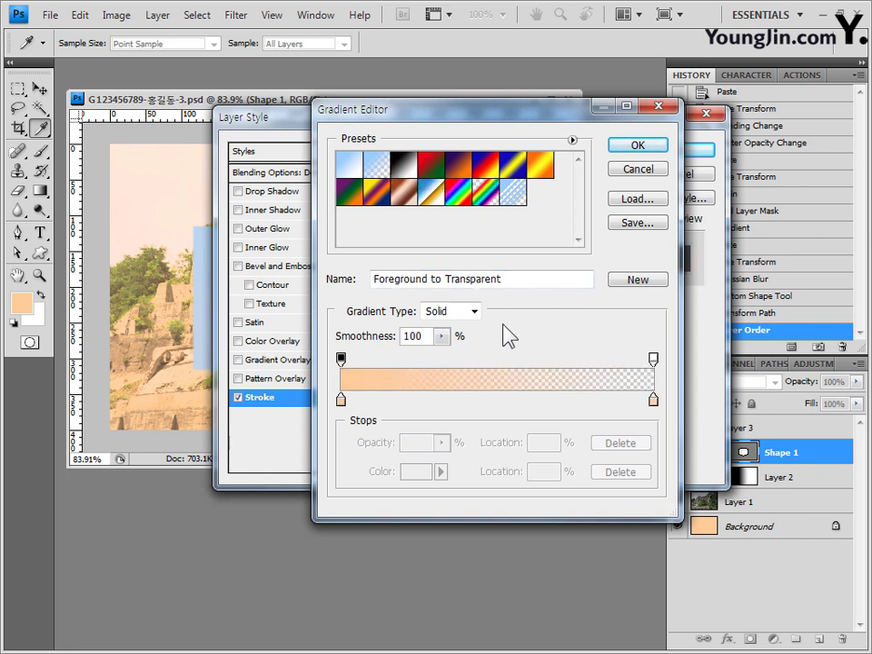
pyautogui.doubleClick(341, 400)
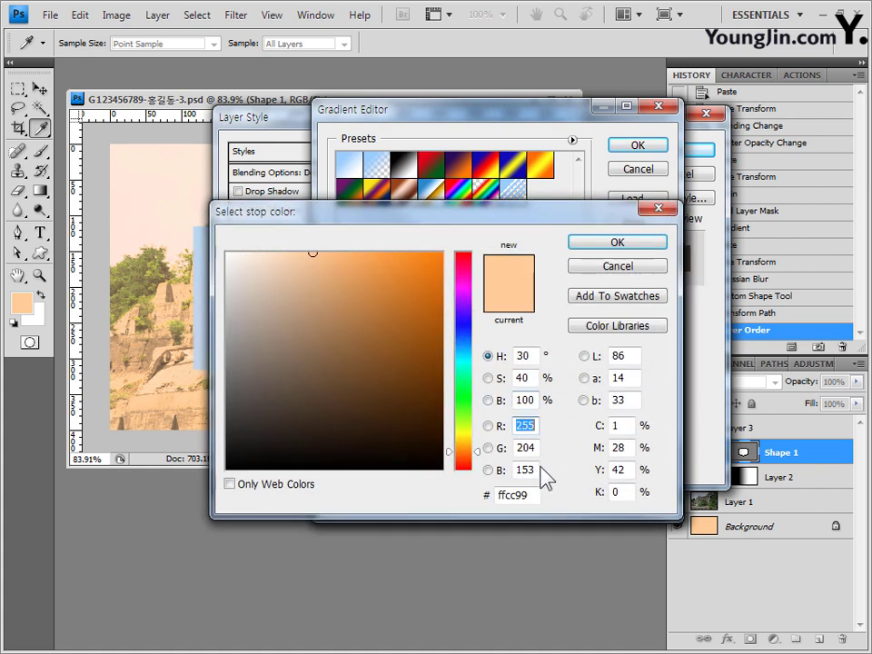
pyautogui.moveTo(536, 495); pyautogui.dragTo(463, 492)
pyautogui.write('666600')
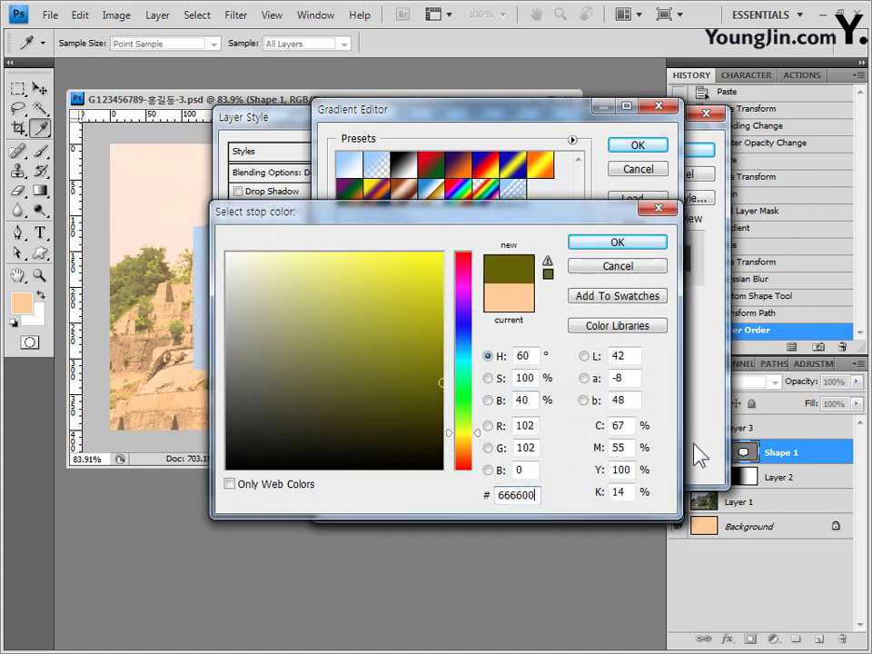
pyautogui.click(640, 241)
pyautogui.click(637, 145)
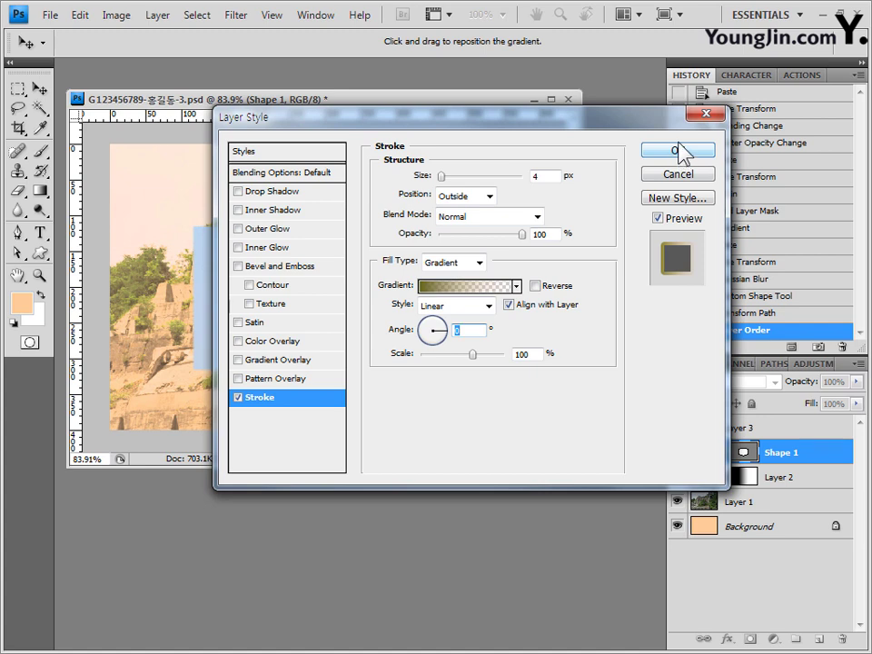
pyautogui.click(677, 151)
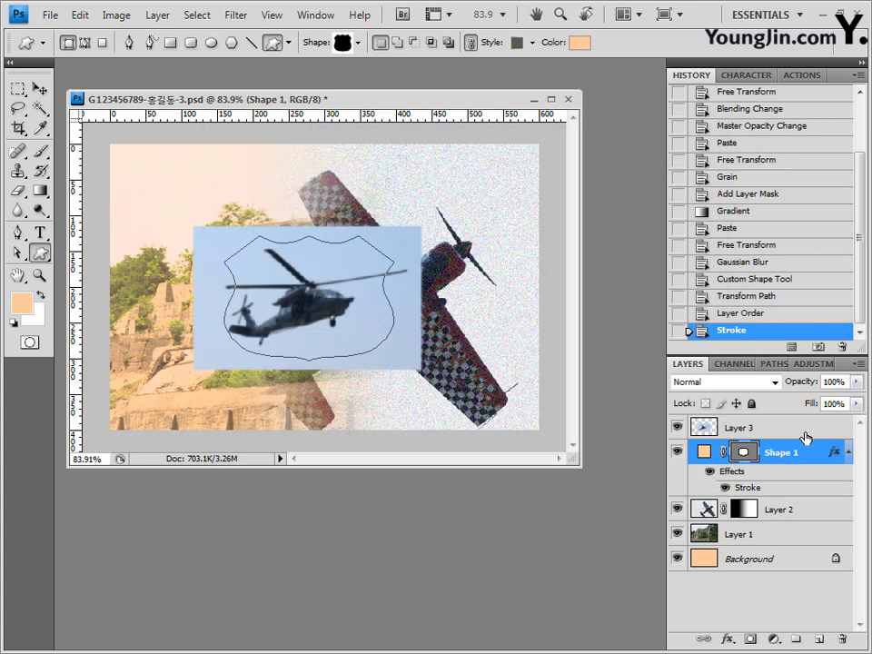
# - Clip the helicopter layer to the shield shape with a clipping mask
pyautogui.press('alt')
pyautogui.keyDown('alt'); pyautogui.click(805, 441); pyautogui.keyUp('alt')
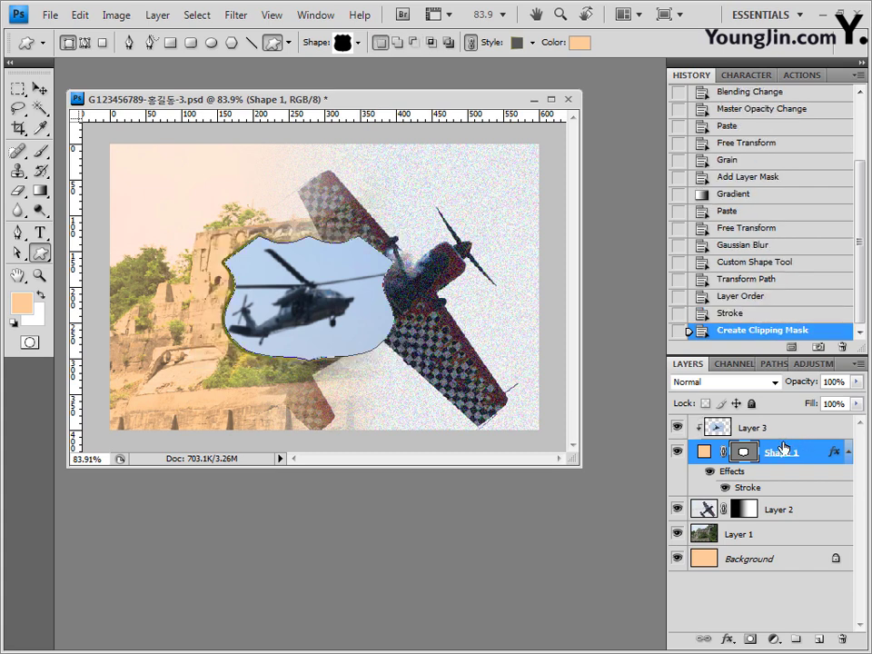
# - Make the helicopter layer active and open the hang-glider photo 1급-10.jpg from the Windows Explorer Image folder
pyautogui.press('w')
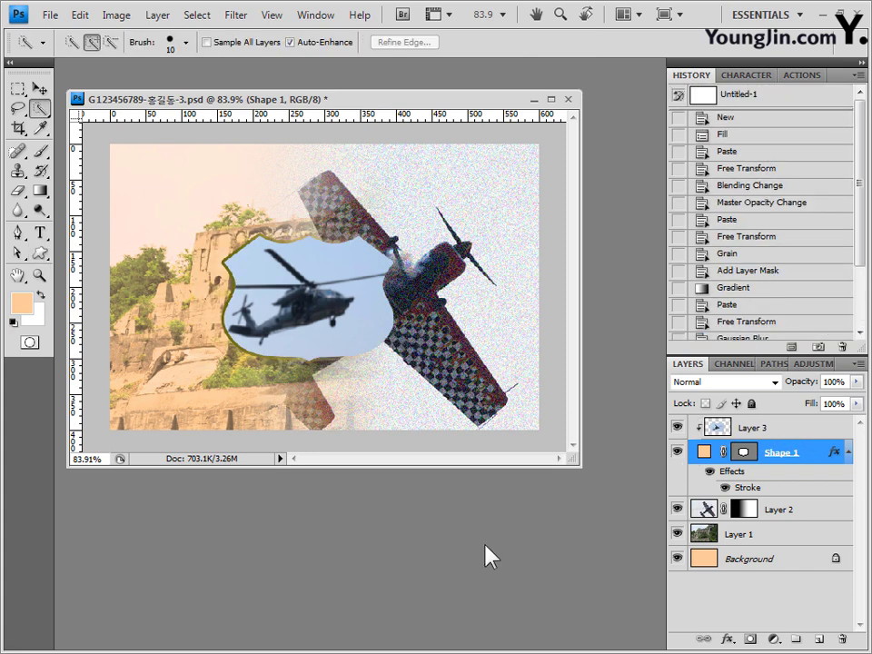
pyautogui.click(775, 432)
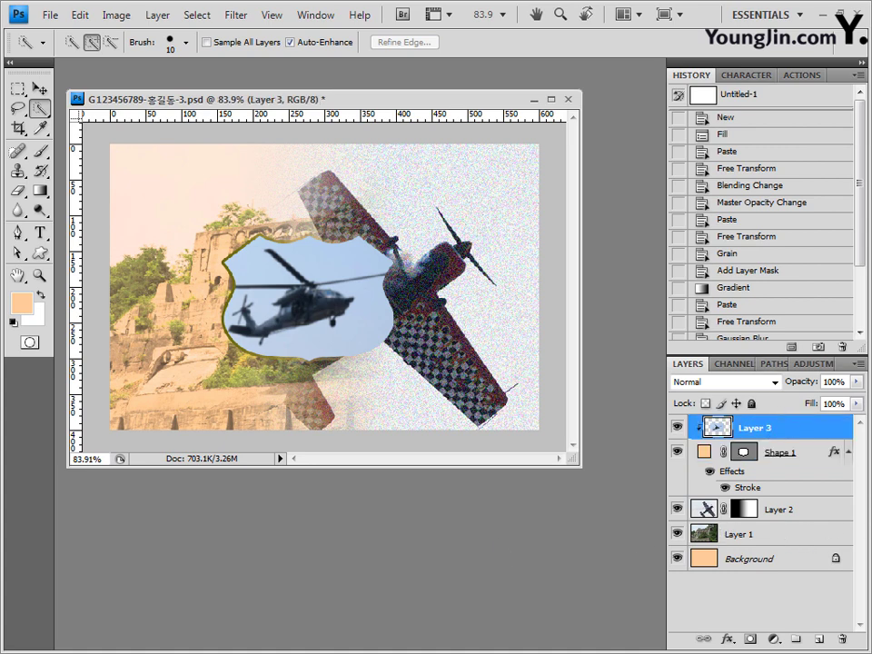
pyautogui.hotkey('alt', 'Tab')
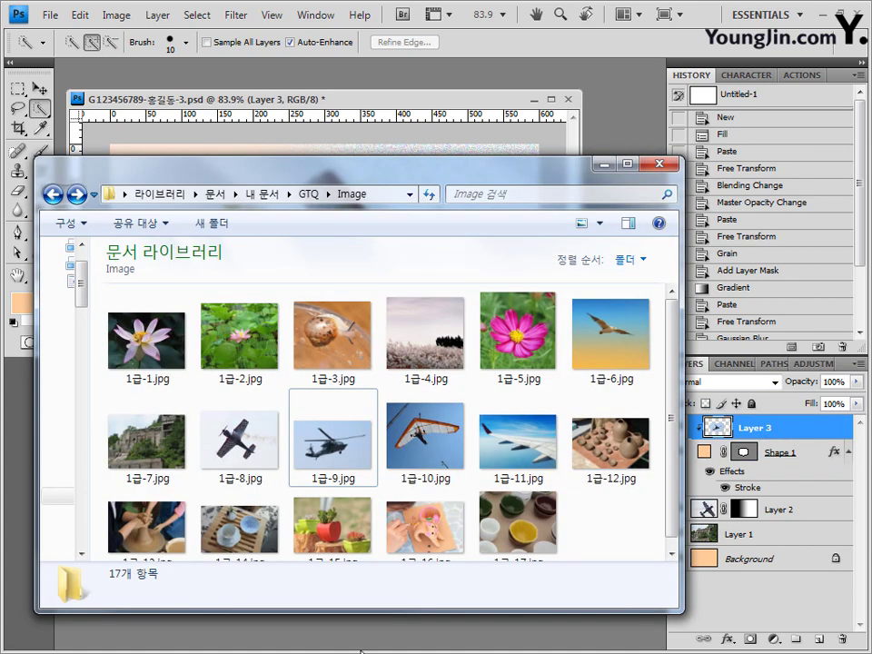
pyautogui.click(450, 438)
pyautogui.moveTo(449, 438); pyautogui.dragTo(570, 87)
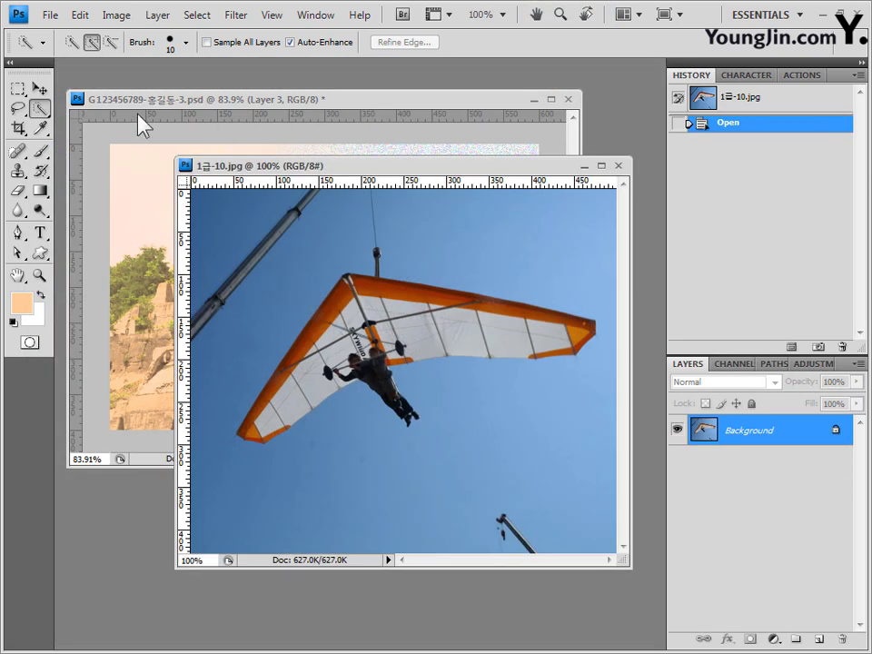
# - Select the hang glider and its riders with the Quick Selection tool and paste a copy into the composition
pyautogui.moveTo(40, 110); pyautogui.dragTo(67, 107)
pyautogui.click(186, 42)
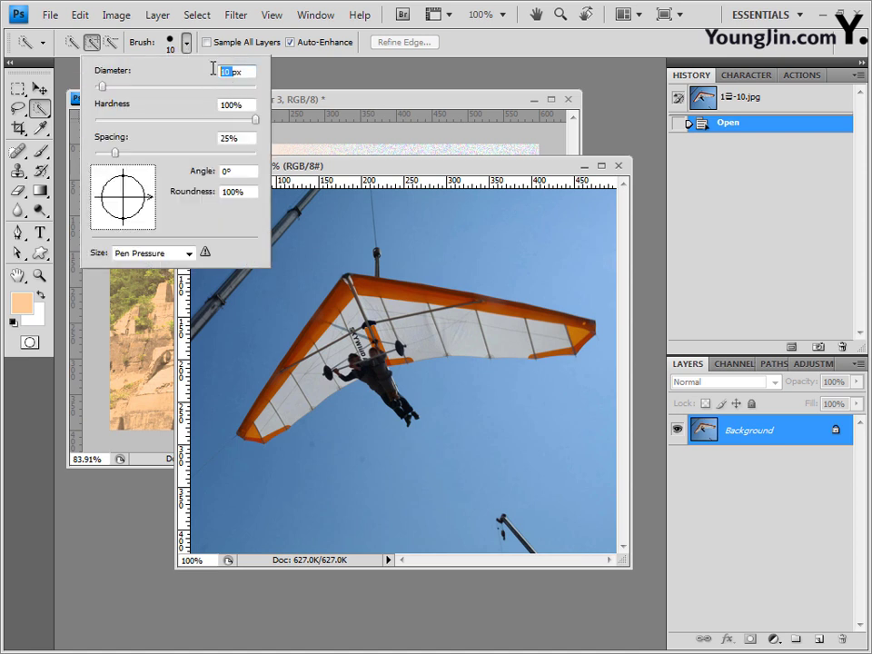
pyautogui.press('Return')
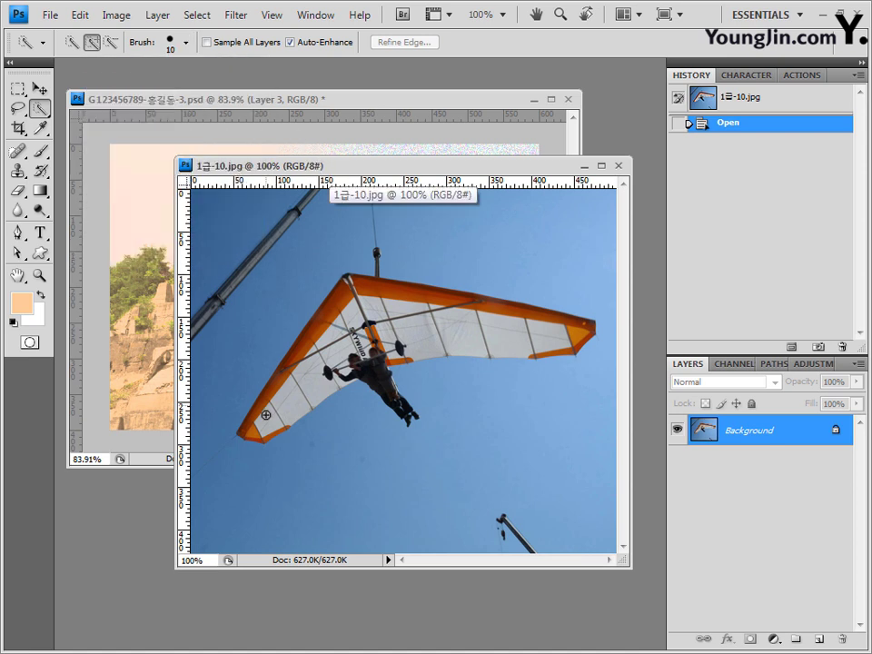
pyautogui.moveTo(266, 414)
pyautogui.mouseDown()
pyautogui.moveTo(535, 345)
pyautogui.moveTo(304, 255)
pyautogui.moveTo(257, 263)
pyautogui.moveTo(256, 283)
pyautogui.mouseUp()
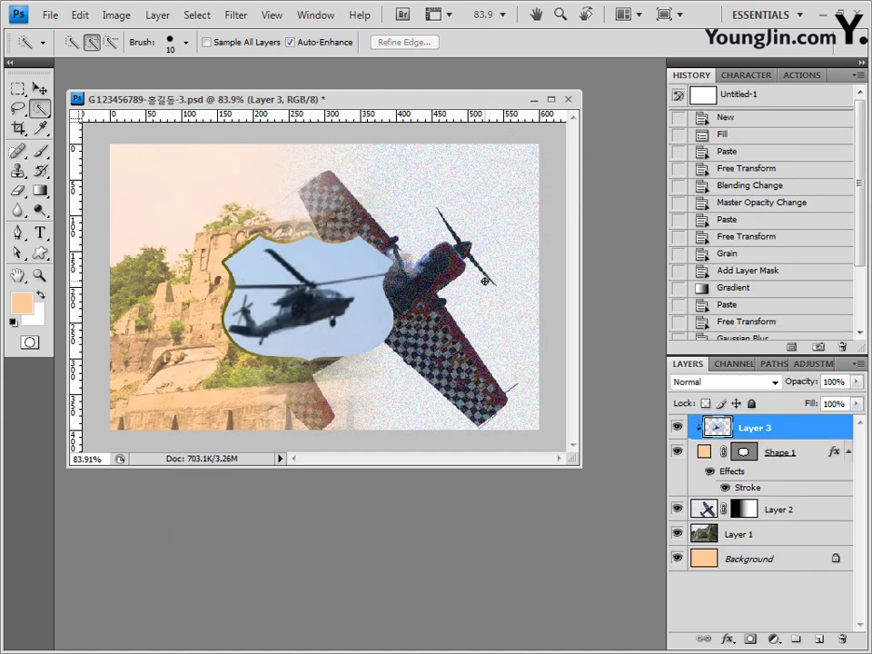
pyautogui.hotkey('ctrl', 'v')
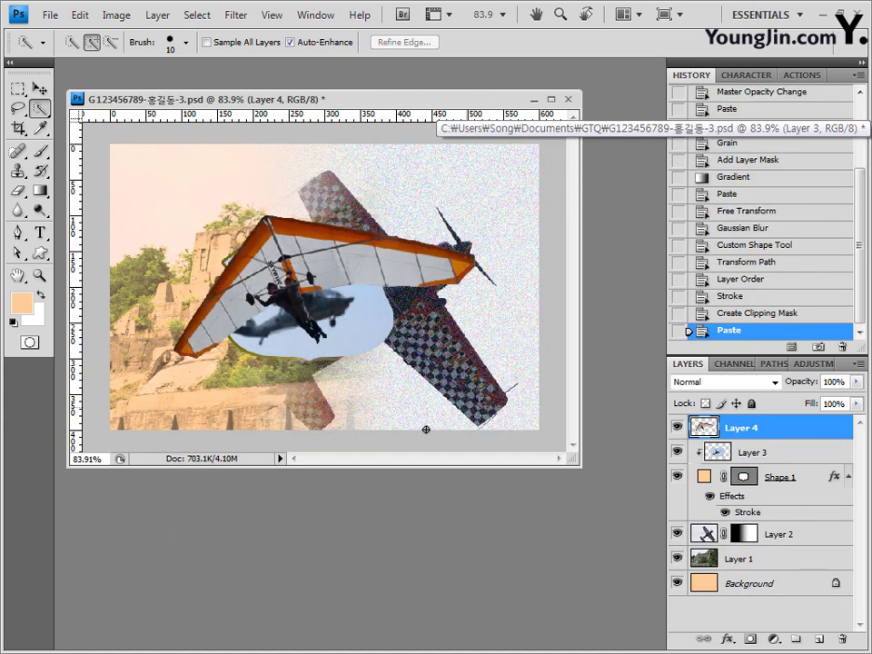
# - Shrink the pasted hang glider, rotate it counterclockwise and place it in the sky at the canvas's upper left
pyautogui.hotkey('ctrl', 't')
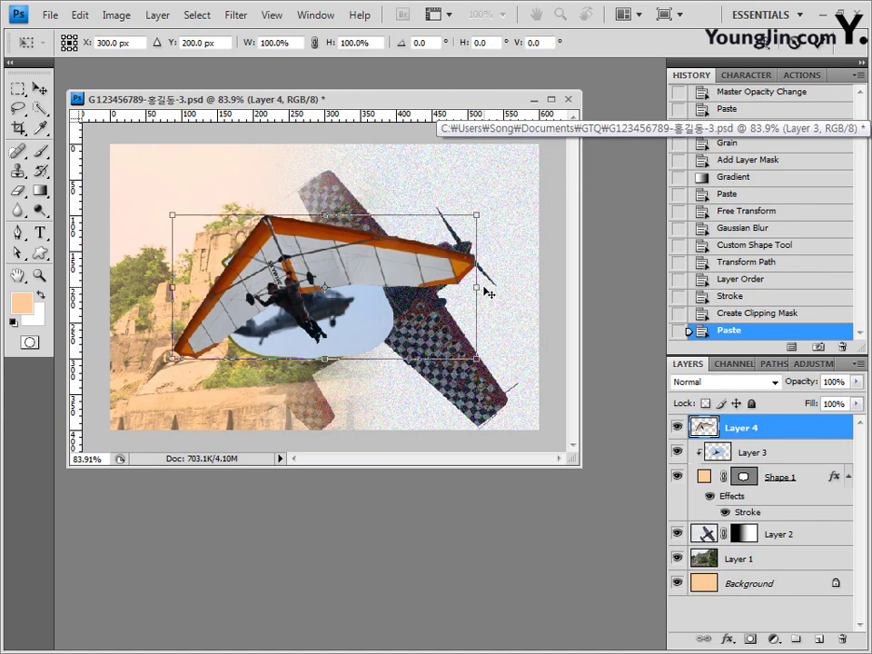
pyautogui.moveTo(482, 353); pyautogui.dragTo(345, 292)
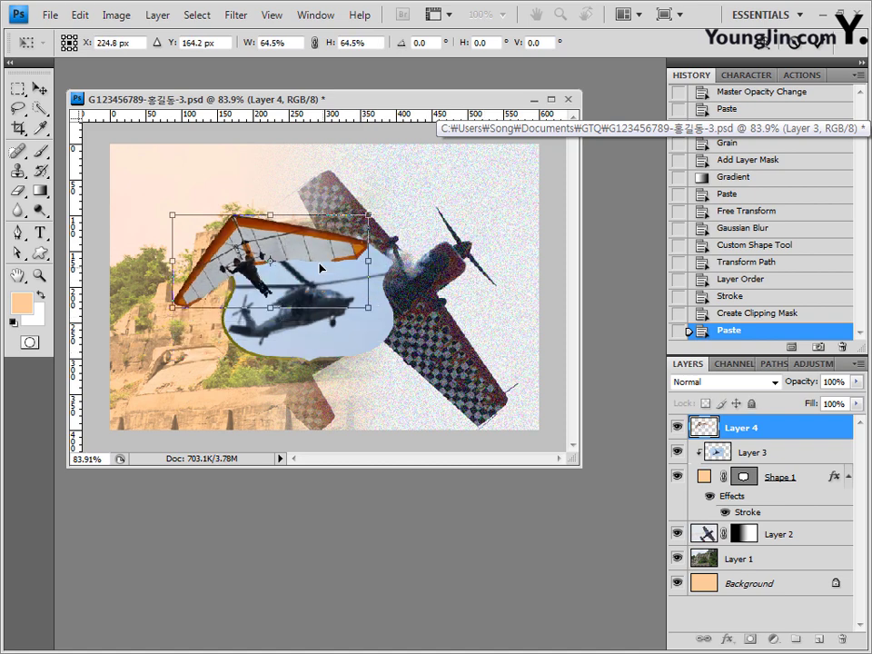
pyautogui.moveTo(239, 197); pyautogui.dragTo(199, 164)
pyautogui.moveTo(305, 264); pyautogui.dragTo(263, 231)
pyautogui.press('Return')
pyautogui.press('w')
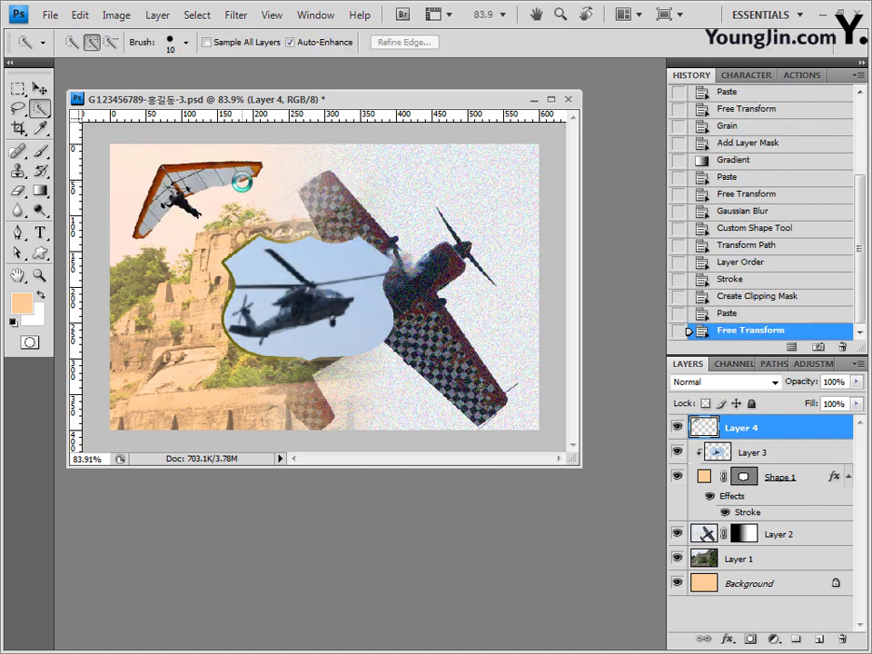
# - Add an Inner Shadow with the default settings to the hang-glider layer
pyautogui.click(729, 640)
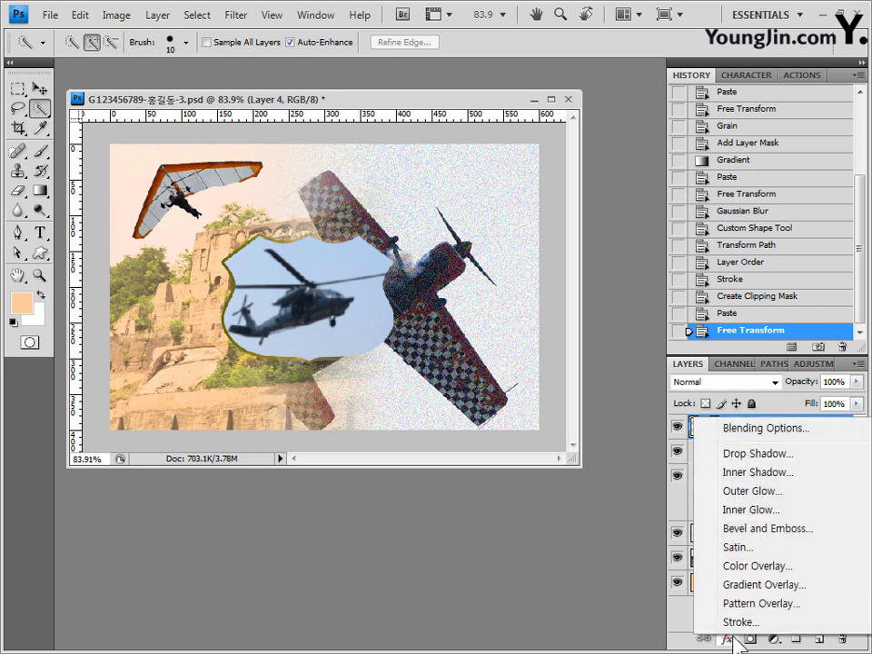
pyautogui.click(772, 473)
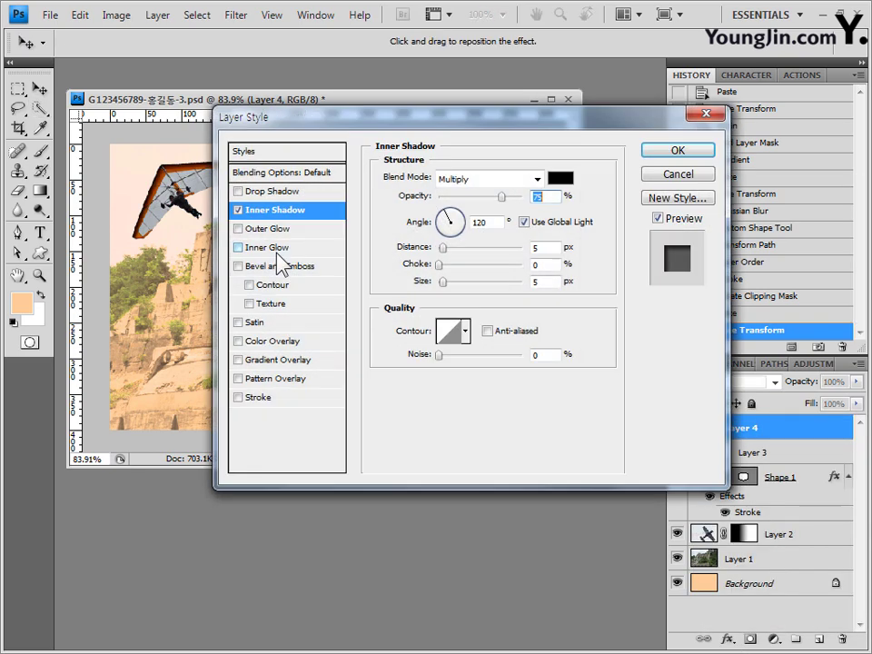
pyautogui.click(688, 153)
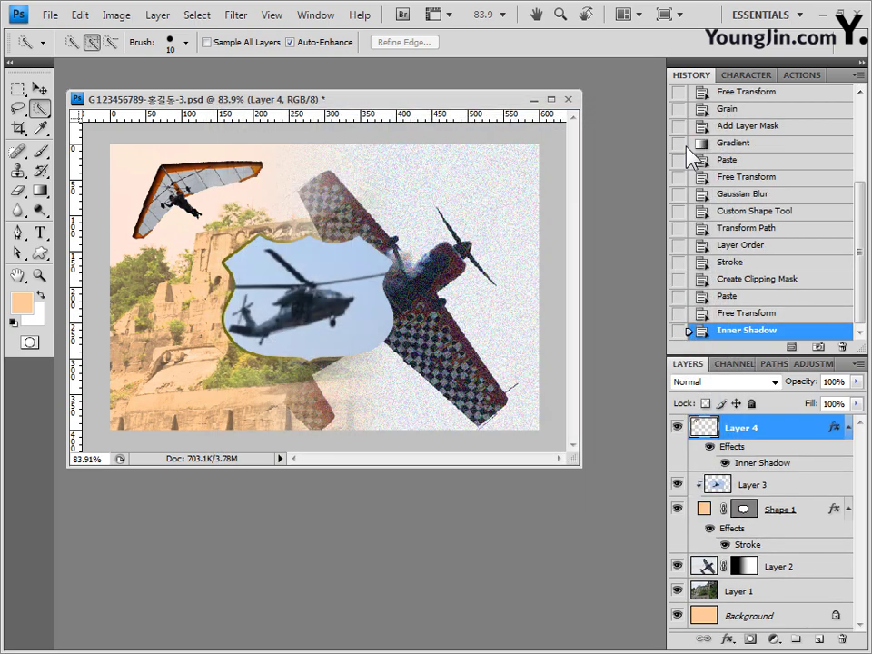
# - Open the airplane-wing photo 1급-11.jpg from the Windows Explorer Image folder
pyautogui.hotkey('alt', 'Tab')
pyautogui.moveTo(518, 436); pyautogui.dragTo(409, 136)
pyautogui.moveTo(102, 61); pyautogui.dragTo(218, 136)
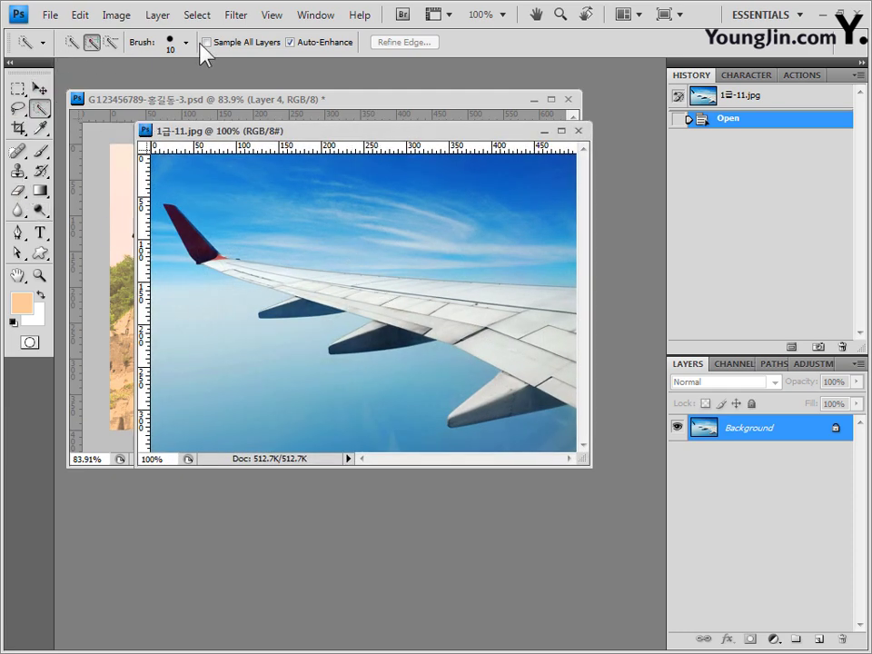
# - Select the whole airplane wing with the Quick Selection tool, paste a copy into the composition and close the photo
pyautogui.moveTo(207, 263)
pyautogui.mouseDown()
pyautogui.moveTo(533, 325)
pyautogui.moveTo(560, 338)
pyautogui.moveTo(577, 379)
pyautogui.moveTo(533, 337)
pyautogui.mouseUp()
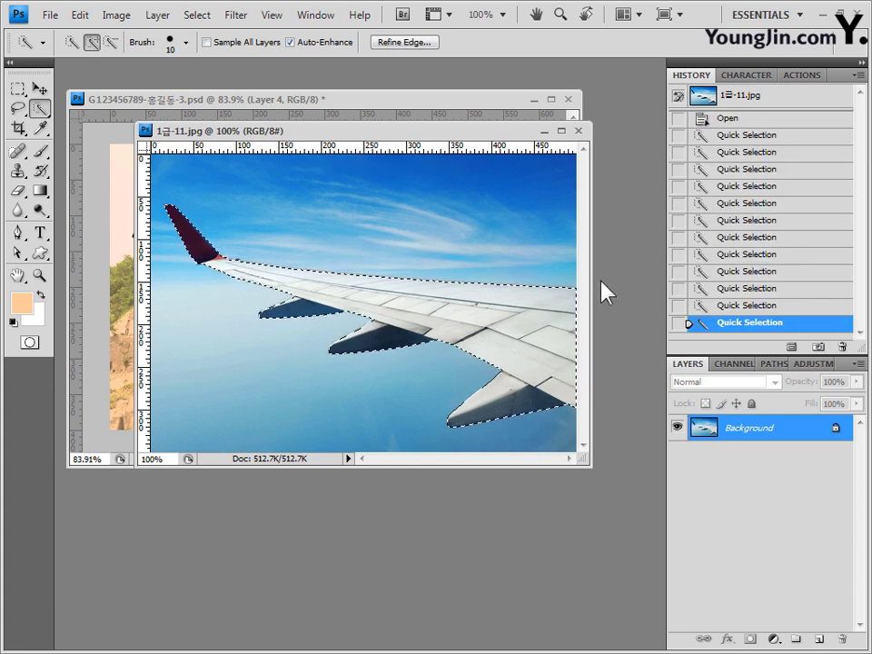
pyautogui.click(577, 132)
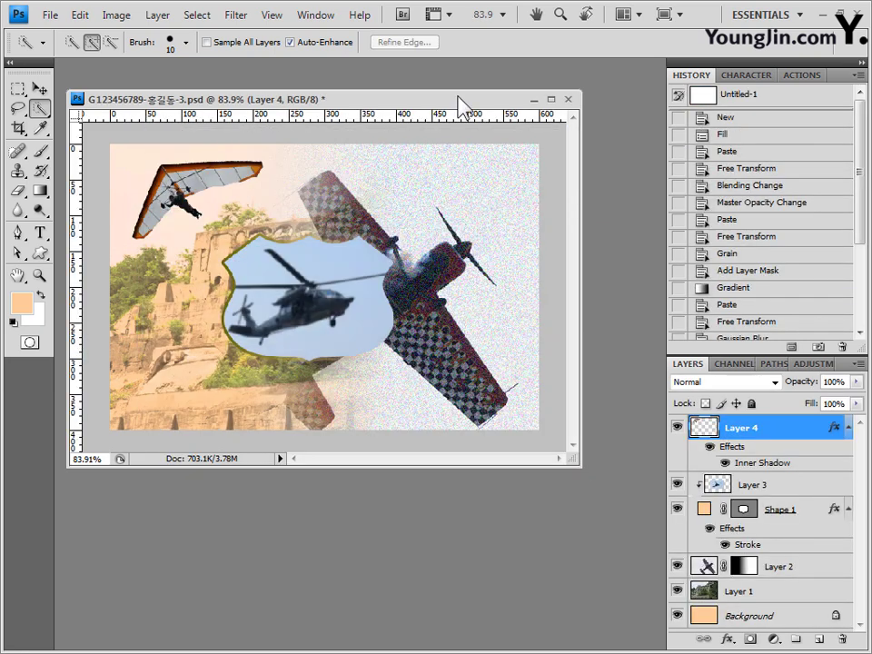
pyautogui.hotkey('ctrl', 'v')
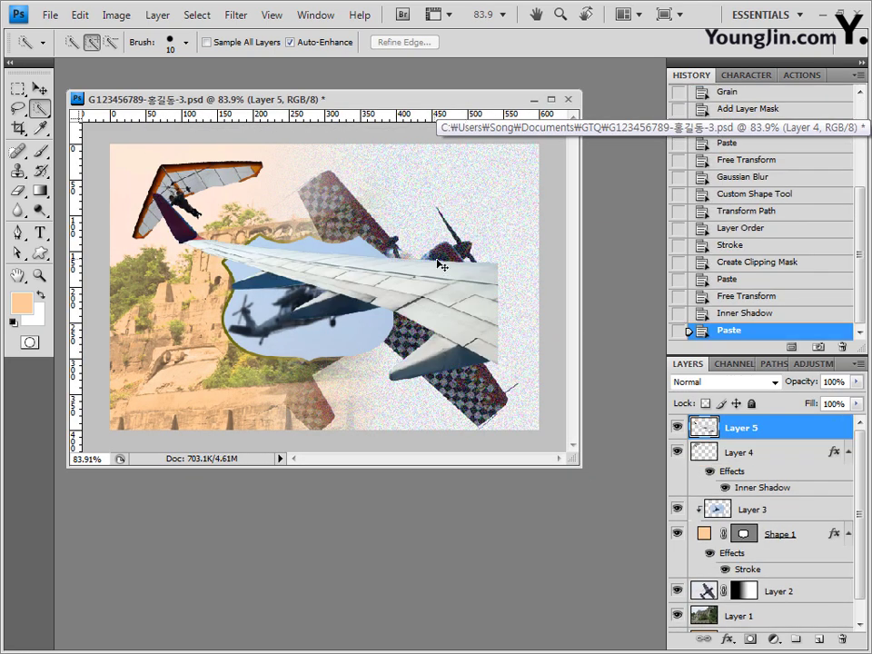
# - Flip the pasted wing horizontally, scale it down and place it in the canvas's lower-left corner
pyautogui.hotkey('ctrl', 't')
pyautogui.rightClick(312, 231)
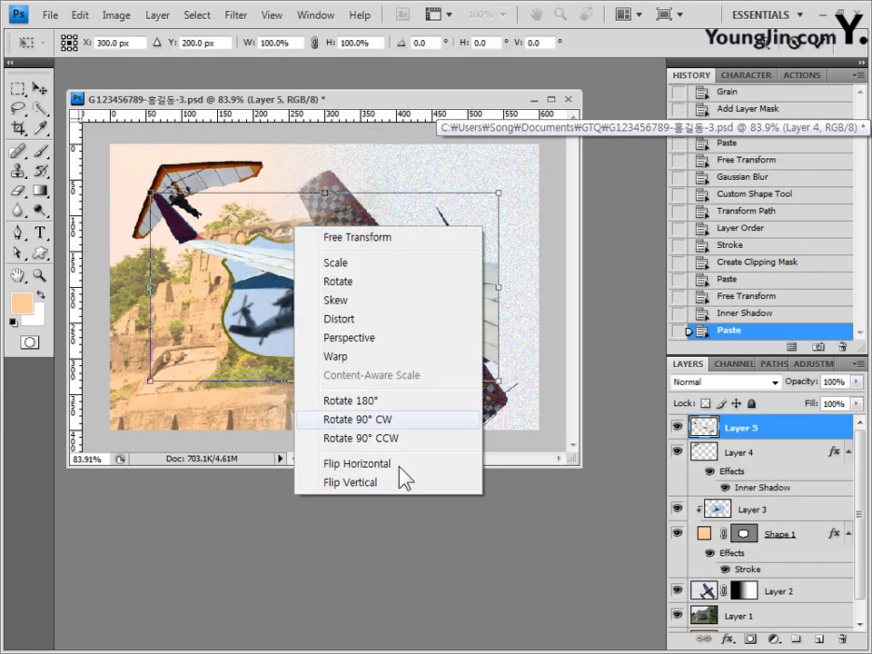
pyautogui.click(399, 465)
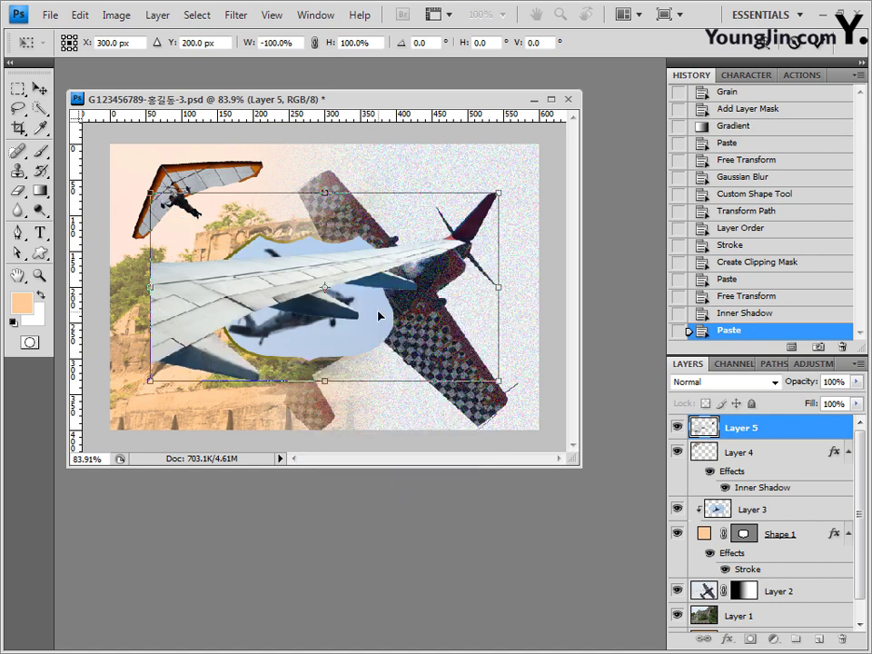
pyautogui.moveTo(381, 311); pyautogui.dragTo(335, 377)
pyautogui.press('Return')
pyautogui.press('w')
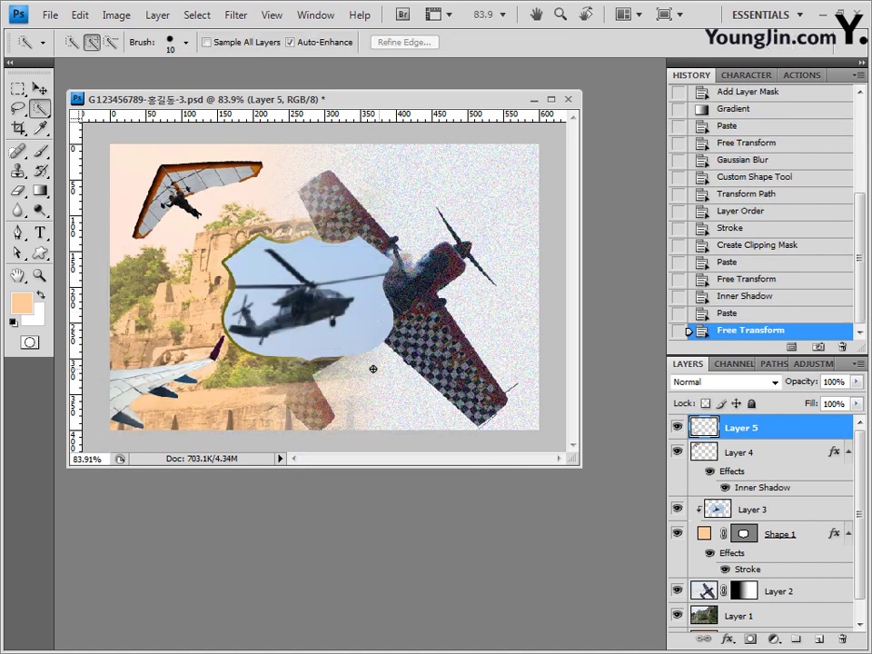
# - Select the three dark fairings under the wing with Quick Selection, subtracting the excess areas around them
pyautogui.click(128, 416)
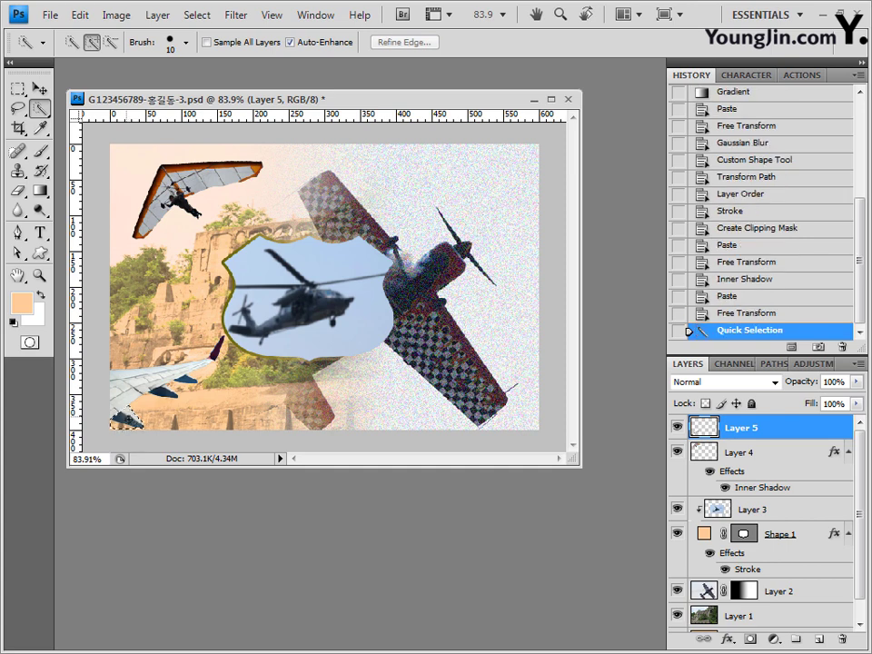
pyautogui.click(180, 398)
pyautogui.click(193, 389)
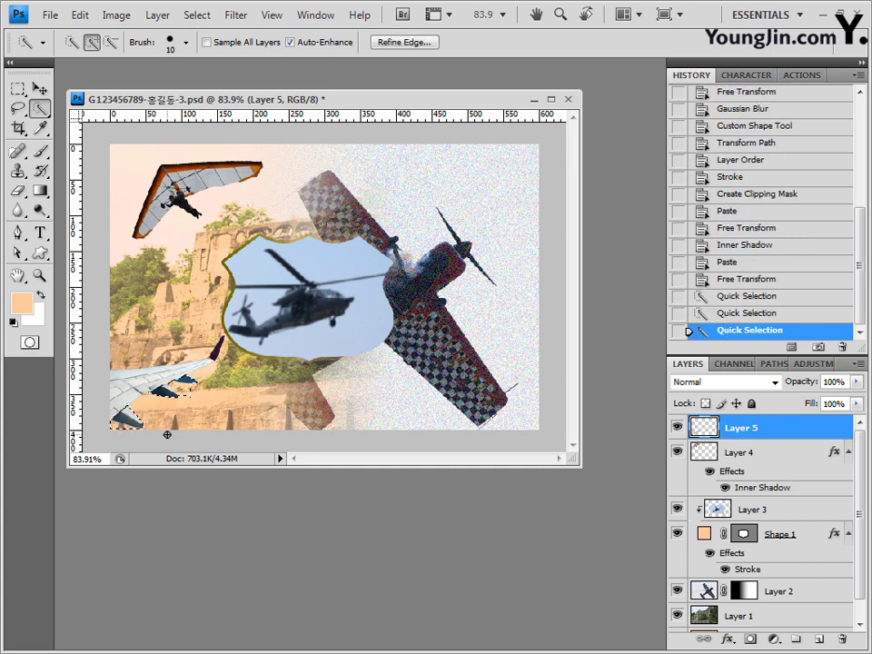
pyautogui.click(111, 42)
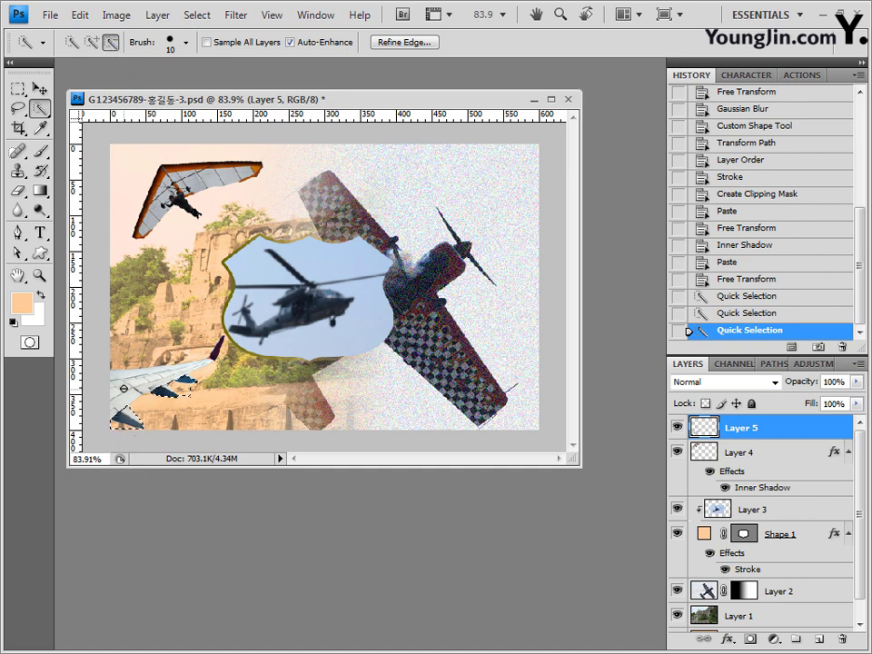
pyautogui.click(122, 428)
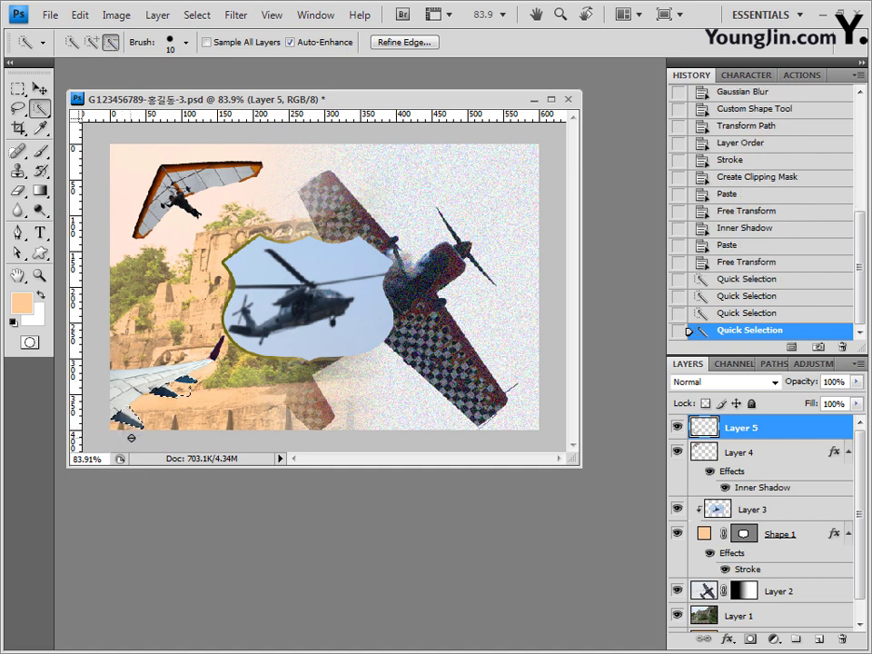
pyautogui.click(190, 396)
pyautogui.click(188, 394)
pyautogui.click(188, 394)
pyautogui.click(189, 391)
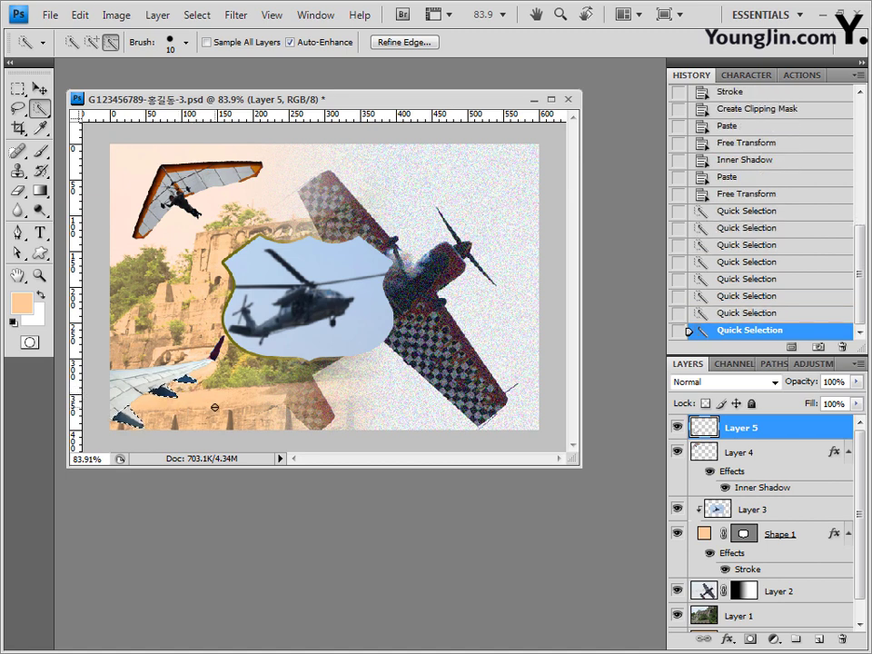
# - Recolour the selected fairings purple with a Hue/Saturation adjustment layer, setting Hue to +75 and Saturation to +60
pyautogui.click(777, 643)
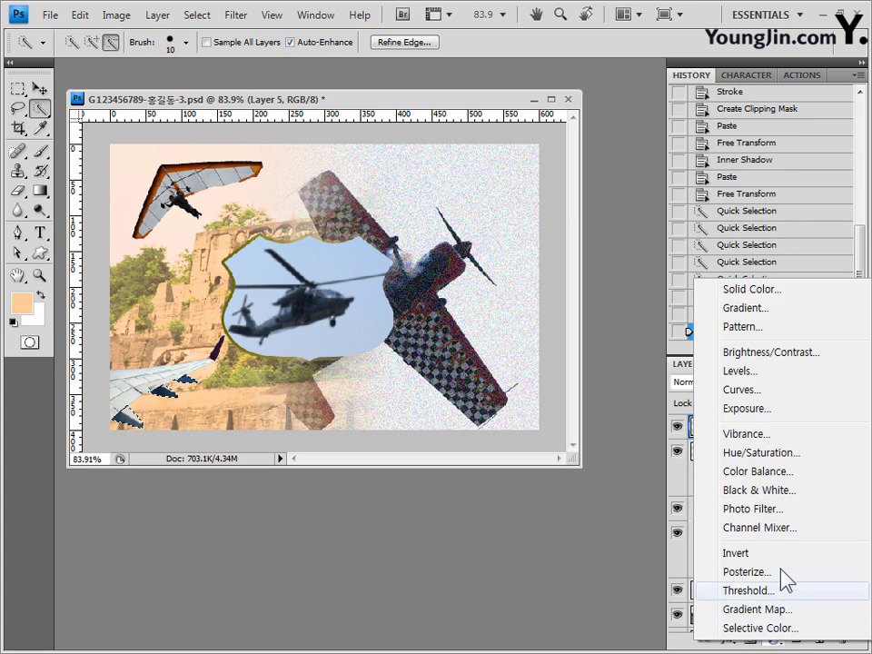
pyautogui.click(753, 451)
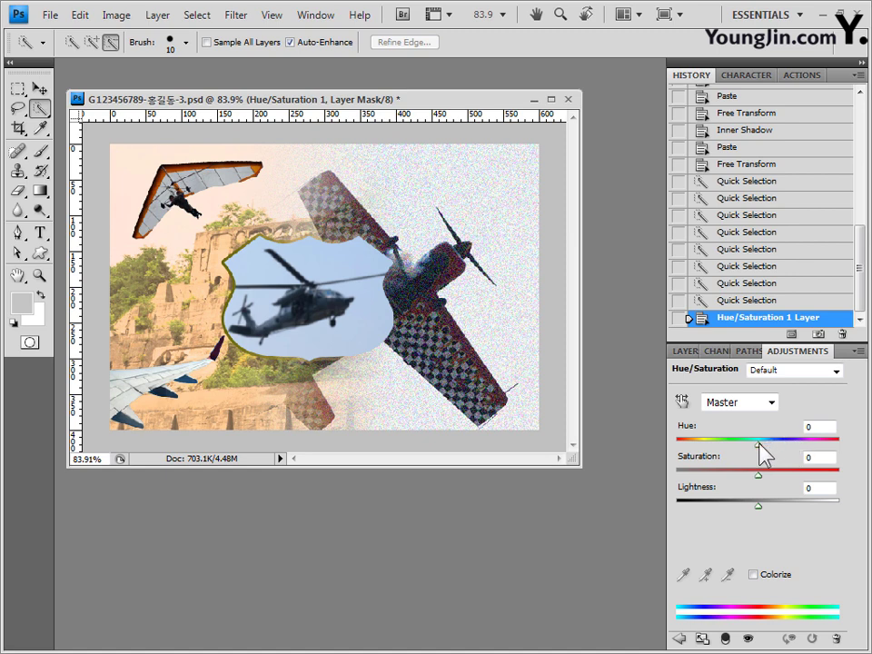
pyautogui.moveTo(759, 444); pyautogui.dragTo(801, 443)
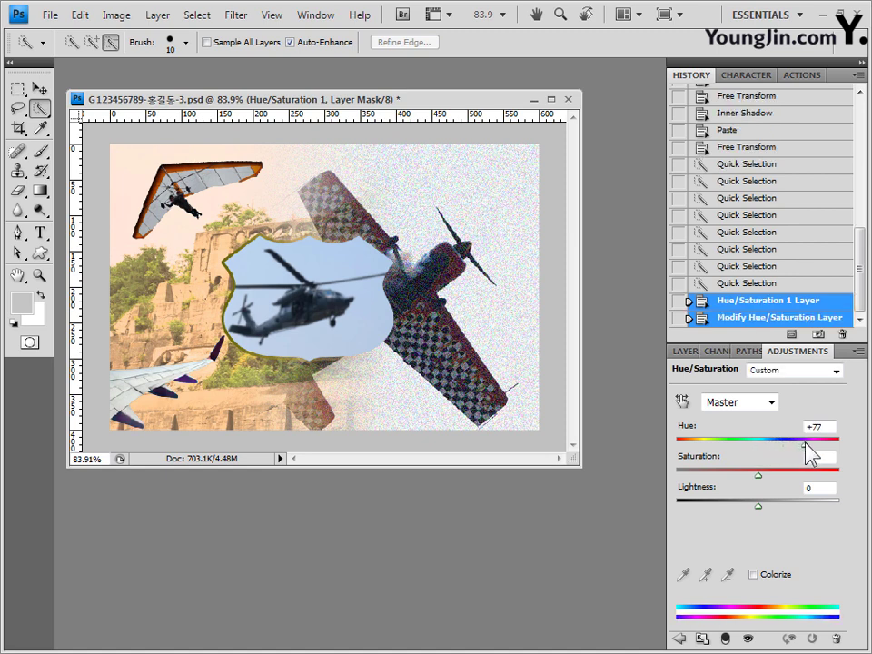
pyautogui.moveTo(757, 475); pyautogui.dragTo(781, 476)
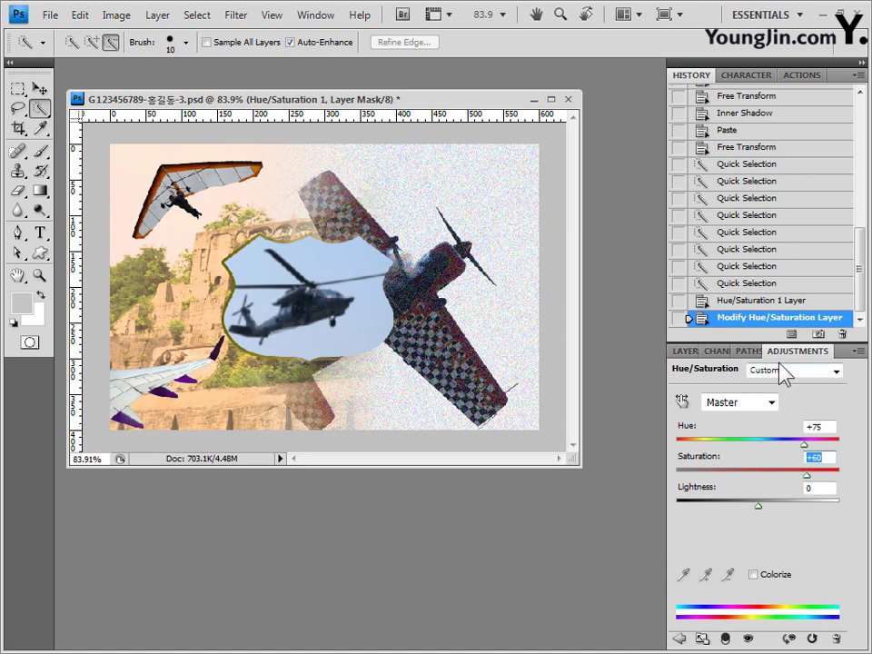
pyautogui.click(683, 350)
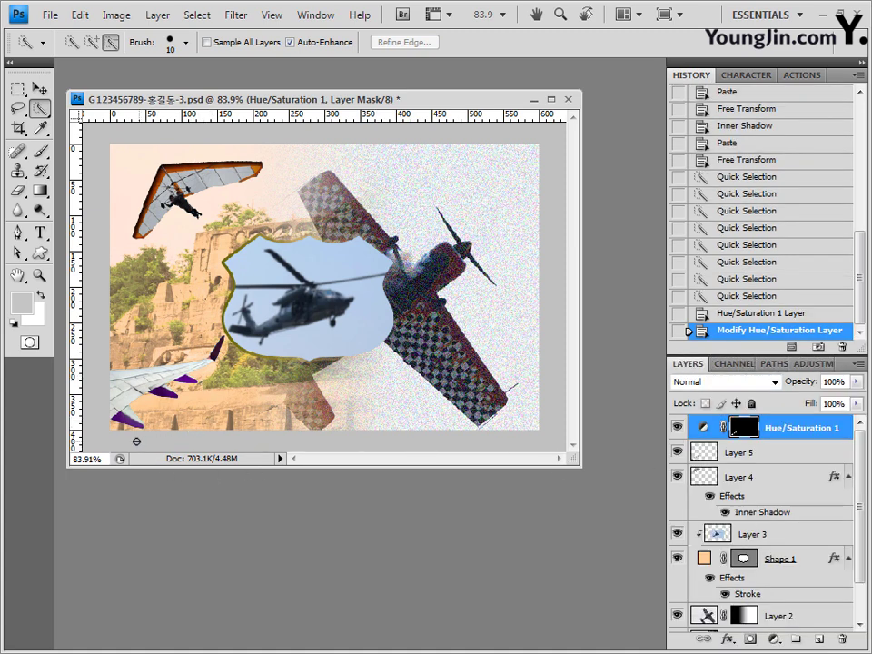
# - Add a Bevel and Emboss with the default settings to the Hue/Saturation adjustment layer
pyautogui.press('v')
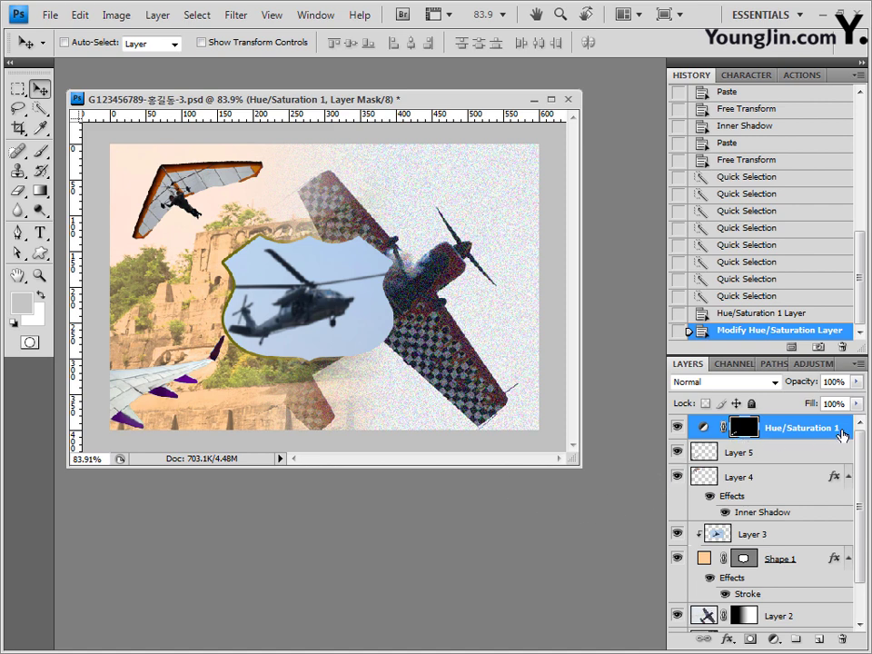
pyautogui.click(728, 639)
pyautogui.click(724, 531)
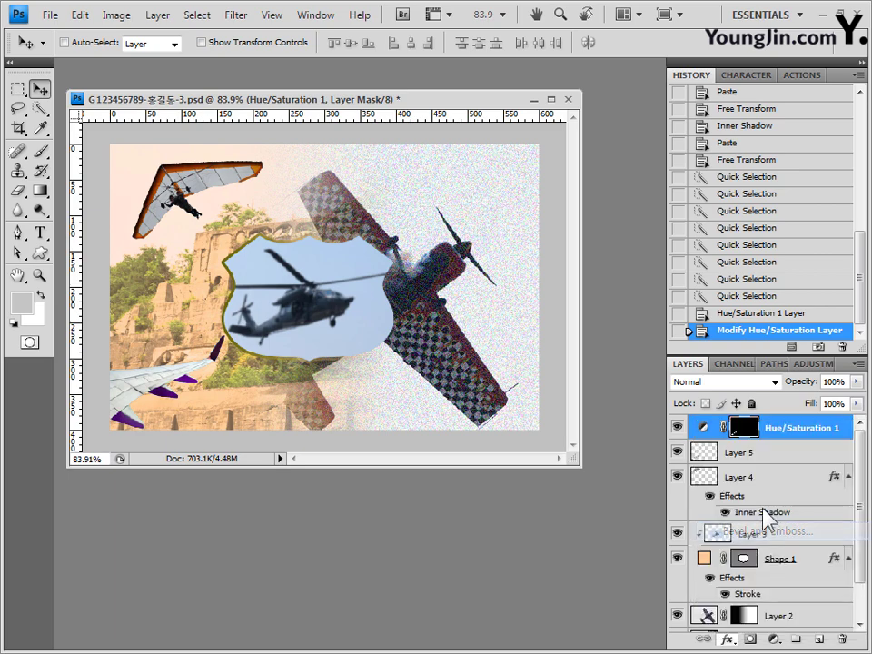
pyautogui.click(699, 154)
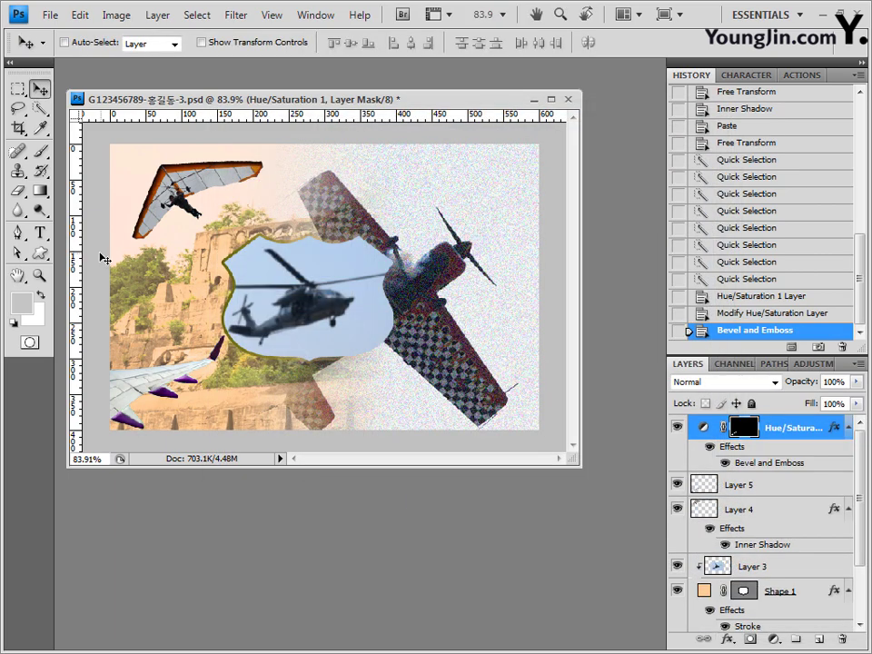
# - Load the Shapes set for the Custom Shape tool in shape-layer mode and choose the five-pointed star outline
pyautogui.click(40, 254)
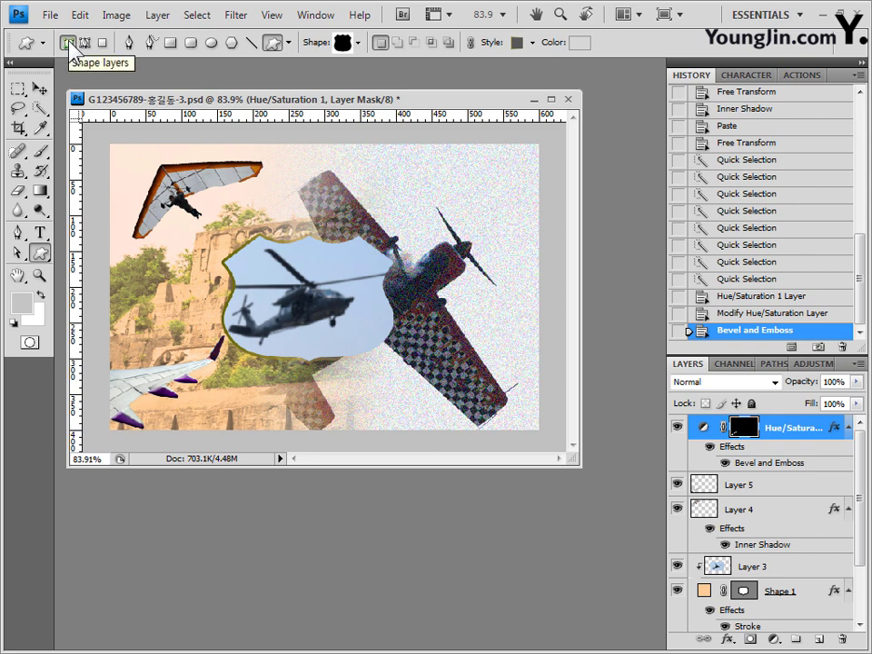
pyautogui.click(359, 42)
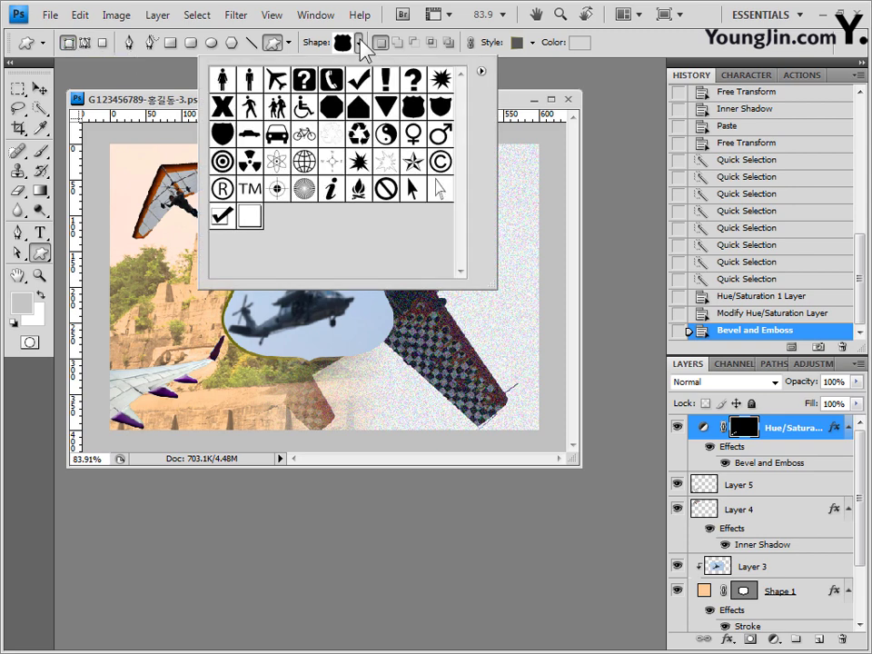
pyautogui.click(480, 71)
pyautogui.click(522, 458)
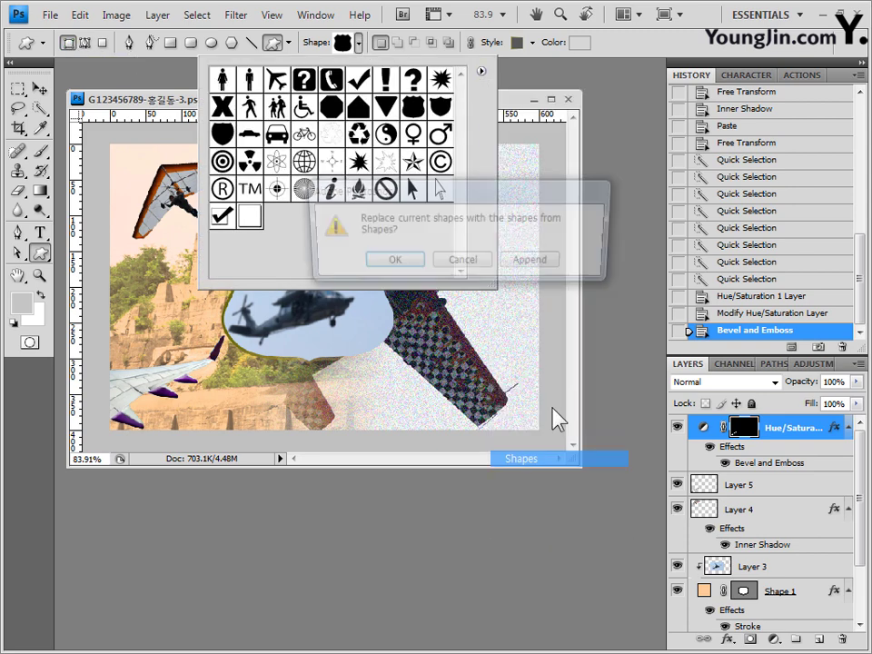
pyautogui.click(395, 261)
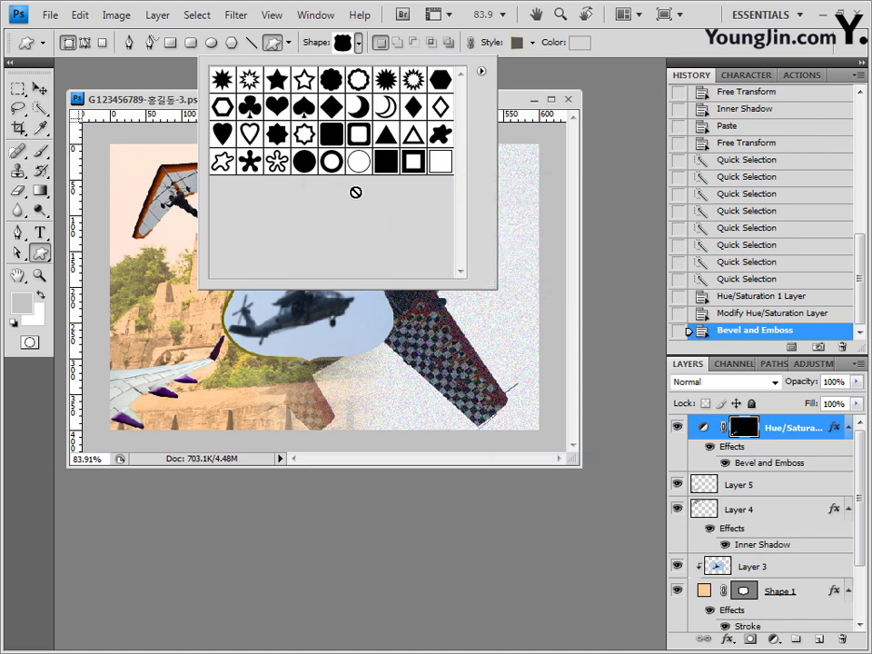
pyautogui.click(304, 79)
# - Clear the layer style for new shapes and set their fill colour to ffff00
pyautogui.click(533, 42)
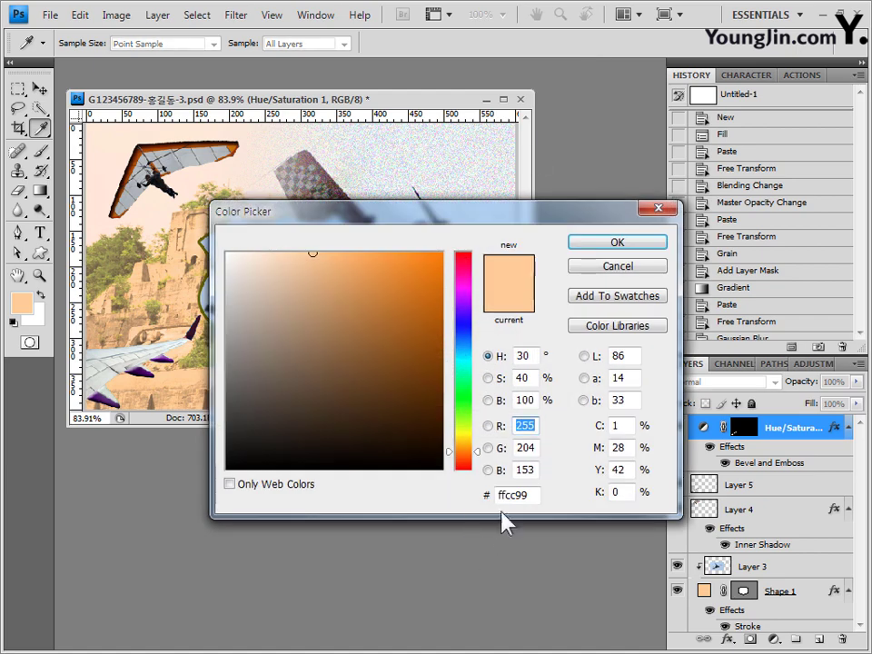
pyautogui.moveTo(531, 495); pyautogui.dragTo(436, 509)
pyautogui.write('ffff00')
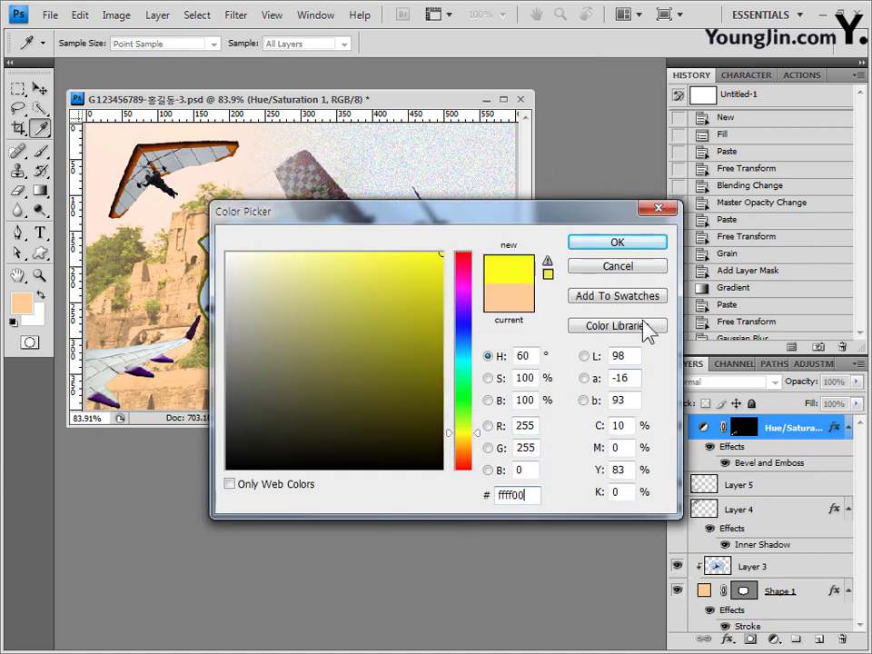
pyautogui.click(634, 251)
# - Draw a star outline beneath the hang glider, rotate it about 29 degrees and scale it to about 111.5% by 115%
pyautogui.press('u')
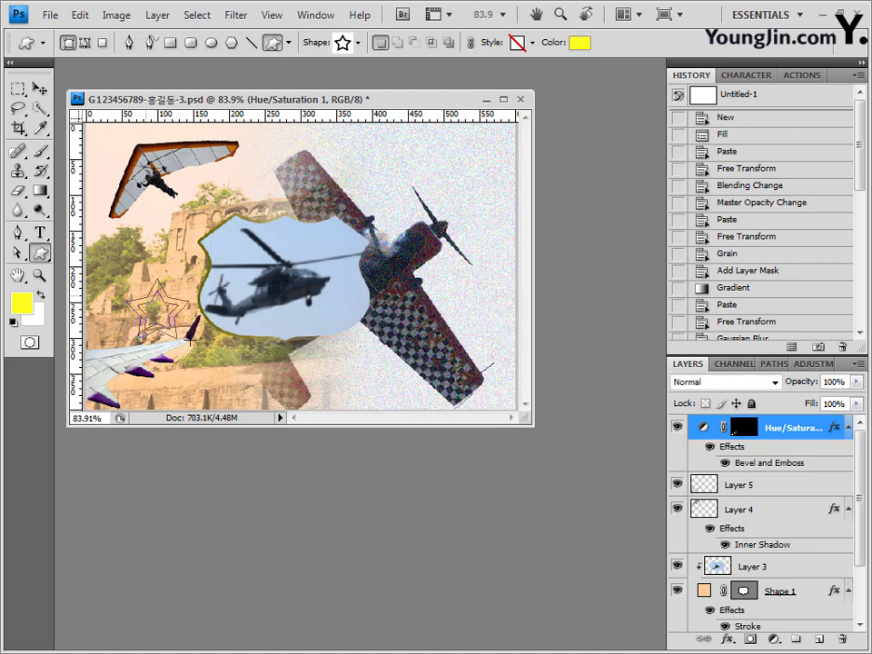
pyautogui.moveTo(127, 279); pyautogui.dragTo(228, 329)
pyautogui.hotkey('ctrl', 't')
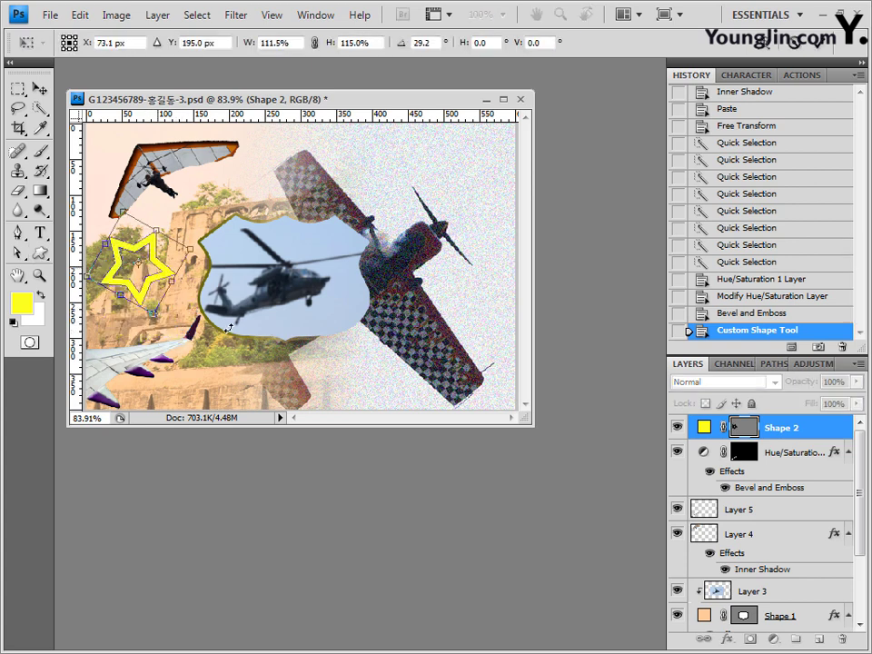
pyautogui.press('Return')
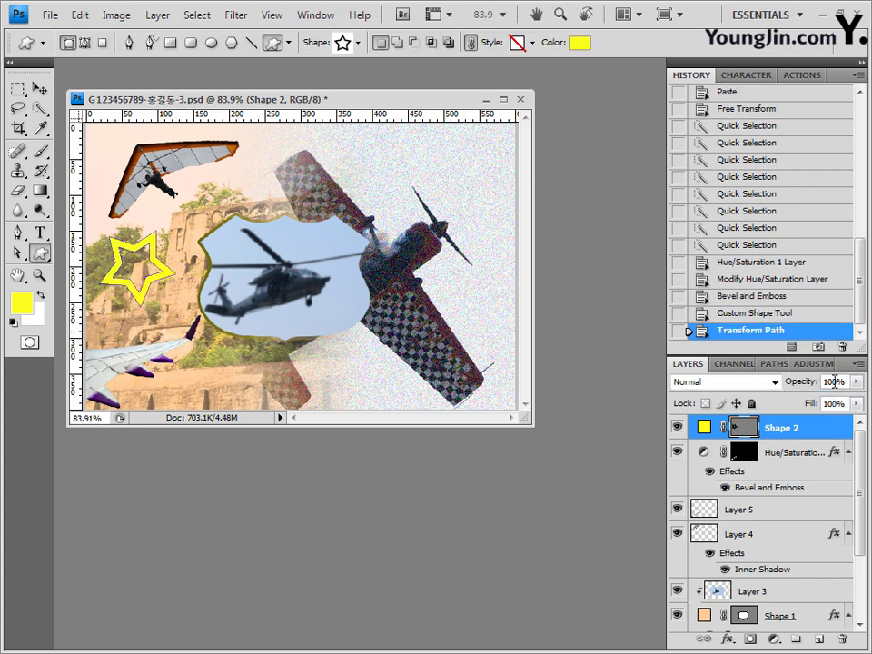
# - Set the star layer's opacity to 60% and add an Inner Shadow with the default settings
pyautogui.press('6')
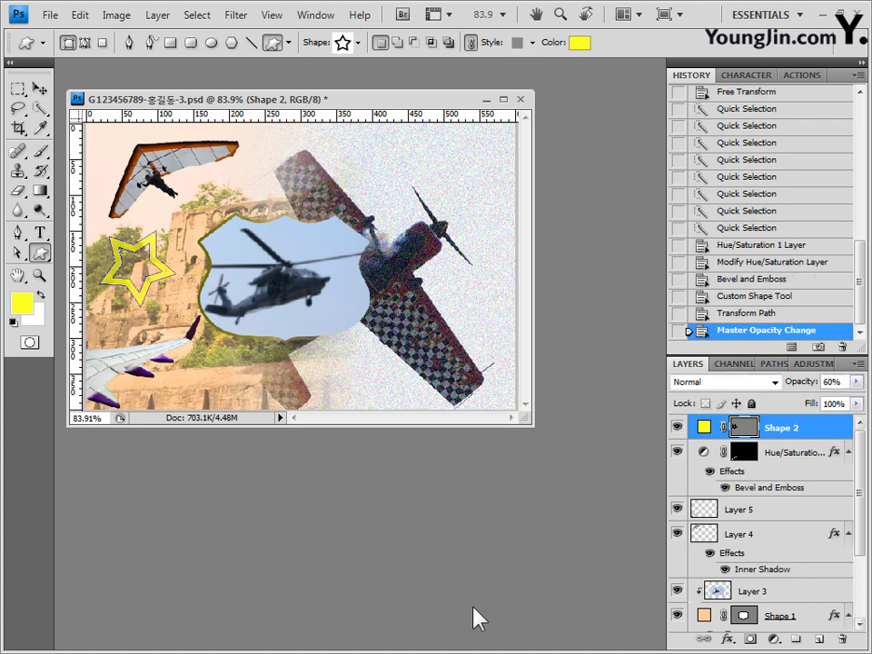
pyautogui.click(728, 638)
pyautogui.click(752, 475)
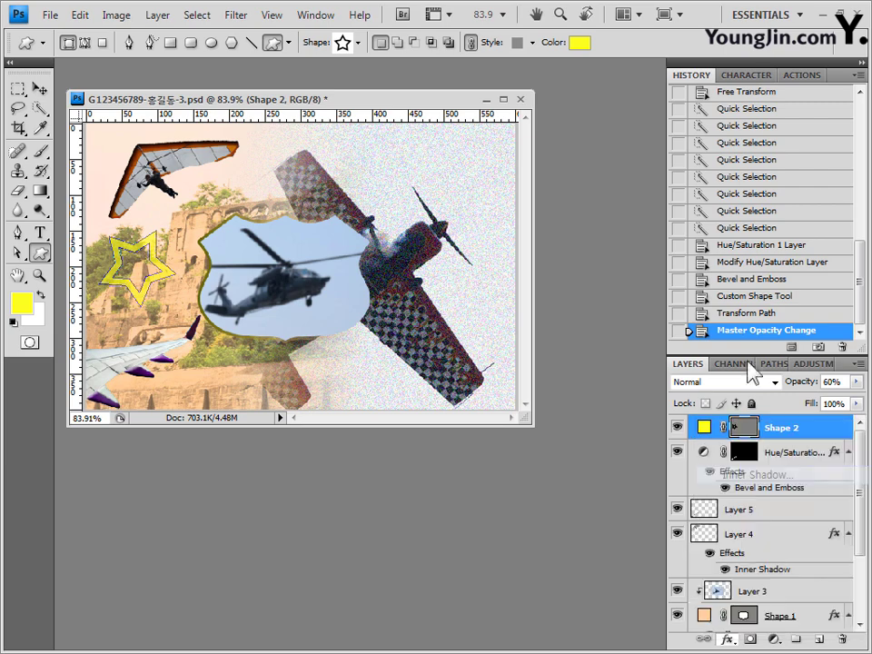
pyautogui.click(677, 149)
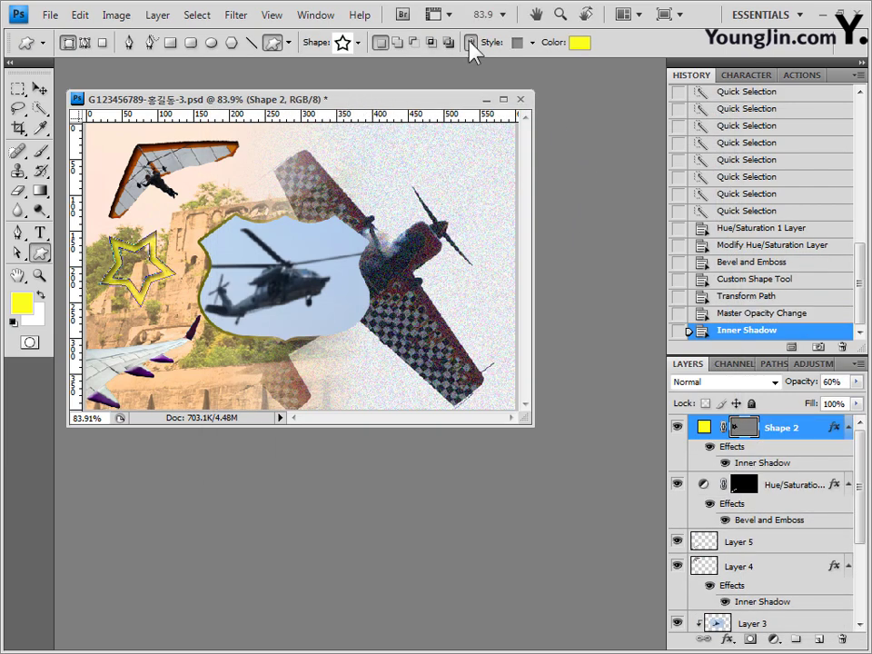
# - Clear the layer style for new shapes, load the Talk Bubbles set and choose the rounded rectangular speech bubble
pyautogui.click(531, 43)
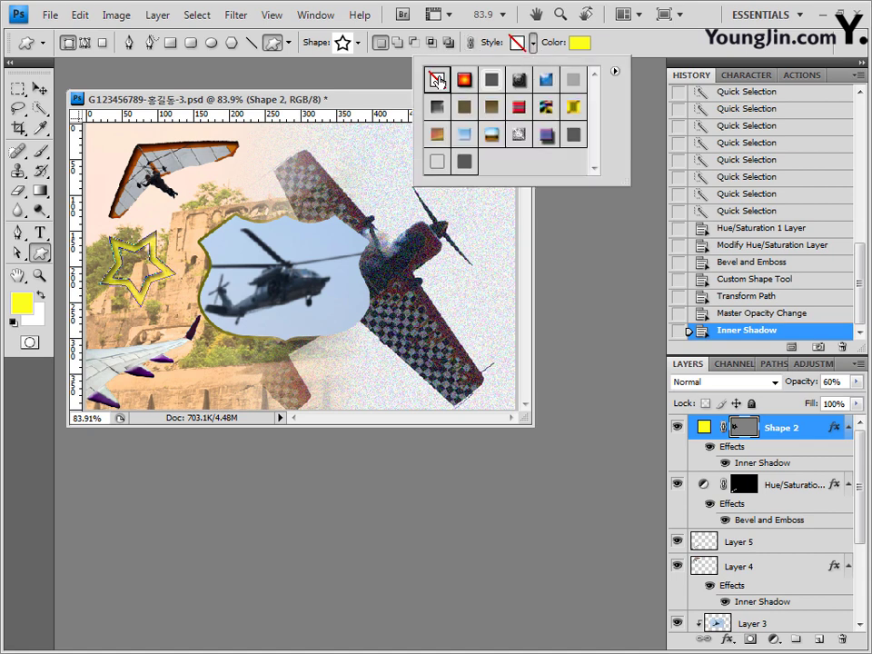
pyautogui.click(359, 42)
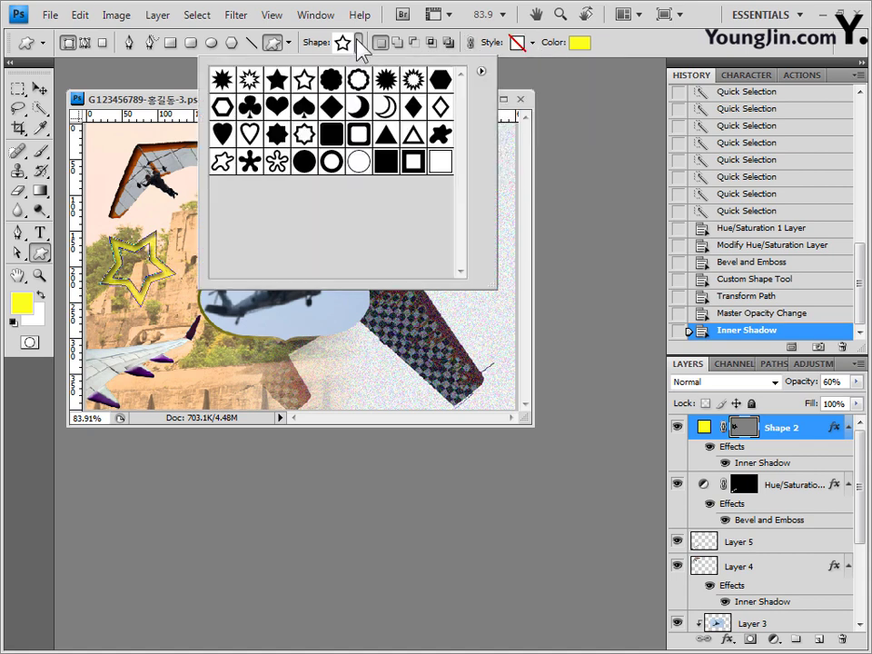
pyautogui.click(481, 71)
pyautogui.click(555, 491)
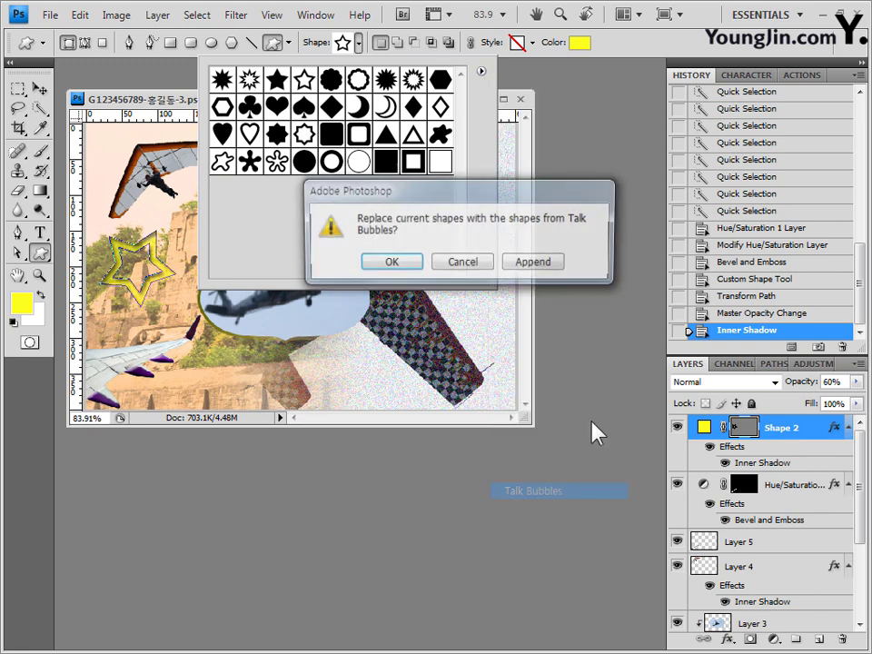
pyautogui.click(390, 262)
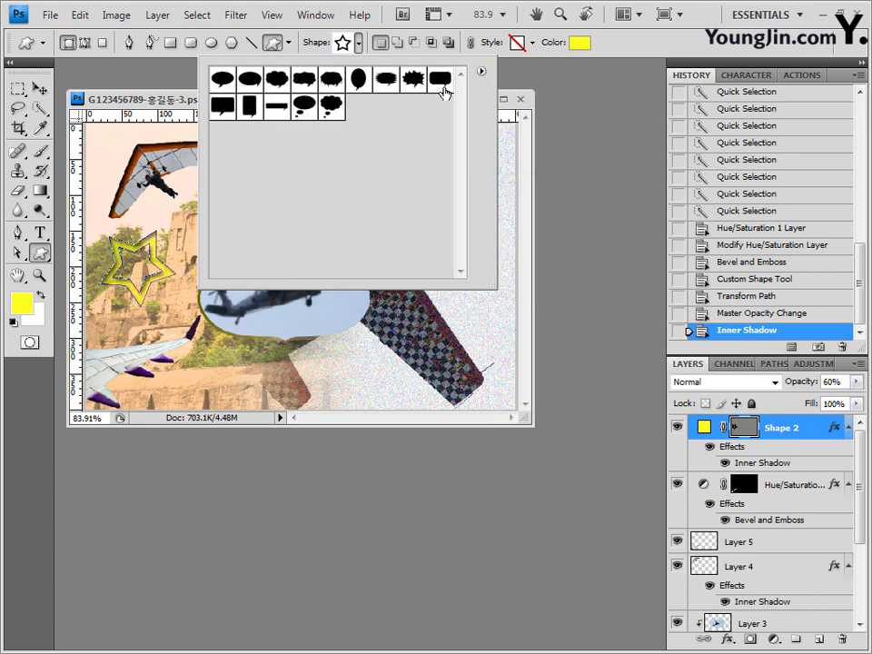
pyautogui.click(440, 80)
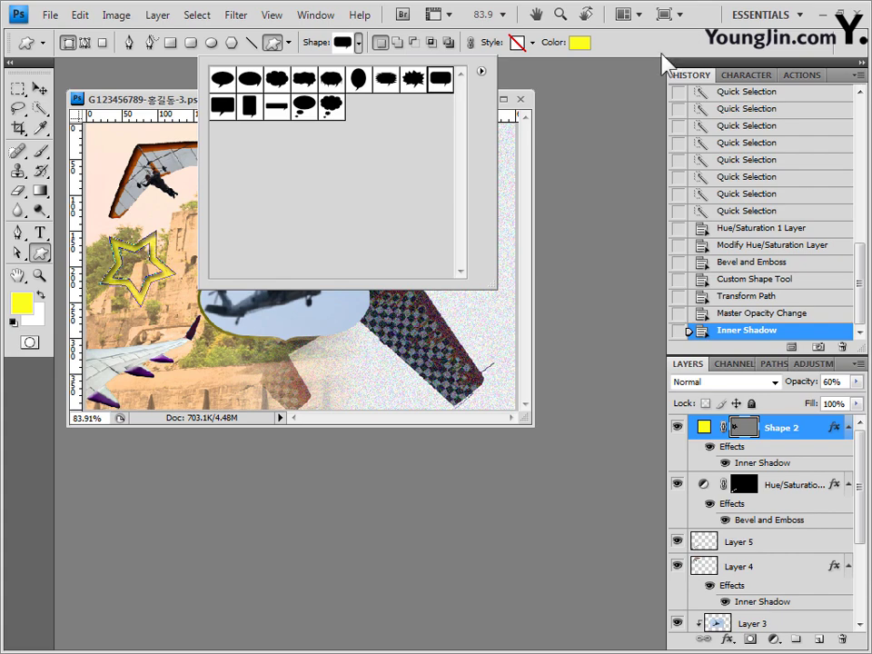
# - Draw the speech bubble in colour cc3300 in the canvas's upper-right corner and stretch its height to 107.5%
pyautogui.click(580, 43)
pyautogui.doubleClick(519, 496)
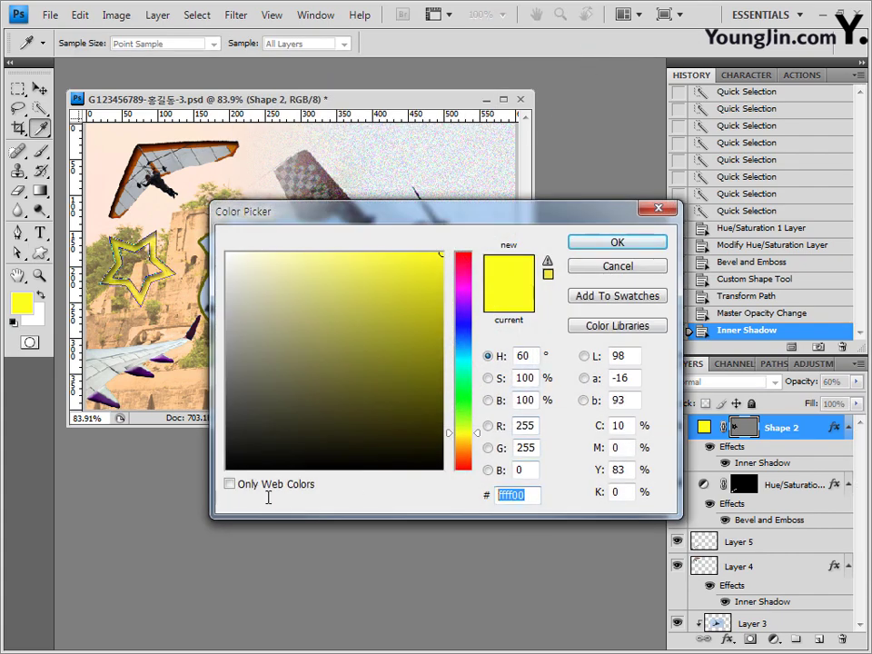
pyautogui.write('cc3300')
pyautogui.click(628, 243)
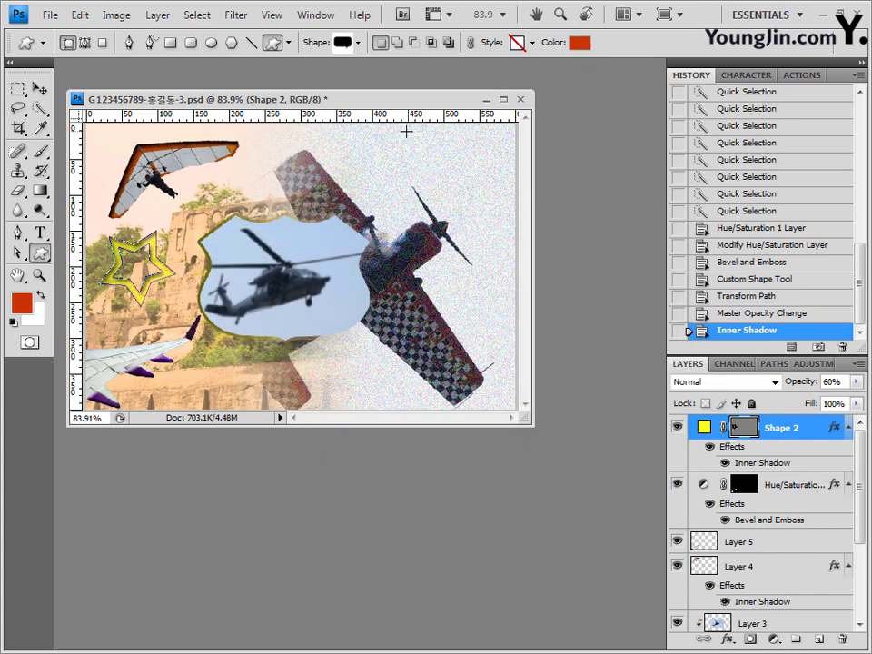
pyautogui.moveTo(411, 134); pyautogui.dragTo(510, 202)
pyautogui.hotkey('ctrl', 't')
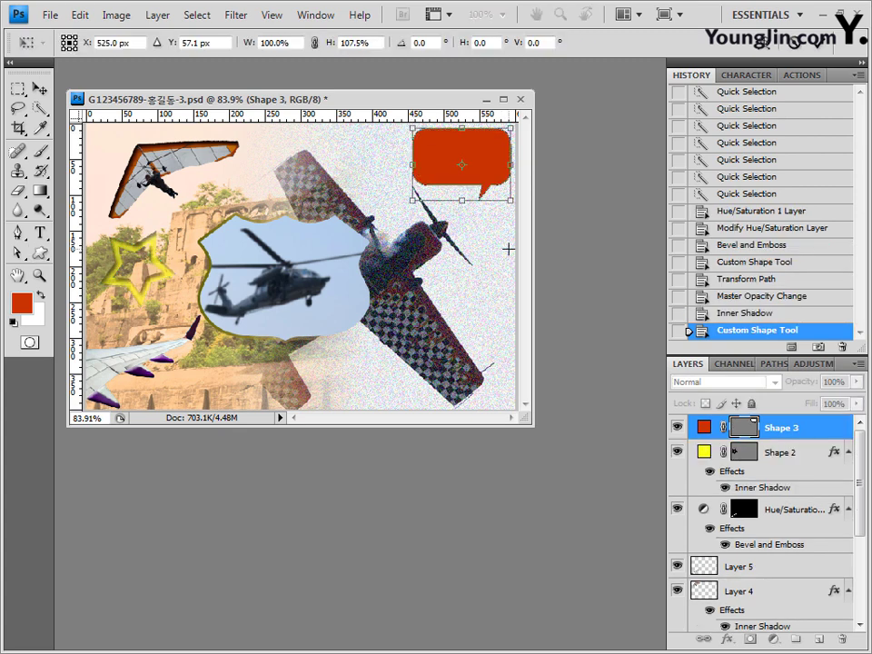
pyautogui.press('Return')
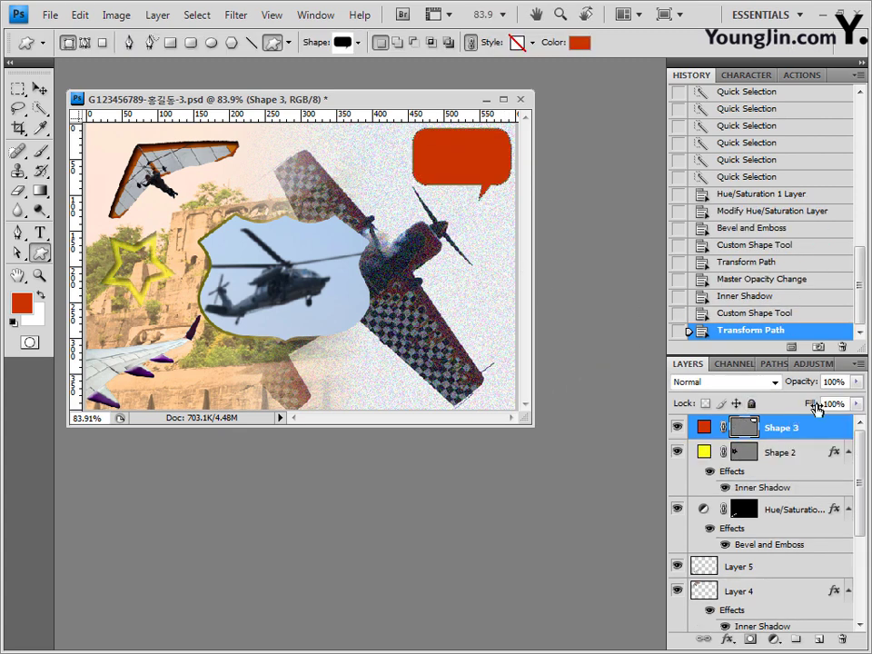
# - Set the speech bubble layer's opacity to 50% and add a Drop Shadow with the default settings
pyautogui.click(833, 382)
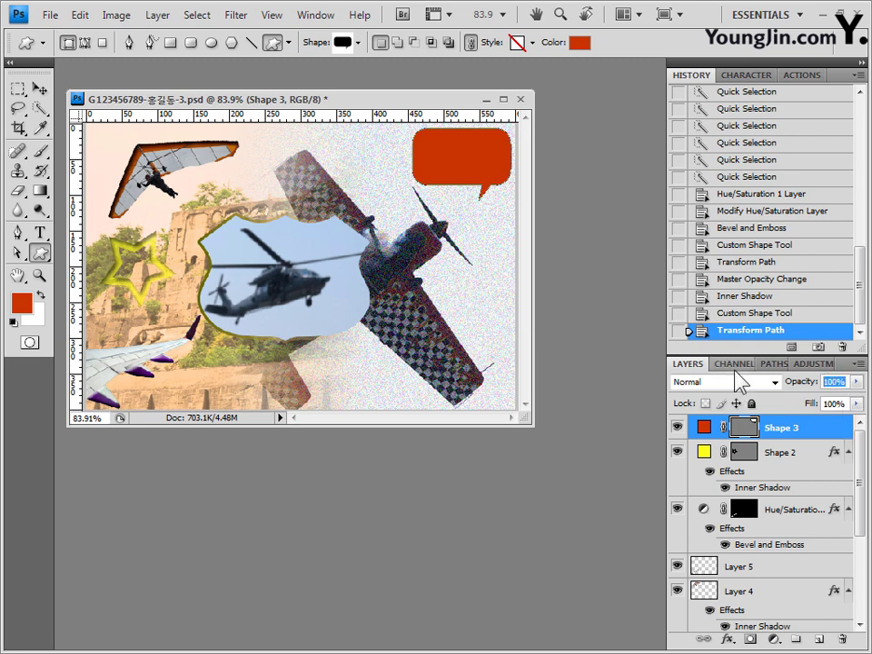
pyautogui.write('50')
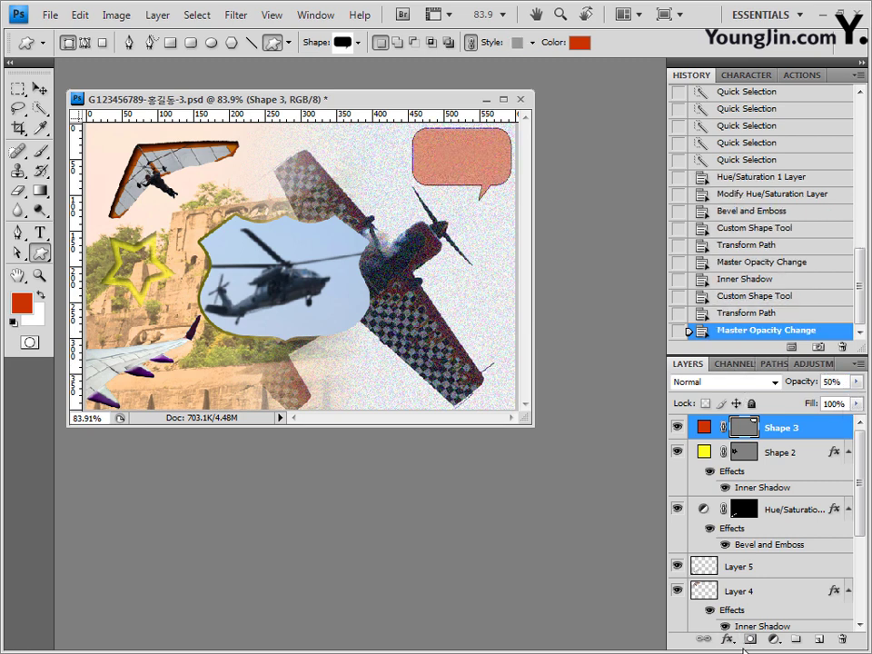
pyautogui.click(729, 640)
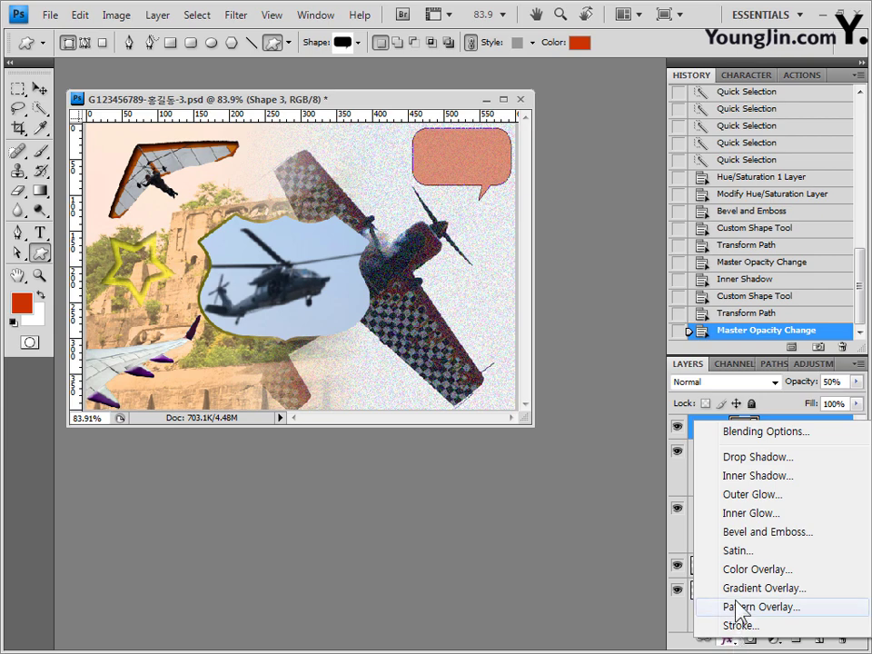
pyautogui.click(782, 457)
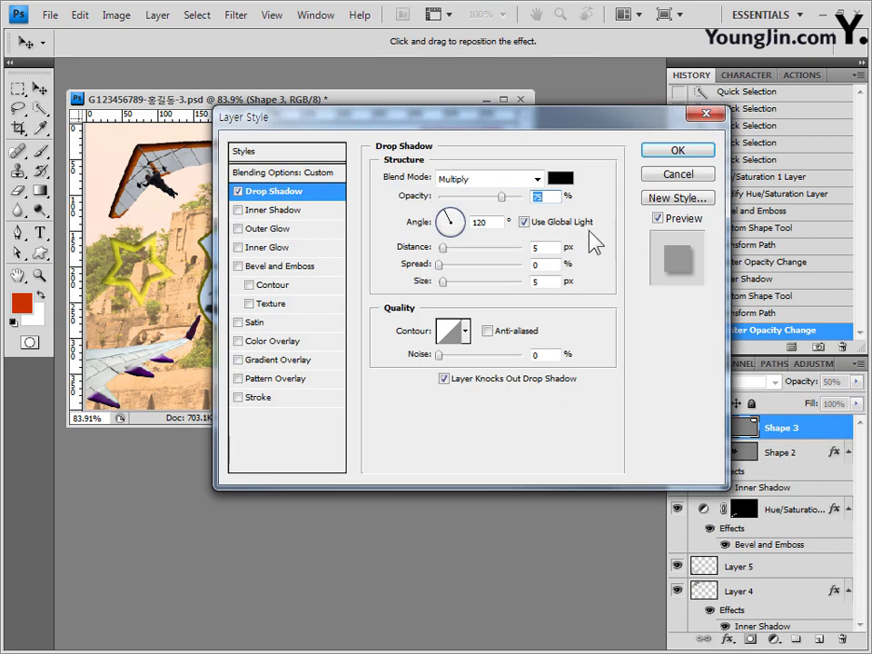
pyautogui.click(679, 152)
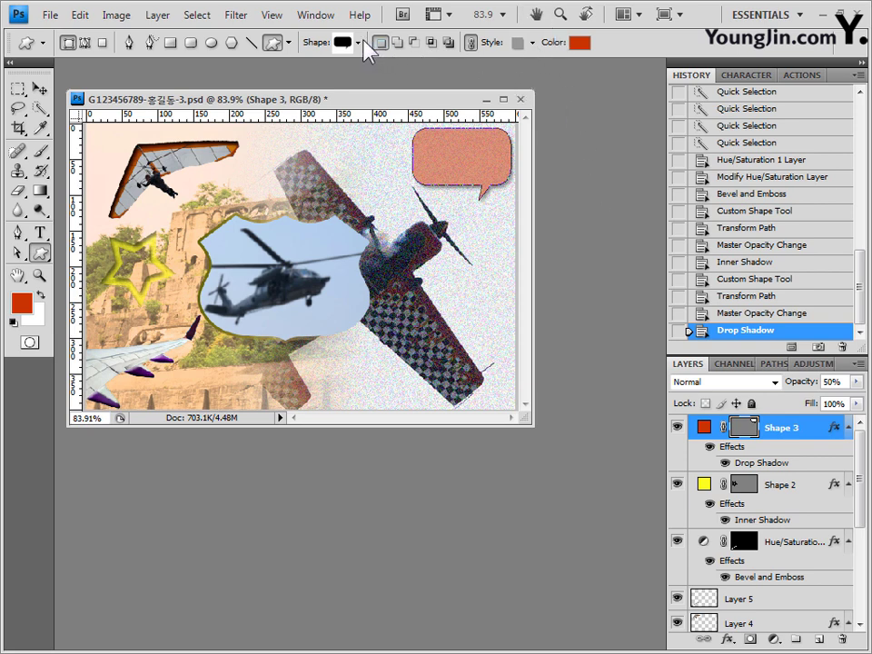
# - Clear the layer style for new shapes and set their fill colour to 0066ff
pyautogui.click(533, 43)
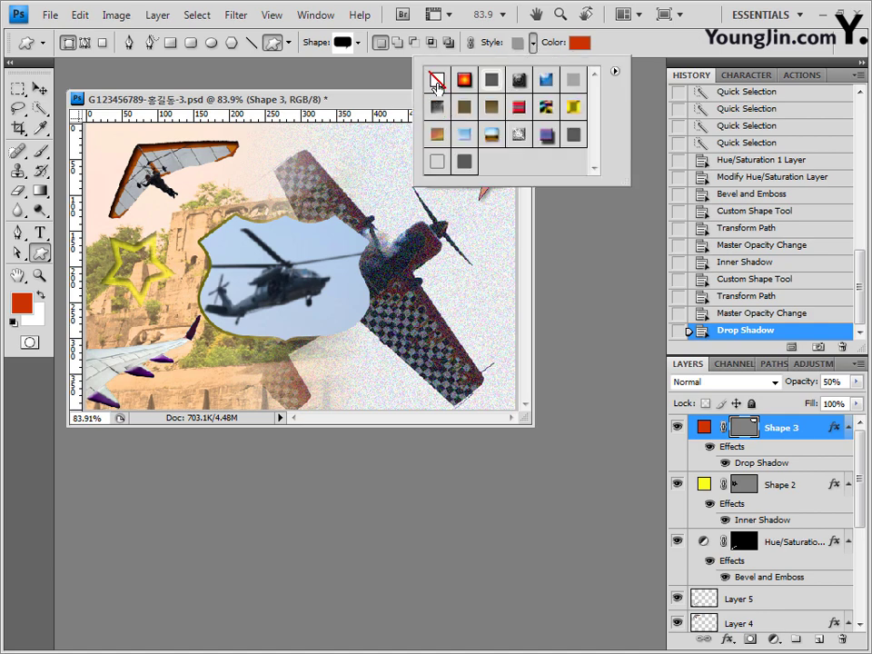
pyautogui.click(578, 43)
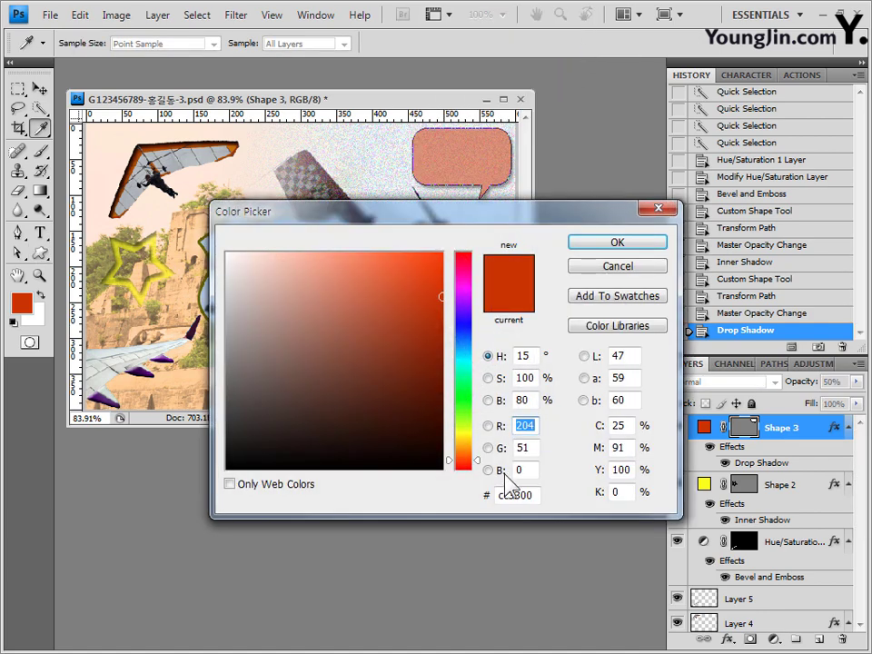
pyautogui.moveTo(539, 495); pyautogui.dragTo(395, 485)
pyautogui.write('0066ff')
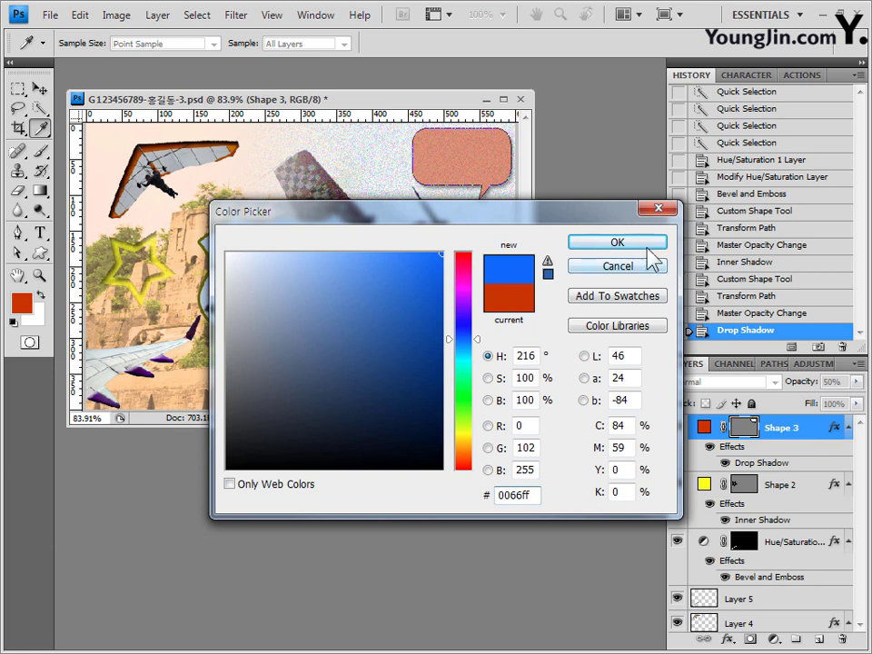
pyautogui.click(648, 247)
# - Load the Shapes set for the Custom Shape tool and choose the solid irregular five-armed blob
pyautogui.click(361, 42)
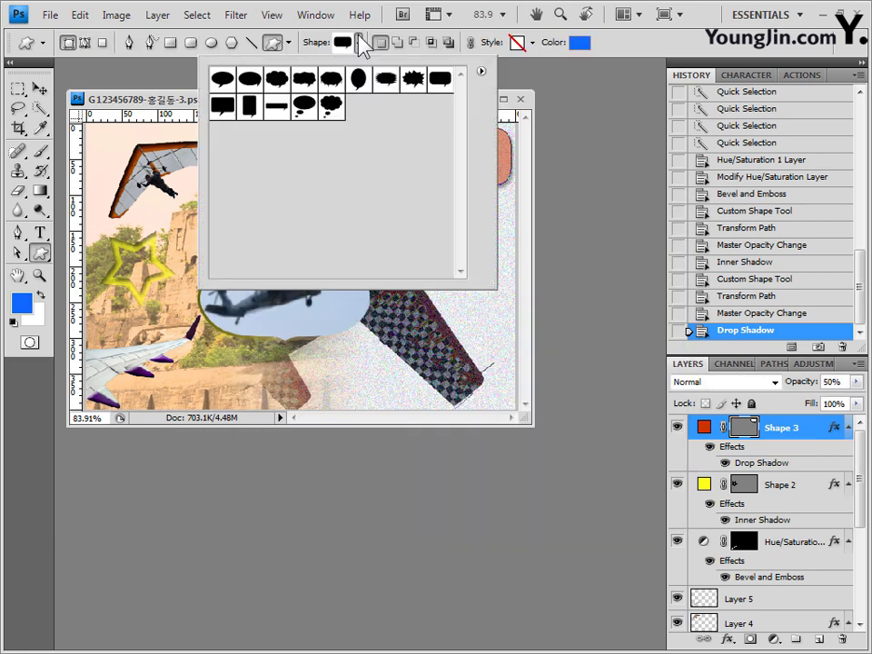
pyautogui.click(480, 71)
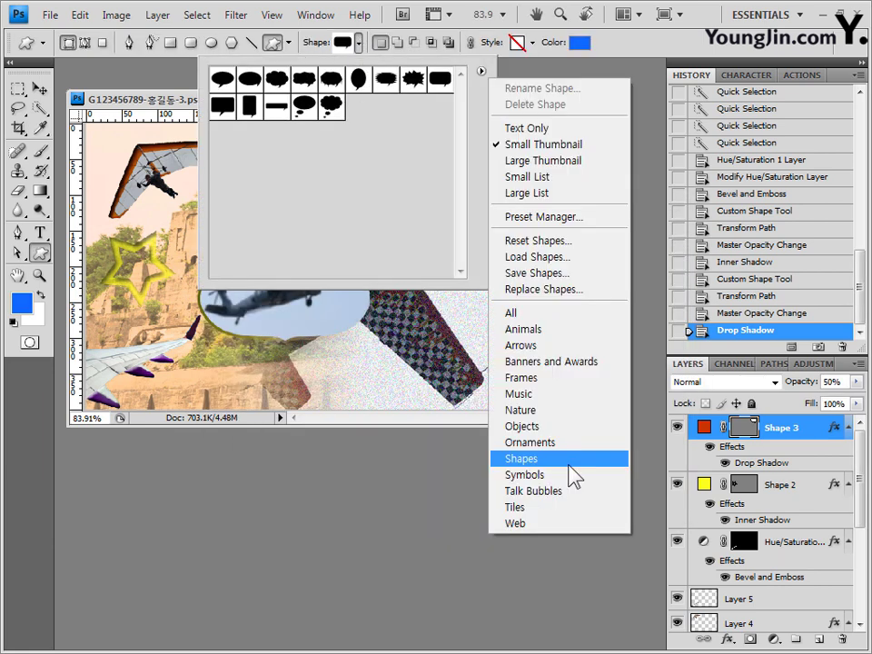
pyautogui.click(569, 461)
pyautogui.click(419, 262)
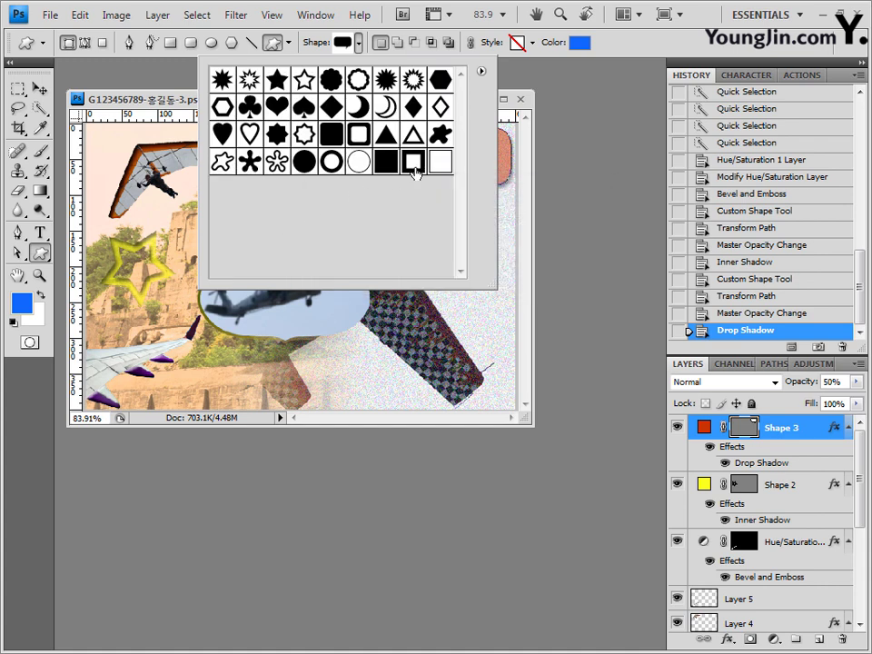
pyautogui.click(440, 135)
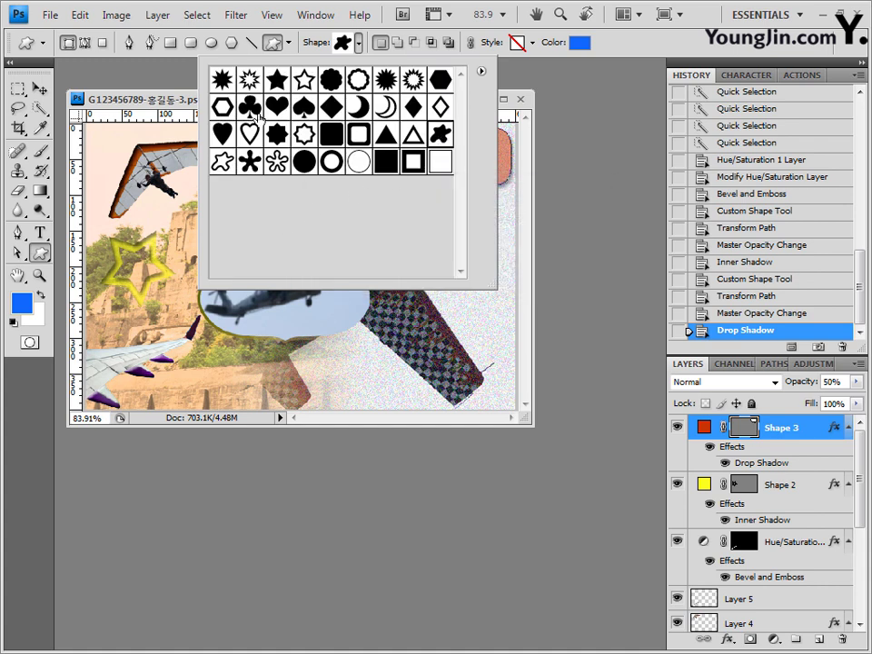
# - Draw the blue blob below the helicopter shield and scale it to about 81.5% by 80%
pyautogui.press('Return')
pyautogui.moveTo(318, 287); pyautogui.dragTo(395, 391)
pyautogui.hotkey('ctrl', 't')
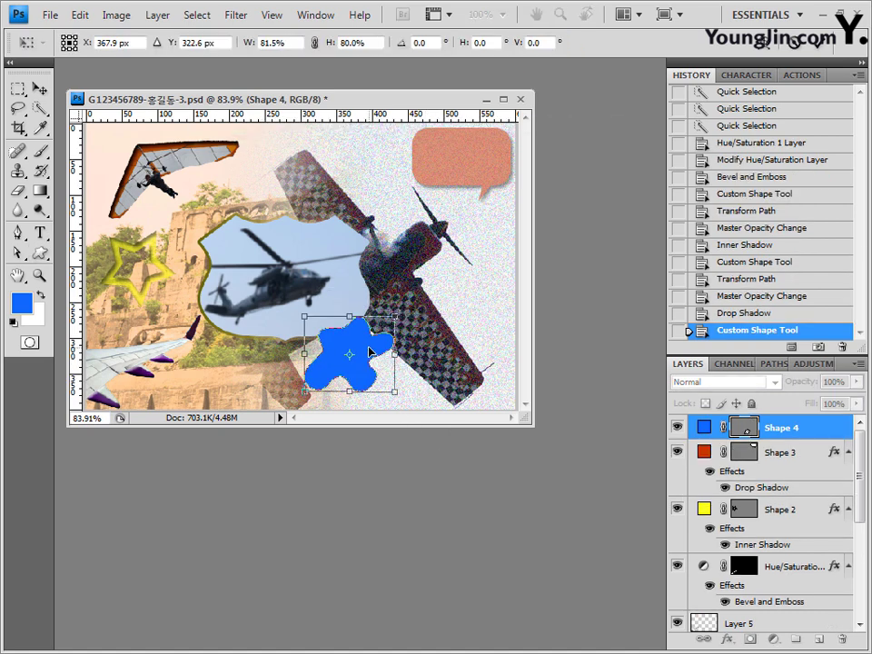
pyautogui.press('Return')
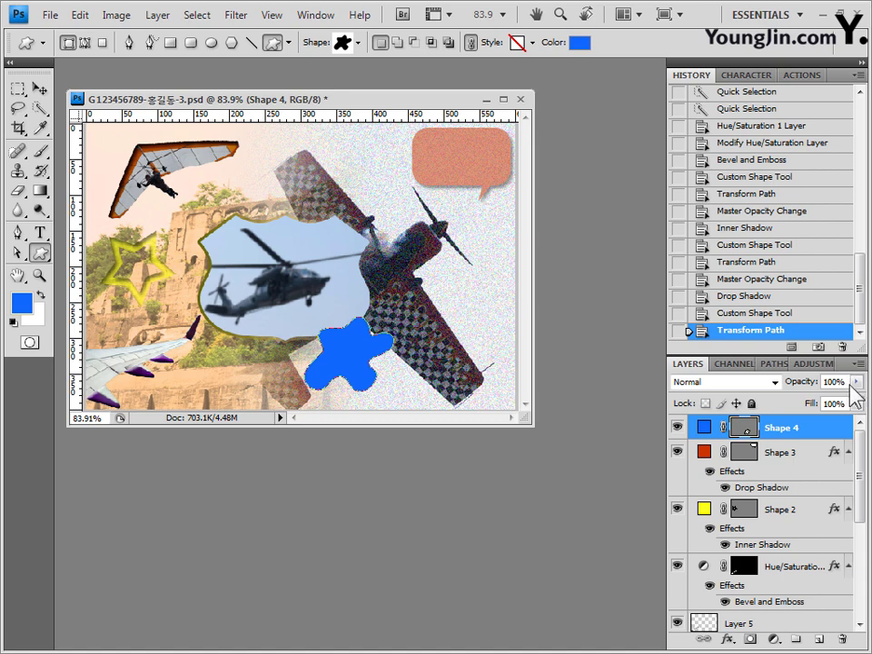
# - Set the blue blob layer's opacity to 70% and add an Inner Shadow with the default settings
pyautogui.press('7')
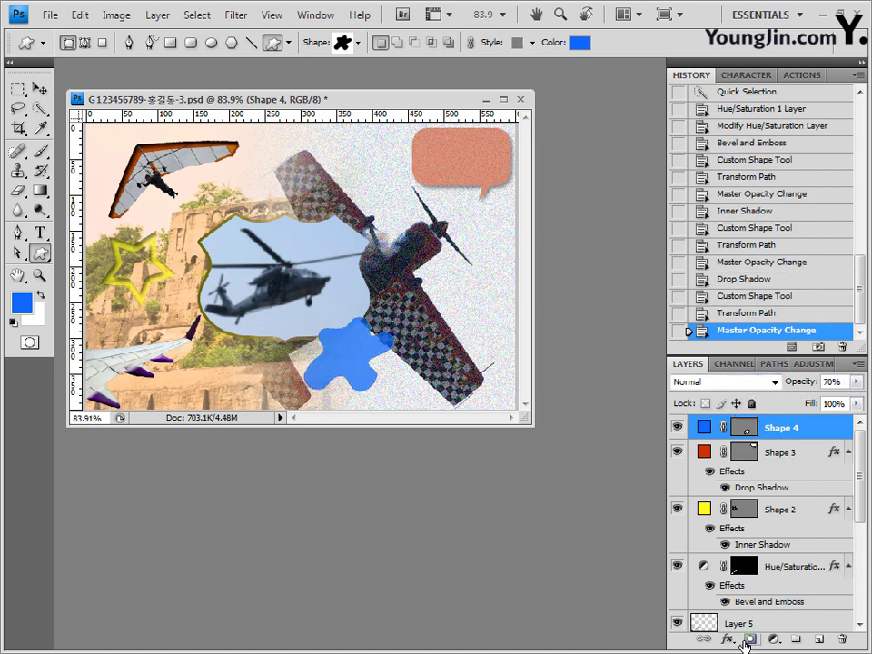
pyautogui.click(726, 639)
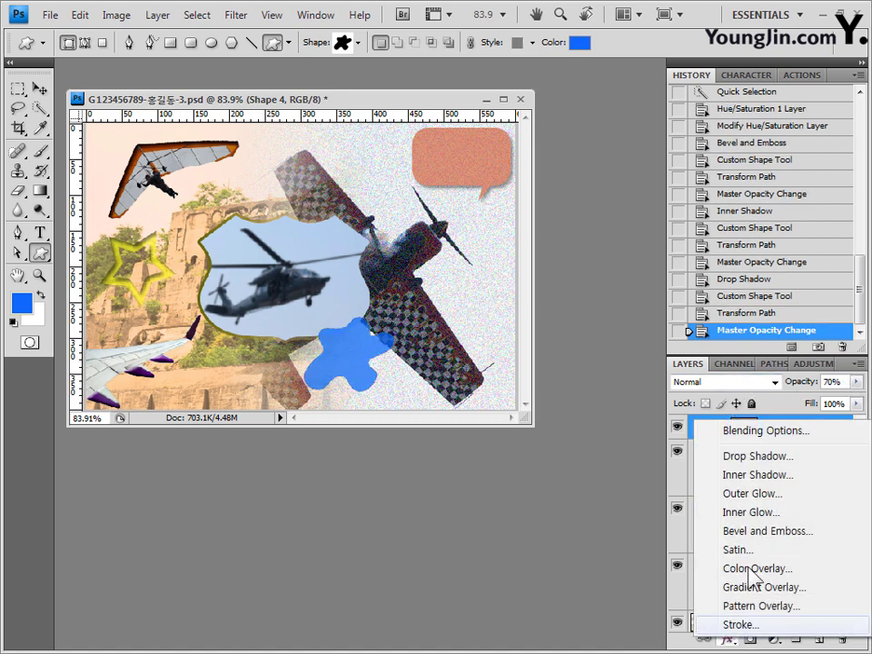
pyautogui.click(732, 474)
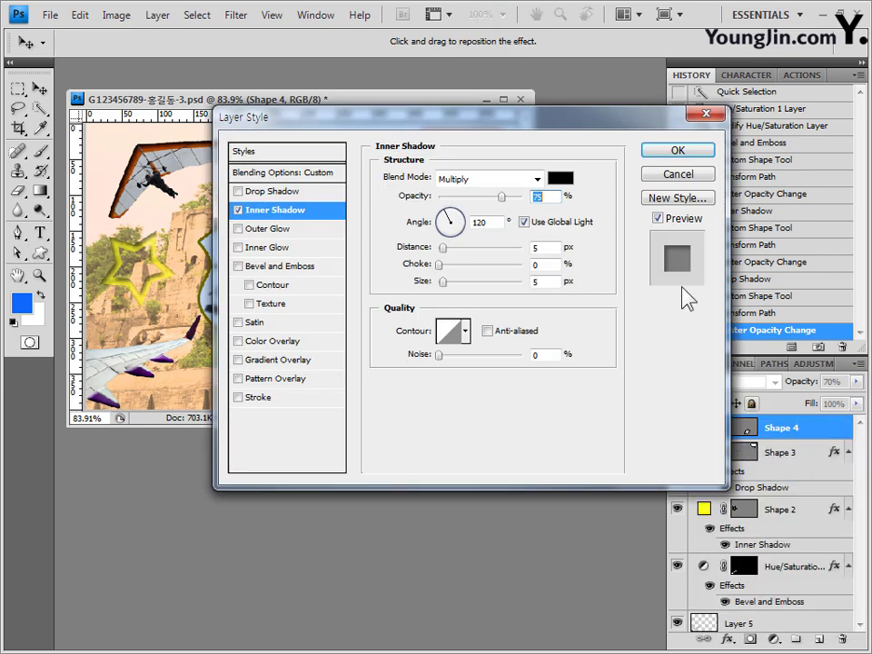
pyautogui.click(673, 150)
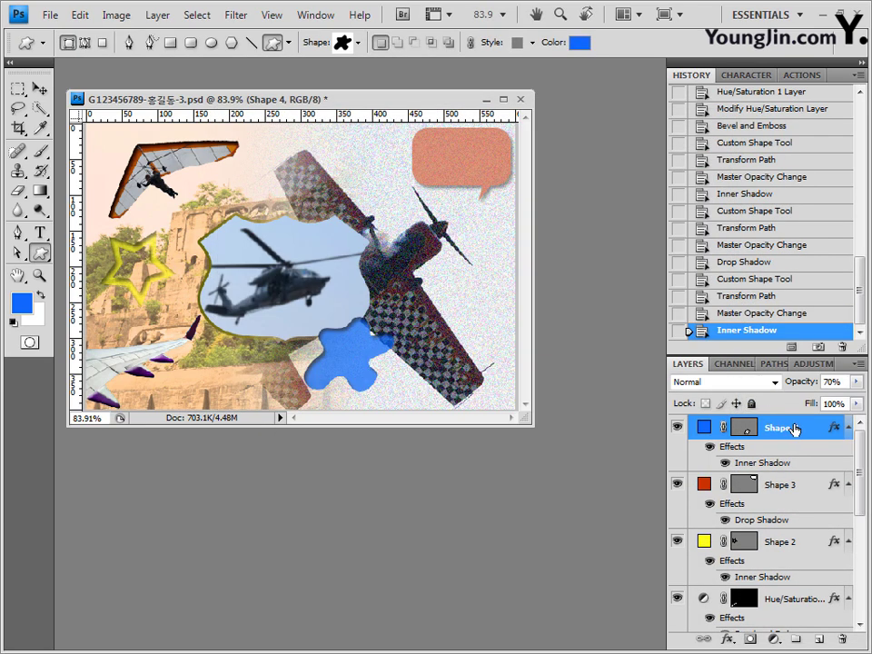
# - Move the blue blob layer directly beneath the helicopter's shield shape layer, and select the speech bubble layer
pyautogui.moveTo(796, 429); pyautogui.dragTo(789, 560)
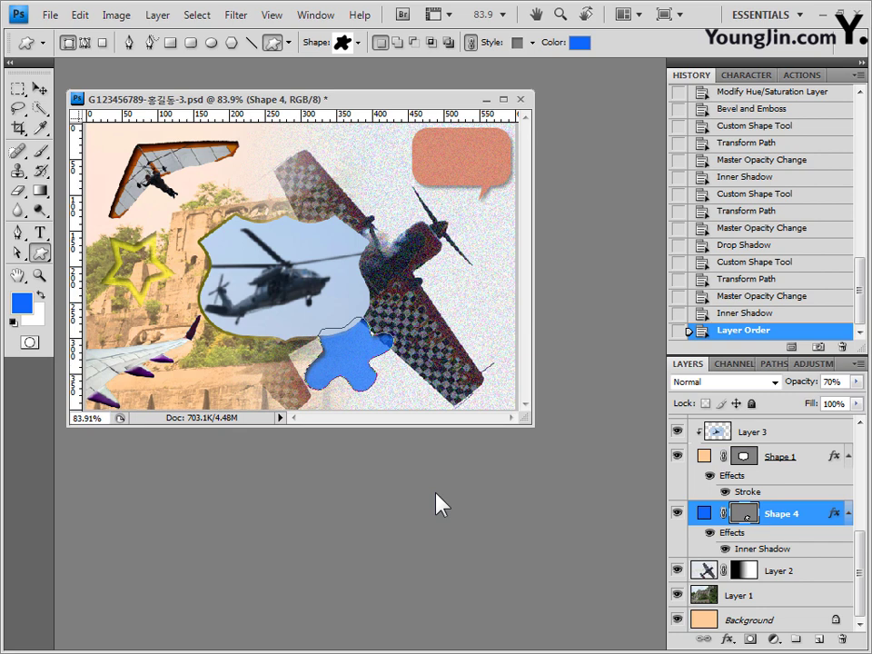
pyautogui.moveTo(856, 570); pyautogui.dragTo(858, 447)
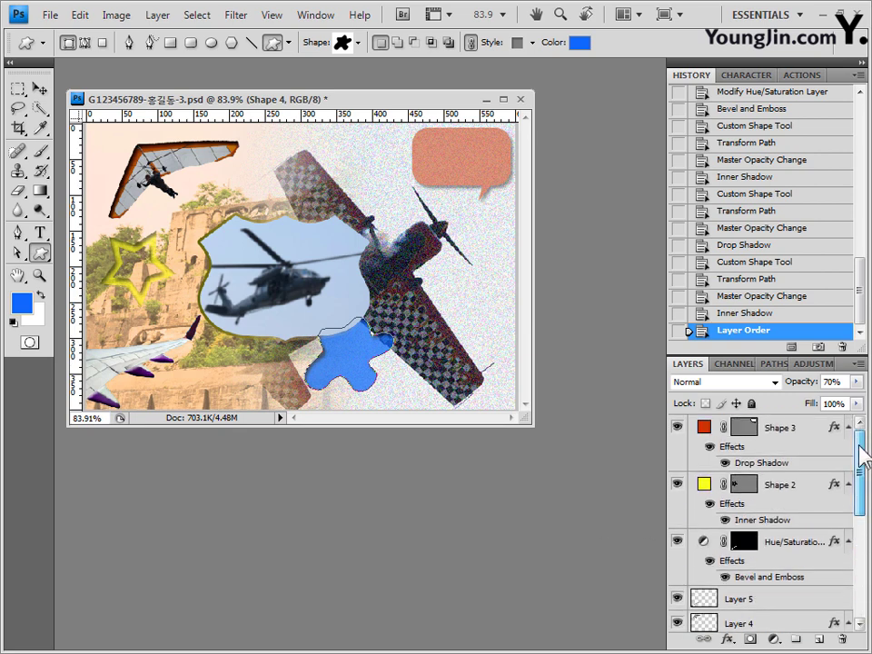
pyautogui.click(786, 436)
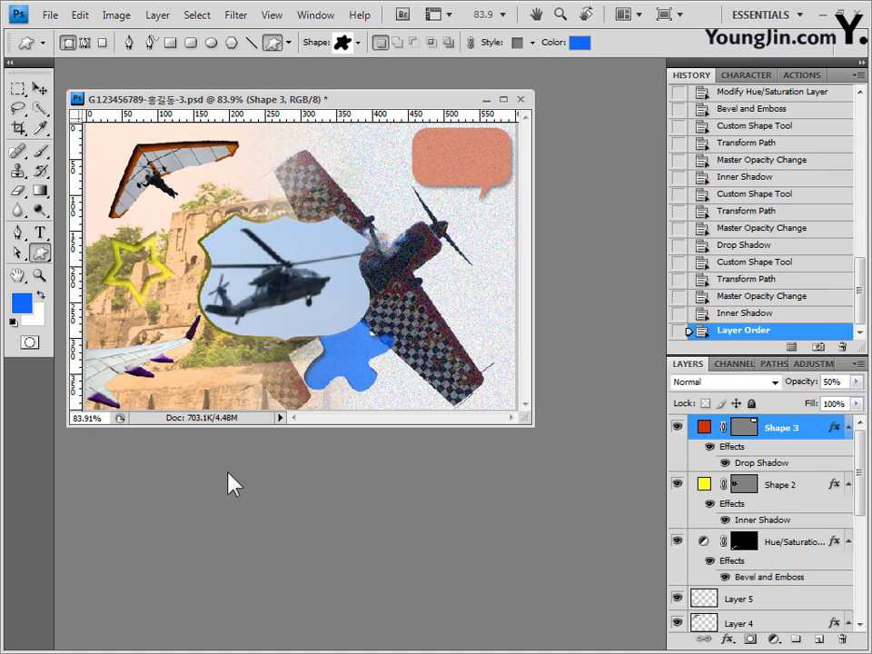
# - Set the Horizontal Type tool to the 돋움 font at 38 pt
pyautogui.click(39, 232)
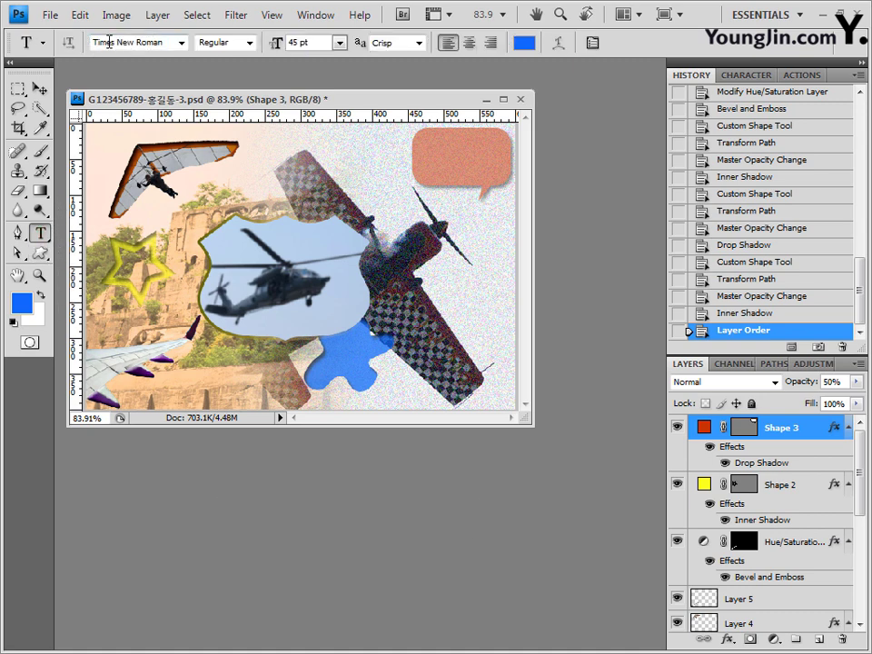
pyautogui.click(114, 42)
pyautogui.write('궁서체')
pyautogui.press('Return')
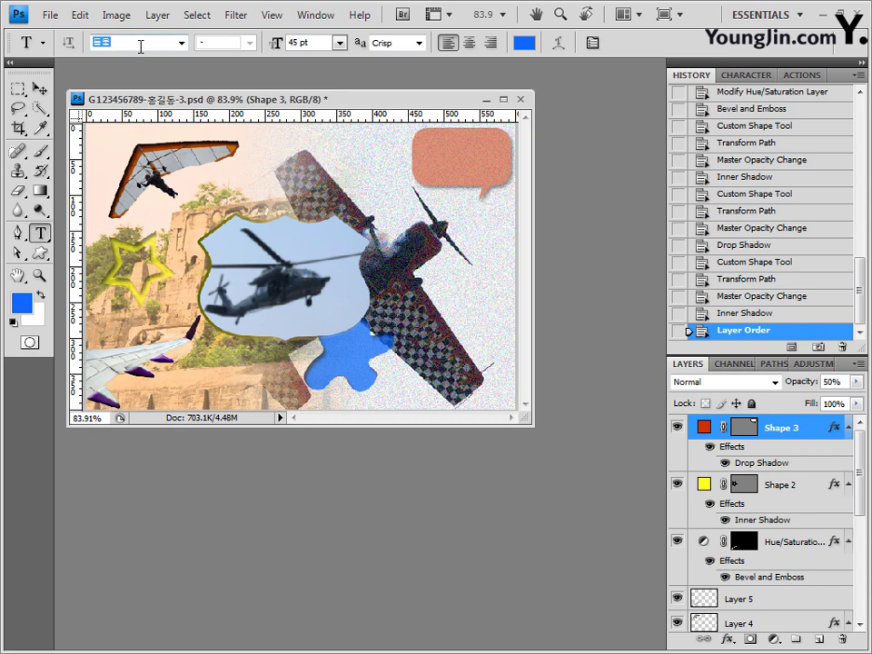
pyautogui.click(141, 46)
pyautogui.press('Tab')
pyautogui.write('3')
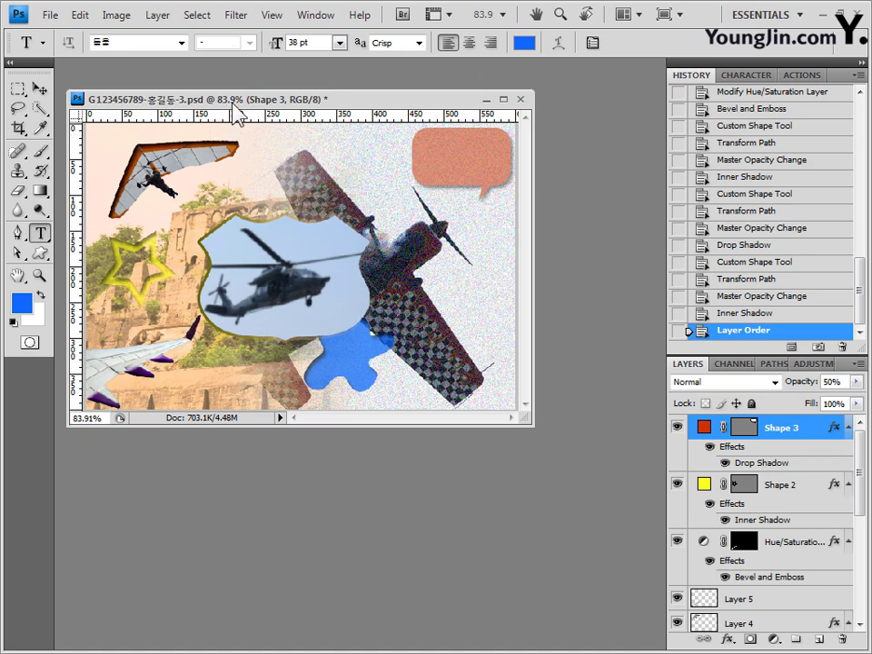
# - Add the title text "제20회 국제 우주항공전" and position it just above the helicopter shield
pyautogui.click(199, 199)
pyautogui.write('제20회 국제 우주항공전')
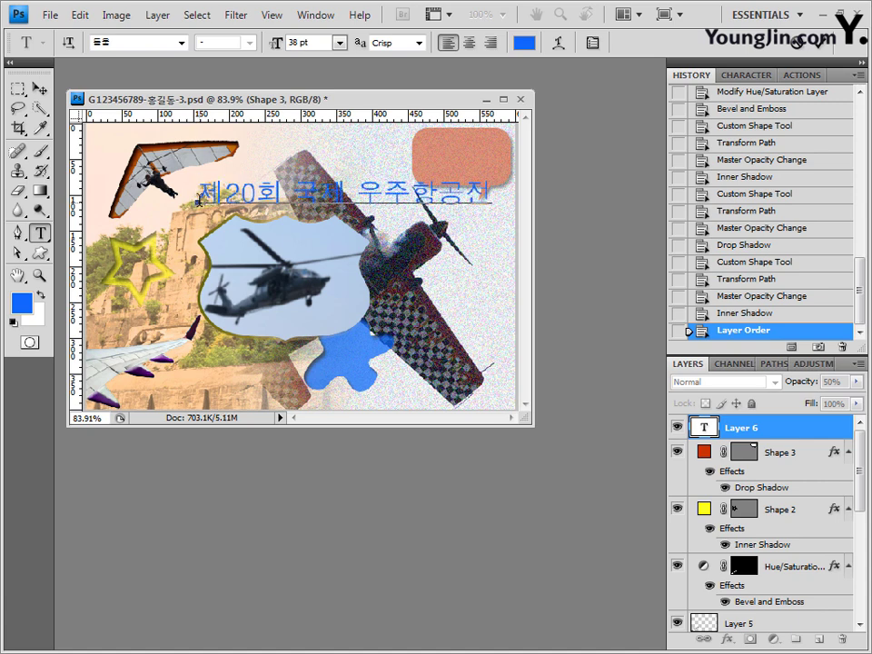
pyautogui.moveTo(402, 232); pyautogui.dragTo(379, 244)
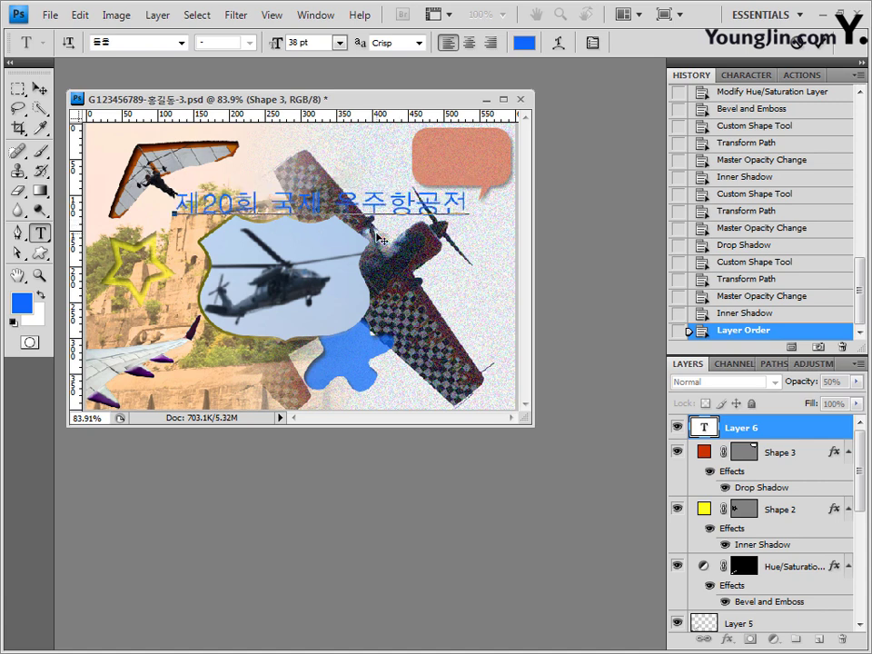
pyautogui.click(772, 431)
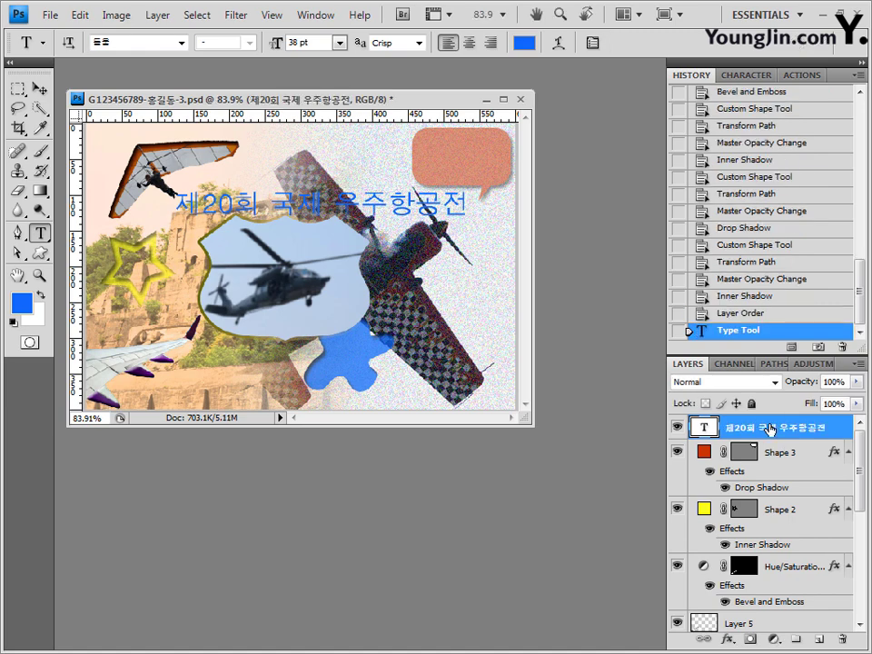
# - Add a Drop Shadow to the title text with Use Global Light turned off
pyautogui.click(726, 639)
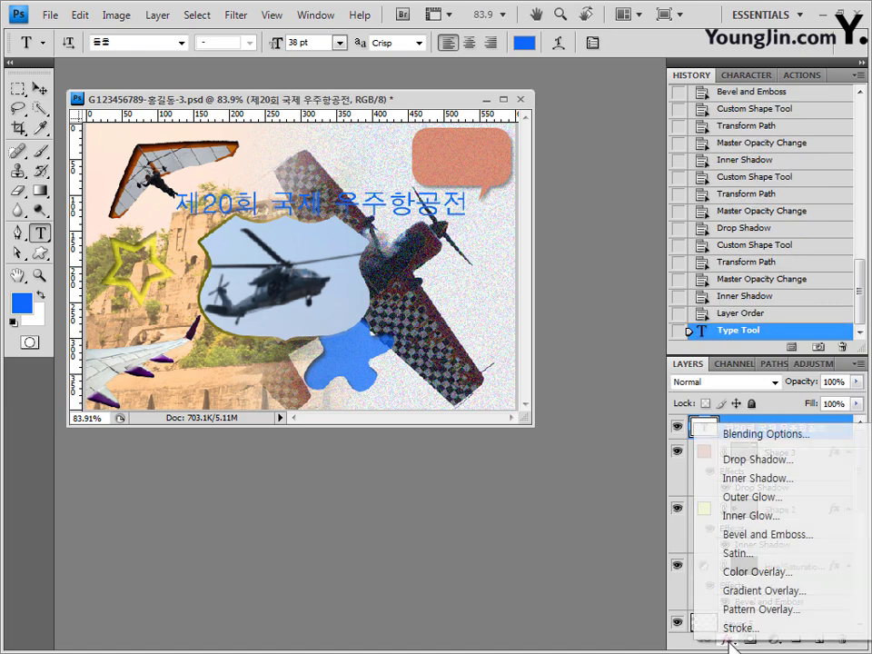
pyautogui.click(758, 460)
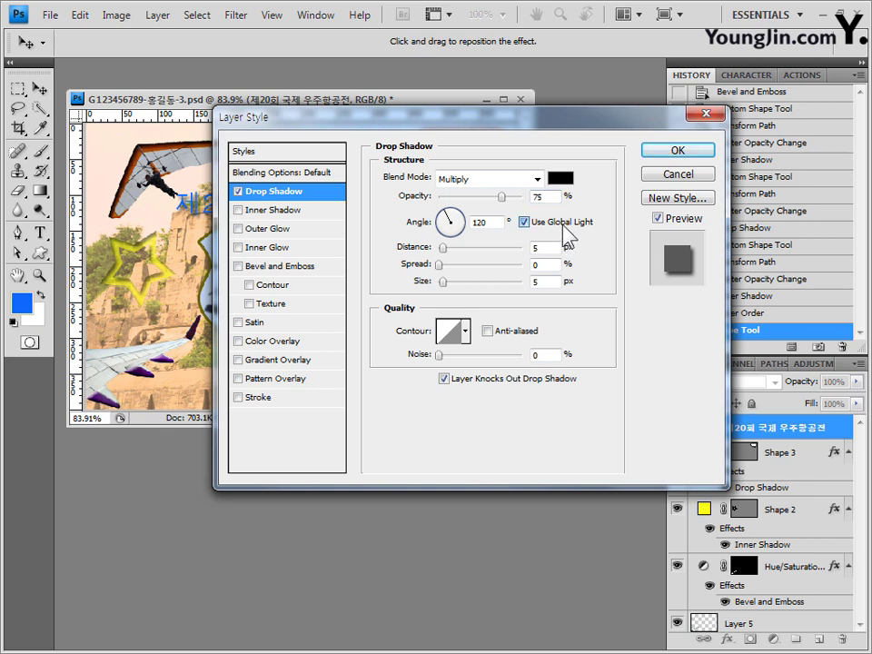
pyautogui.click(563, 223)
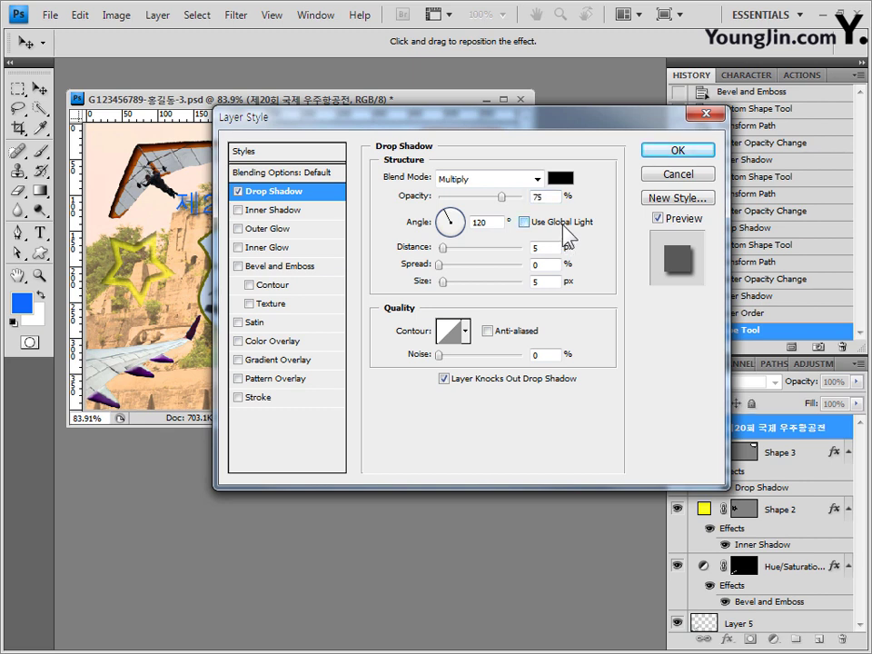
# - Add a Gradient Overlay to the title based on the Blue, Red, Yellow preset and recolour its first stop to 6633cc
pyautogui.click(277, 360)
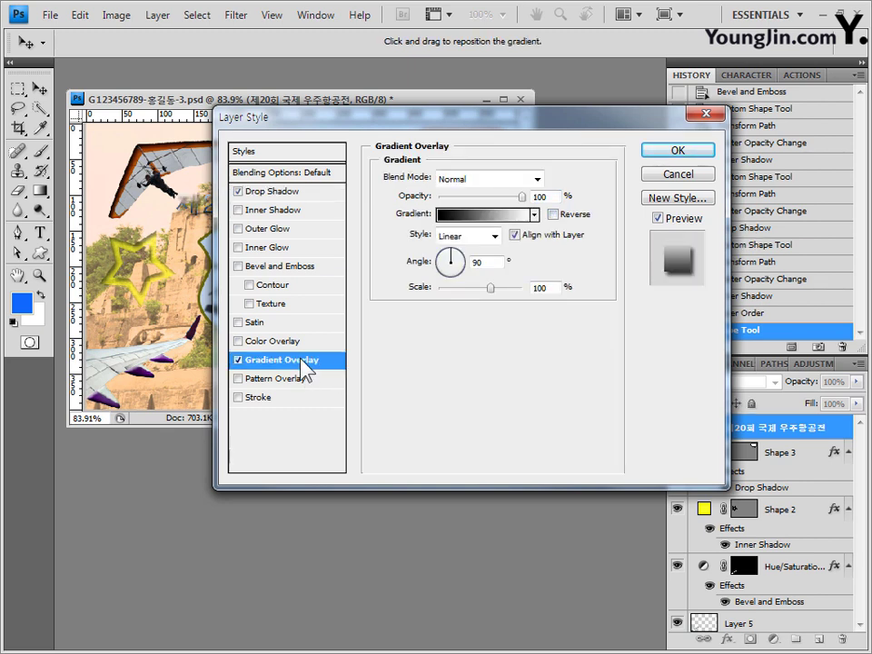
pyautogui.click(459, 216)
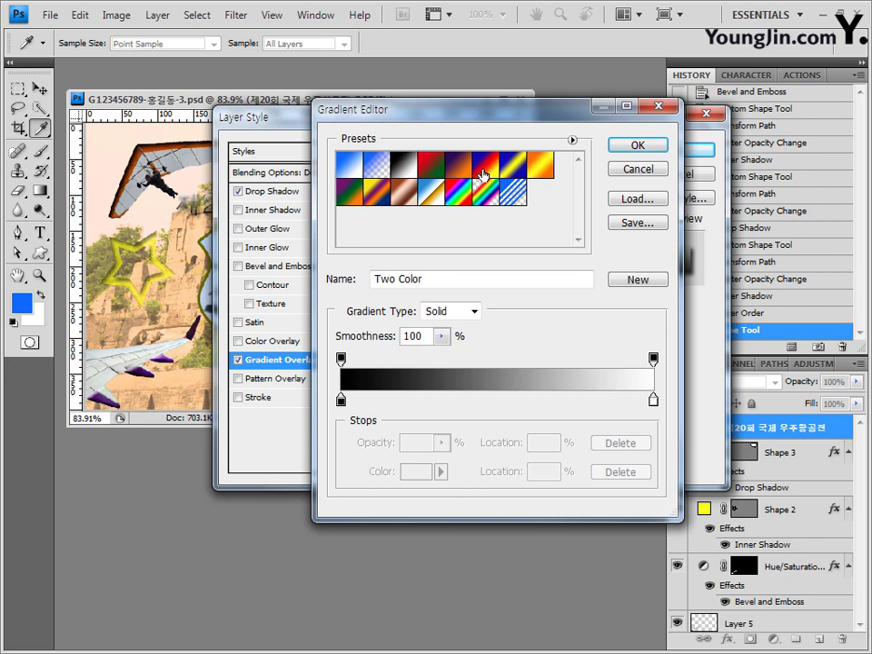
pyautogui.click(482, 175)
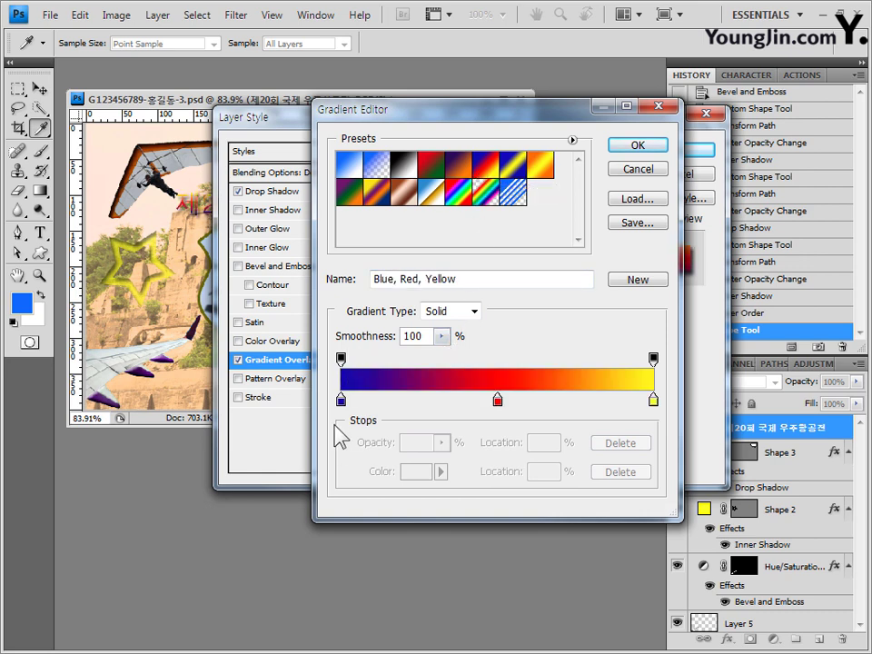
pyautogui.doubleClick(341, 400)
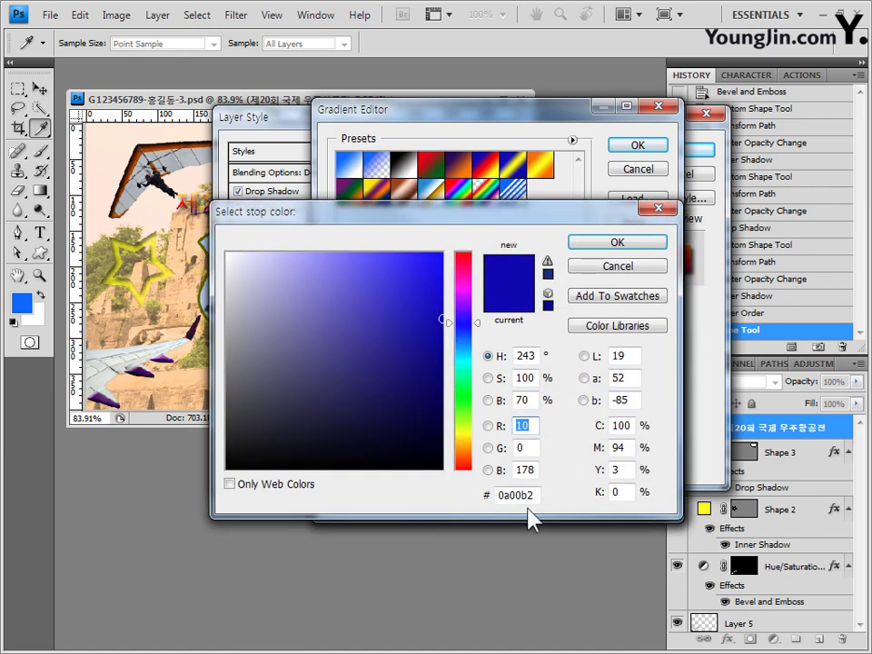
pyautogui.doubleClick(514, 495)
pyautogui.write('6633cc')
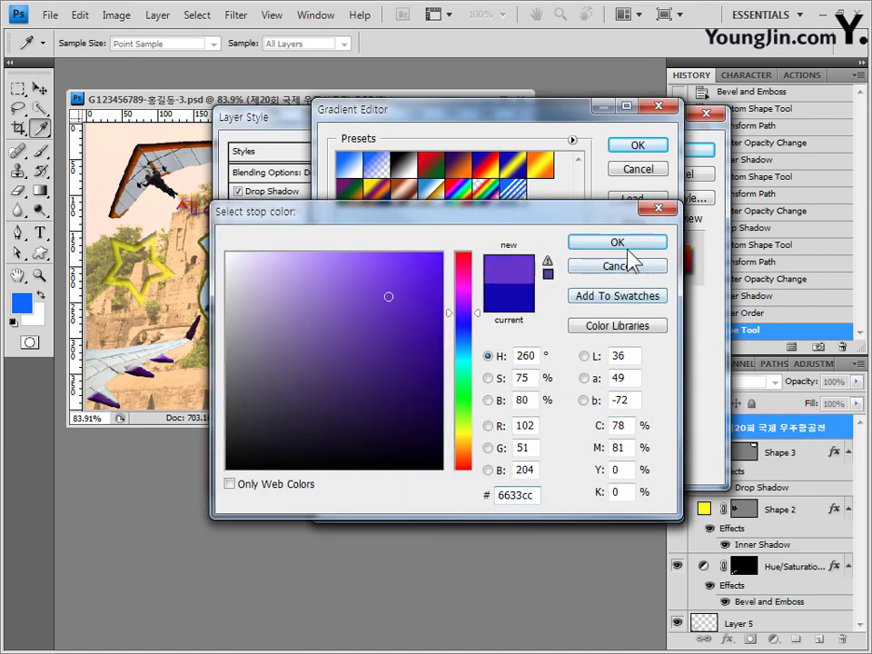
pyautogui.click(625, 245)
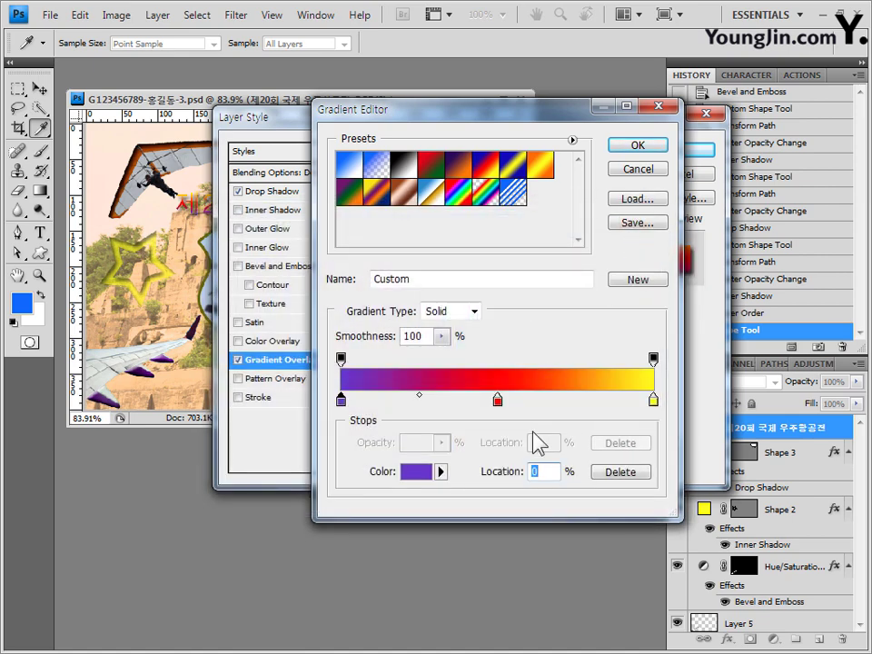
# - Recolour the title gradient's middle stop to ffffff and its last stop to ff66cc
pyautogui.click(498, 401)
pyautogui.doubleClick(500, 401)
pyautogui.click(228, 254)
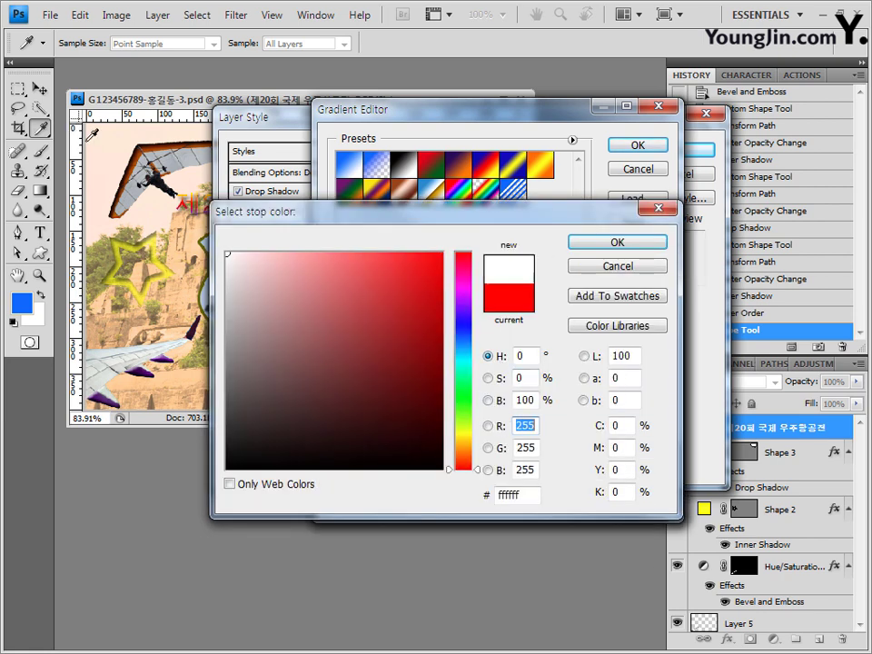
pyautogui.click(633, 241)
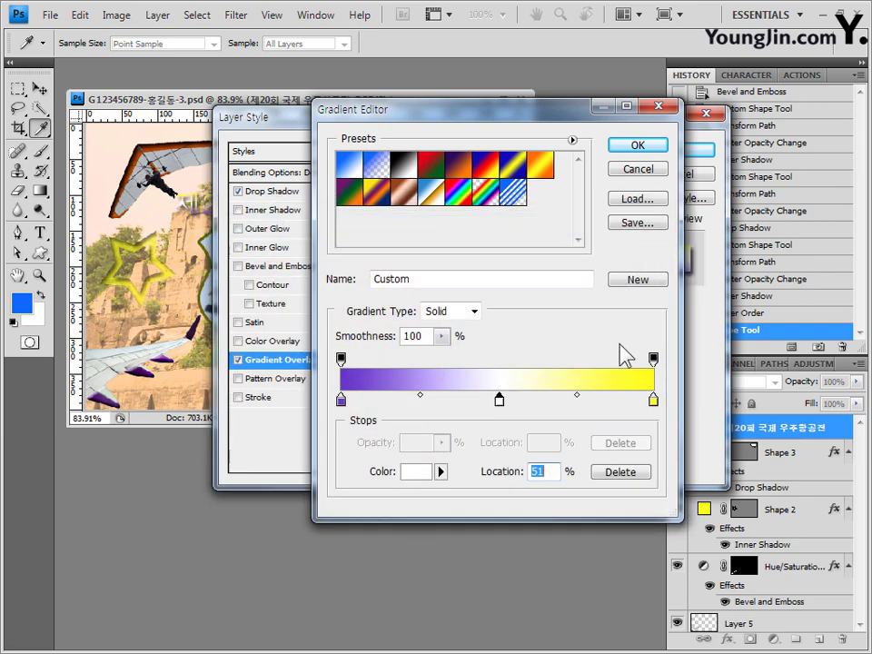
pyautogui.doubleClick(653, 399)
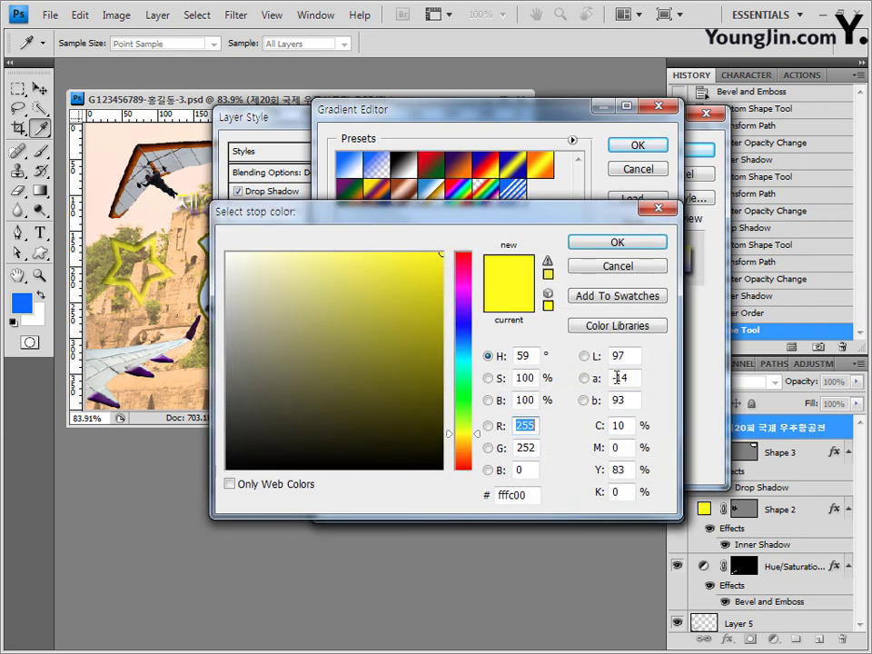
pyautogui.click(516, 495)
pyautogui.write('ff66cc')
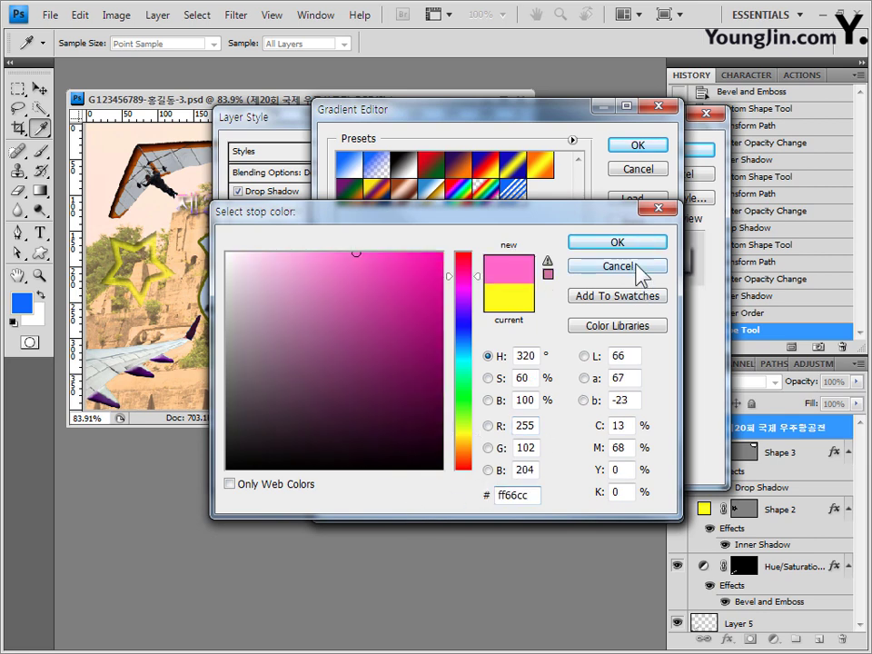
pyautogui.click(617, 242)
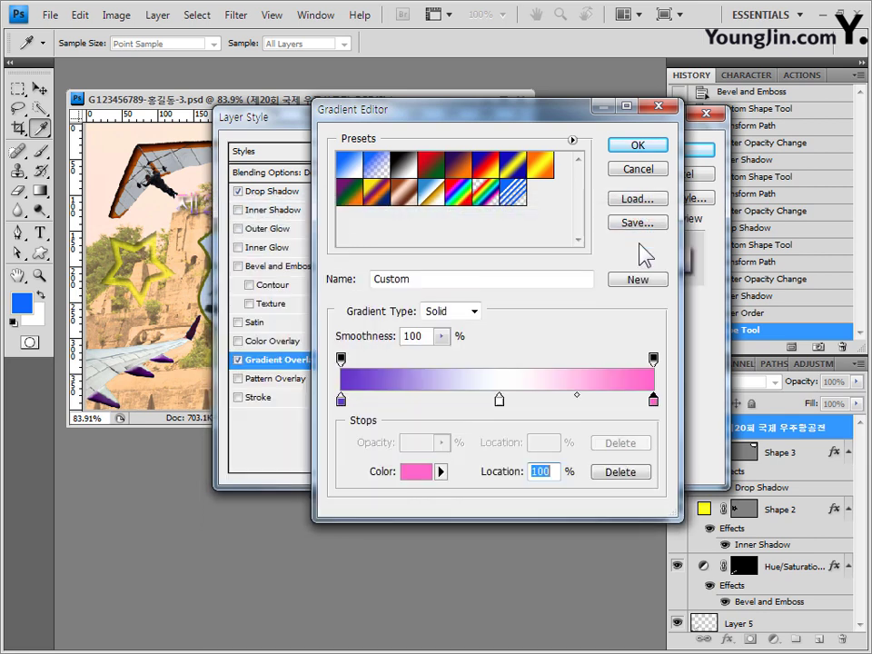
pyautogui.click(639, 146)
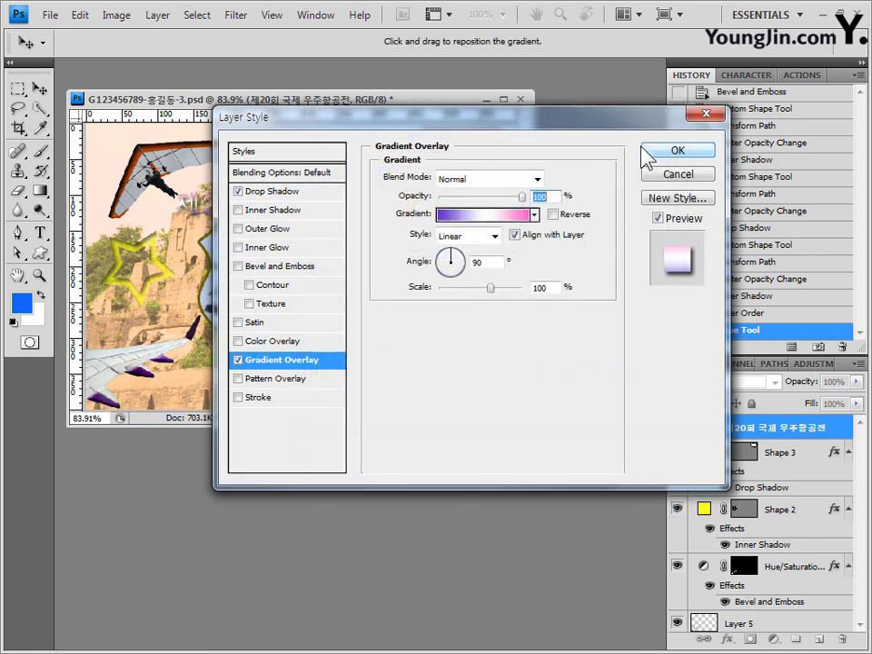
# - Add a 3 px outside Stroke in colour 666666 to the title and apply the layer styles
pyautogui.click(273, 398)
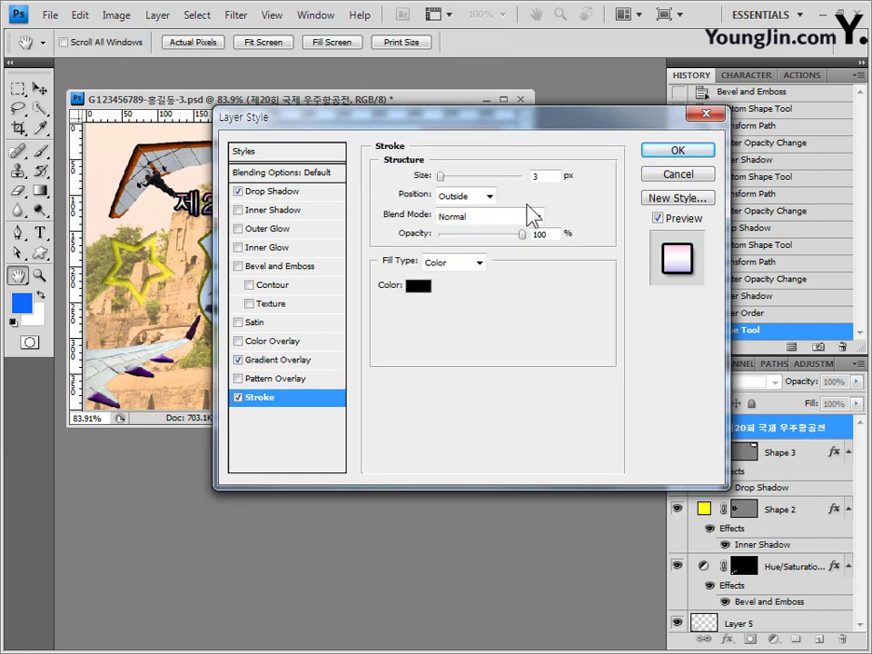
pyautogui.click(419, 287)
pyautogui.doubleClick(534, 501)
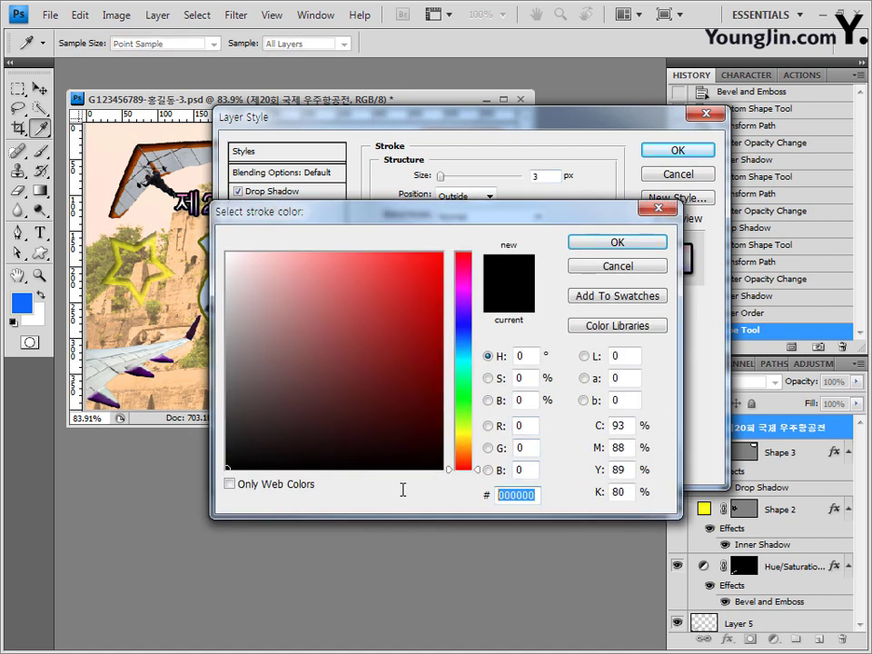
pyautogui.write('666666')
pyautogui.click(617, 243)
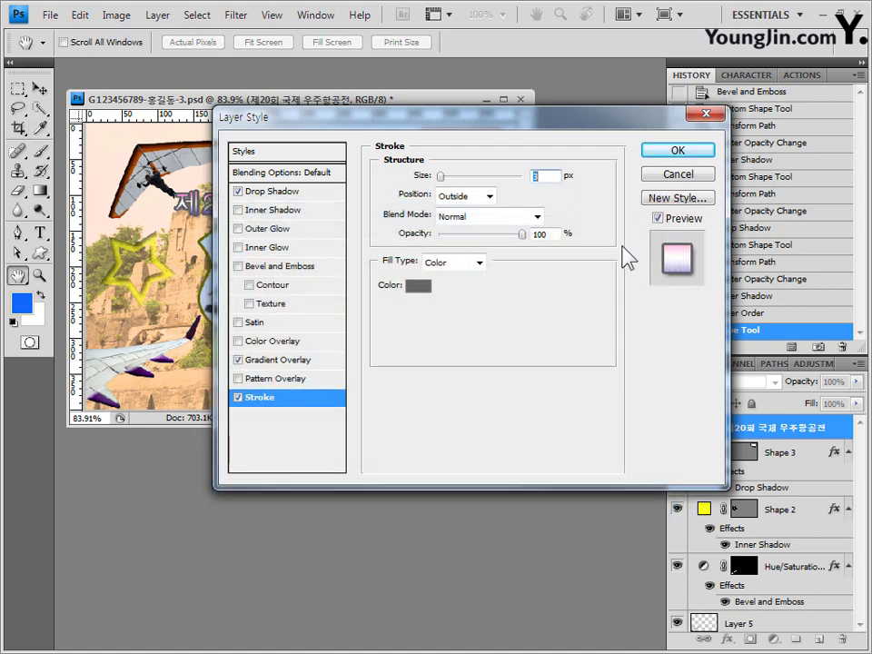
pyautogui.click(691, 153)
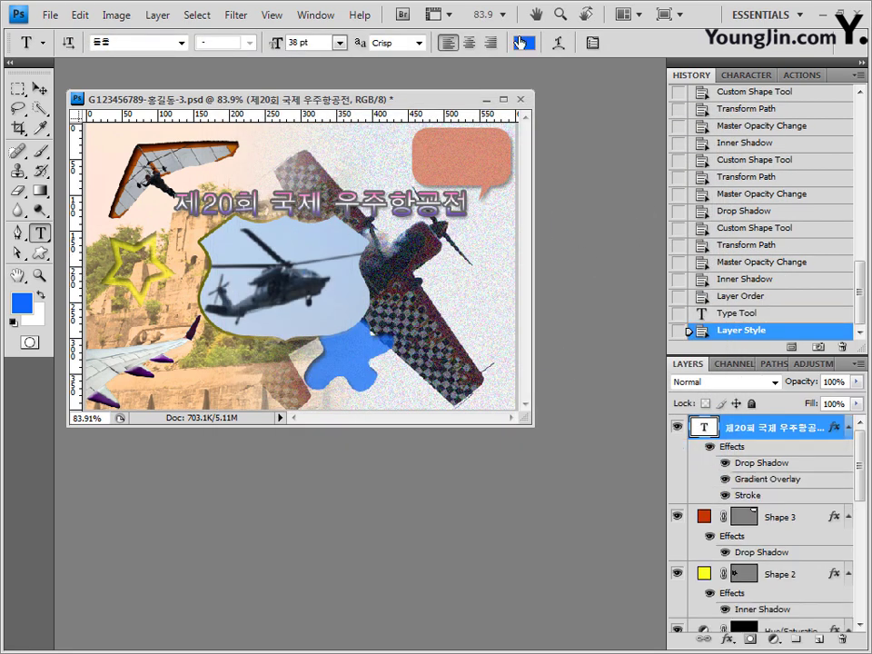
# - Warp the Korean title text horizontally with the Flag style at a Bend of -50%
pyautogui.click(559, 42)
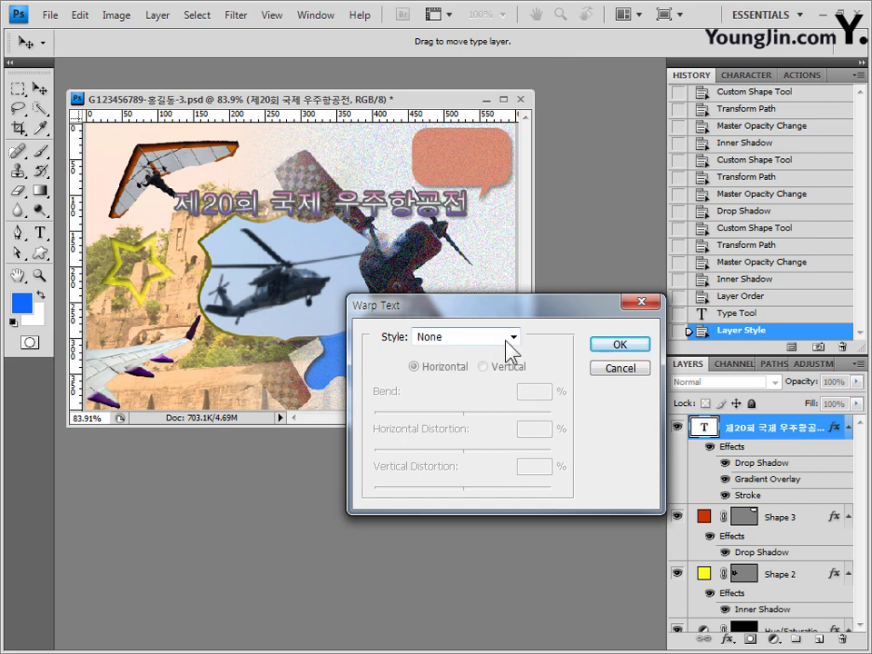
pyautogui.click(514, 338)
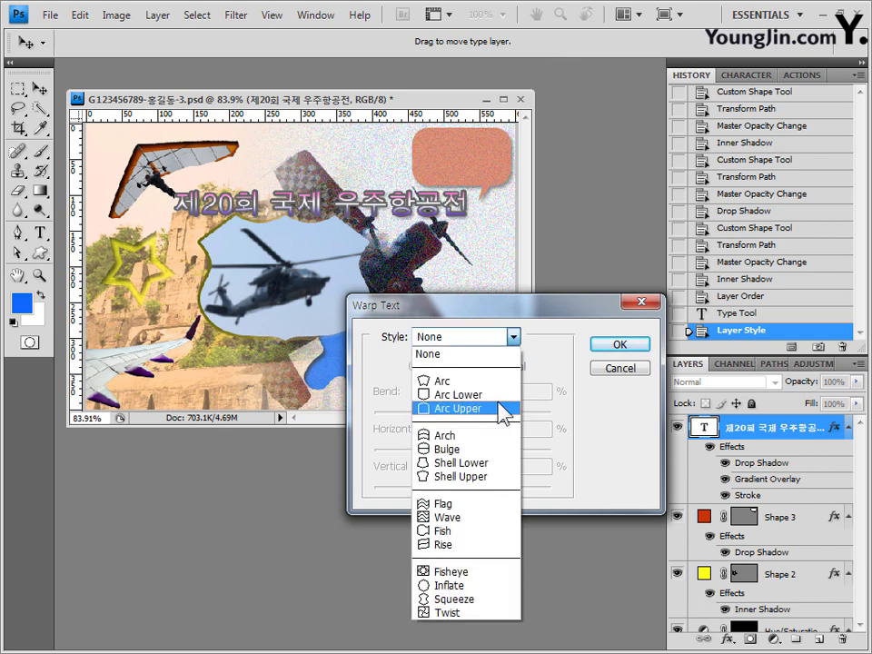
pyautogui.click(490, 503)
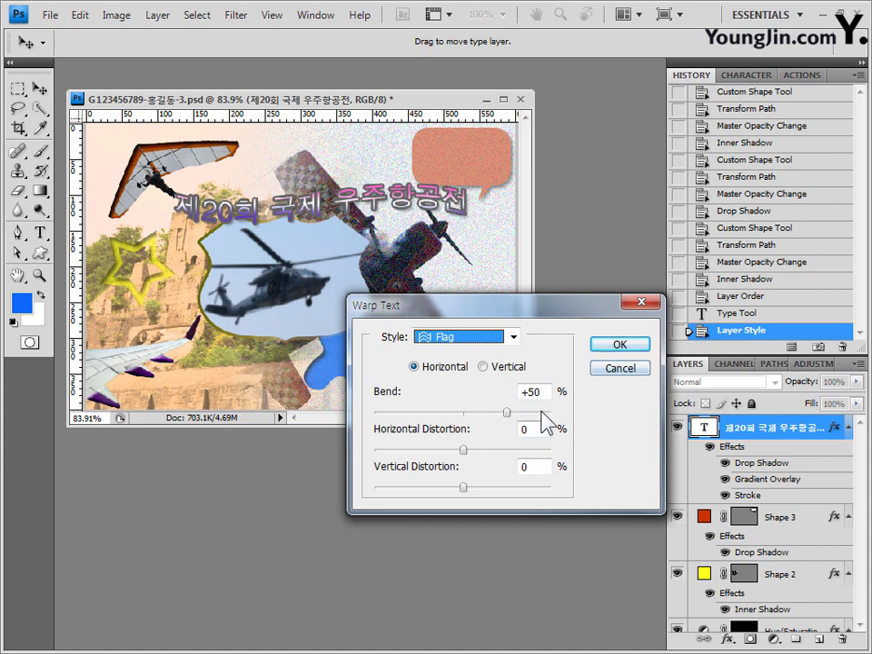
pyautogui.moveTo(508, 413); pyautogui.dragTo(416, 415)
pyautogui.moveTo(533, 392); pyautogui.dragTo(555, 408)
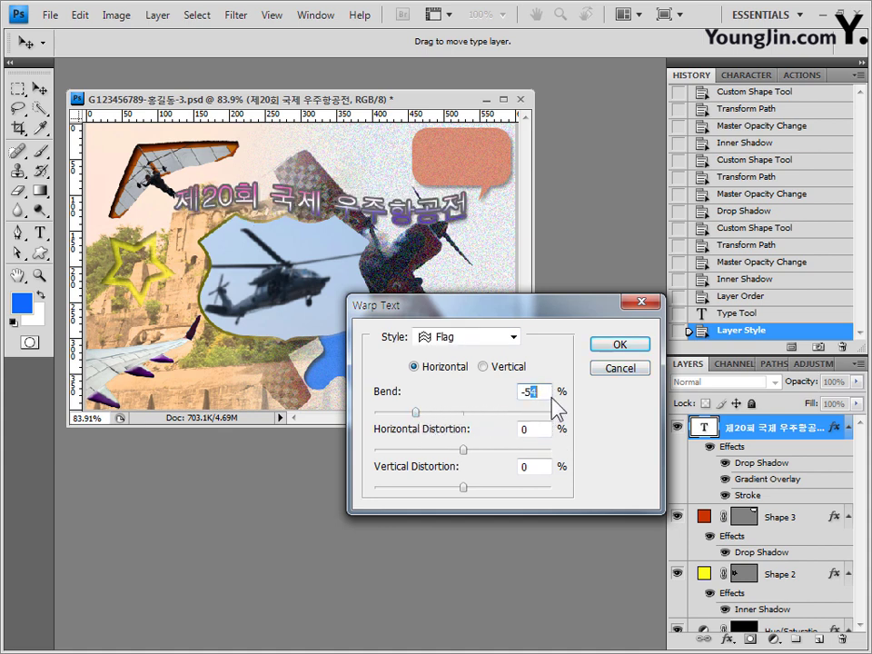
pyautogui.write('0')
pyautogui.click(620, 344)
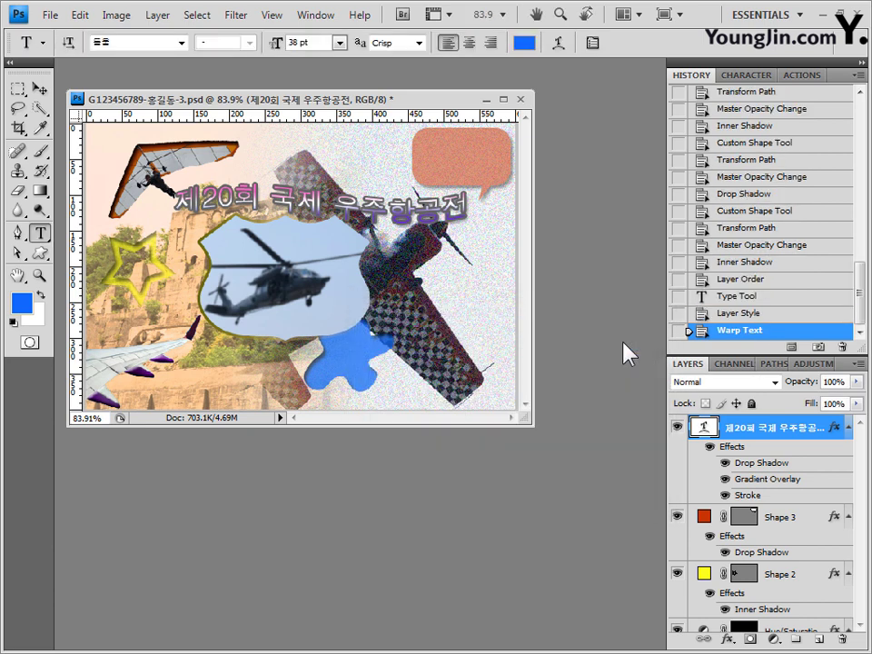
# - Nudge the warped title text a few pixels to the right
pyautogui.click(39, 88)
pyautogui.press('Right')
pyautogui.press('Right')
pyautogui.press('Right')
pyautogui.press('Right')
pyautogui.press('Right')
pyautogui.press('Right')
pyautogui.press('Down')
pyautogui.press('Down')
pyautogui.press('Down')
pyautogui.press('Down')
pyautogui.press('Down')
pyautogui.press('Down')
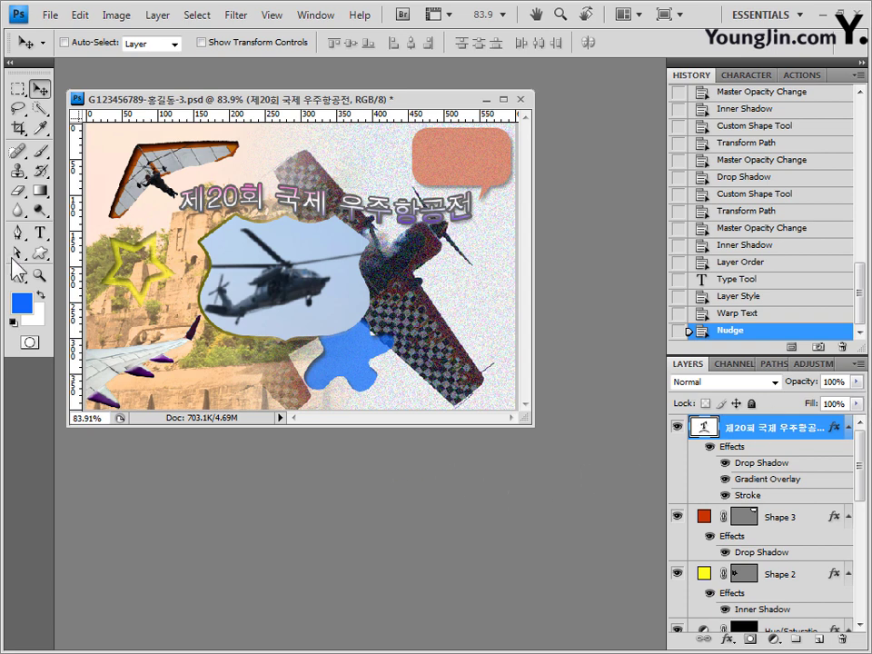
# - Start a new text layer above the title, set in Times New Roman Regular at 16 pt
pyautogui.click(39, 233)
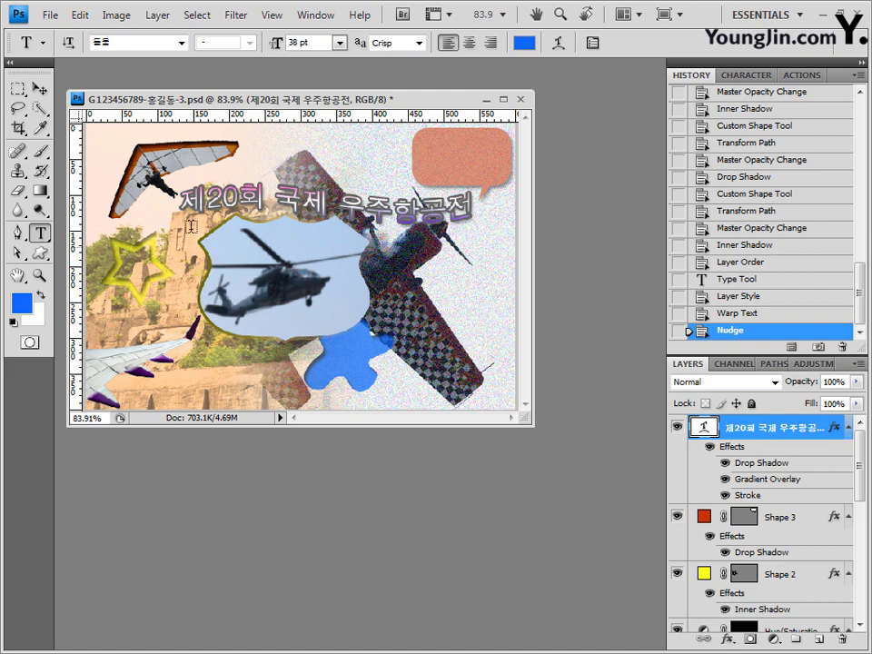
pyautogui.click(193, 168)
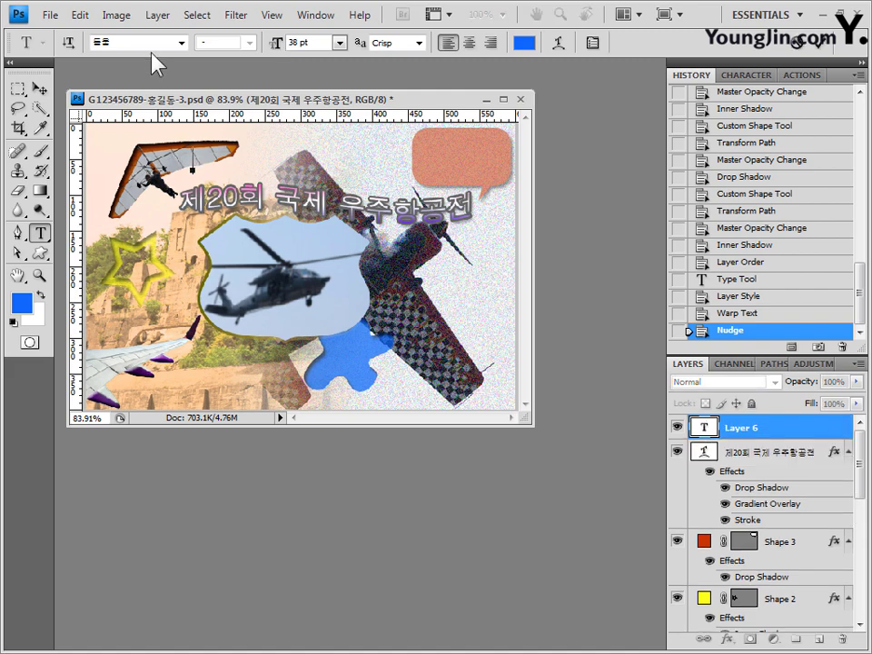
pyautogui.click(182, 43)
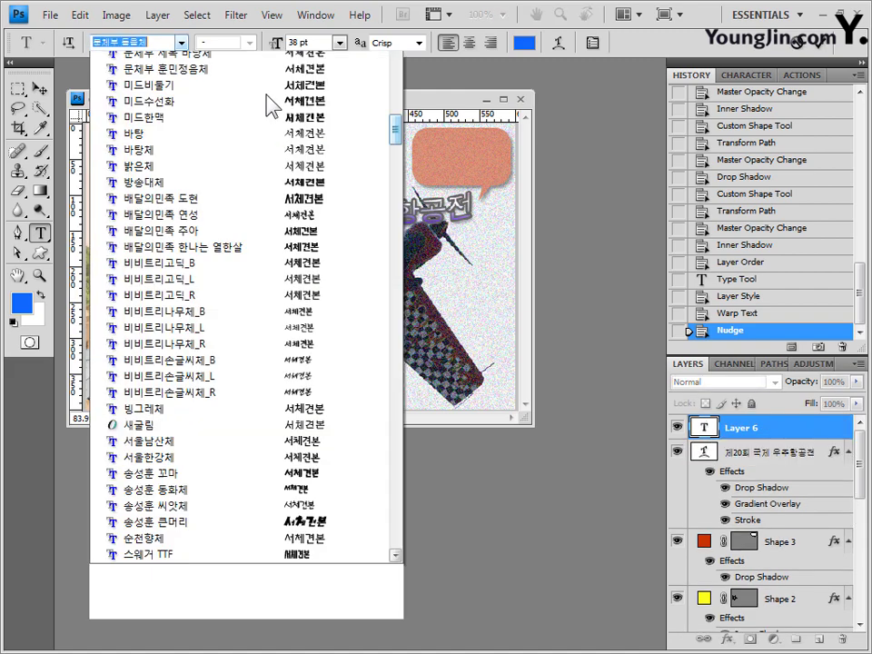
pyautogui.moveTo(395, 132); pyautogui.dragTo(382, 549)
pyautogui.click(179, 141)
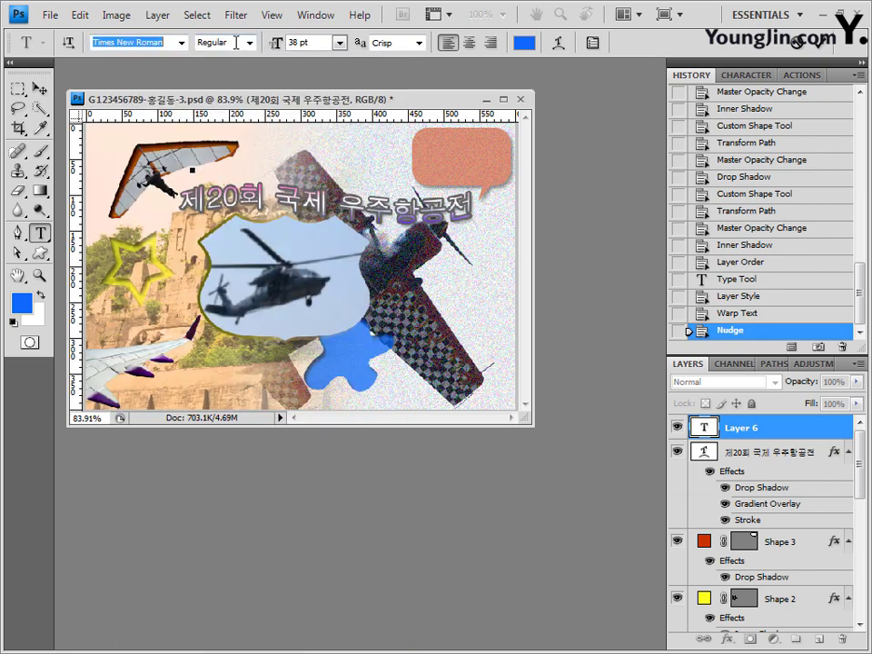
pyautogui.click(323, 43)
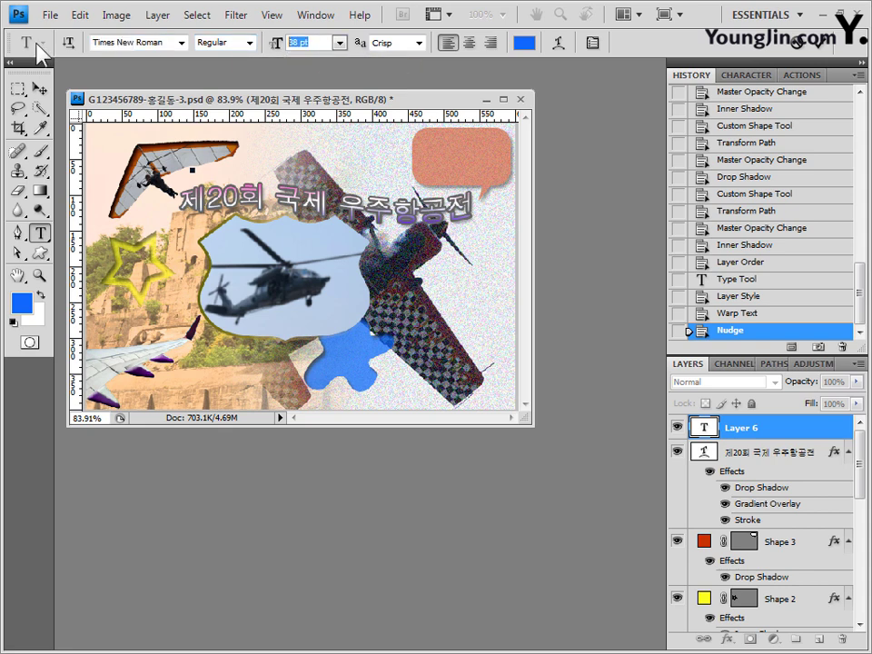
pyautogui.write('16')
# - Set the new text's colour to cc9900 and enter the line "International Aerospace Exhibition"
pyautogui.click(524, 43)
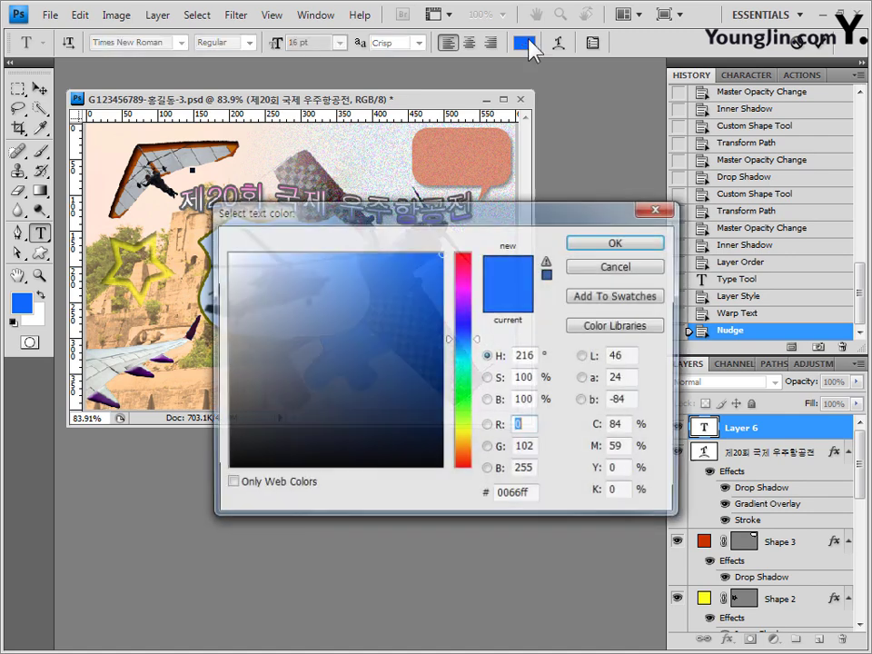
pyautogui.click(519, 425)
pyautogui.doubleClick(531, 495)
pyautogui.write('cc9900')
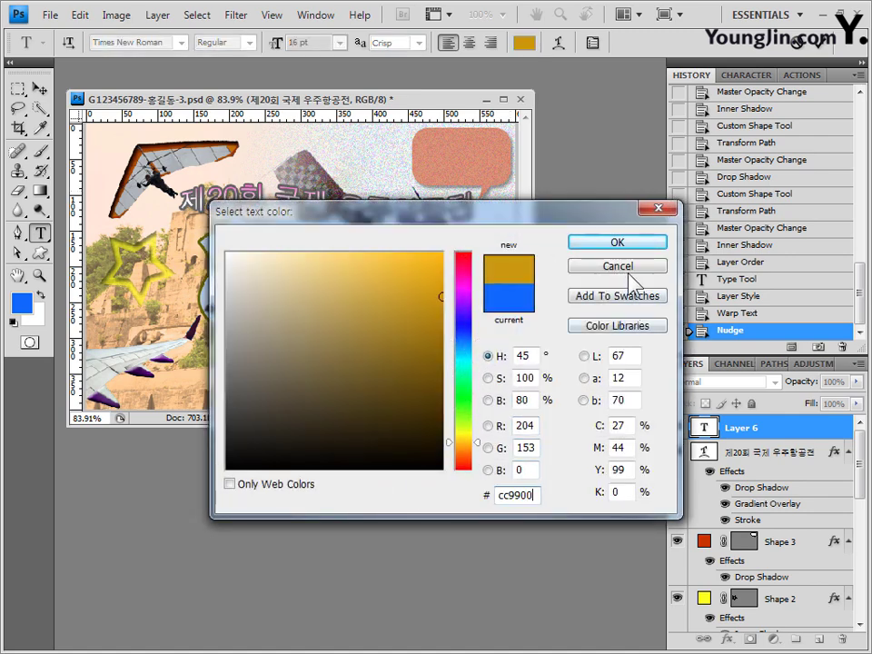
pyautogui.click(630, 243)
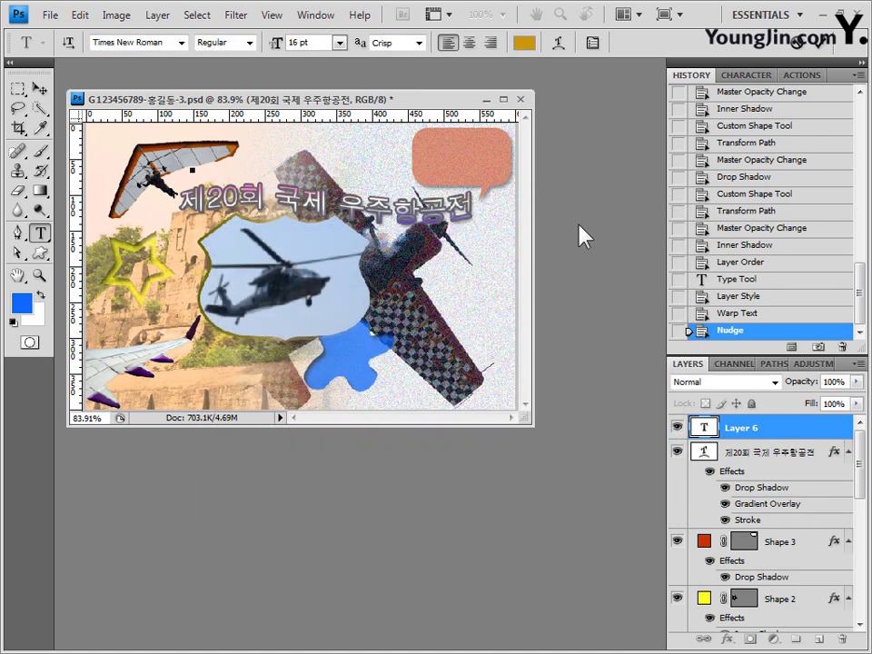
pyautogui.write('International Aerospace Exhibition')
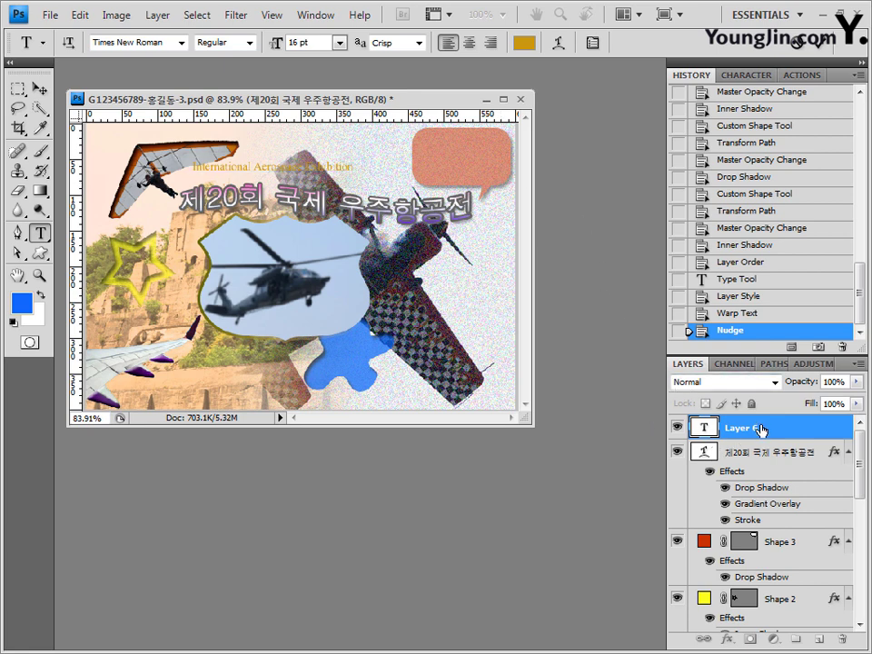
pyautogui.click(761, 430)
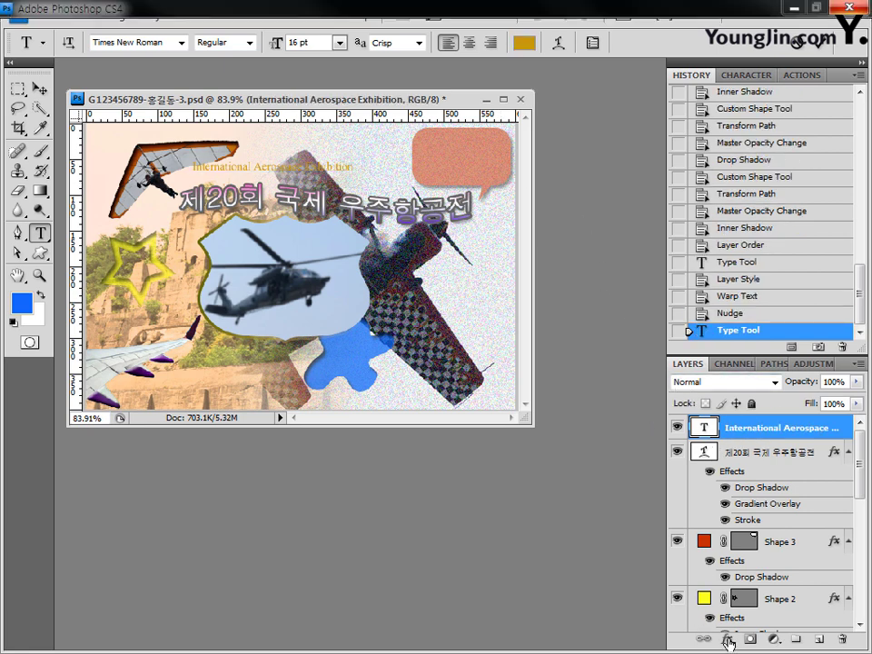
# - Add a 2 px outside Stroke in colour ffffff to the English text line
pyautogui.click(726, 638)
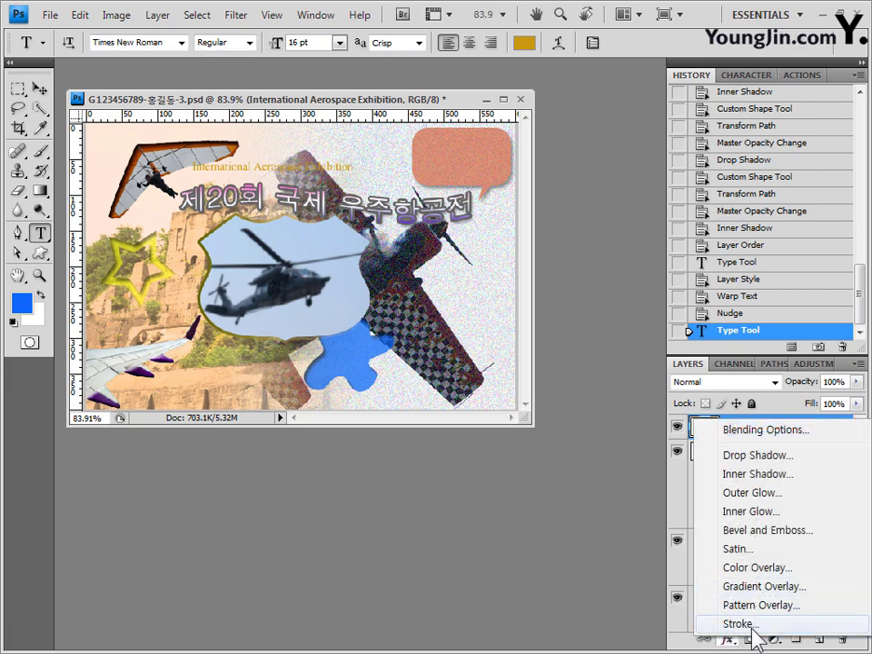
pyautogui.click(713, 623)
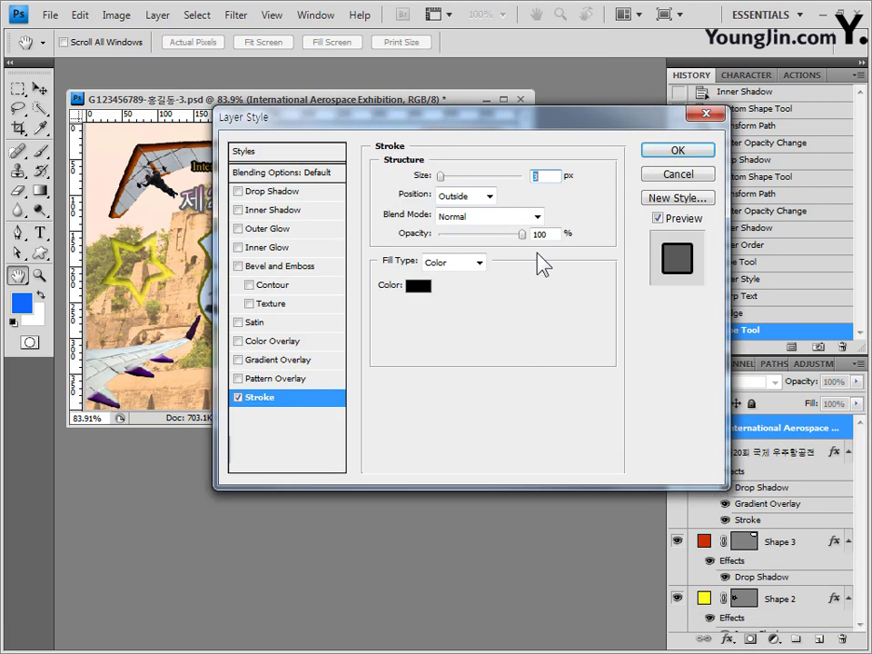
pyautogui.write('2')
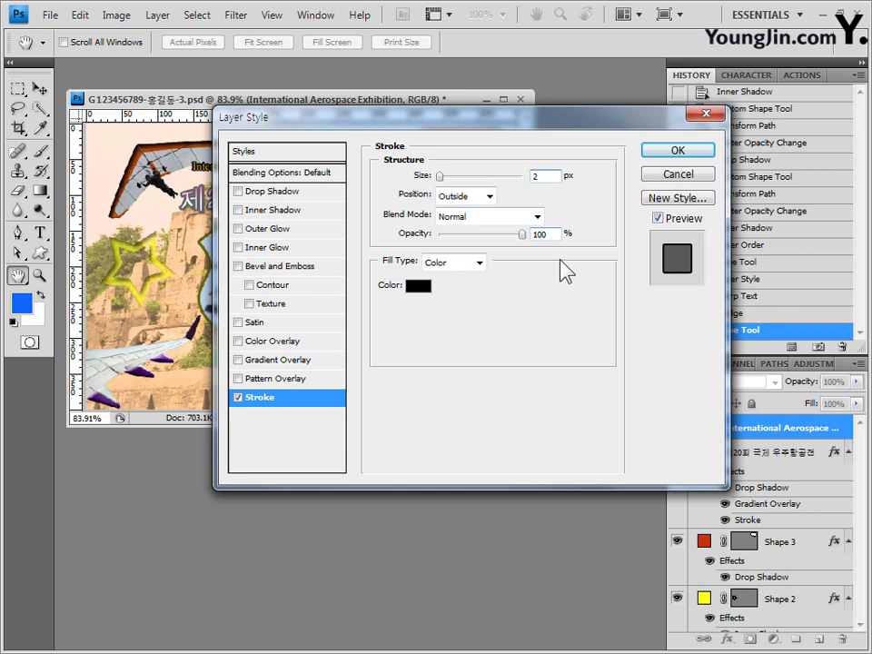
pyautogui.click(419, 287)
pyautogui.click(228, 254)
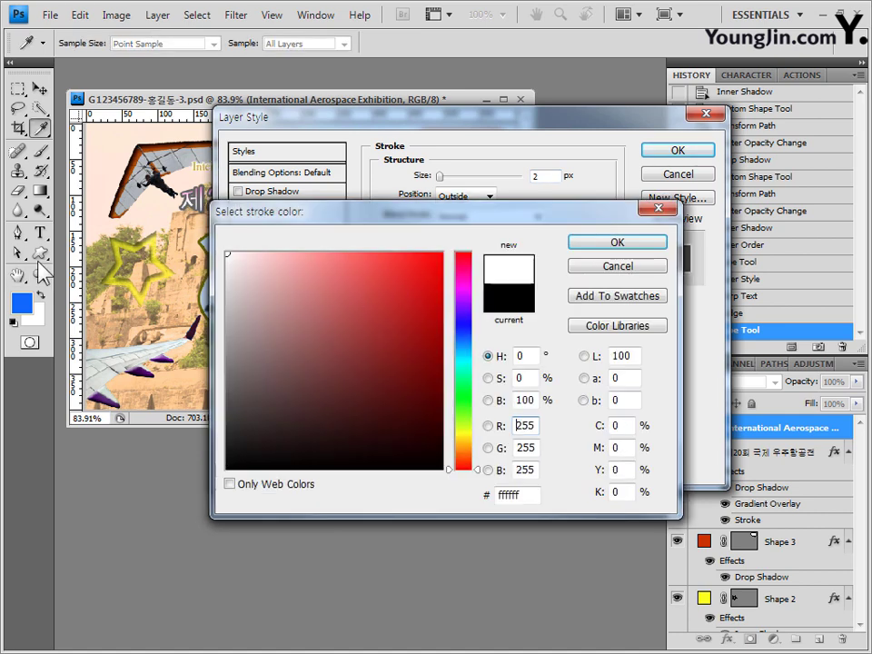
pyautogui.click(629, 242)
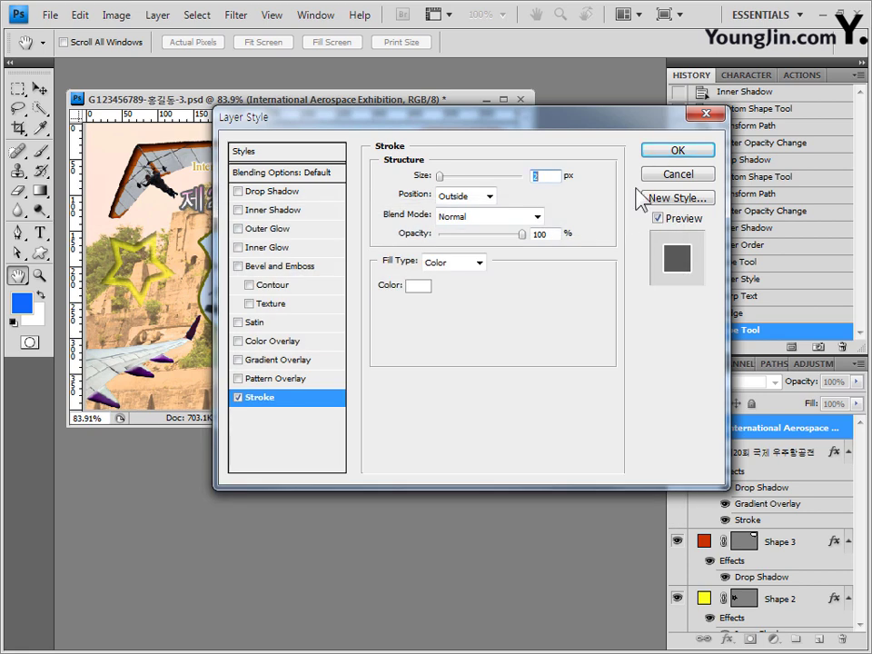
pyautogui.click(677, 153)
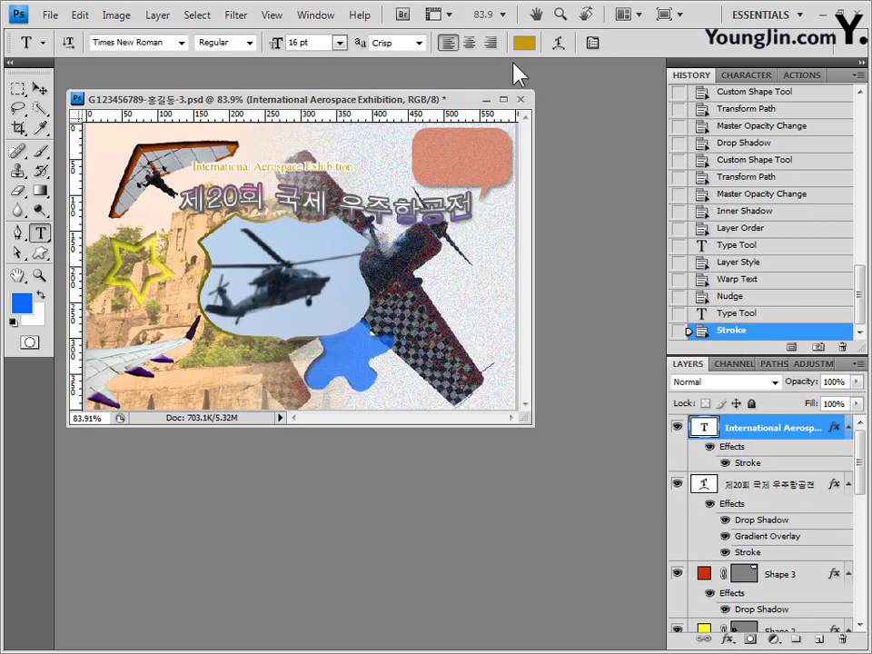
# - Warp the English line horizontally with the Arc style at +18% Bend and move it slightly down and left, just above the title
pyautogui.click(559, 42)
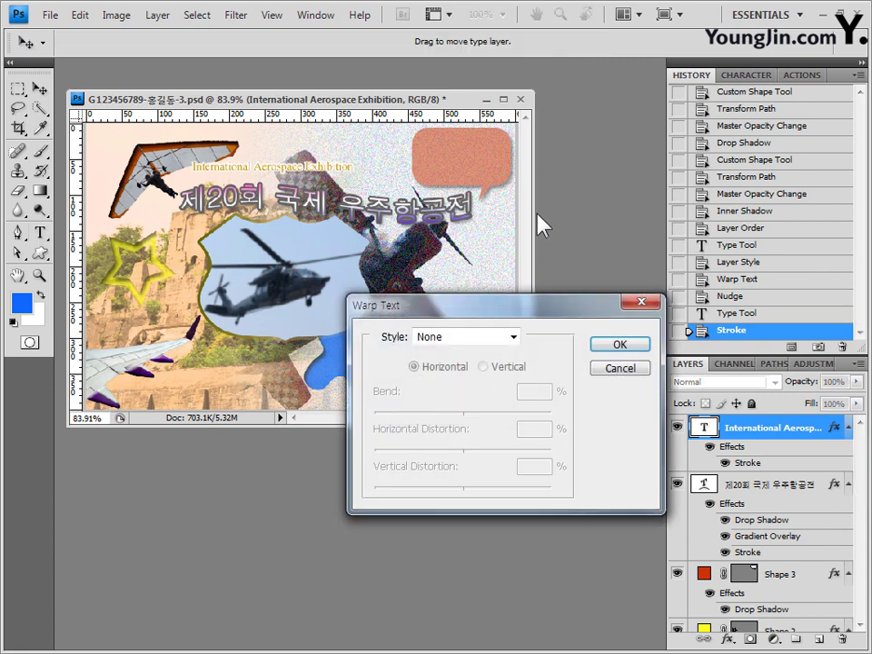
pyautogui.click(514, 337)
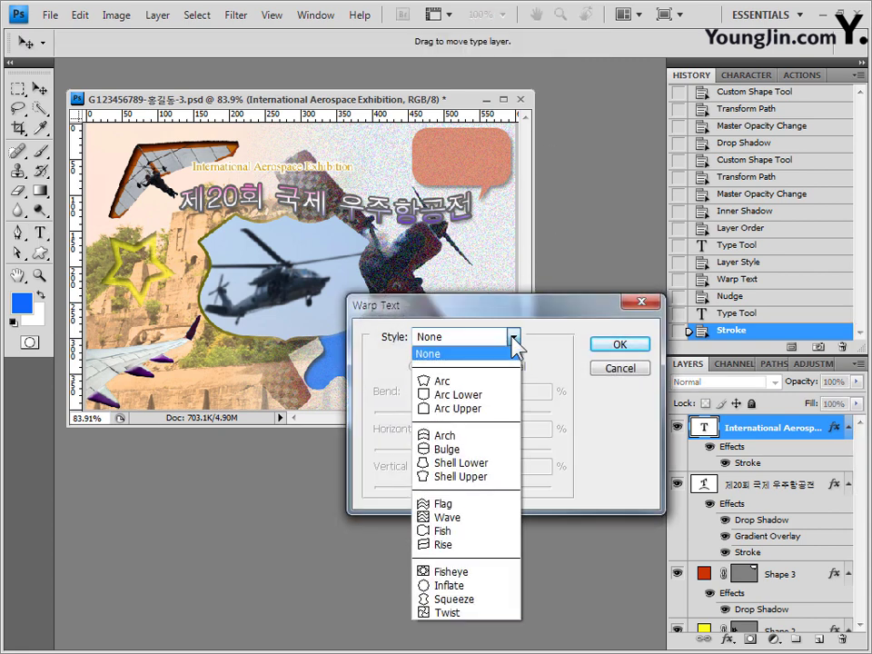
pyautogui.click(493, 381)
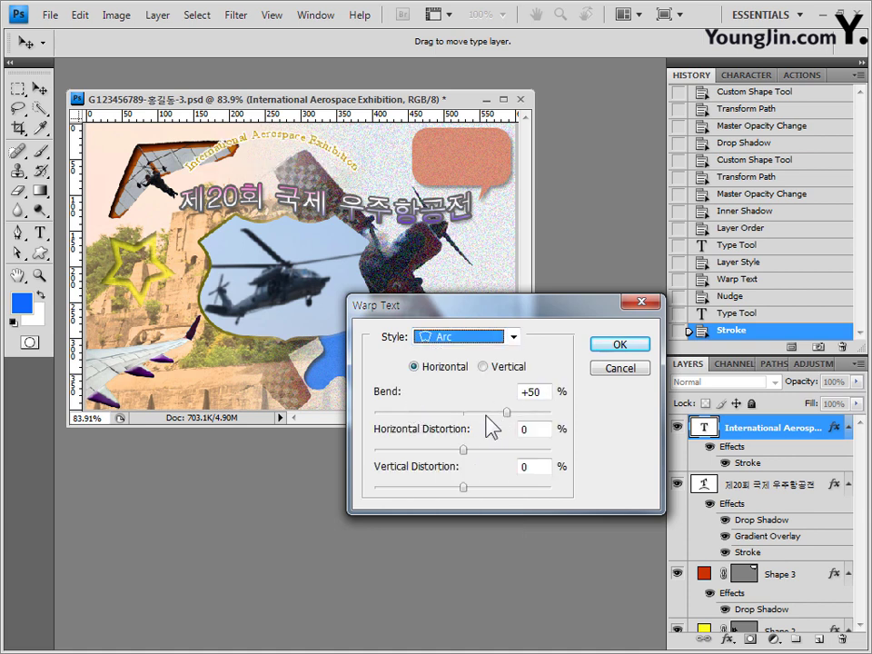
pyautogui.moveTo(506, 413); pyautogui.dragTo(481, 411)
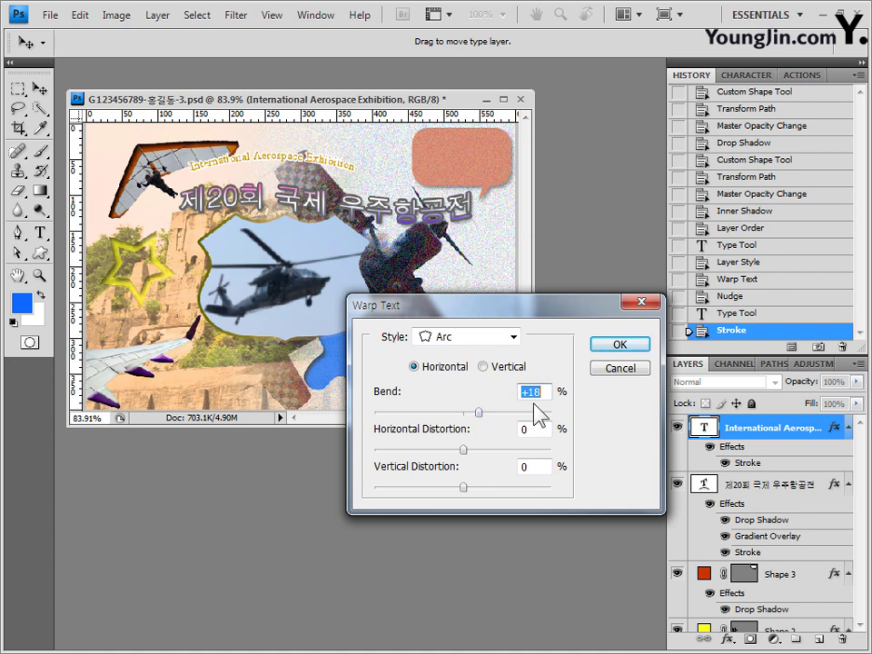
pyautogui.click(618, 345)
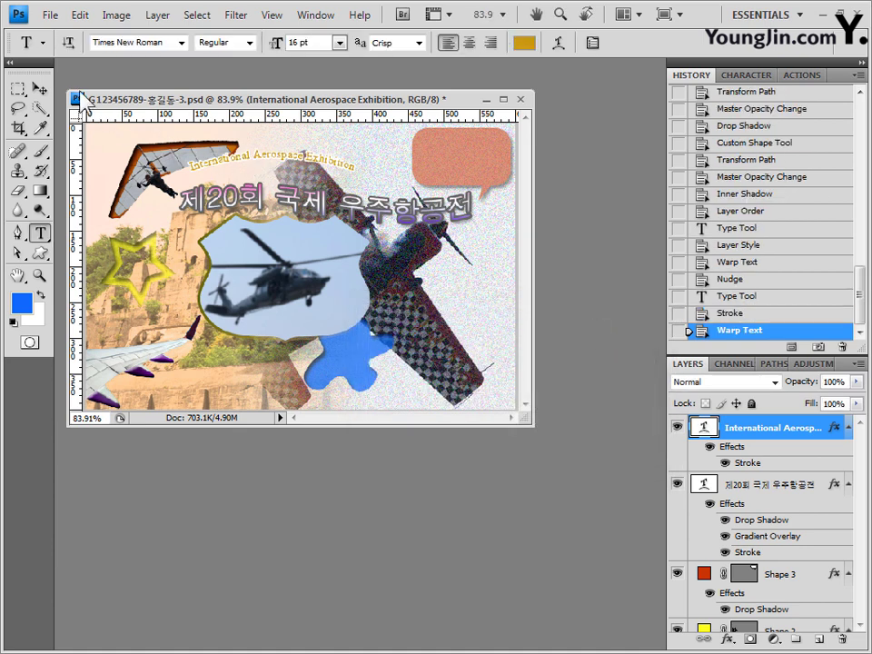
pyautogui.click(38, 89)
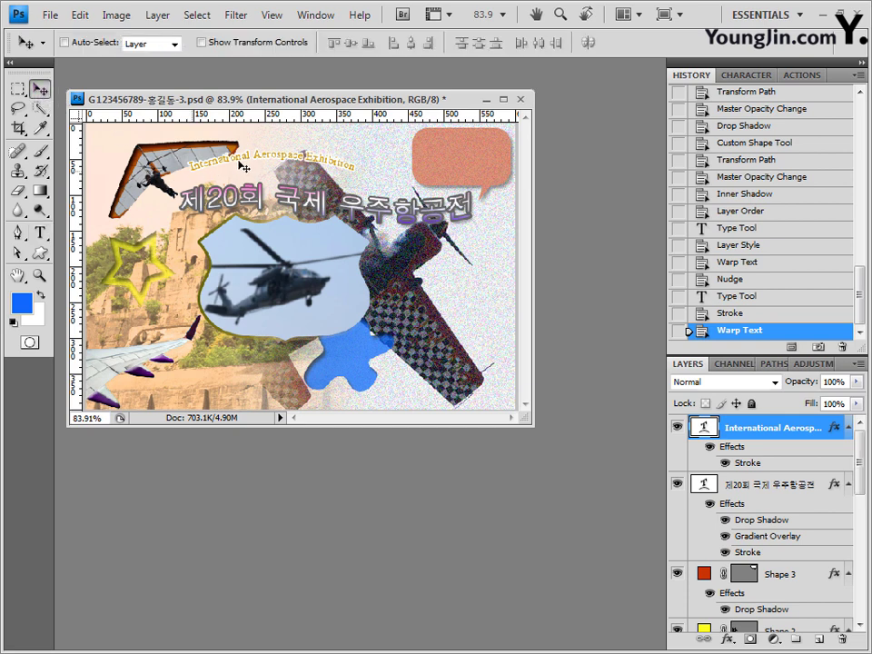
pyautogui.moveTo(236, 167); pyautogui.dragTo(229, 173)
# - Start a new text layer inside the speech balloon, set in the 돋움 font at 16 pt
pyautogui.click(42, 234)
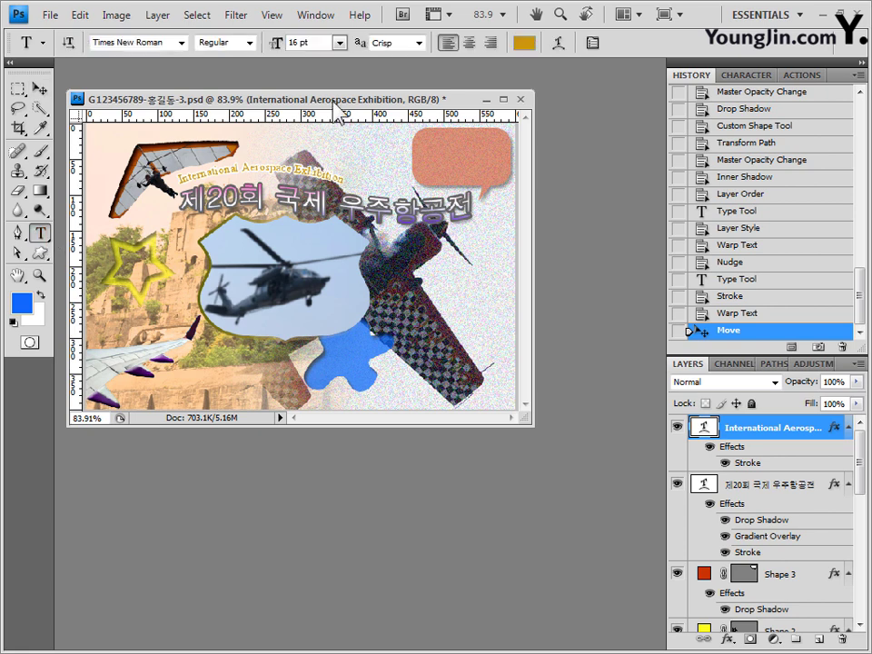
pyautogui.click(427, 153)
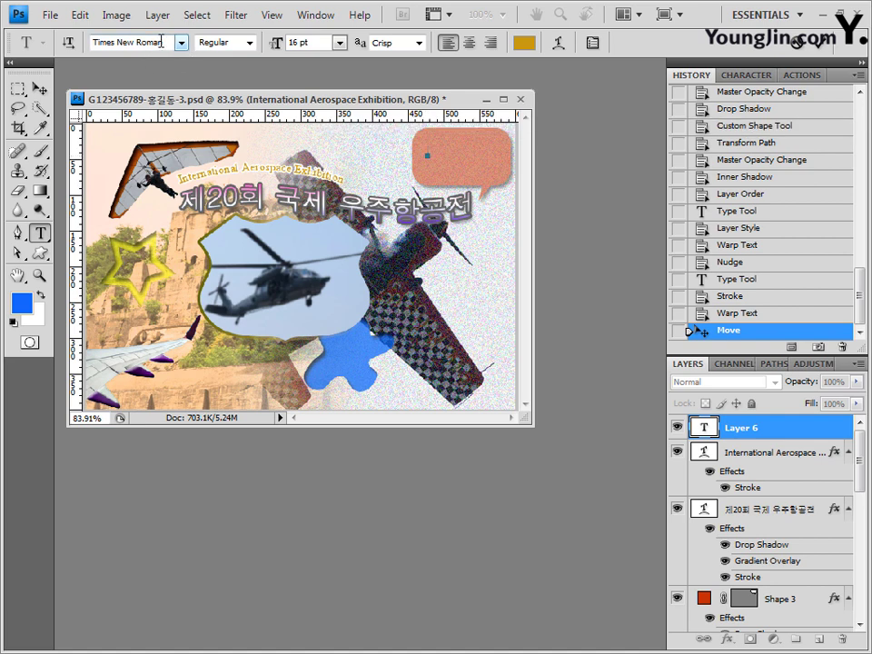
pyautogui.click(161, 41)
pyautogui.write('궁서체')
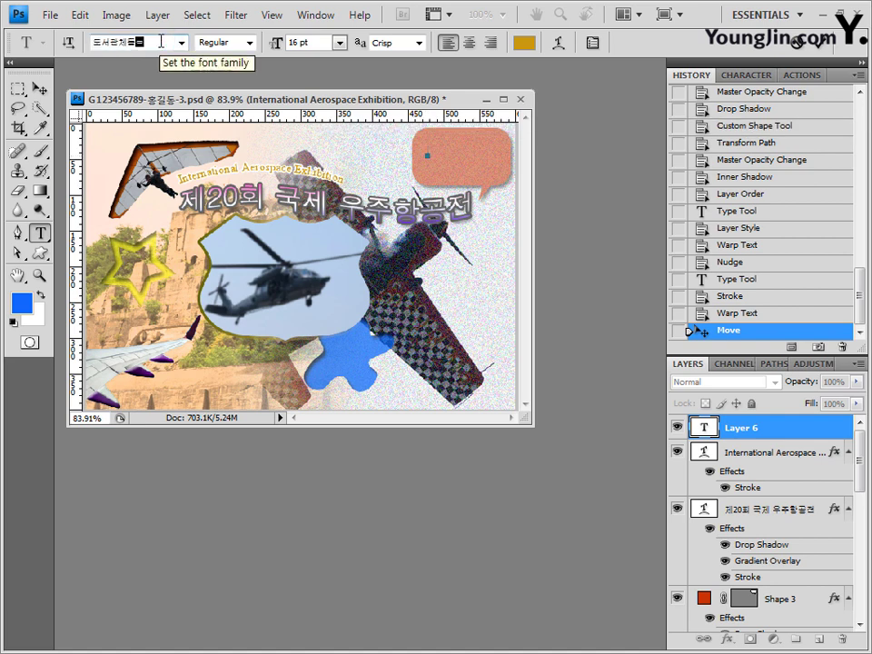
pyautogui.press('Return')
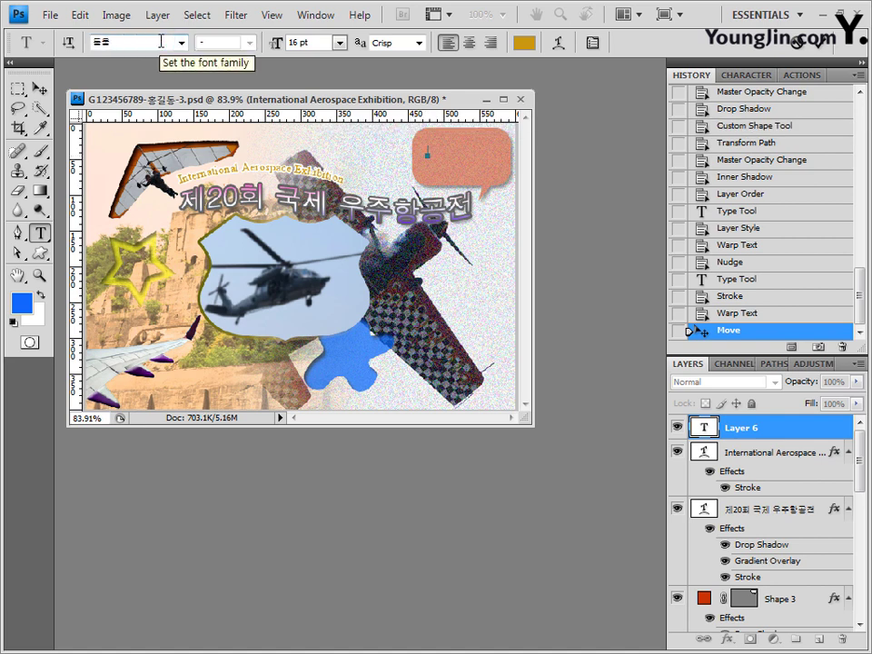
pyautogui.click(318, 47)
# - Set the speech balloon text's colour to ffffcc
pyautogui.click(524, 42)
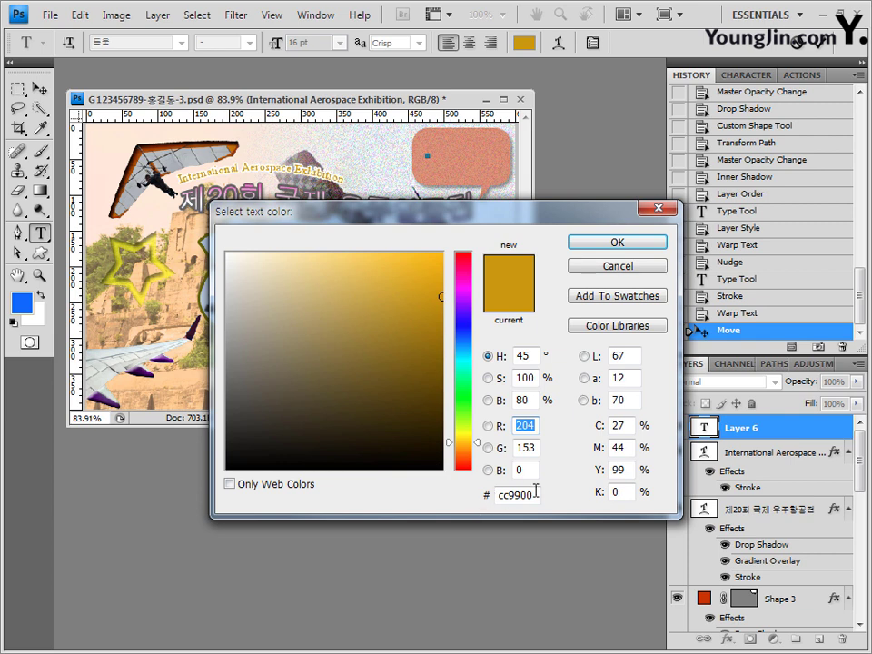
pyautogui.doubleClick(519, 495)
pyautogui.write('ffffcc')
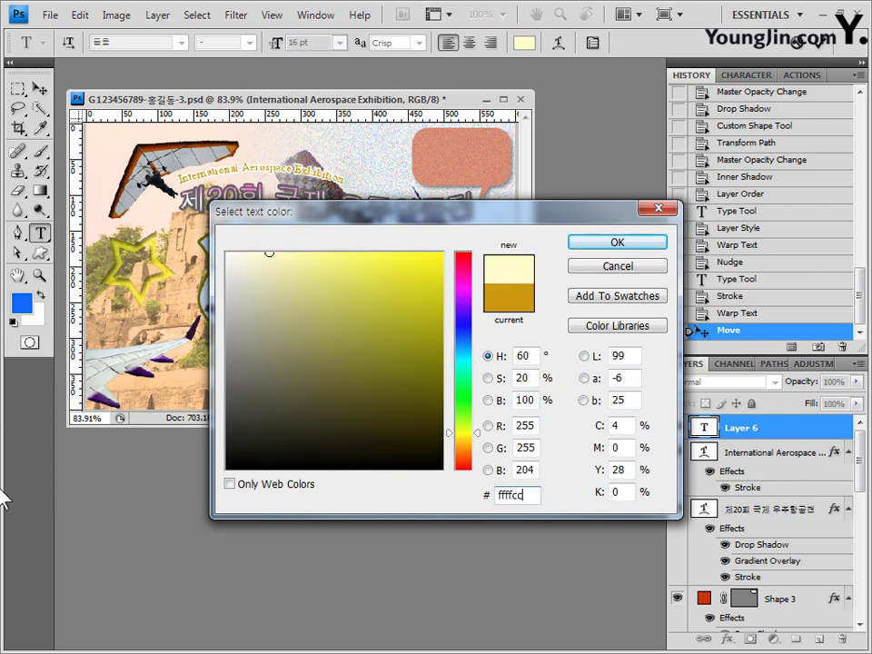
pyautogui.click(643, 242)
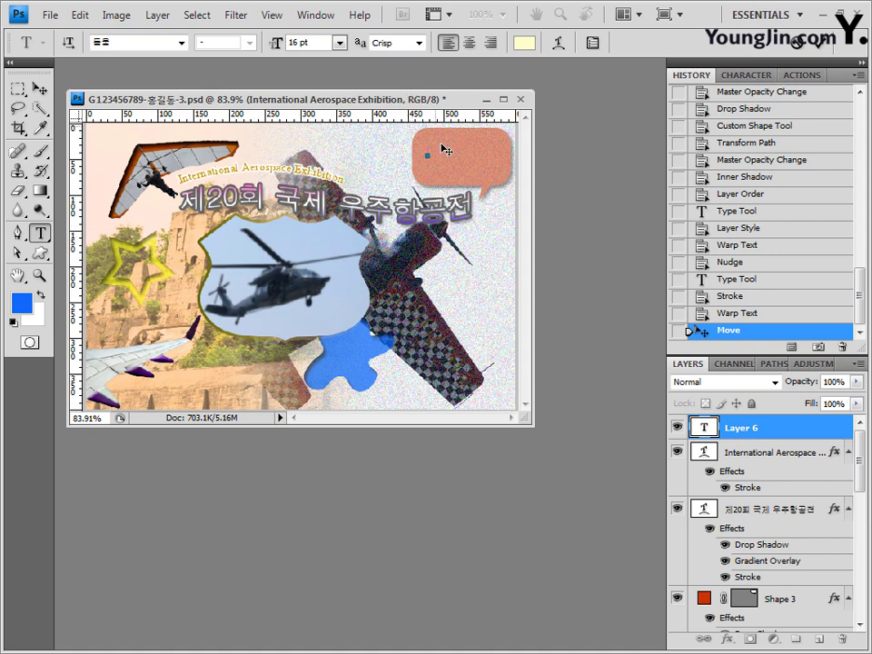
# - Enter the speech balloon text on two lines, 전시참가자 above 전문관람객, and commit the text layer
pyautogui.write('전시참가자 전문관람객')
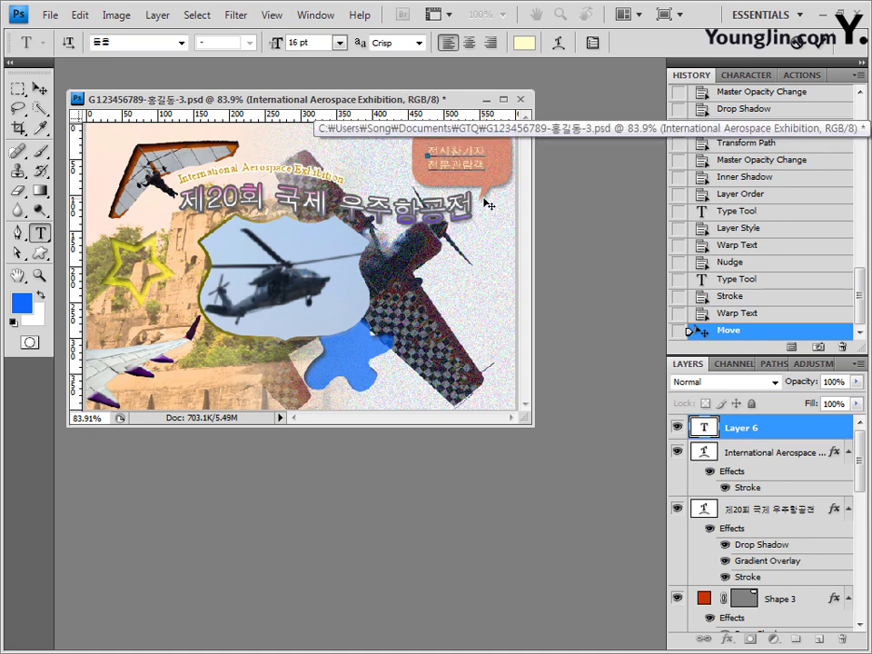
pyautogui.click(759, 430)
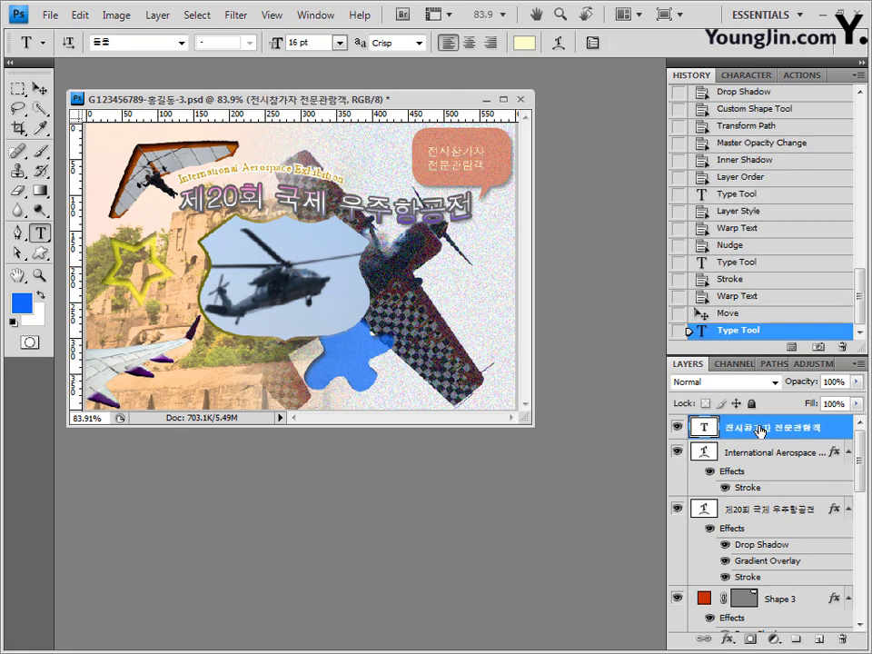
# - Give the balloon text a Drop Shadow with 60° angle, global light off, 3 px distance and 3 px size, and centre it in the balloon
pyautogui.click(727, 639)
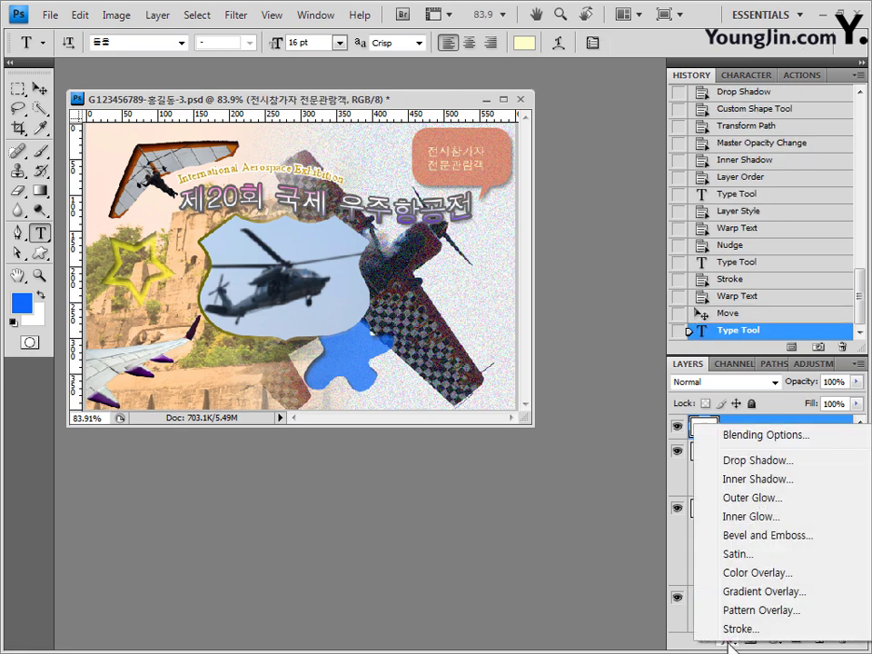
pyautogui.click(757, 461)
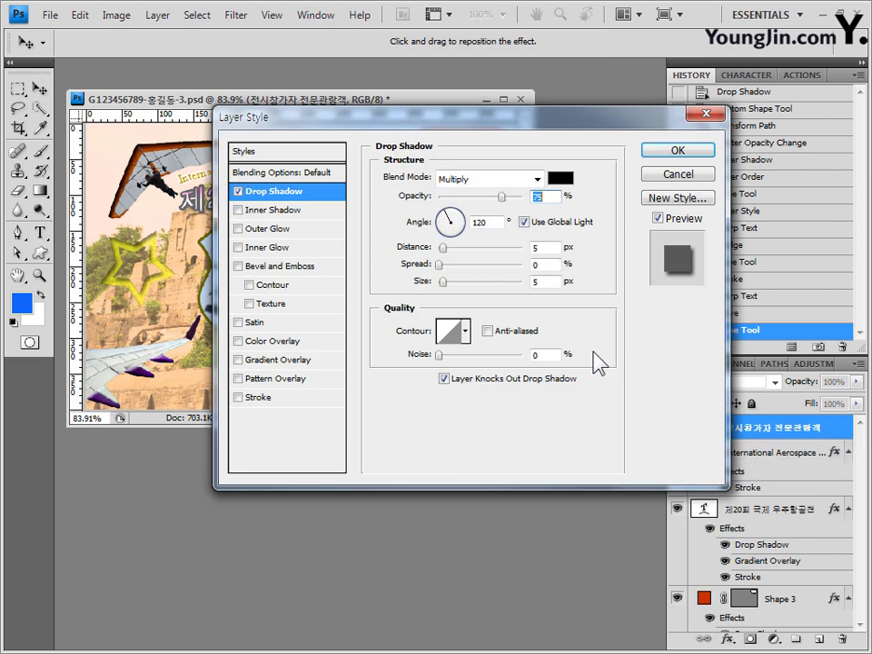
pyautogui.click(524, 222)
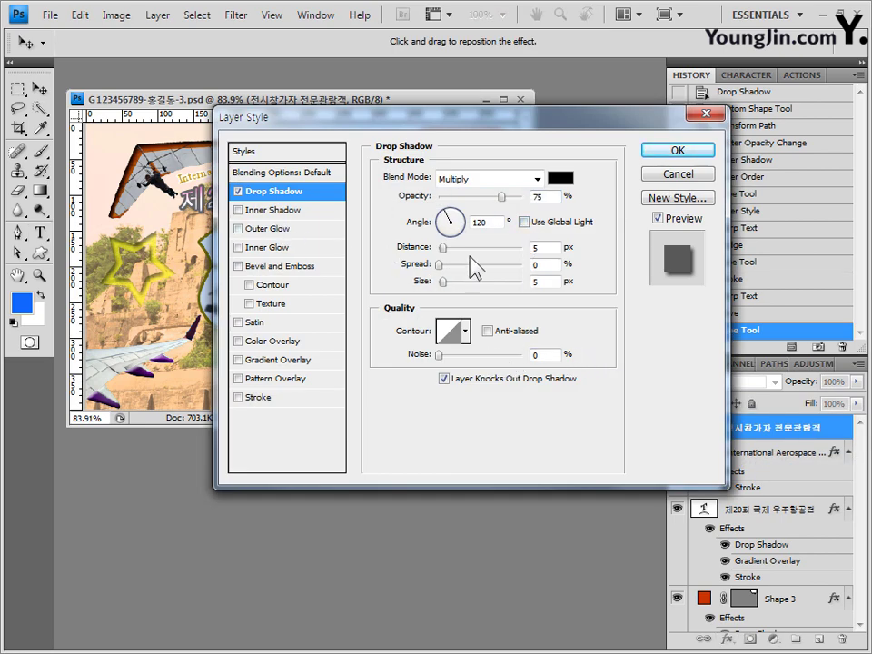
pyautogui.doubleClick(482, 224)
pyautogui.write('60')
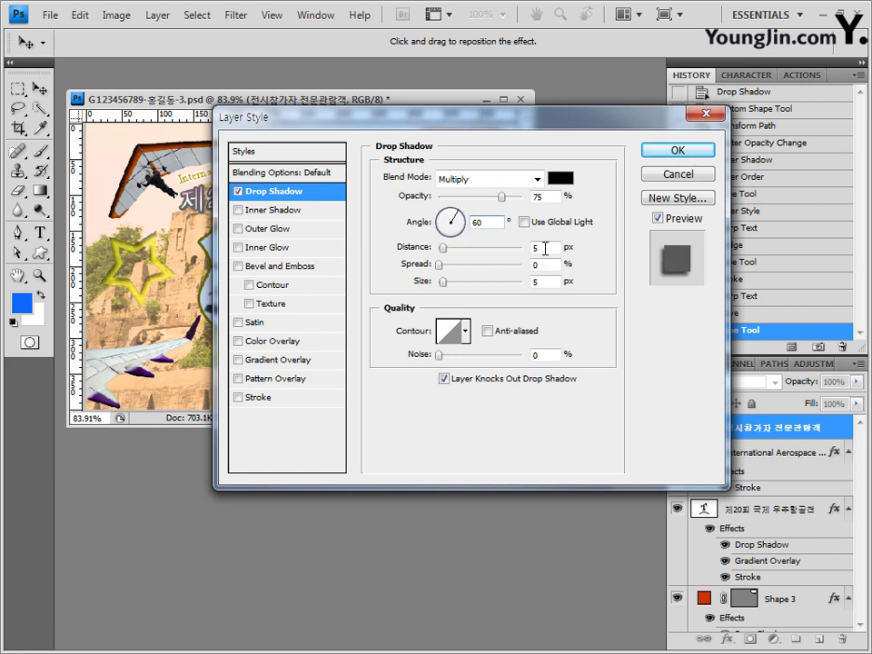
pyautogui.press('Tab')
pyautogui.write('3')
pyautogui.doubleClick(536, 282)
pyautogui.write('3')
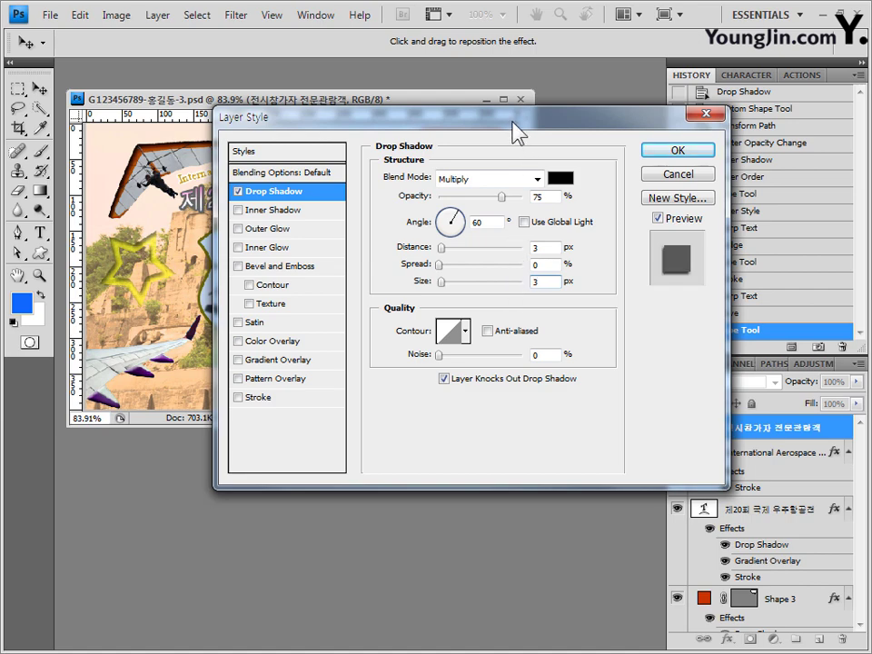
pyautogui.moveTo(515, 123); pyautogui.dragTo(637, 179)
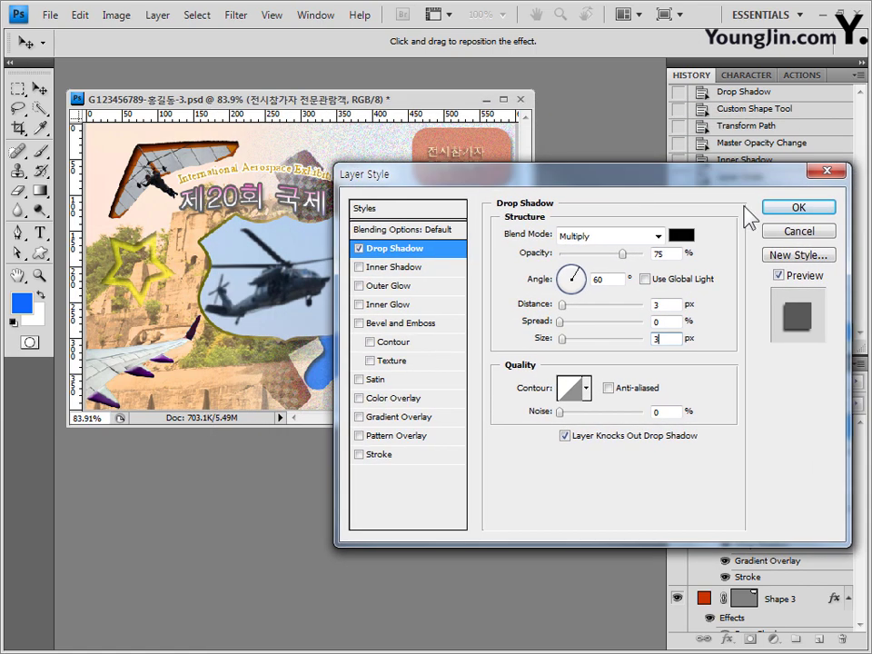
pyautogui.click(800, 207)
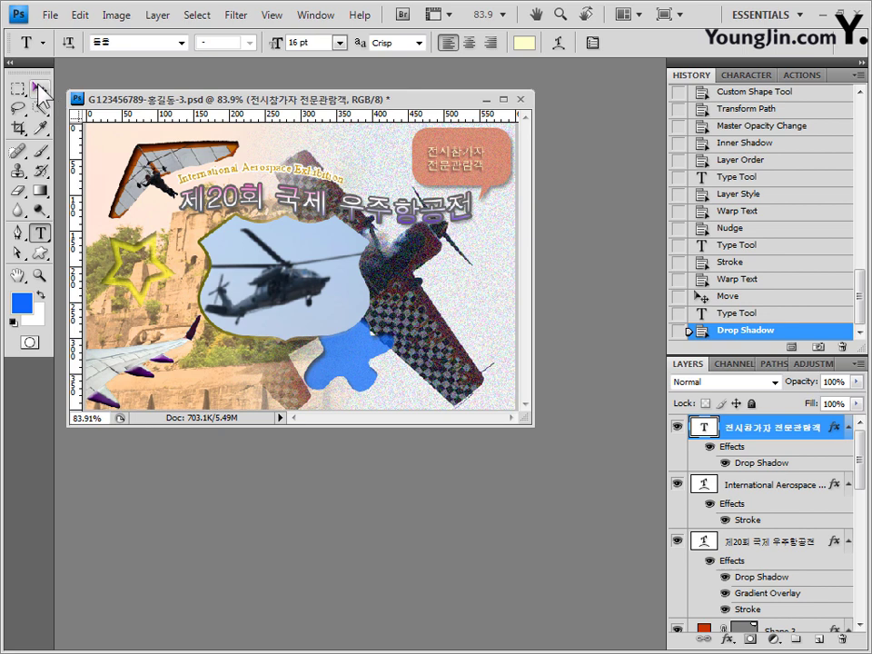
pyautogui.click(39, 89)
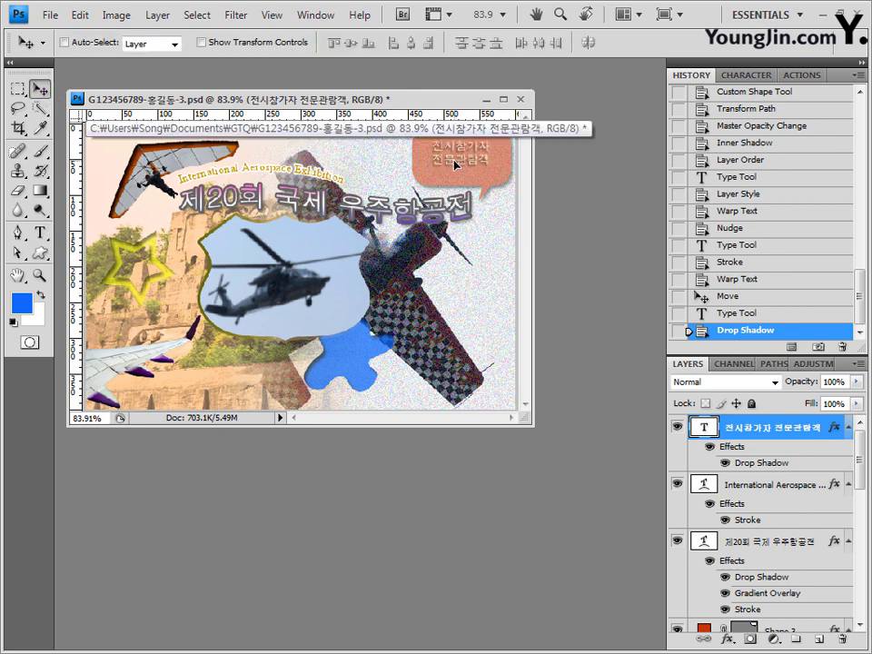
pyautogui.moveTo(456, 164); pyautogui.dragTo(456, 168)
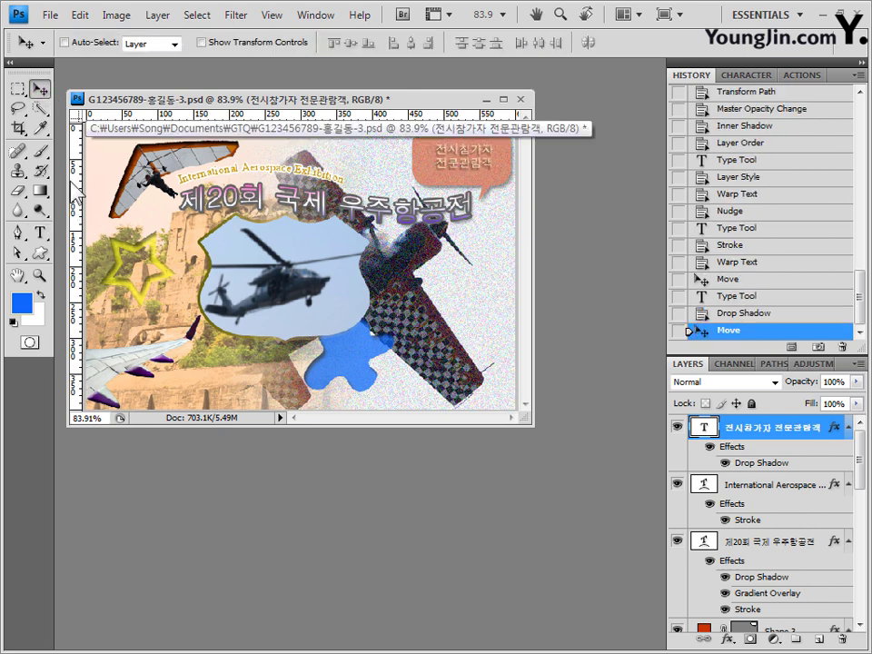
# - Add a new text layer reading 에어쇼 무료 관람 in white ffffff near the image's lower-right corner
pyautogui.click(41, 233)
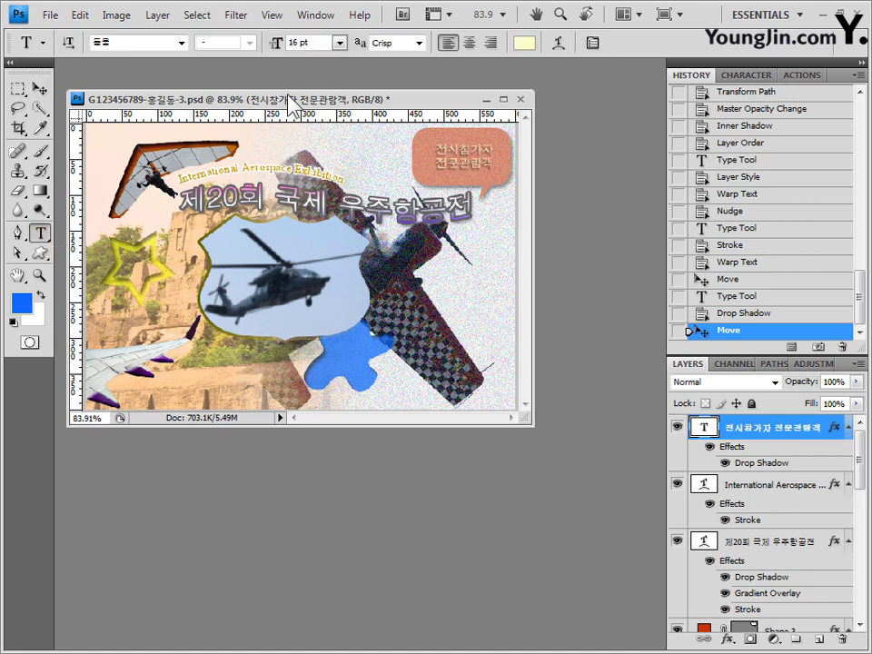
pyautogui.click(409, 393)
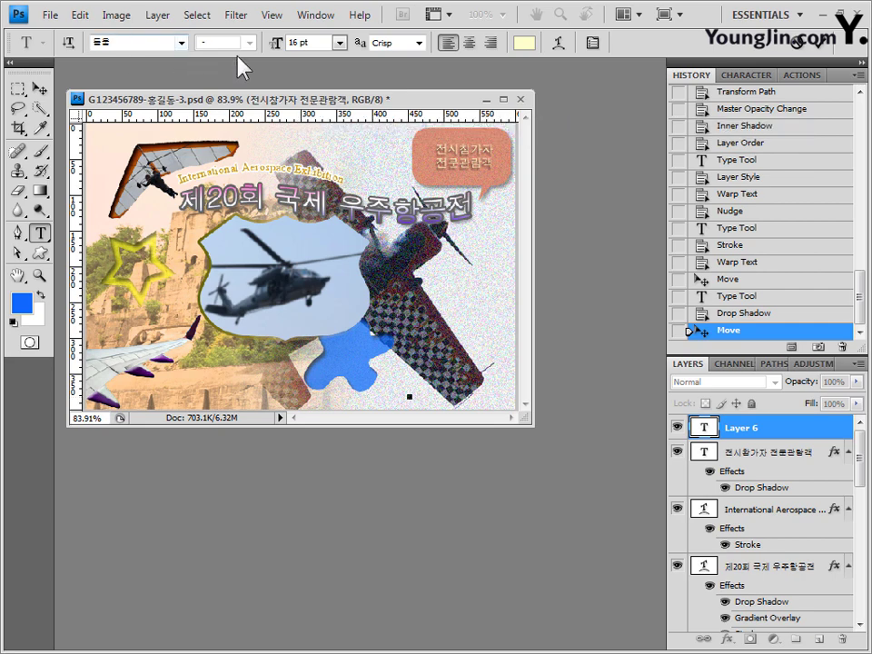
pyautogui.click(524, 44)
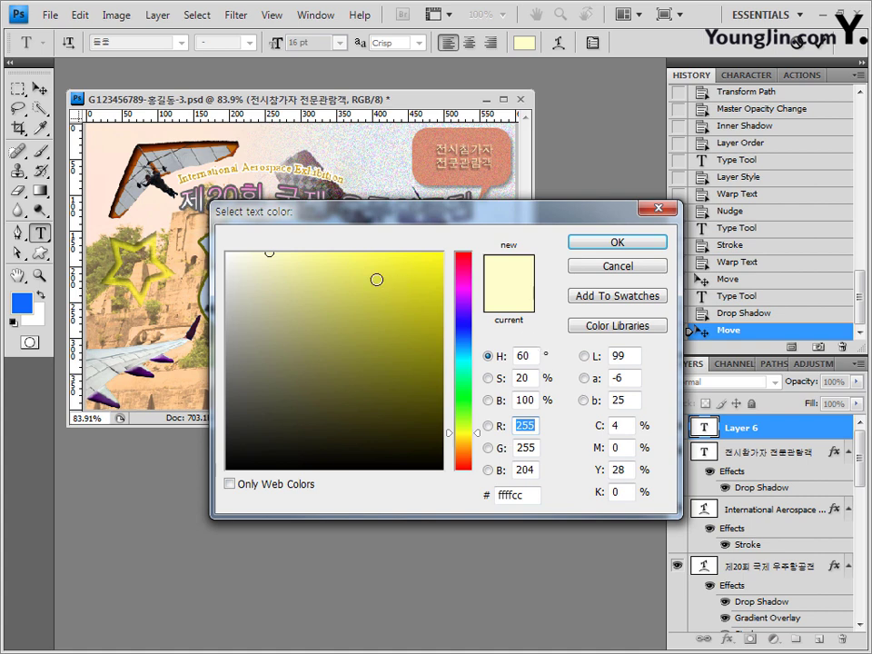
pyautogui.click(228, 254)
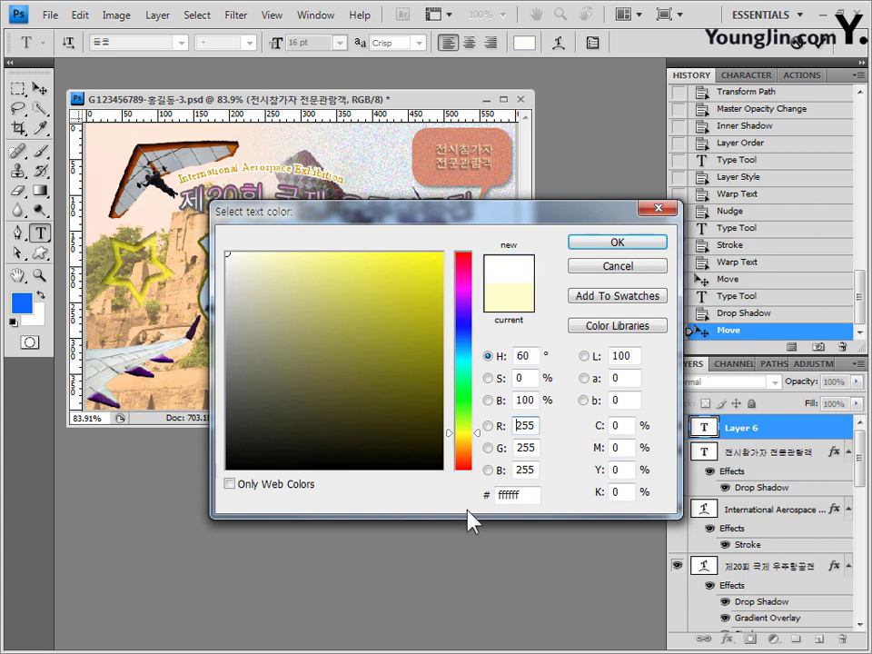
pyautogui.click(642, 253)
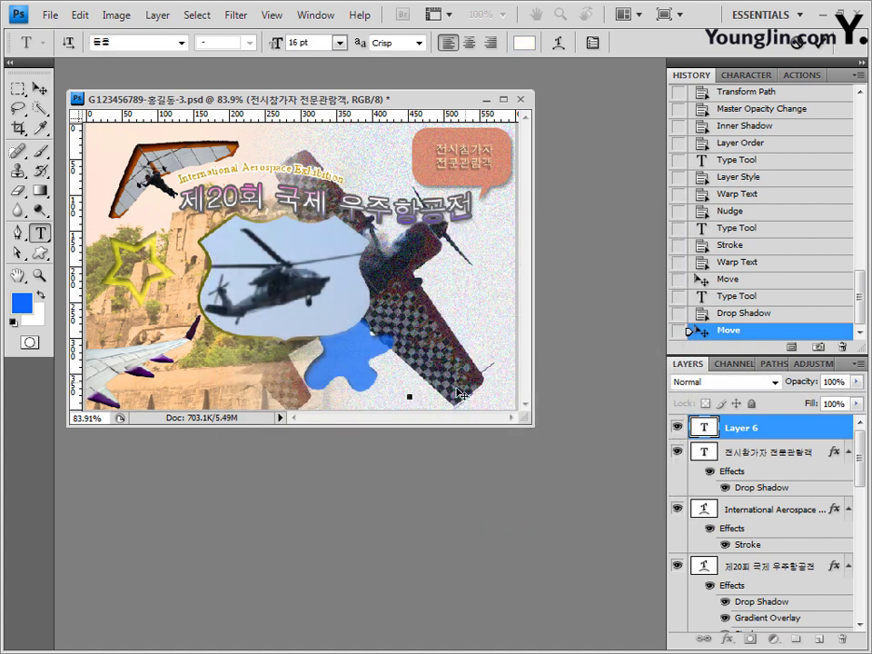
pyautogui.write('우로')
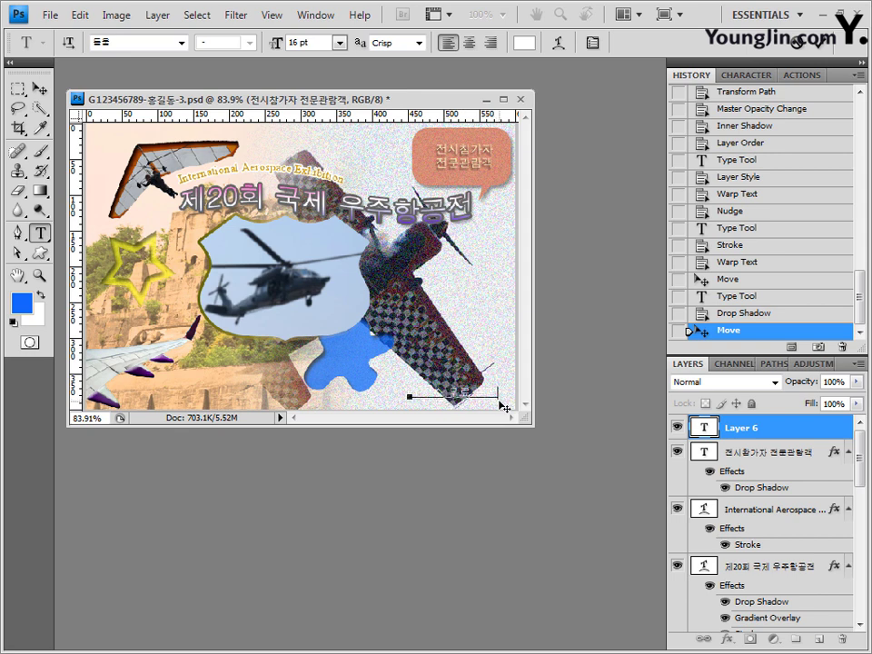
pyautogui.click(764, 438)
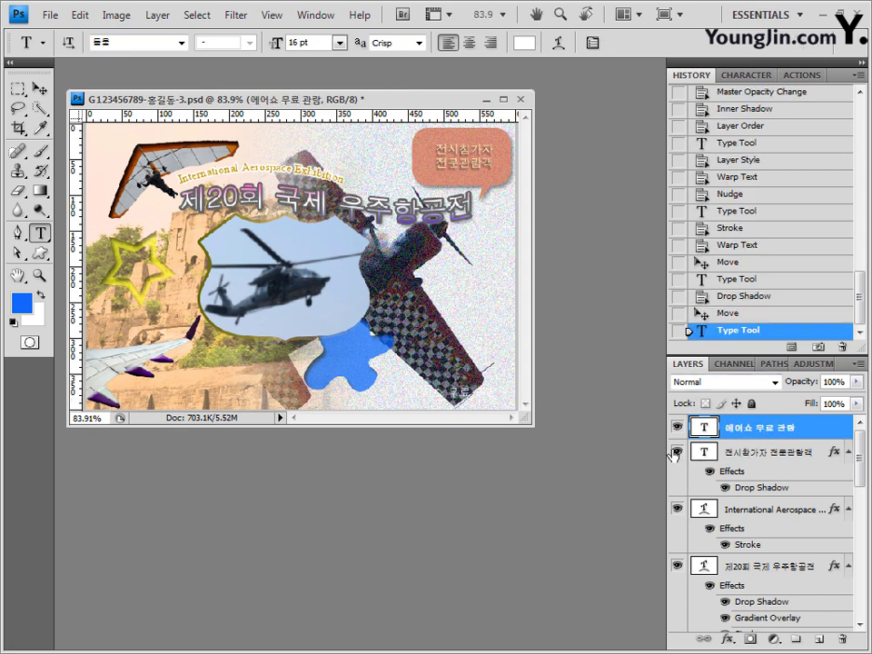
# - Add a 2 px outside Stroke in colour 993399 to the 에어쇼 무료 관람 text and move it closer to the image's lower-right corner
pyautogui.click(727, 638)
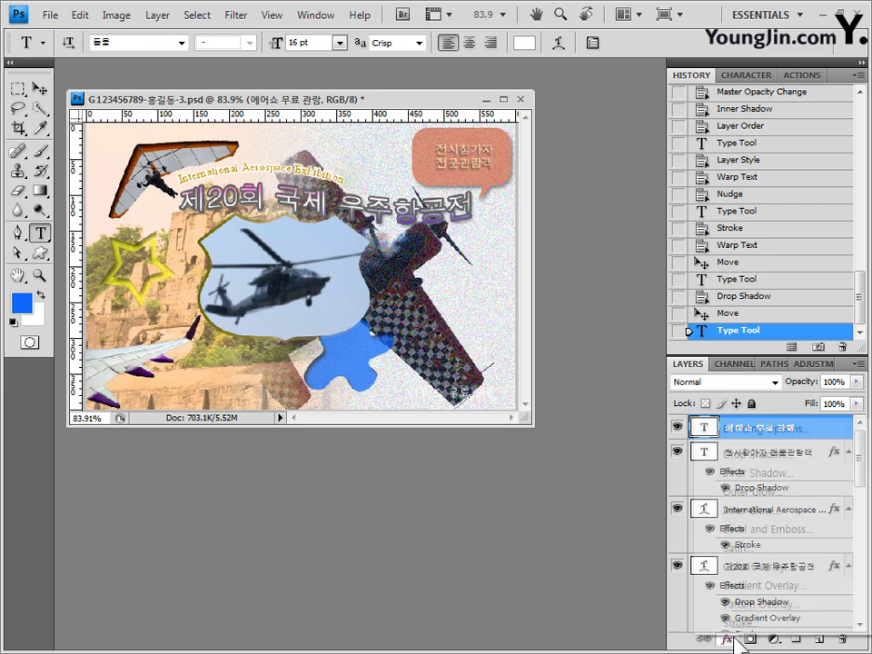
pyautogui.click(741, 625)
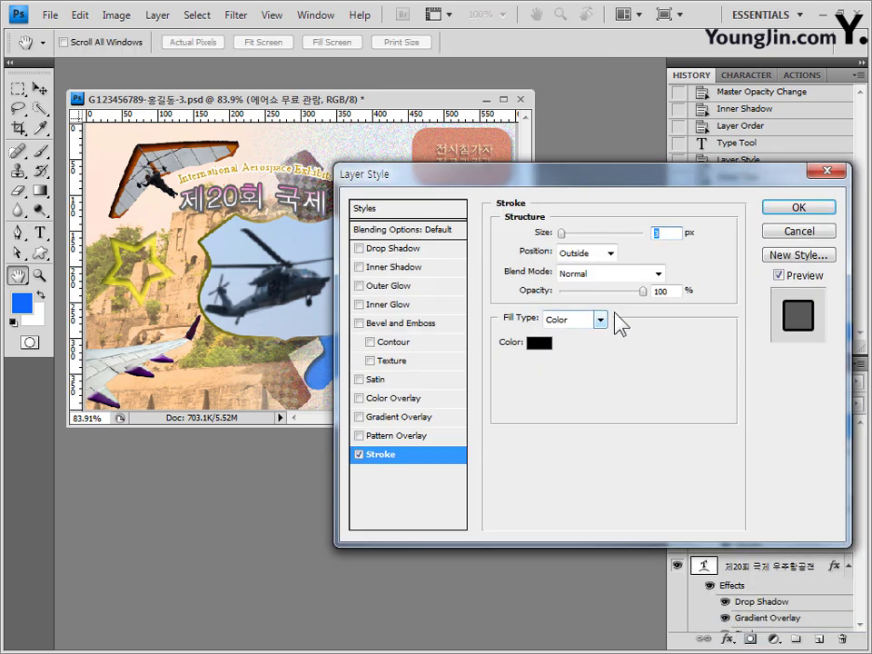
pyautogui.click(540, 344)
pyautogui.click(536, 495)
pyautogui.moveTo(536, 494); pyautogui.dragTo(418, 496)
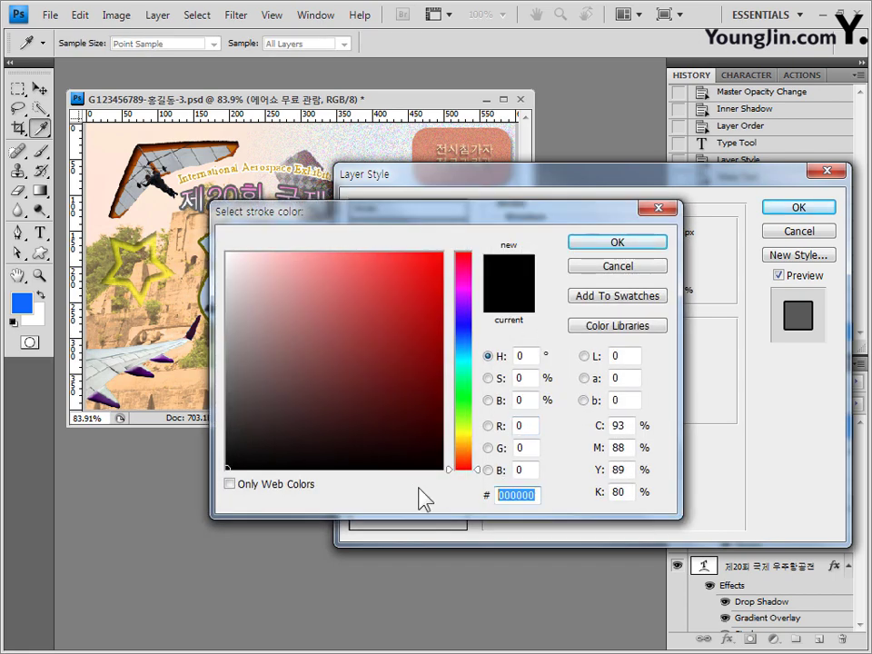
pyautogui.write('993399')
pyautogui.click(640, 247)
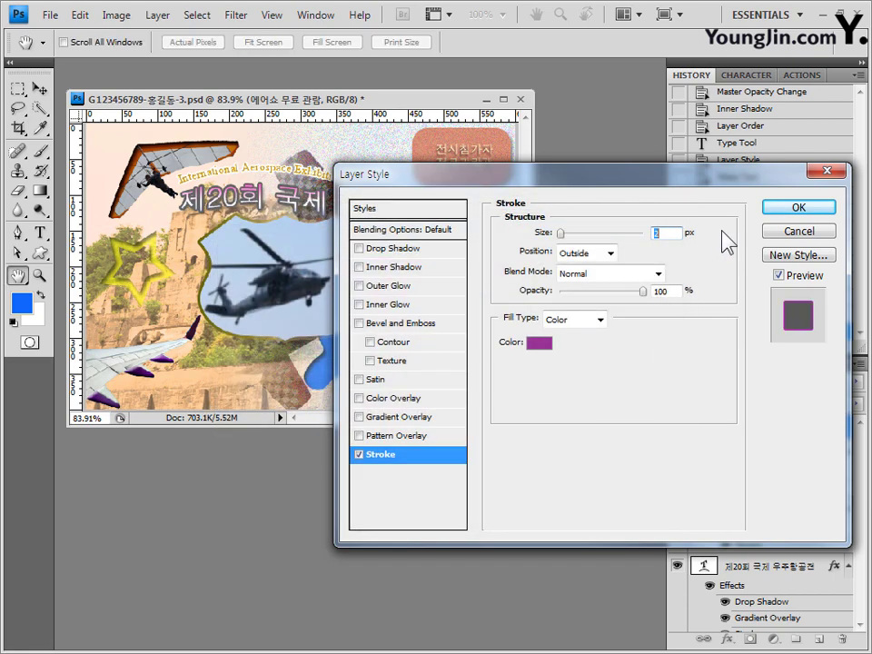
pyautogui.click(798, 208)
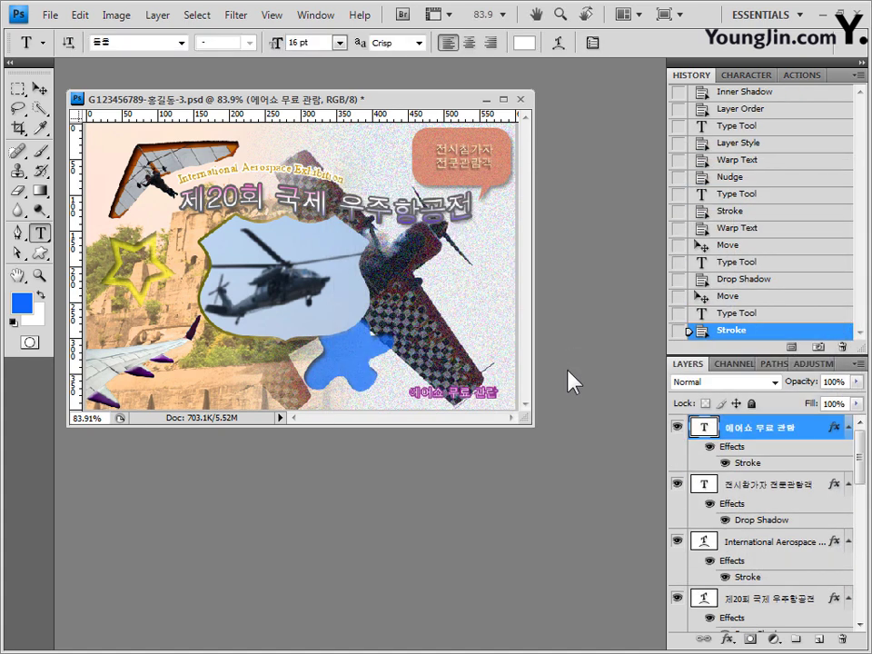
pyautogui.click(39, 88)
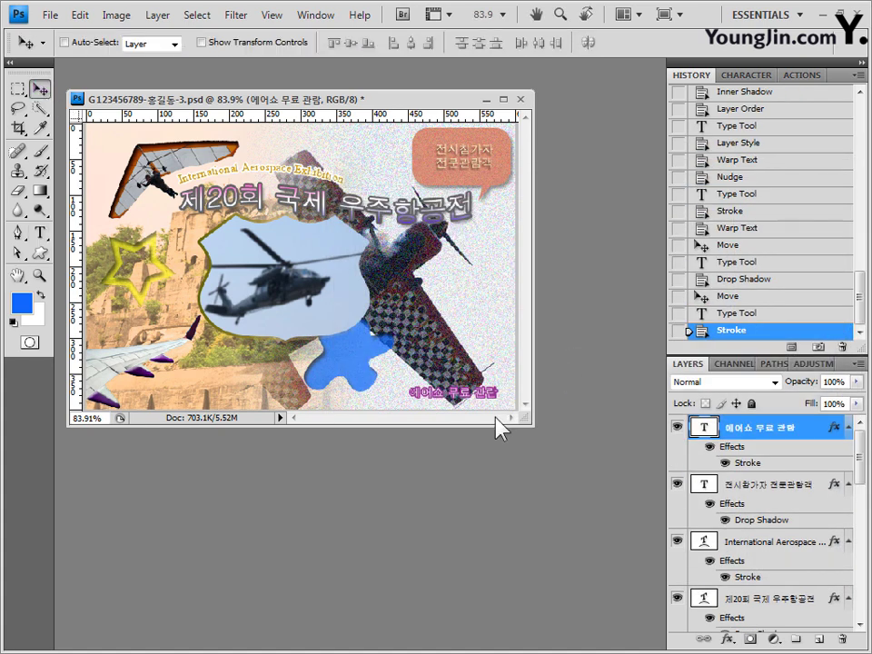
pyautogui.moveTo(483, 393); pyautogui.dragTo(497, 398)
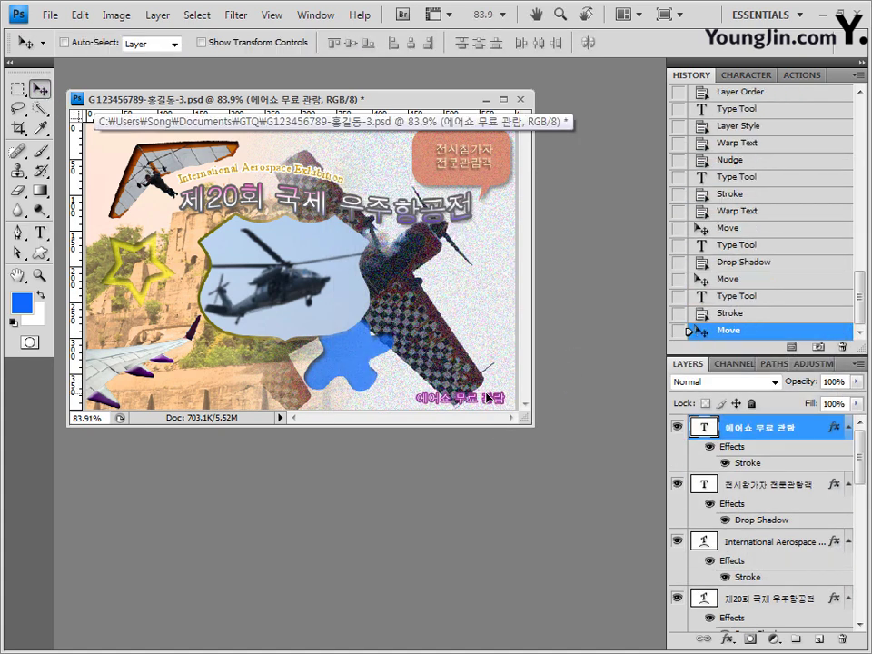
# - Save a JPEG copy of the composition in the GTQ folder under the same base file name, at quality 12
pyautogui.click(52, 15)
pyautogui.click(75, 243)
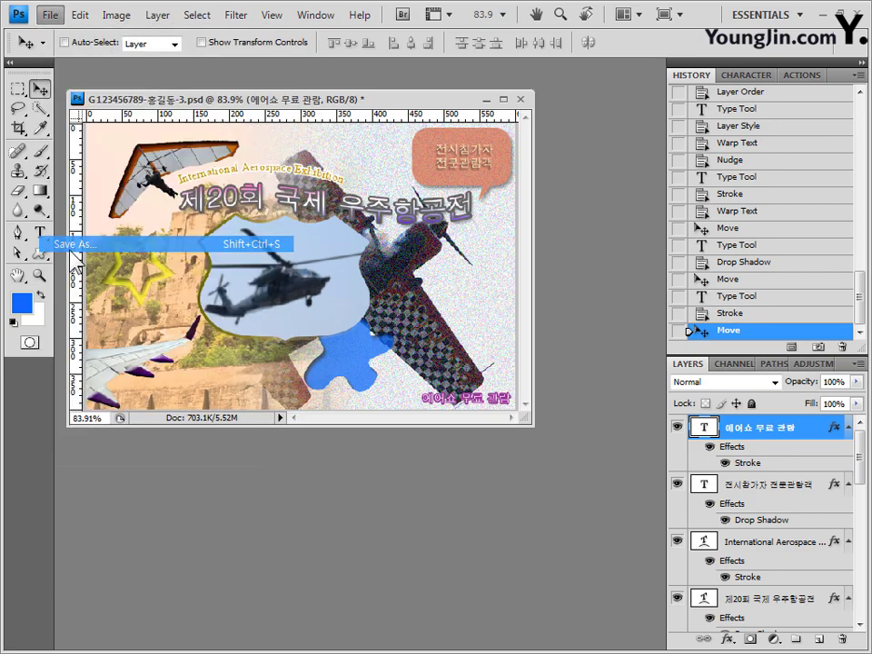
pyautogui.click(433, 370)
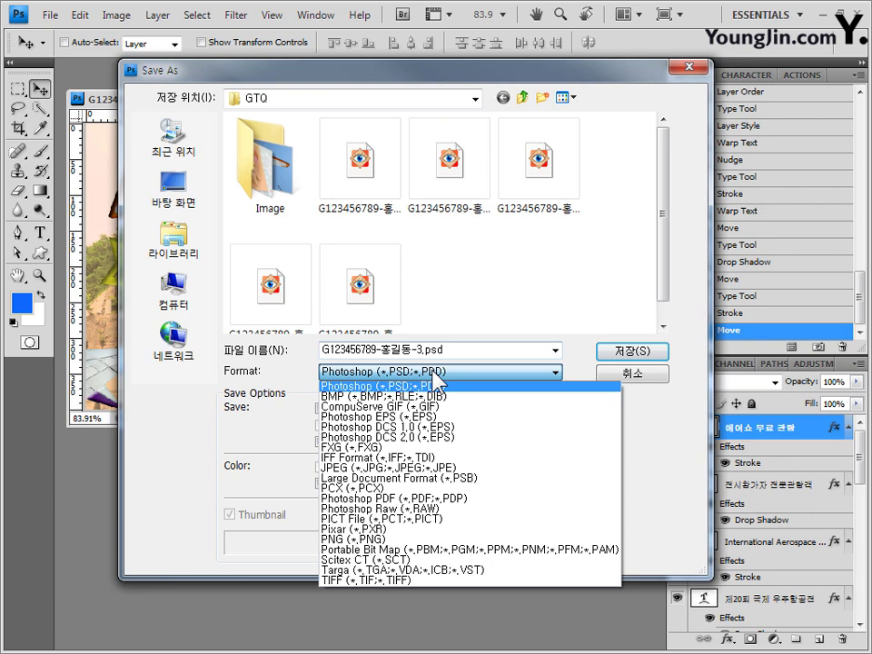
pyautogui.click(414, 468)
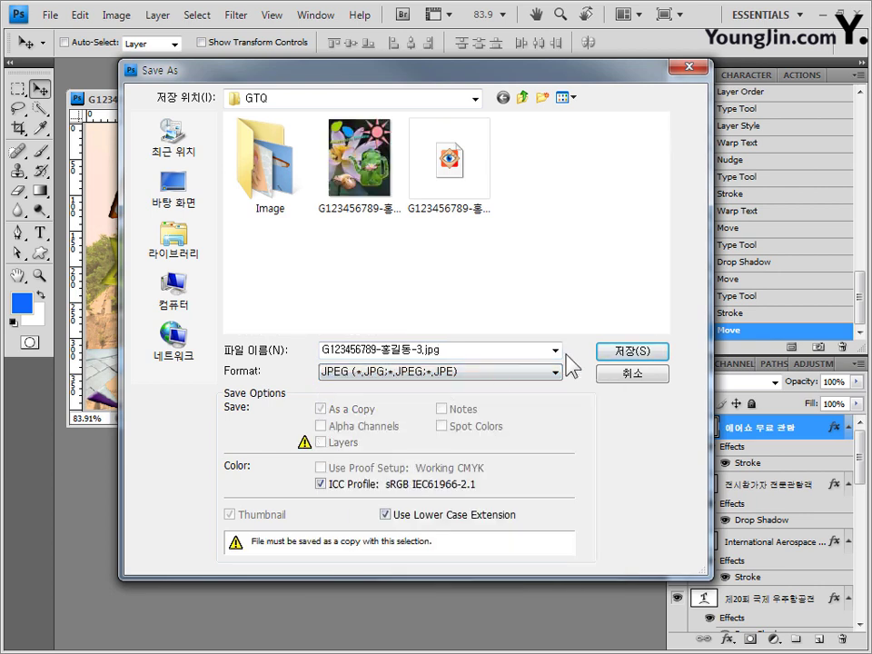
pyautogui.click(621, 354)
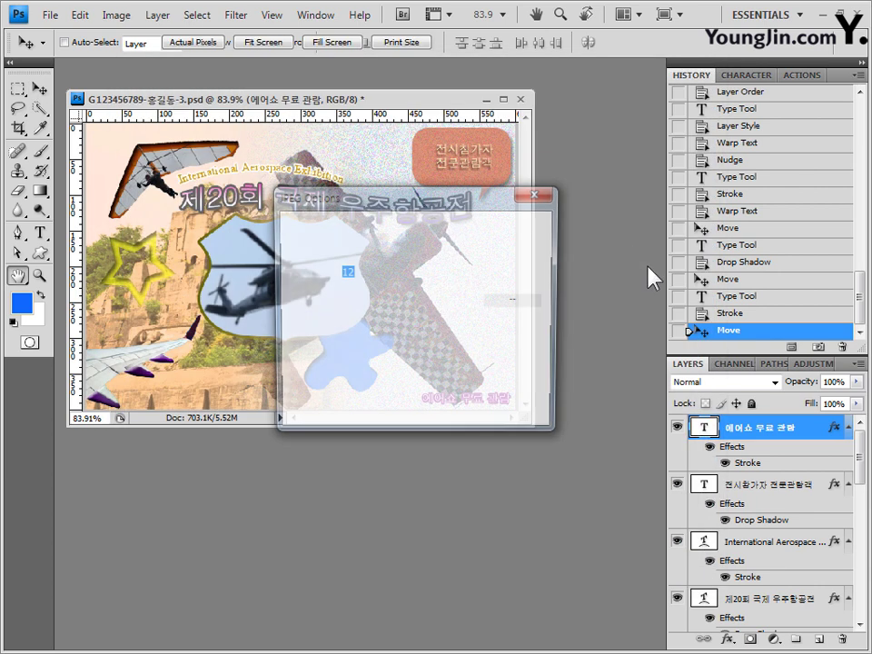
pyautogui.click(515, 227)
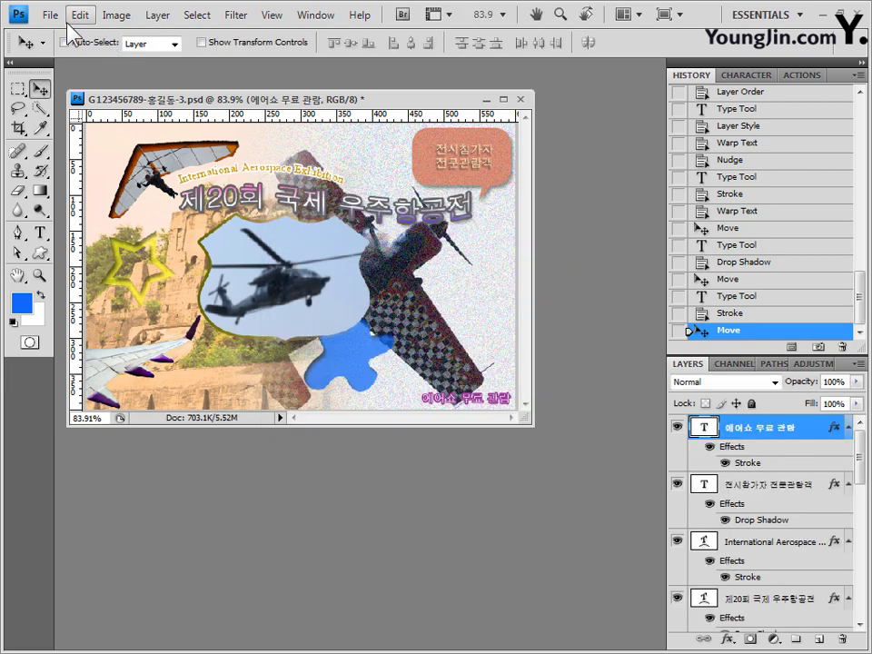
# - Save the layered document as a Photoshop PSD with 임시 appended to its base file name, keeping Maximize compatibility on
pyautogui.click(50, 14)
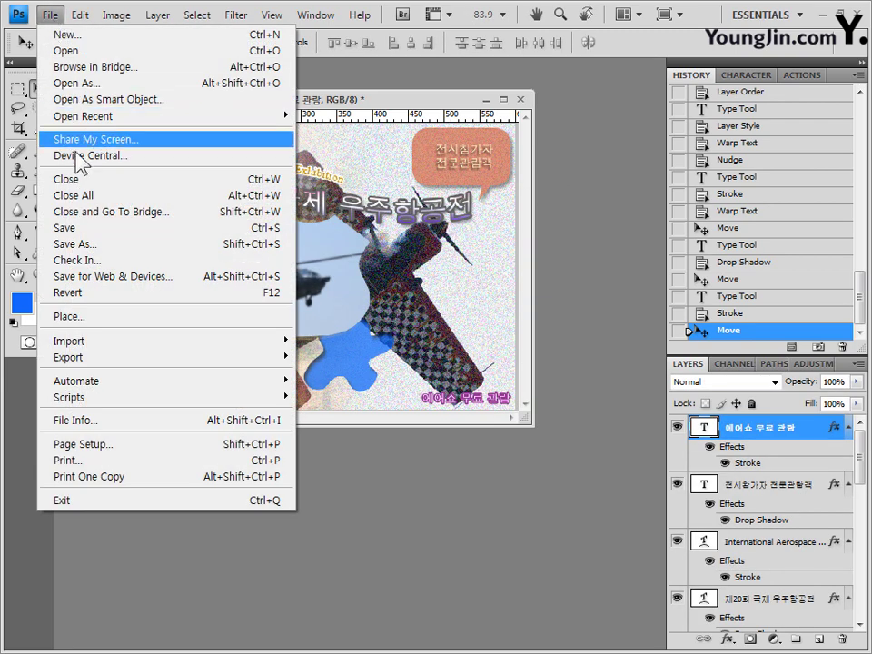
pyautogui.click(90, 244)
pyautogui.click(422, 345)
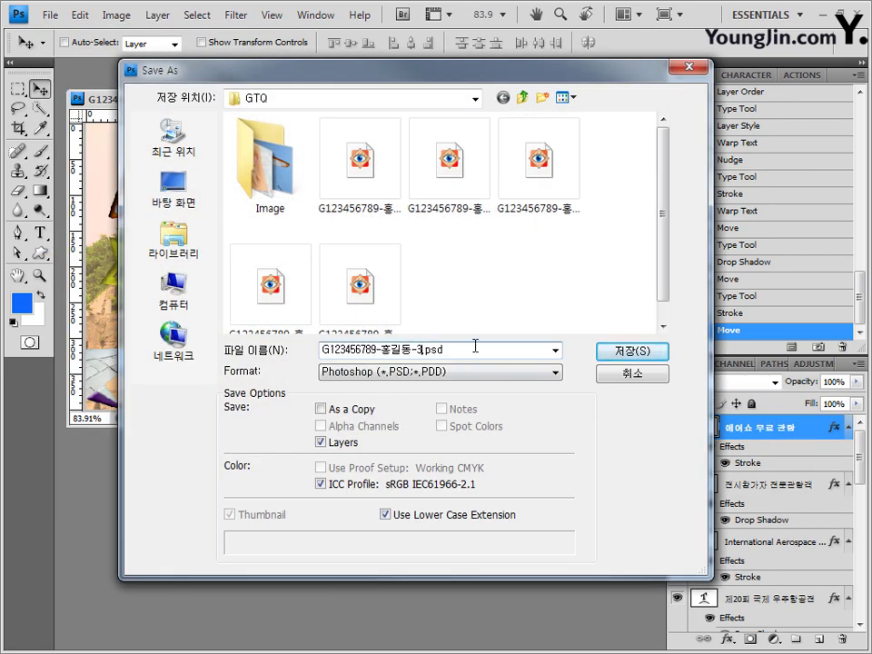
pyautogui.write('임시')
pyautogui.press('Tab')
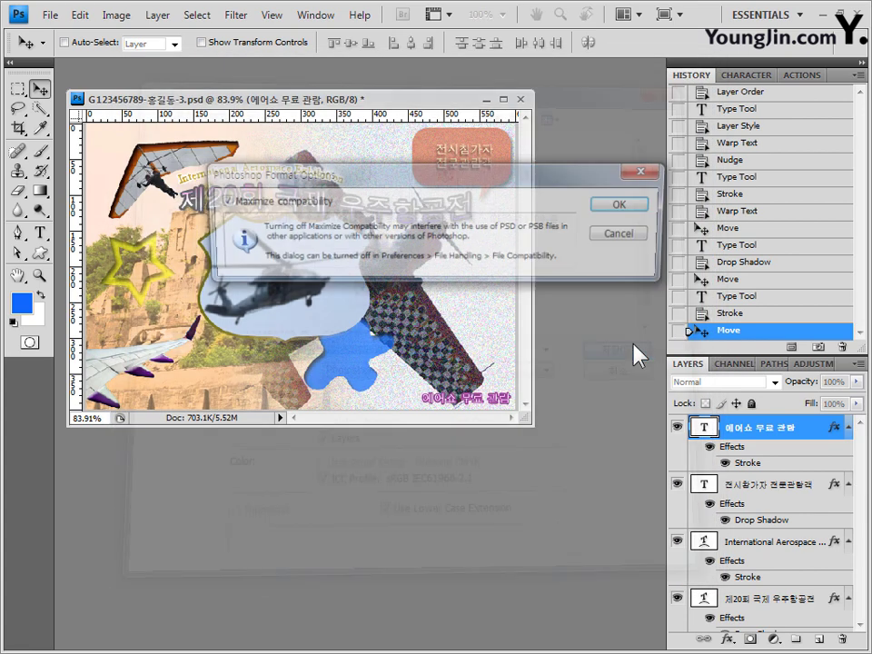
pyautogui.click(635, 351)
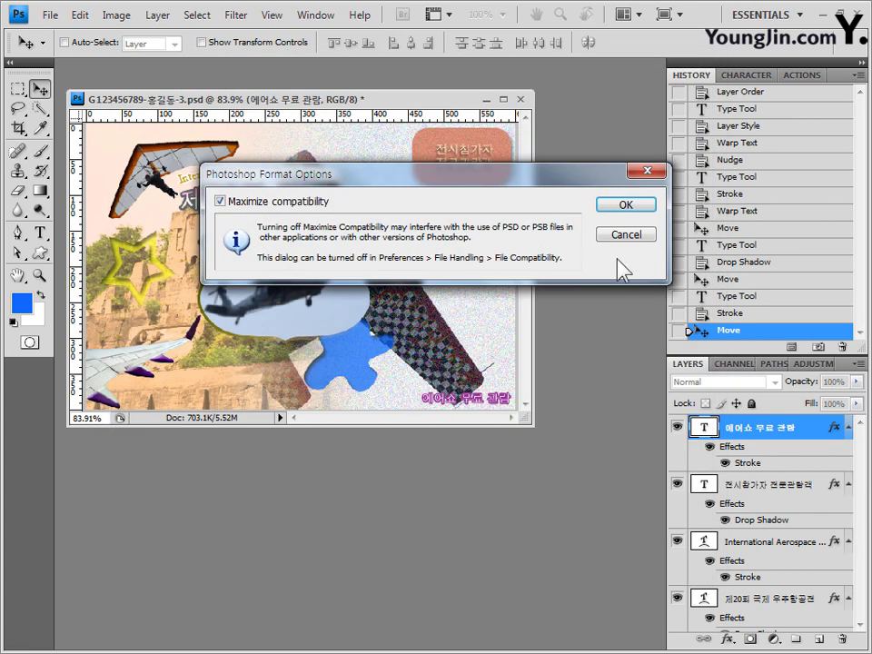
pyautogui.click(650, 210)
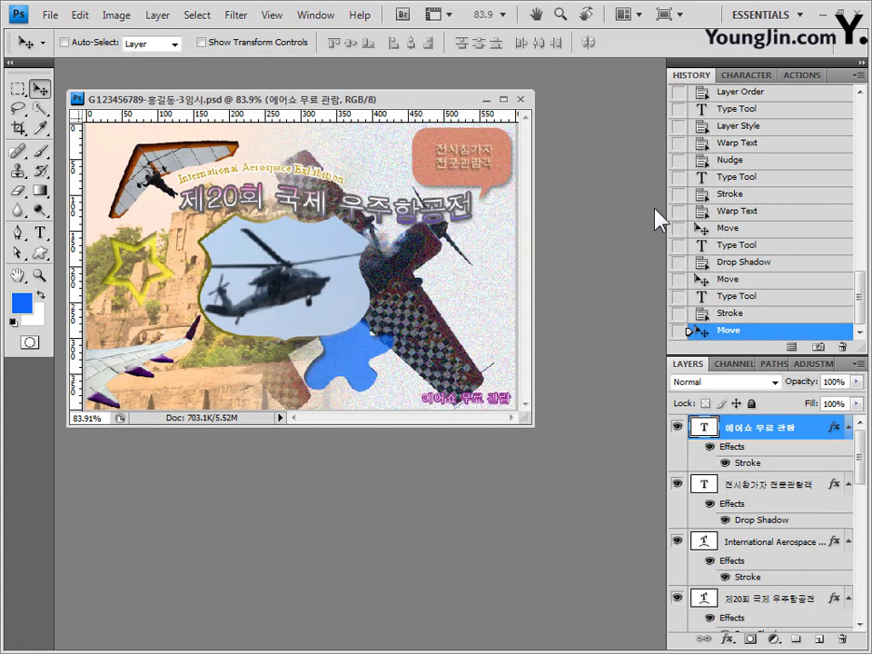
# - Resize the whole image to 60 by 40 pixels with proportions constrained
pyautogui.click(116, 15)
pyautogui.click(134, 138)
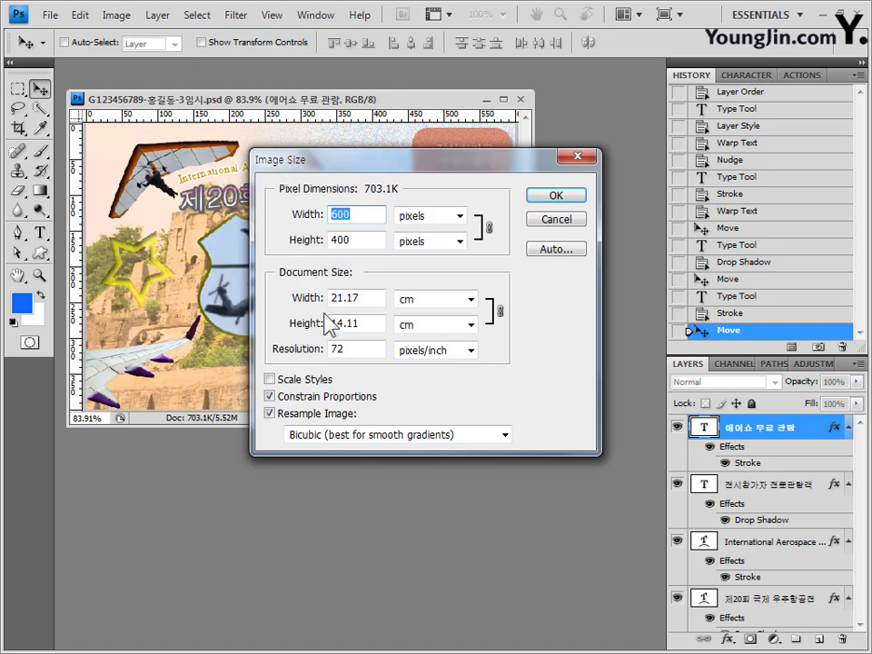
pyautogui.write('60')
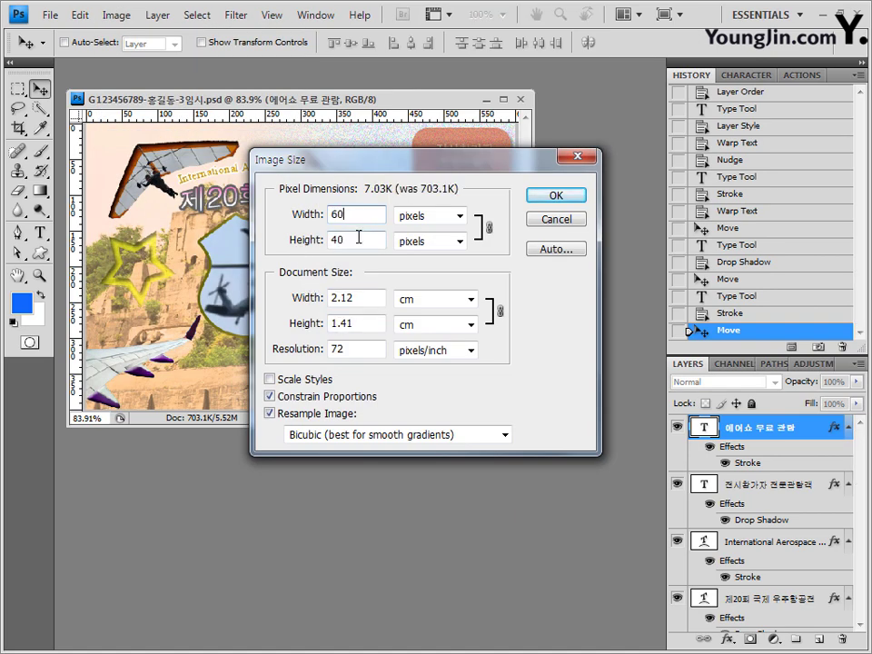
pyautogui.click(355, 239)
pyautogui.click(557, 199)
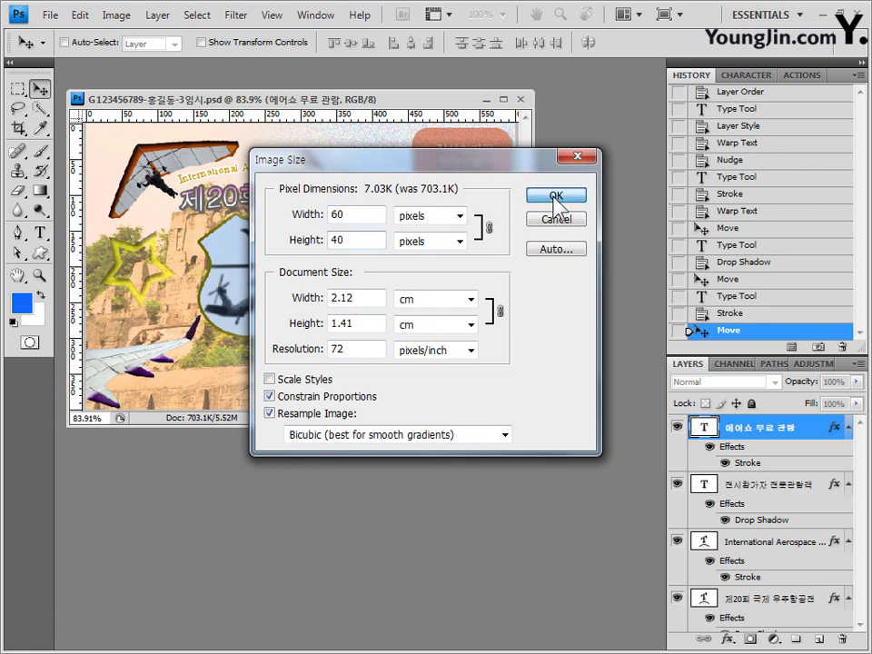
# - Save the reduced layered document as a Photoshop PSD with 임시 removed from its file name, replacing the existing file, and close it
pyautogui.click(50, 15)
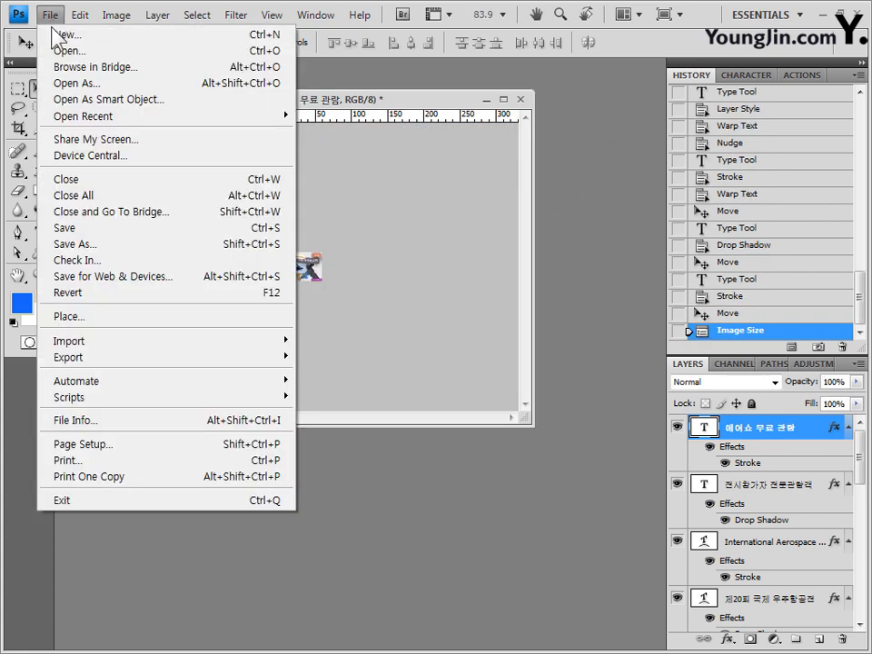
pyautogui.click(56, 243)
pyautogui.click(442, 349)
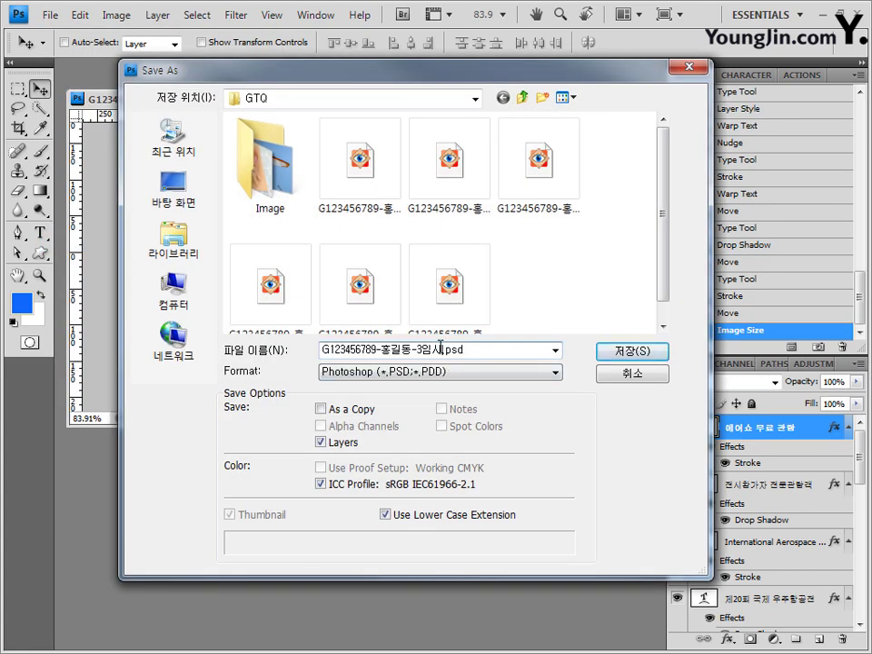
pyautogui.press('BackSpace')
pyautogui.press('BackSpace')
pyautogui.click(627, 366)
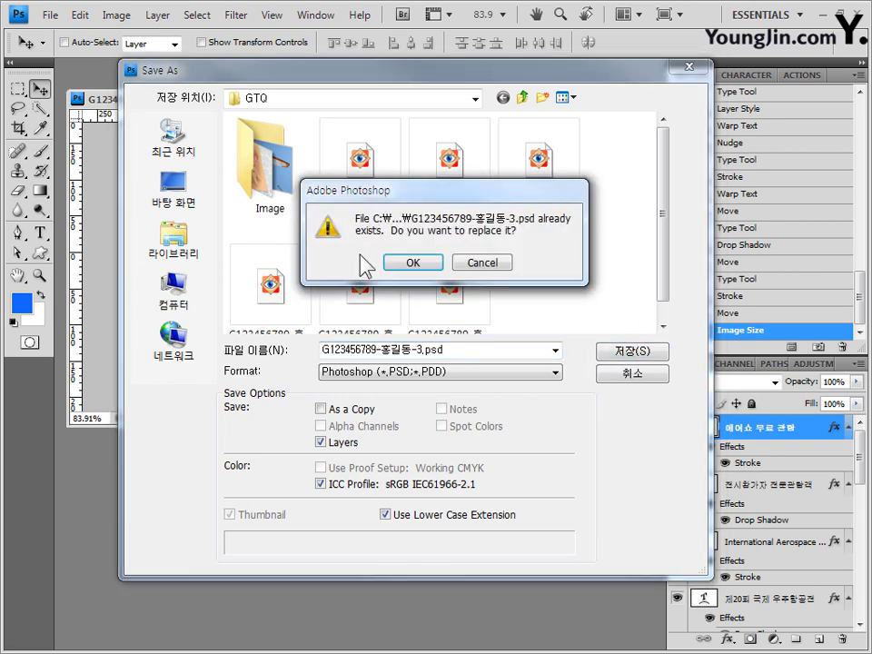
pyautogui.click(430, 266)
pyautogui.click(636, 205)
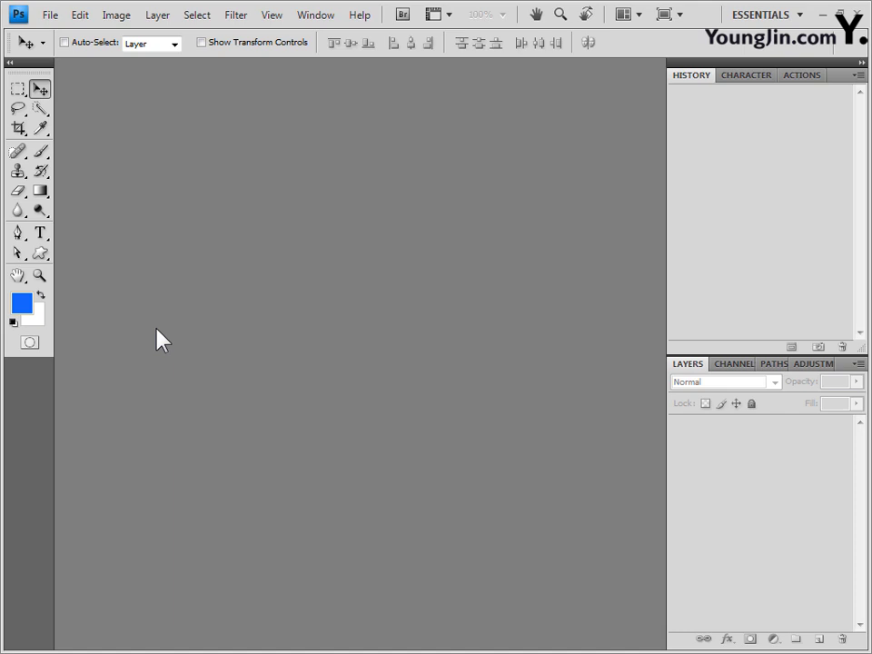
# - Create a new 600 by 400 pixel RGB document at 72 pixels/inch with a white background, and enlarge its window to fit the canvas
pyautogui.click(52, 15)
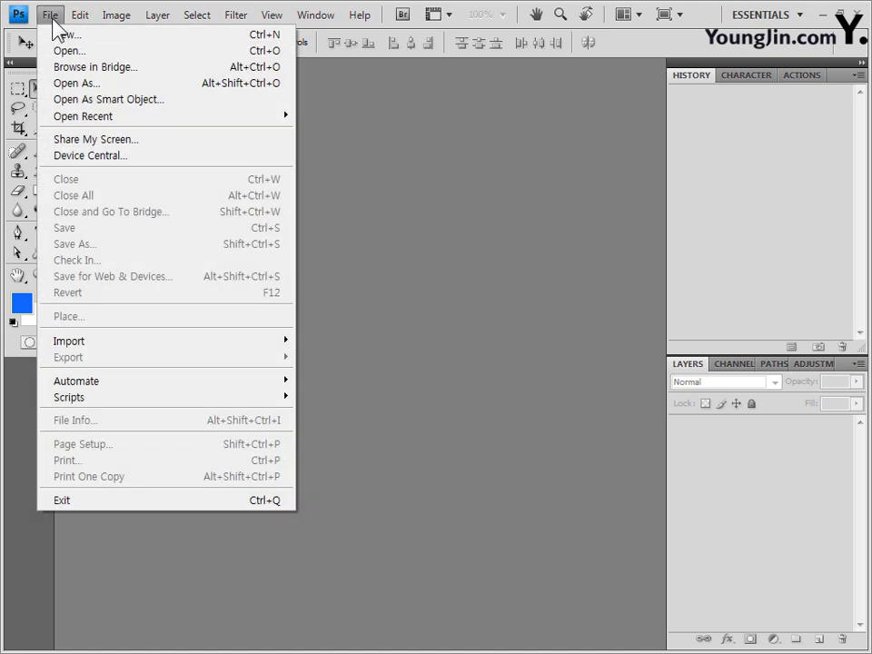
pyautogui.click(60, 34)
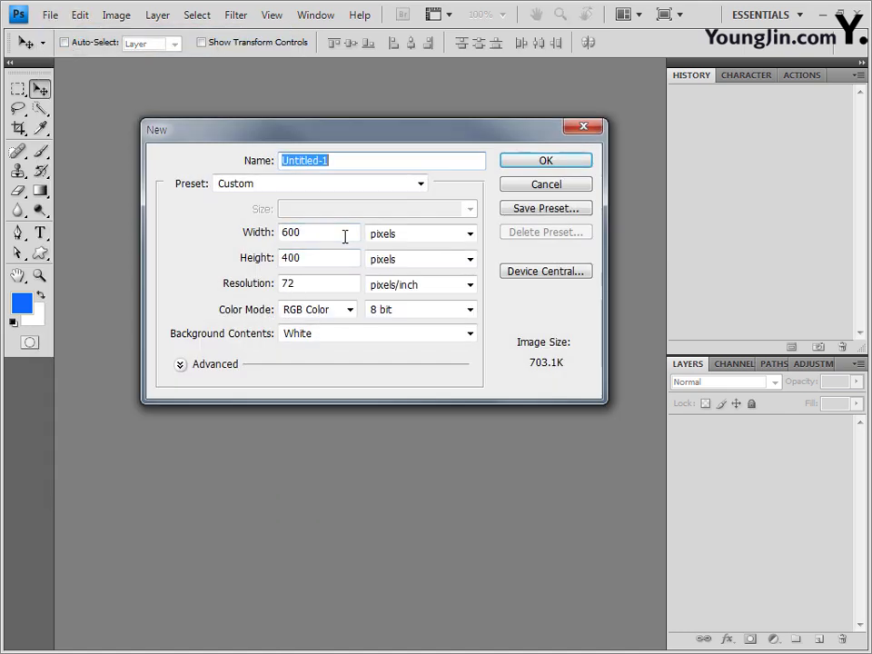
pyautogui.click(337, 259)
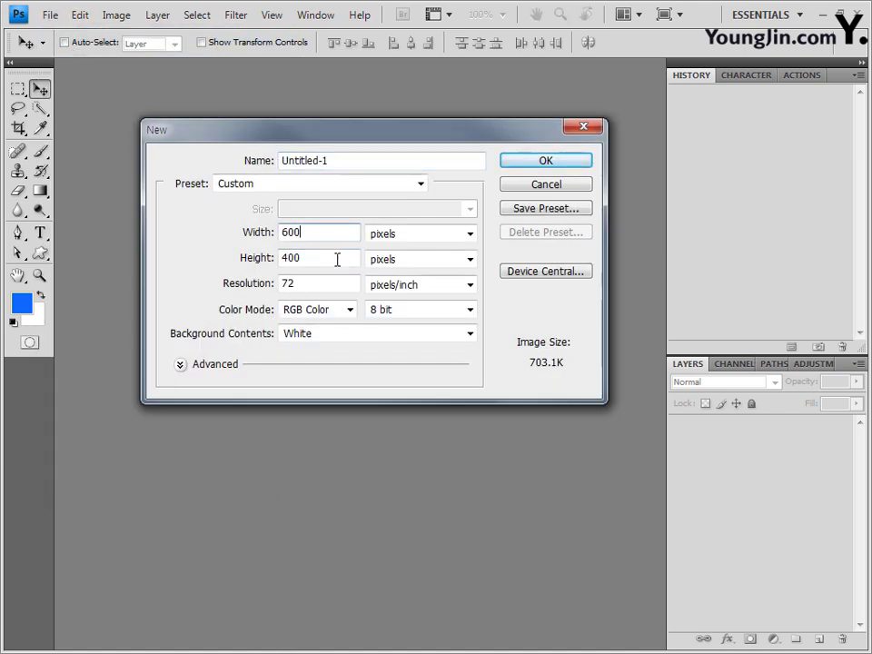
pyautogui.click(579, 163)
pyautogui.moveTo(136, 67); pyautogui.dragTo(181, 111)
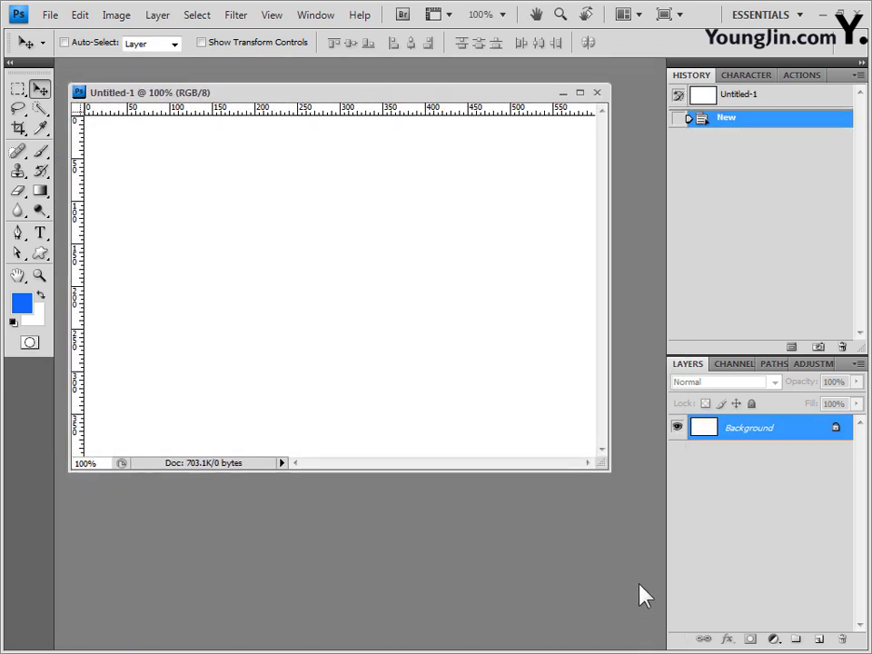
pyautogui.moveTo(615, 480); pyautogui.dragTo(614, 483)
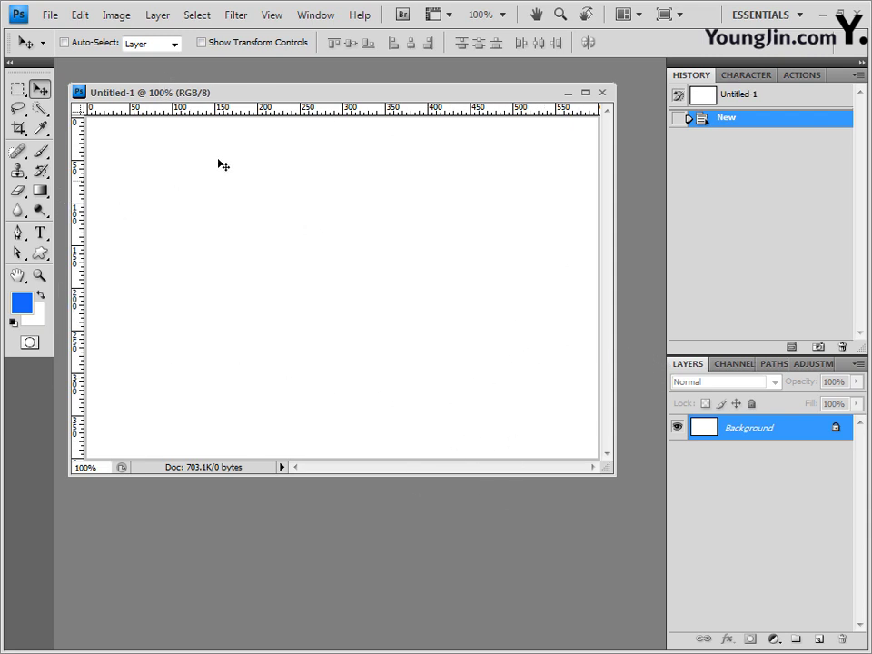
# - Set the foreground colour to 3399ff and keep the background colour at white ffffff
pyautogui.click(22, 304)
pyautogui.moveTo(533, 495); pyautogui.dragTo(523, 495)
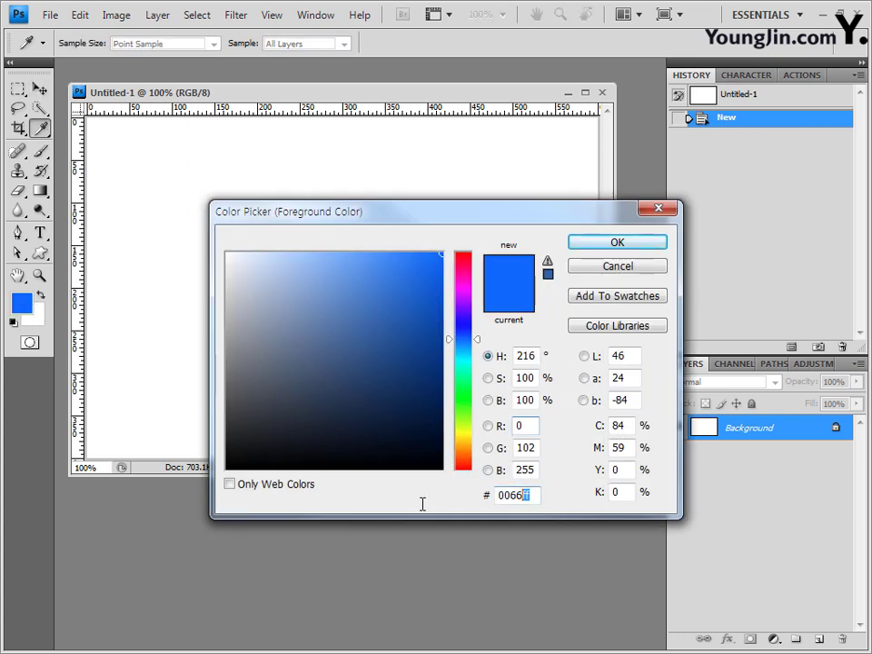
pyautogui.write('3399ff')
pyautogui.click(628, 244)
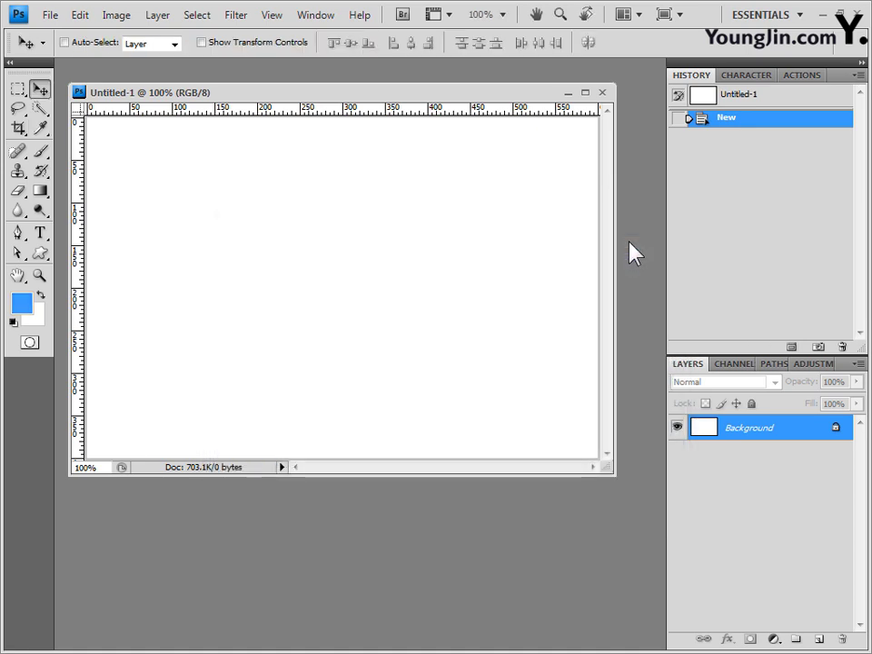
pyautogui.click(44, 308)
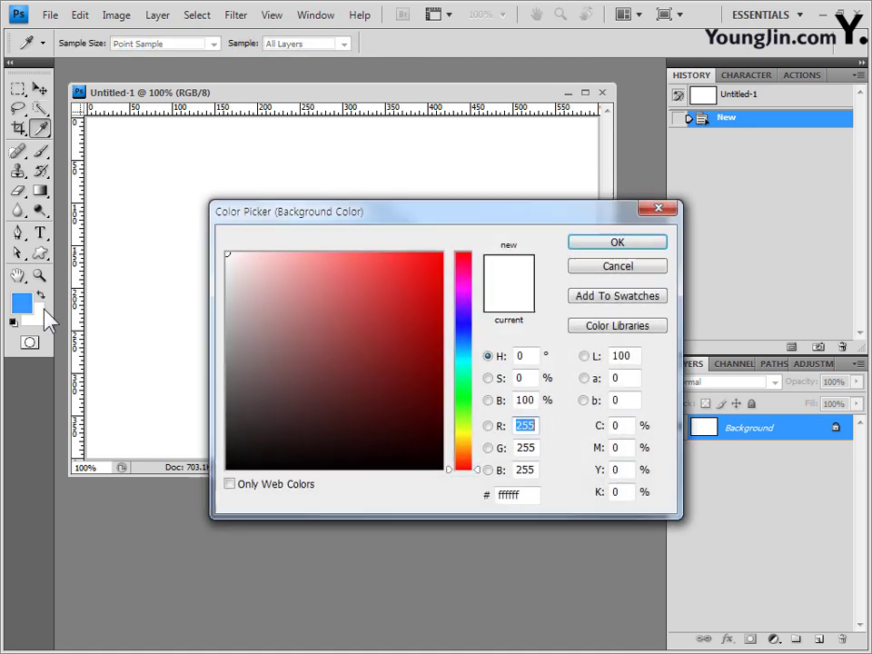
pyautogui.click(640, 245)
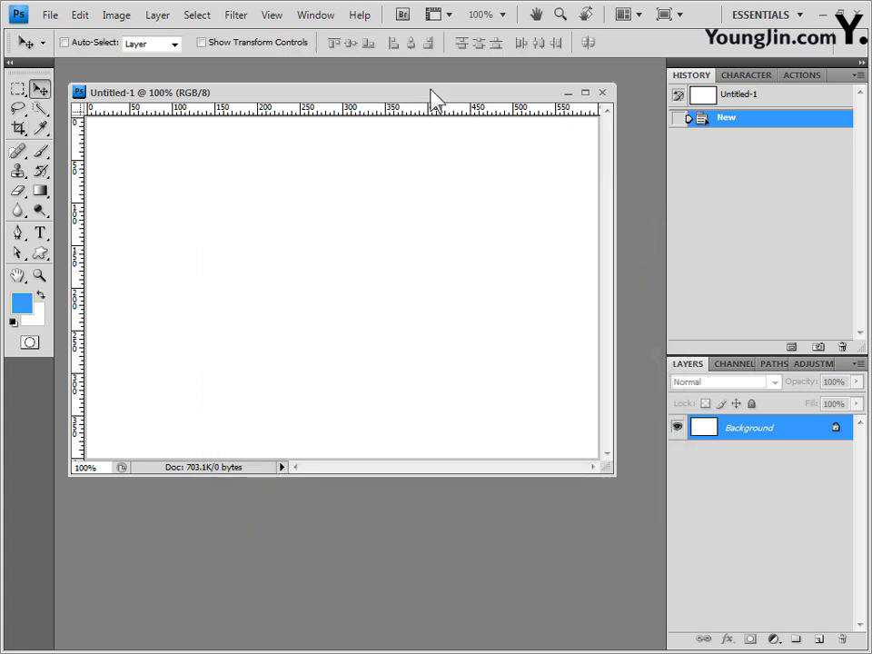
# - Fill the background with a linear foreground-to-background gradient running from the canvas's lower-right corner to its upper-left corner
pyautogui.click(40, 191)
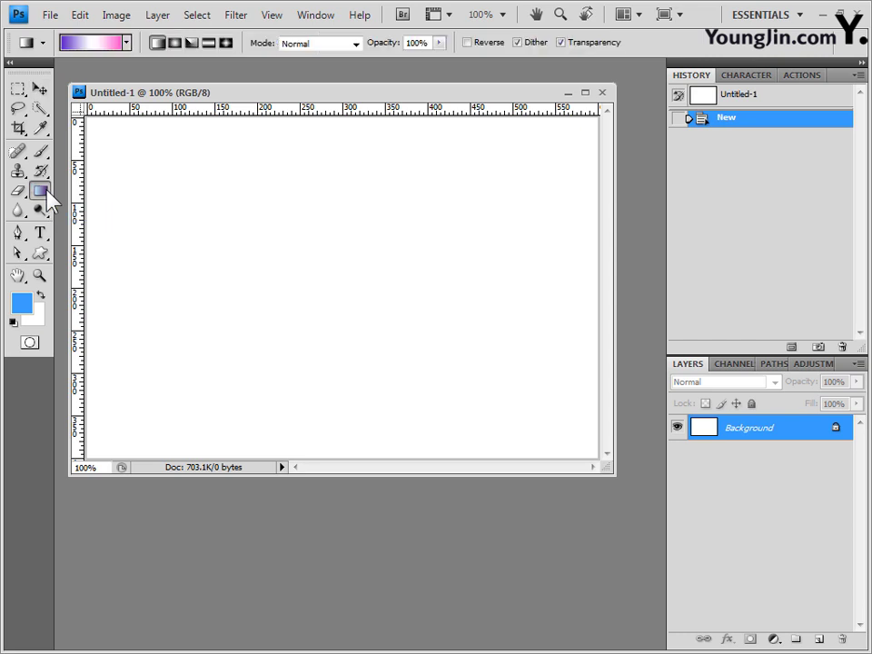
pyautogui.click(127, 45)
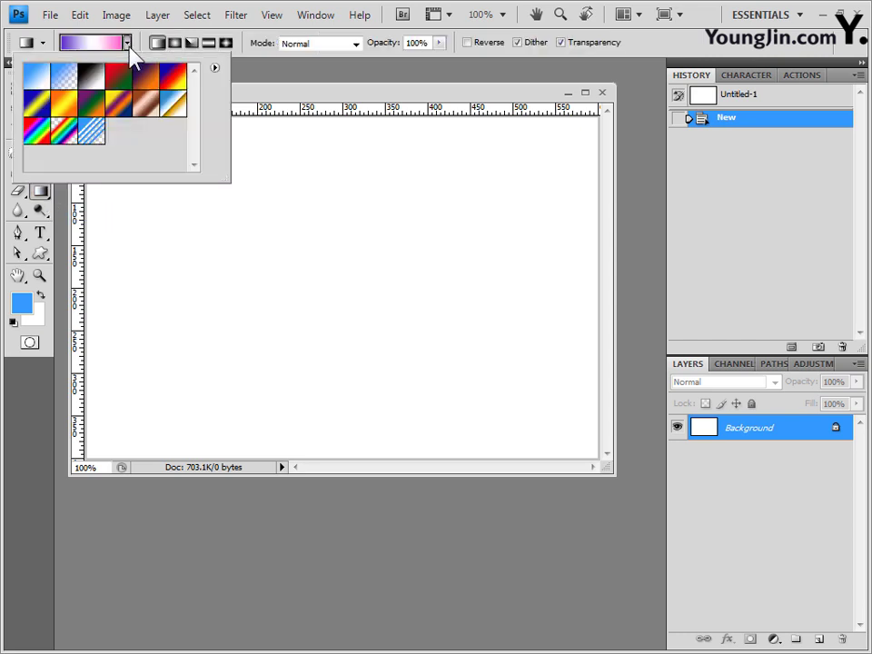
pyautogui.click(35, 77)
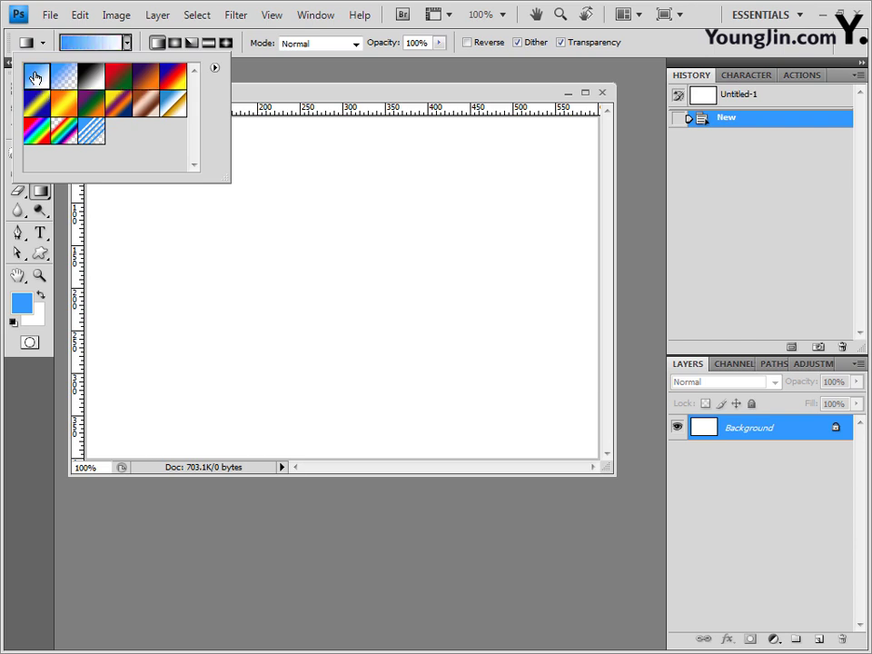
pyautogui.click(302, 88)
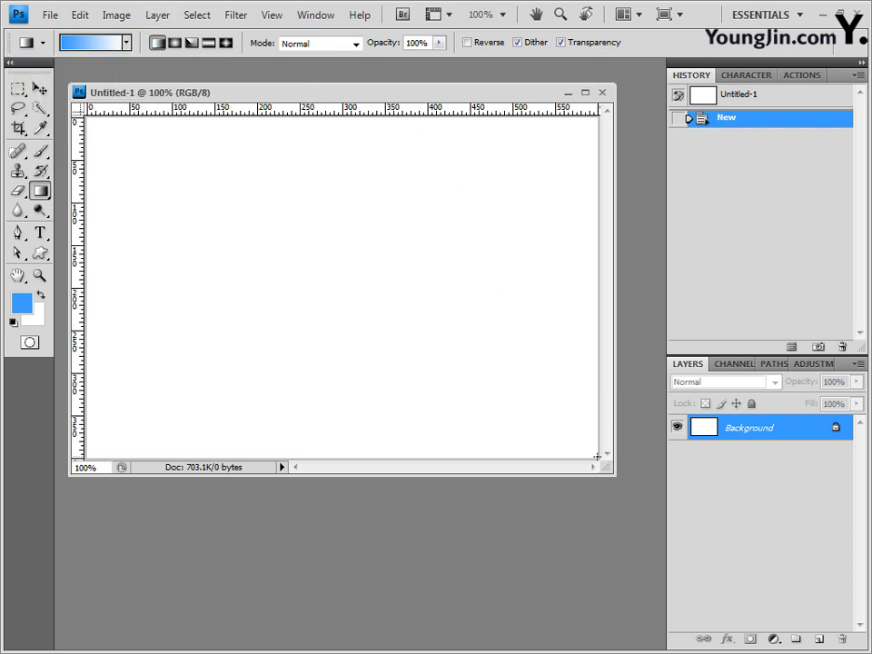
pyautogui.moveTo(596, 456); pyautogui.dragTo(249, 234)
pyautogui.moveTo(125, 143); pyautogui.dragTo(90, 119)
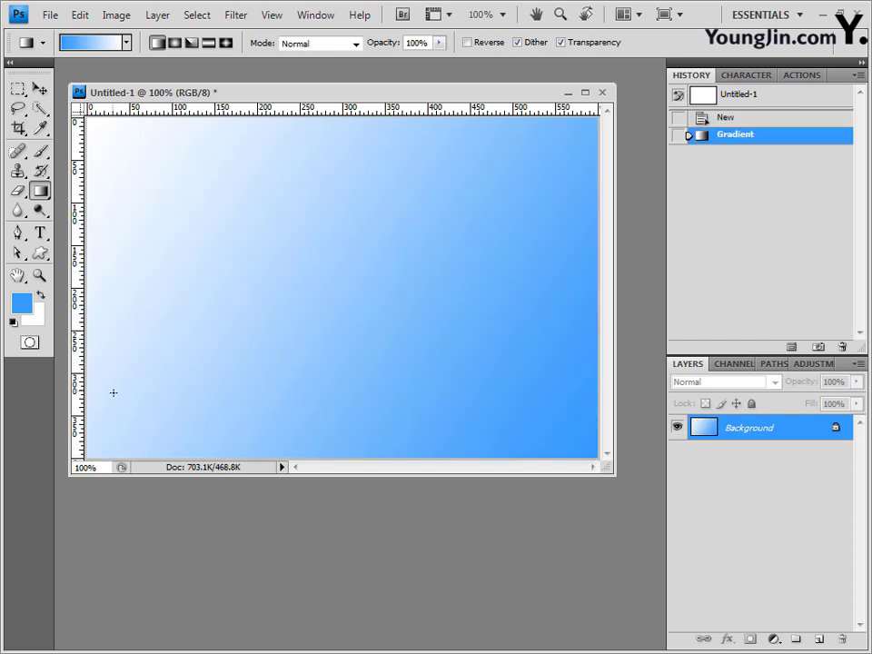
# - Open 1급-12.jpg from the GTQ Image folder, copy the entire picture and close the file
pyautogui.hotkey('alt', 'Tab')
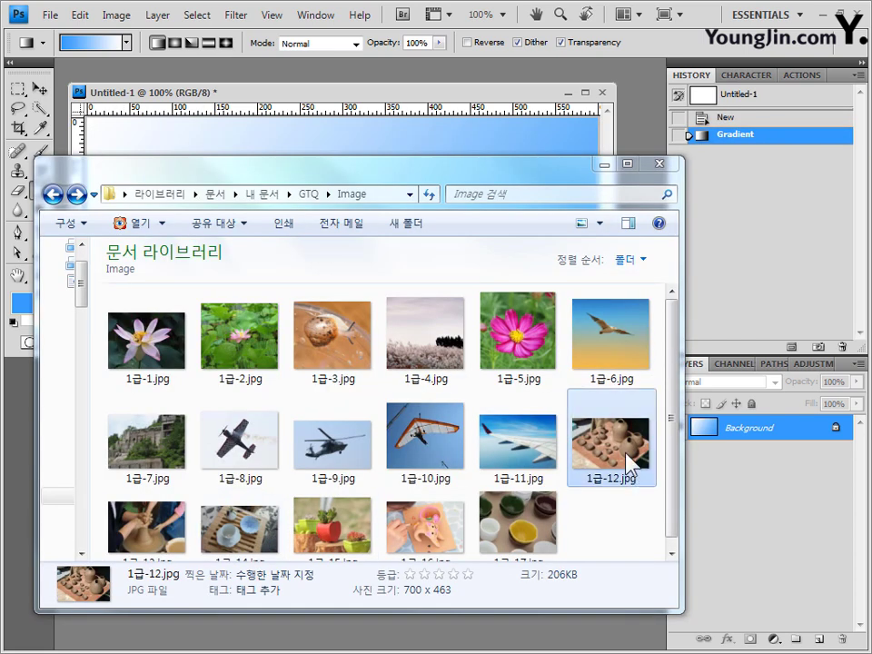
pyautogui.moveTo(629, 463); pyautogui.dragTo(632, 88)
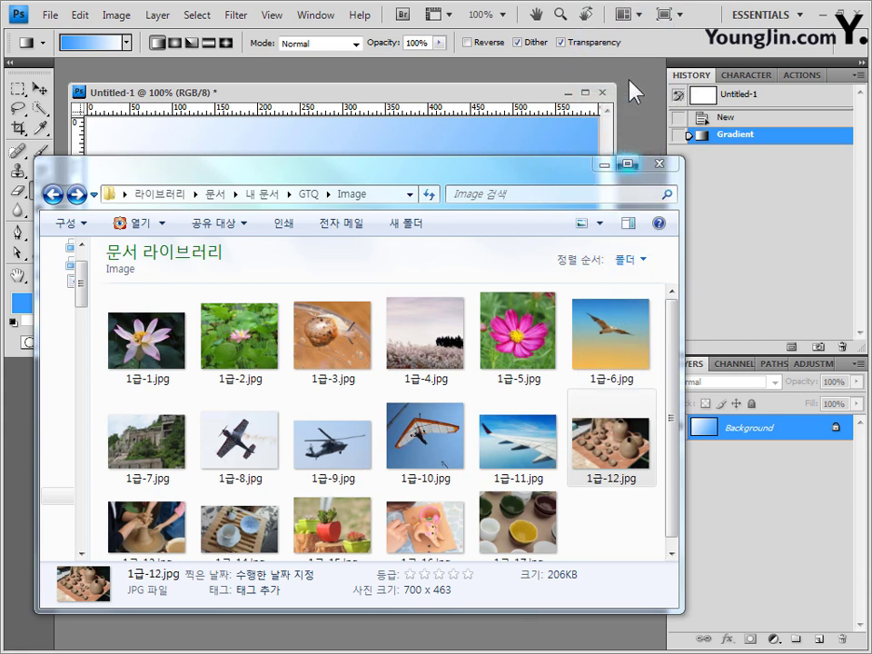
pyautogui.moveTo(165, 69); pyautogui.dragTo(259, 158)
pyautogui.moveTo(316, 225); pyautogui.dragTo(310, 223)
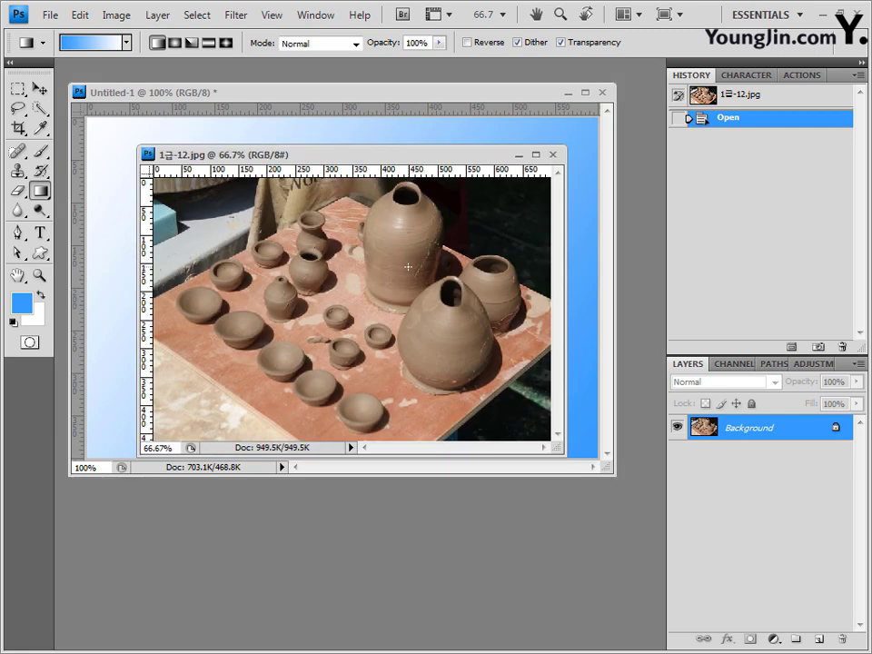
pyautogui.hotkey('ctrl', 'a')
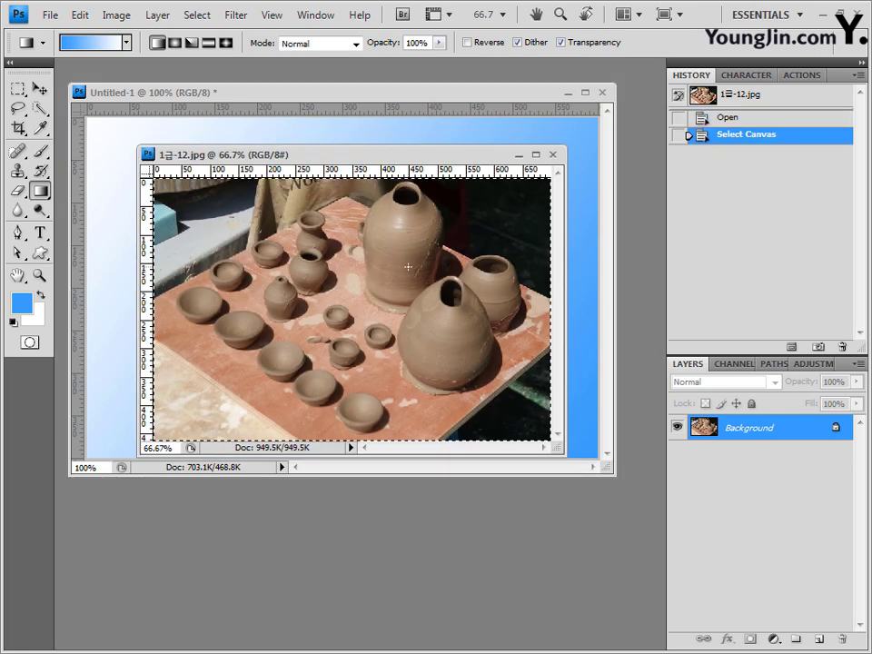
pyautogui.click(552, 155)
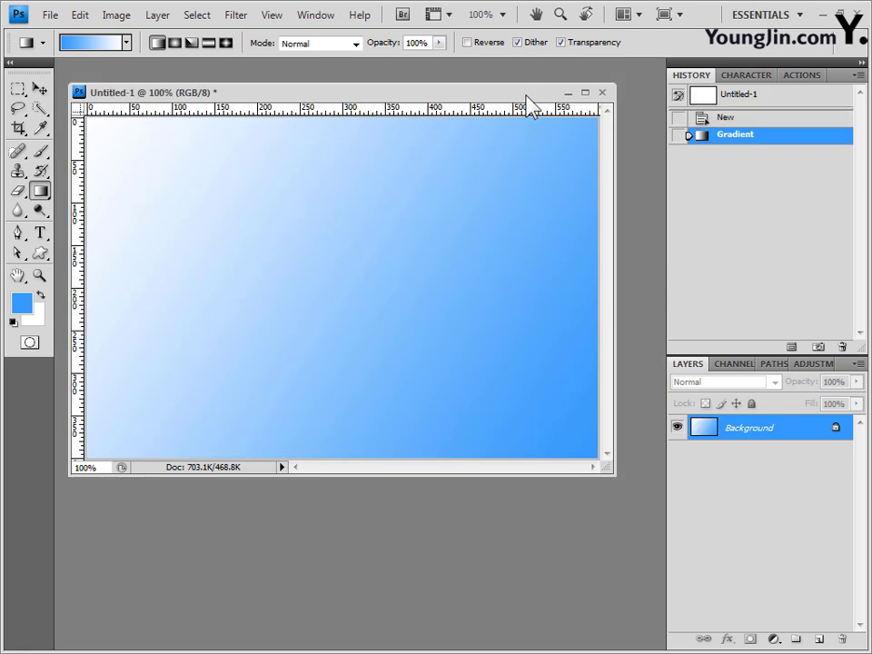
# - Paste the pottery photo into the new document and scale it to 92.5%, aligned with the canvas's upper-left corner
pyautogui.hotkey('ctrl', 'v')
pyautogui.hotkey('ctrl', 't')
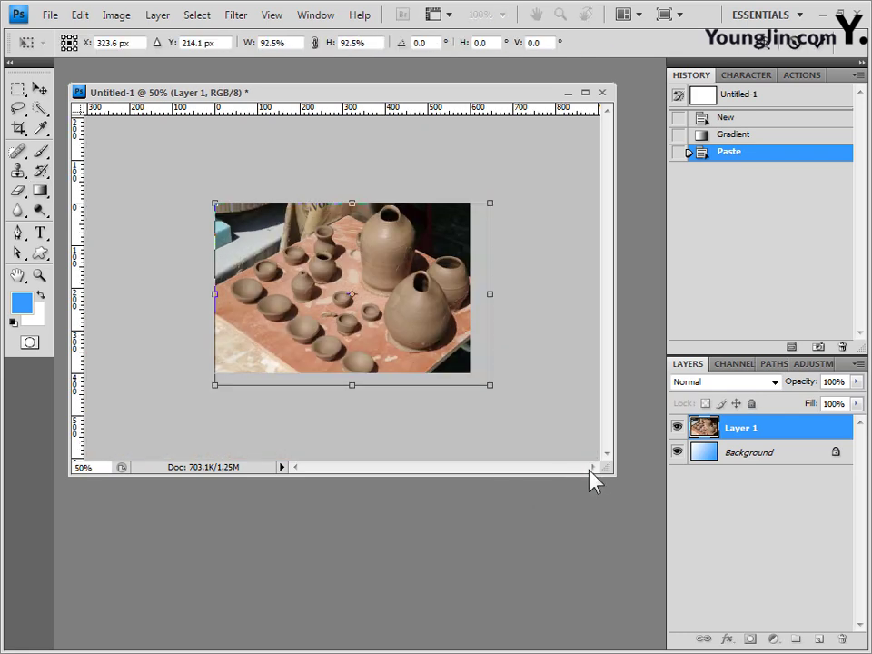
pyautogui.hotkey('ctrl', '+')
pyautogui.hotkey('ctrl', '+')
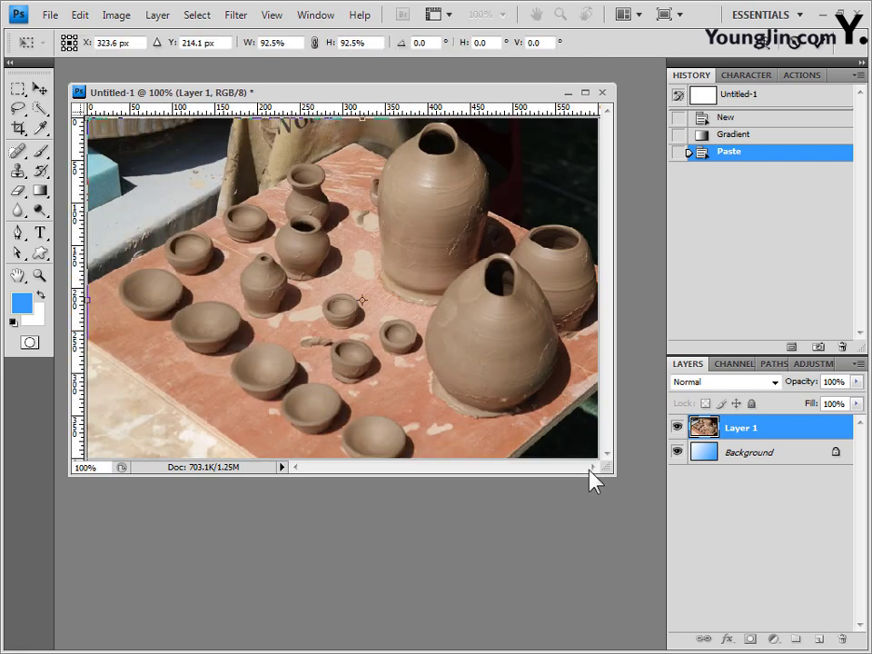
pyautogui.press('Return')
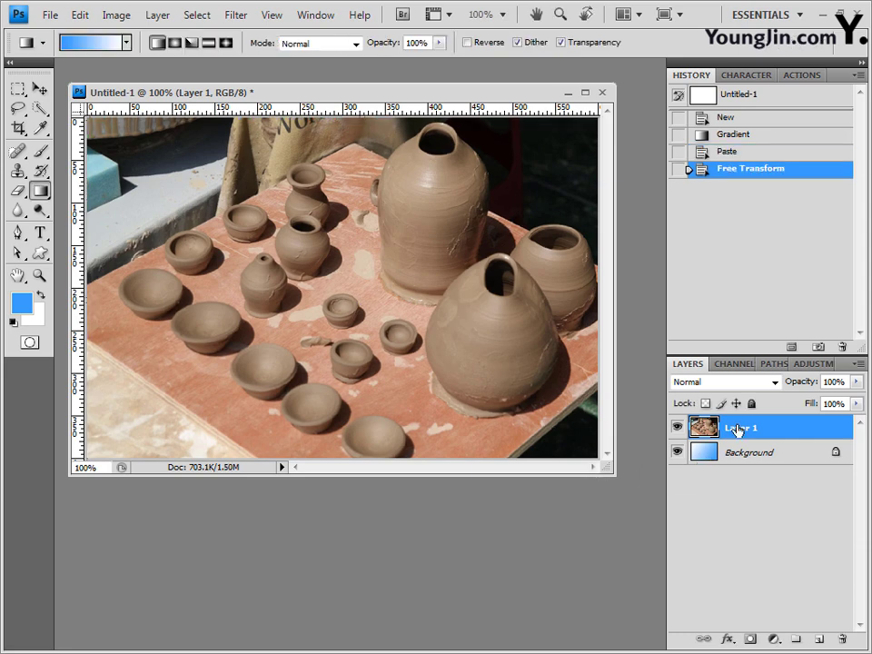
# - Set the pottery layer's blend mode to Overlay and add a layer mask to it
pyautogui.click(774, 382)
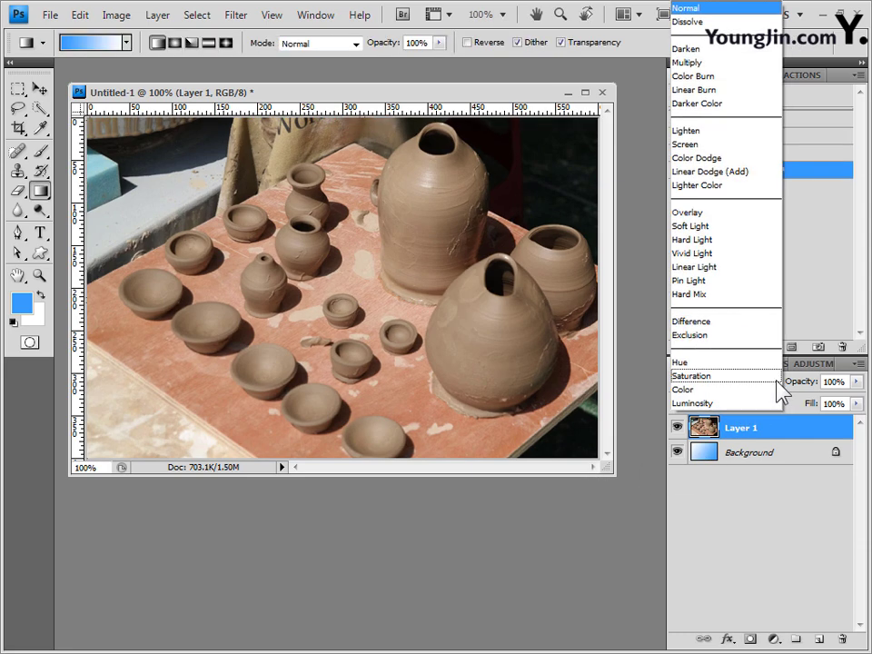
pyautogui.click(776, 225)
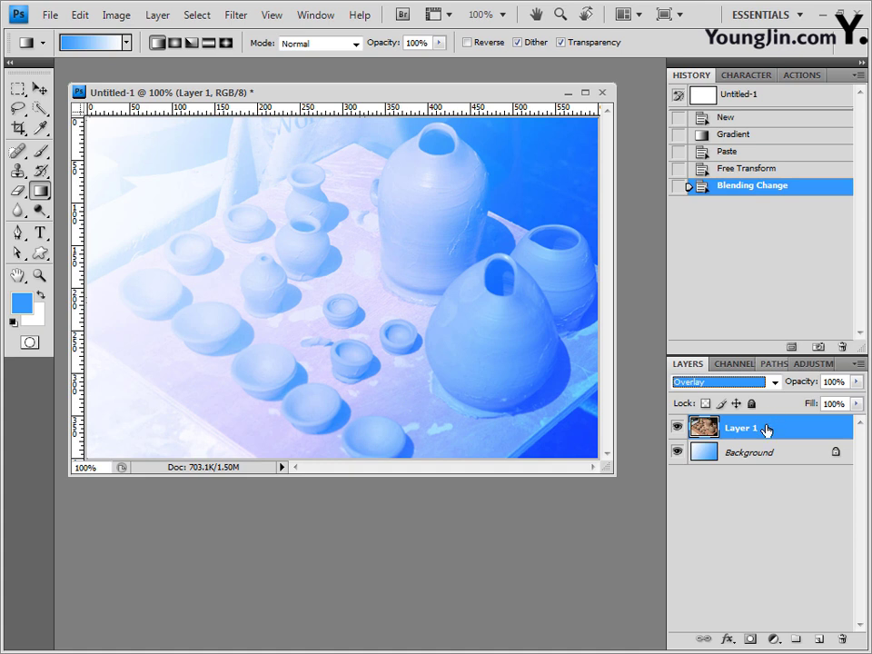
pyautogui.click(750, 640)
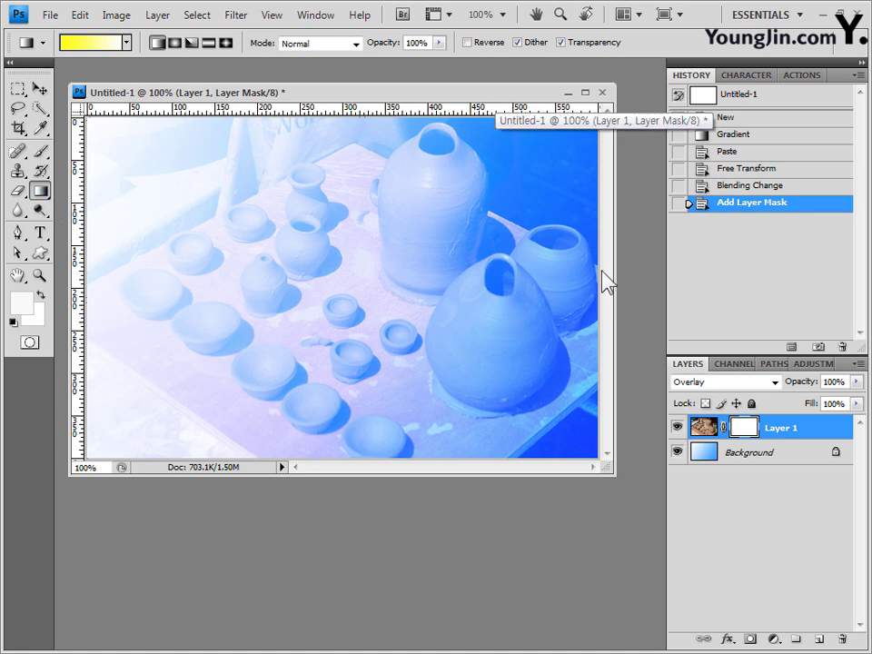
# - Fade the pottery layer's right side on its mask with a linear Black, White gradient from the canvas's right edge about 190 px inward
pyautogui.moveTo(595, 272); pyautogui.dragTo(429, 264)
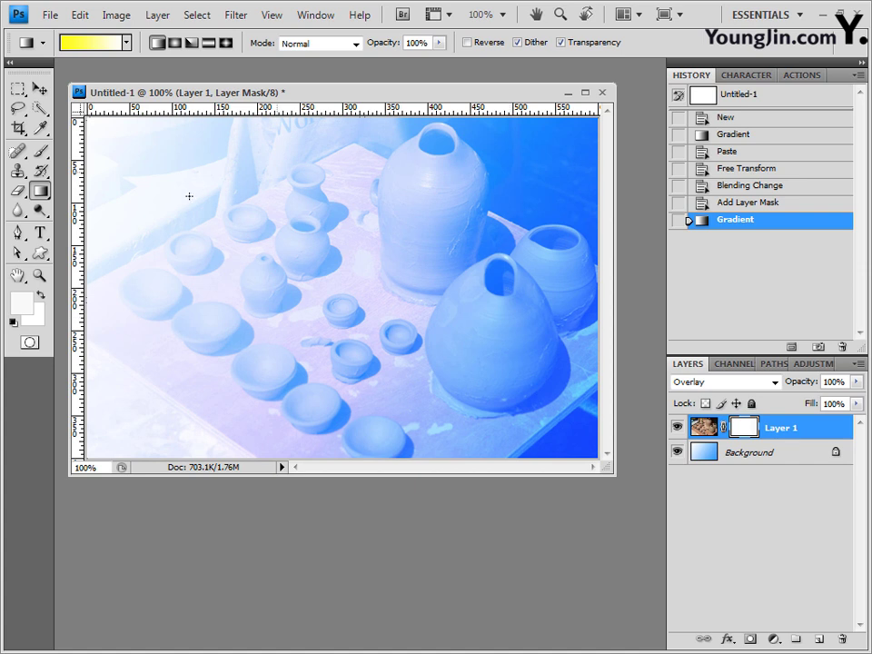
pyautogui.click(126, 42)
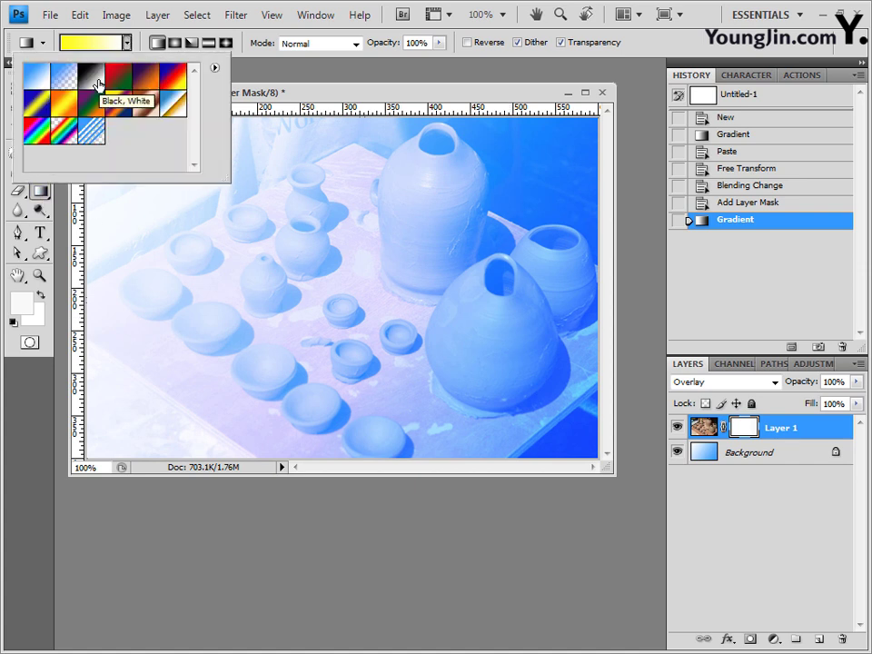
pyautogui.click(98, 84)
pyautogui.click(408, 97)
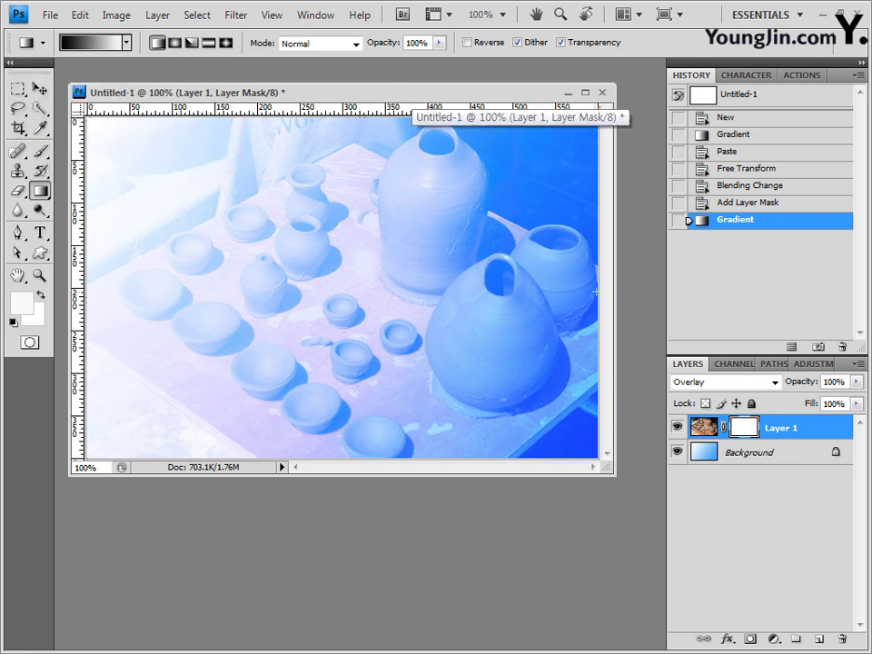
pyautogui.moveTo(593, 289); pyautogui.dragTo(432, 290)
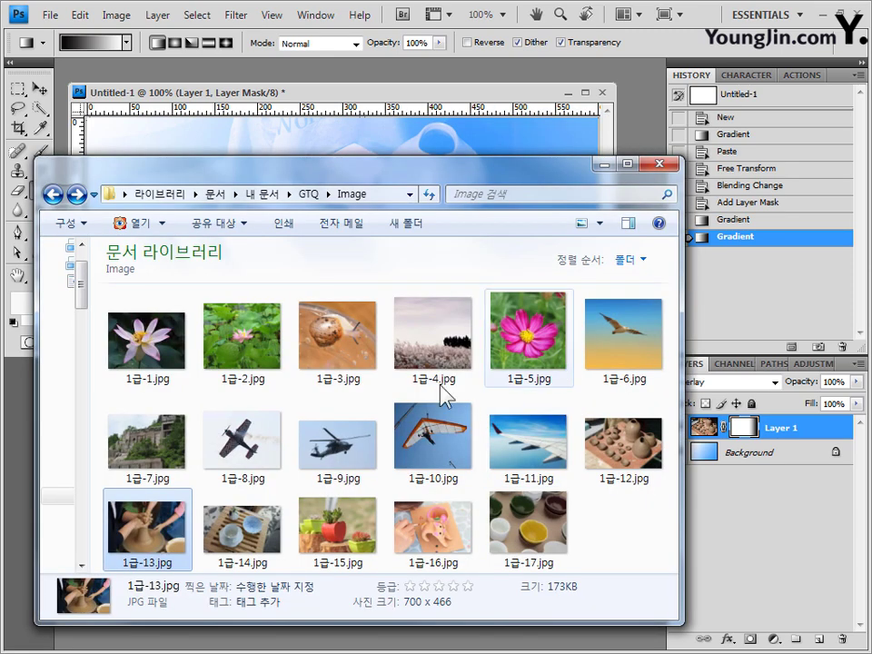
# - Open 1급-13.jpg from the GTQ Image folder, copy the entire picture and close the file
pyautogui.moveTo(146, 522); pyautogui.dragTo(545, 44)
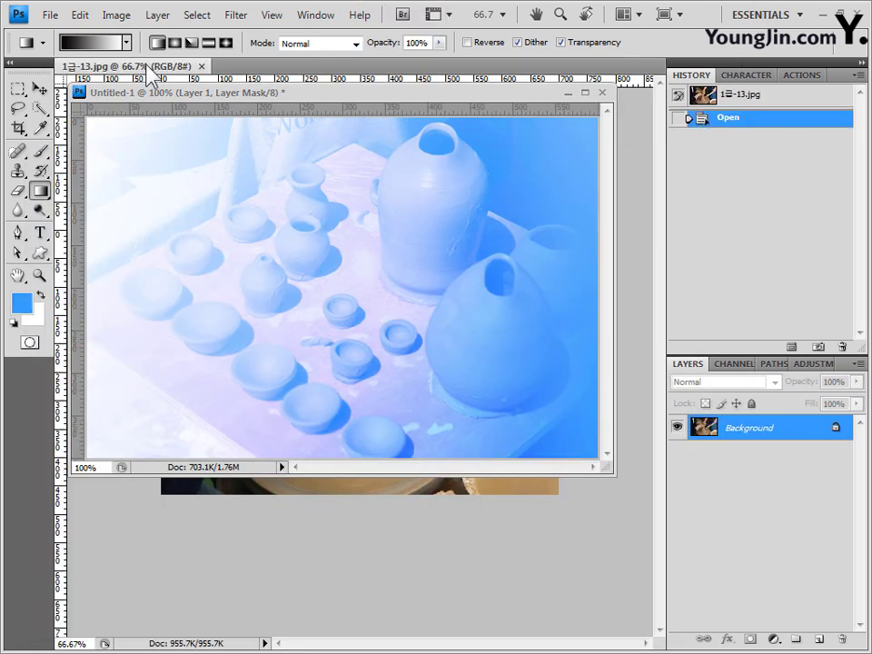
pyautogui.hotkey('ctrl', 'a')
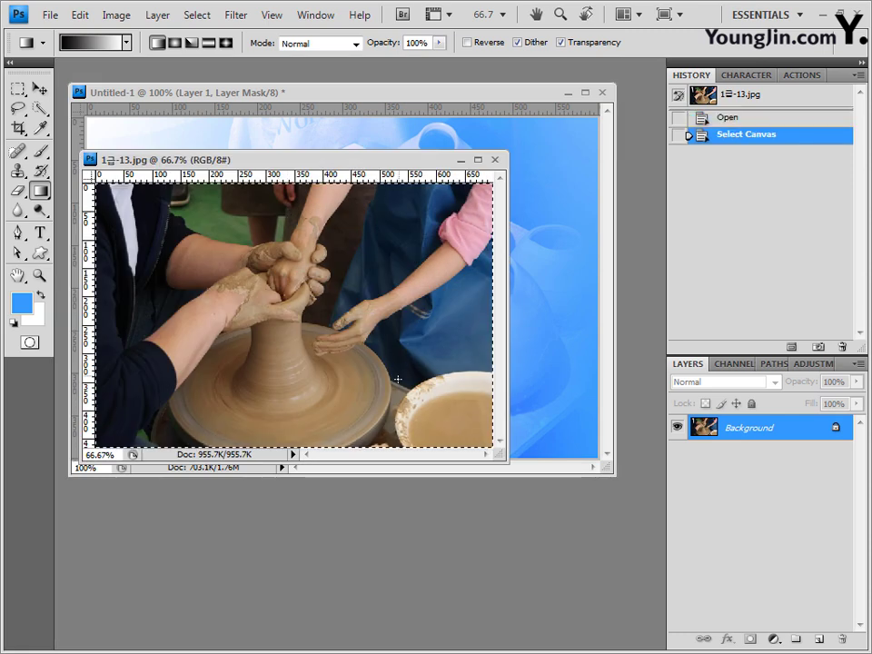
pyautogui.hotkey('ctrl', 'c')
pyautogui.click(494, 160)
# - Paste the pottery-wheel photo into the composition and scale it to 60.4%, flush with the canvas's top edge and extending past its left edge
pyautogui.hotkey('ctrl', 'v')
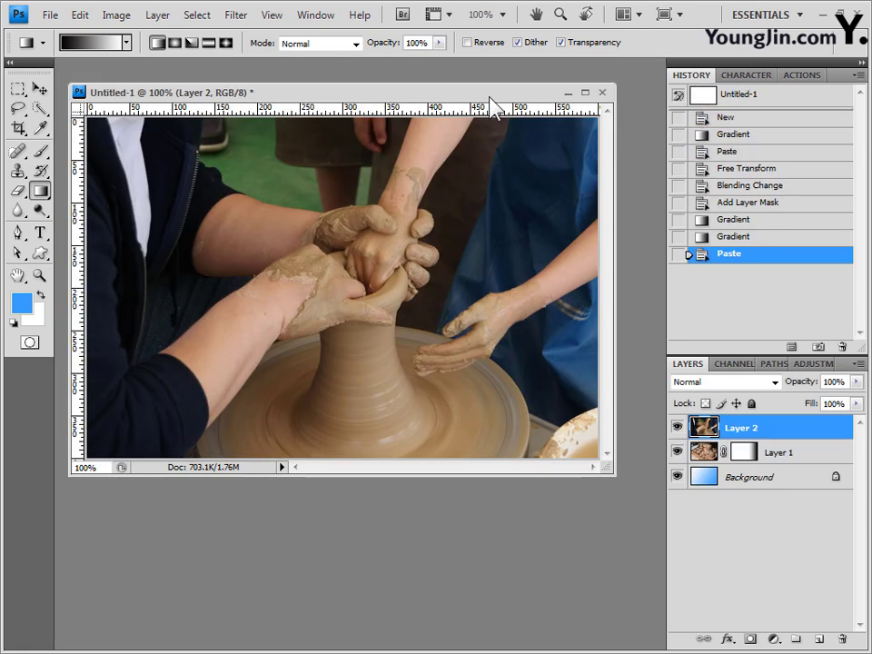
pyautogui.hotkey('ctrl', 't')
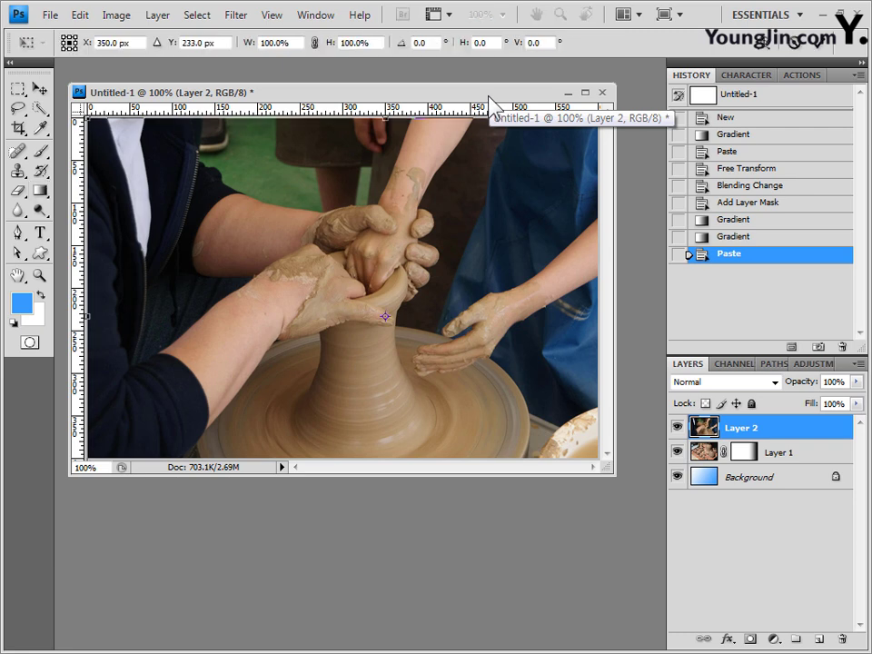
pyautogui.hotkey('ctrl', '-')
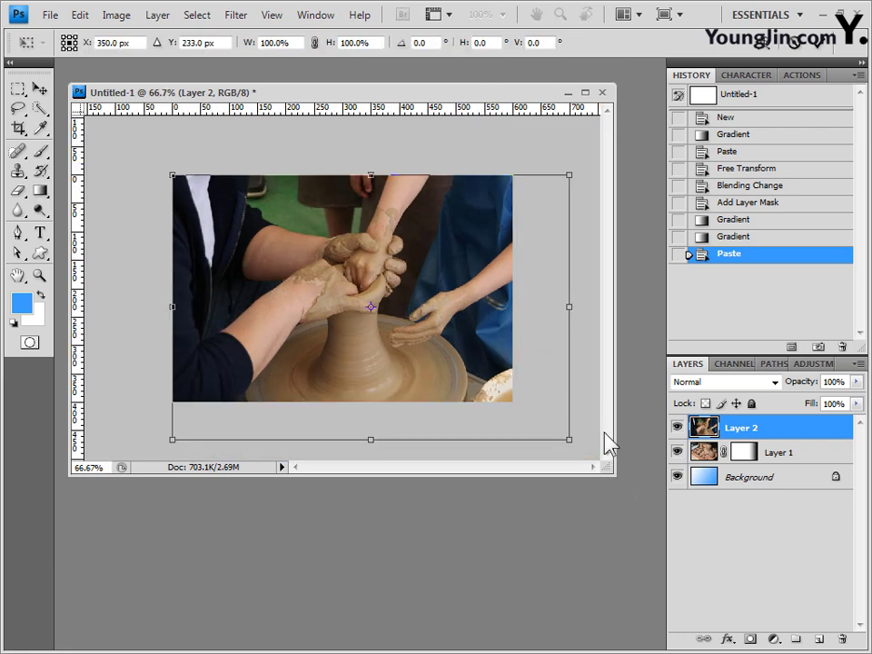
pyautogui.moveTo(568, 440); pyautogui.dragTo(376, 334)
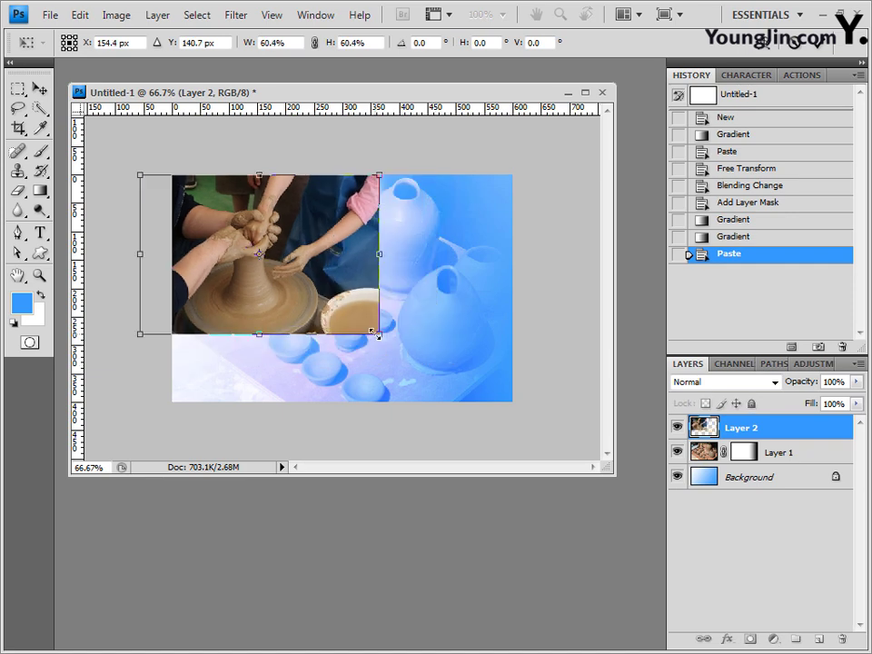
pyautogui.press('Return')
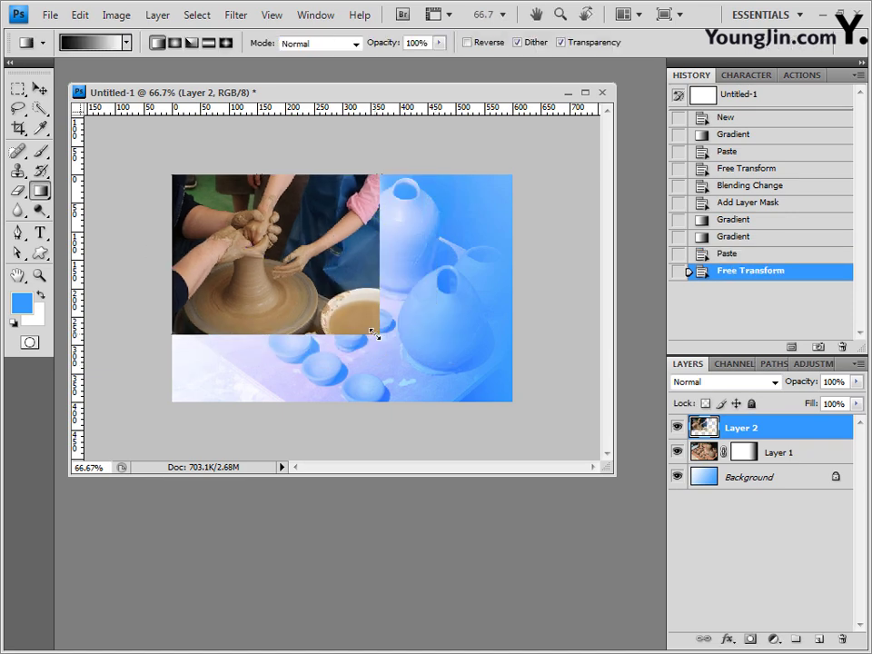
# - Apply the Dry Brush filter to Layer 2 with brush size 2, brush detail 8 and texture 1
pyautogui.scroll(2, 373, 333)
pyautogui.scroll(-1, 373, 334)
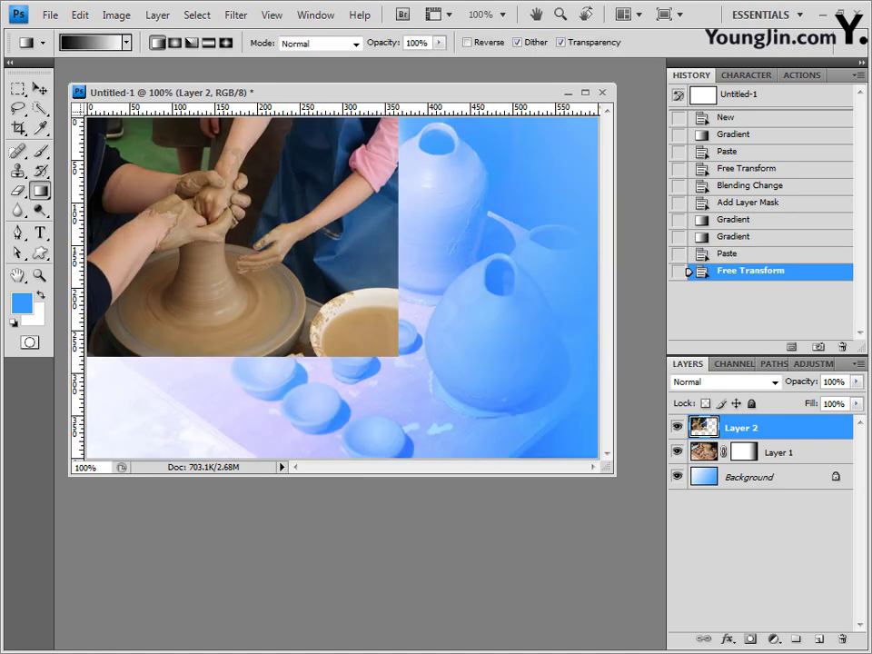
pyautogui.click(238, 15)
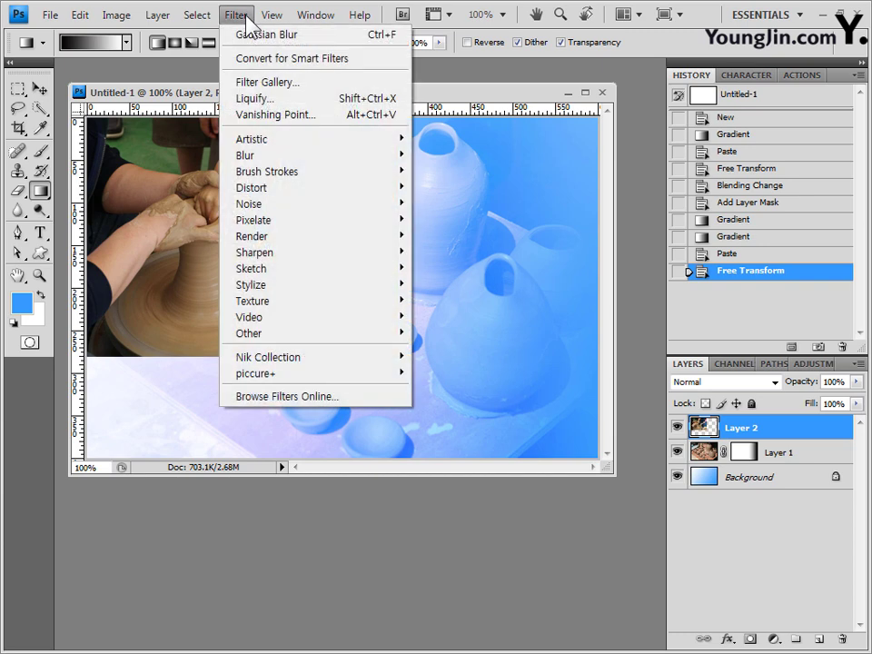
pyautogui.moveTo(290, 141)
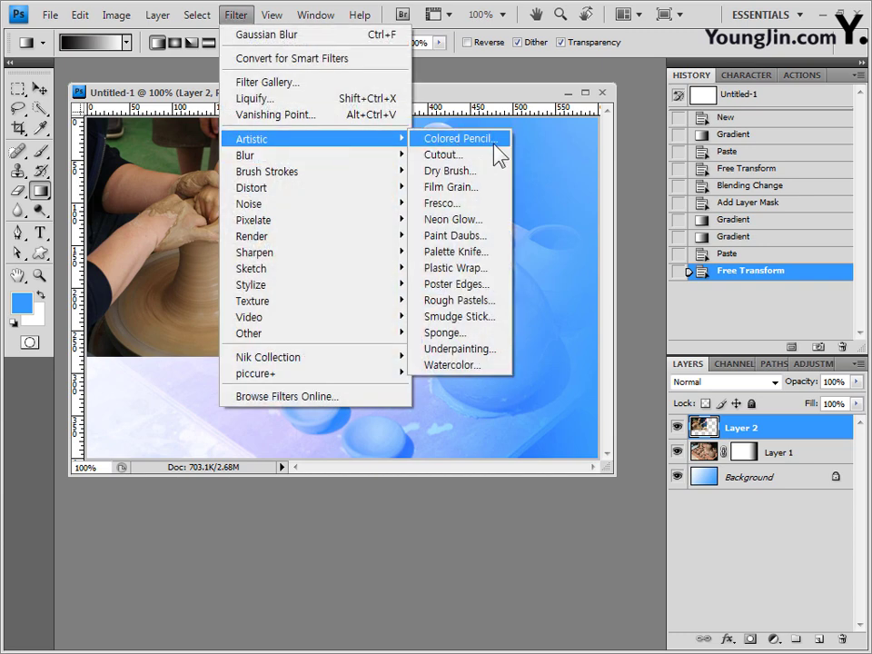
pyautogui.click(445, 171)
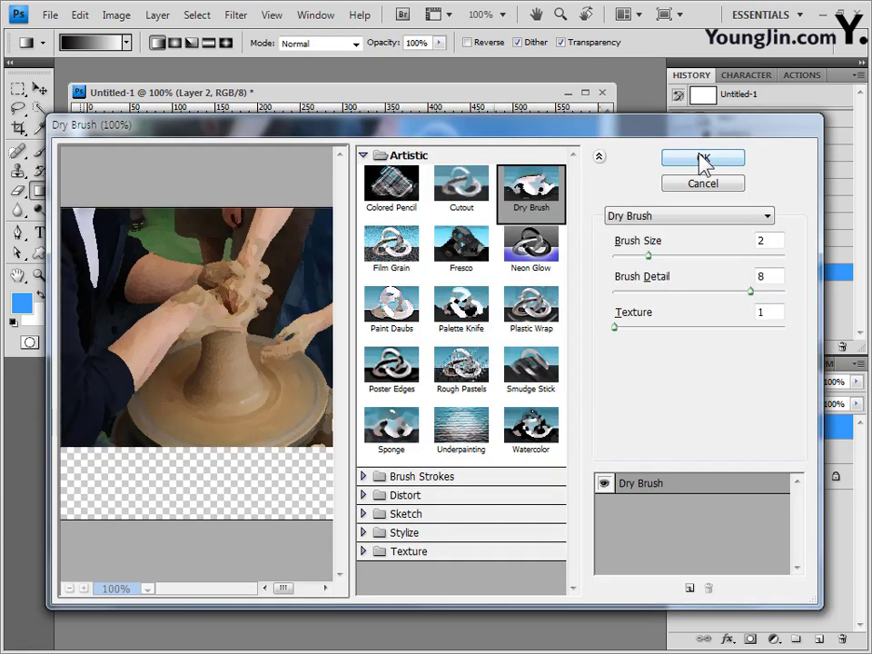
pyautogui.click(700, 160)
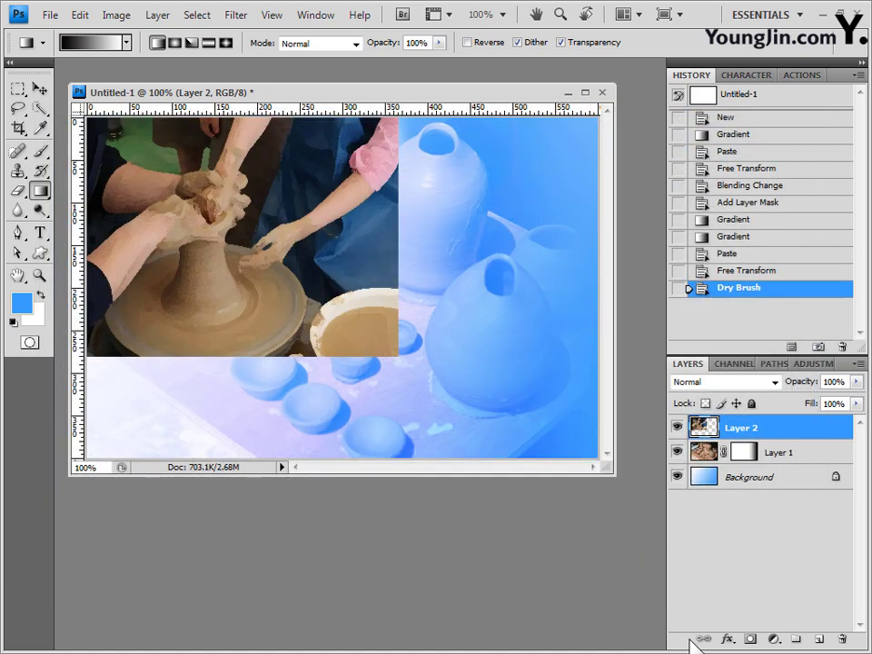
# - Add a layer mask to Layer 2 and fade out the photo's lower-right corner with a diagonal black-to-white linear gradient
pyautogui.click(749, 640)
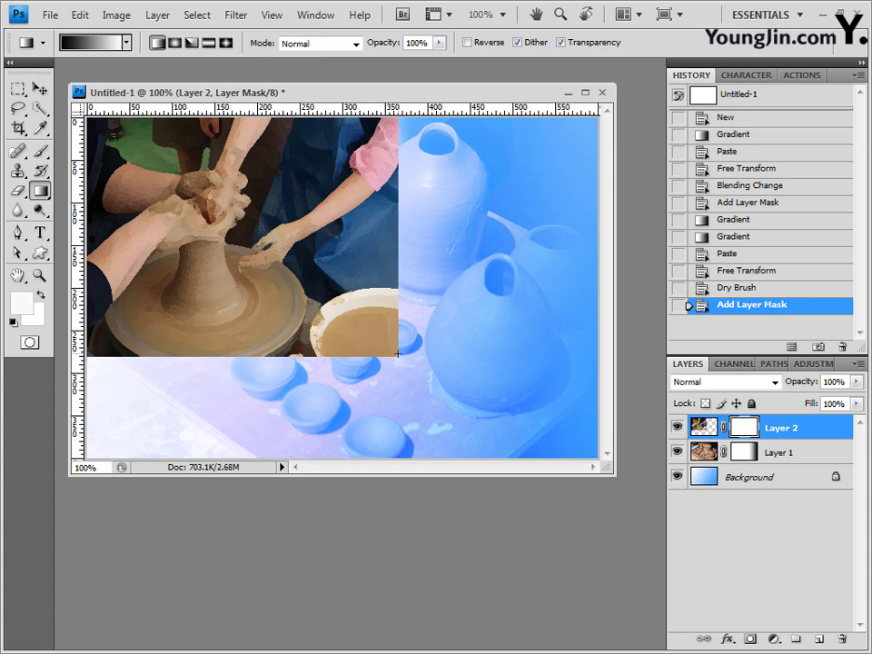
pyautogui.moveTo(397, 353); pyautogui.dragTo(272, 247)
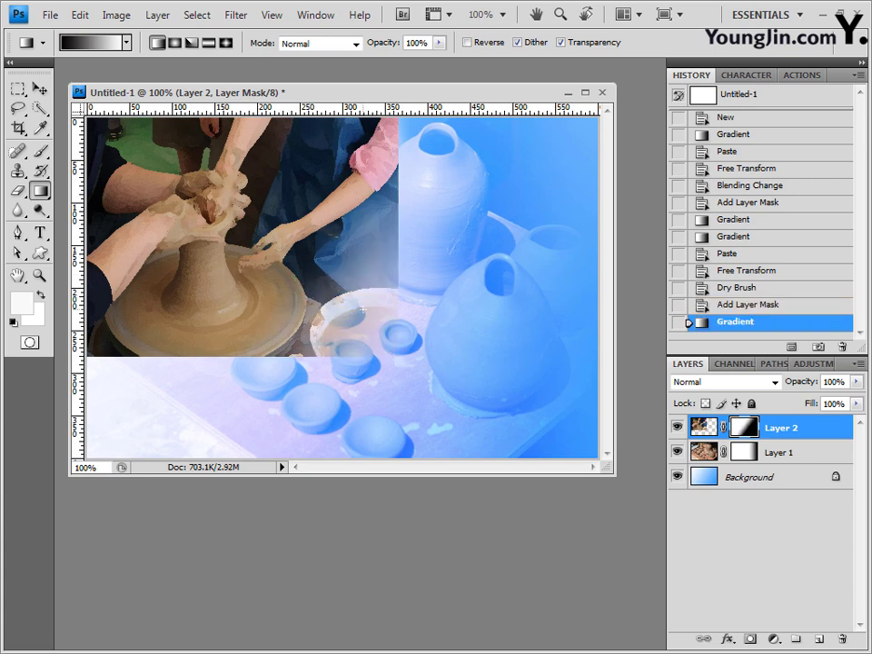
pyautogui.hotkey('ctrl', 'z')
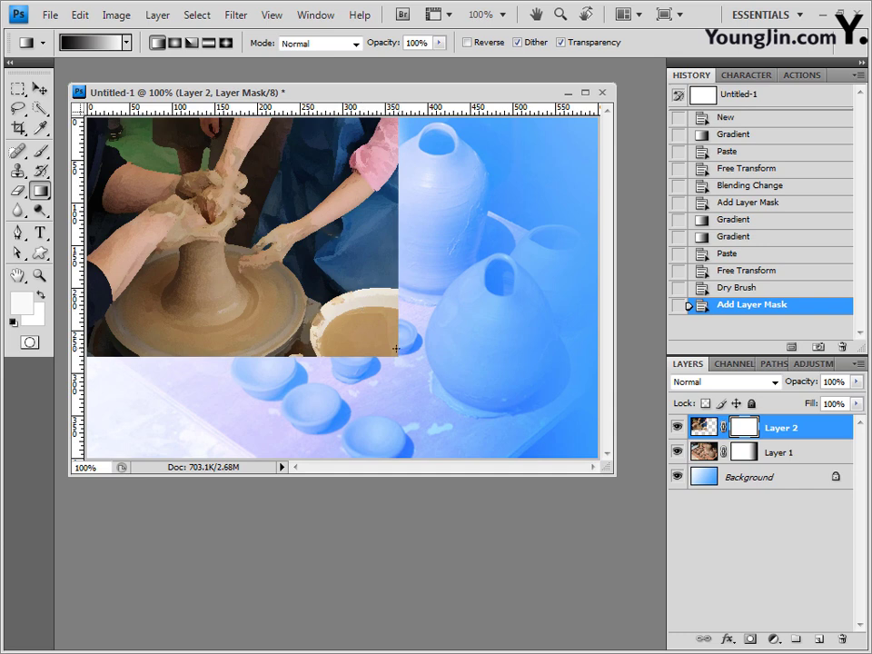
pyautogui.moveTo(294, 265); pyautogui.dragTo(196, 188)
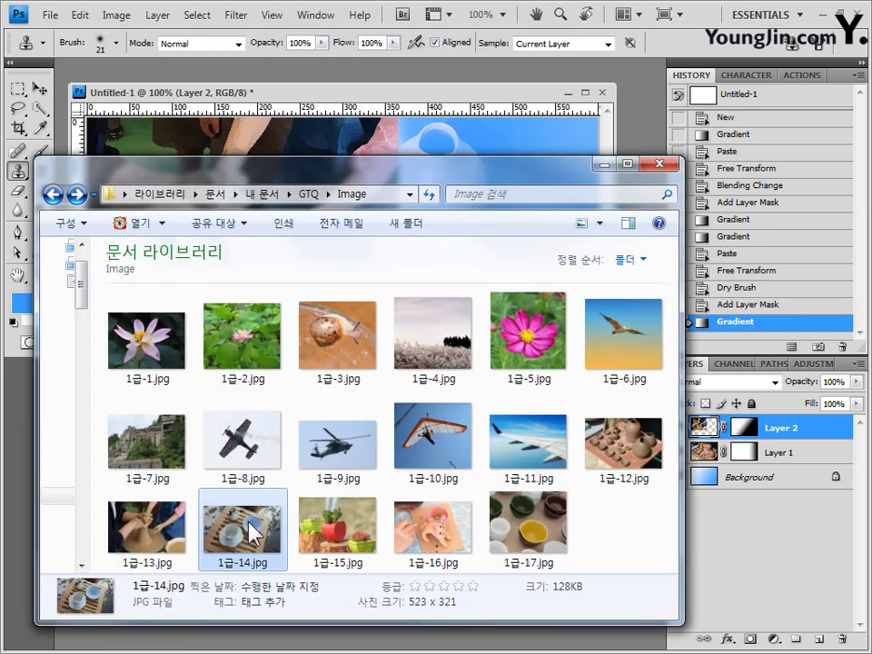
# - Open 1급-14.jpg in a floating window and select the cup with its saucer and the blue flower plate using Quick Selection
pyautogui.moveTo(253, 530); pyautogui.dragTo(609, 70)
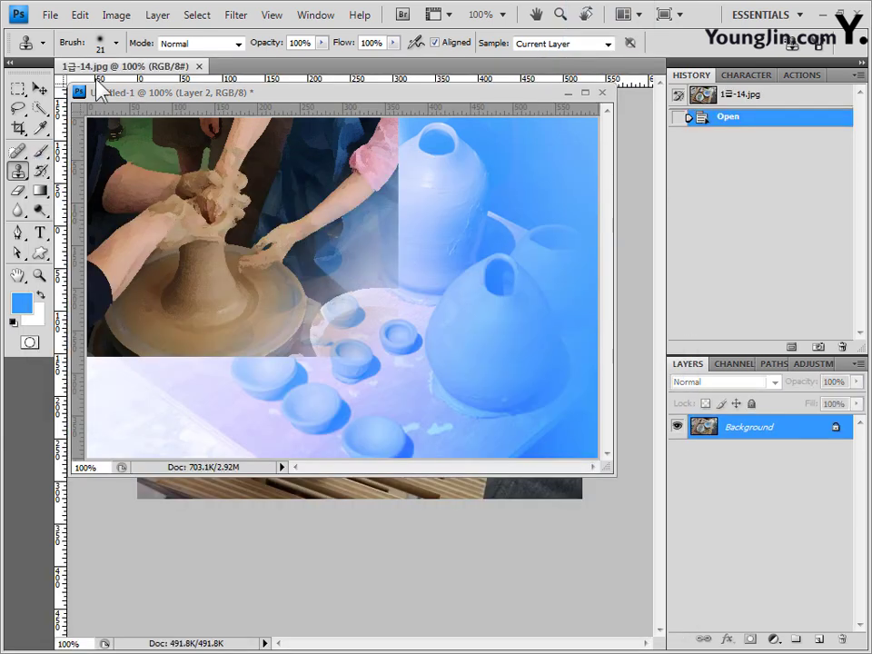
pyautogui.moveTo(97, 72); pyautogui.dragTo(160, 176)
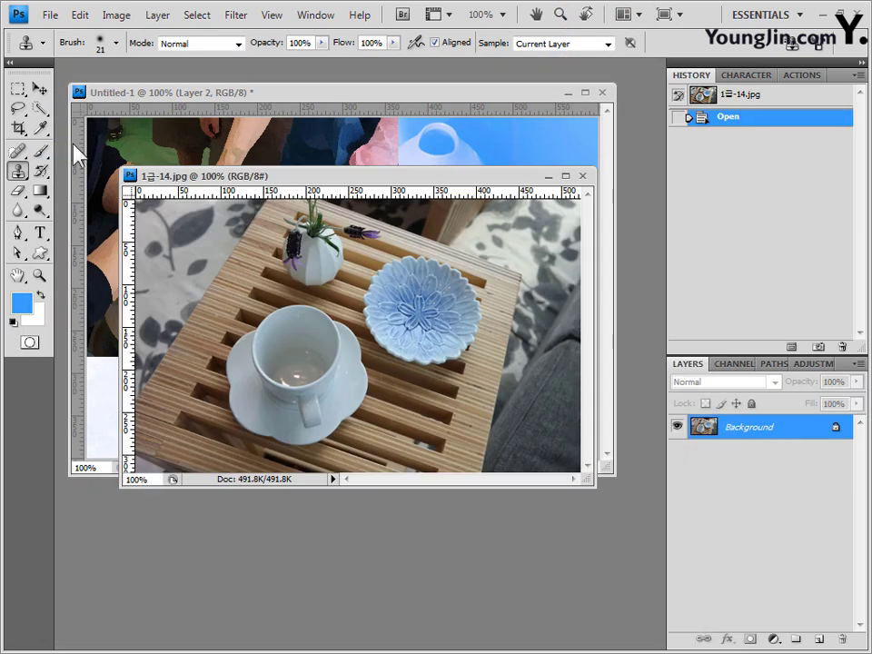
pyautogui.click(40, 109)
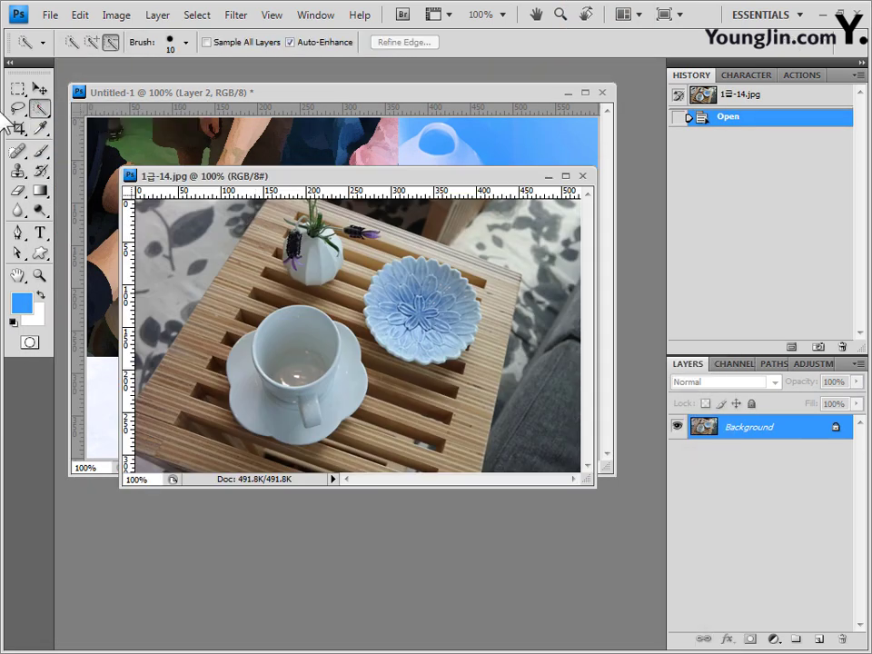
pyautogui.click(186, 42)
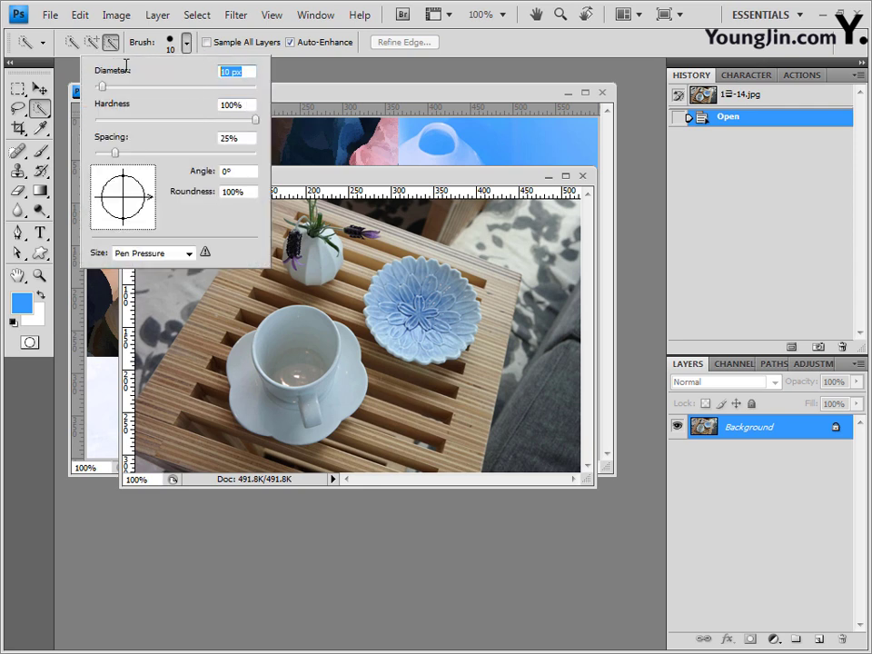
pyautogui.click(308, 179)
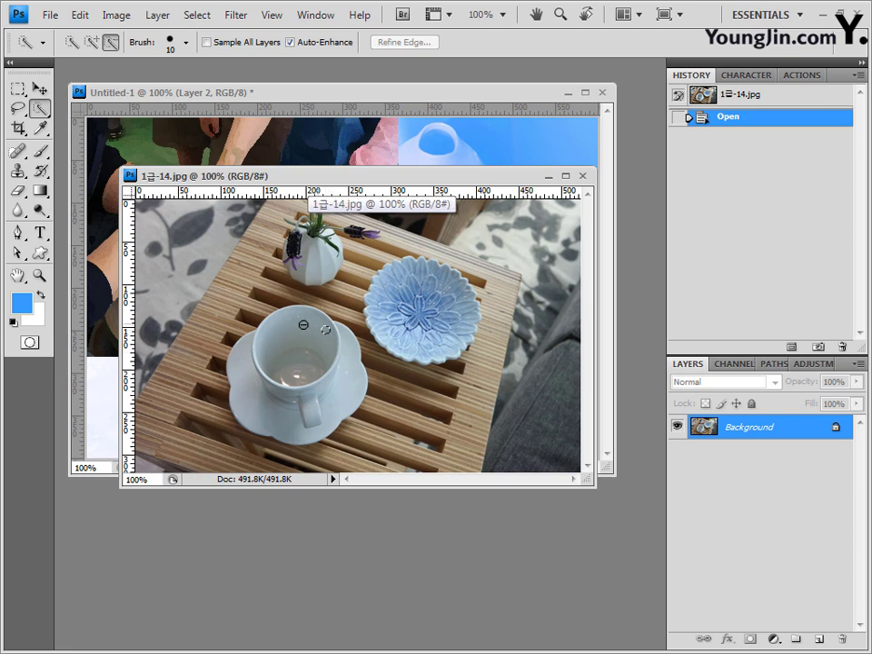
pyautogui.moveTo(312, 356); pyautogui.dragTo(270, 356)
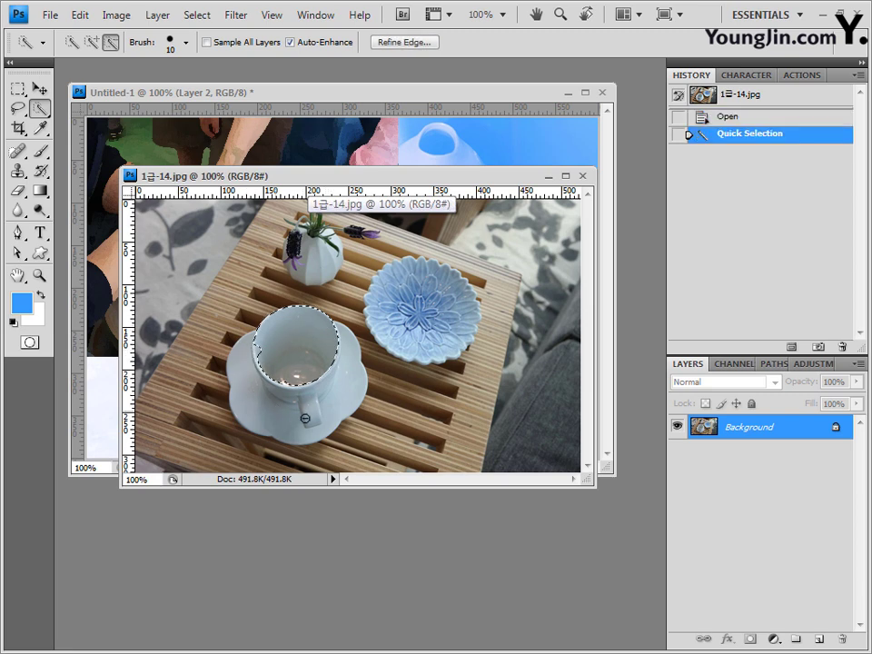
pyautogui.click(341, 400)
pyautogui.click(326, 398)
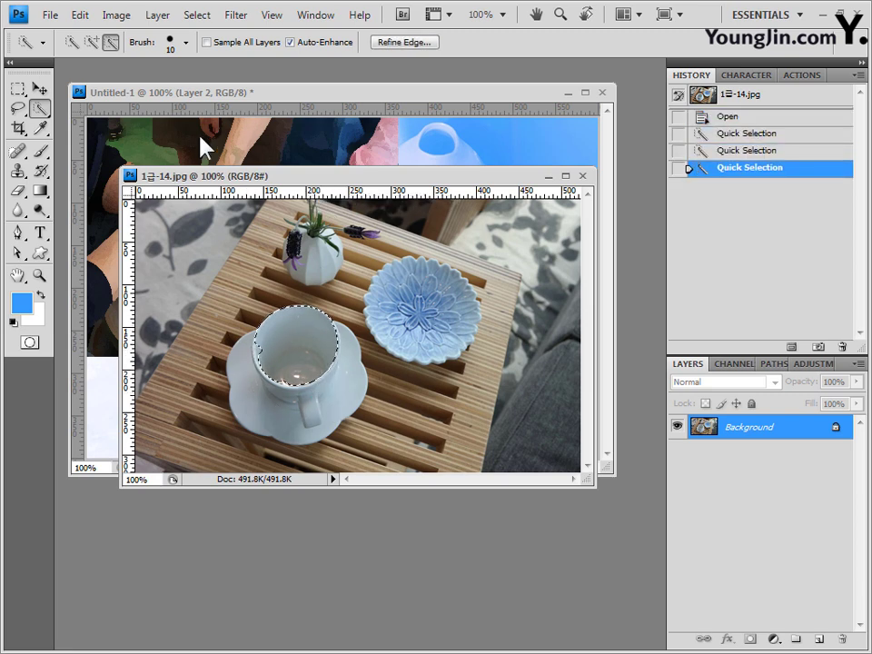
pyautogui.click(91, 43)
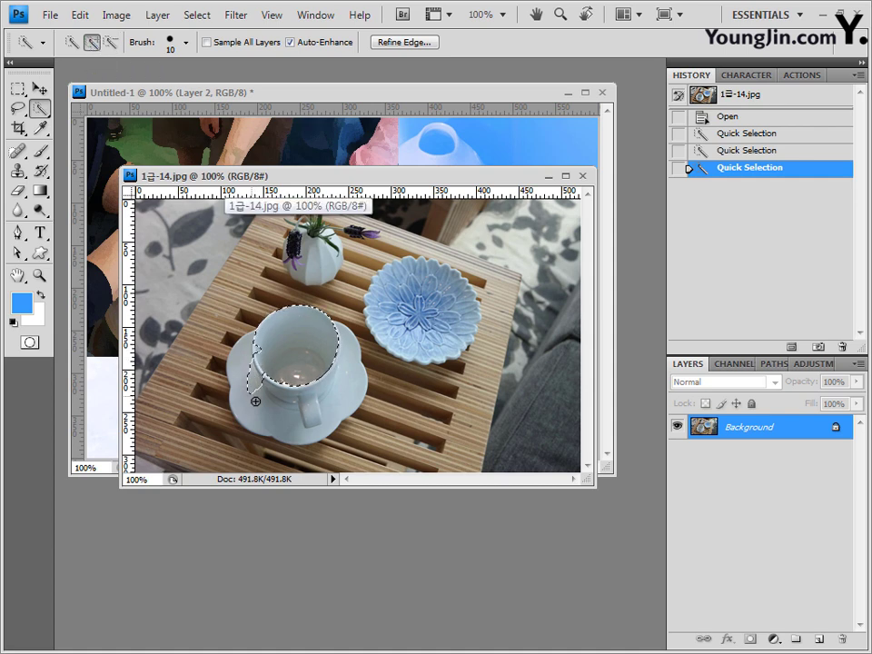
pyautogui.moveTo(249, 398)
pyautogui.mouseDown()
pyautogui.moveTo(279, 418)
pyautogui.moveTo(310, 414)
pyautogui.mouseUp()
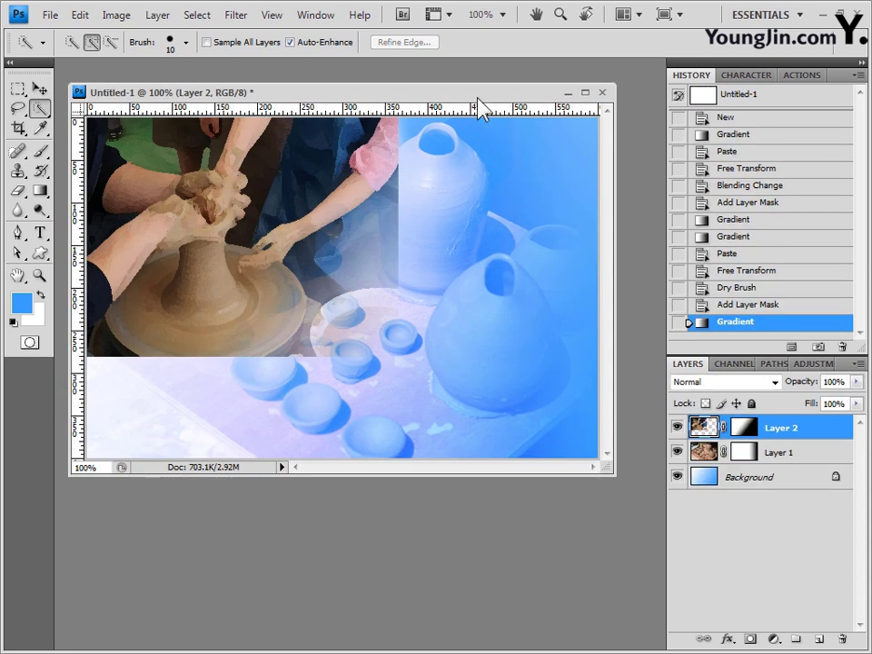
# - Paste the cup and plate into Untitled-1, scale them to 74.7% and place them in the lower-left part of the canvas
pyautogui.hotkey('ctrl', 'v')
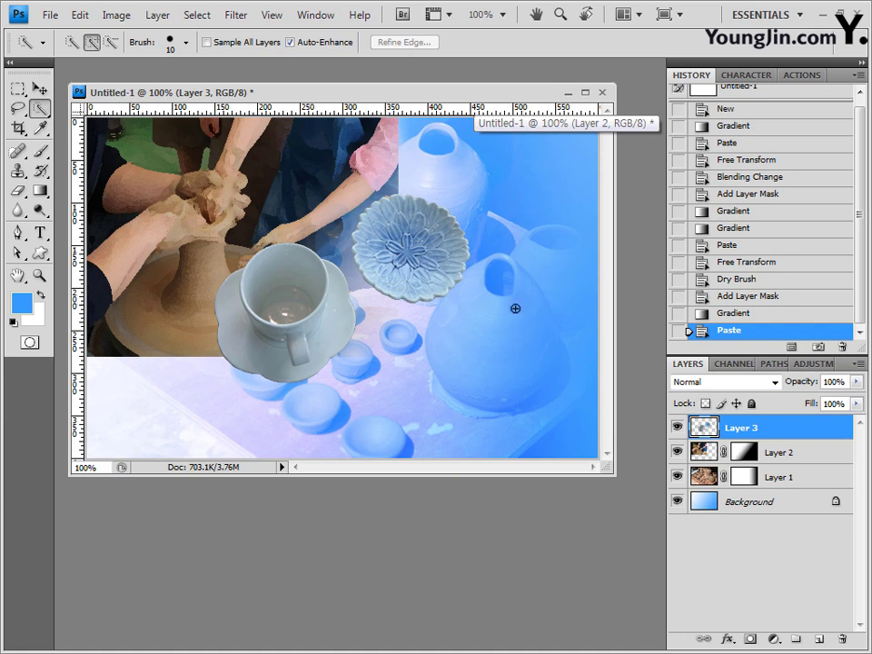
pyautogui.hotkey('ctrl', 't')
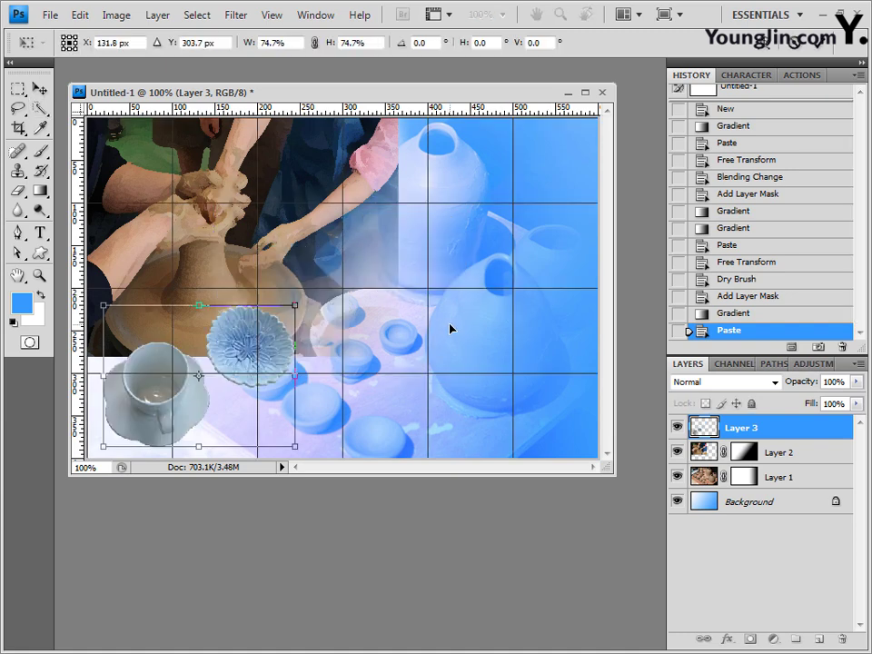
pyautogui.press('Return')
pyautogui.press('w')
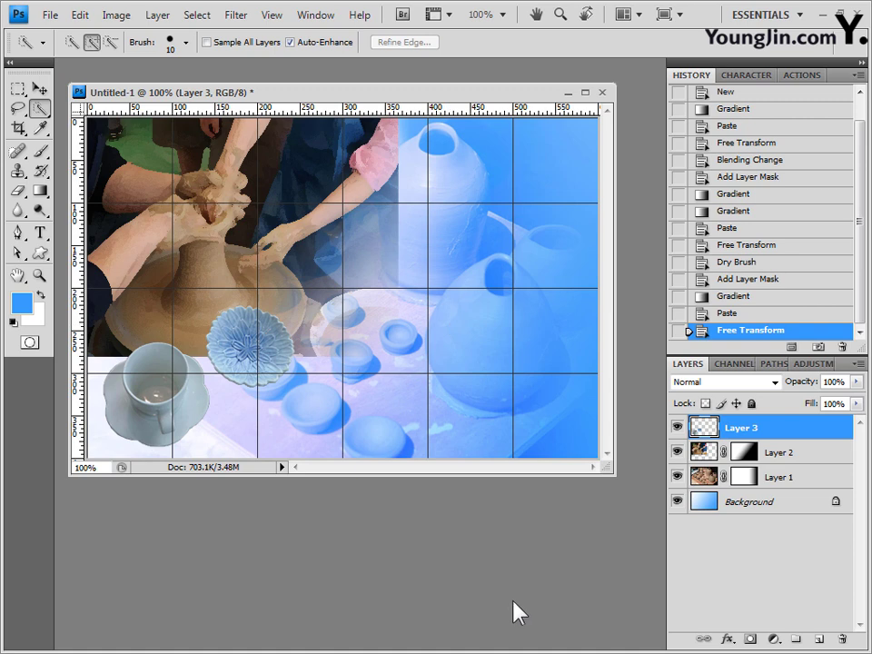
# - Give Layer 3 an Inner Glow and a 2 px outside Stroke in color cccc66
pyautogui.click(727, 639)
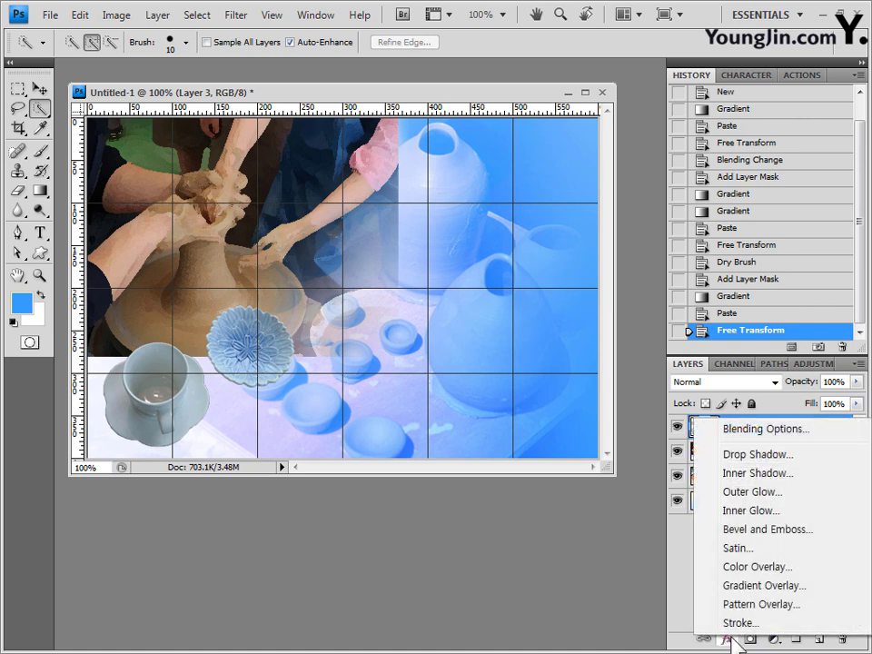
pyautogui.click(771, 510)
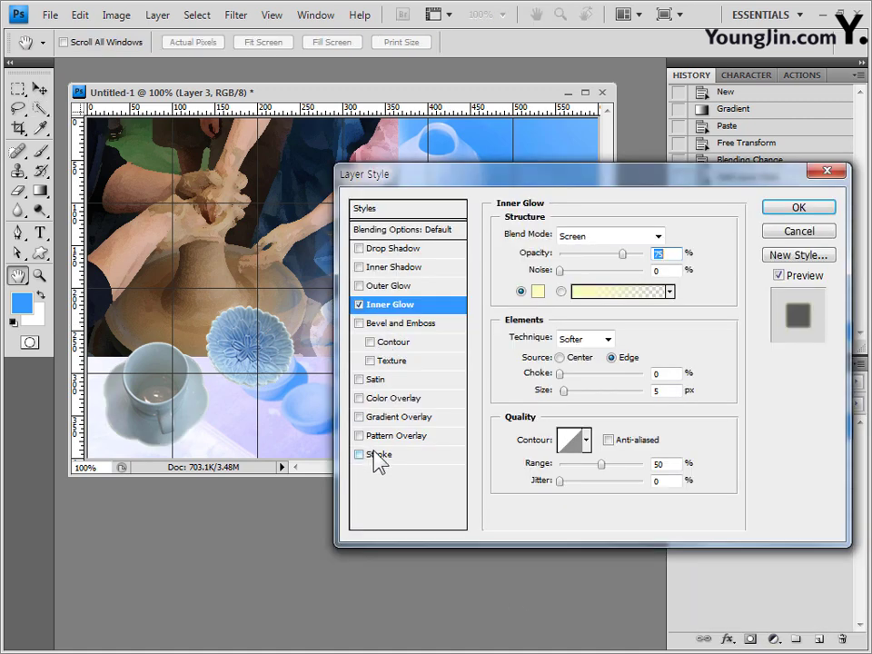
pyautogui.click(376, 455)
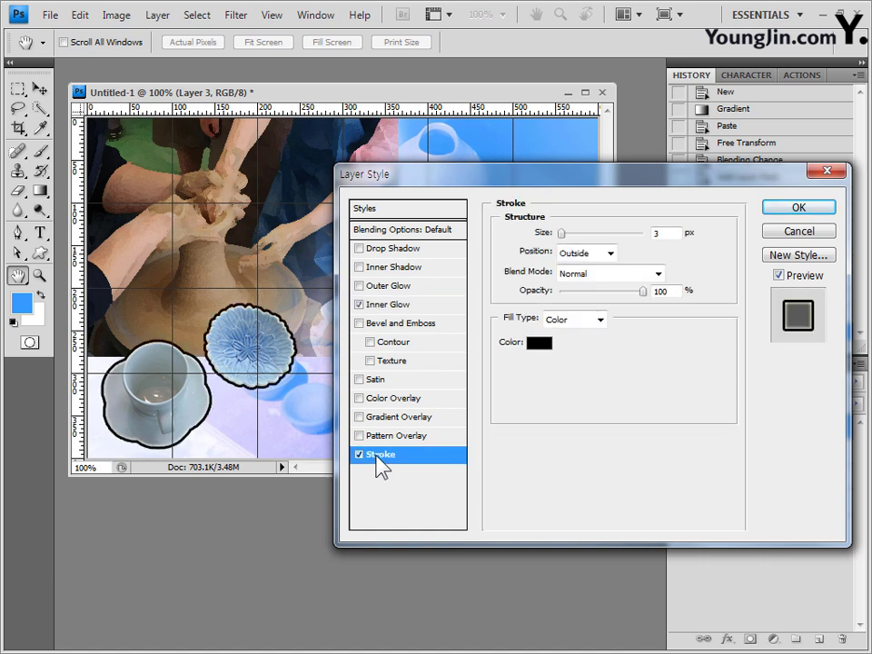
pyautogui.click(666, 234)
pyautogui.click(539, 343)
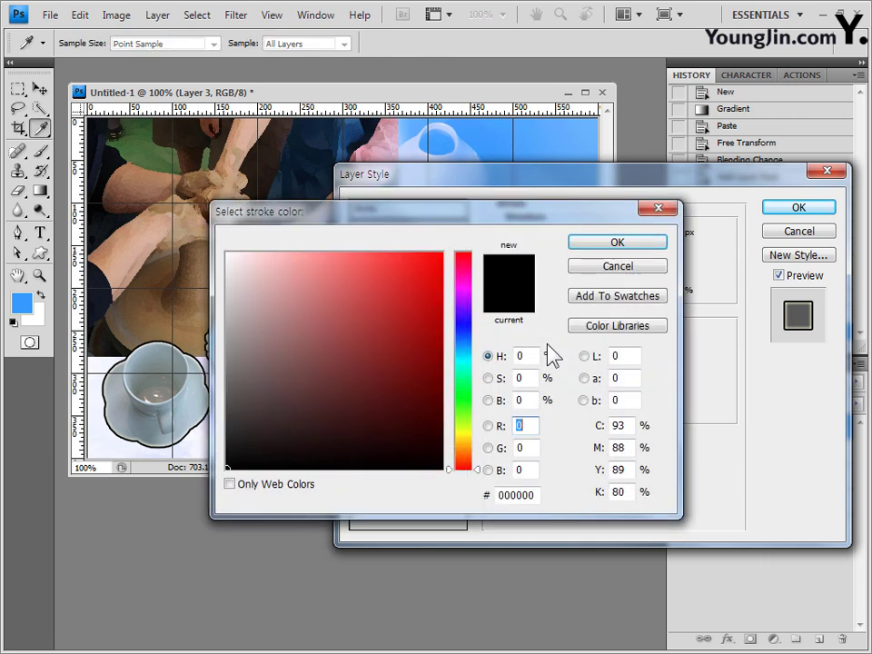
pyautogui.doubleClick(531, 495)
pyautogui.write('cccc66')
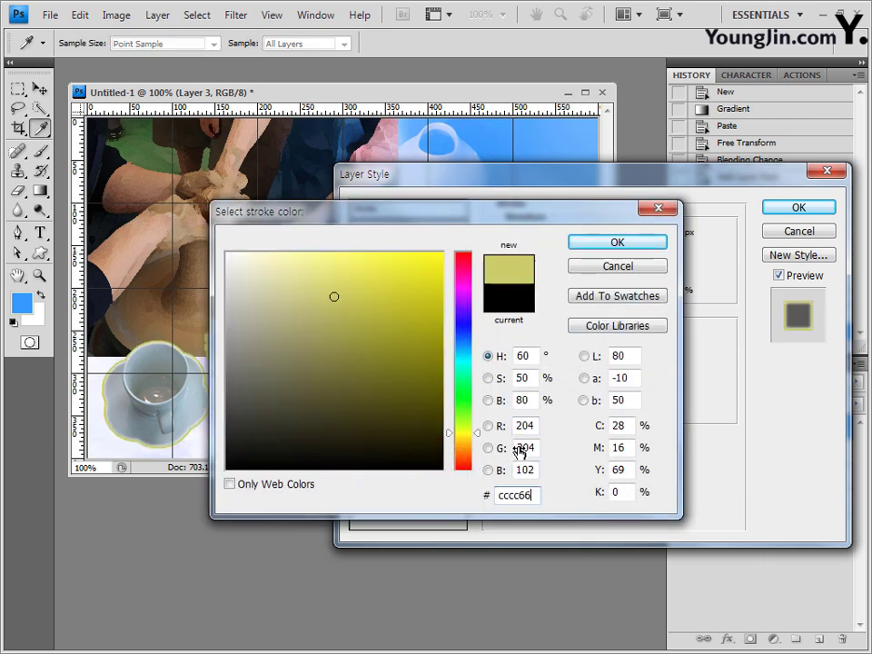
pyautogui.click(635, 243)
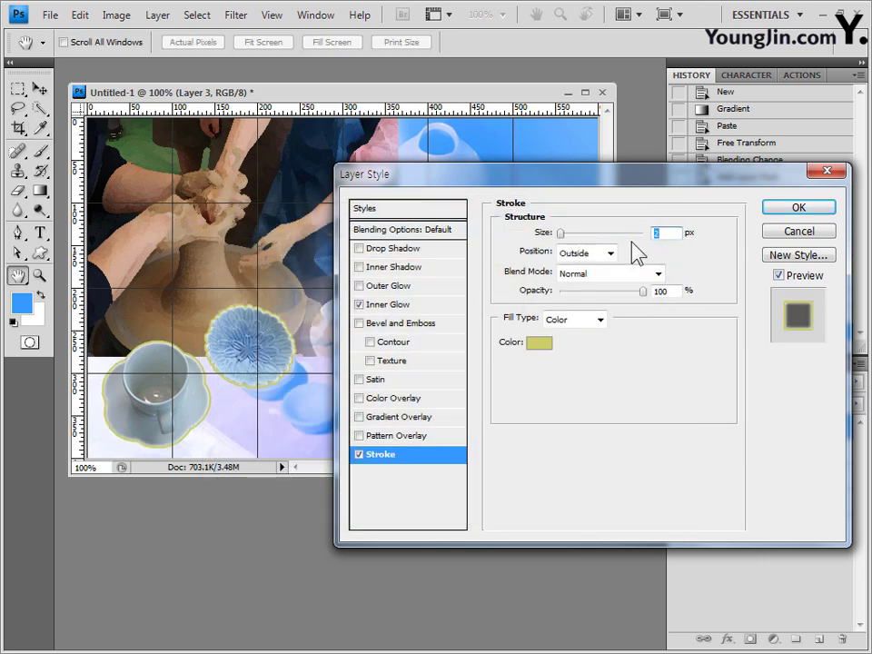
pyautogui.click(798, 209)
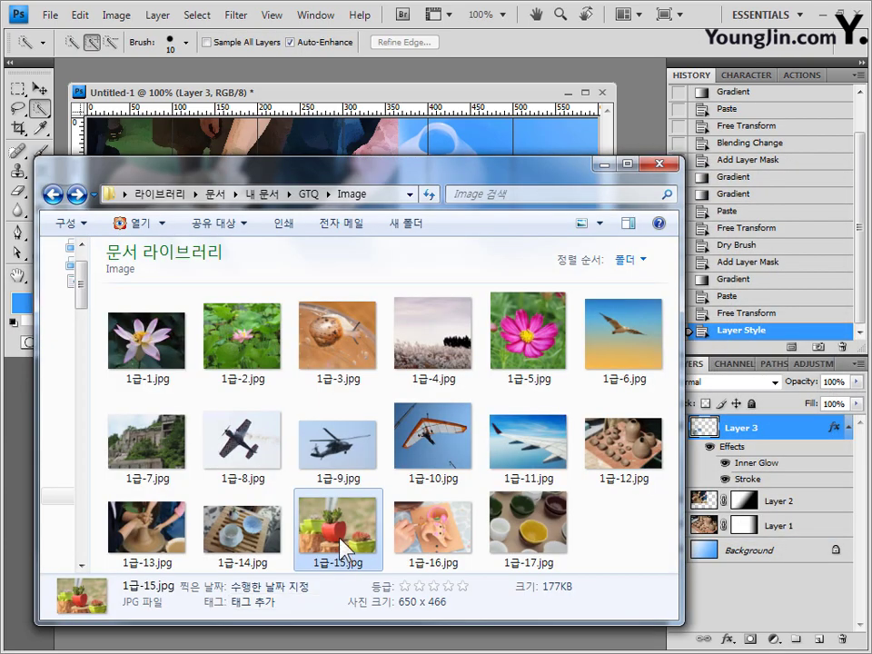
# - Open 1급-15.jpg in a floating window, hide the grid, and select the red heart pot with its succulent using a 6 px Quick Selection brush
pyautogui.moveTo(337, 522); pyautogui.dragTo(458, 73)
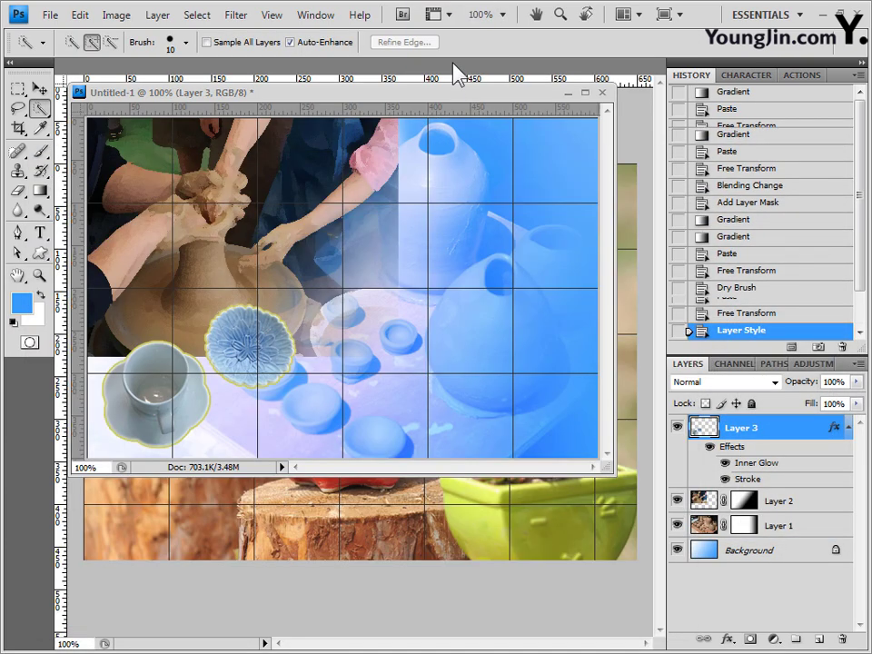
pyautogui.hotkey('ctrl', "'")
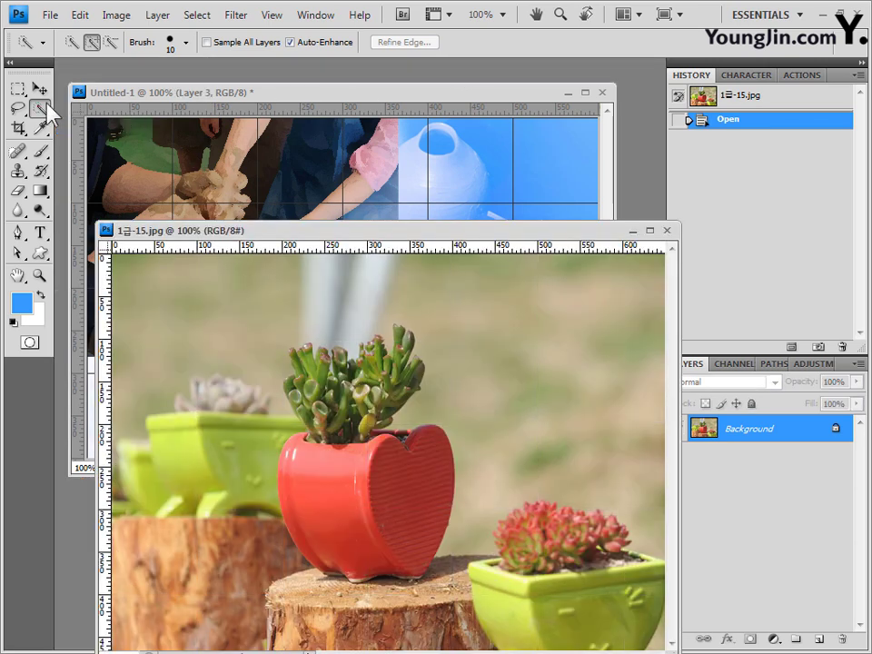
pyautogui.click(94, 42)
pyautogui.click(186, 42)
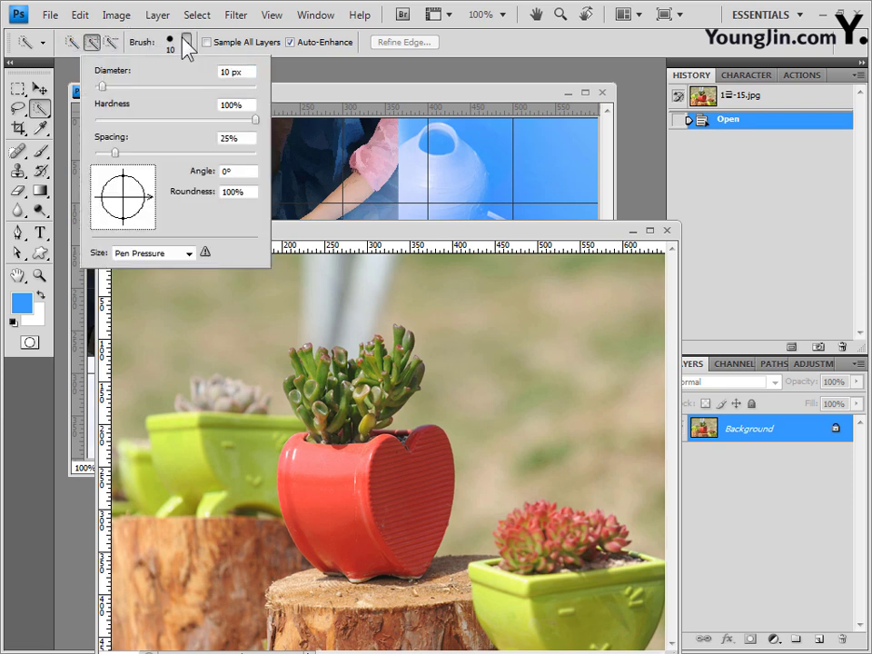
pyautogui.write('6')
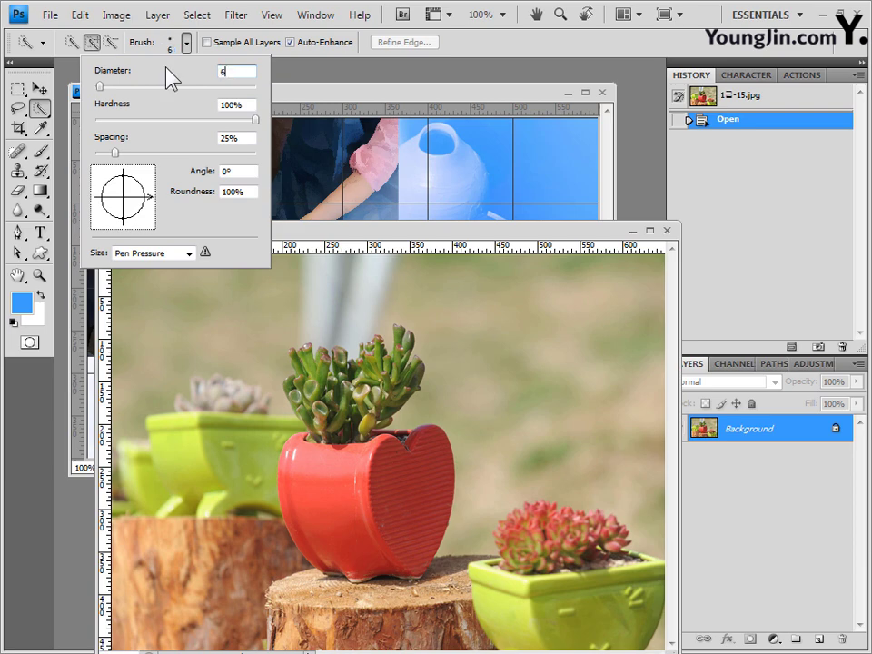
pyautogui.moveTo(389, 160); pyautogui.dragTo(382, 186)
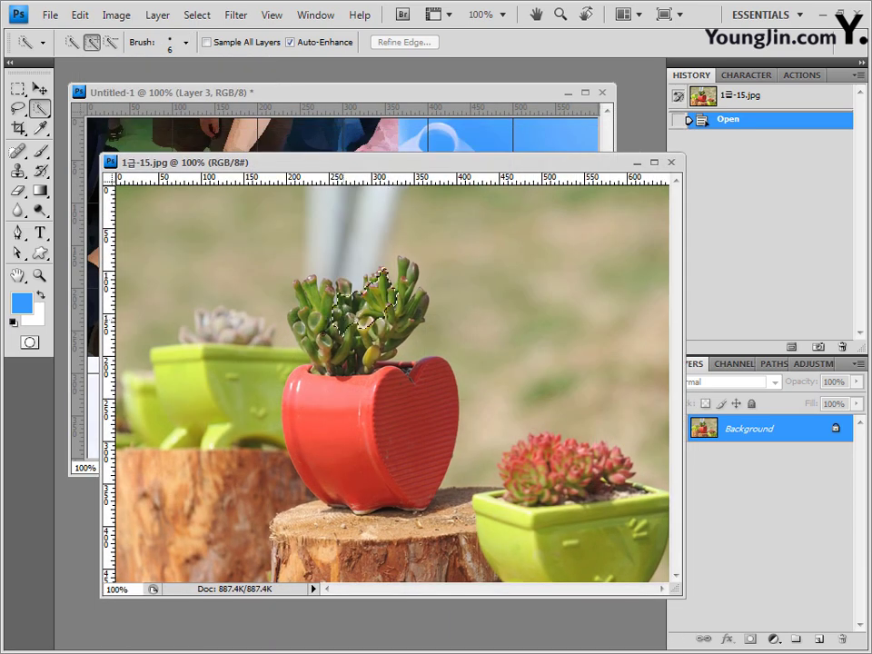
pyautogui.moveTo(383, 296); pyautogui.dragTo(359, 453)
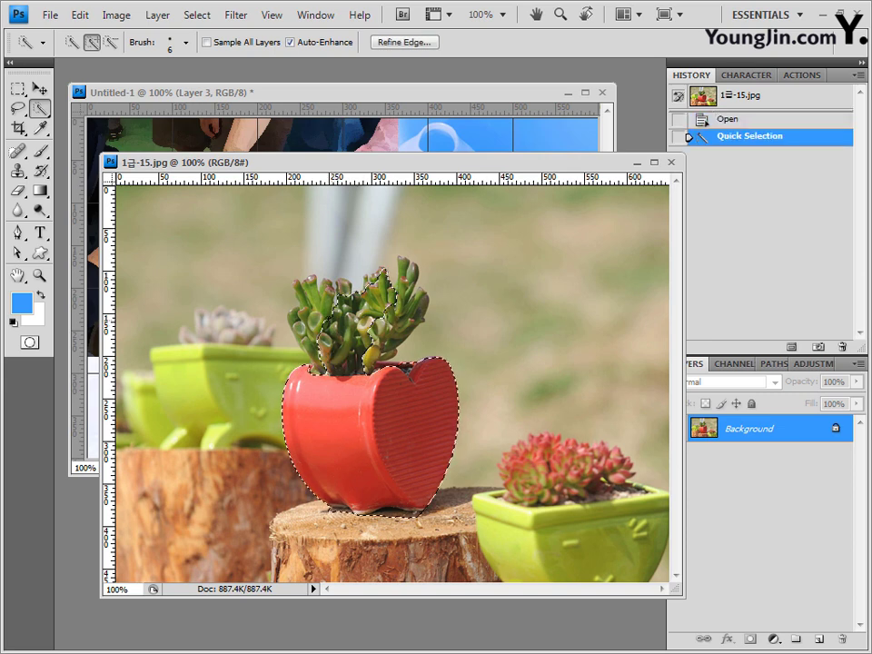
pyautogui.moveTo(258, 269)
pyautogui.mouseDown()
pyautogui.moveTo(308, 290)
pyautogui.moveTo(233, 354)
pyautogui.mouseUp()
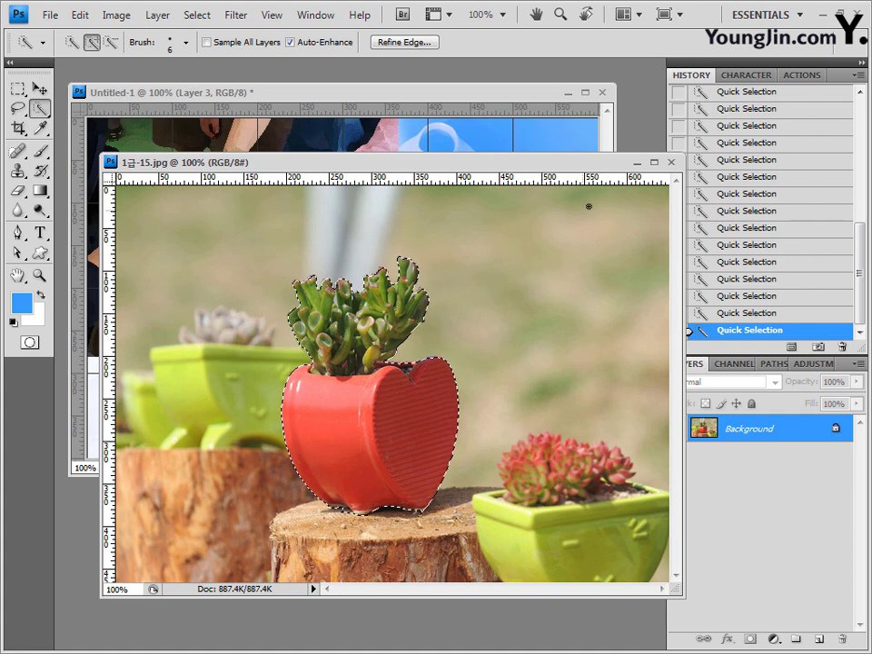
# - Close 1급-15.jpg, paste the heart pot into Untitled-1, flip it horizontally, scale it to 56.6% and place it in the canvas's lower-right corner
pyautogui.click(671, 162)
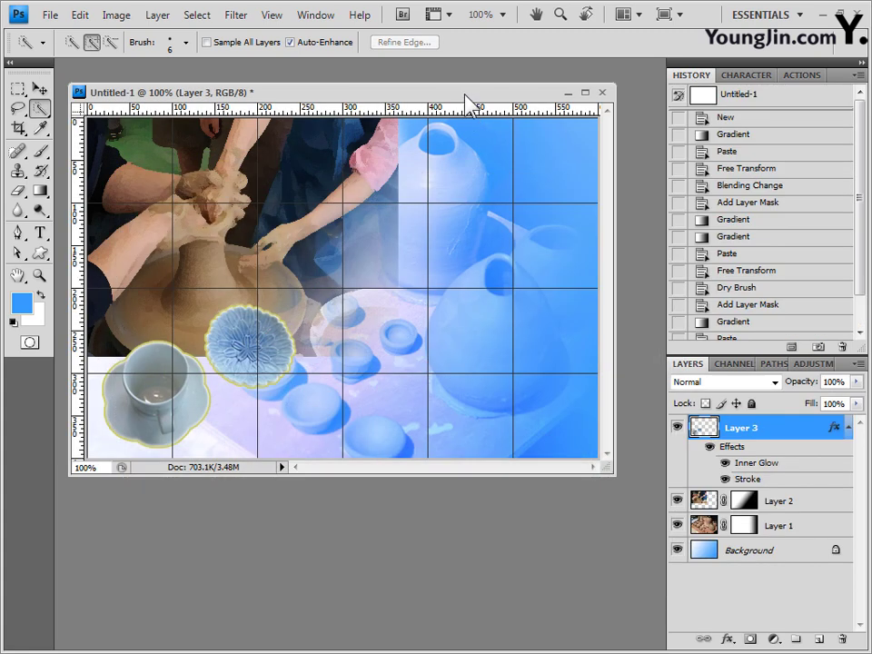
pyautogui.hotkey('ctrl', 'v')
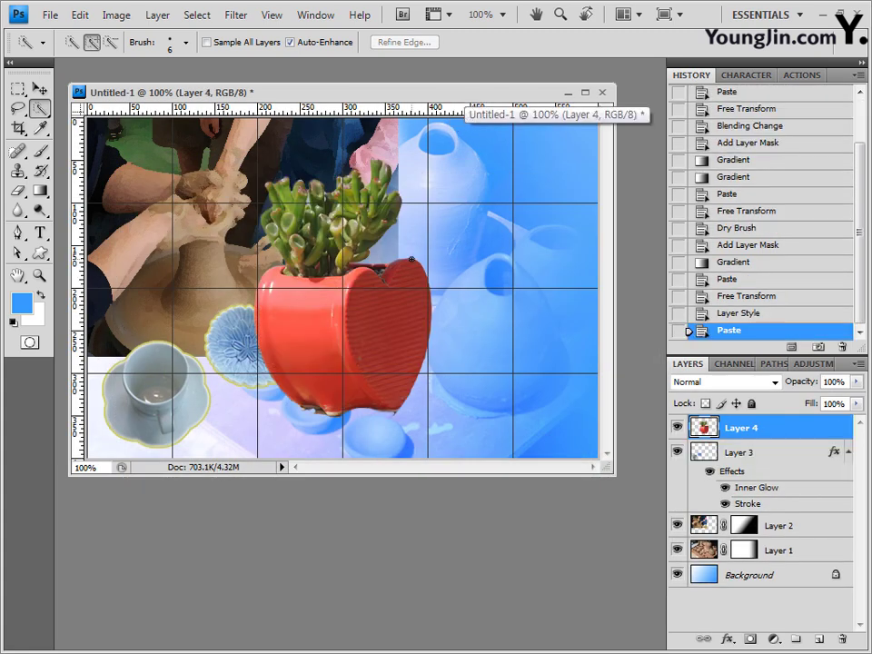
pyautogui.hotkey('ctrl', 't')
pyautogui.rightClick(341, 248)
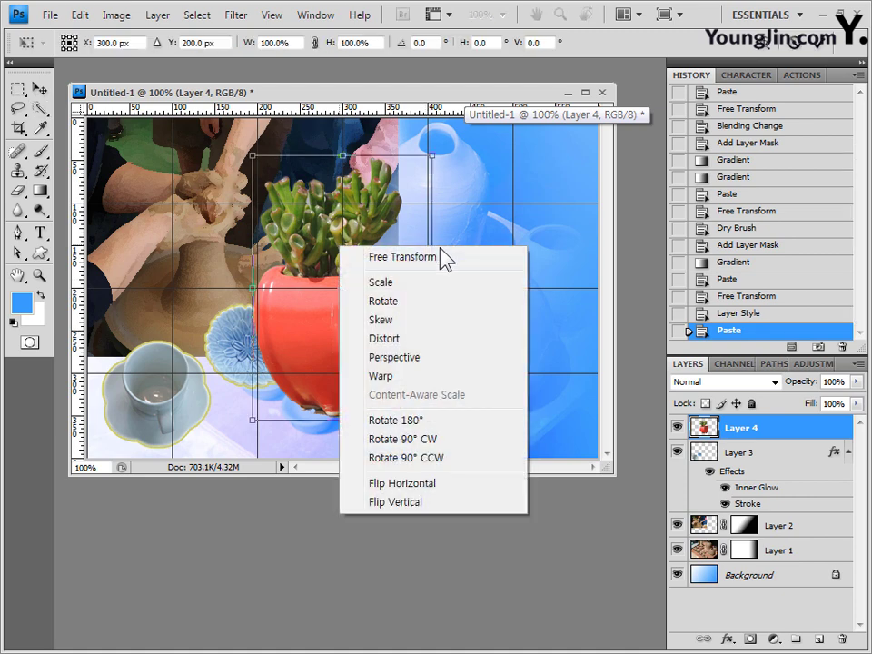
pyautogui.click(428, 487)
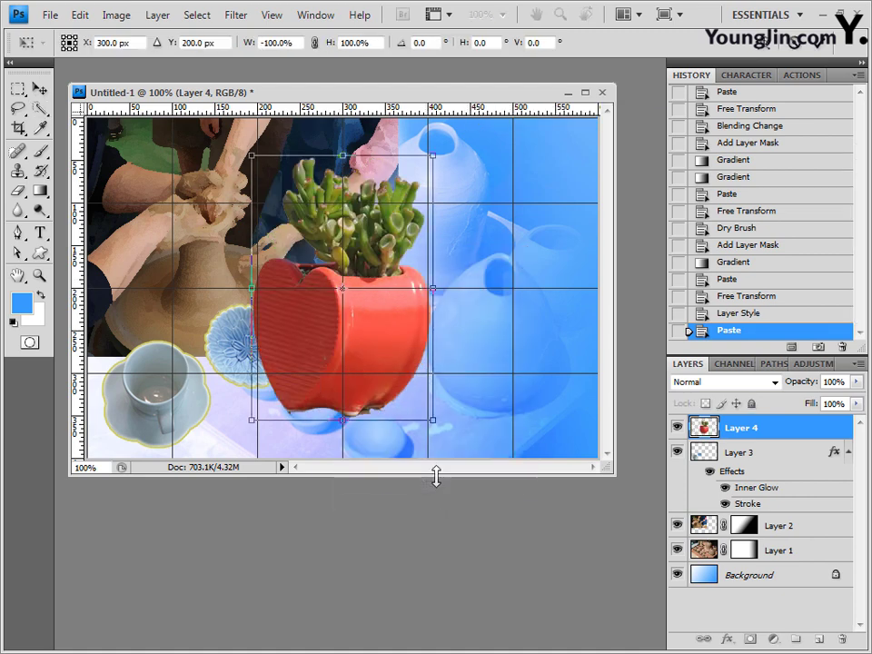
pyautogui.moveTo(370, 333); pyautogui.dragTo(505, 365)
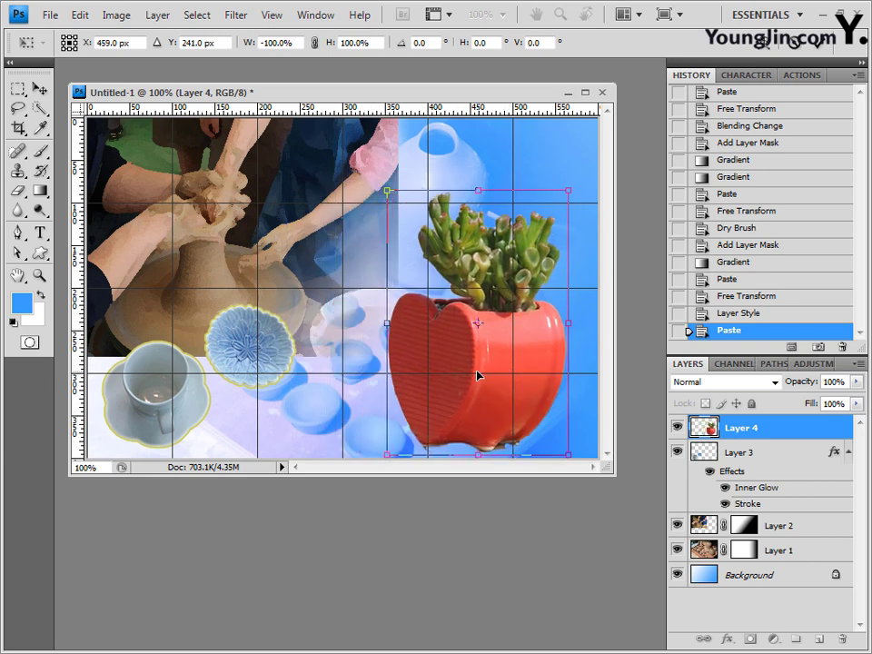
pyautogui.moveTo(387, 190); pyautogui.dragTo(487, 315)
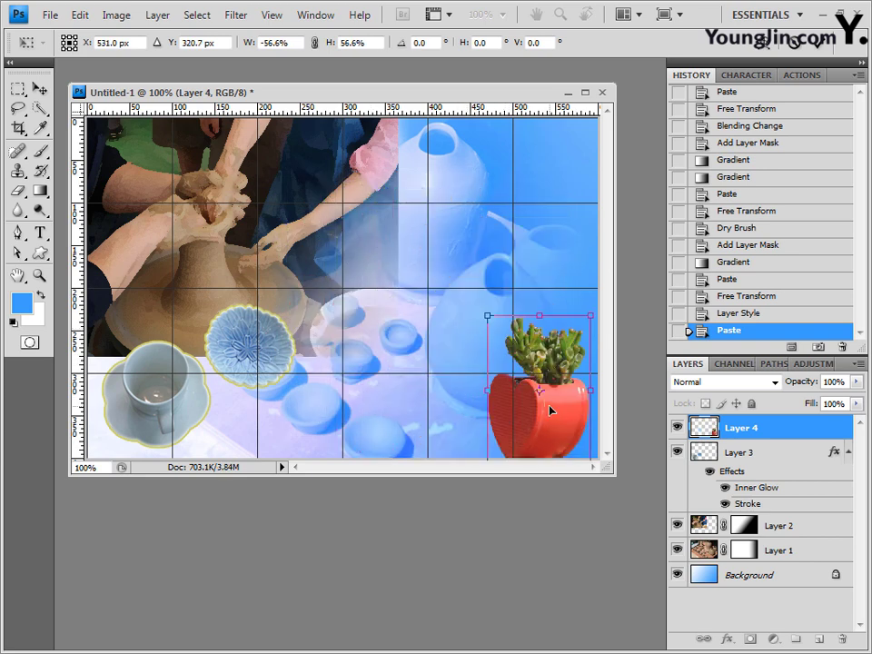
pyautogui.press('Return')
# - Apply the Crosshatch filter to the heart pot on Layer 4 with Stroke Length 9, Sharpness 6 and Strength 1
pyautogui.press('w')
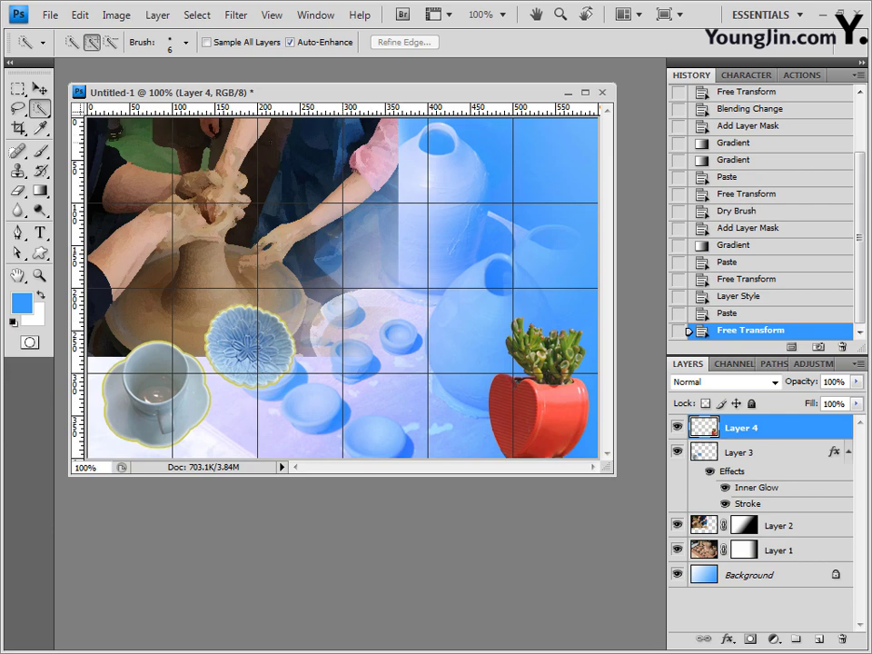
pyautogui.click(245, 15)
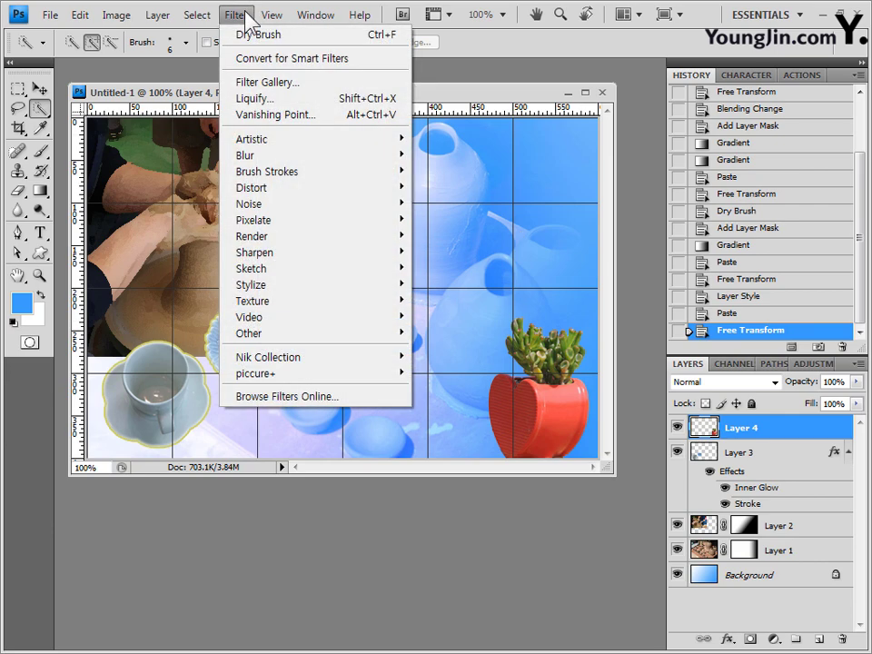
pyautogui.moveTo(334, 146)
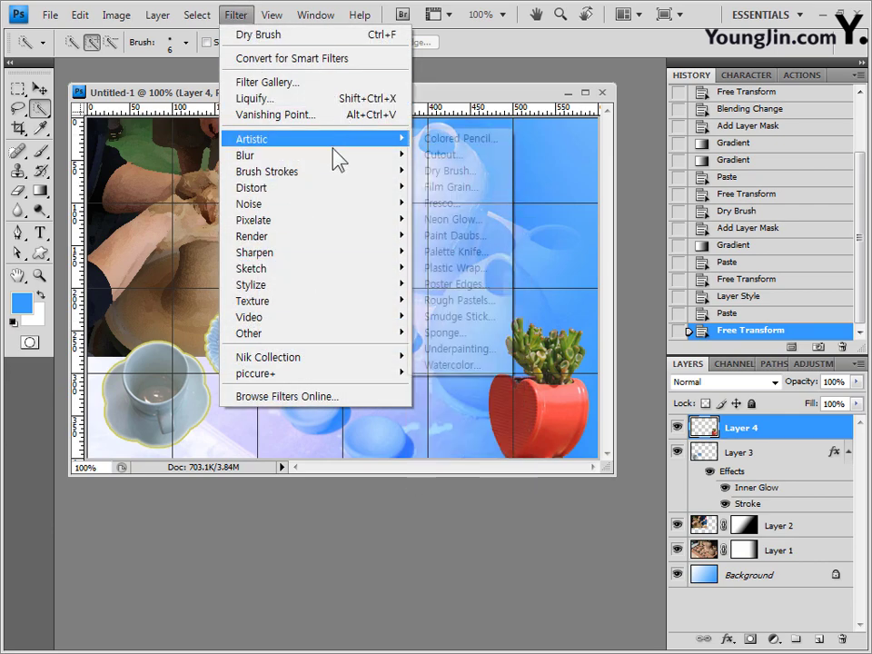
pyautogui.moveTo(400, 173)
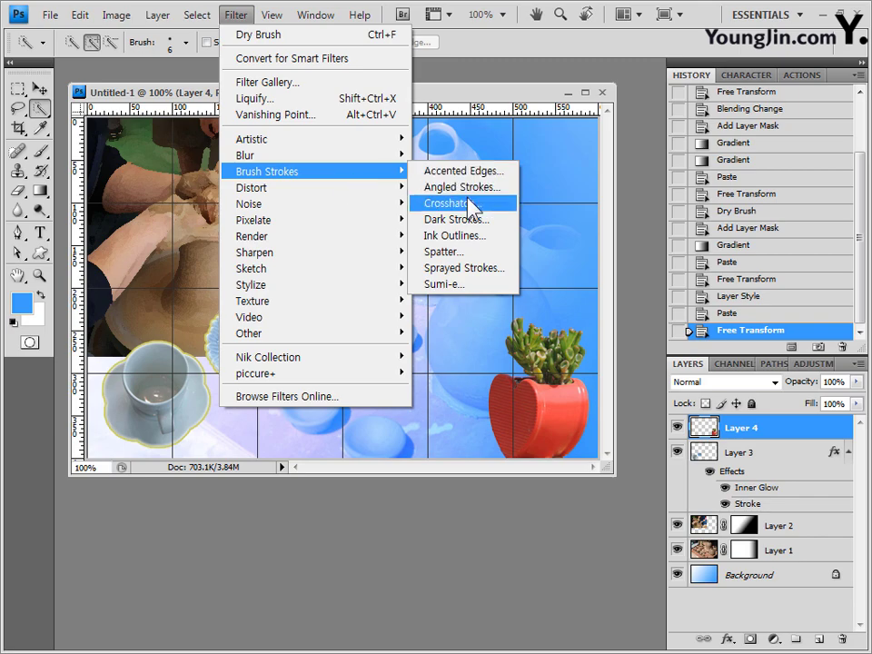
pyautogui.click(471, 206)
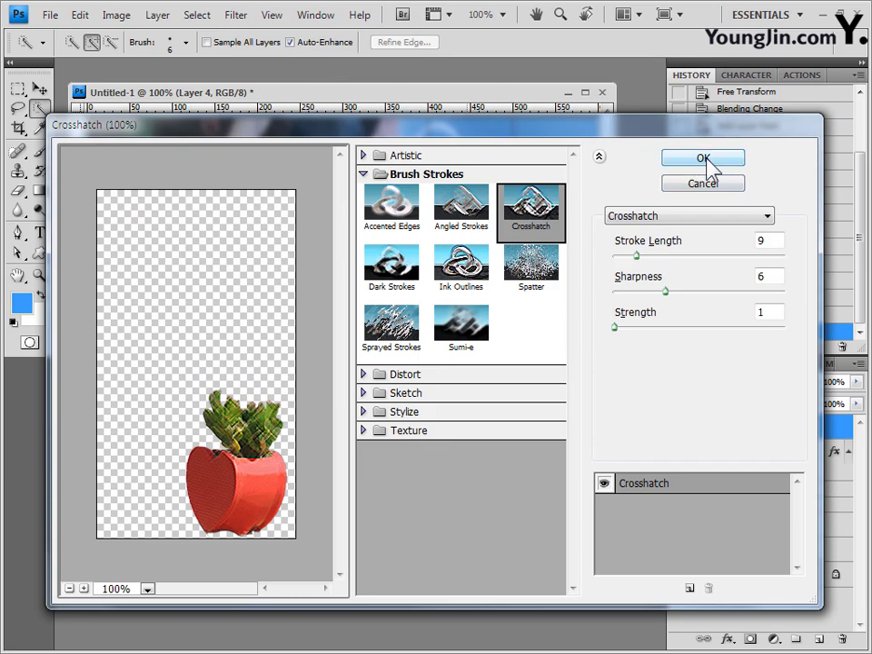
pyautogui.click(704, 160)
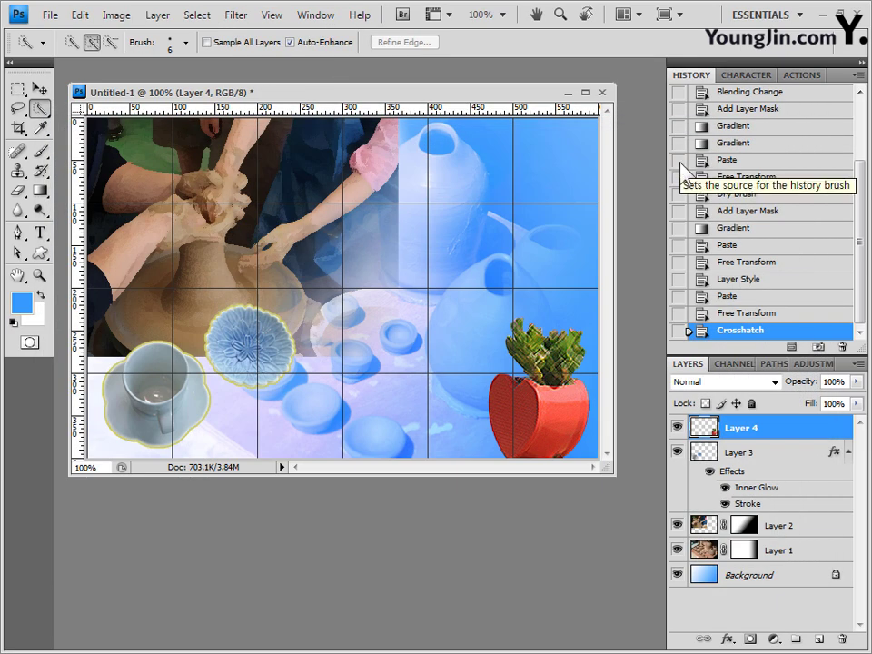
# - Give Layer 4 a Drop Shadow with Use Global Light turned off
pyautogui.click(728, 639)
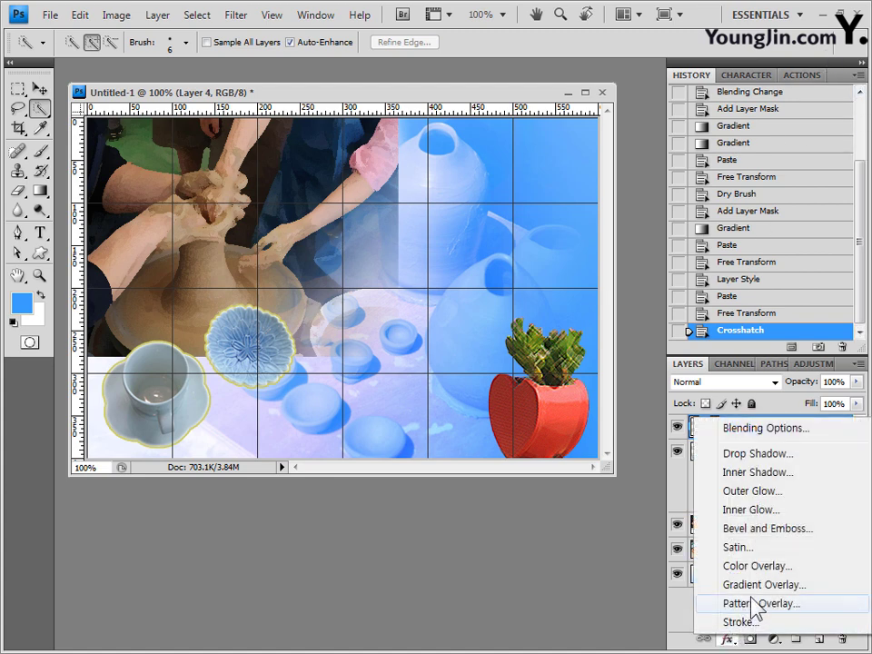
pyautogui.click(772, 458)
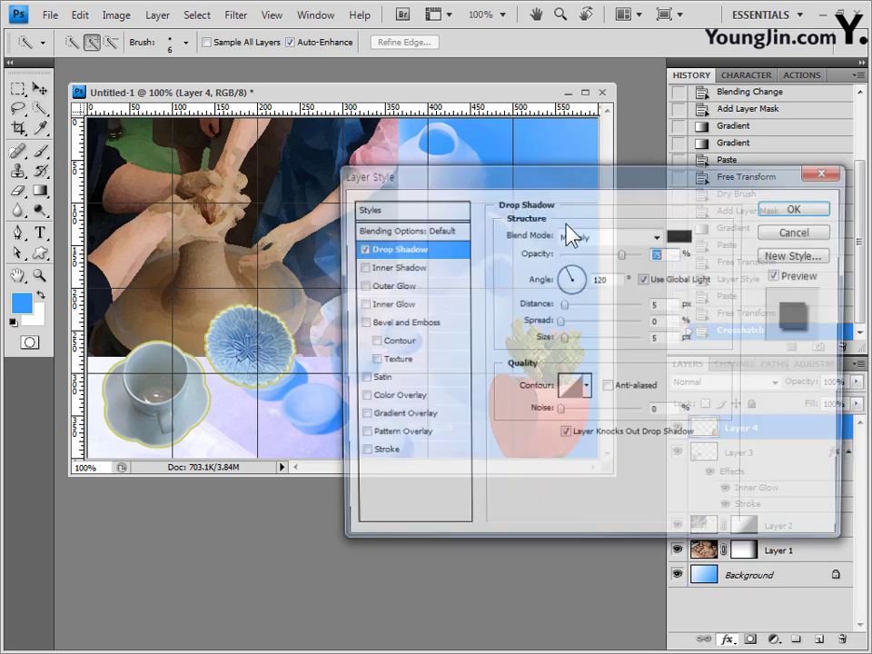
pyautogui.click(645, 279)
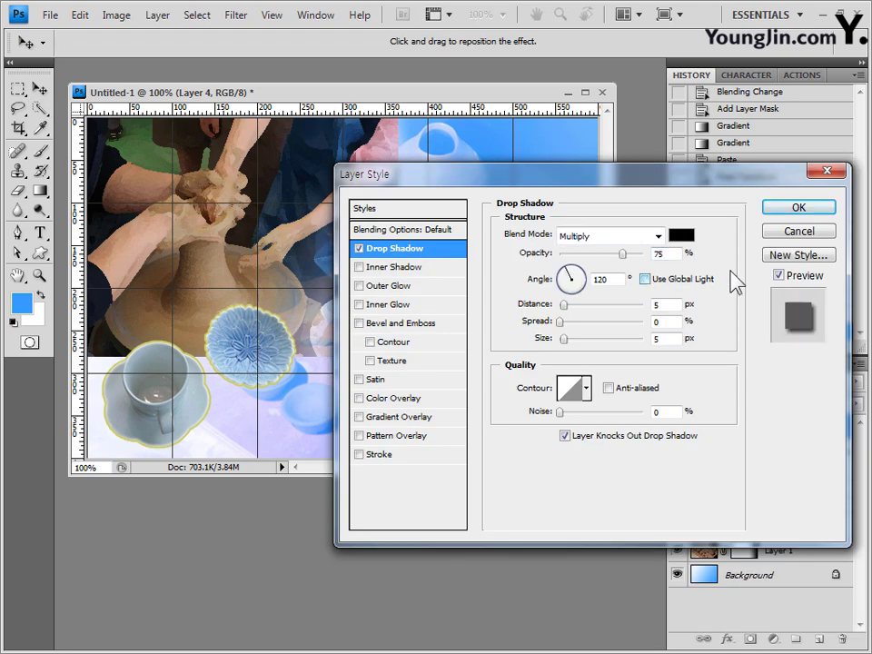
pyautogui.click(792, 212)
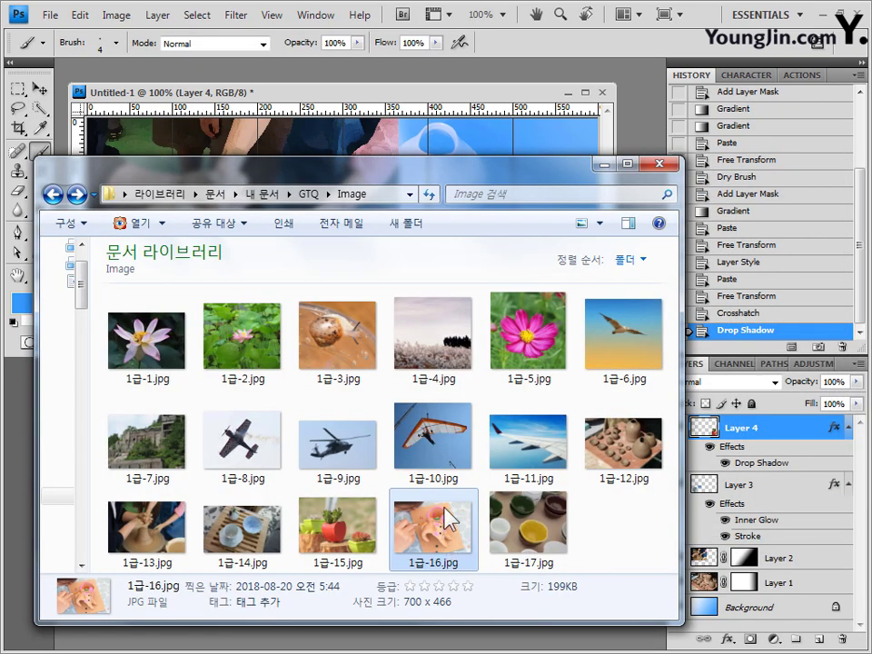
# - Open 1급-16.jpg in a floating window, hide the grid, and copy the clay cat pot selected with a 6 px Quick Selection brush
pyautogui.moveTo(445, 514); pyautogui.dragTo(463, 70)
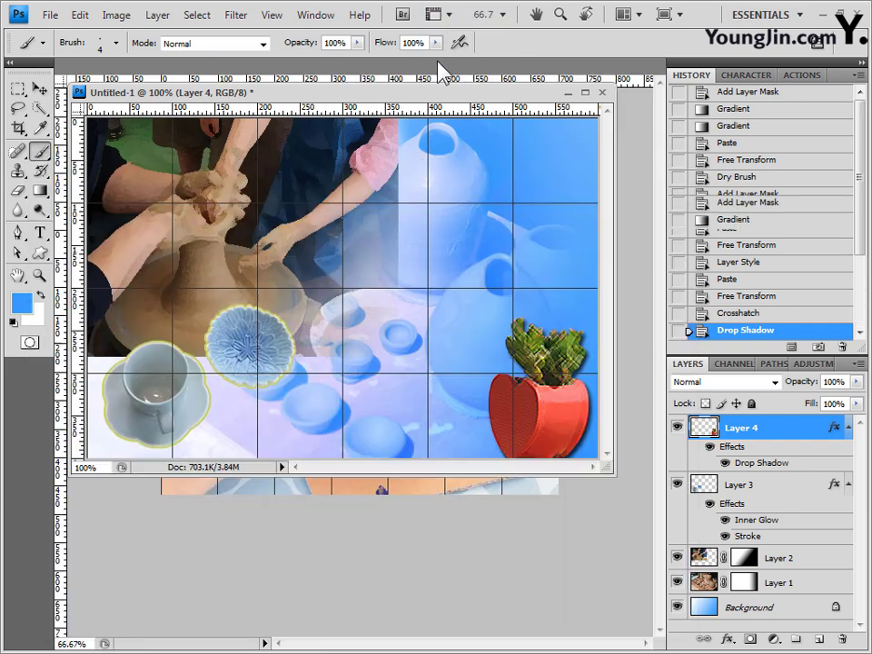
pyautogui.moveTo(185, 60); pyautogui.dragTo(277, 246)
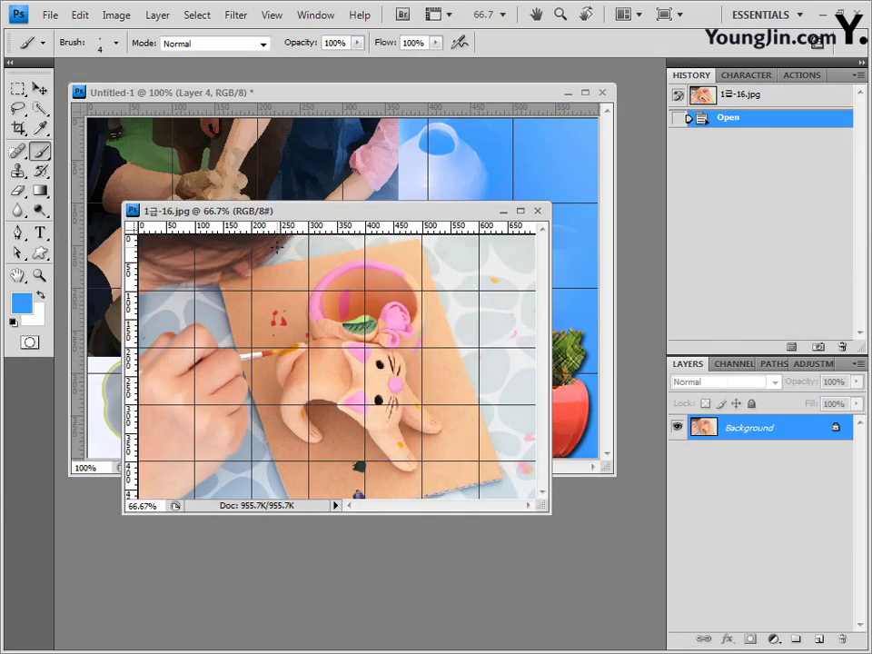
pyautogui.click(42, 109)
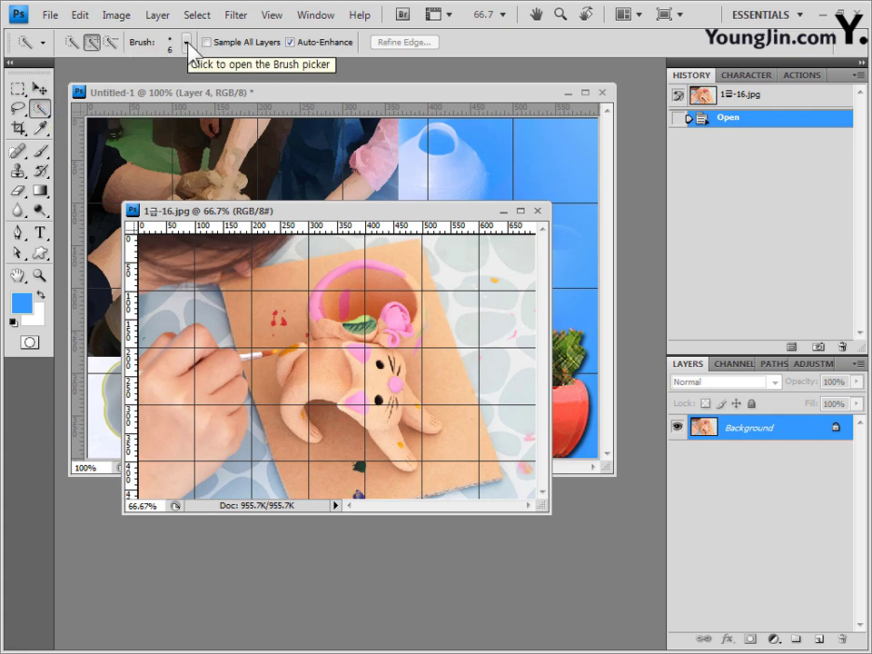
pyautogui.click(92, 43)
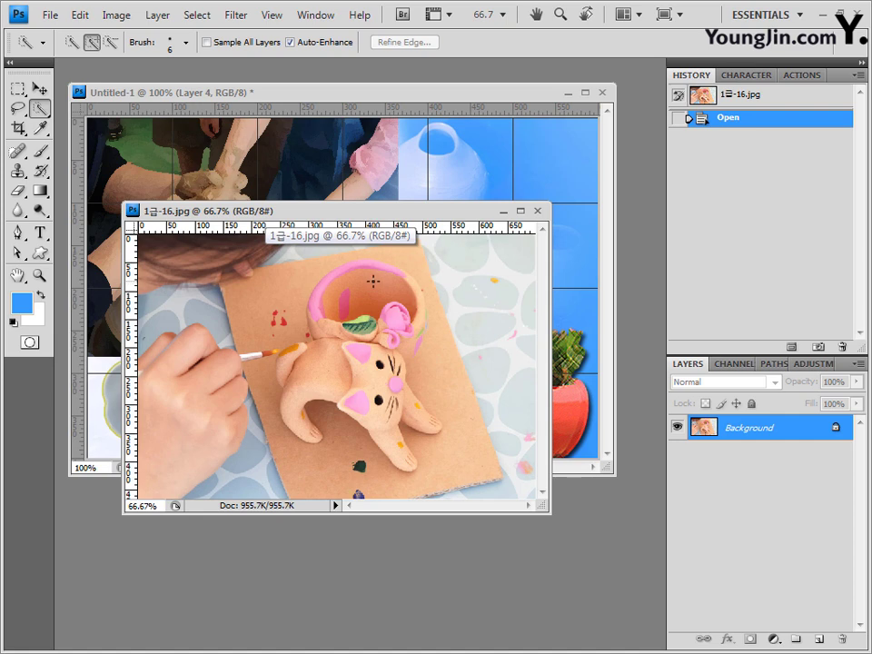
pyautogui.moveTo(372, 282)
pyautogui.mouseDown()
pyautogui.moveTo(336, 362)
pyautogui.moveTo(296, 363)
pyautogui.moveTo(300, 382)
pyautogui.mouseUp()
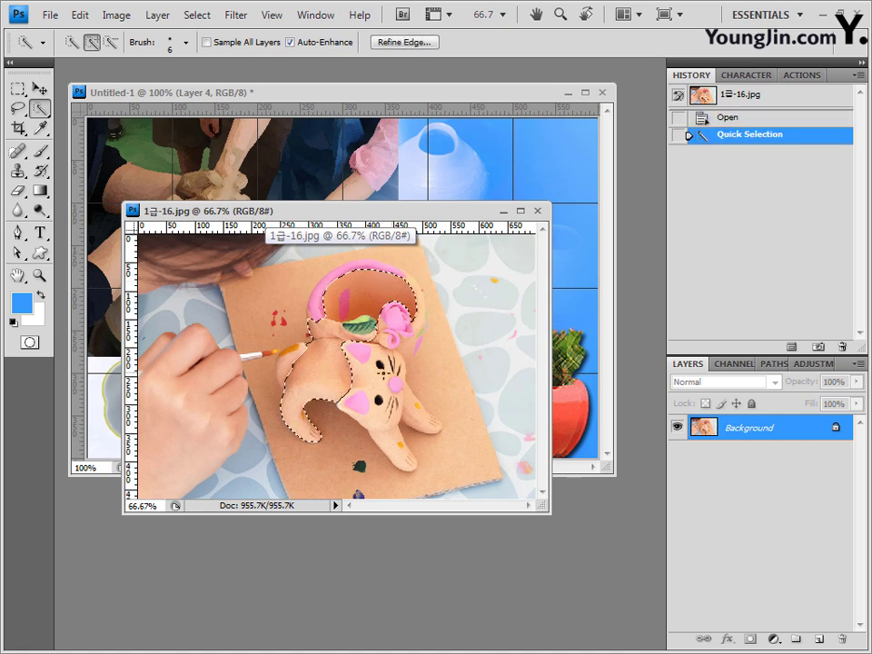
pyautogui.moveTo(282, 279); pyautogui.dragTo(273, 268)
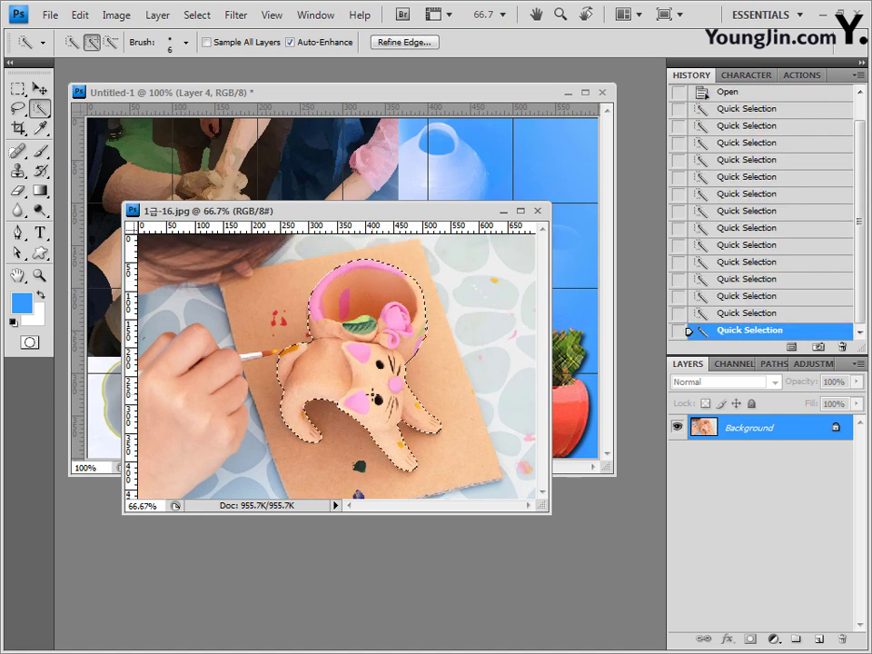
pyautogui.moveTo(227, 317)
pyautogui.mouseDown()
pyautogui.moveTo(309, 300)
pyautogui.moveTo(273, 327)
pyautogui.mouseUp()
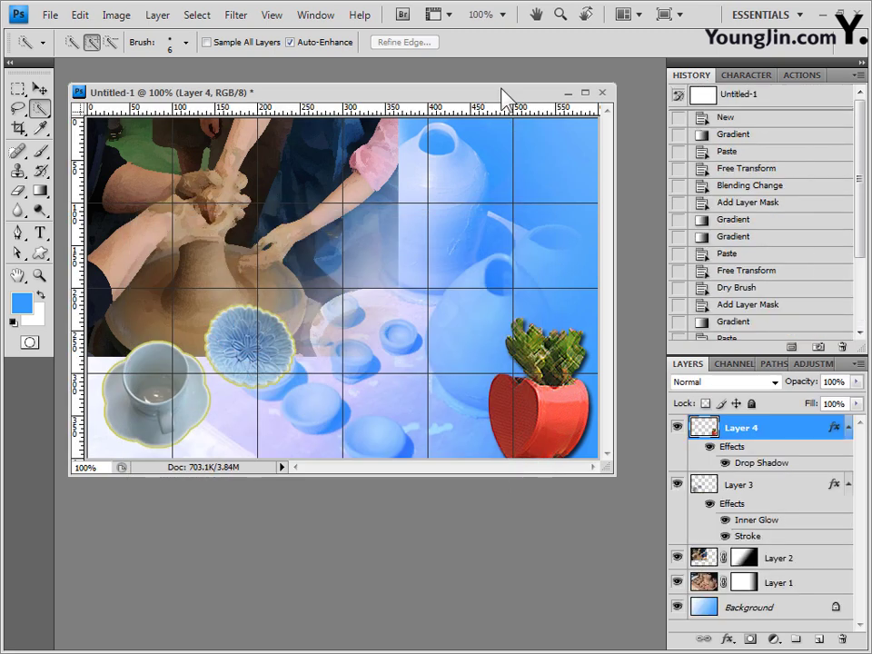
# - Paste the cat pot into Untitled-1, flip it horizontally, scale it to 46%, rotate it slightly and place it beside the heart pot
pyautogui.hotkey('ctrl', 'v')
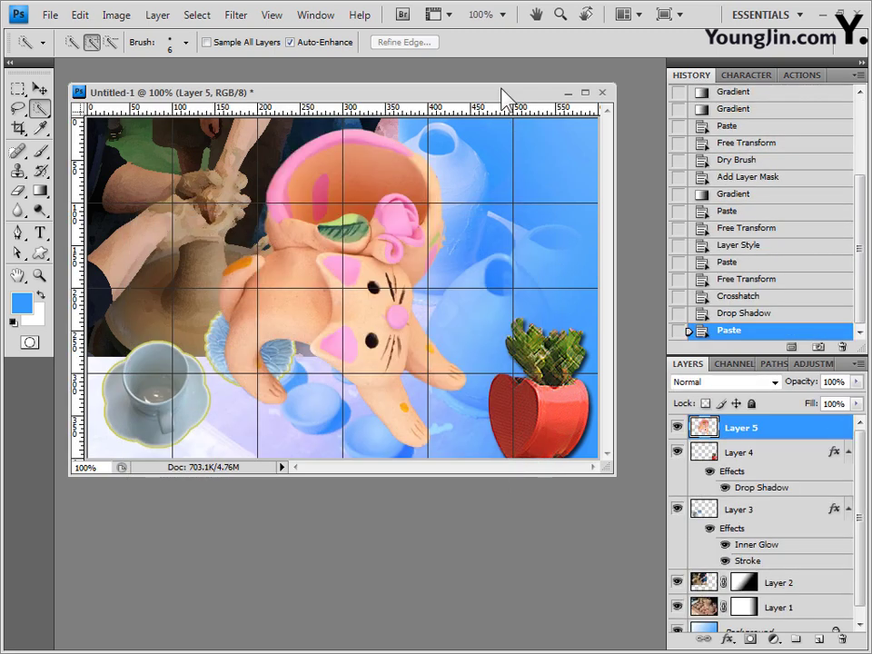
pyautogui.hotkey('ctrl', 't')
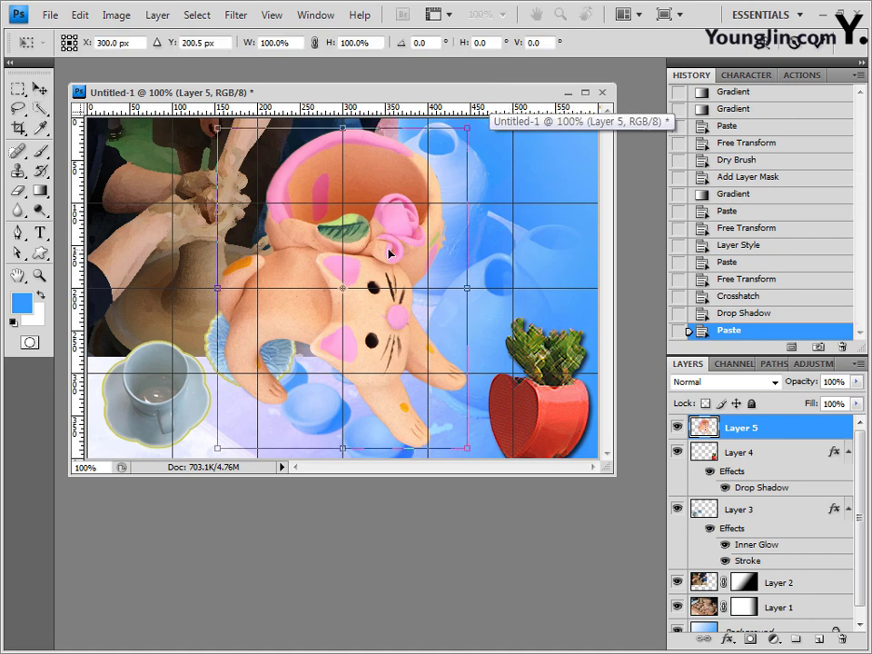
pyautogui.rightClick(505, 259)
pyautogui.click(445, 490)
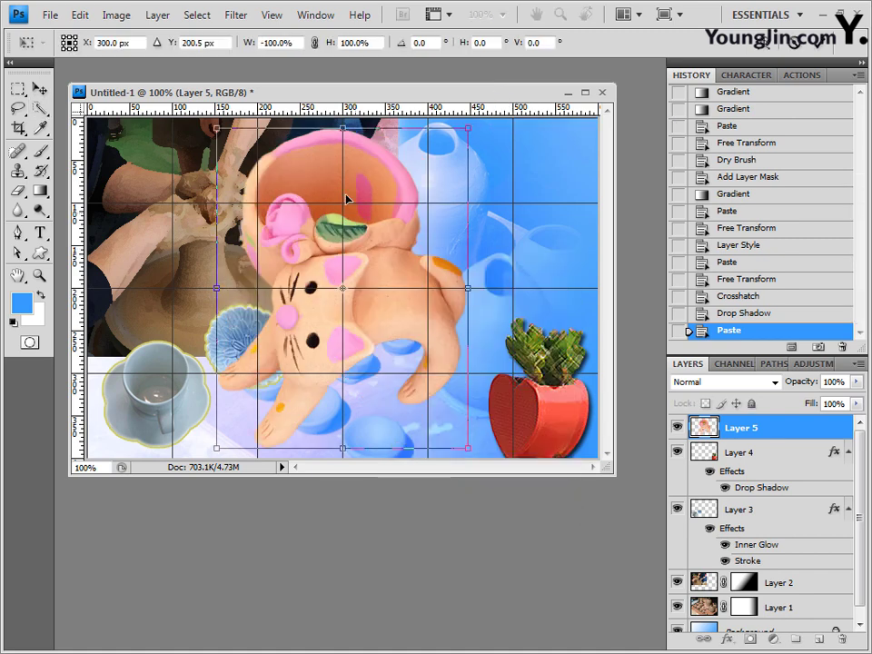
pyautogui.moveTo(218, 131); pyautogui.dragTo(486, 381)
pyautogui.press('Return')
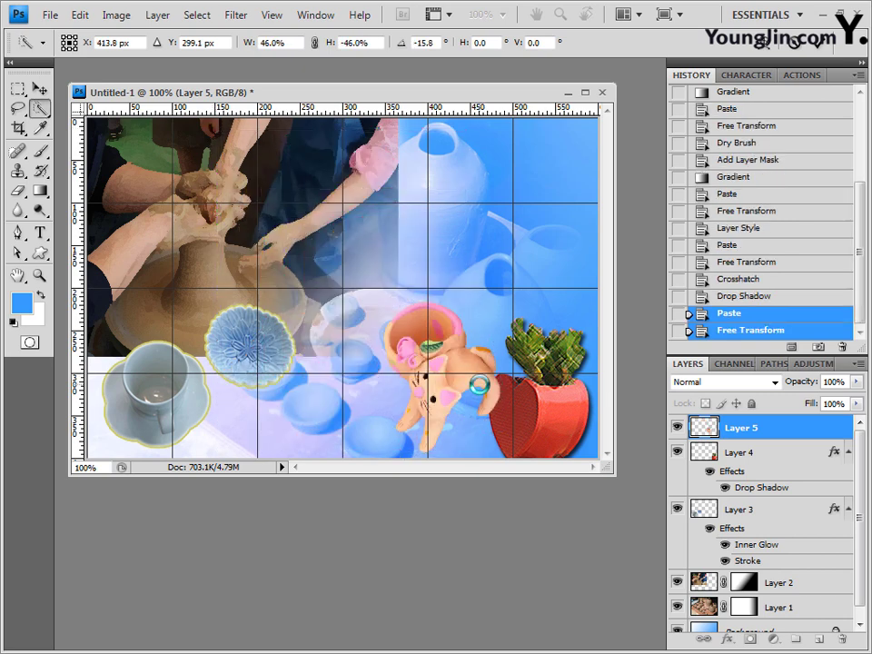
# - Select the cat pot's pink parts and recolor them green with a Hue/Saturation adjustment layer at Hue +149, Saturation +15, Lightness -30
pyautogui.press('w')
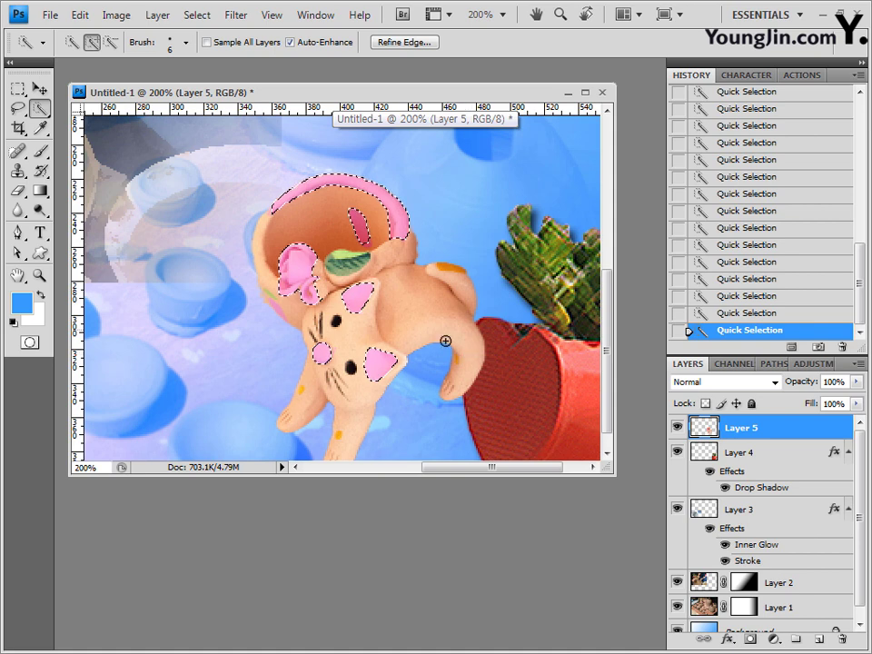
pyautogui.hotkey('ctrl', '0')
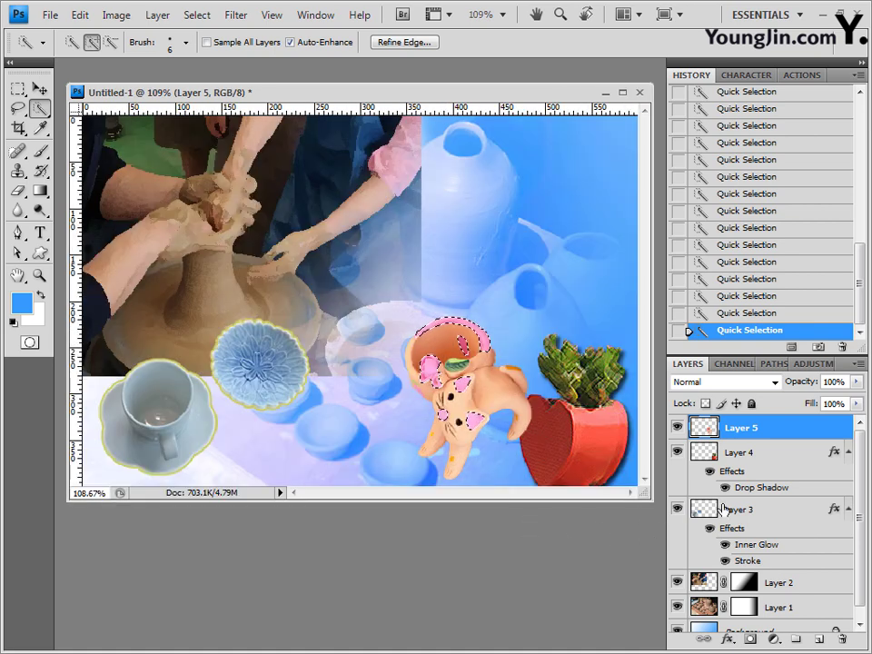
pyautogui.click(772, 639)
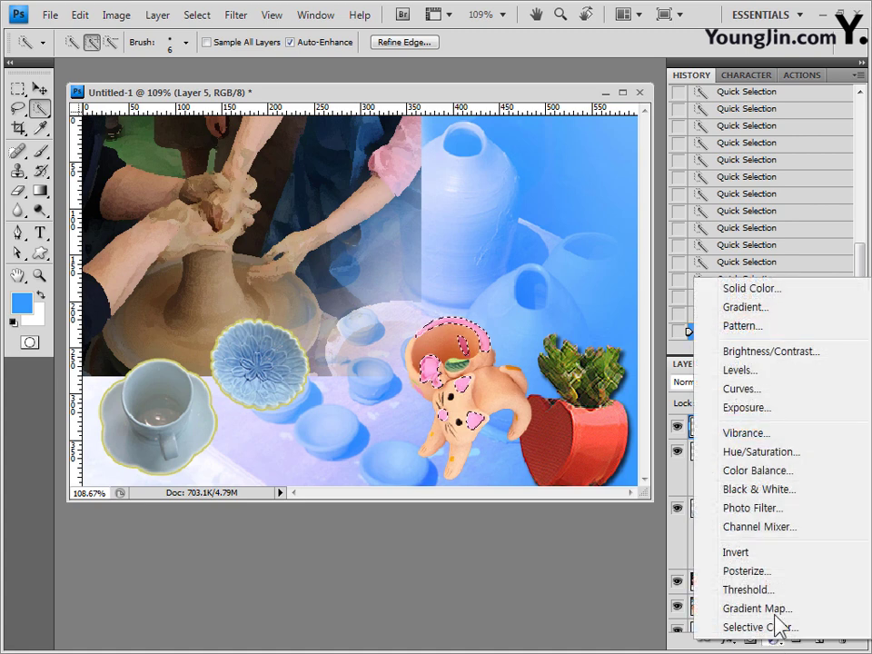
pyautogui.click(786, 463)
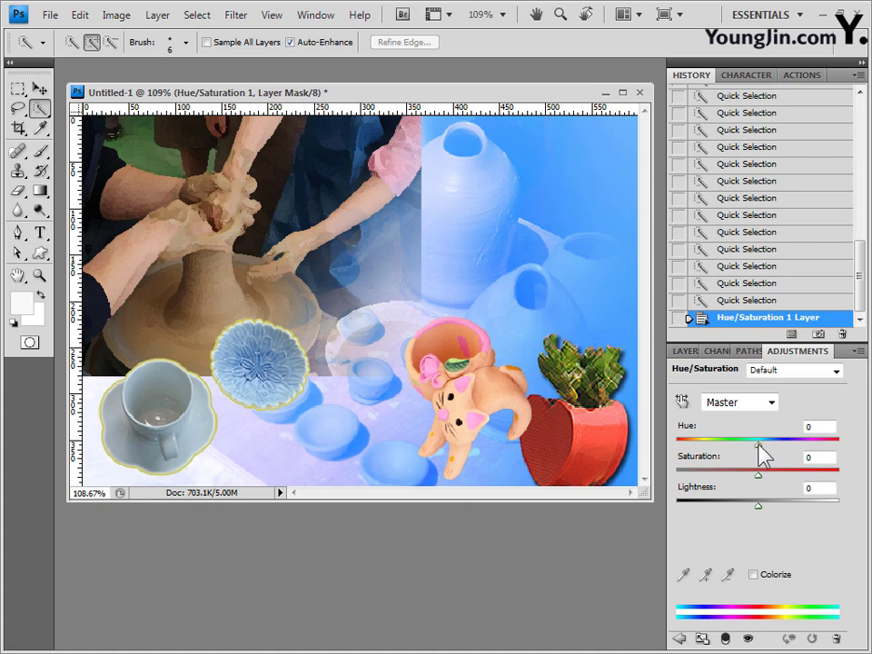
pyautogui.moveTo(759, 443); pyautogui.dragTo(828, 442)
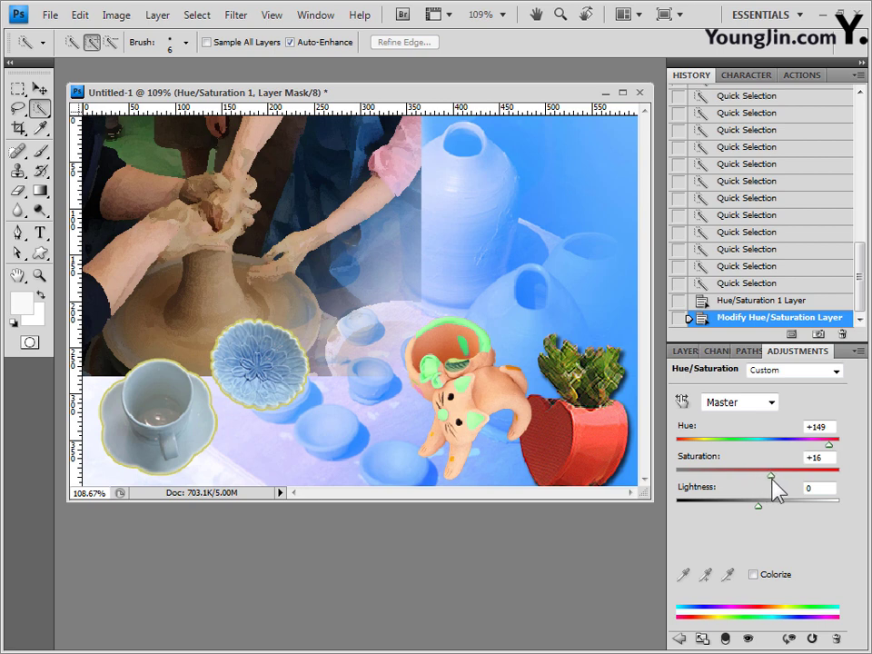
pyautogui.moveTo(772, 477); pyautogui.dragTo(732, 501)
pyautogui.click(757, 506)
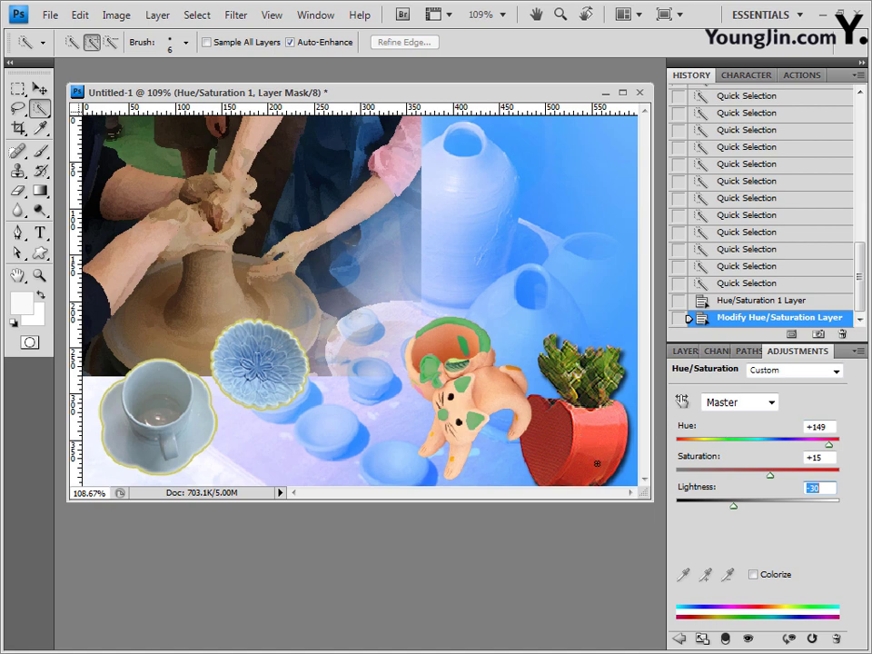
# - Give the Hue/Saturation 1 layer a Bevel and Emboss with Use Global Light turned off, and move Layer 4 to the top of the layer stack
pyautogui.click(687, 353)
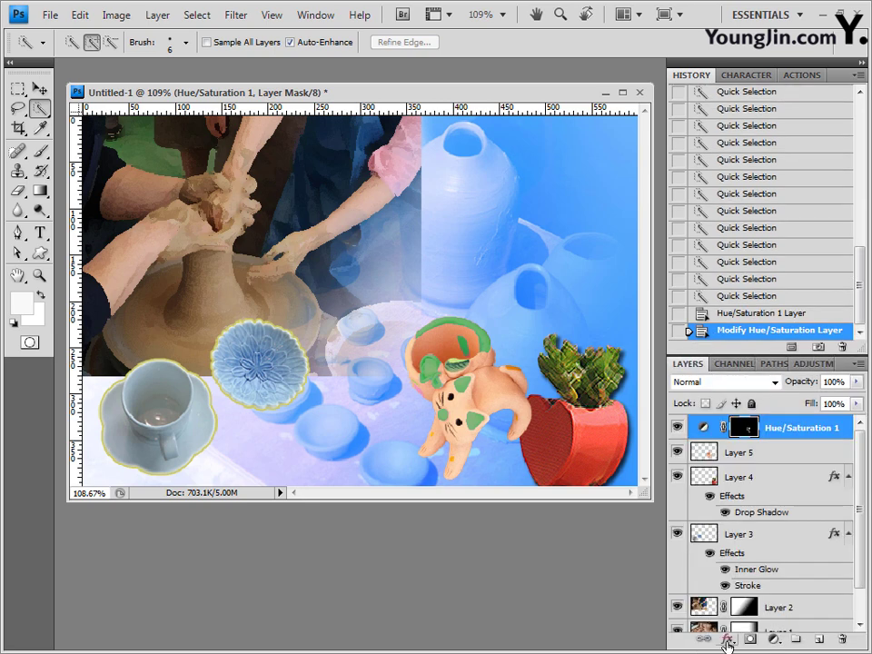
pyautogui.click(728, 640)
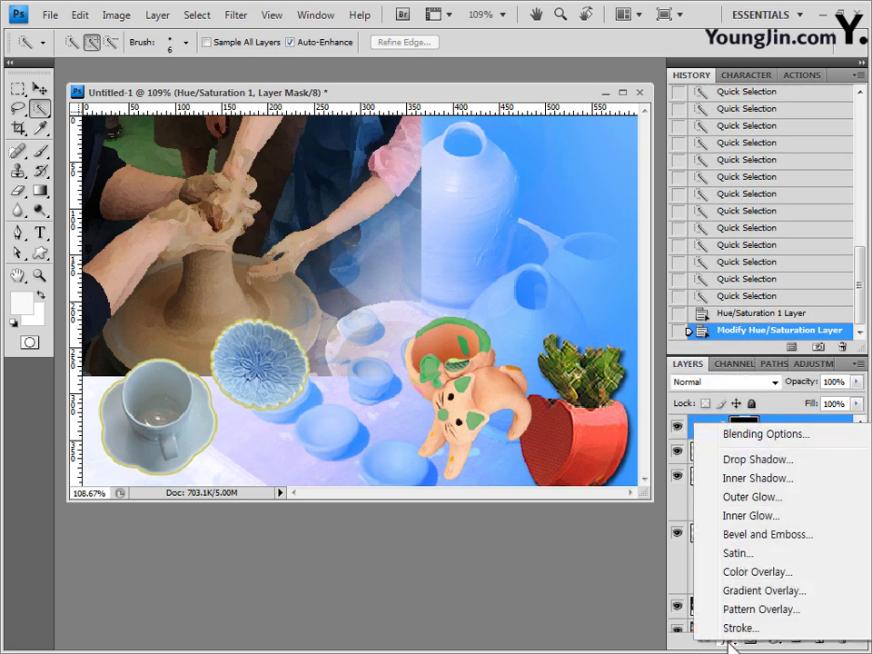
pyautogui.click(776, 535)
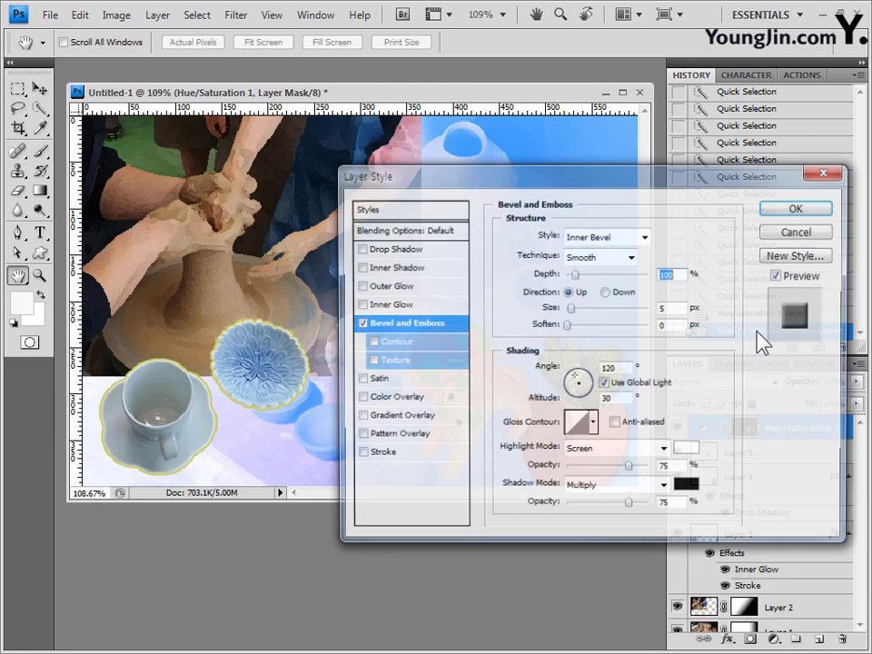
pyautogui.click(647, 383)
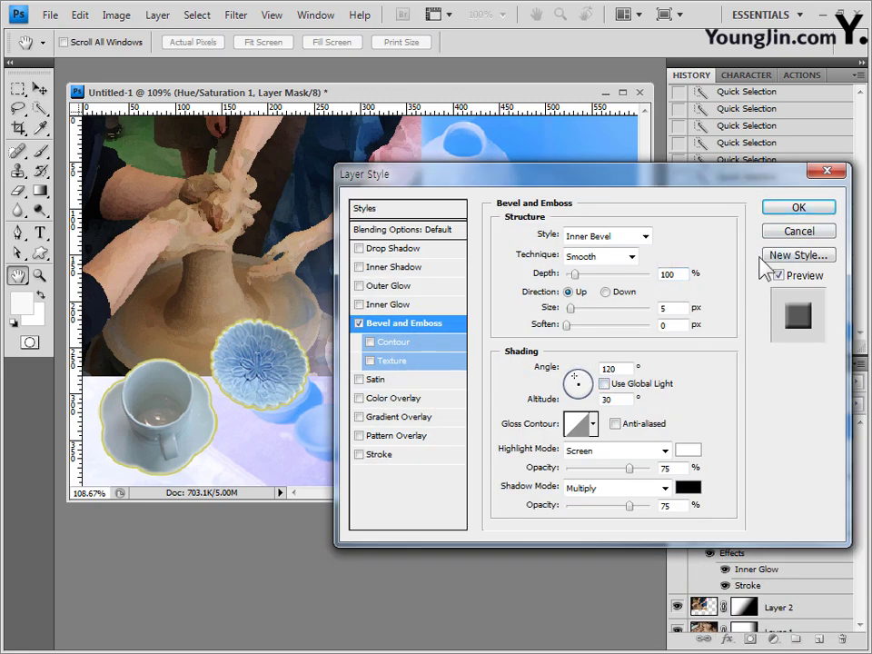
pyautogui.click(799, 208)
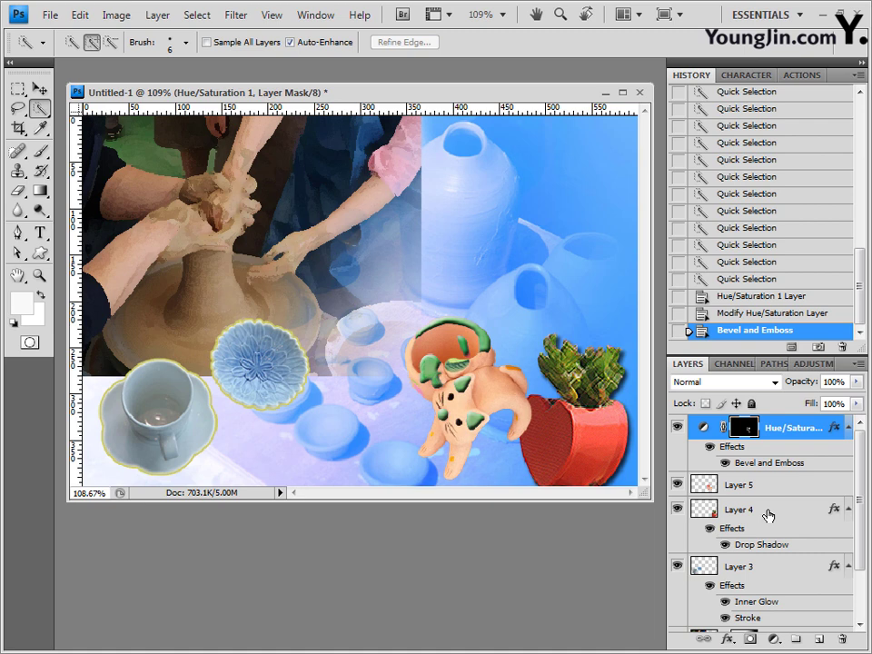
pyautogui.moveTo(767, 515); pyautogui.dragTo(775, 414)
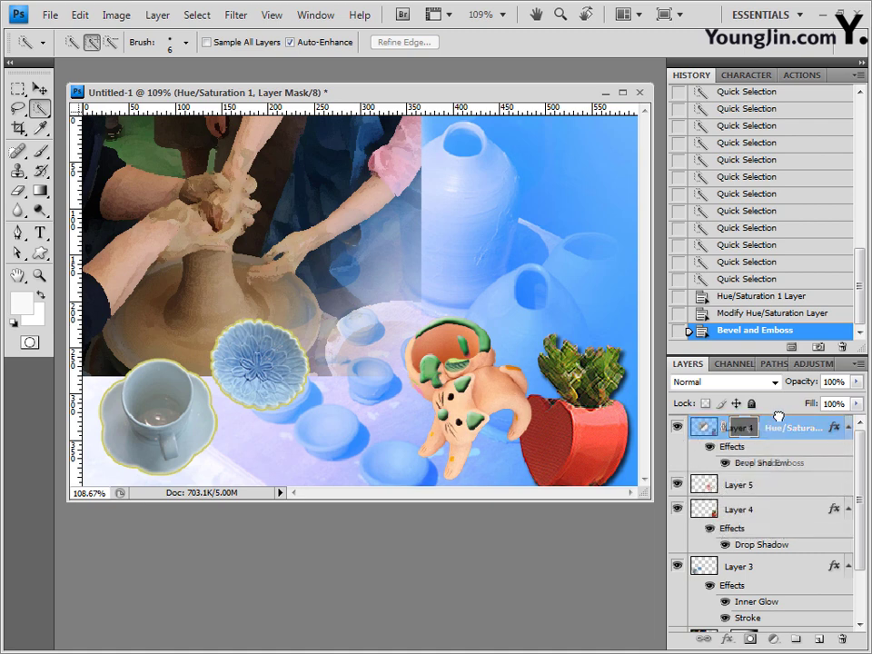
pyautogui.moveTo(778, 415); pyautogui.dragTo(776, 415)
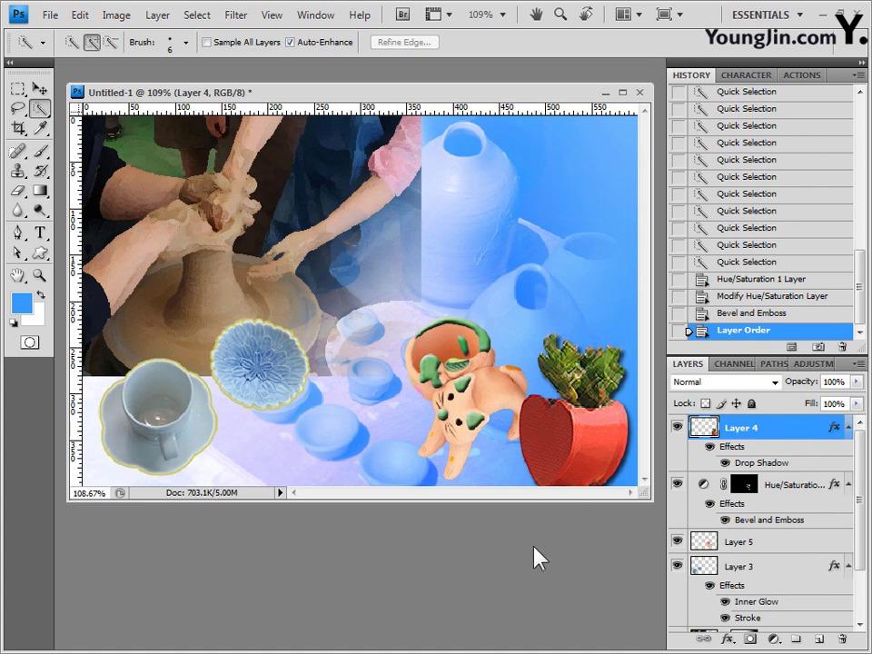
# - Open 1급-17.jpg in a floating window and copy the stacked yellow bowls selected with Quick Selection
pyautogui.hotkey('alt', 'Tab')
pyautogui.moveTo(550, 545); pyautogui.dragTo(579, 81)
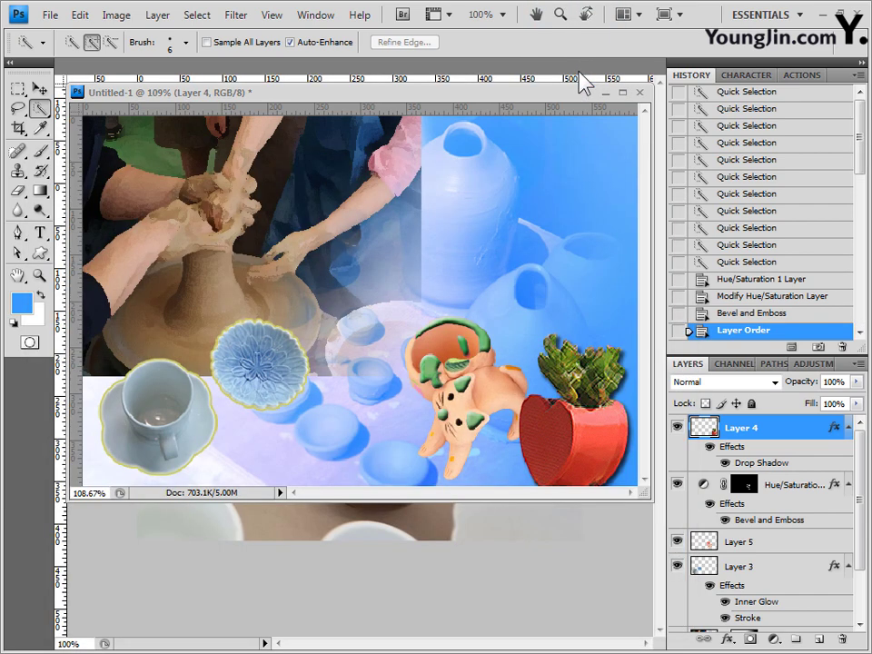
pyautogui.moveTo(209, 68); pyautogui.dragTo(274, 215)
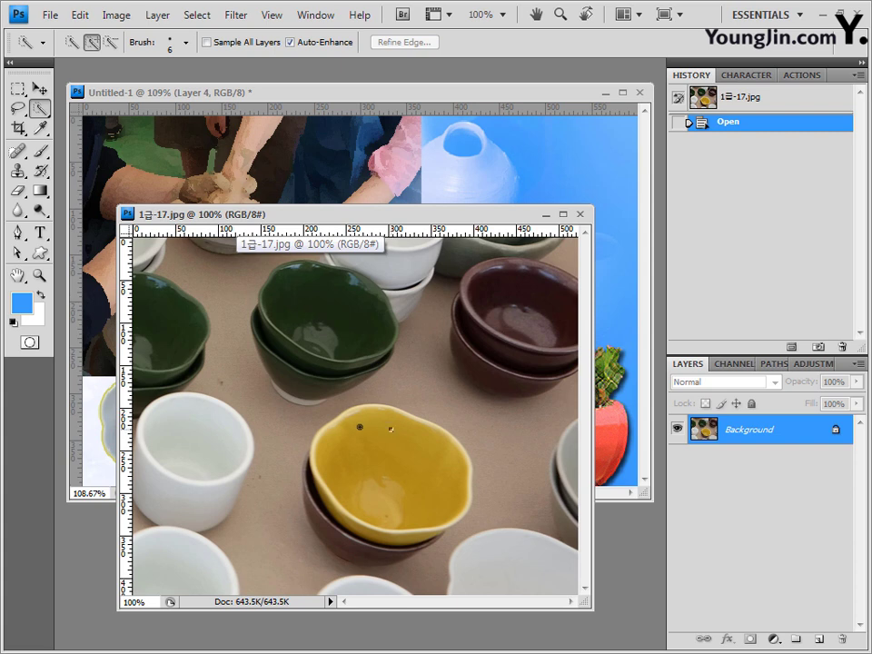
pyautogui.moveTo(359, 427)
pyautogui.mouseDown()
pyautogui.moveTo(335, 466)
pyautogui.moveTo(370, 519)
pyautogui.moveTo(324, 493)
pyautogui.moveTo(328, 476)
pyautogui.moveTo(319, 473)
pyautogui.moveTo(353, 563)
pyautogui.mouseUp()
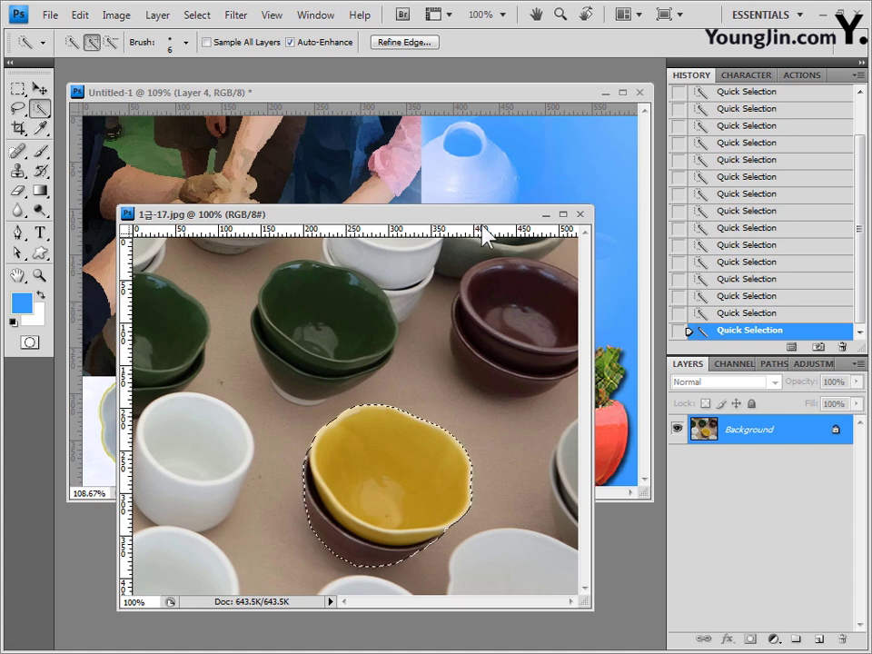
# - Paste the yellow bowls into Untitled-1, scale them down, place them below the blue flower dish and show the grid
pyautogui.click(471, 95)
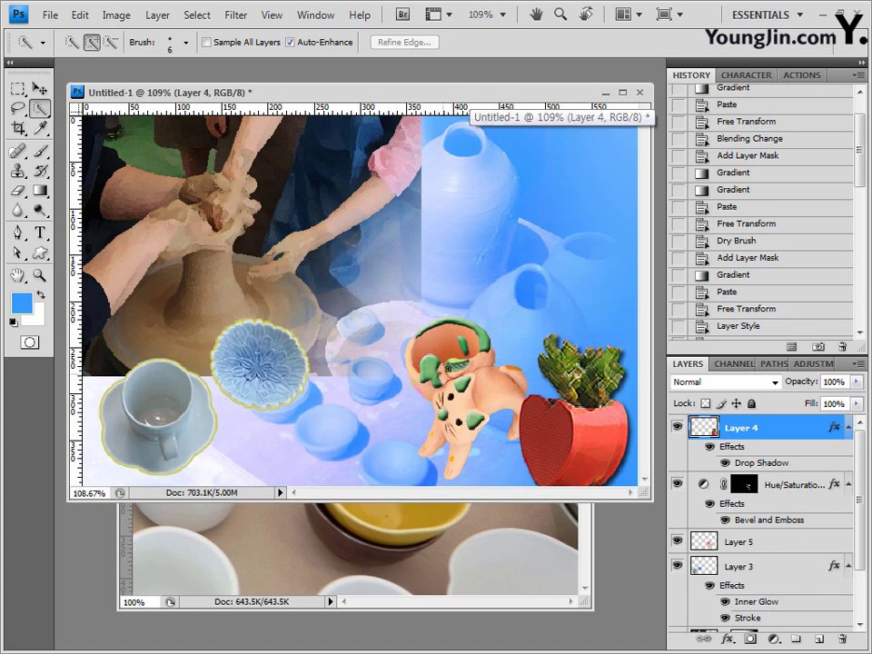
pyautogui.hotkey('ctrl', 'v')
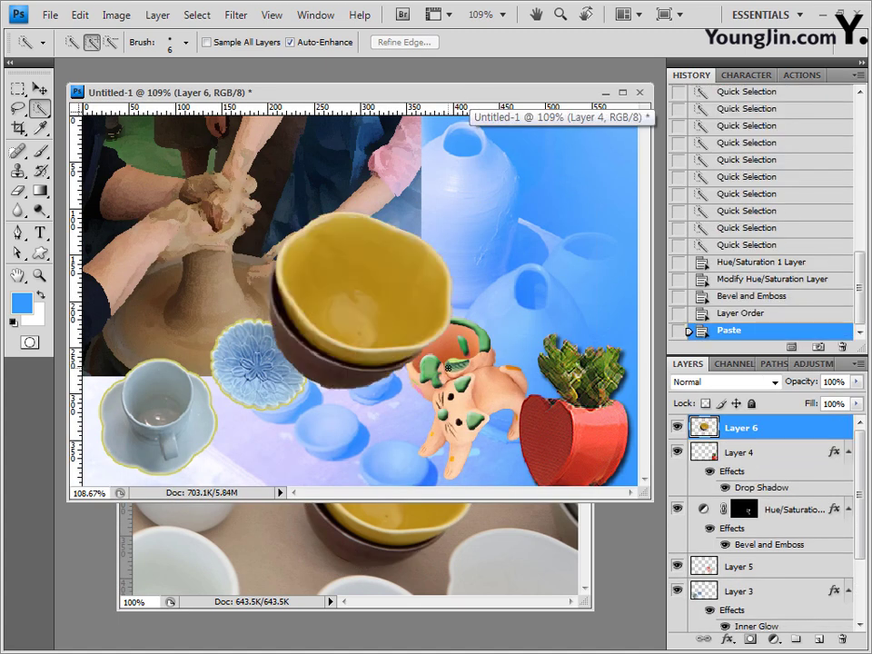
pyautogui.hotkey('ctrl', 't')
pyautogui.moveTo(454, 211); pyautogui.dragTo(388, 316)
pyautogui.press('Return')
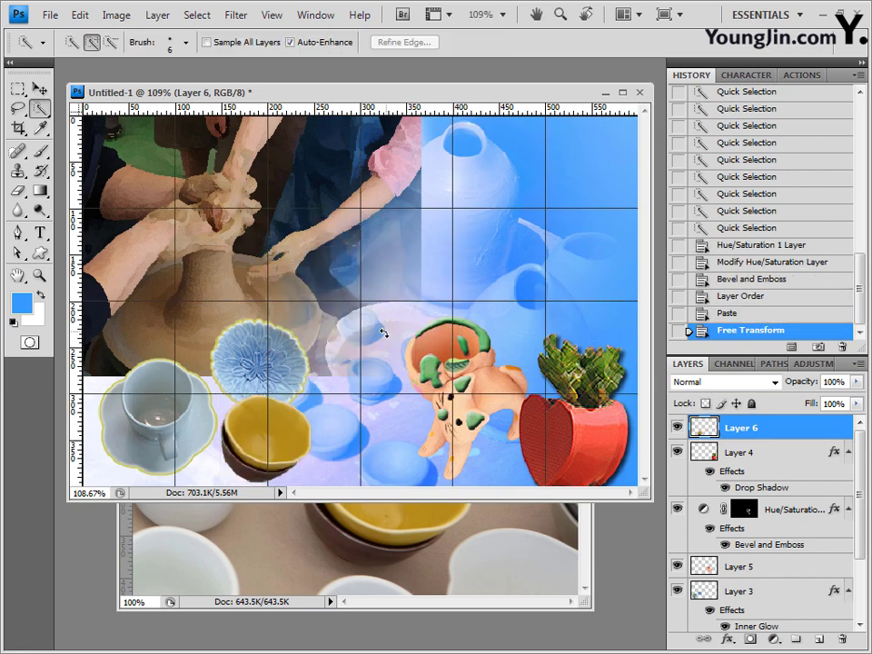
# - Deselect the yellow bowls in 1급-17.jpg, then select the stacked green bowls near the top centre with Quick Selection and copy them
pyautogui.click(404, 590)
pyautogui.moveTo(500, 226); pyautogui.dragTo(518, 202)
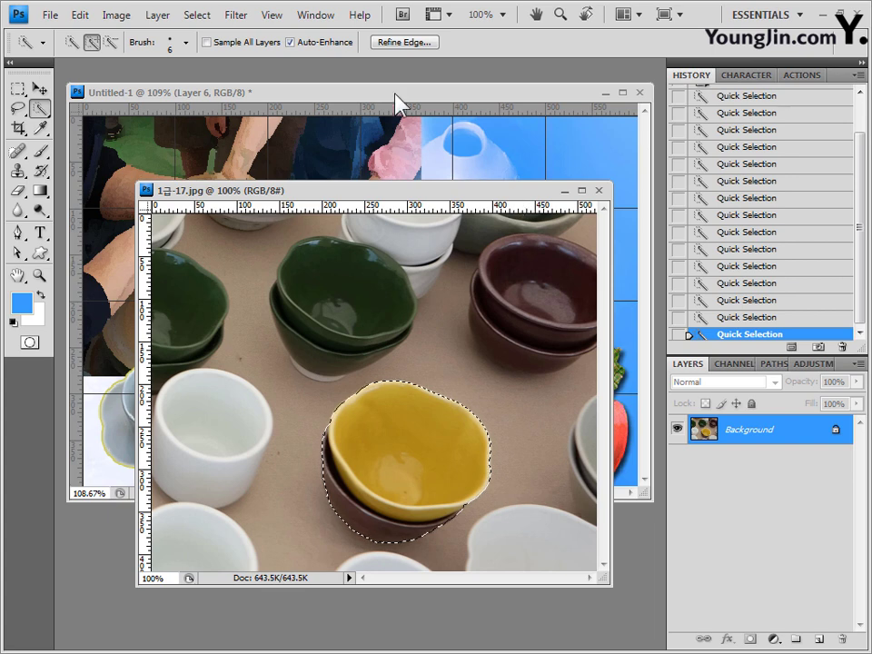
pyautogui.click(198, 15)
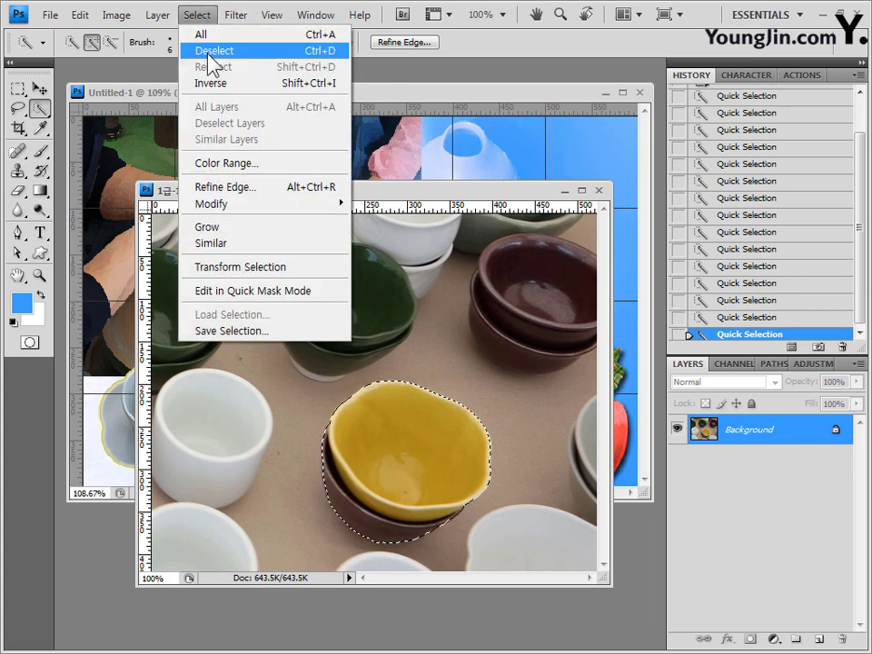
pyautogui.click(210, 52)
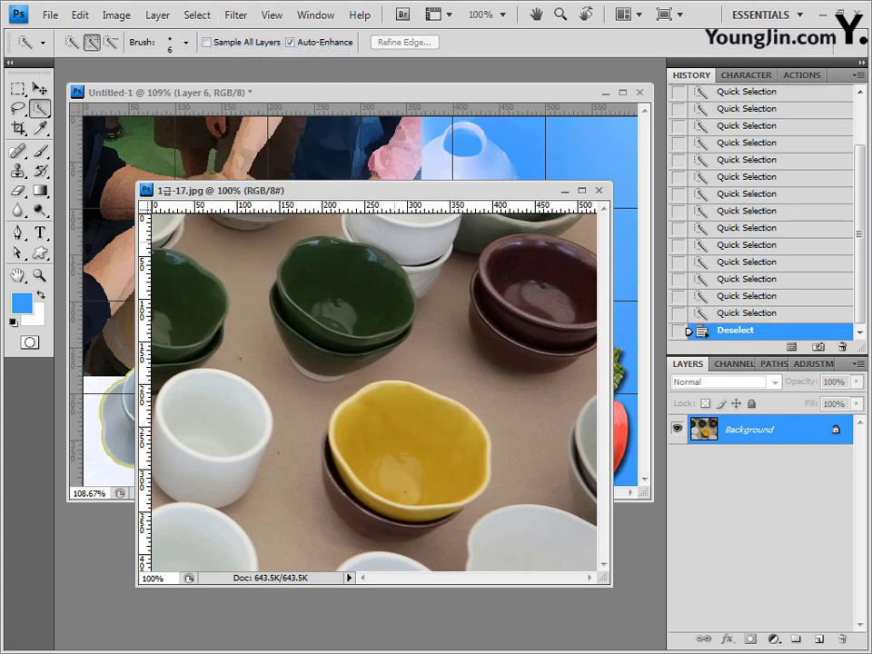
pyautogui.click(335, 247)
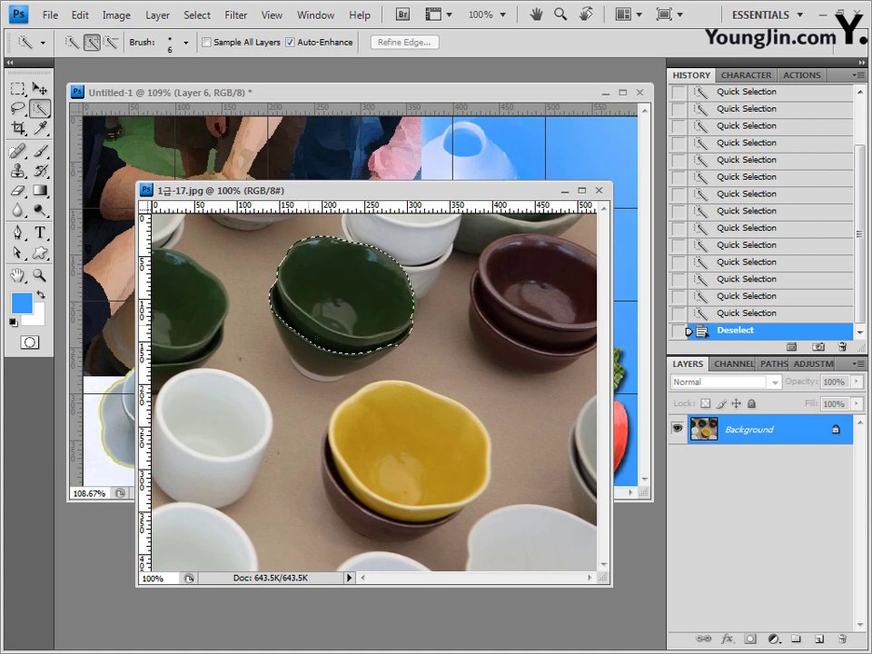
pyautogui.click(317, 366)
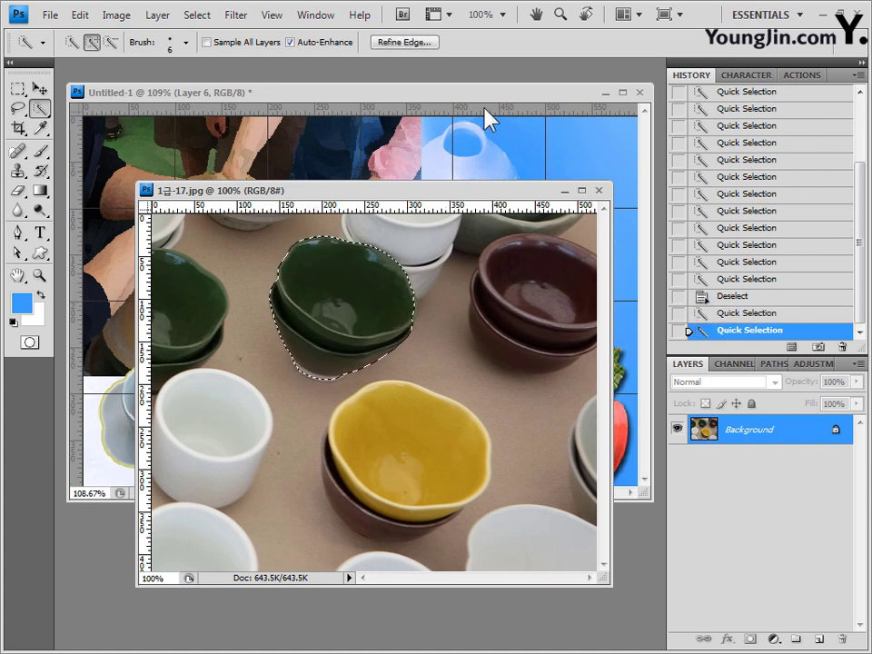
# - Close 1급-17.jpg, paste the green bowls into Untitled-1, scale them to 65.2% and place them beside the yellow bowls
pyautogui.click(599, 191)
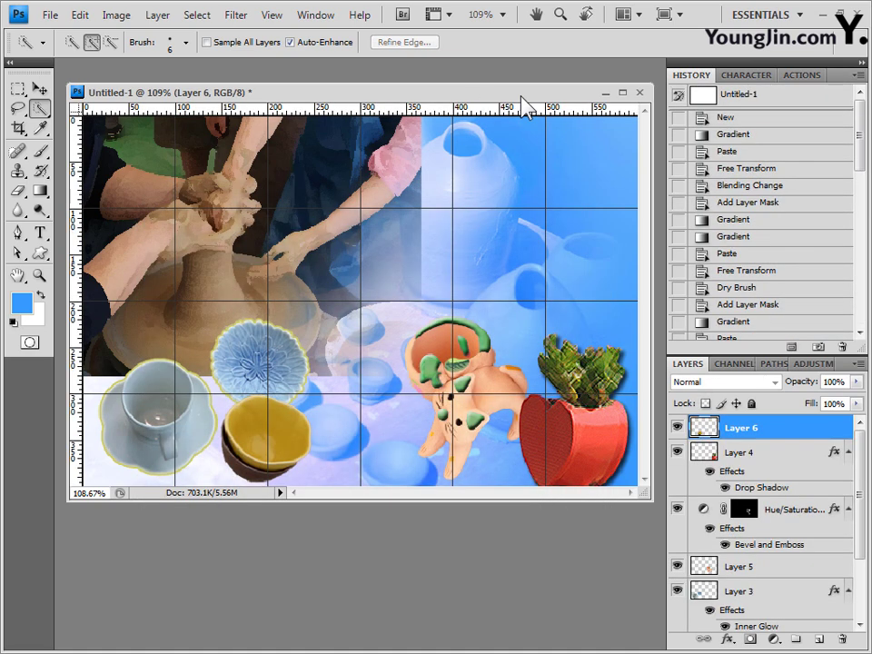
pyautogui.hotkey('ctrl', 'v')
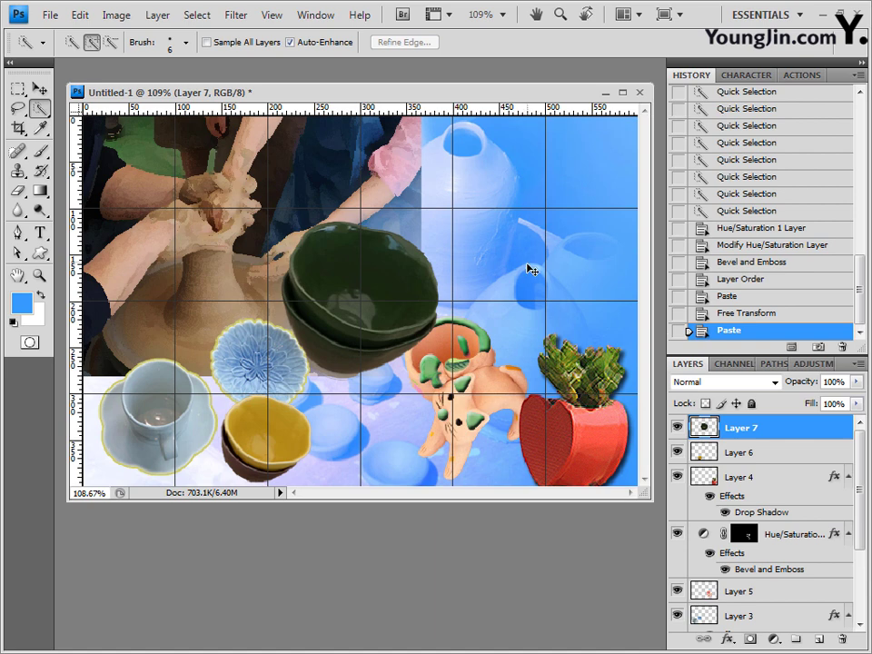
pyautogui.hotkey('ctrl', 't')
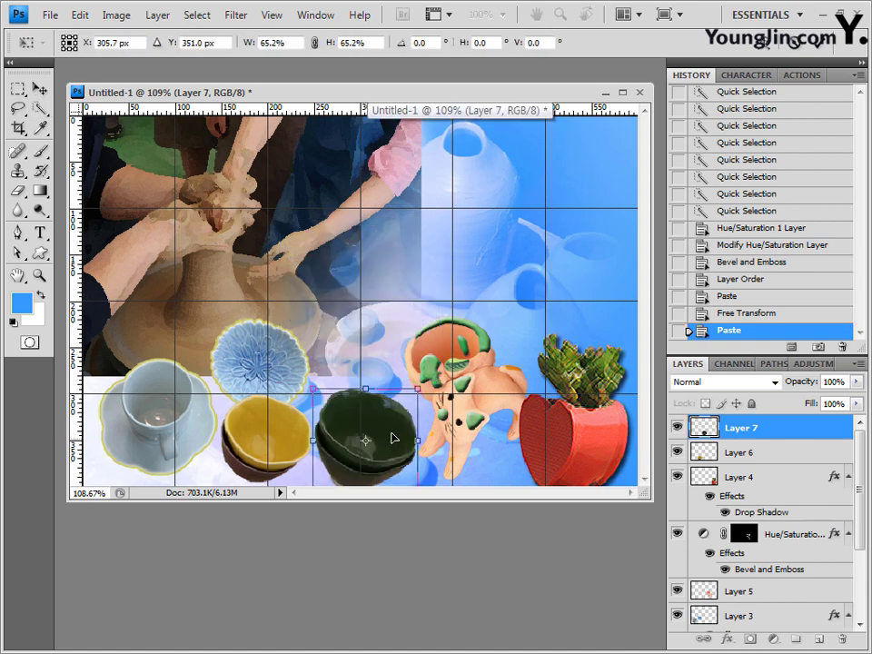
pyautogui.press('Return')
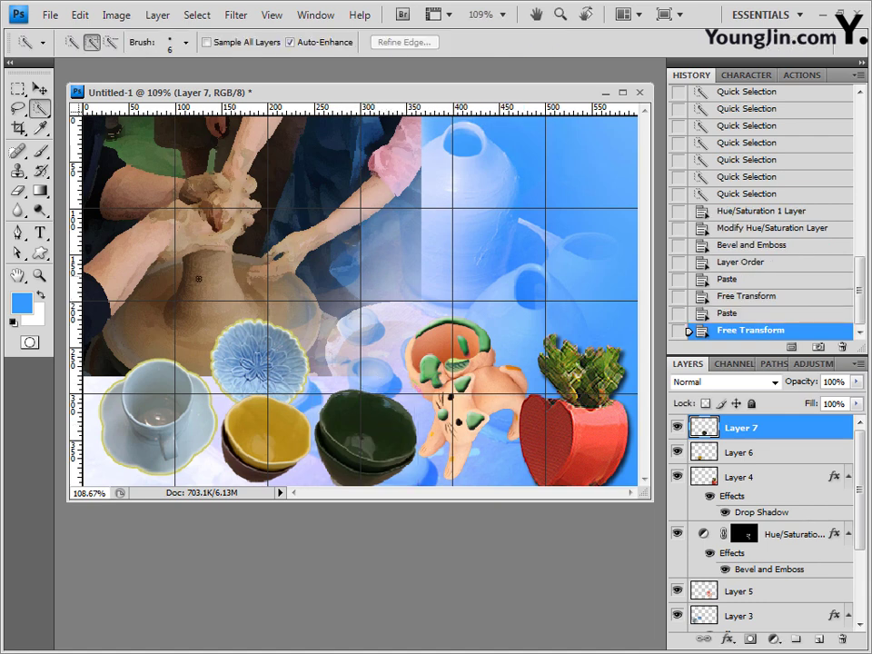
# - Set the Custom Shape tool to shape layers, replace the current shapes with the Symbols set and choose the campfire shape
pyautogui.click(41, 255)
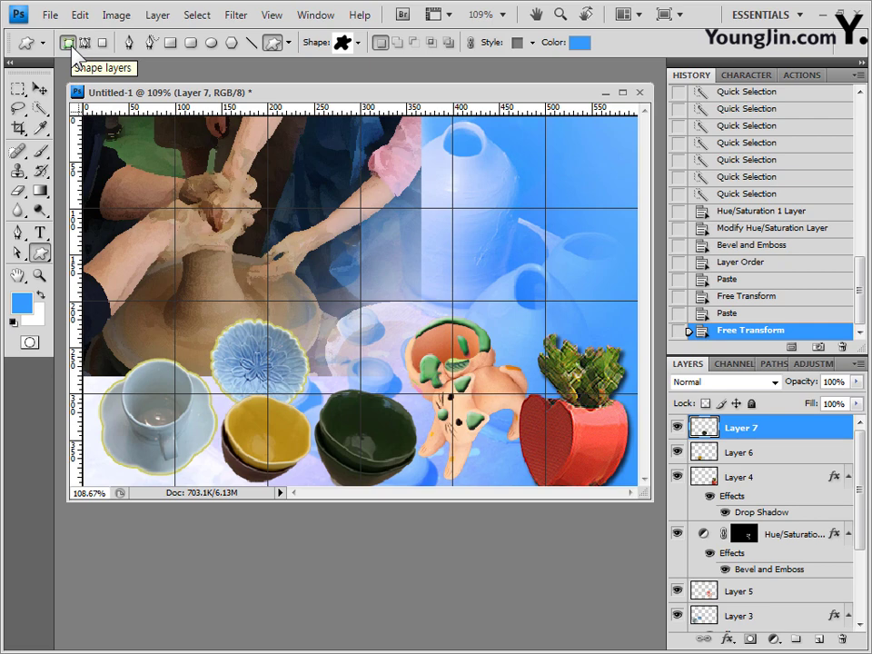
pyautogui.click(359, 43)
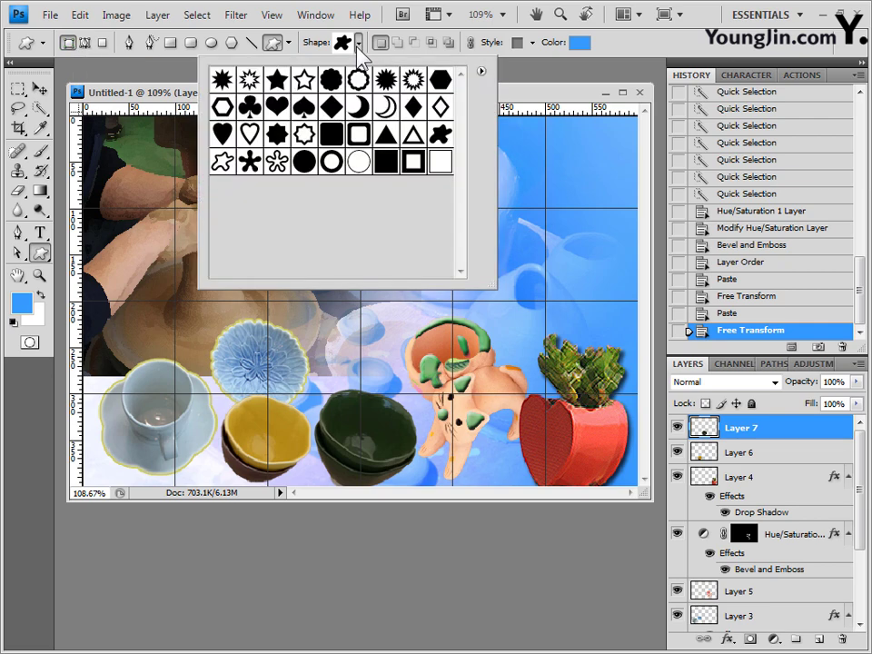
pyautogui.click(481, 70)
pyautogui.click(531, 474)
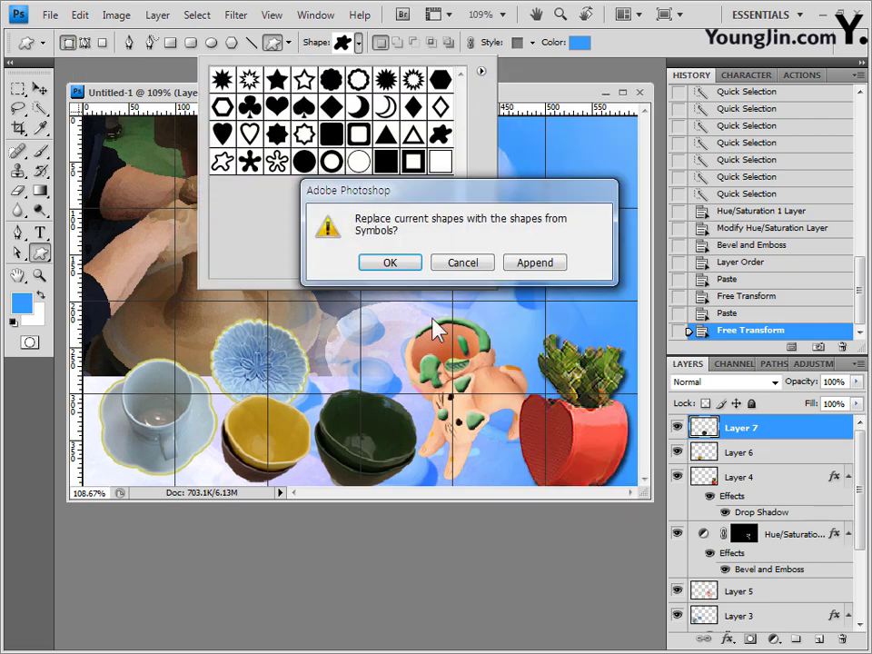
pyautogui.click(396, 264)
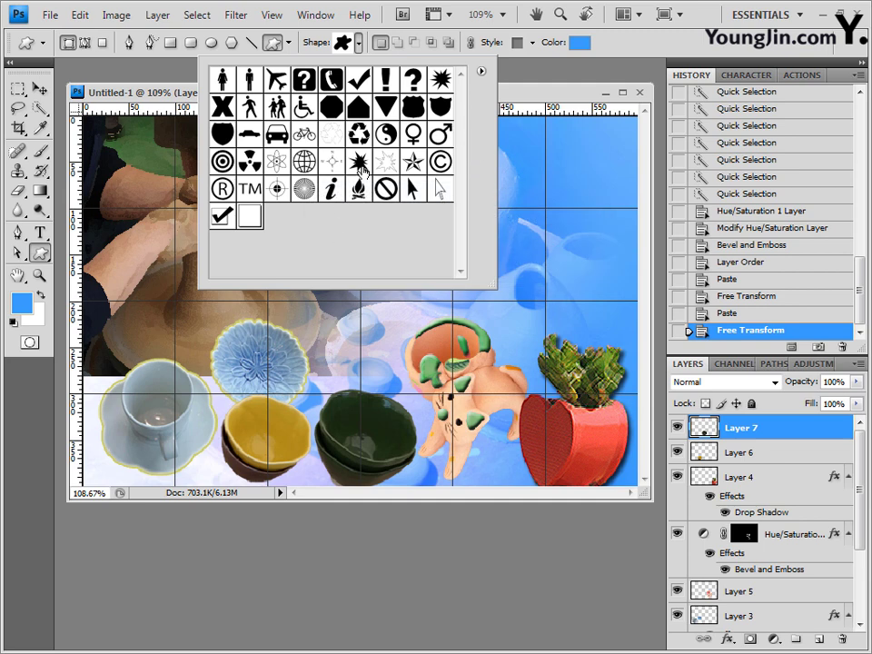
pyautogui.click(361, 193)
pyautogui.press('Return')
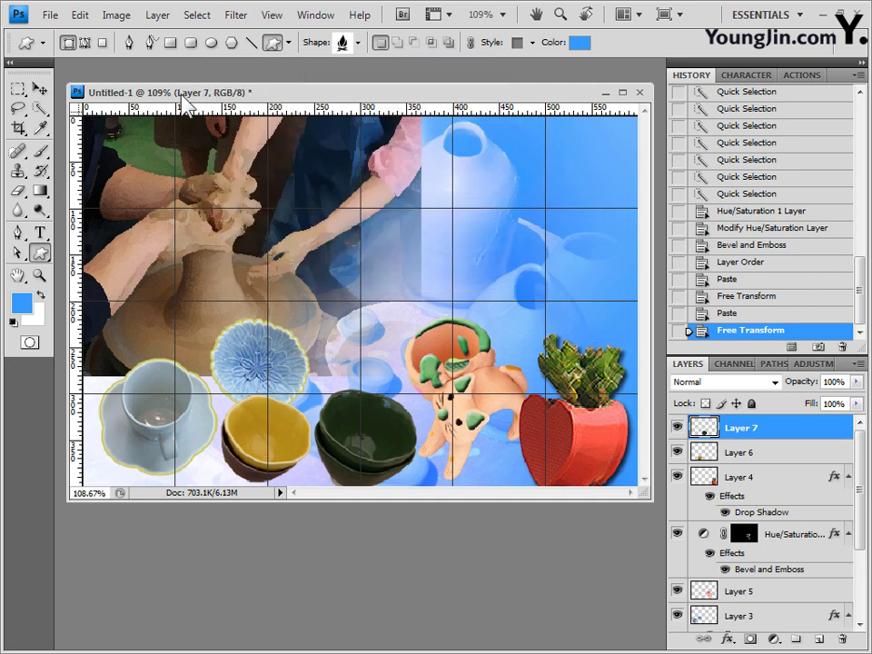
# - Set the shape style to none and draw a blue campfire shape just above the green bowls
pyautogui.click(532, 43)
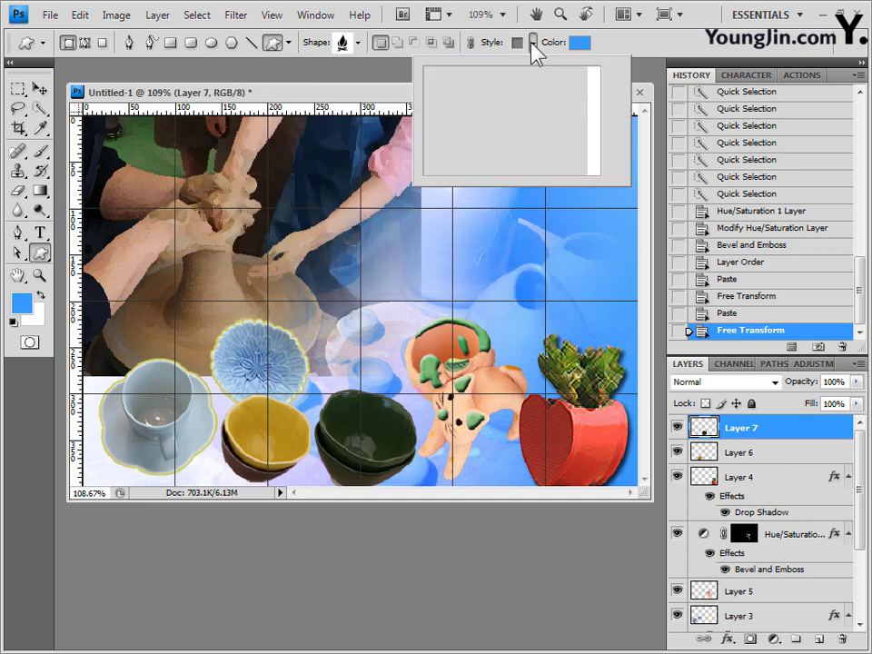
pyautogui.click(439, 79)
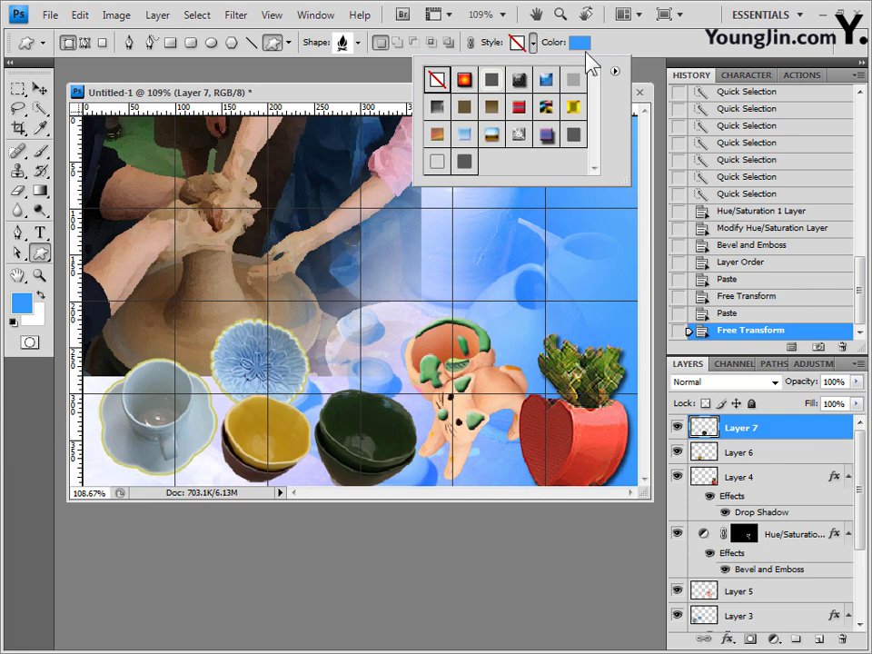
pyautogui.press('Return')
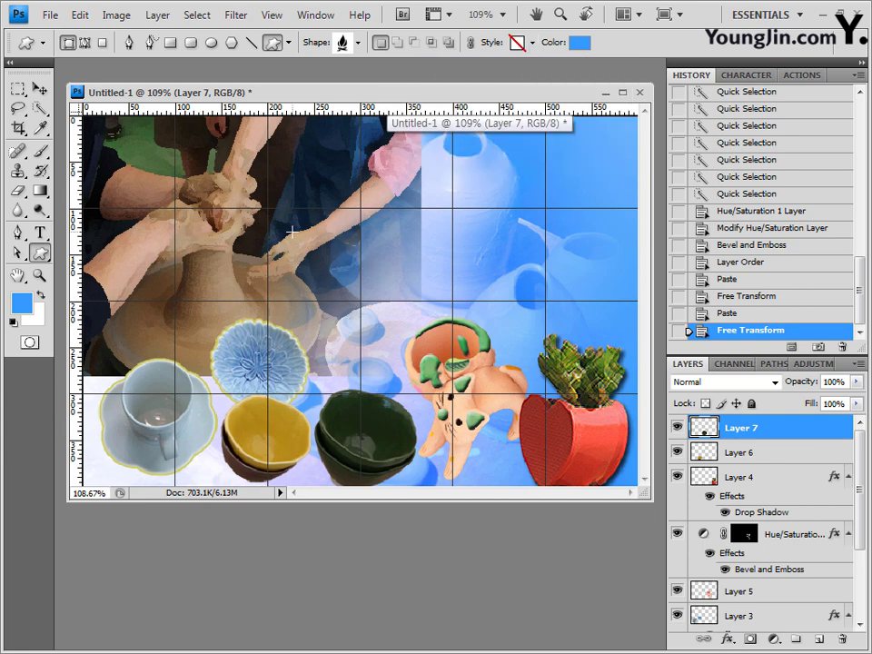
pyautogui.moveTo(293, 239); pyautogui.dragTo(395, 372)
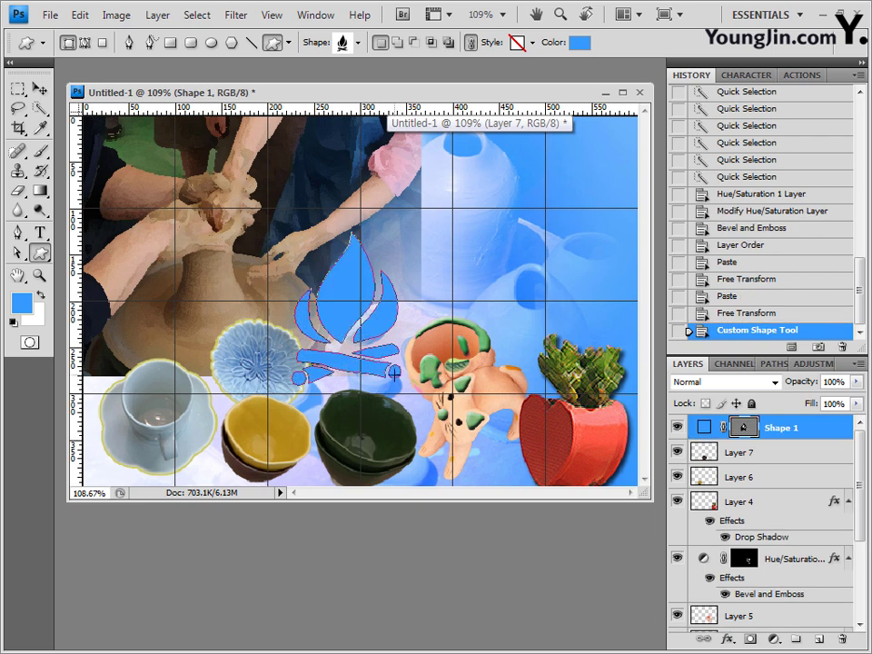
# - Scale the campfire shape proportionally to 79.9%, keeping it between the flower dish and the cat pot
pyautogui.hotkey('ctrl', 't')
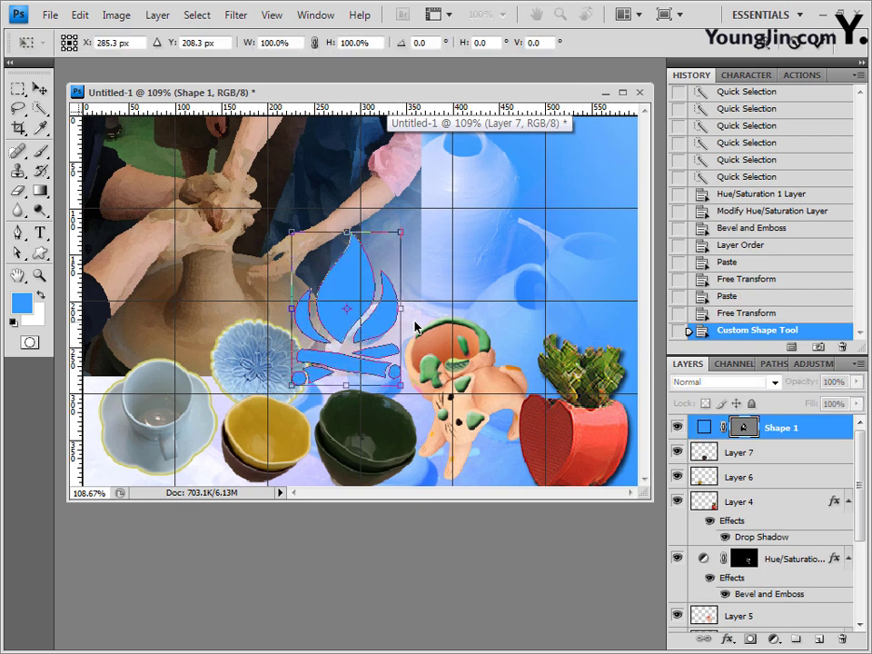
pyautogui.moveTo(397, 329); pyautogui.dragTo(398, 327)
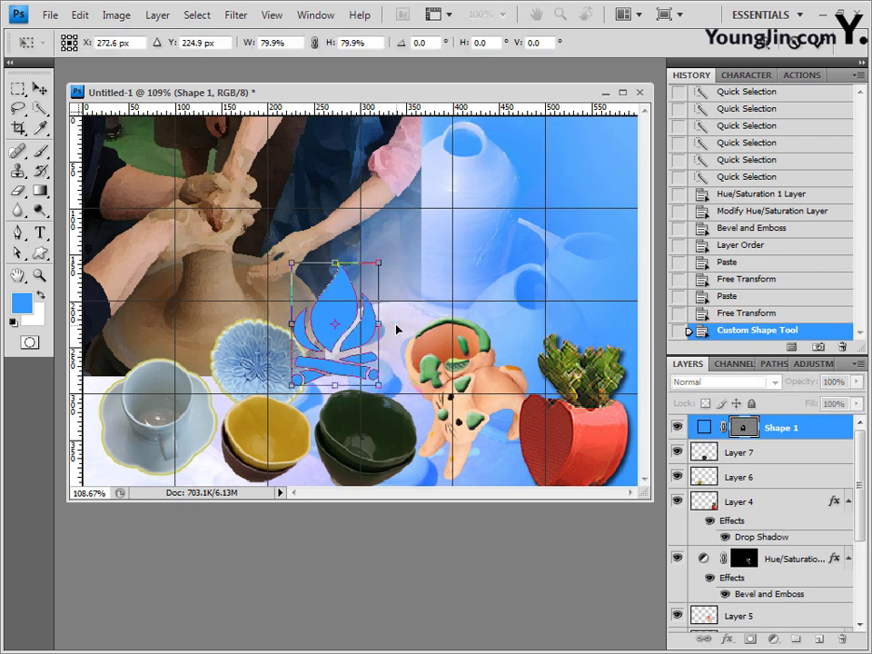
pyautogui.press('Return')
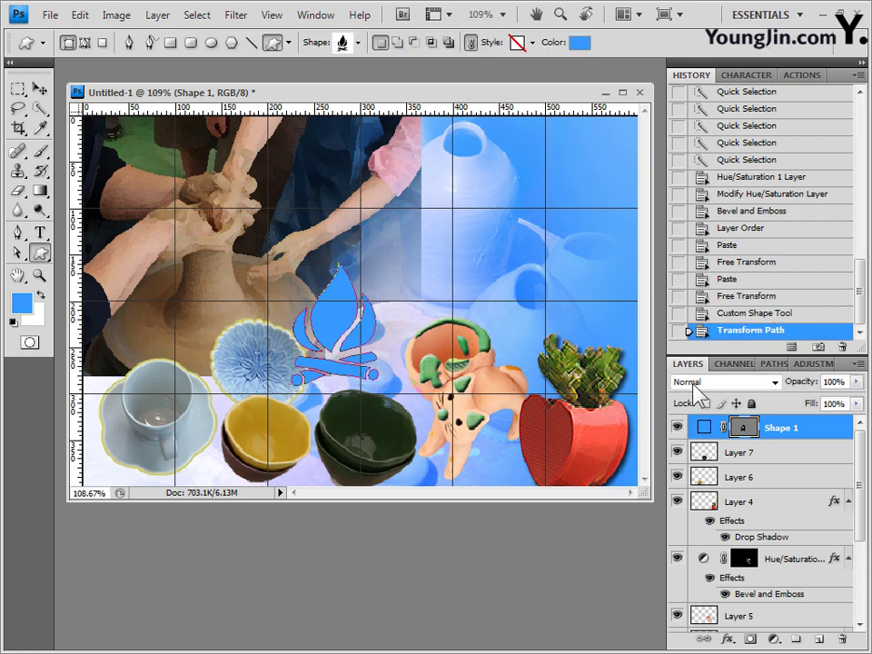
# - Add a Drop Shadow effect to the campfire shape layer with Use Global Light turned off
pyautogui.click(729, 639)
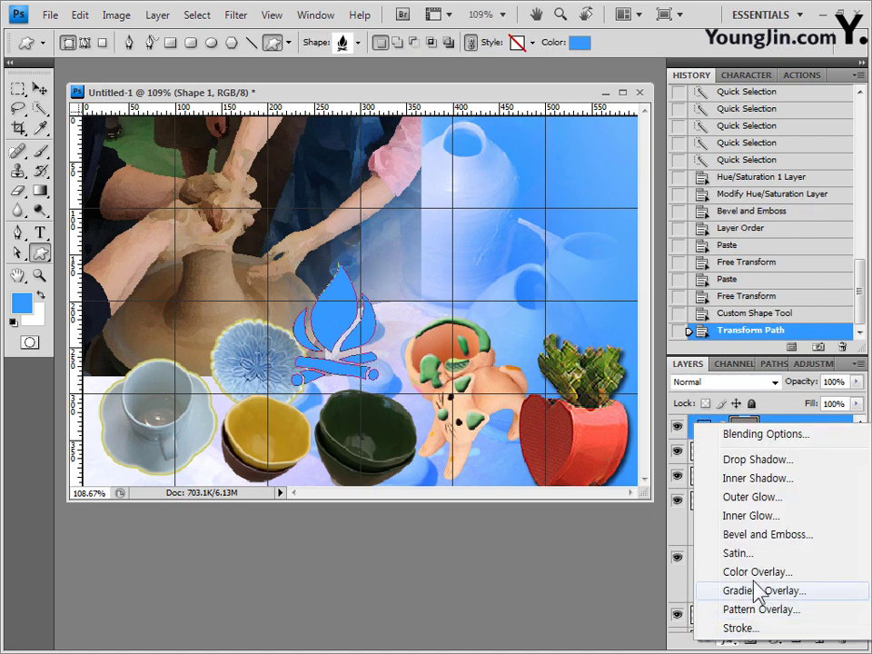
pyautogui.click(754, 464)
pyautogui.click(654, 281)
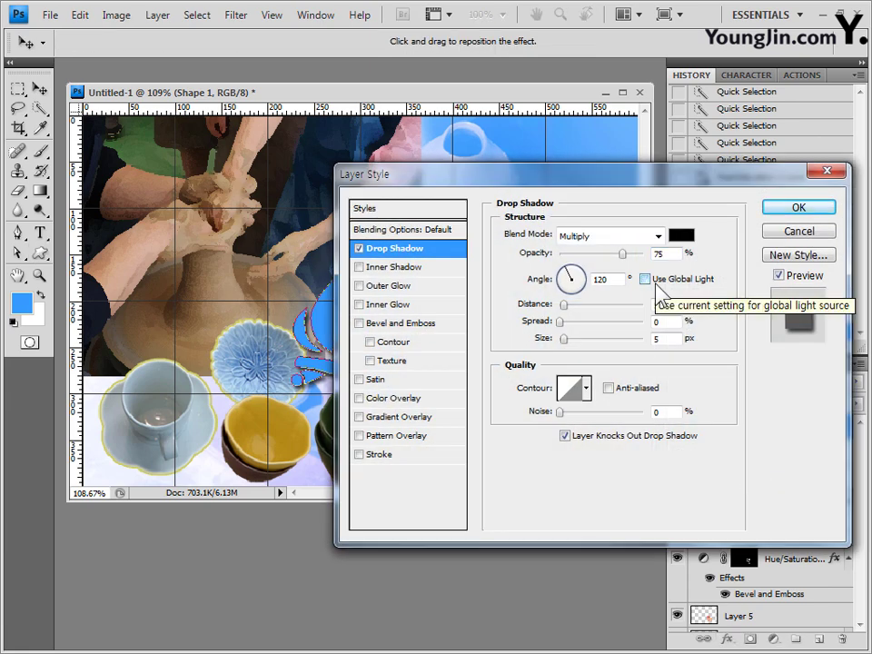
# - Add a Radial Gradient Overlay to the campfire shape, based on the Black, White gradient preset
pyautogui.click(401, 419)
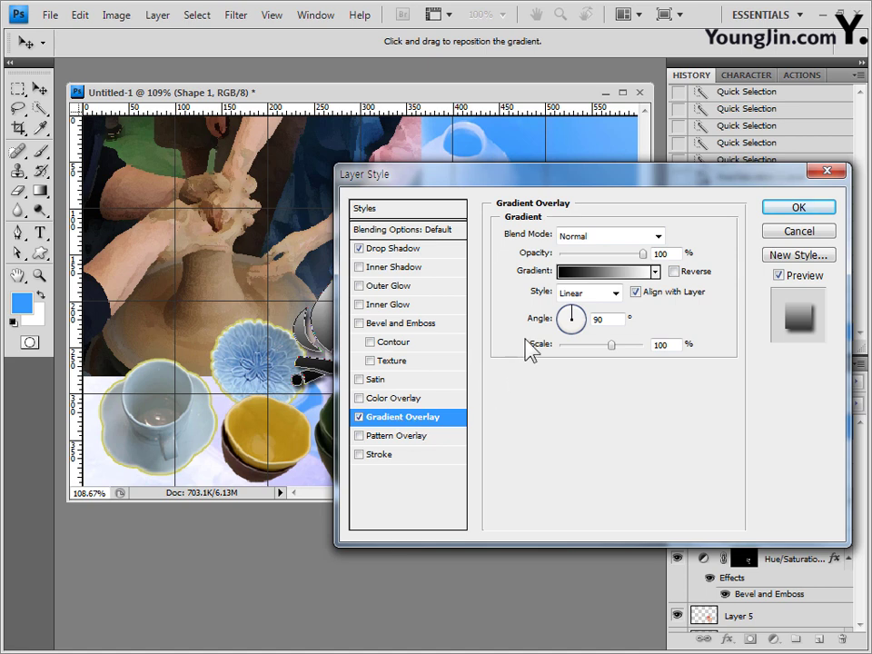
pyautogui.click(616, 292)
pyautogui.click(594, 325)
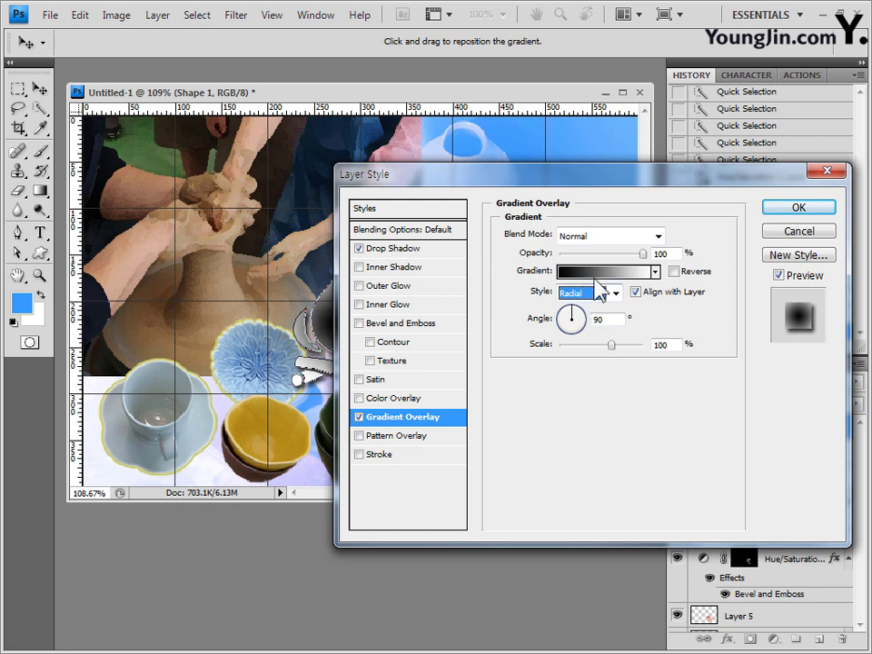
pyautogui.click(595, 272)
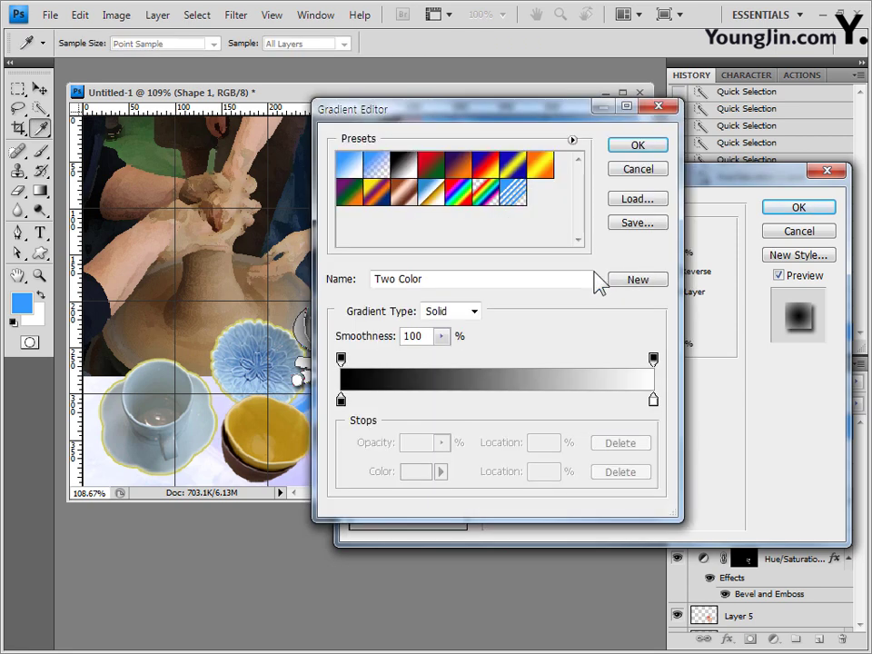
pyautogui.click(412, 171)
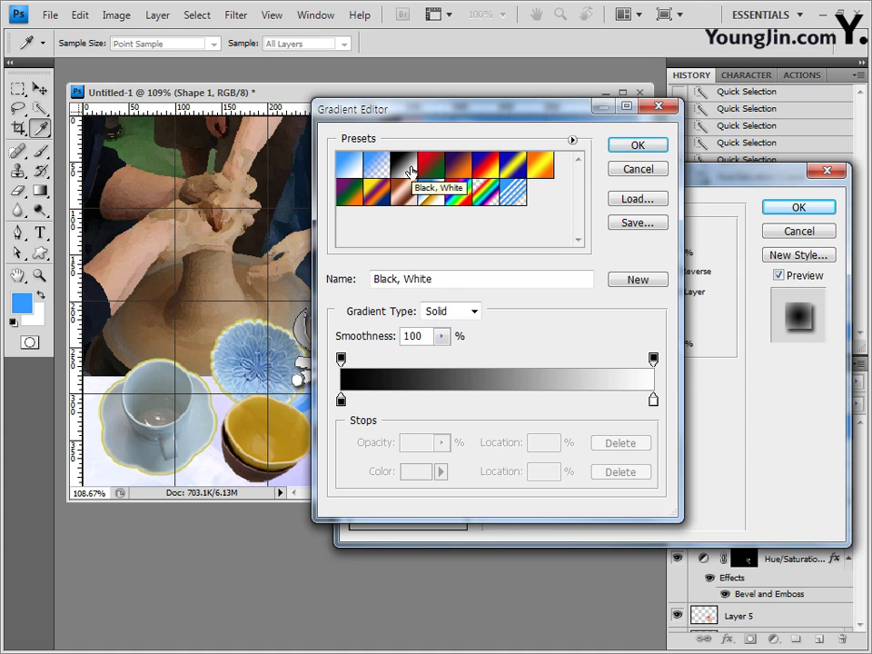
# - Set the gradient's starting color stop to ffcc66
pyautogui.doubleClick(342, 401)
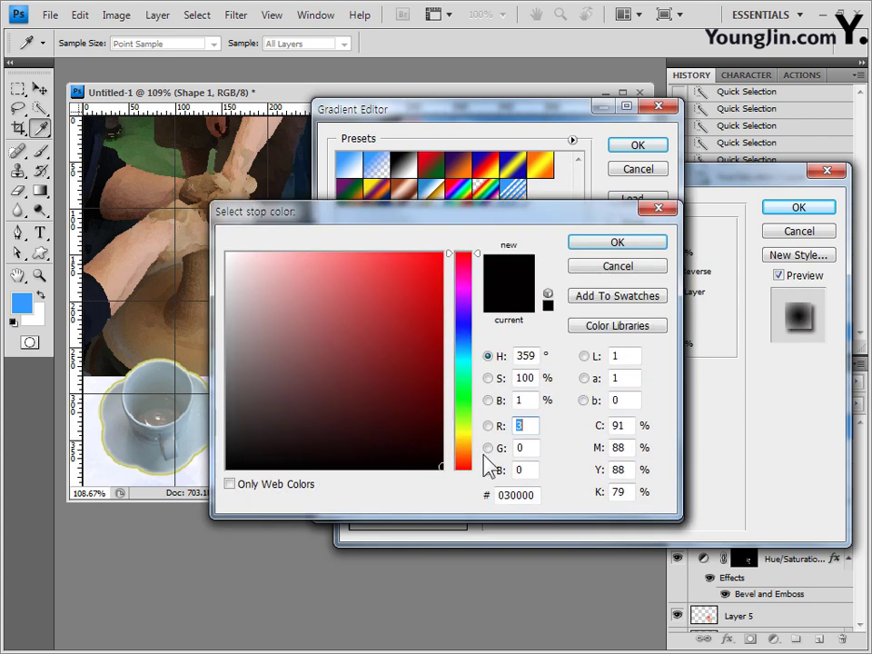
pyautogui.doubleClick(534, 495)
pyautogui.write('ffcc66')
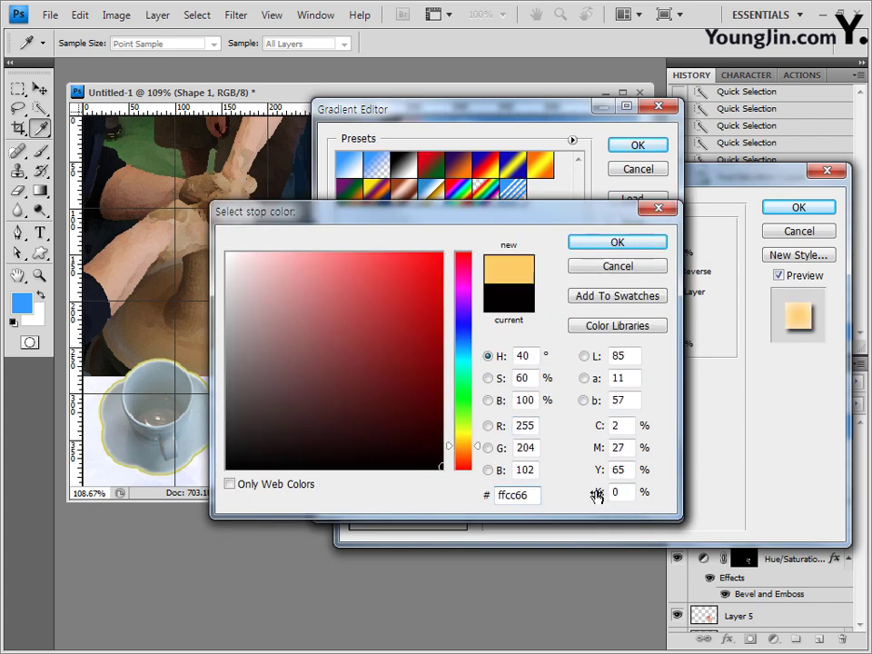
pyautogui.click(616, 254)
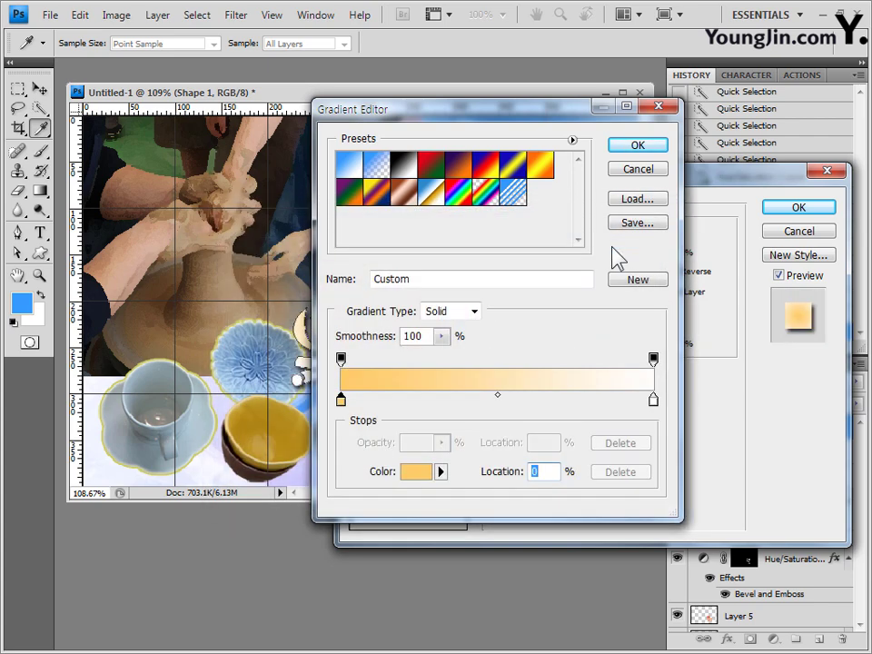
# - Set the gradient's ending color stop to cc3300 and apply the campfire's layer style
pyautogui.doubleClick(653, 401)
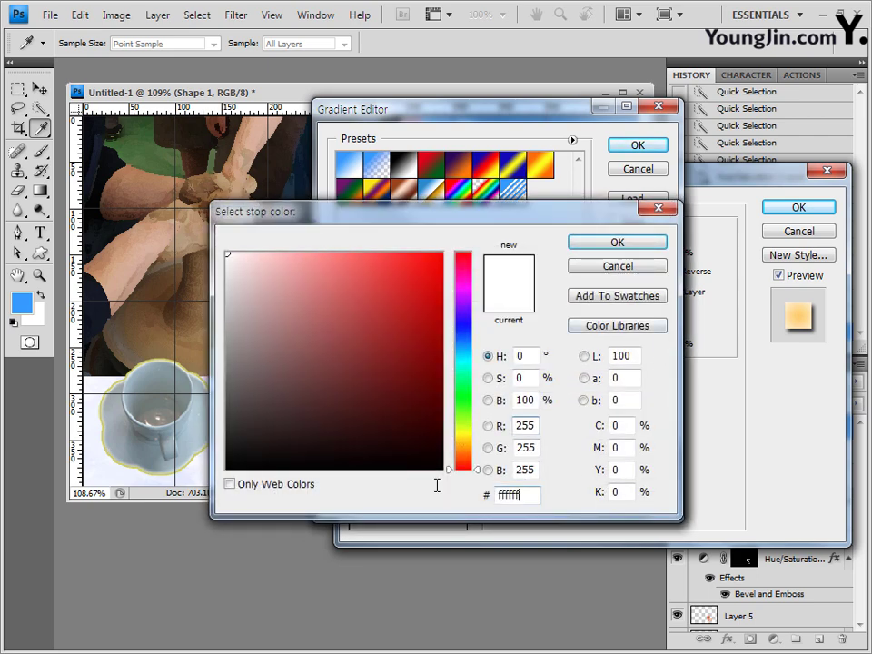
pyautogui.doubleClick(514, 495)
pyautogui.write('cc3300')
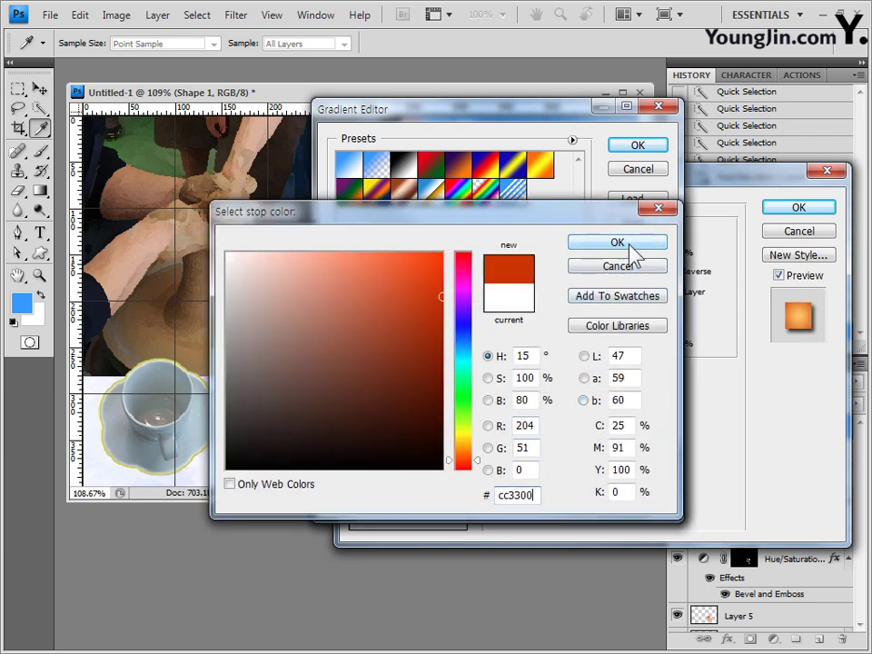
pyautogui.click(627, 245)
pyautogui.click(635, 151)
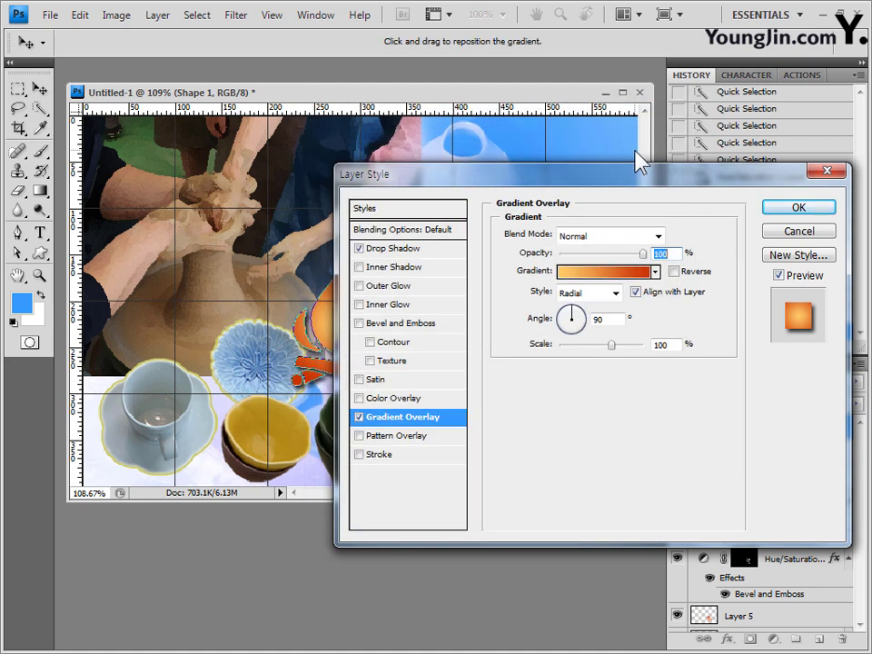
pyautogui.click(798, 207)
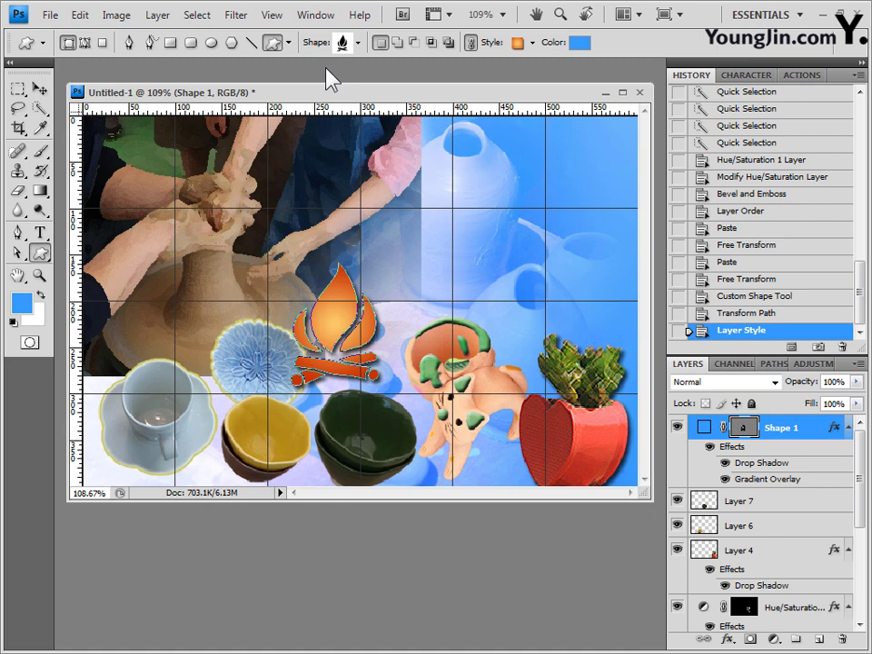
# - Reset the shape style to none, replace the Symbols shapes with the Nature set and choose the five-petal flower
pyautogui.click(532, 43)
pyautogui.click(442, 77)
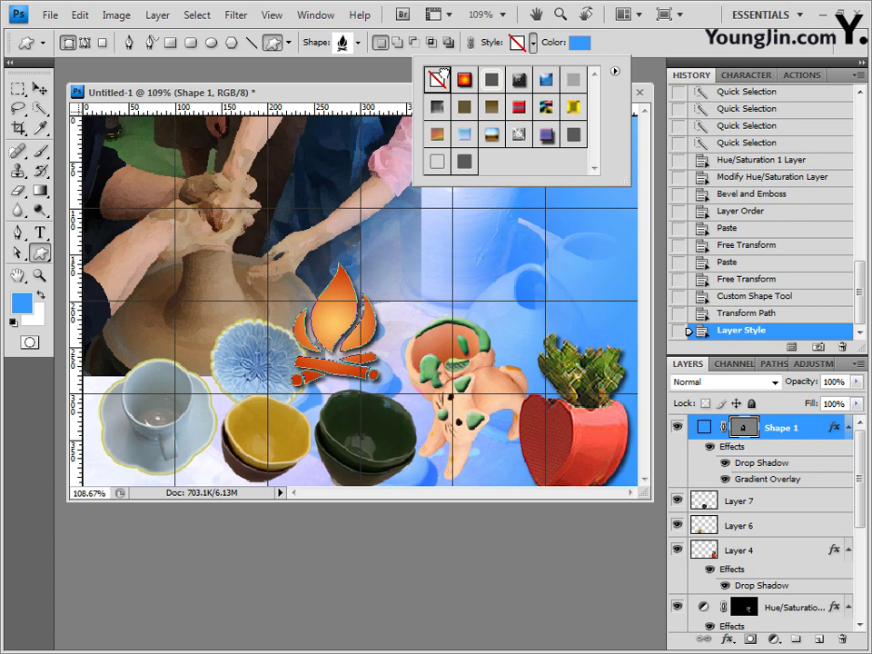
pyautogui.click(359, 42)
pyautogui.click(481, 71)
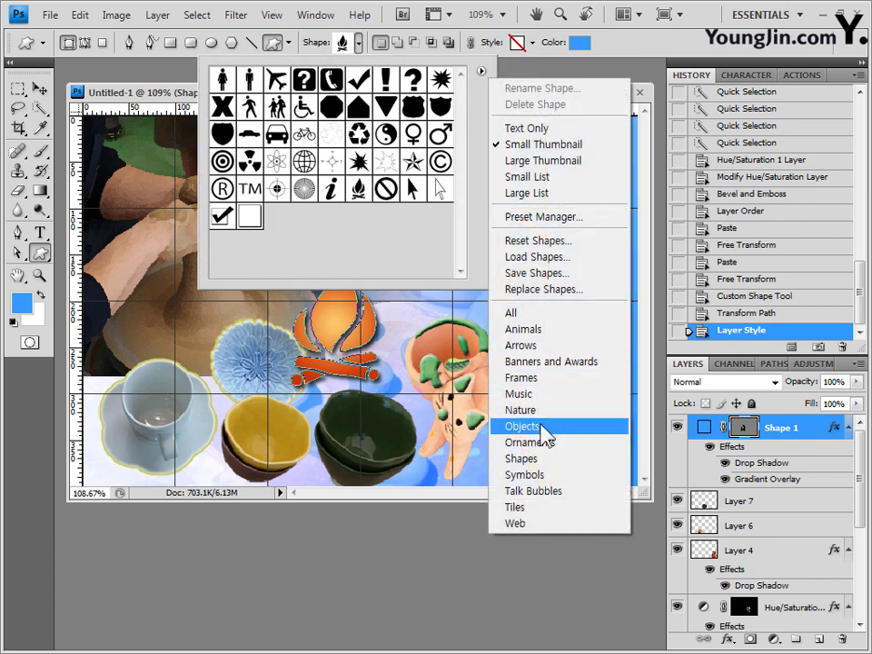
pyautogui.click(543, 410)
pyautogui.click(391, 262)
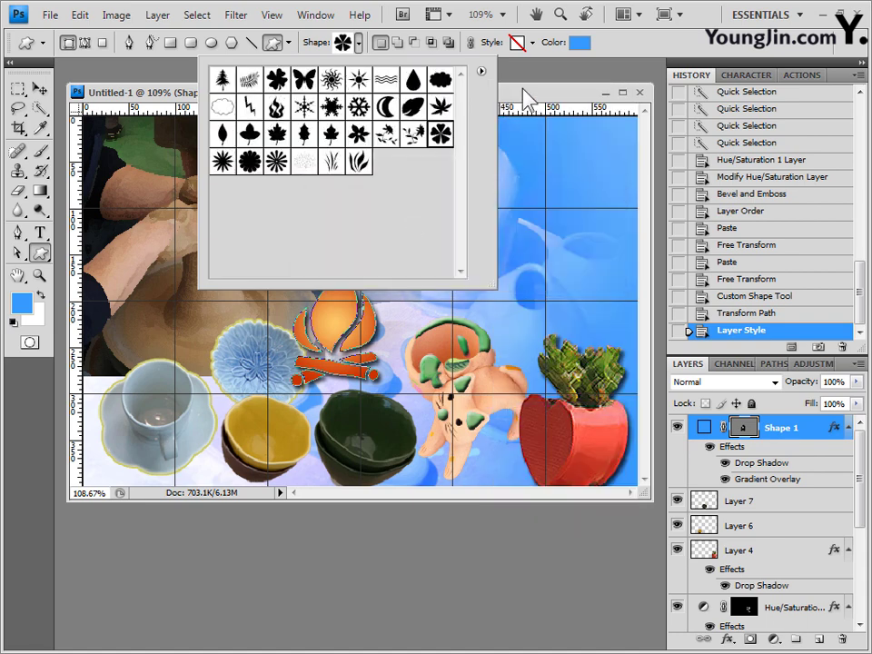
# - Set the shape color to light pink ffcccc and draw a flower about 110 px wide above the red heart pot's plant
pyautogui.click(579, 42)
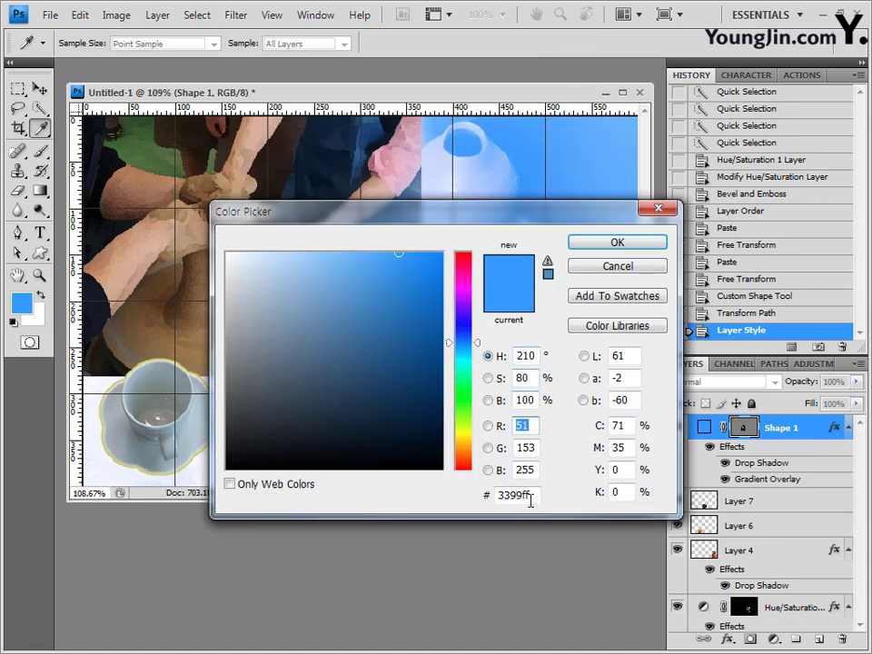
pyautogui.click(399, 140)
pyautogui.click(647, 246)
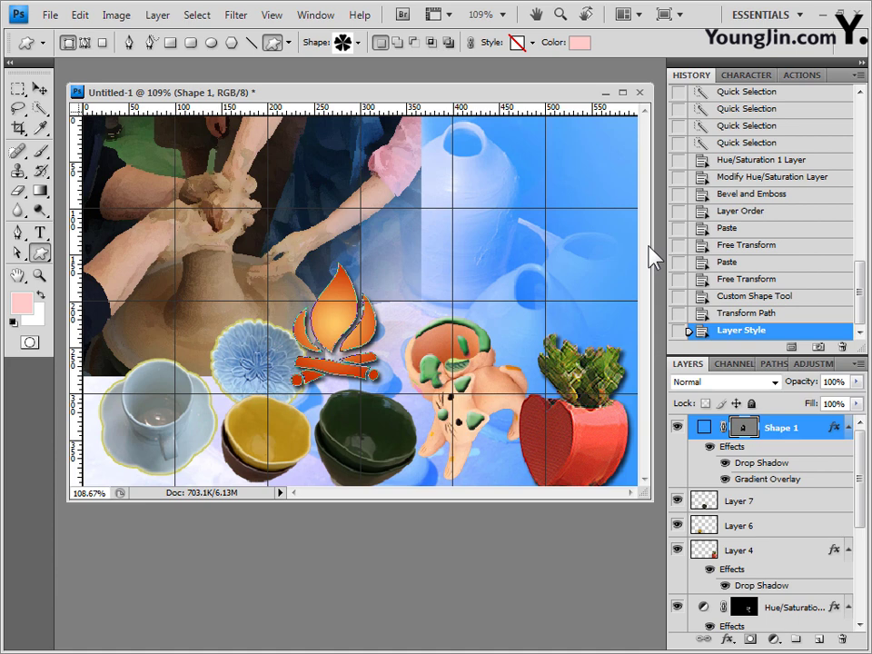
pyautogui.moveTo(496, 253); pyautogui.dragTo(599, 346)
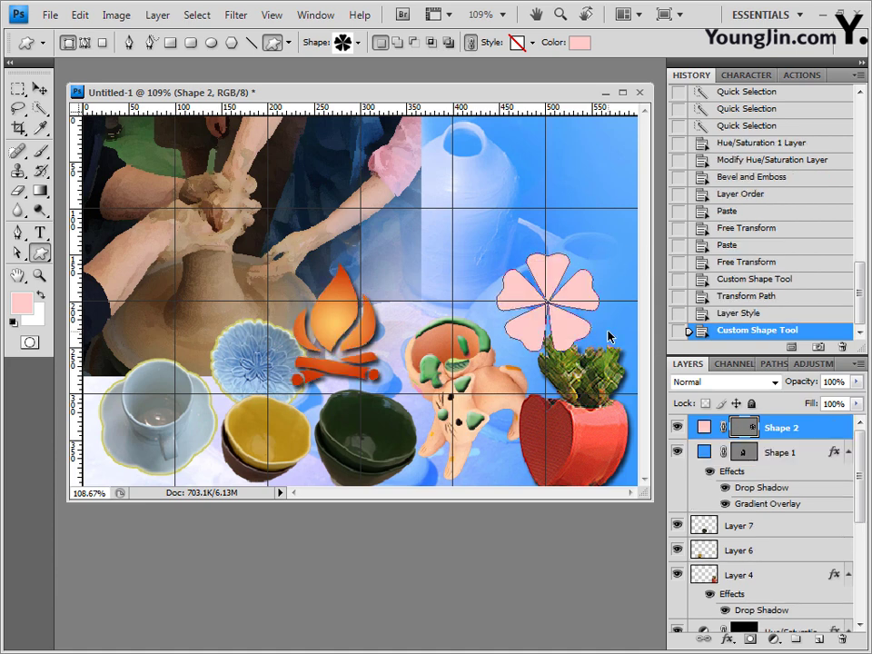
# - Scale the pink flower down slightly and move it up clear of the plant
pyautogui.hotkey('ctrl', 't')
pyautogui.moveTo(581, 300)
pyautogui.mouseDown()
pyautogui.moveTo(564, 299)
pyautogui.moveTo(574, 289)
pyautogui.mouseUp()
pyautogui.press('Return')
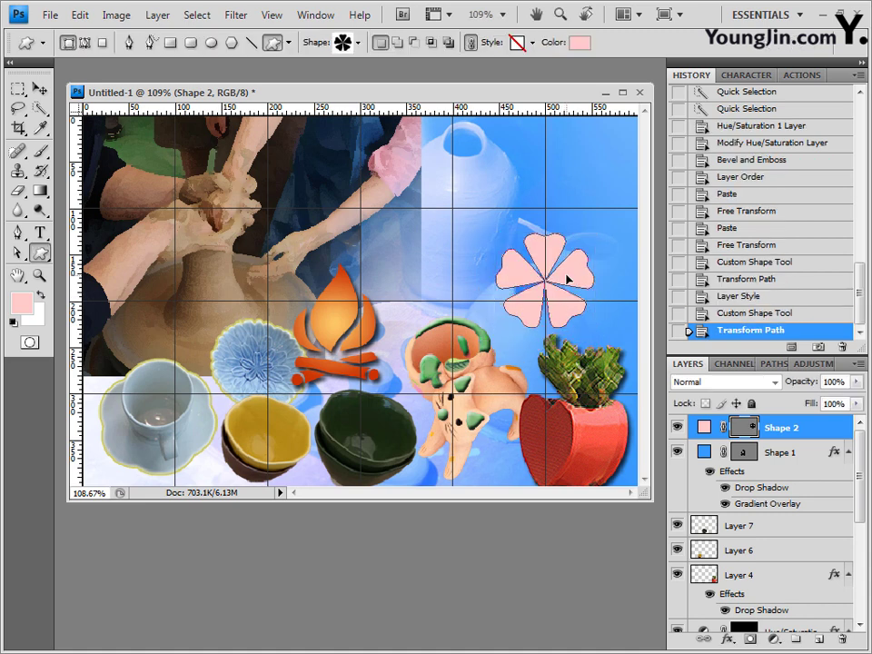
# - Apply a 2 px outside Stroke in white (ffffff) to the pink flower layer
pyautogui.click(726, 638)
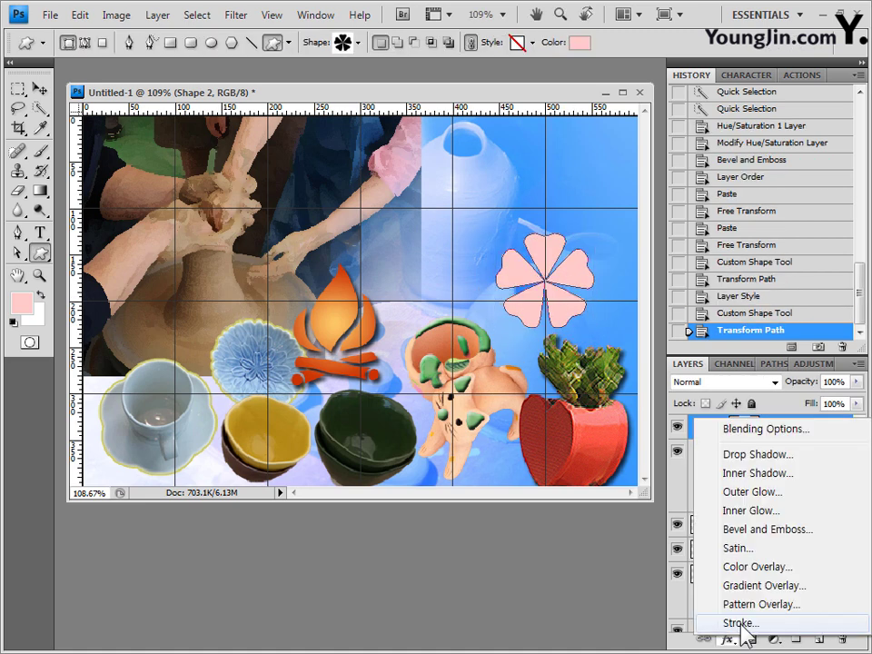
pyautogui.click(743, 624)
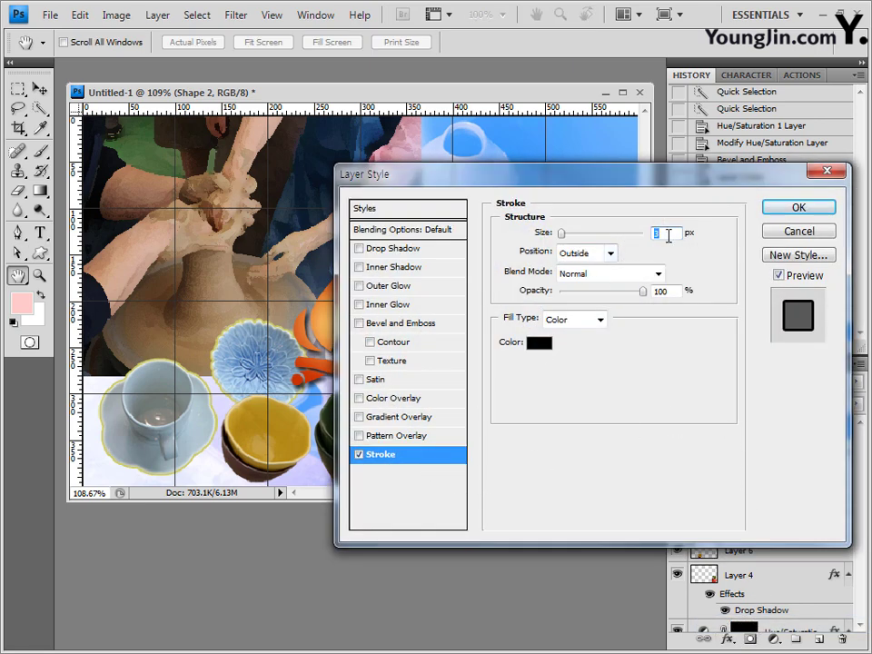
pyautogui.write('2')
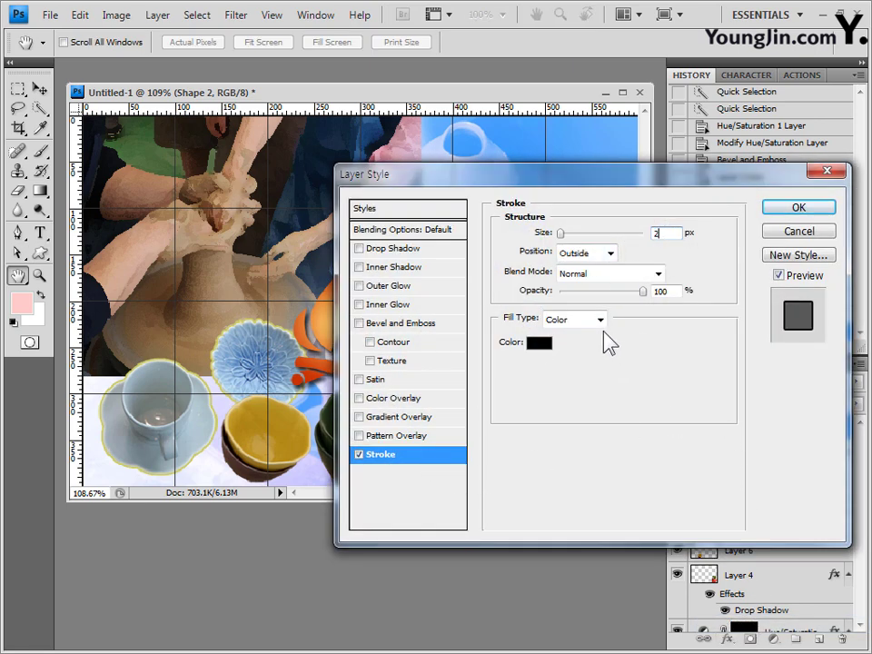
pyautogui.click(539, 342)
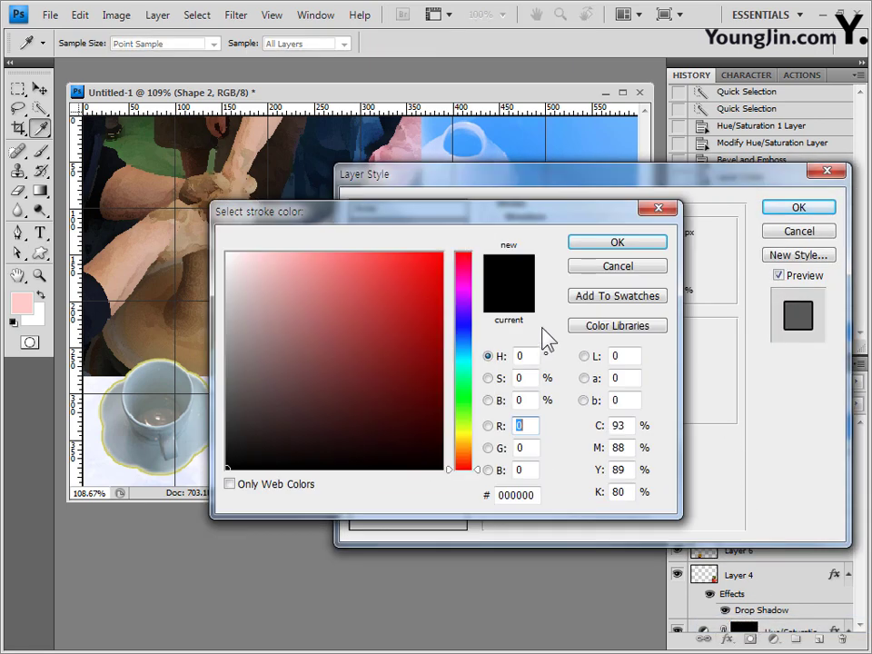
pyautogui.doubleClick(525, 495)
pyautogui.write('ffffff')
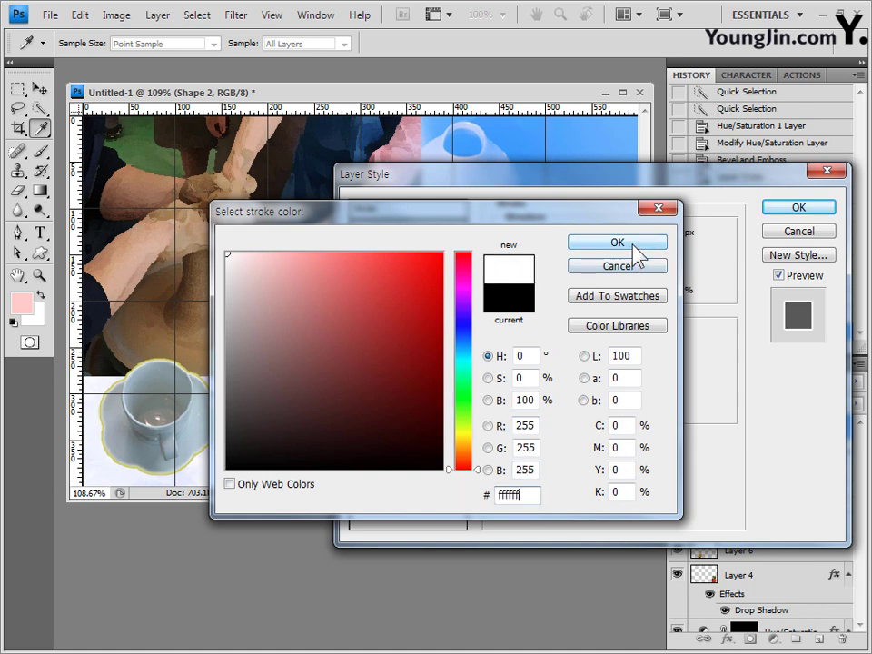
pyautogui.click(634, 243)
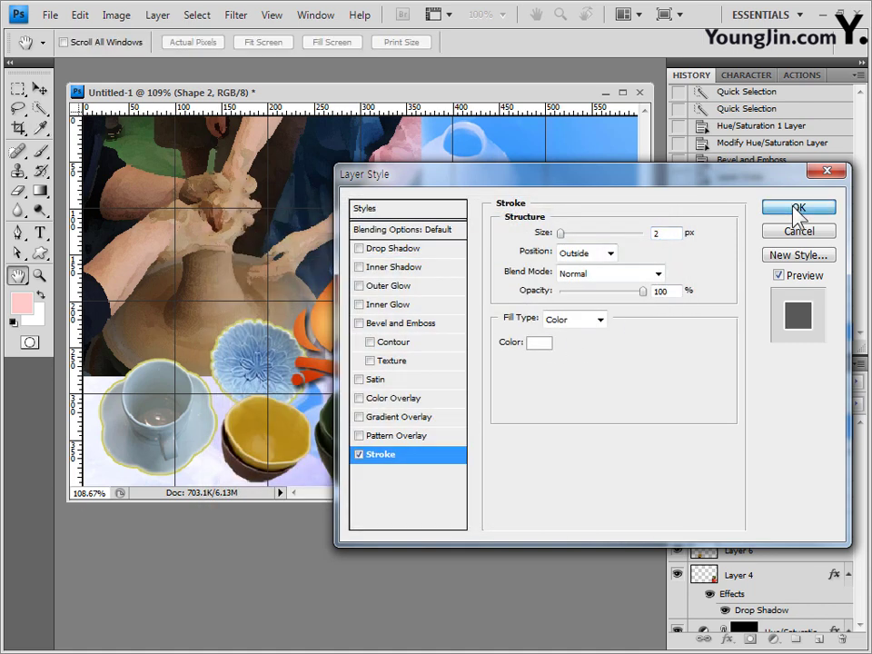
pyautogui.click(796, 208)
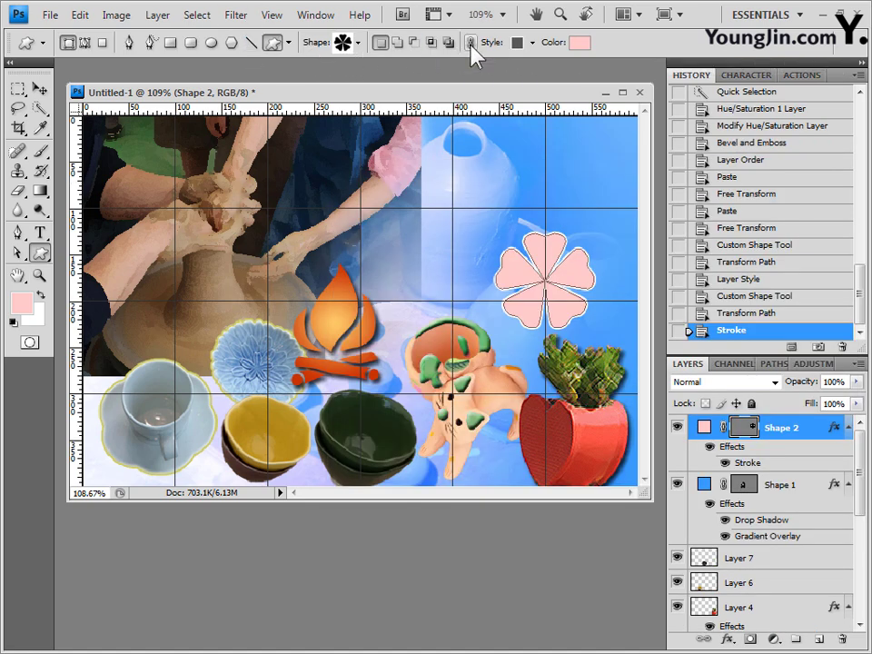
# - Reset the shape style to none and choose the waves shape from the Nature set
pyautogui.click(531, 43)
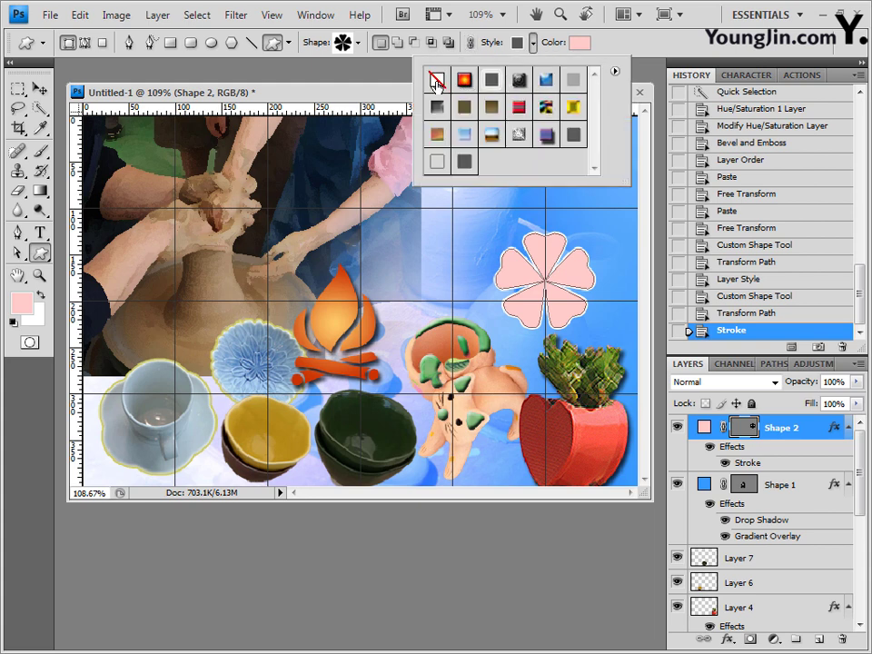
pyautogui.click(437, 82)
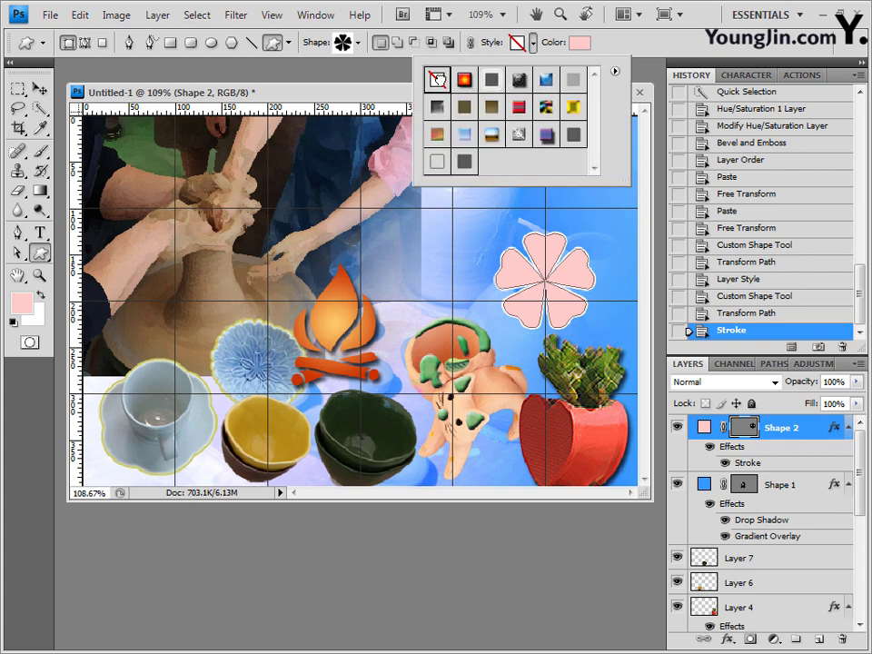
pyautogui.click(358, 44)
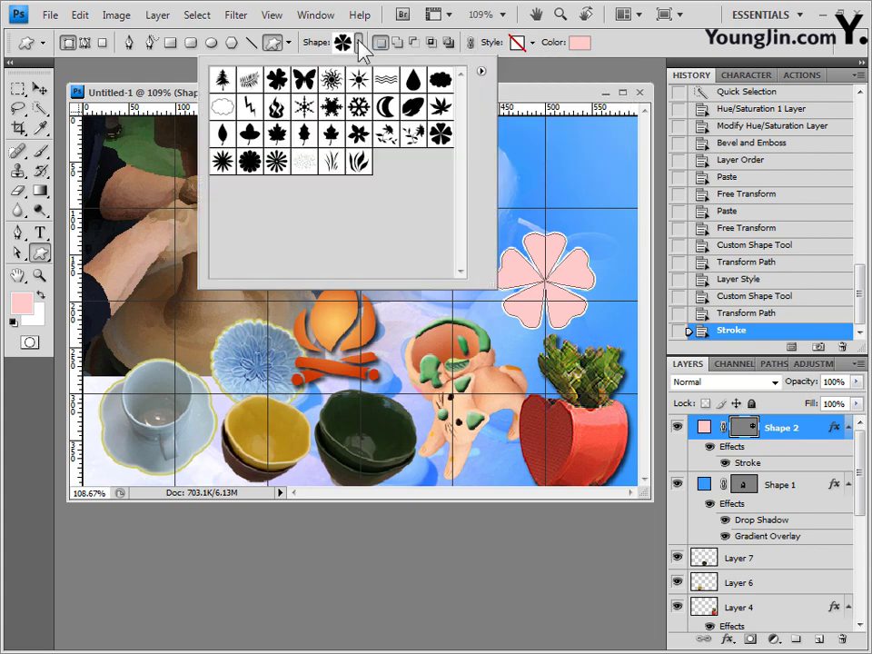
pyautogui.click(386, 79)
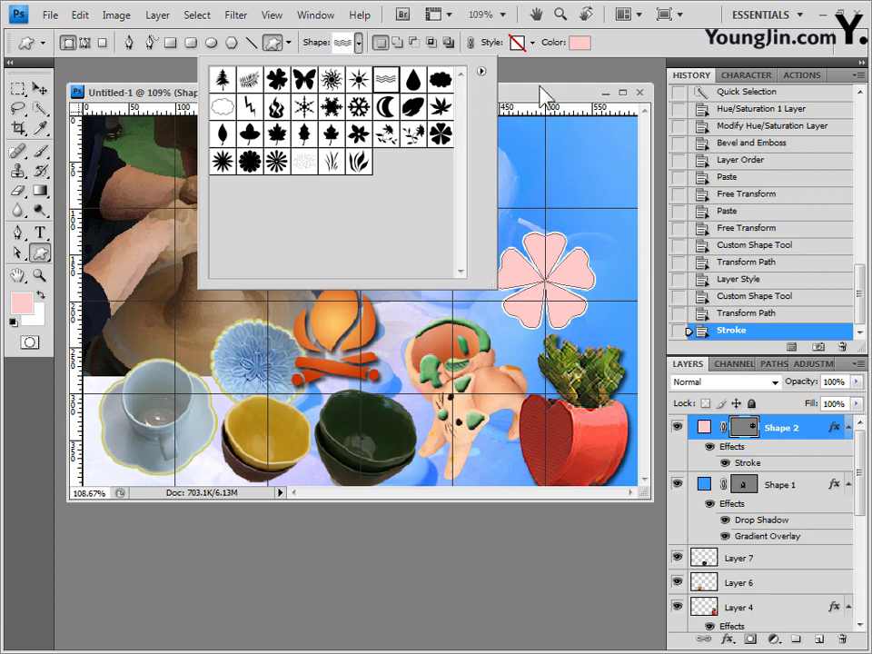
pyautogui.click(539, 90)
# - Draw the pink waves shape across the upper part of the potter photo and stretch its width to 109.7%
pyautogui.moveTo(155, 127); pyautogui.dragTo(326, 177)
pyautogui.hotkey('ctrl', 't')
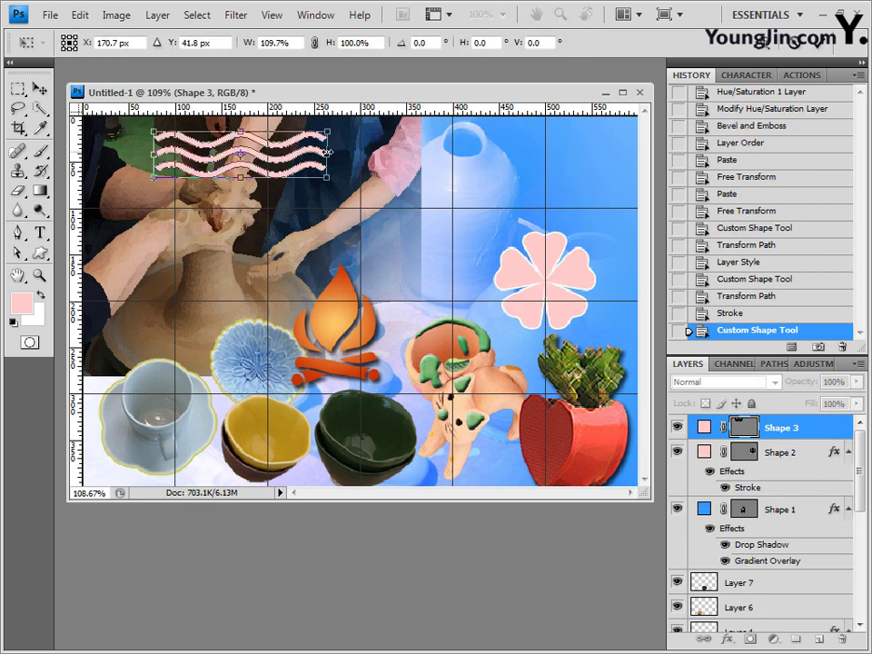
pyautogui.press('Return')
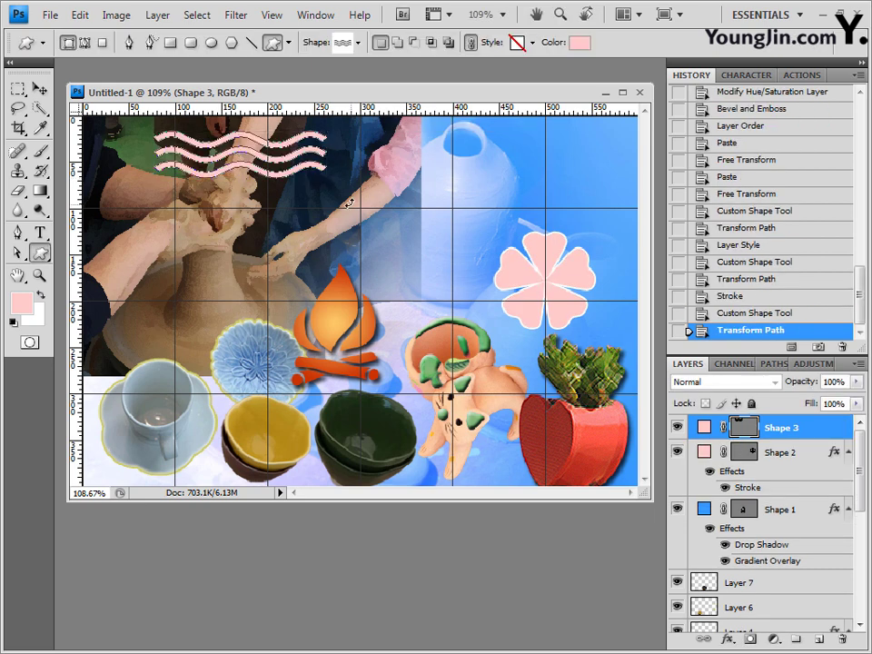
# - Change the fill color of the waves shape layer to white (ffffff)
pyautogui.doubleClick(705, 428)
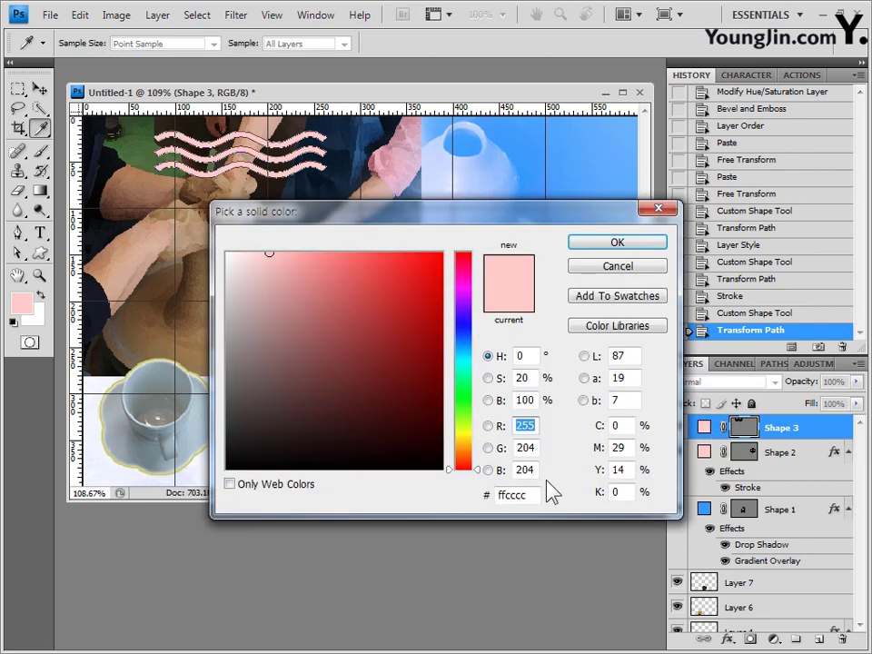
pyautogui.moveTo(529, 494); pyautogui.dragTo(454, 498)
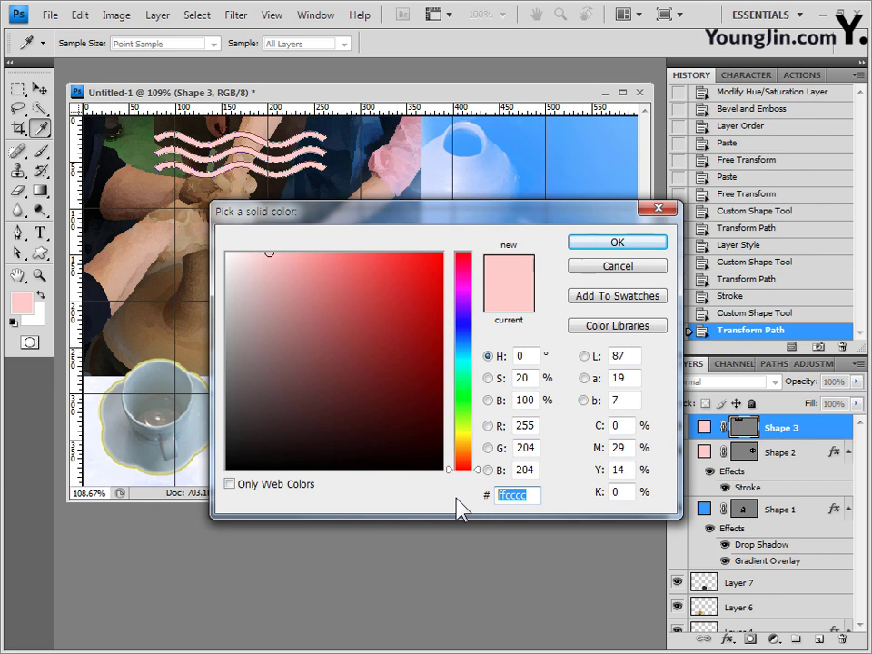
pyautogui.write('ffffff')
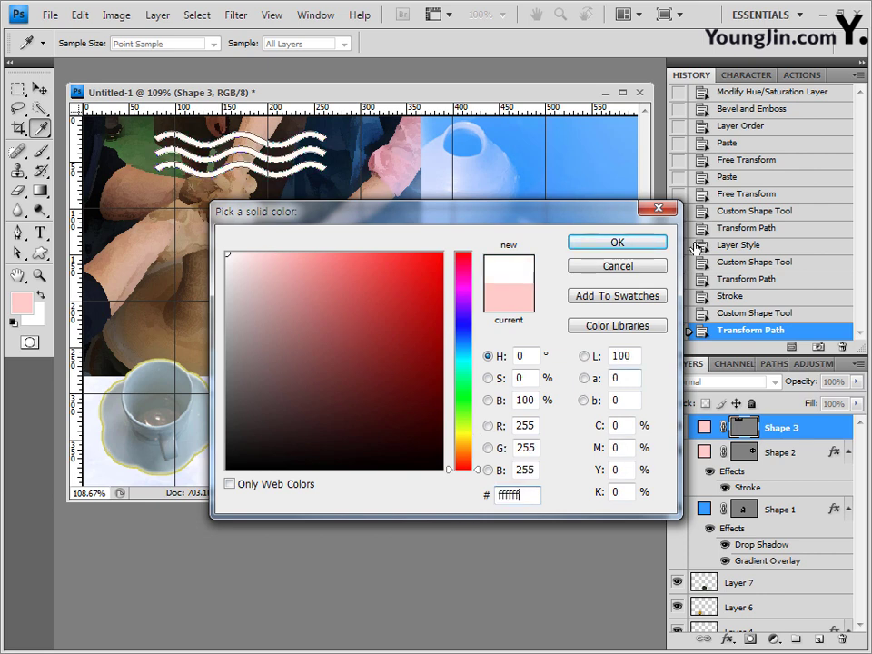
pyautogui.click(626, 244)
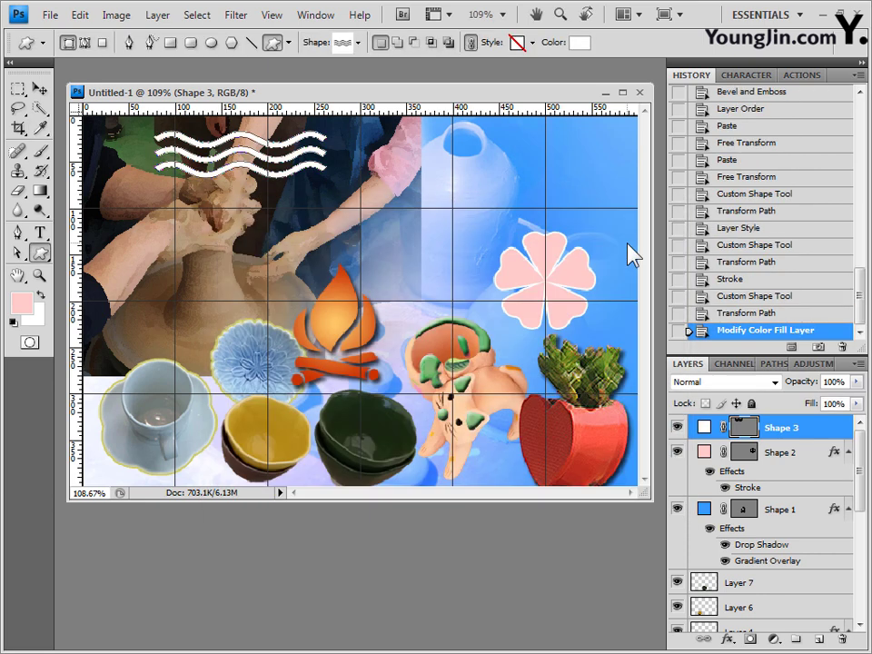
# - Apply a 2 px outside Stroke in turquoise (33cccc) to the waves layer
pyautogui.click(727, 640)
pyautogui.click(740, 629)
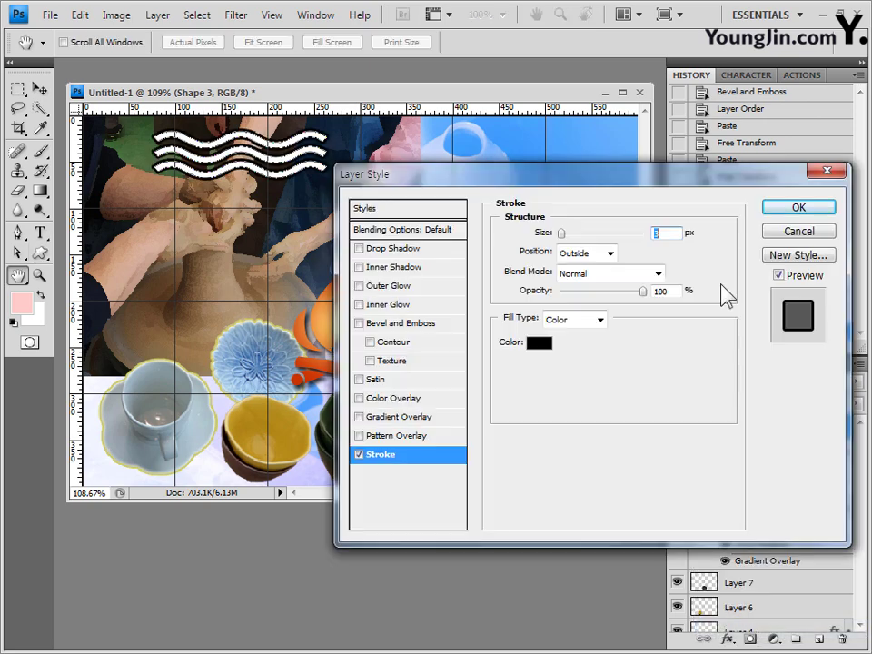
pyautogui.press('Down')
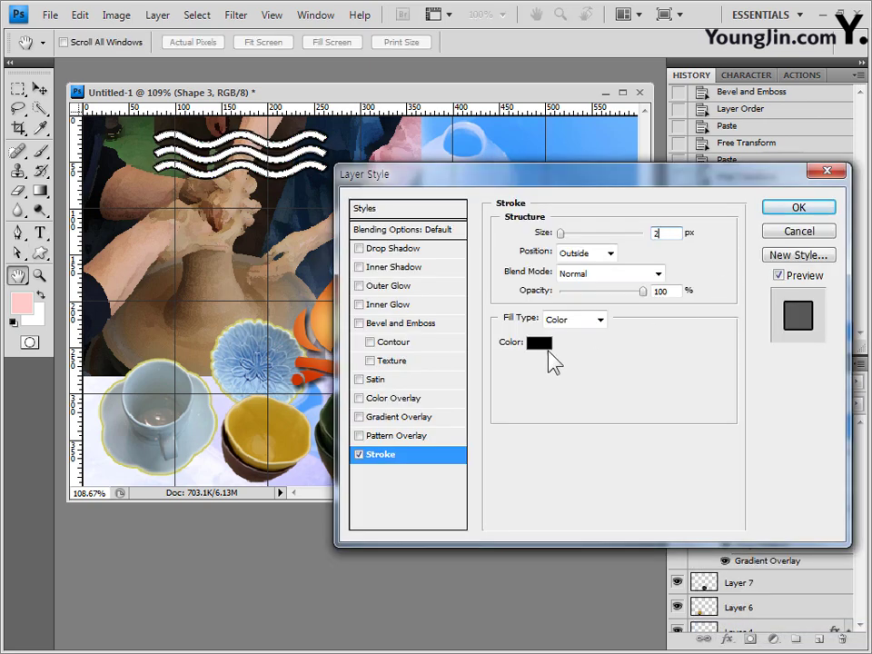
pyautogui.click(541, 345)
pyautogui.moveTo(543, 495); pyautogui.dragTo(446, 489)
pyautogui.write('33cccc')
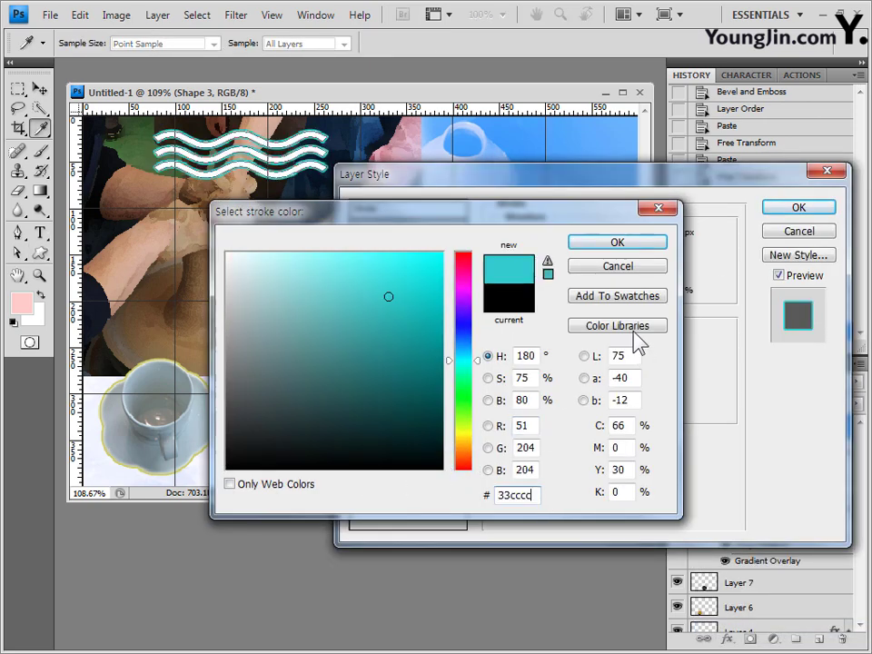
pyautogui.click(639, 245)
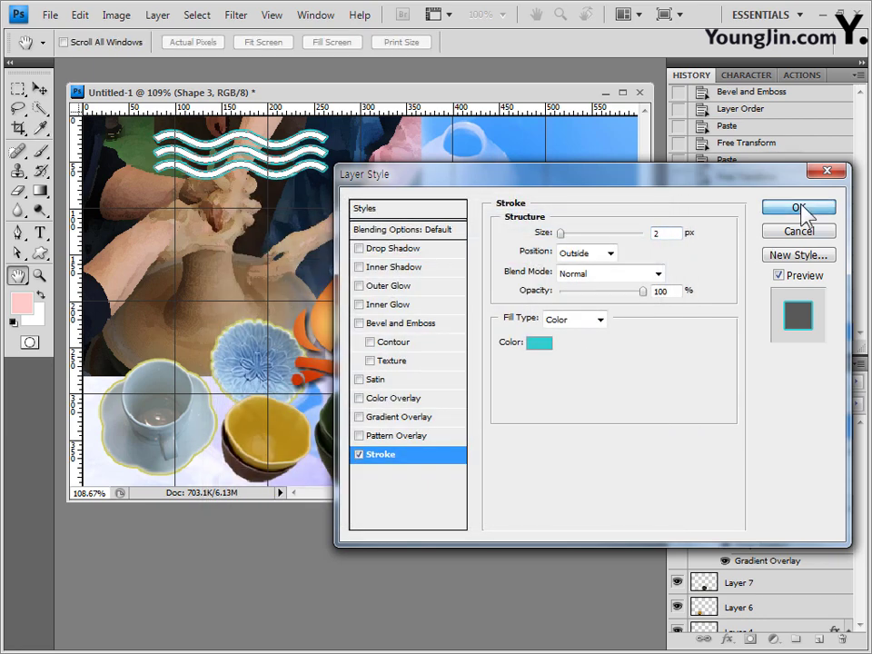
pyautogui.click(799, 209)
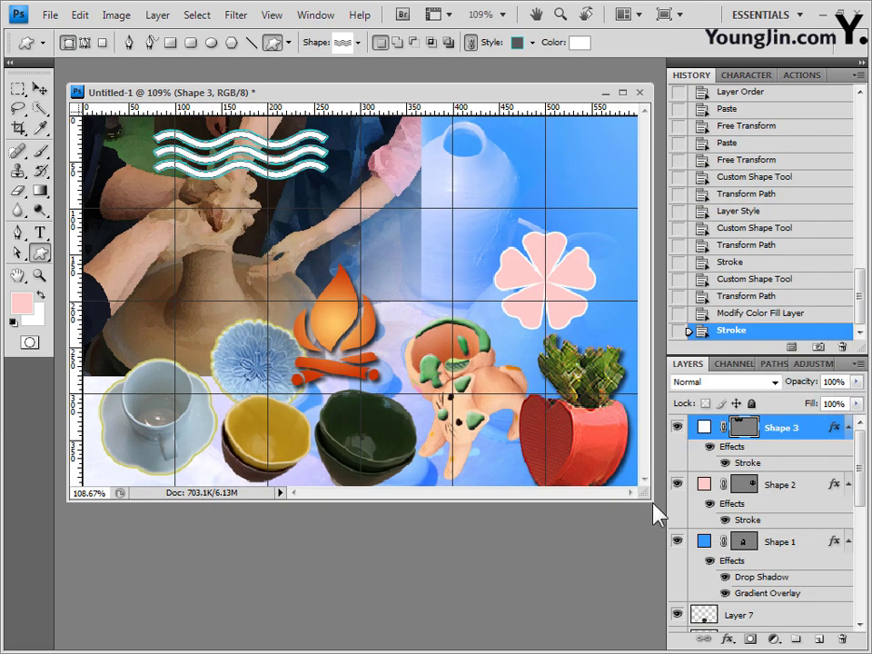
# - Set the Pen tool to draw a new shape layer with no style and the dark teal color 006666
pyautogui.moveTo(650, 498); pyautogui.dragTo(657, 501)
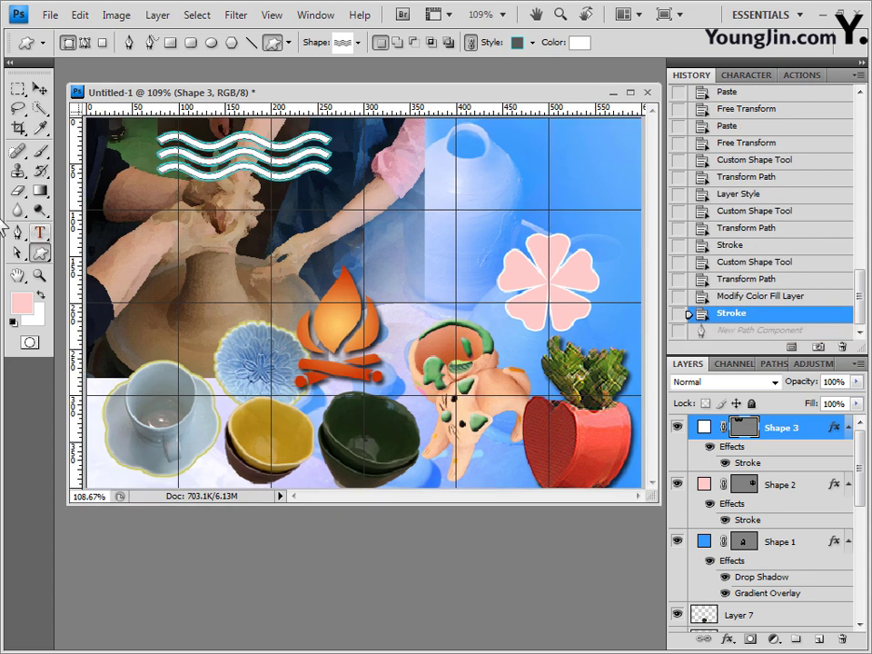
pyautogui.click(18, 234)
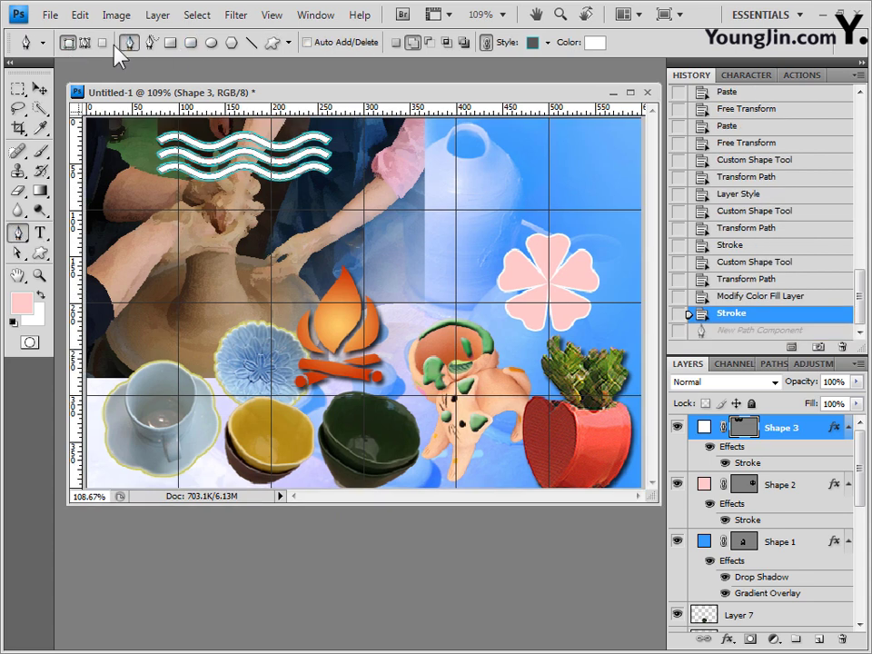
pyautogui.click(68, 43)
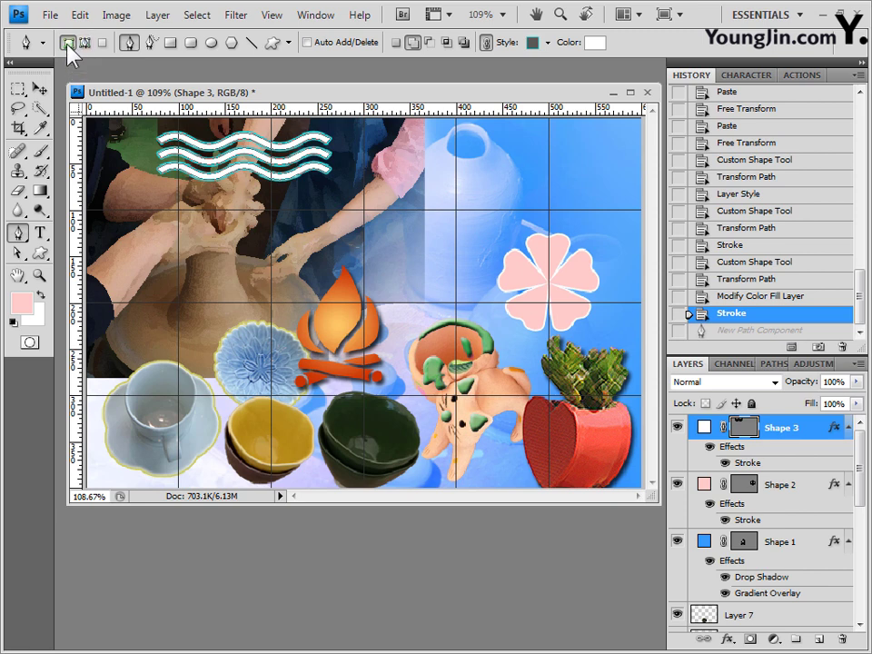
pyautogui.click(487, 44)
pyautogui.click(548, 43)
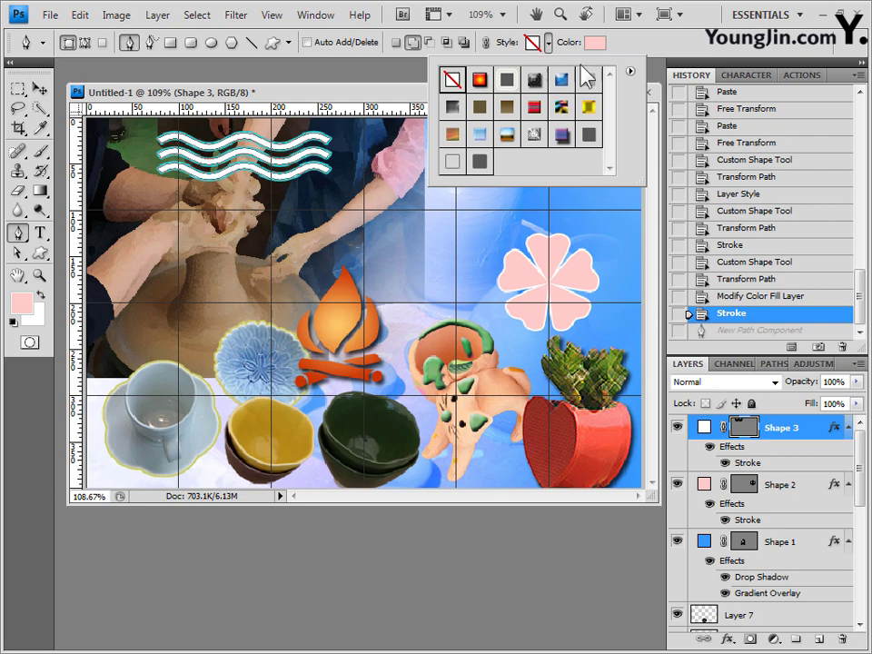
pyautogui.click(594, 43)
pyautogui.doubleClick(522, 495)
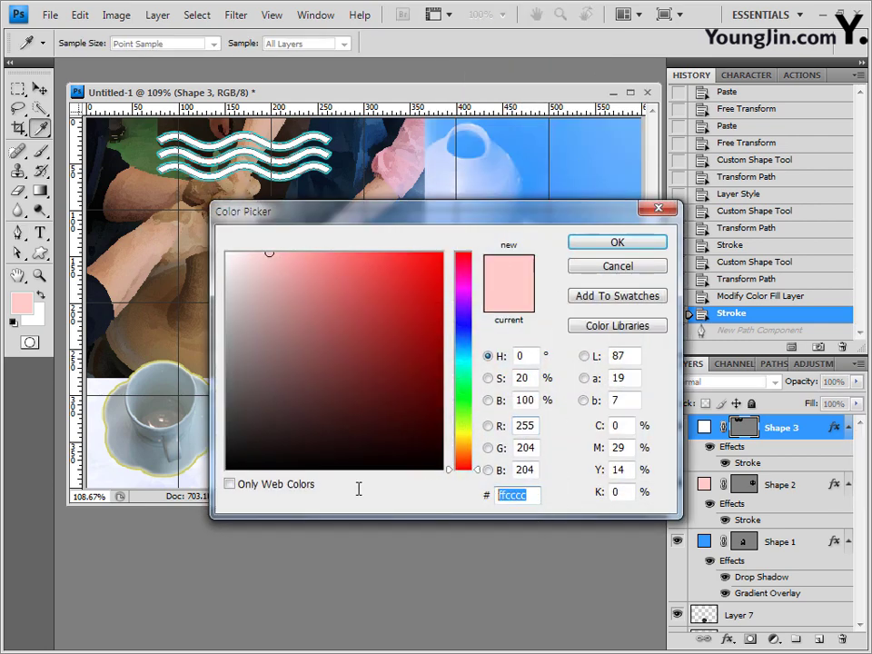
pyautogui.write('006666')
pyautogui.click(636, 242)
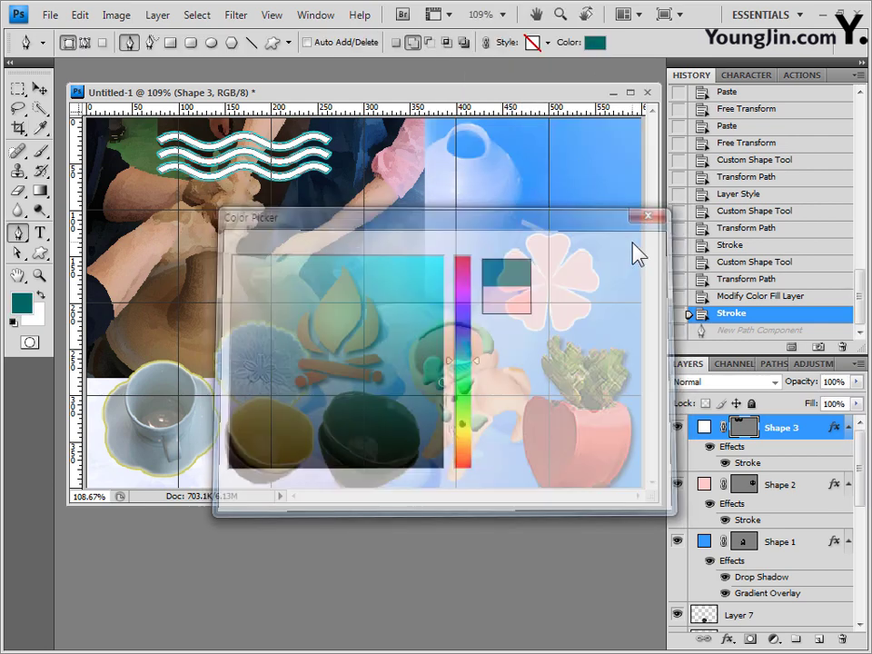
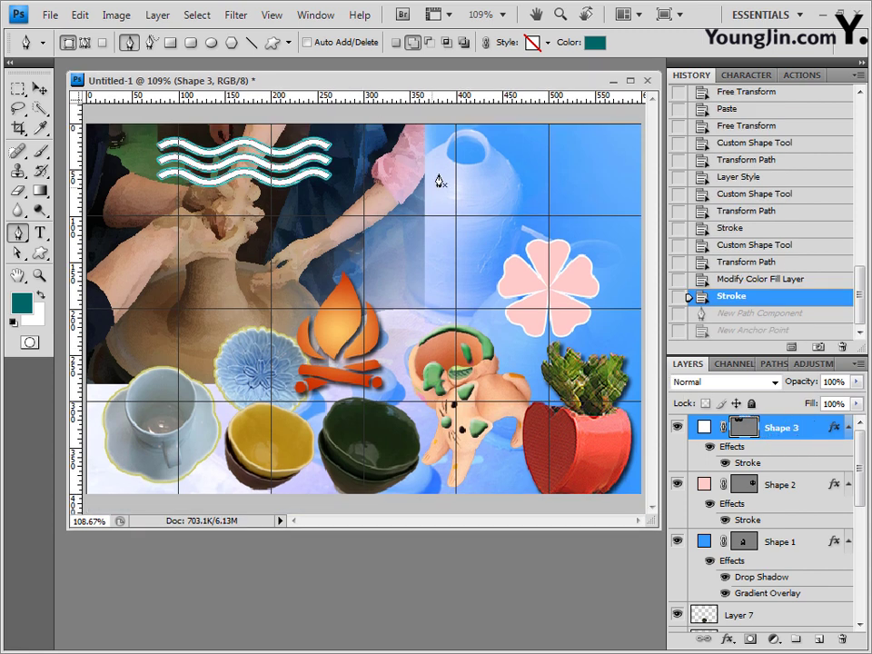
pyautogui.click(398, 43)
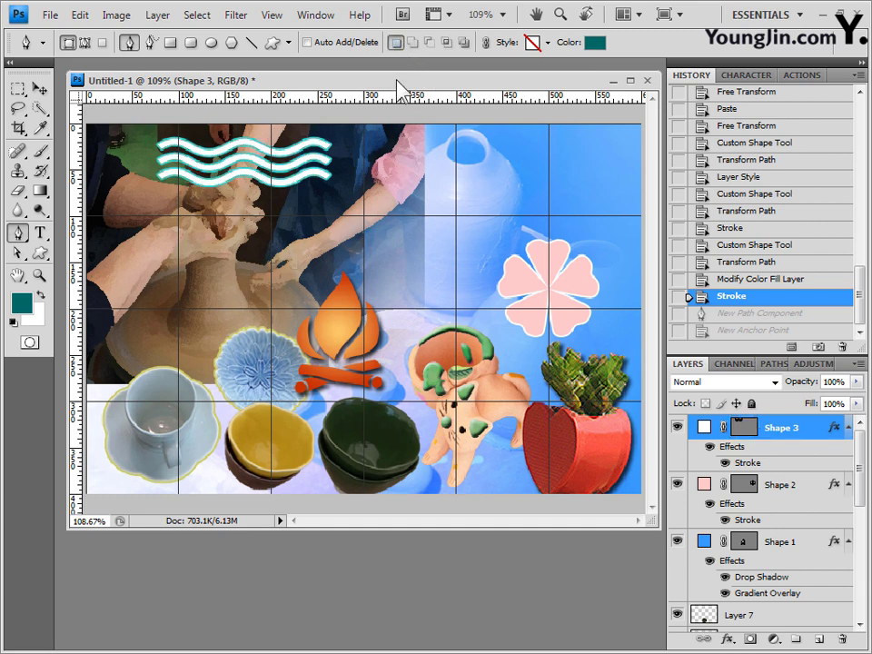
# - Draw a broad dark teal curved shape with the Pen tool from beside the waves to beyond the canvas's upper right corner
pyautogui.click(255, 241)
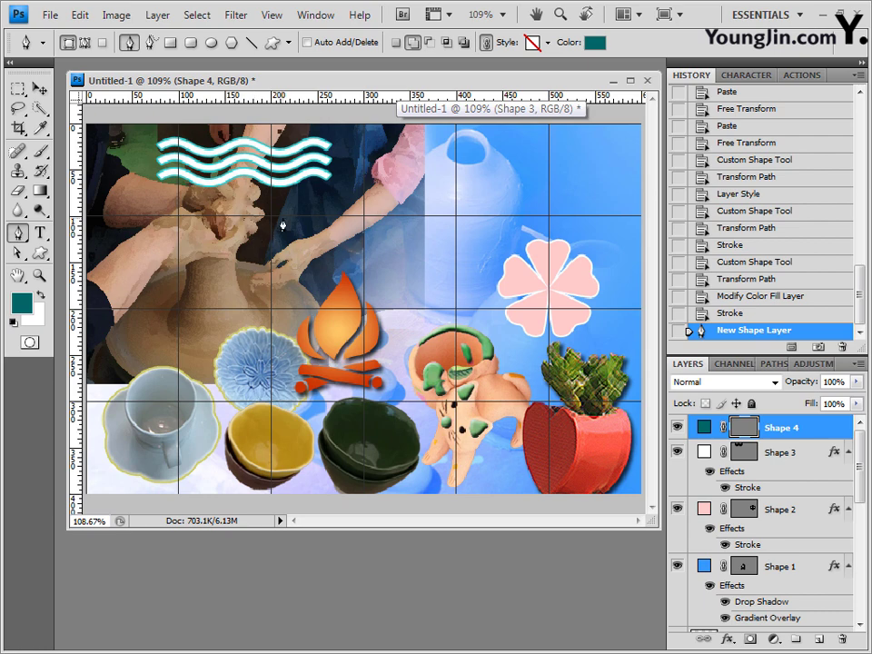
pyautogui.click(286, 219)
pyautogui.click(365, 245)
pyautogui.click(643, 209)
pyautogui.click(643, 115)
pyautogui.click(604, 111)
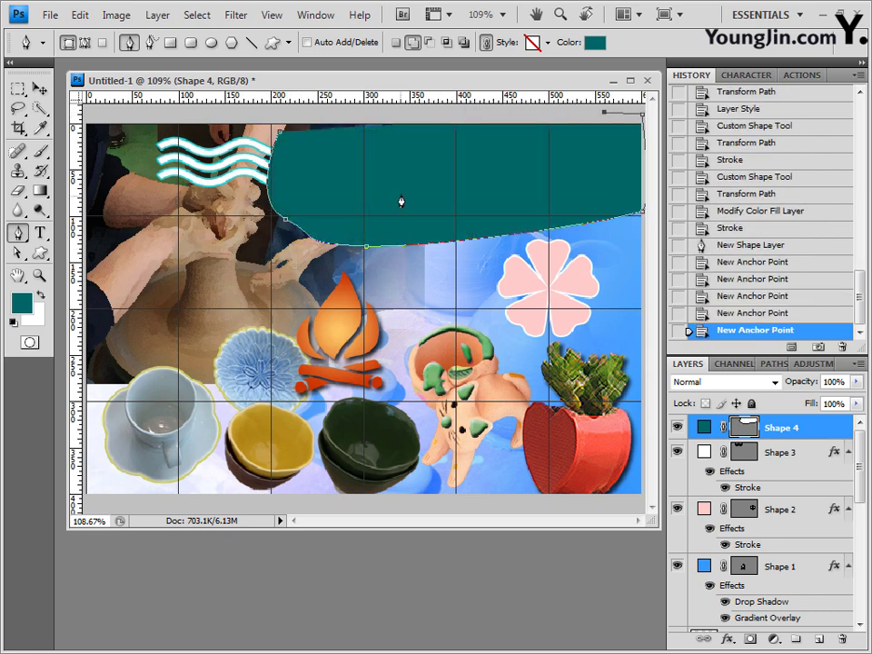
pyautogui.moveTo(311, 196); pyautogui.dragTo(273, 168)
pyautogui.click(285, 219)
# - Reshape the dark teal shape's anchor points and handles into a sweeping band with a narrow, upward-curving tip over the waves
pyautogui.press('a')
pyautogui.moveTo(285, 219); pyautogui.dragTo(291, 136)
pyautogui.click(17, 234)
pyautogui.click(289, 138)
pyautogui.moveTo(399, 181)
pyautogui.mouseDown()
pyautogui.moveTo(472, 179)
pyautogui.moveTo(390, 198)
pyautogui.moveTo(387, 189)
pyautogui.mouseUp()
pyautogui.click(19, 254)
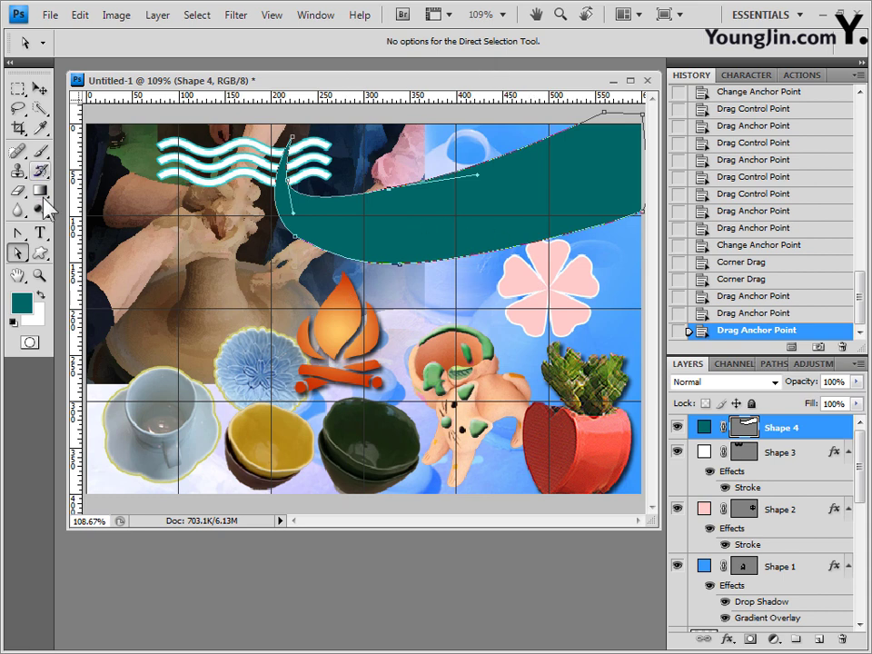
# - Set the Pen tool to create a separate shape layer in the lighter teal color 339999
pyautogui.click(17, 234)
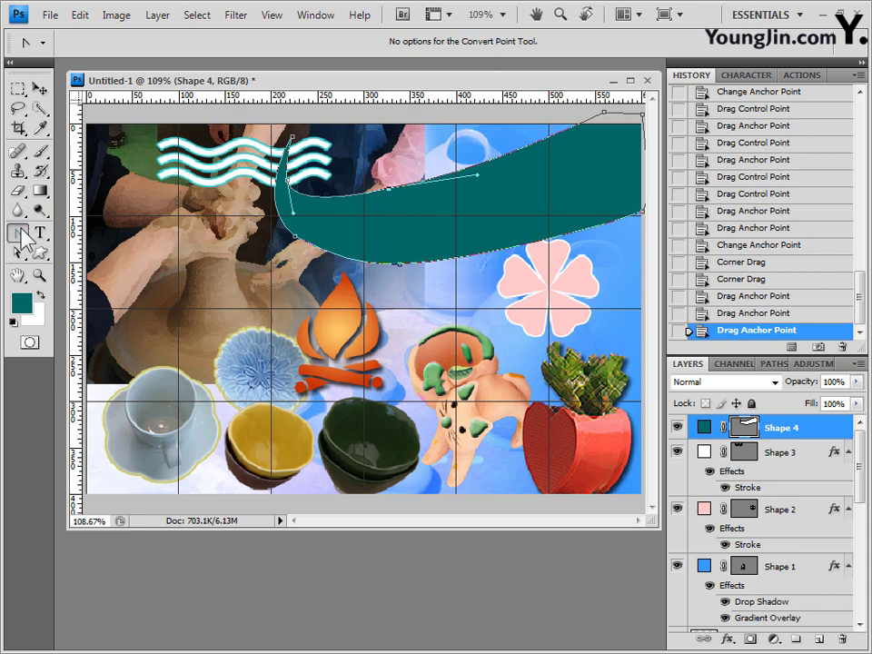
pyautogui.press('p')
pyautogui.click(396, 42)
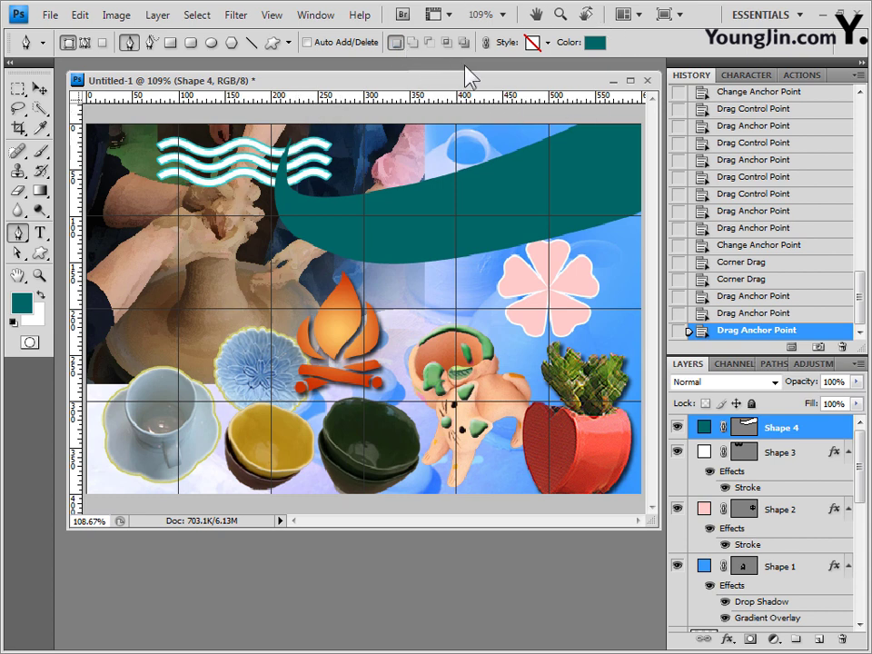
pyautogui.click(591, 47)
pyautogui.click(538, 495)
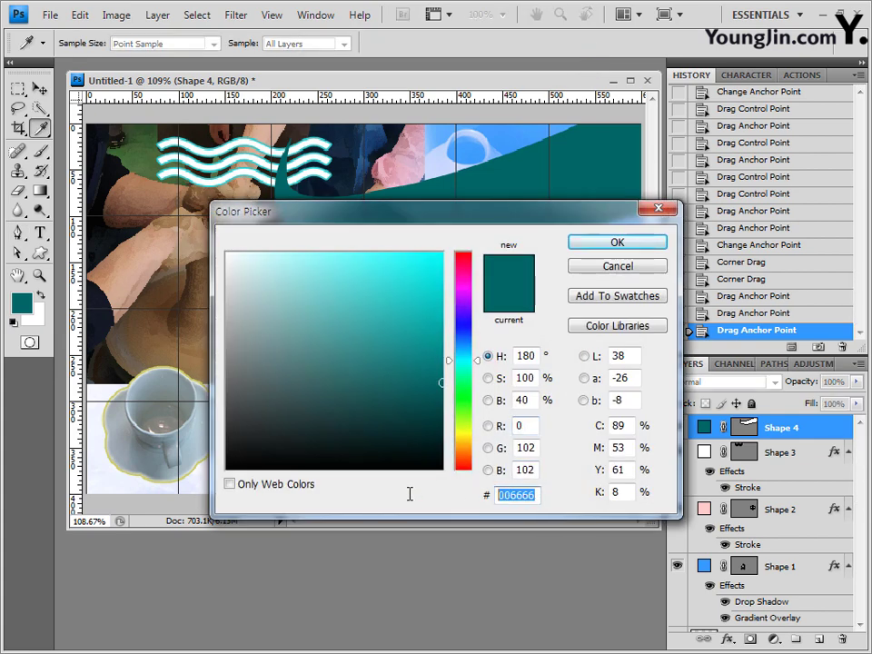
pyautogui.write('339999')
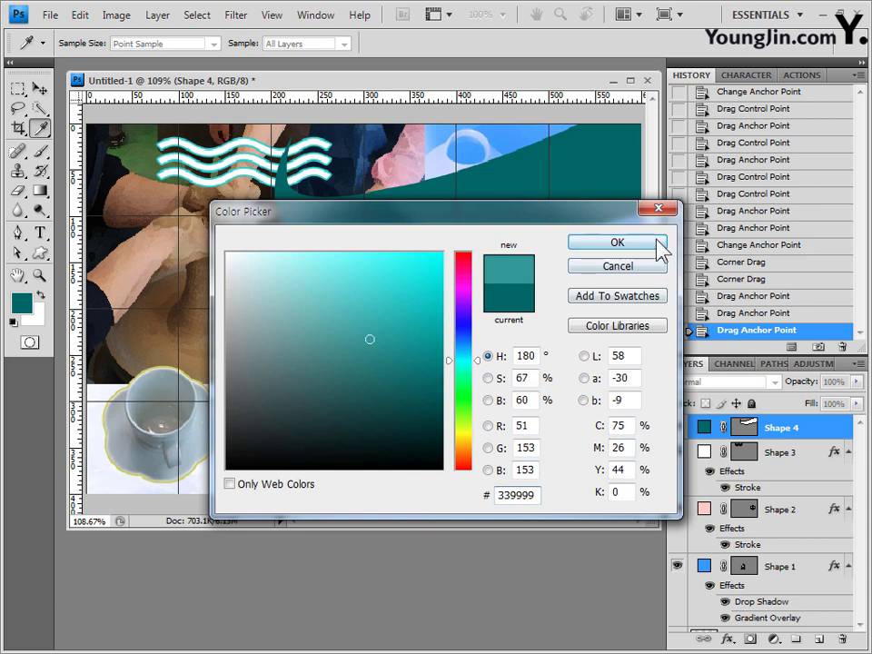
pyautogui.click(660, 243)
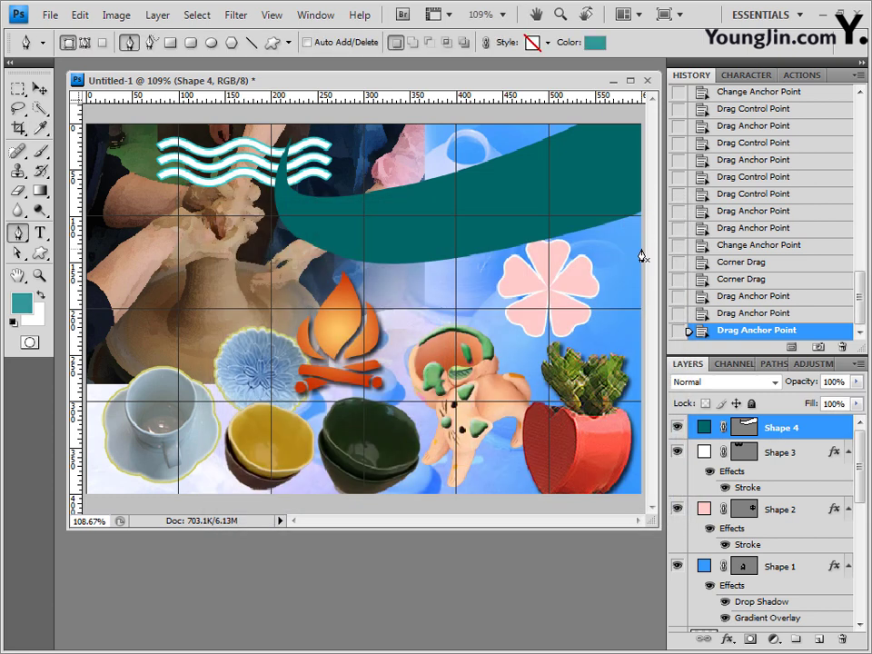
# - Draw a closed lighter teal shape above the dark band, curling at the waves and extending past the canvas's upper edge
pyautogui.click(311, 145)
pyautogui.click(333, 145)
pyautogui.click(362, 166)
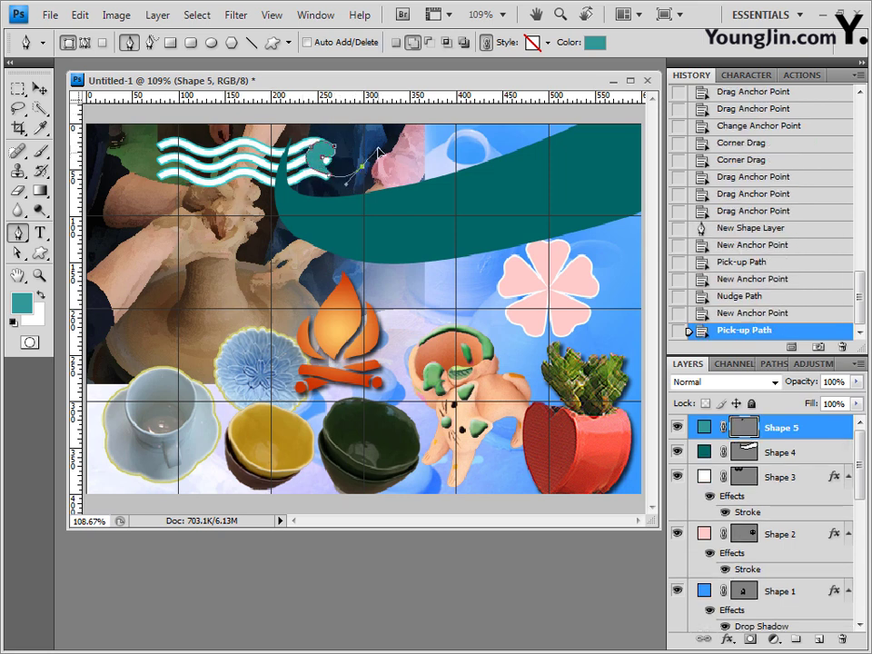
pyautogui.click(463, 119)
pyautogui.click(564, 121)
pyautogui.click(384, 186)
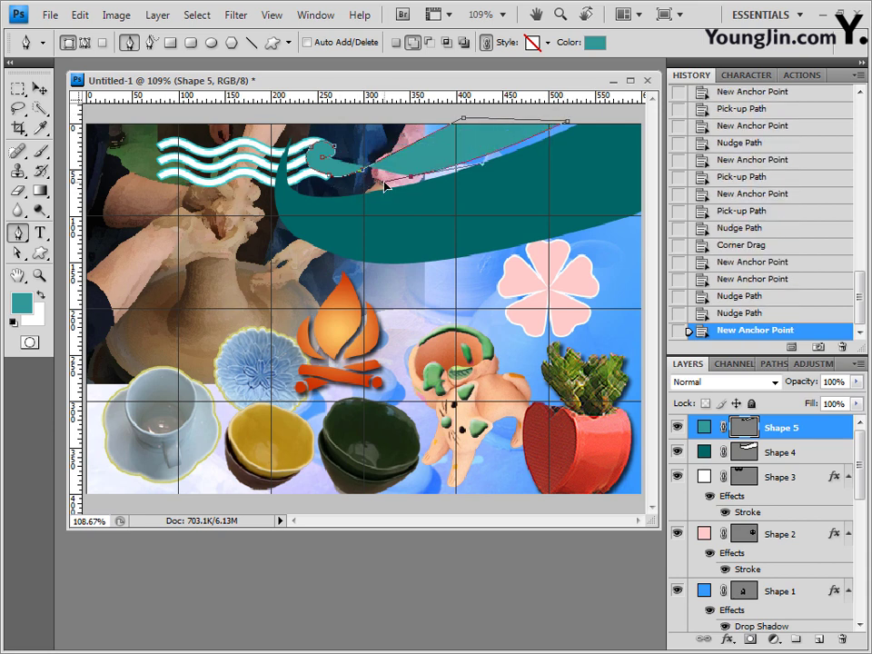
pyautogui.moveTo(384, 186); pyautogui.dragTo(376, 182)
pyautogui.moveTo(327, 134)
pyautogui.mouseDown()
pyautogui.moveTo(337, 158)
pyautogui.moveTo(333, 170)
pyautogui.moveTo(319, 145)
pyautogui.moveTo(313, 162)
pyautogui.mouseUp()
pyautogui.click(312, 145)
# - Adjust the anchor points and handles of the lighter teal shape to form a larger, smoother spiral over the waves
pyautogui.press('a')
pyautogui.moveTo(319, 168); pyautogui.dragTo(336, 177)
pyautogui.moveTo(319, 182); pyautogui.dragTo(309, 192)
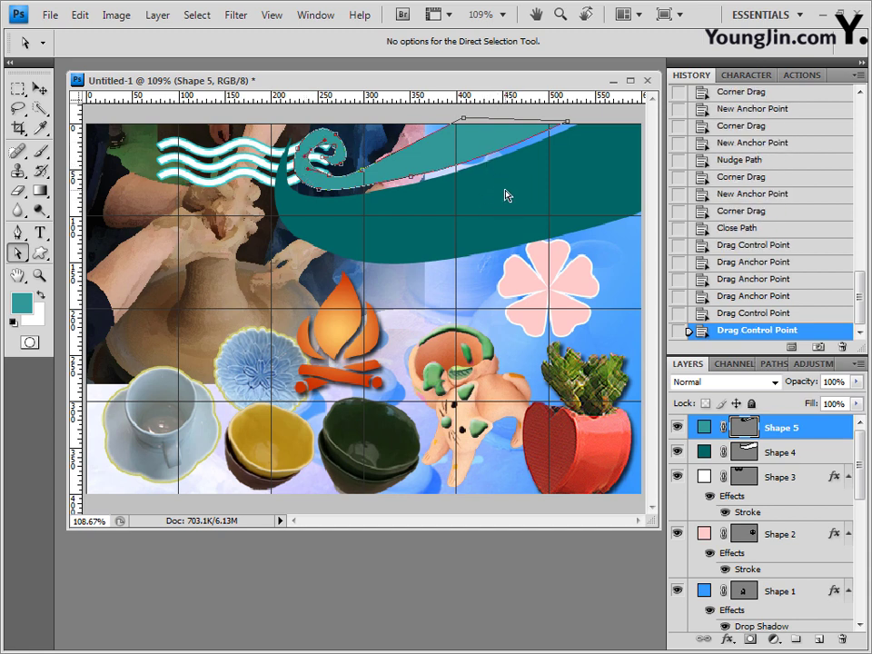
# - Merge the two teal shape layers, Shape 5 and Shape 4, into one layer
pyautogui.keyDown('shift'); pyautogui.click(793, 454); pyautogui.keyUp('shift')
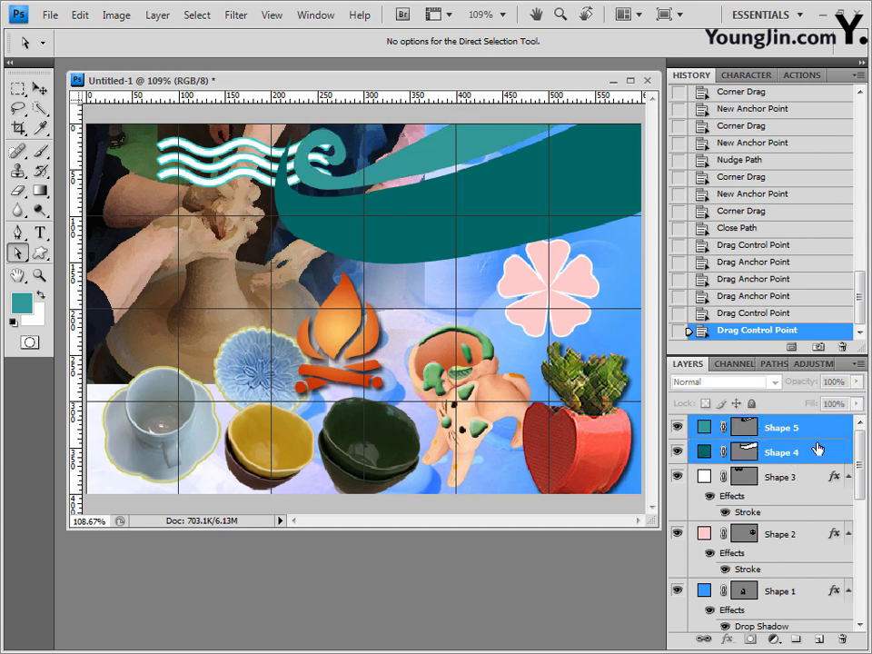
pyautogui.click(157, 16)
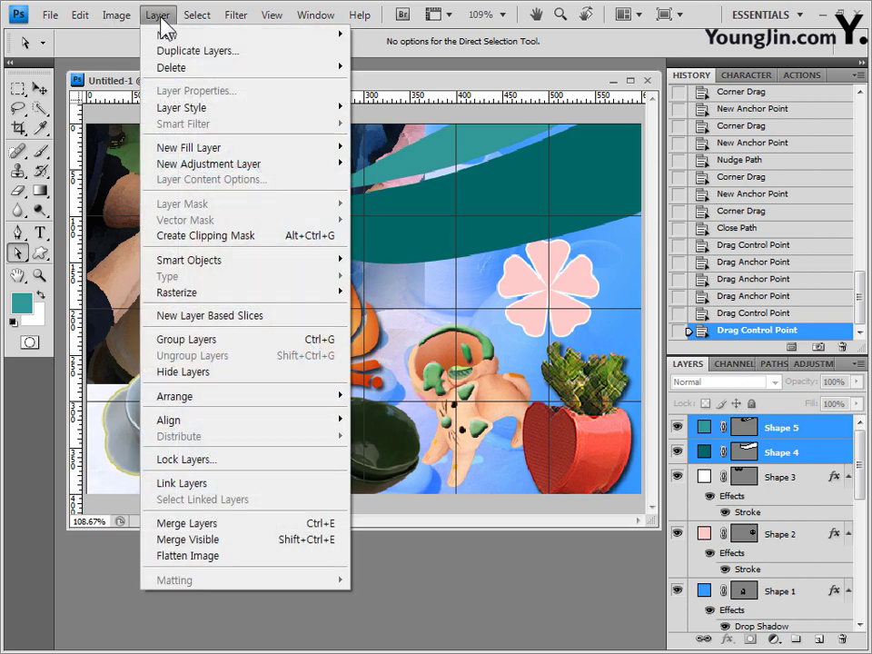
pyautogui.click(288, 525)
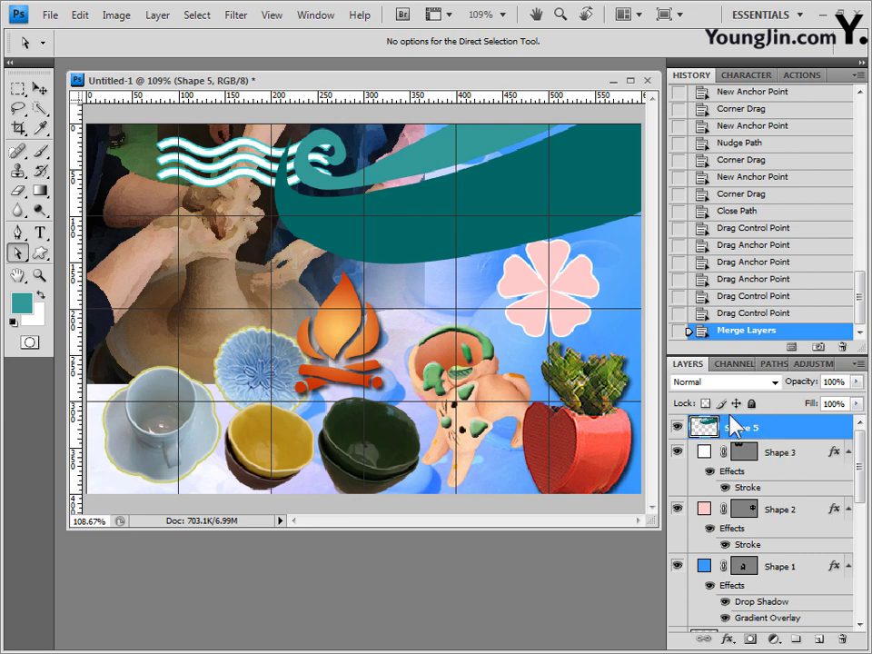
# - Apply a Drop Shadow to the merged teal layer with 75% opacity, 120° angle, 5 px distance and 5 px size
pyautogui.click(727, 638)
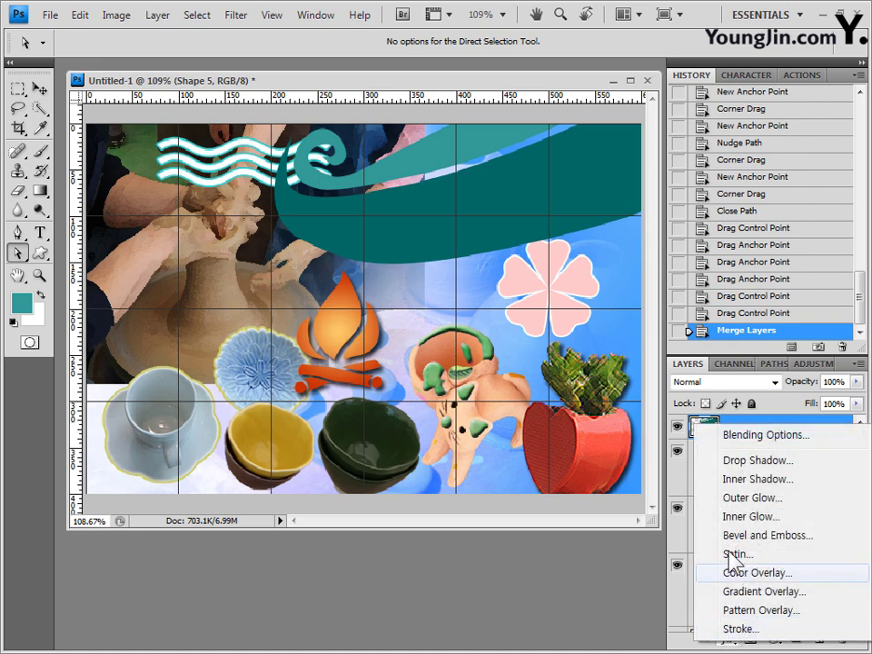
pyautogui.click(740, 463)
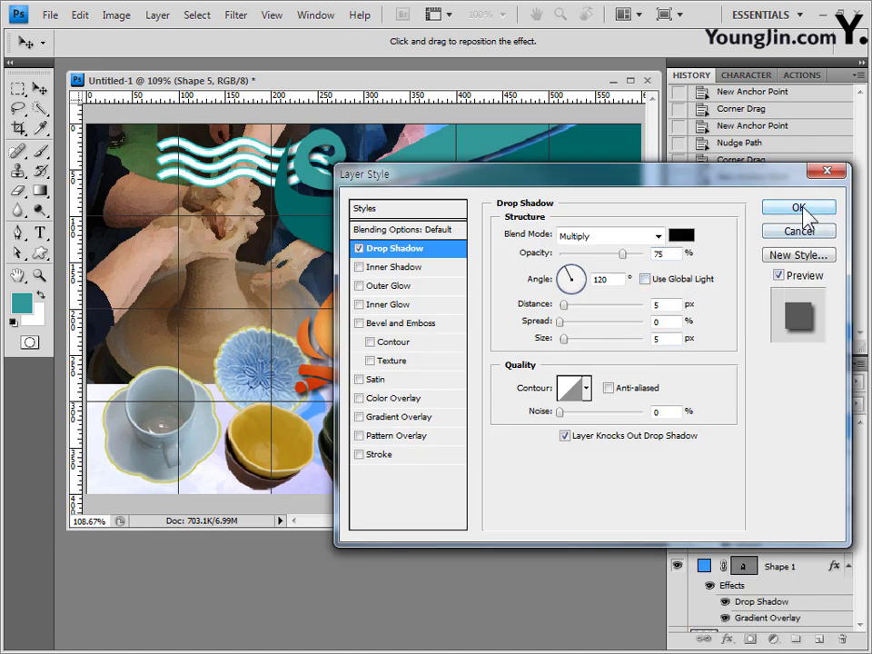
pyautogui.click(801, 211)
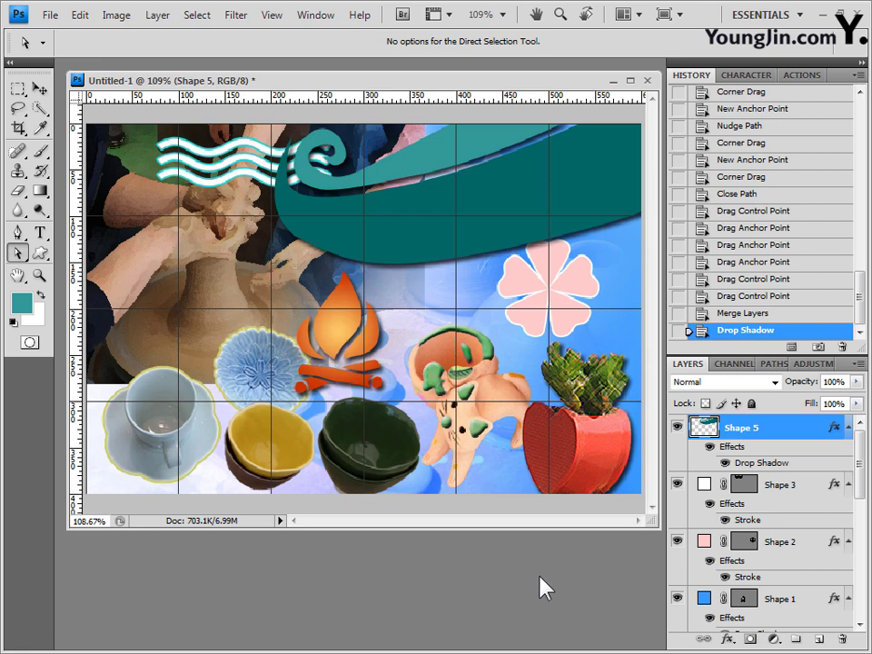
# - Create a new 50 x 50 pixel RGB document at 72 pixels/inch with a white background
pyautogui.click(51, 15)
pyautogui.click(71, 36)
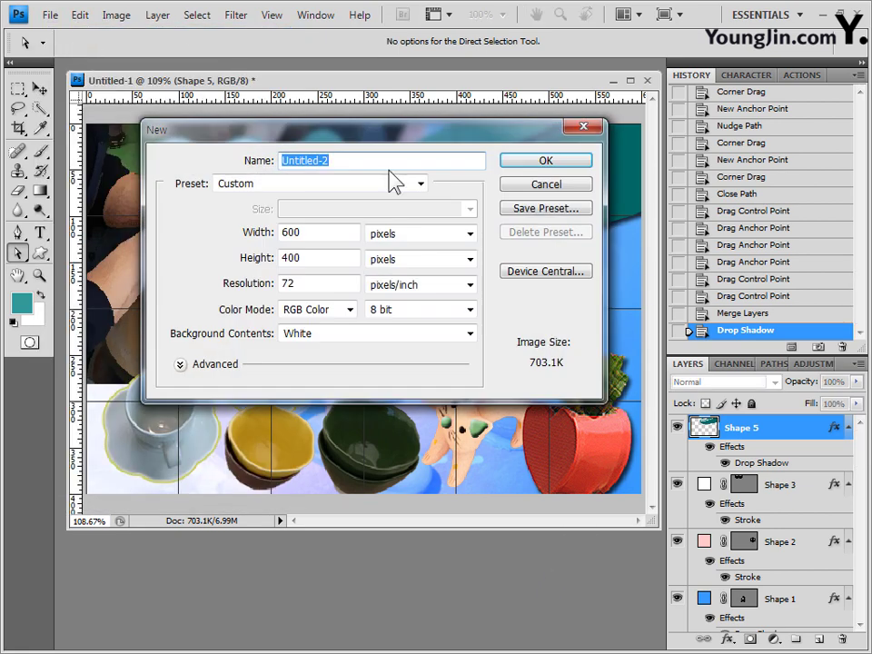
pyautogui.doubleClick(317, 235)
pyautogui.write('50')
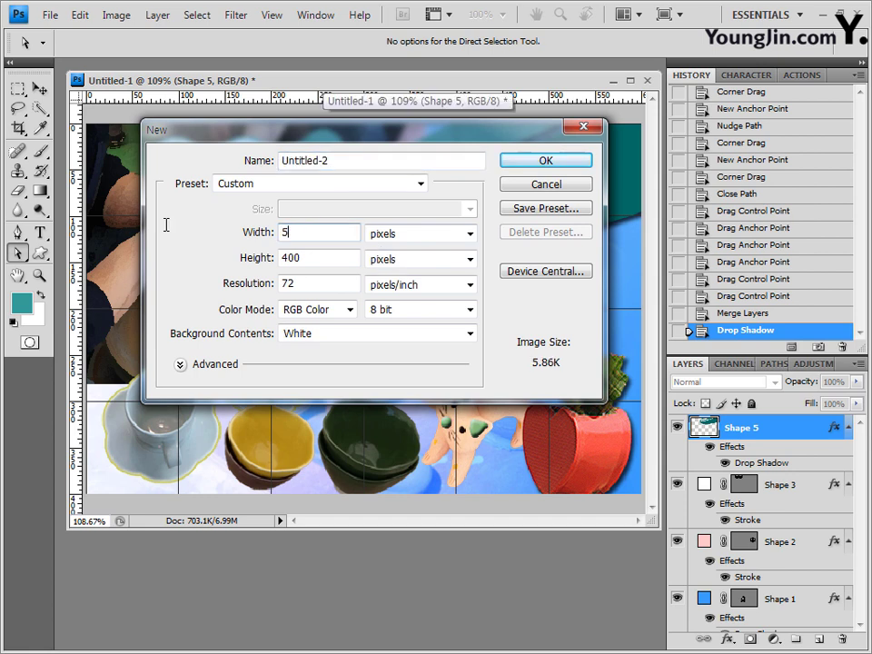
pyautogui.press('Tab')
pyautogui.press('Tab')
pyautogui.write('500')
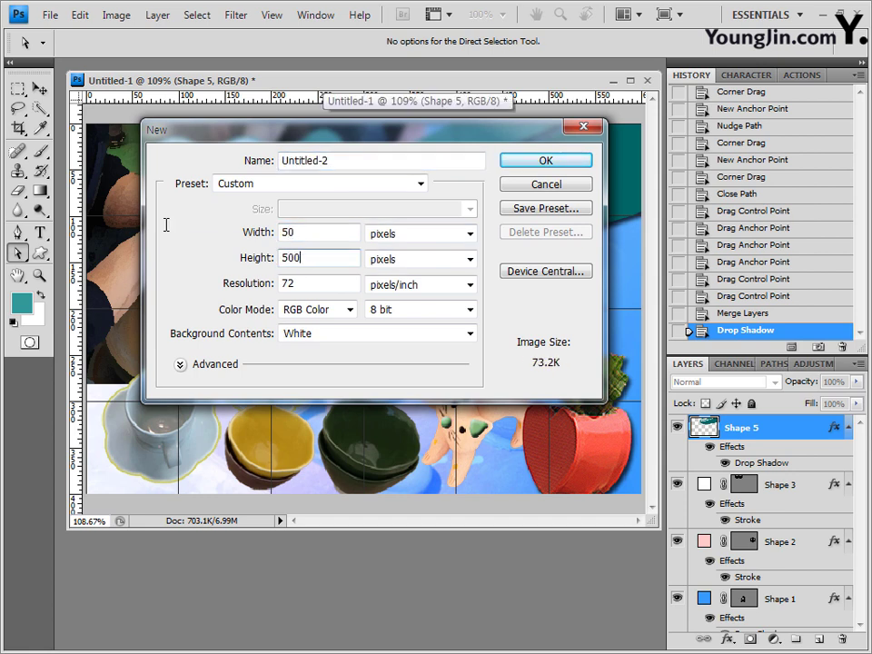
pyautogui.press('BackSpace')
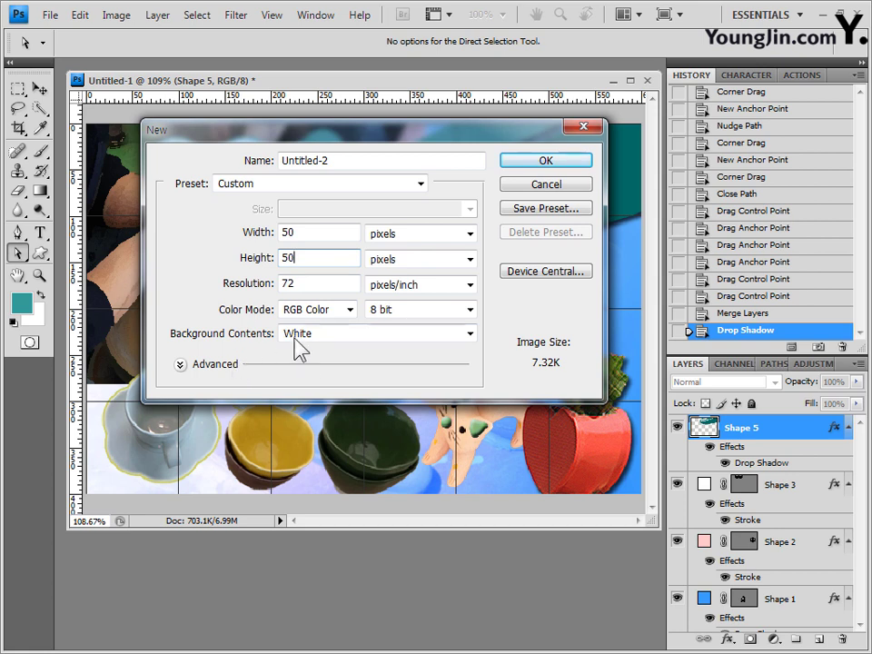
pyautogui.click(568, 161)
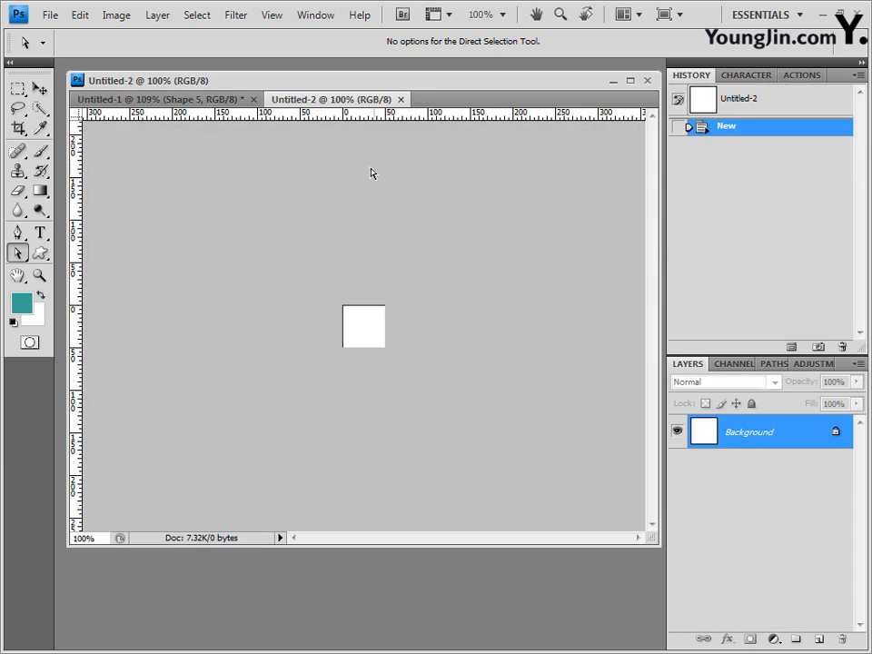
# - Show the new document at 300% in its own small floating window over the composite
pyautogui.hotkey('ctrl', '+')
pyautogui.hotkey('ctrl', '+')
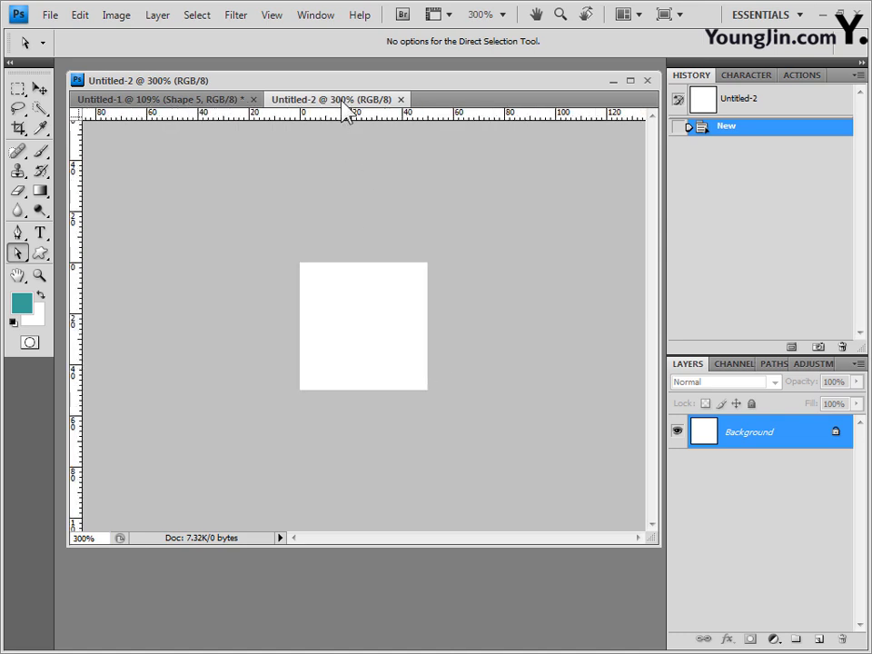
pyautogui.moveTo(348, 99); pyautogui.dragTo(244, 153)
pyautogui.moveTo(675, 577); pyautogui.dragTo(269, 316)
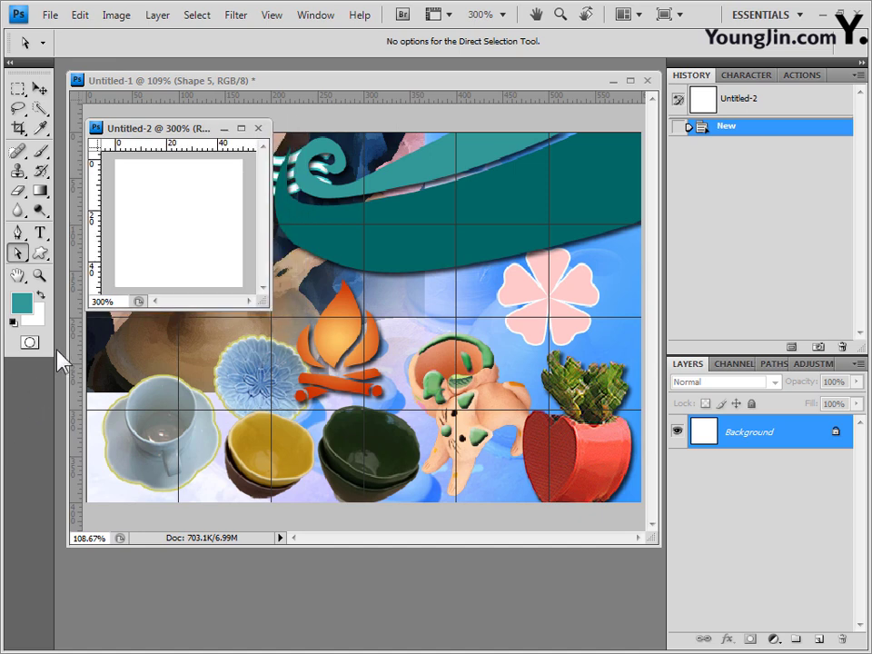
# - Draw a teal maple leaf custom shape in the new document's upper-left quarter, nudge it inward and scale its height to 84.8%
pyautogui.click(48, 257)
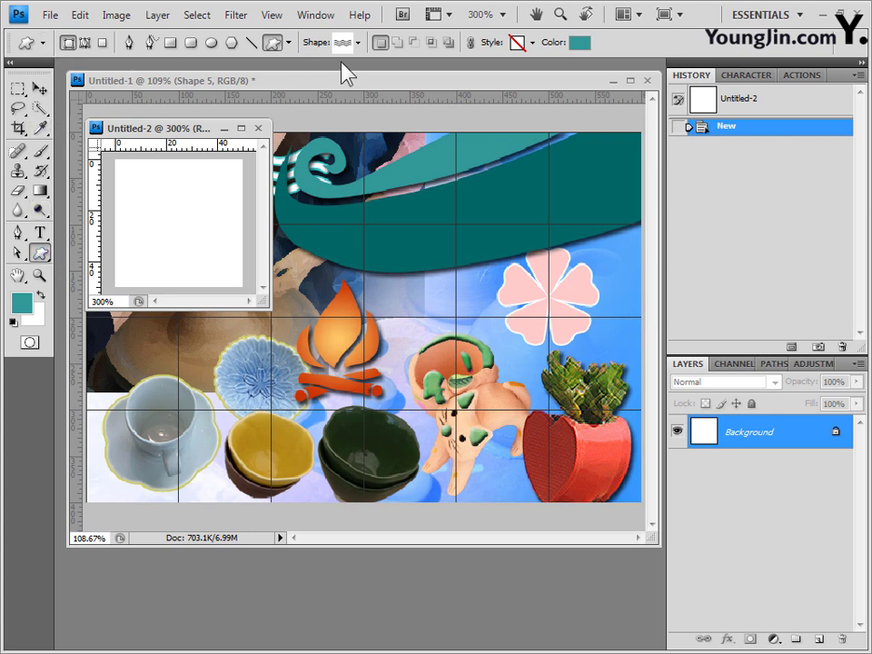
pyautogui.click(359, 43)
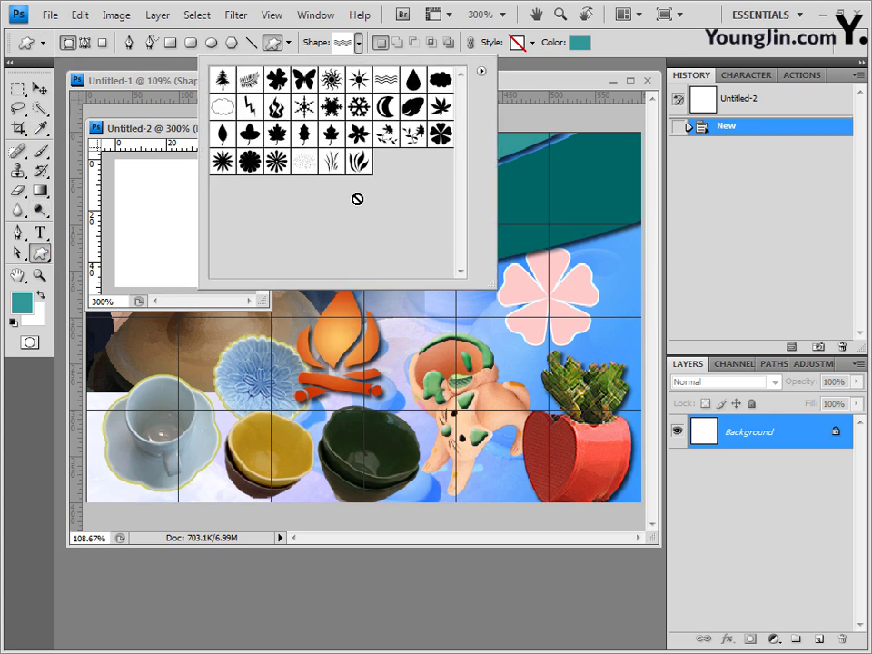
pyautogui.click(277, 136)
pyautogui.click(116, 179)
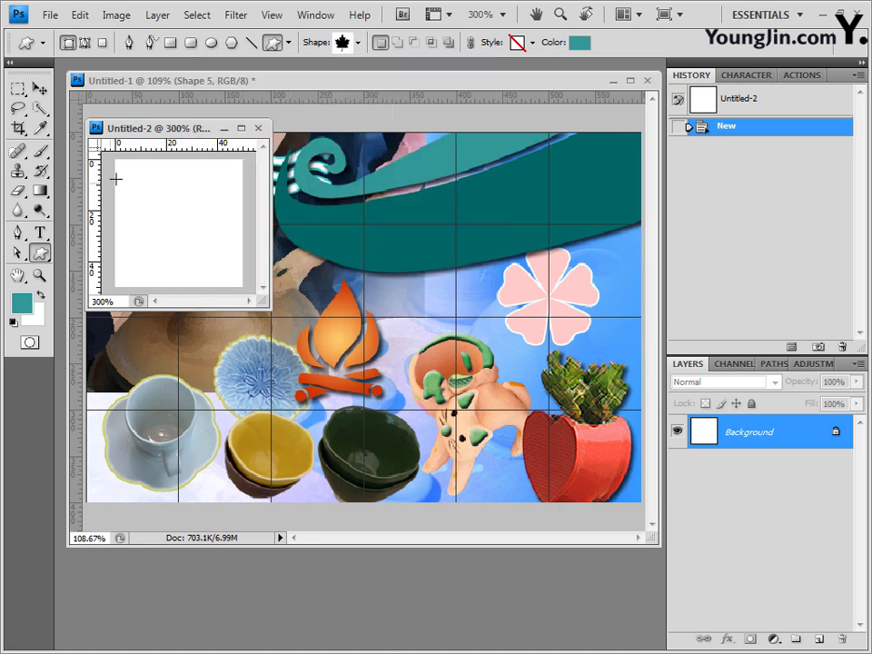
pyautogui.moveTo(115, 161); pyautogui.dragTo(166, 229)
pyautogui.hotkey('ctrl', 't')
pyautogui.press('Right')
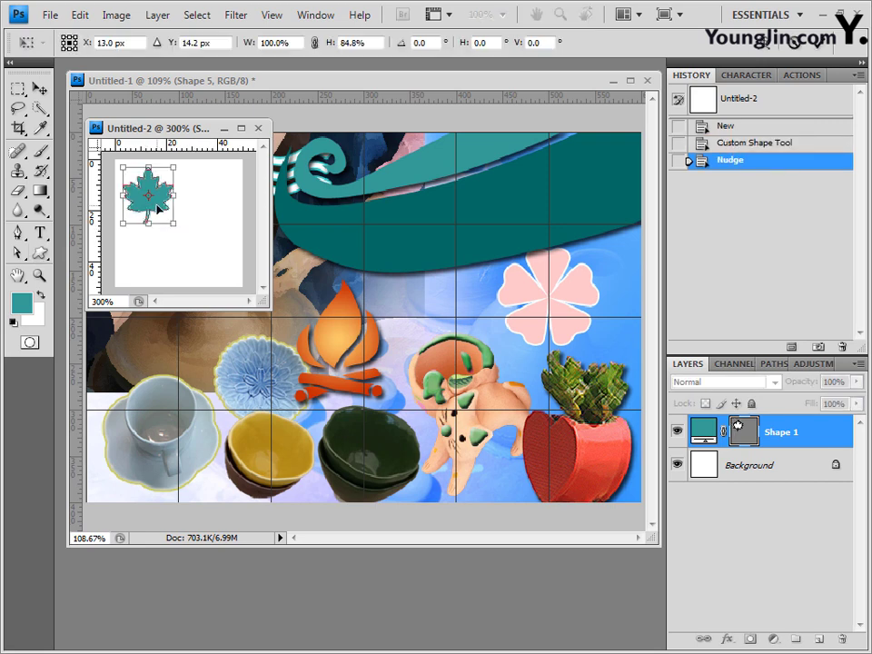
pyautogui.press('Return')
pyautogui.press('v')
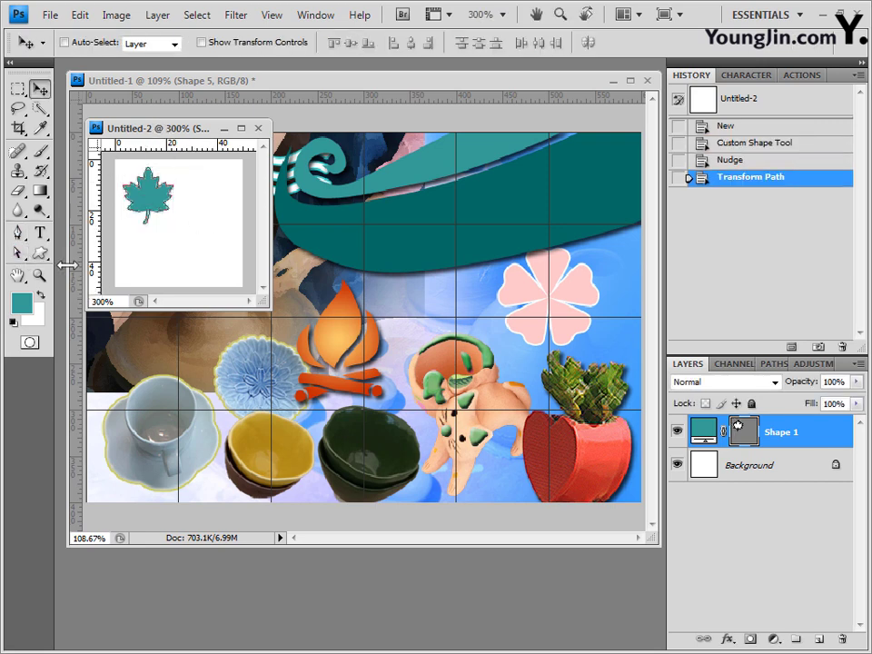
# - Set the shape style to none and duplicate the maple leaf layer three times
pyautogui.click(40, 253)
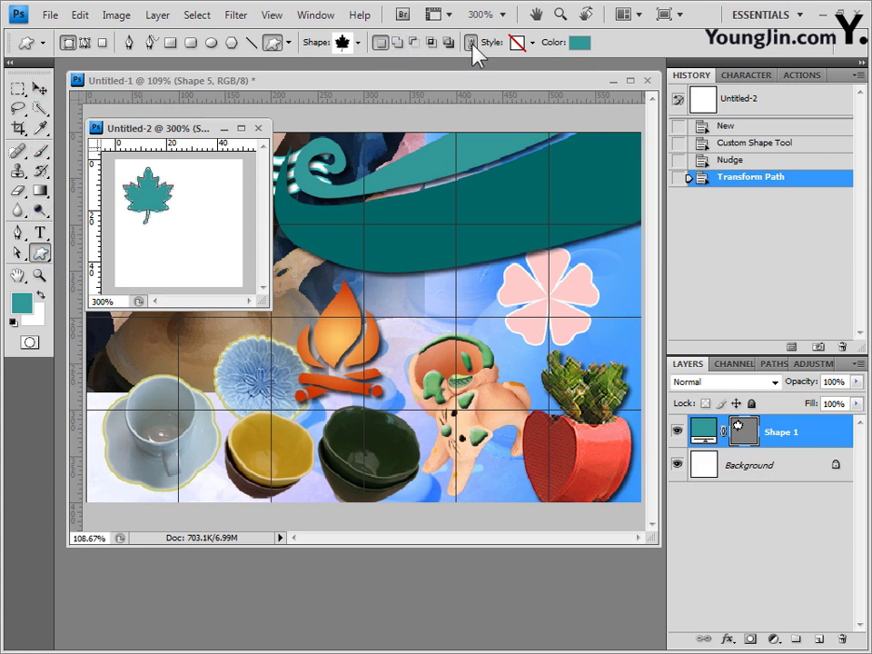
pyautogui.click(532, 43)
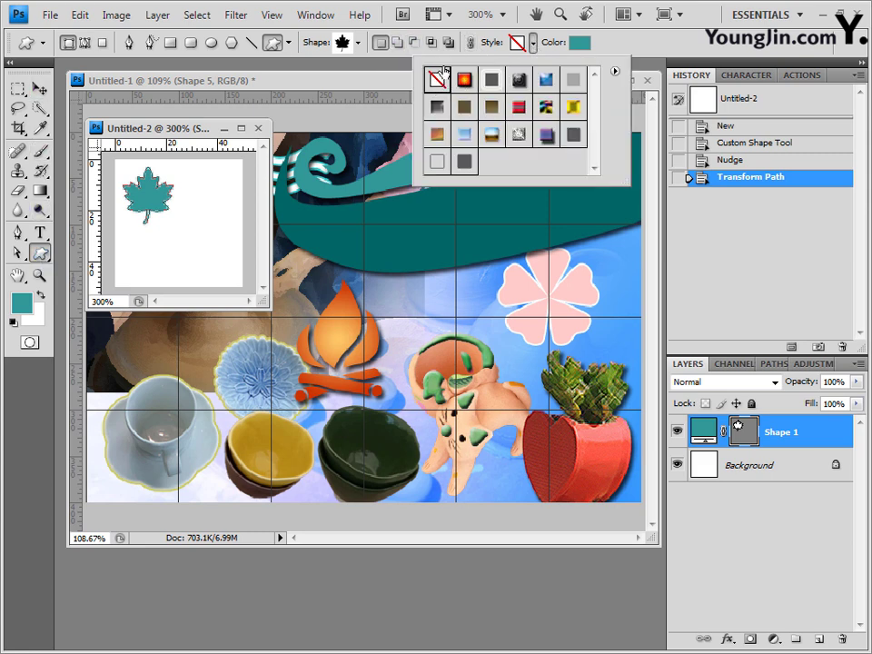
pyautogui.click(439, 76)
pyautogui.hotkey('ctrl', 'j')
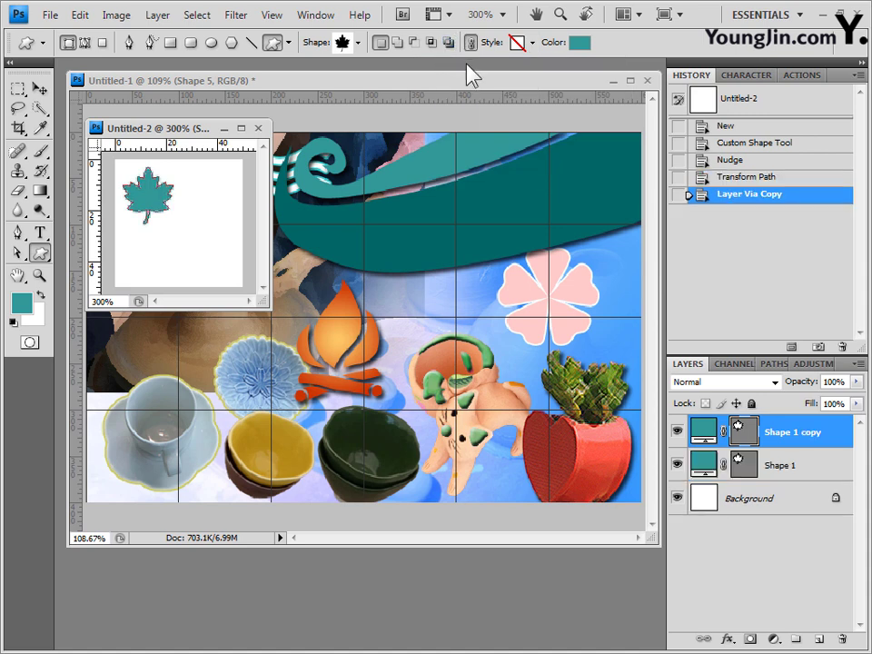
pyautogui.hotkey('ctrl', 'j')
pyautogui.hotkey('ctrl', 'j')
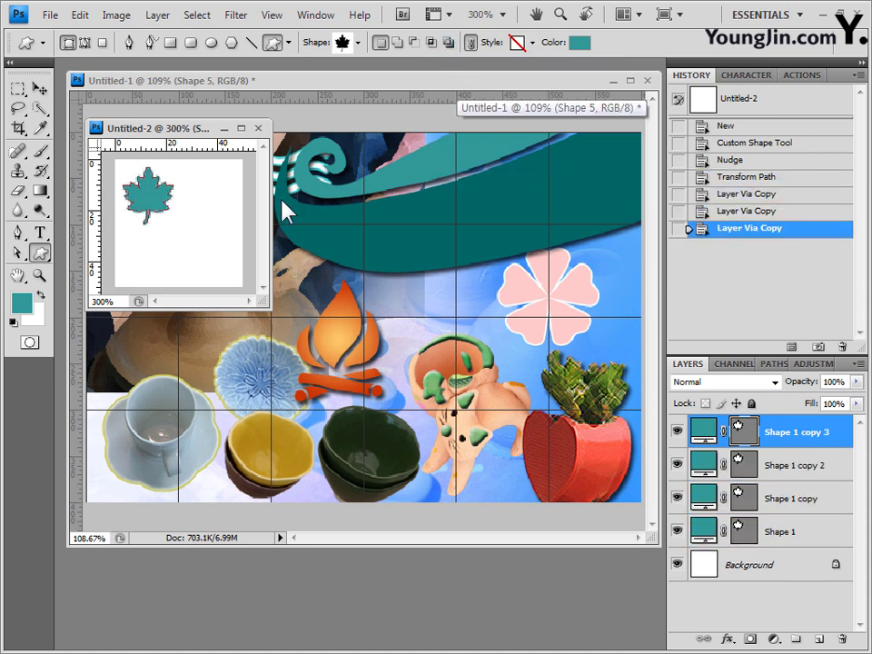
# - Move the three leaf copies into the remaining corners to form an evenly spaced two-by-two grid
pyautogui.click(40, 90)
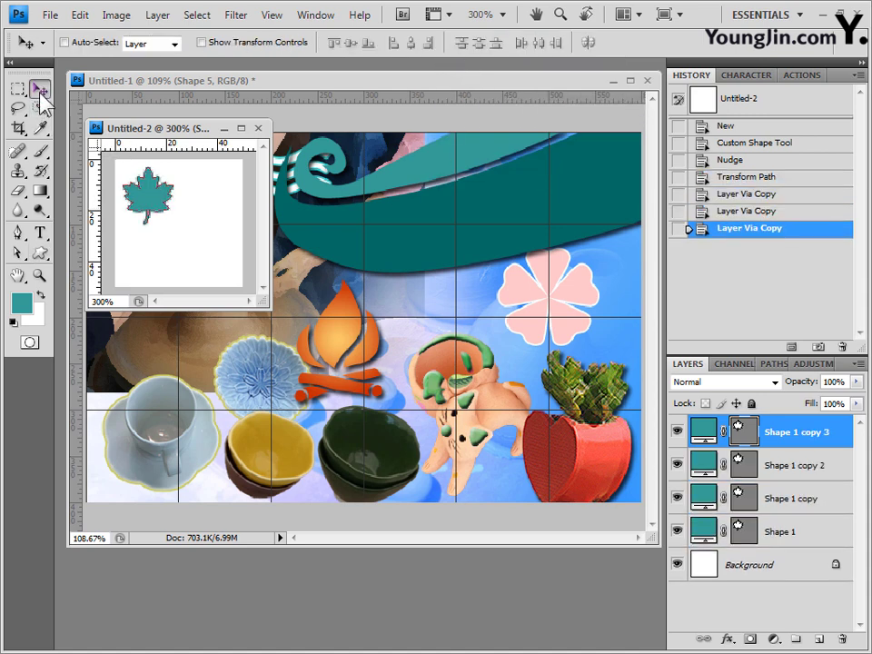
pyautogui.click(788, 531)
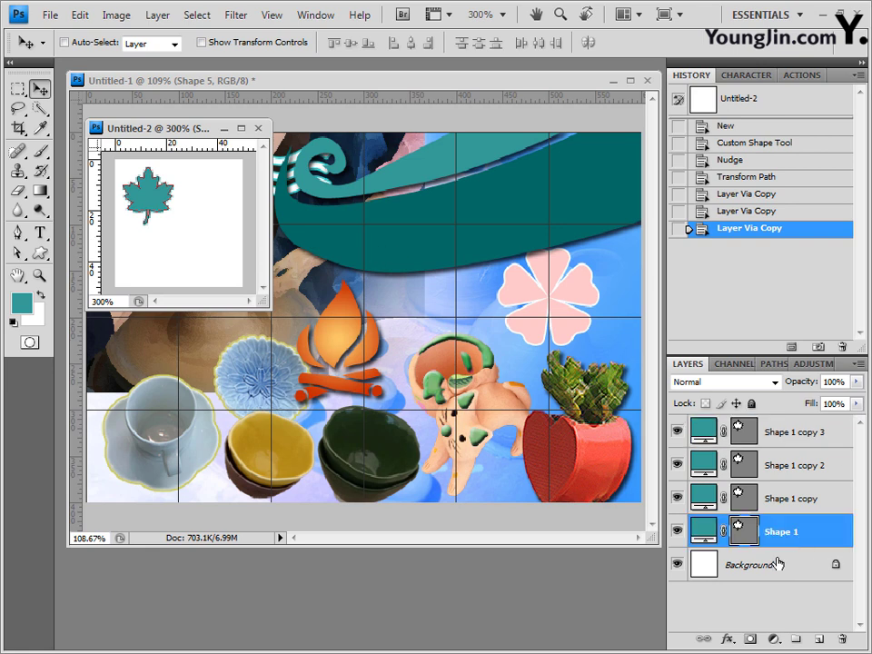
pyautogui.click(799, 506)
pyautogui.moveTo(146, 191); pyautogui.dragTo(210, 190)
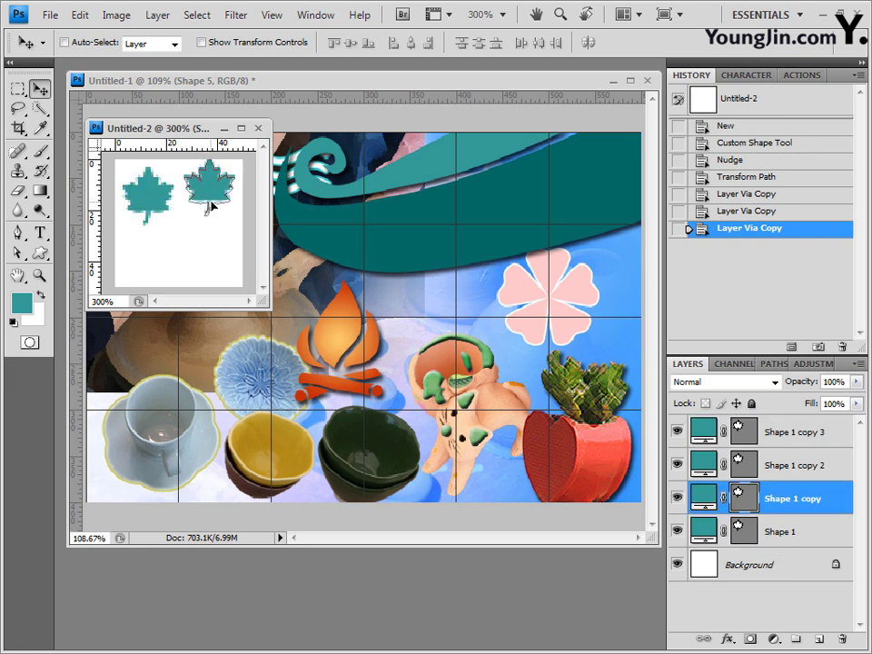
pyautogui.click(761, 472)
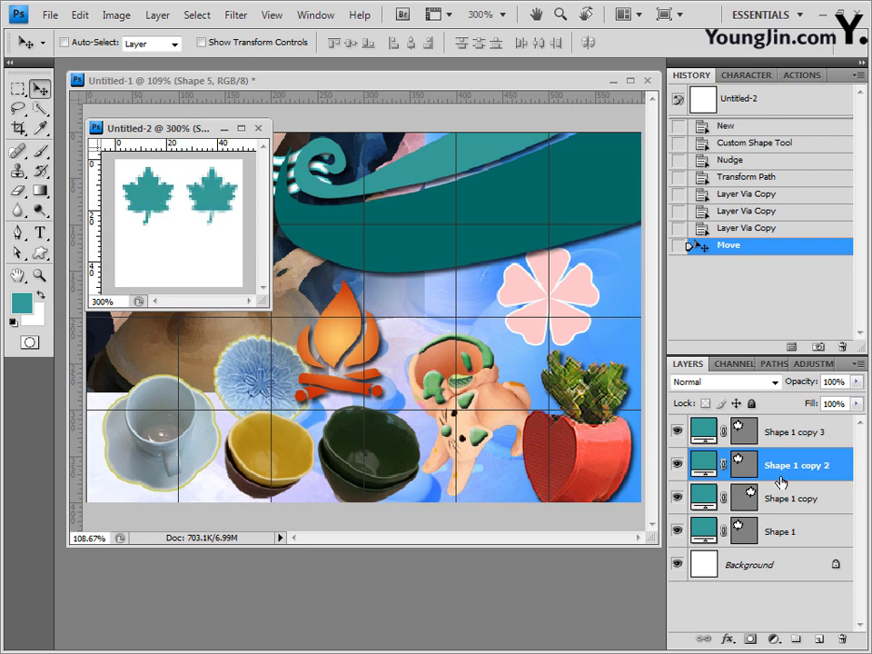
pyautogui.keyDown('shift'); pyautogui.click(790, 432); pyautogui.keyUp('shift')
pyautogui.moveTo(168, 212); pyautogui.dragTo(227, 261)
pyautogui.click(798, 443)
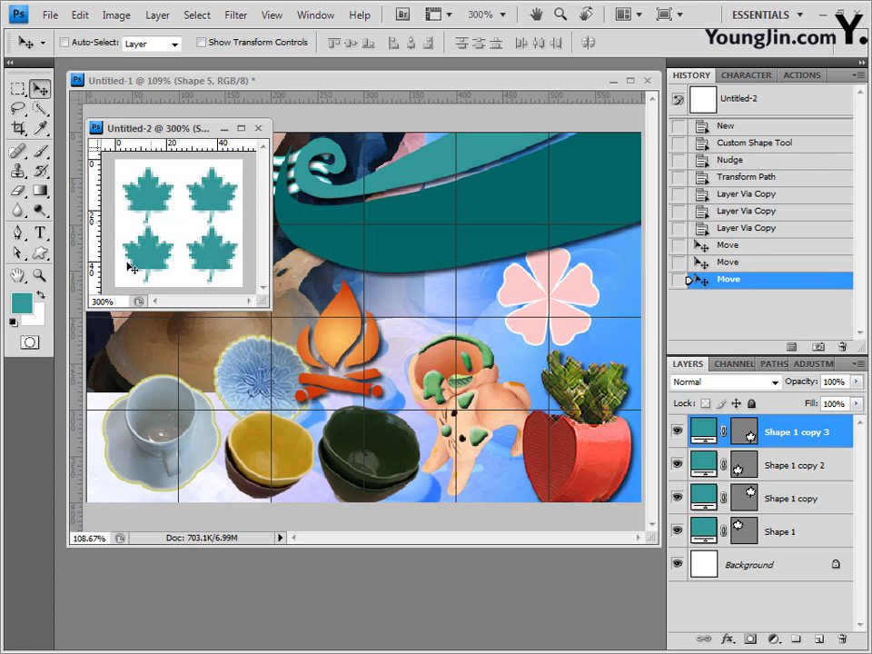
# - Change the fill color of the upper-left leaf, Shape 1, to white (ffffff)
pyautogui.click(742, 538)
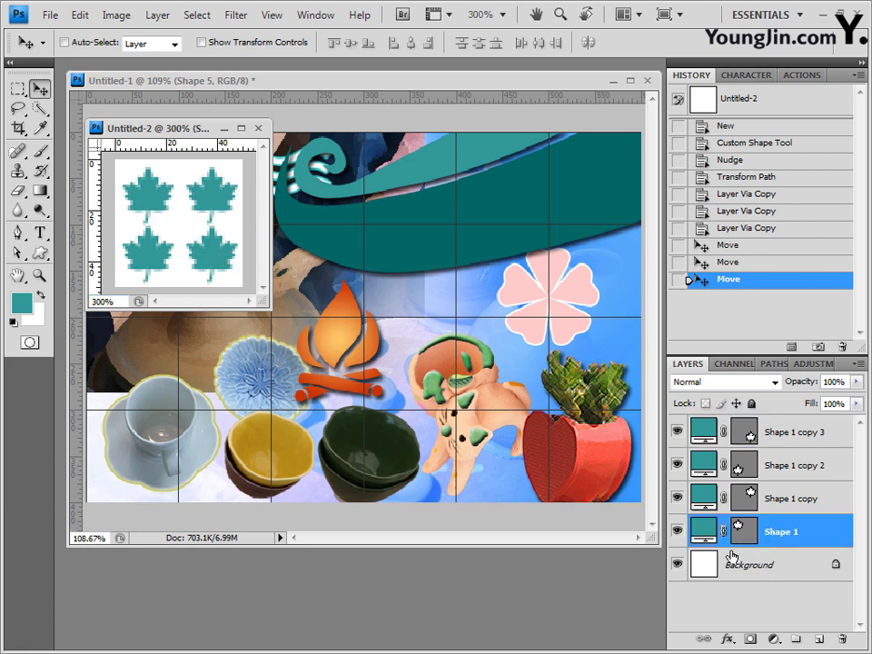
pyautogui.click(676, 531)
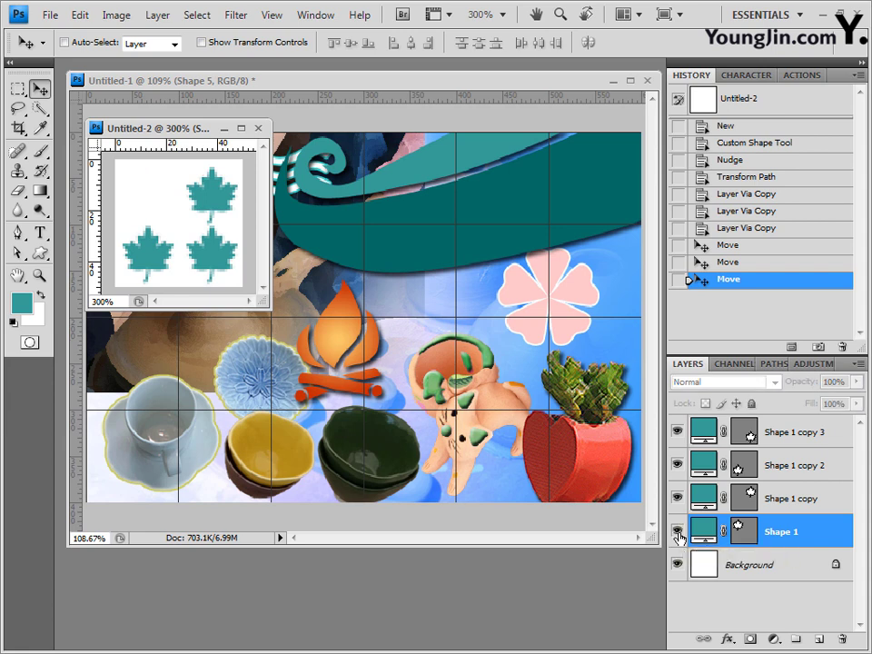
pyautogui.click(676, 531)
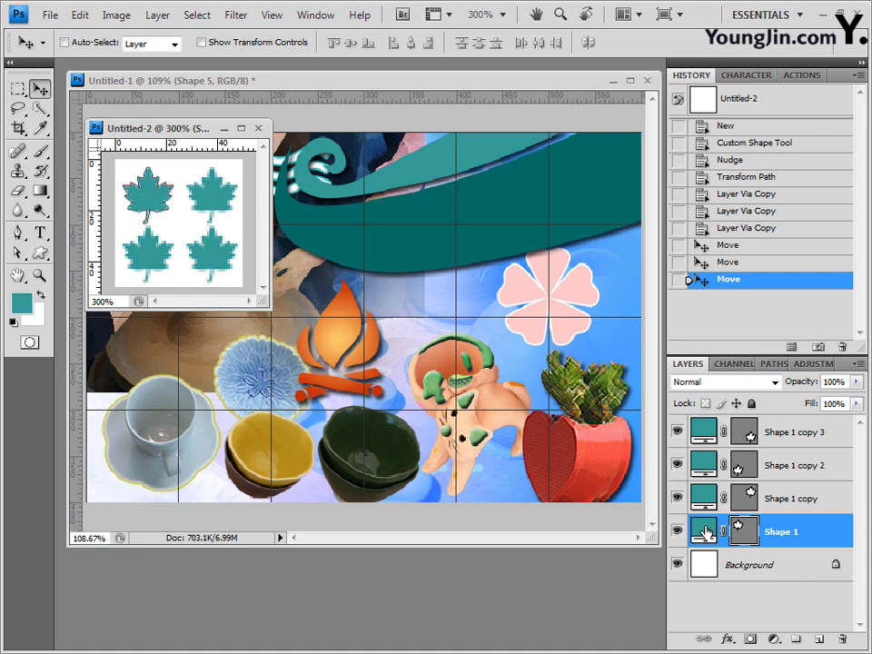
pyautogui.doubleClick(704, 531)
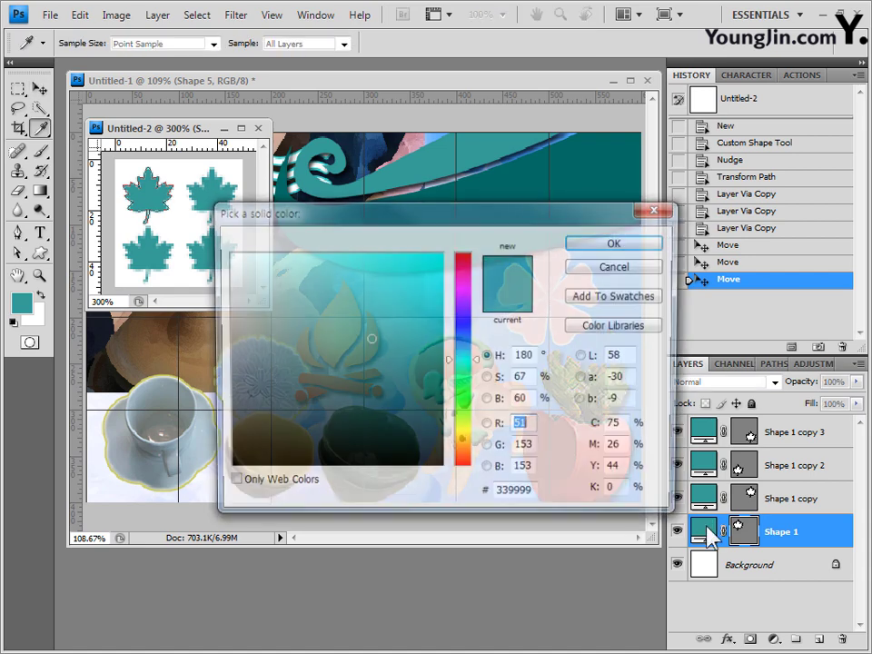
pyautogui.click(227, 254)
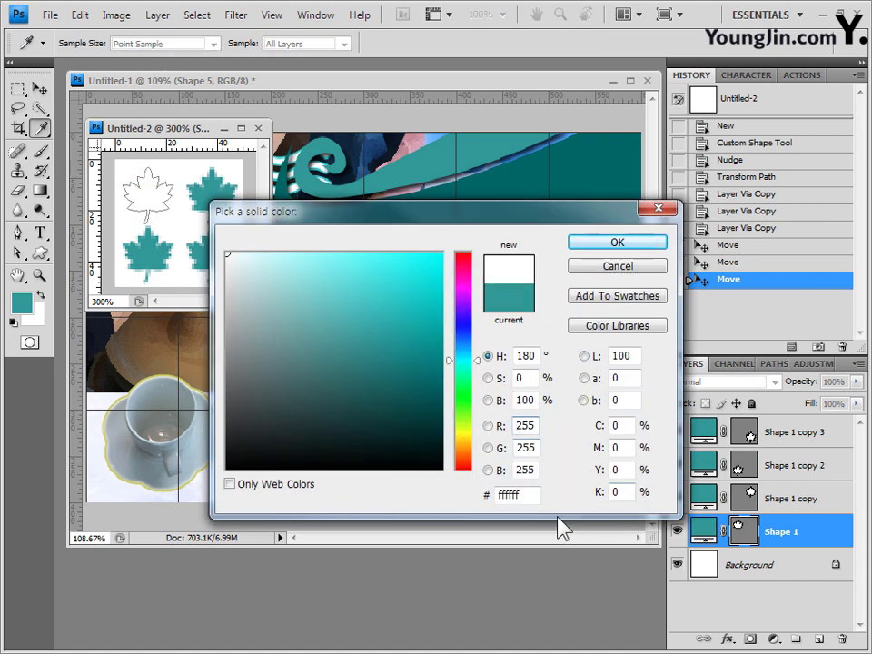
pyautogui.click(603, 244)
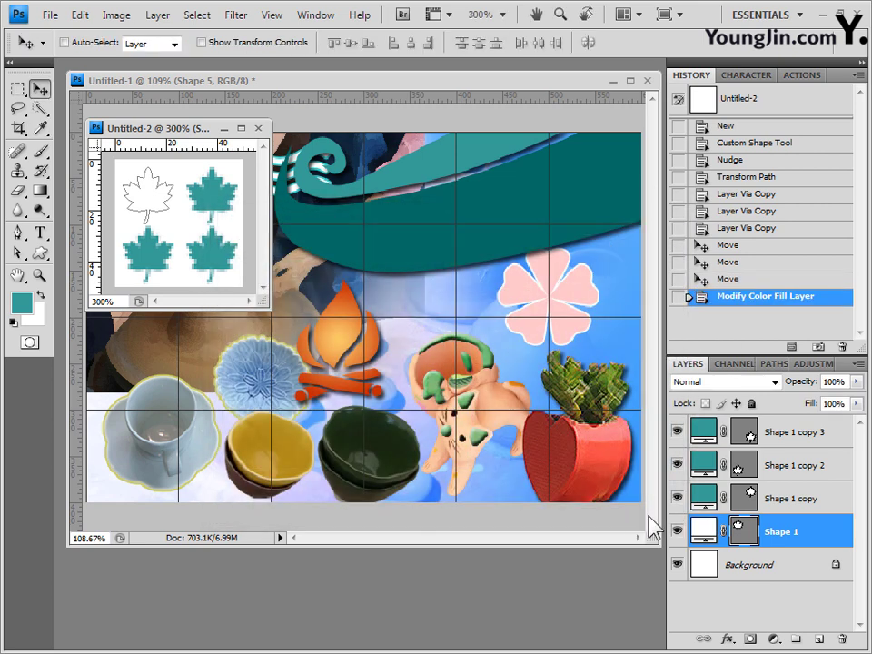
# - Change the fill color of the upper-right leaf, Shape 1 copy, to pink ff6699
pyautogui.click(677, 498)
pyautogui.doubleClick(711, 491)
pyautogui.doubleClick(538, 491)
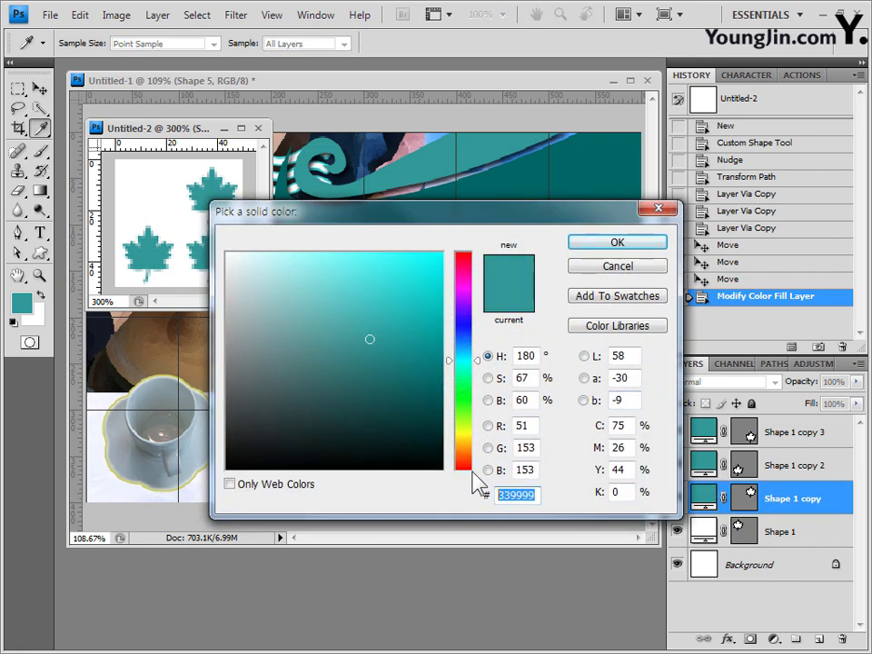
pyautogui.write('ff6699')
pyautogui.click(652, 255)
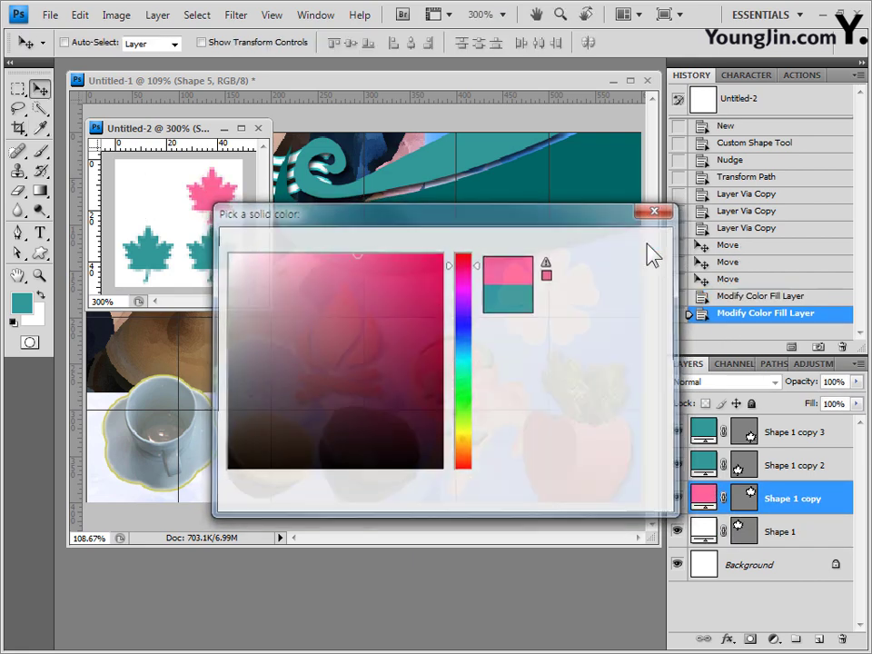
# - Change the fill color of the lower-left leaf, Shape 1 copy 2, to pink ff6699
pyautogui.click(678, 465)
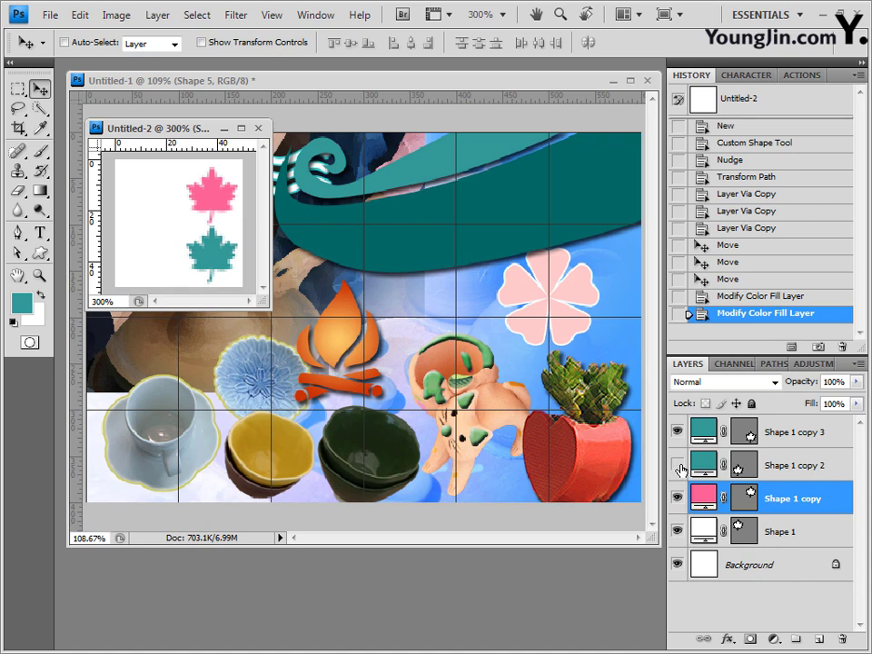
pyautogui.click(678, 465)
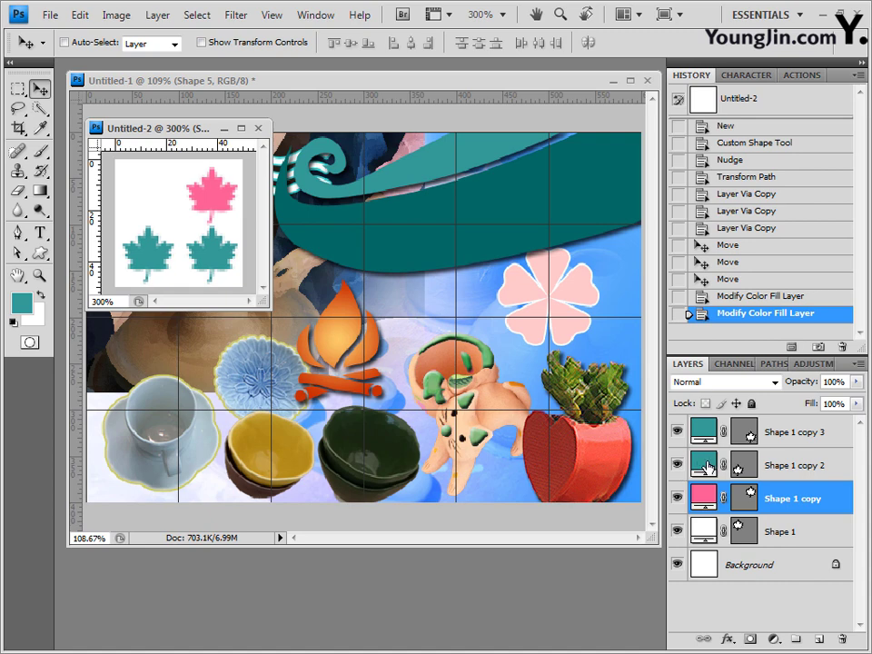
pyautogui.doubleClick(704, 464)
pyautogui.doubleClick(536, 498)
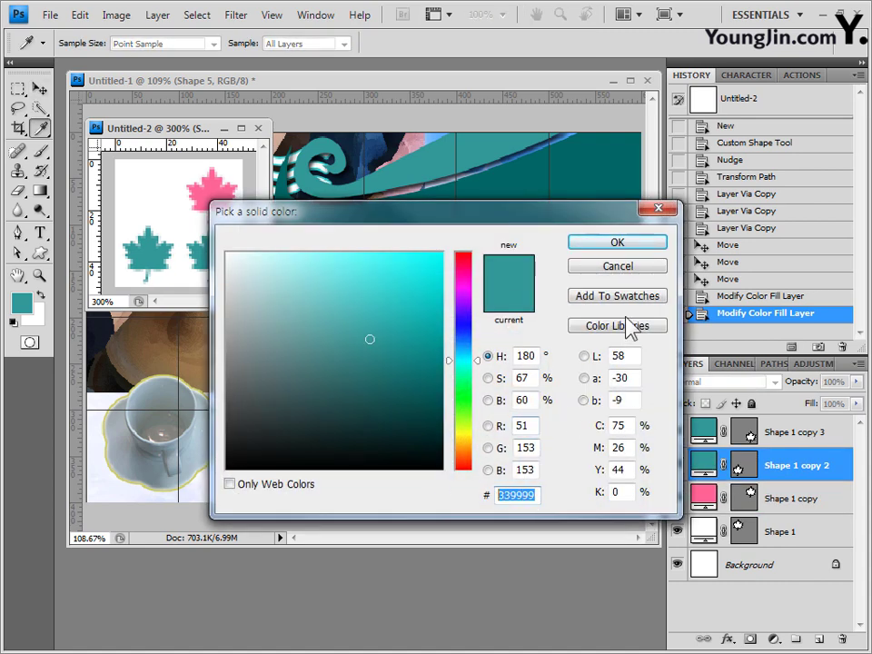
pyautogui.write('ff6699')
pyautogui.click(636, 247)
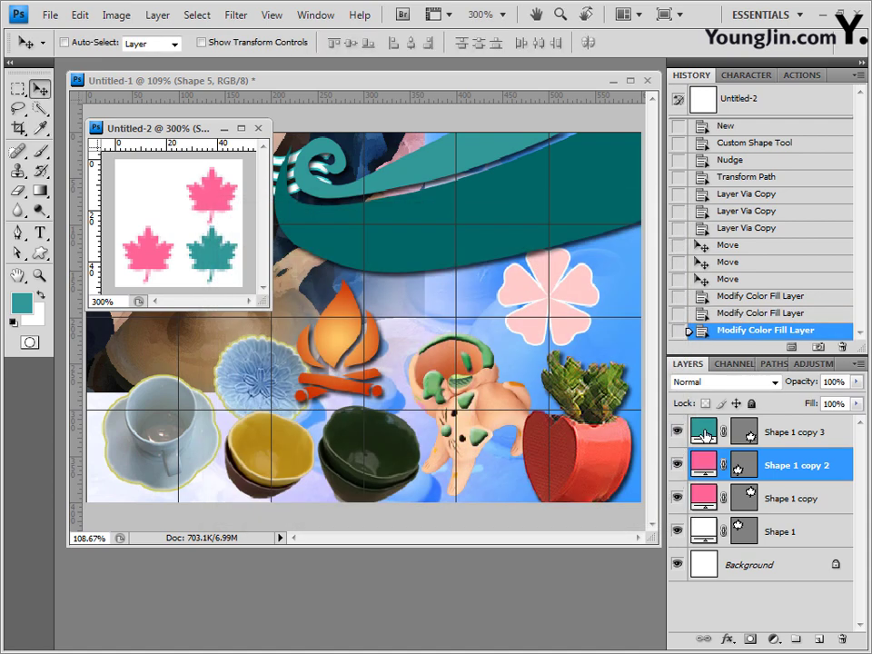
# - Change the fill color of the lower-right leaf, Shape 1 copy 3, to pink ff6699
pyautogui.doubleClick(703, 431)
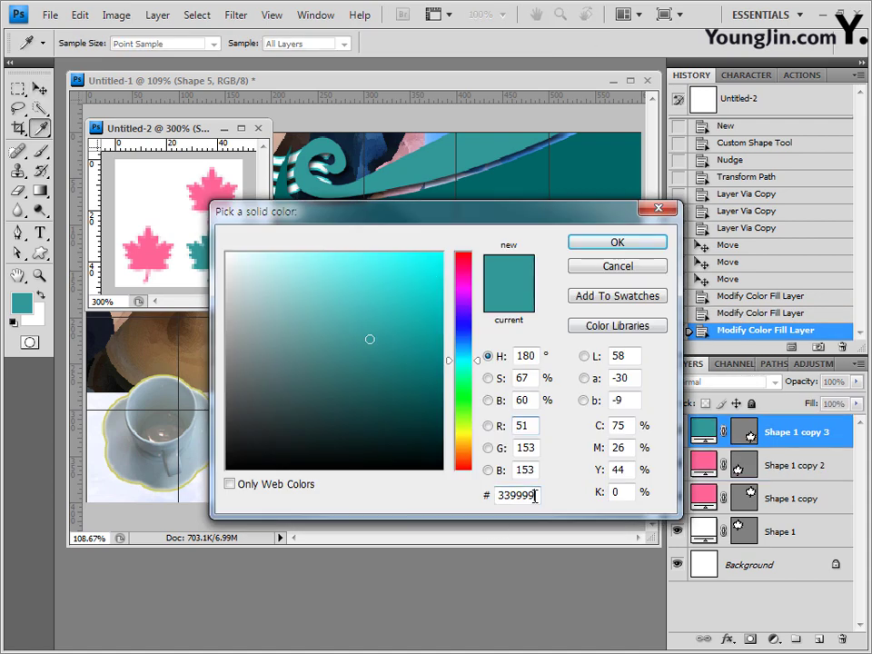
pyautogui.doubleClick(531, 496)
pyautogui.write('ff6699')
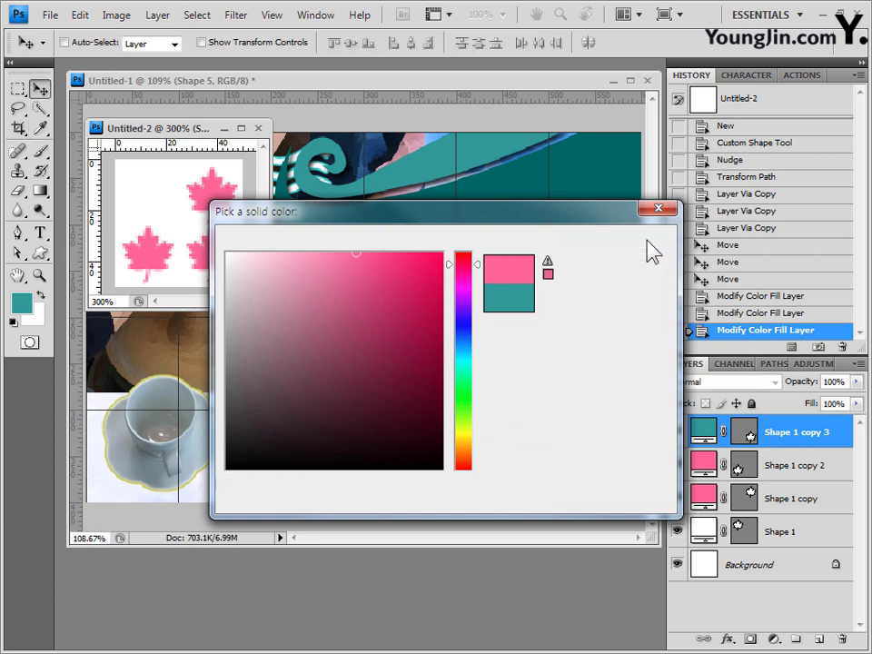
# - Hide the Background layer and change the fill color of the lower-right leaf, Shape 1 copy 3, to white
pyautogui.click(651, 247)
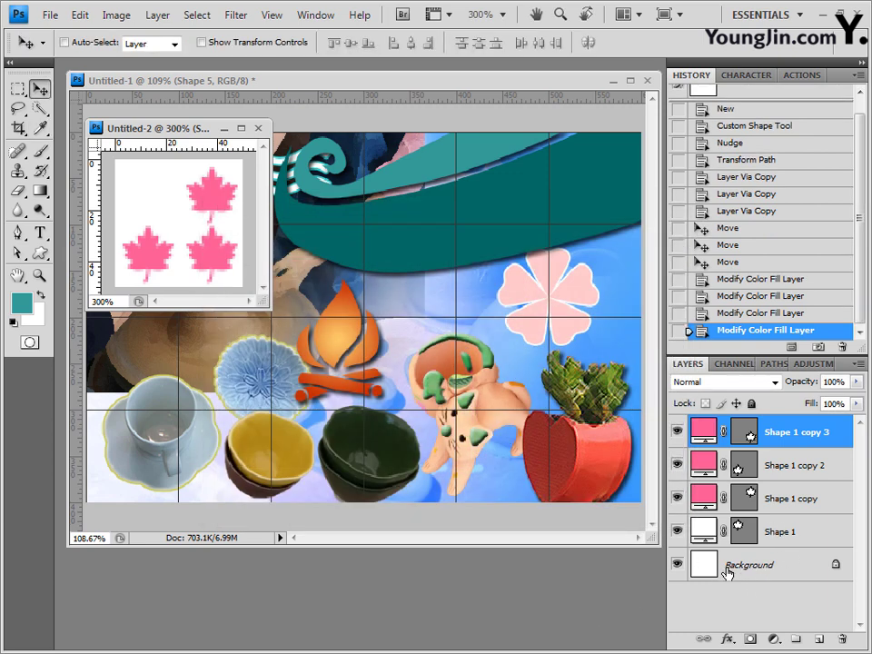
pyautogui.click(678, 564)
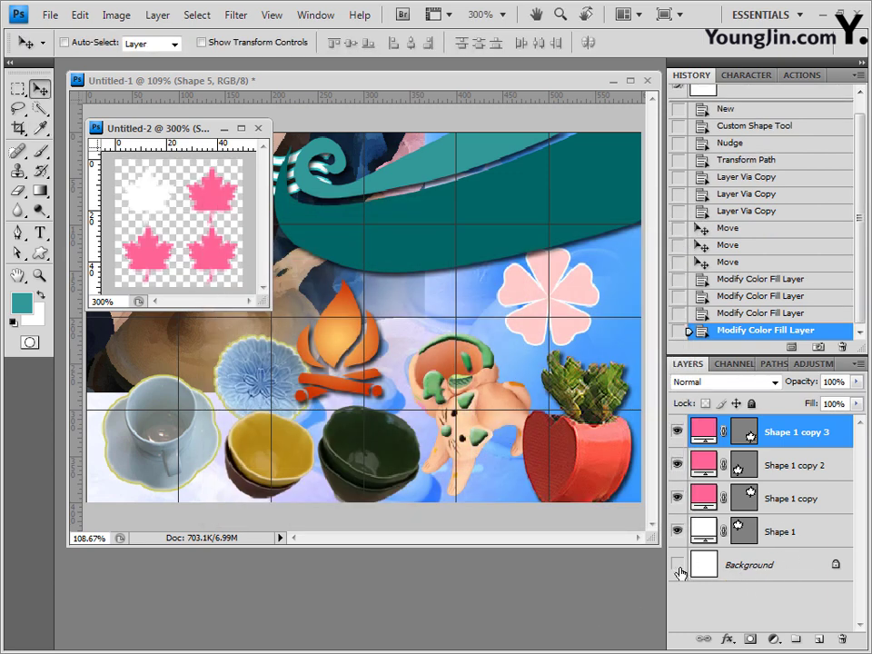
pyautogui.doubleClick(701, 433)
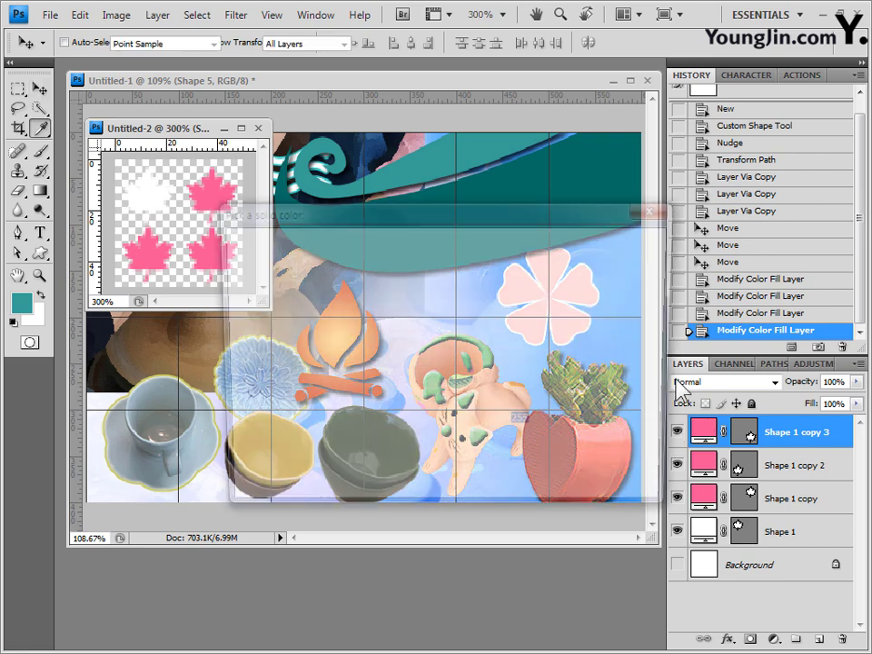
pyautogui.click(227, 254)
pyautogui.click(617, 242)
pyautogui.press('v')
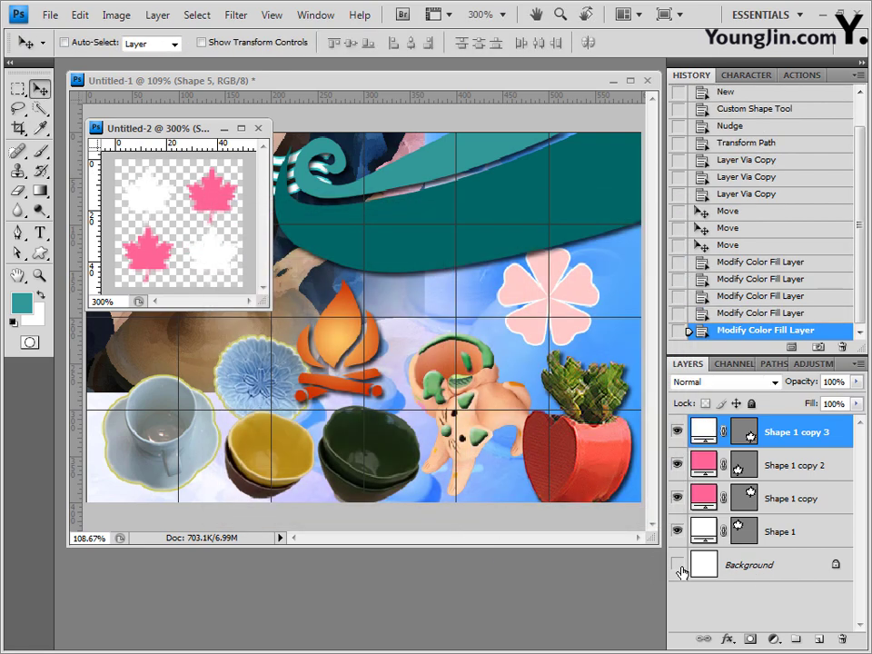
# - Define the transparent four-leaf tile as a pattern named 나뭇잎 모양
pyautogui.click(750, 436)
pyautogui.click(748, 438)
pyautogui.click(80, 15)
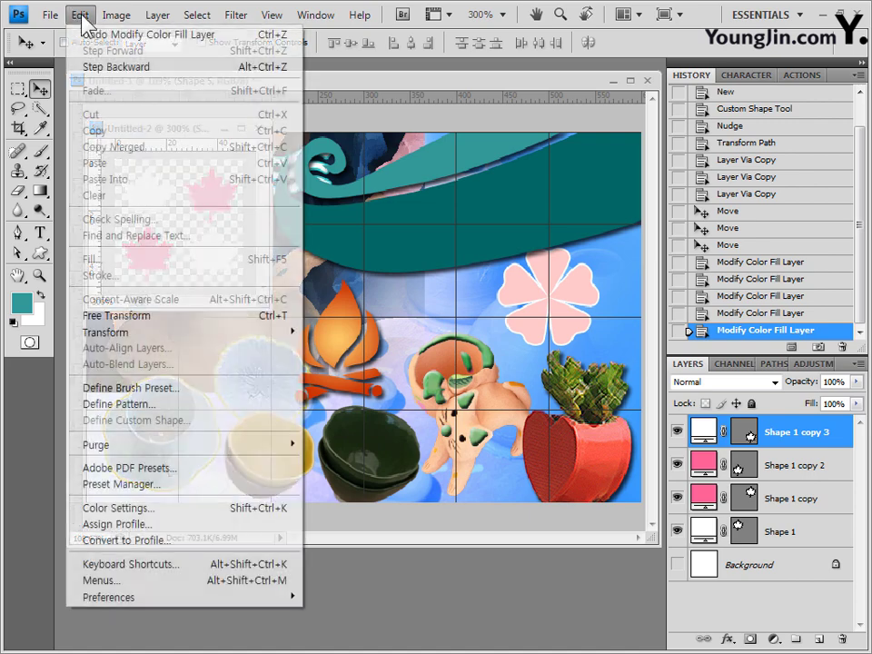
pyautogui.click(116, 405)
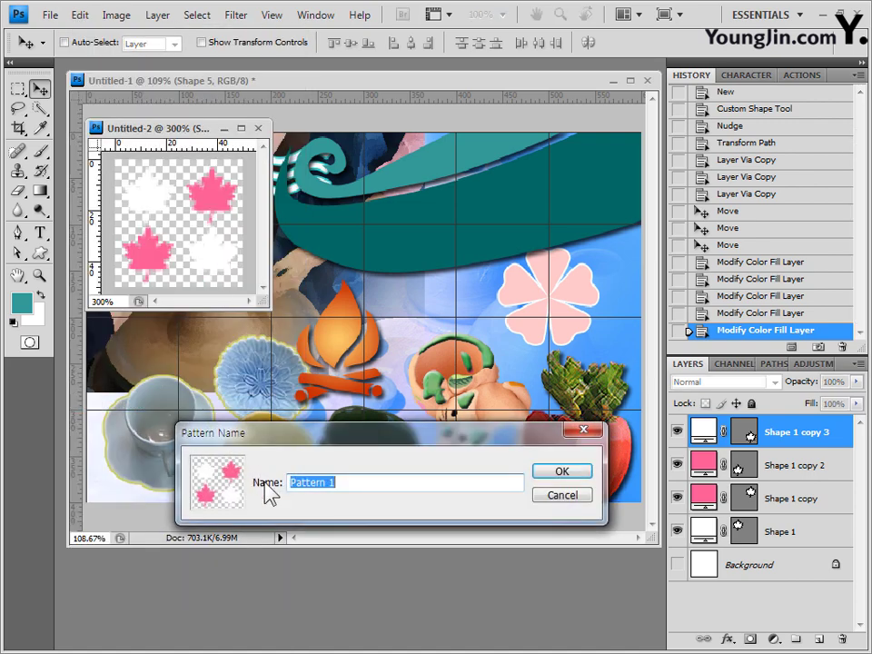
pyautogui.write('나만의 모양')
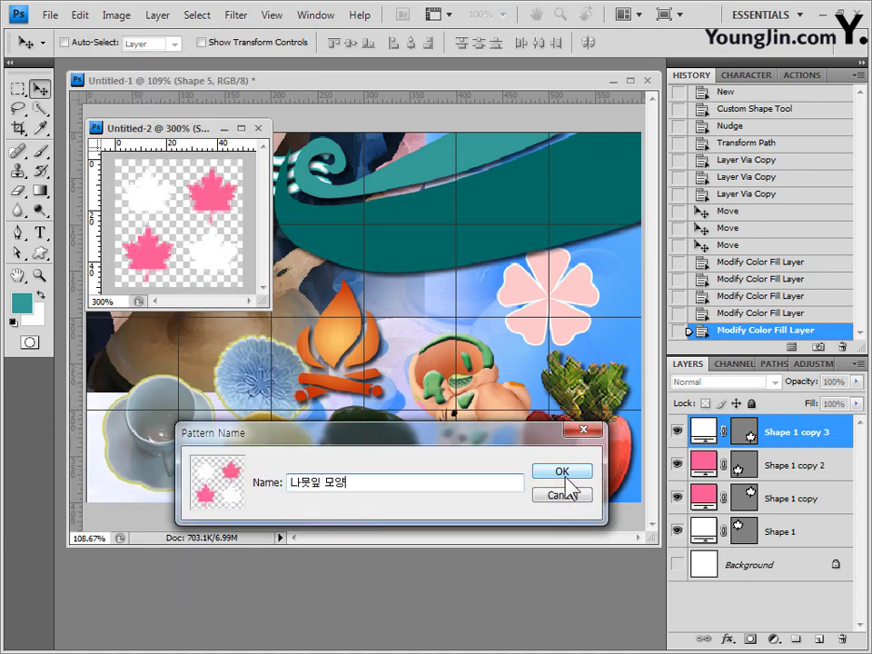
pyautogui.click(567, 471)
# - Return to the Untitled-1 document and add a new empty layer above Shape 5
pyautogui.moveTo(168, 130); pyautogui.dragTo(445, 447)
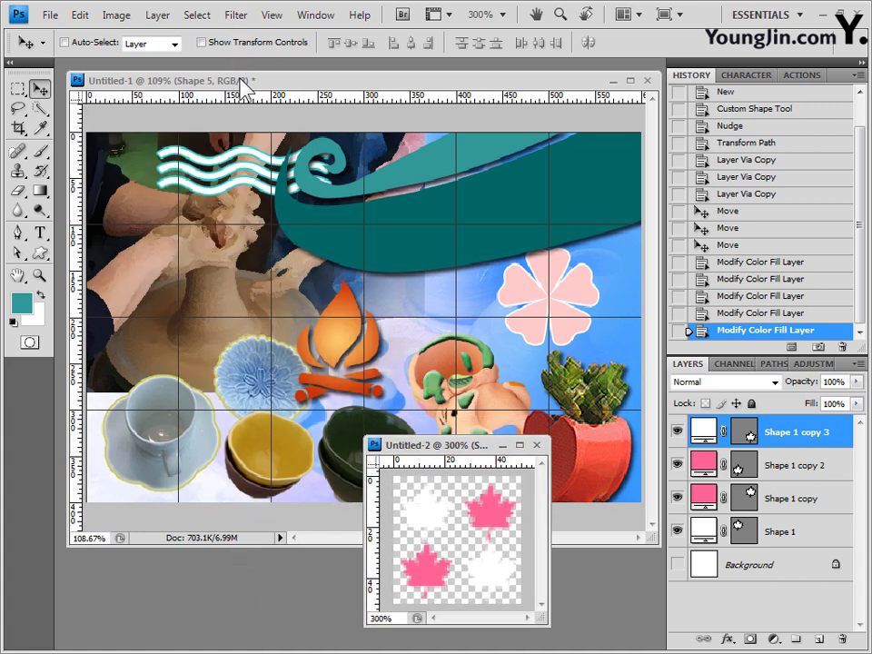
pyautogui.click(259, 343)
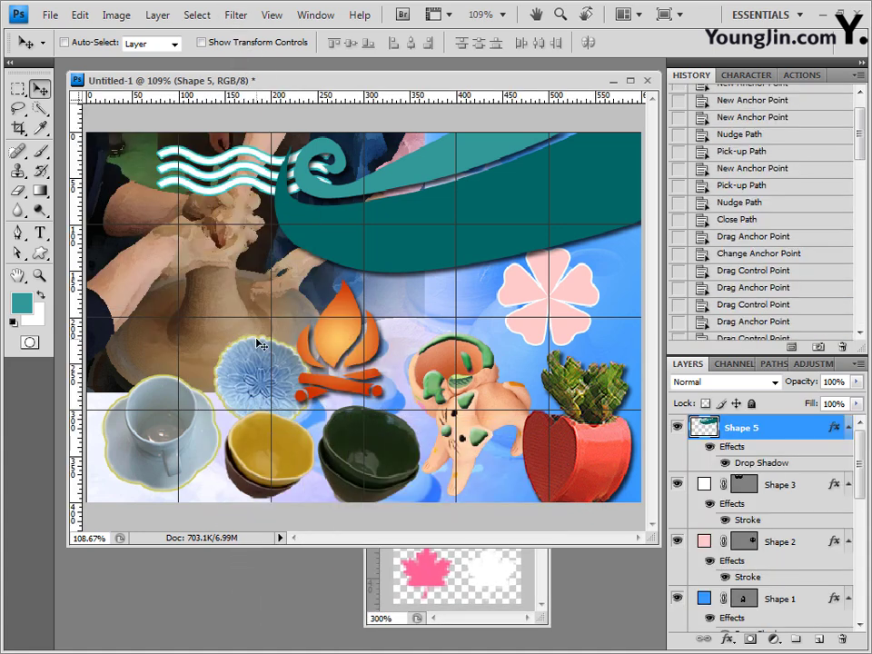
pyautogui.click(819, 641)
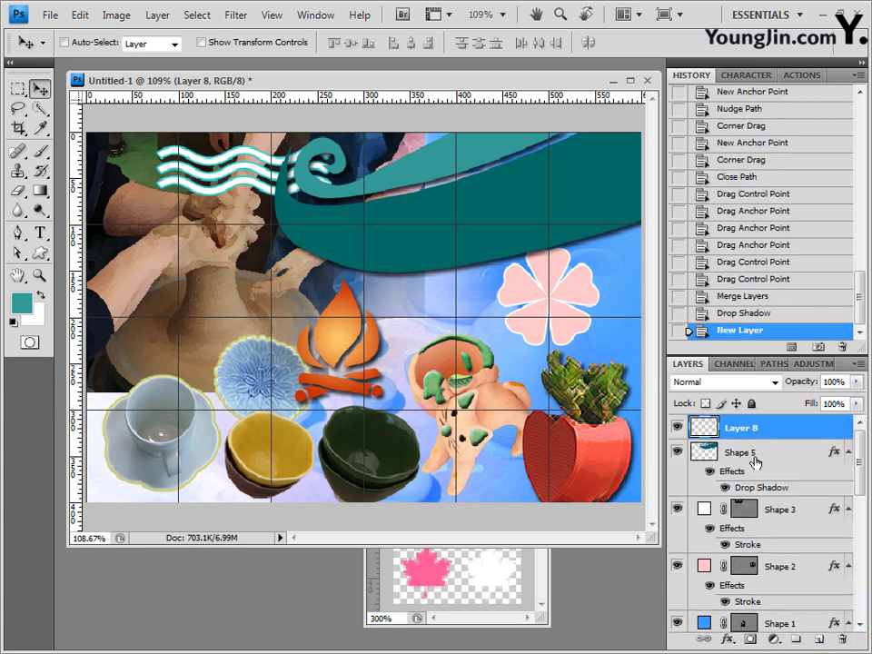
# - Fill the new layer with the custom maple leaf pattern in Normal mode at 100% opacity
pyautogui.click(80, 15)
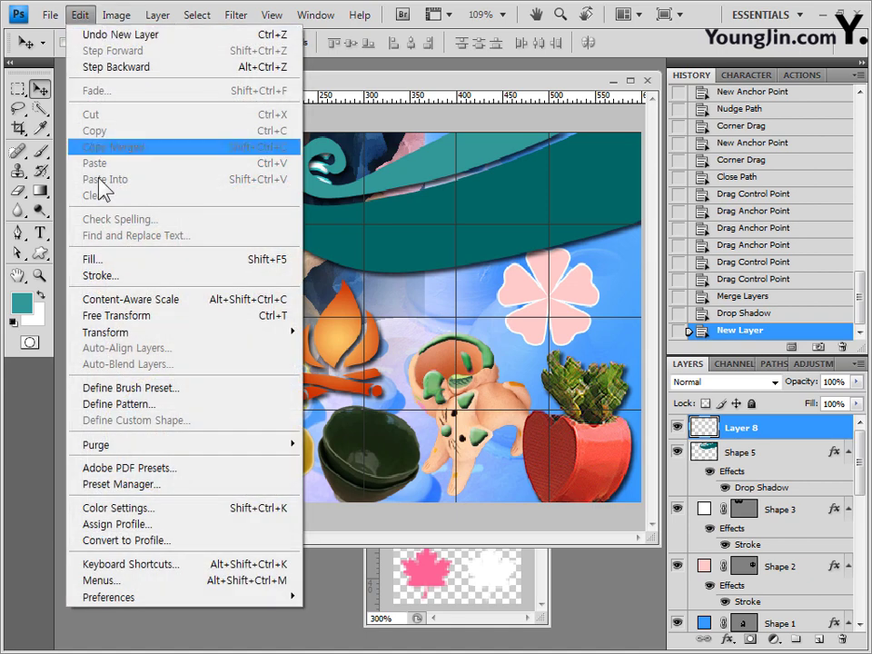
pyautogui.click(113, 259)
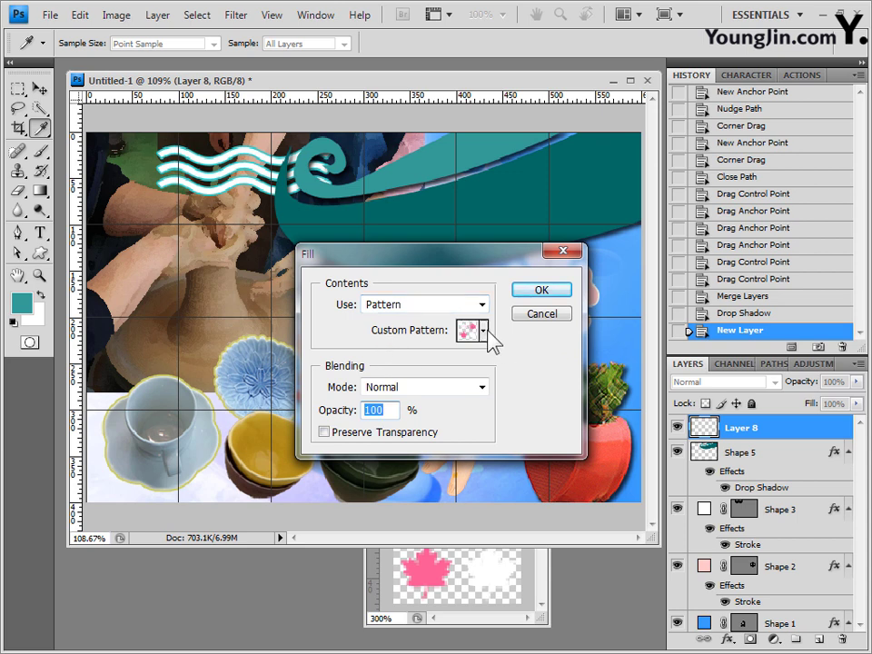
pyautogui.click(484, 332)
pyautogui.click(359, 353)
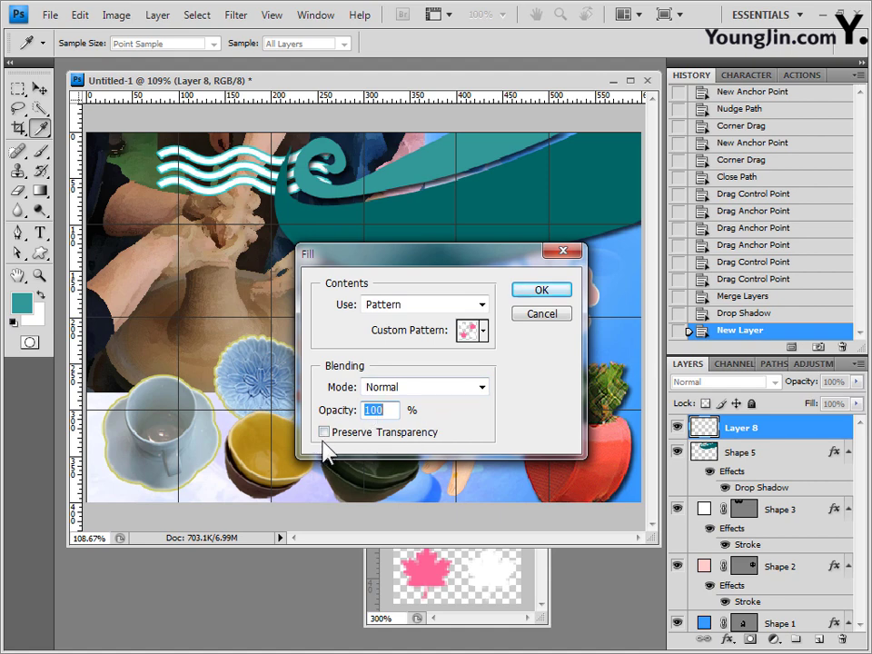
pyautogui.click(545, 292)
pyautogui.press('v')
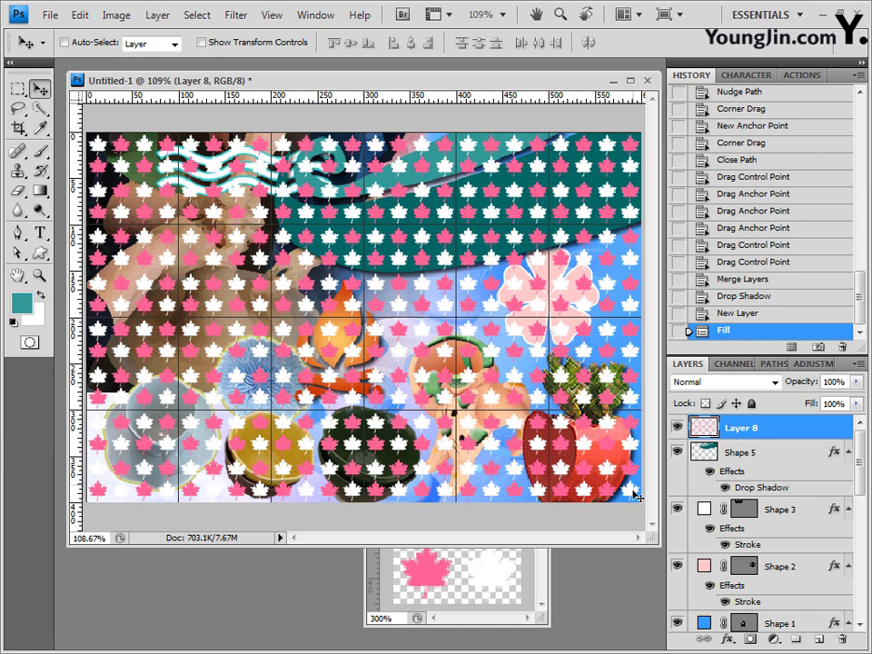
# - Clip the leaf pattern layer to Shape 5 and move the pink flower layer, Shape 2, to the top of the layer stack
pyautogui.keyDown('alt'); pyautogui.click(781, 440); pyautogui.keyUp('alt')
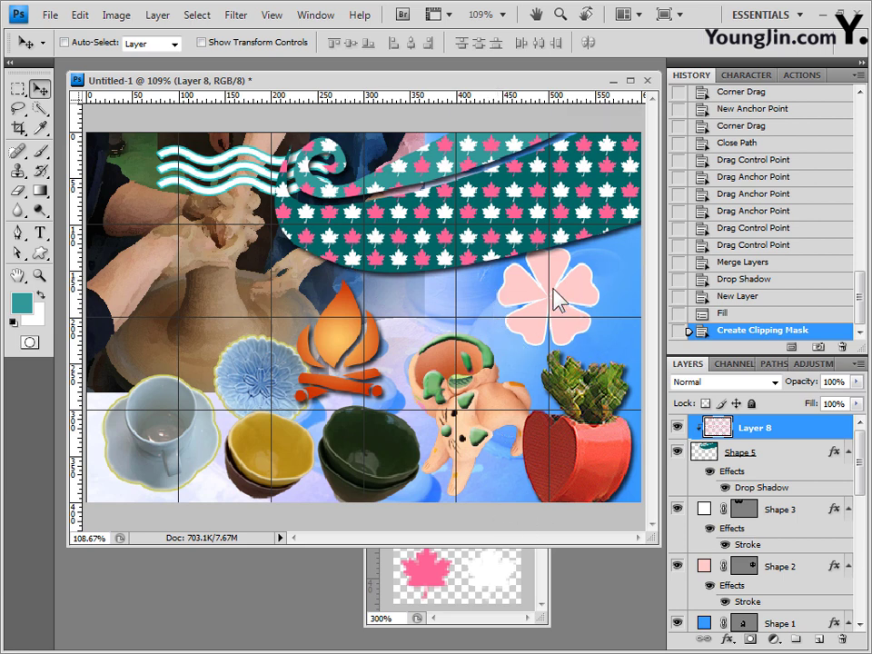
pyautogui.click(791, 572)
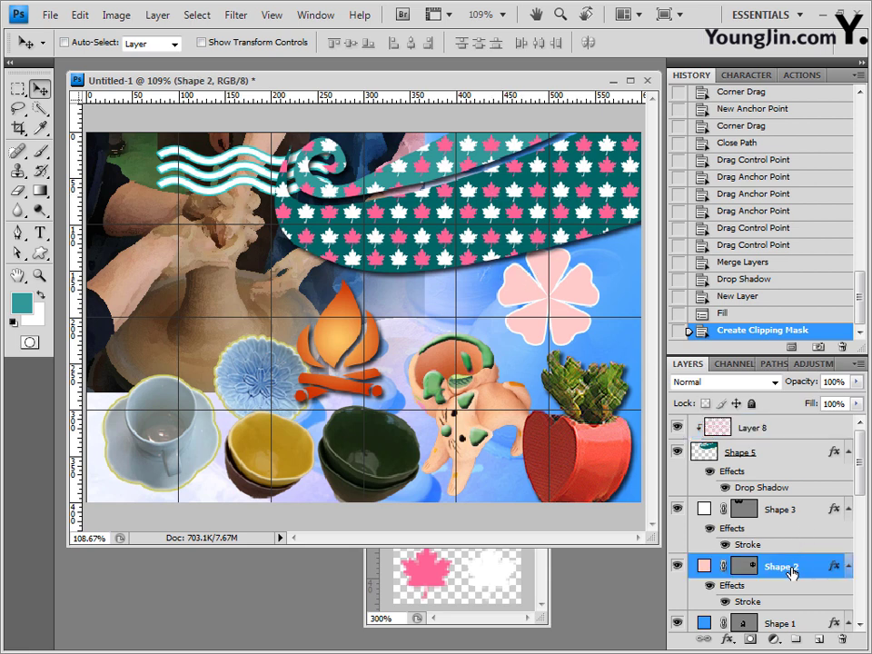
pyautogui.moveTo(792, 572); pyautogui.dragTo(790, 416)
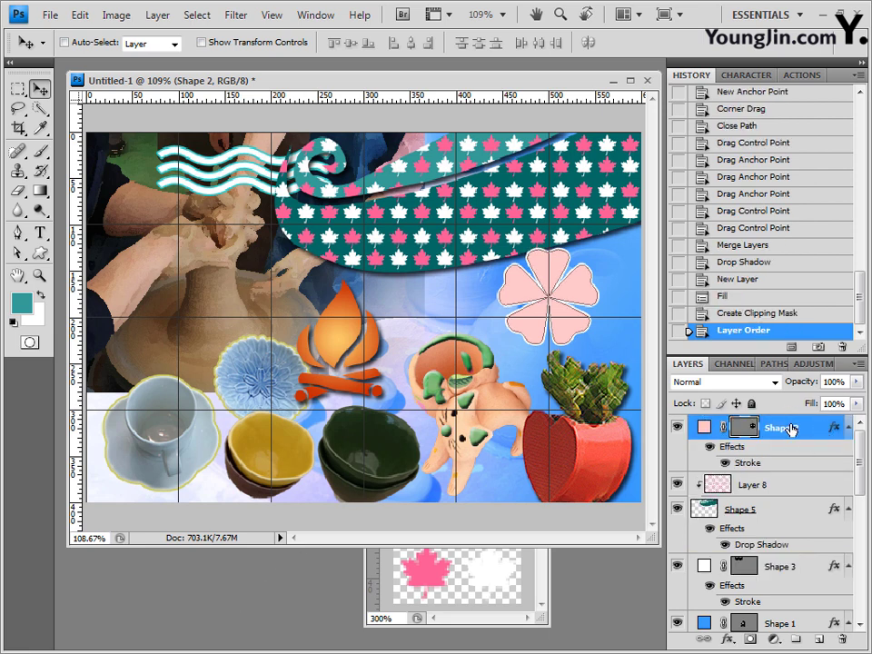
# - Add the text 국제 도자기 축제 across the pottery wheel photo in 35 pt white (ffffff)
pyautogui.click(50, 232)
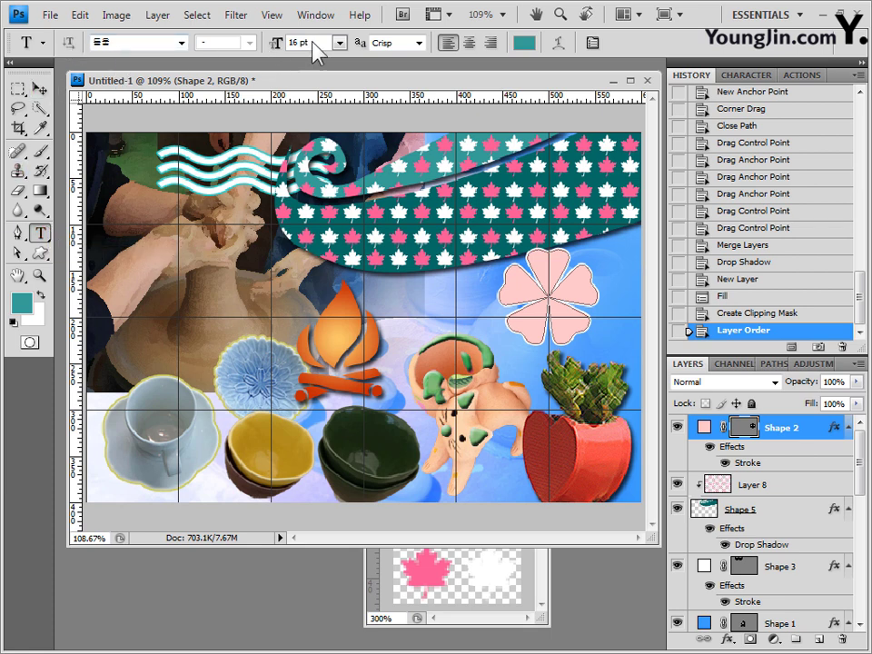
pyautogui.write('35')
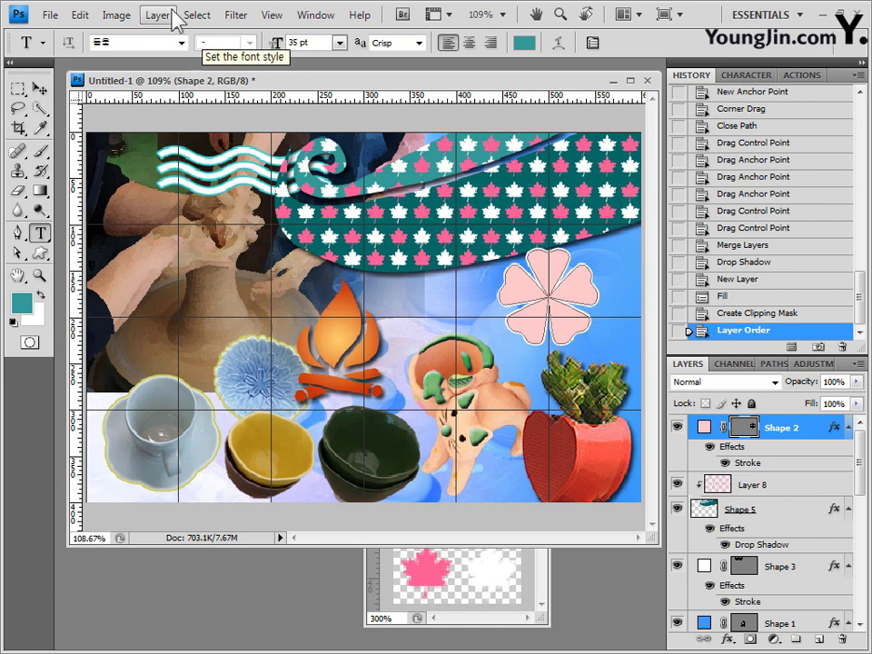
pyautogui.click(523, 42)
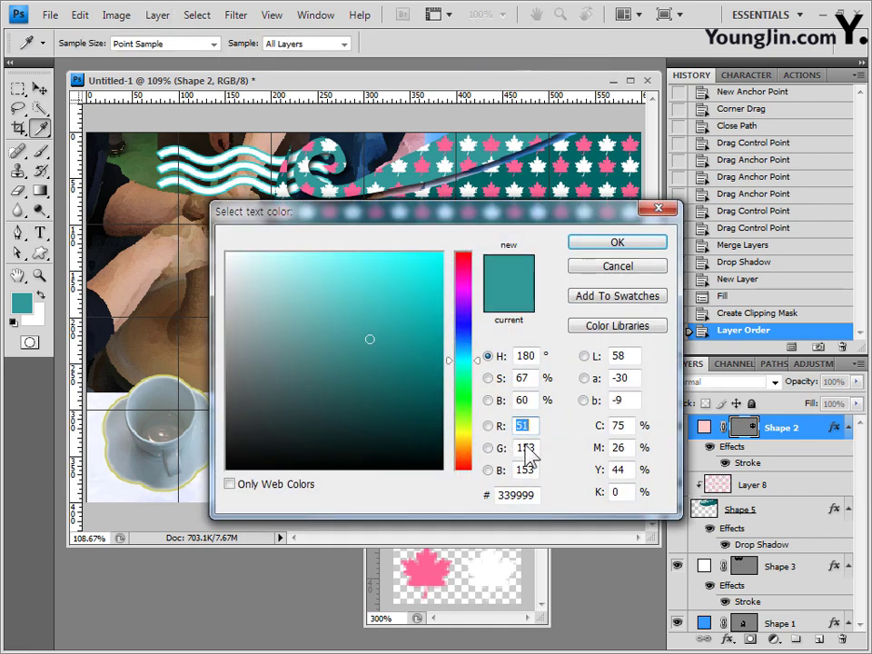
pyautogui.click(513, 495)
pyautogui.write('ffffff')
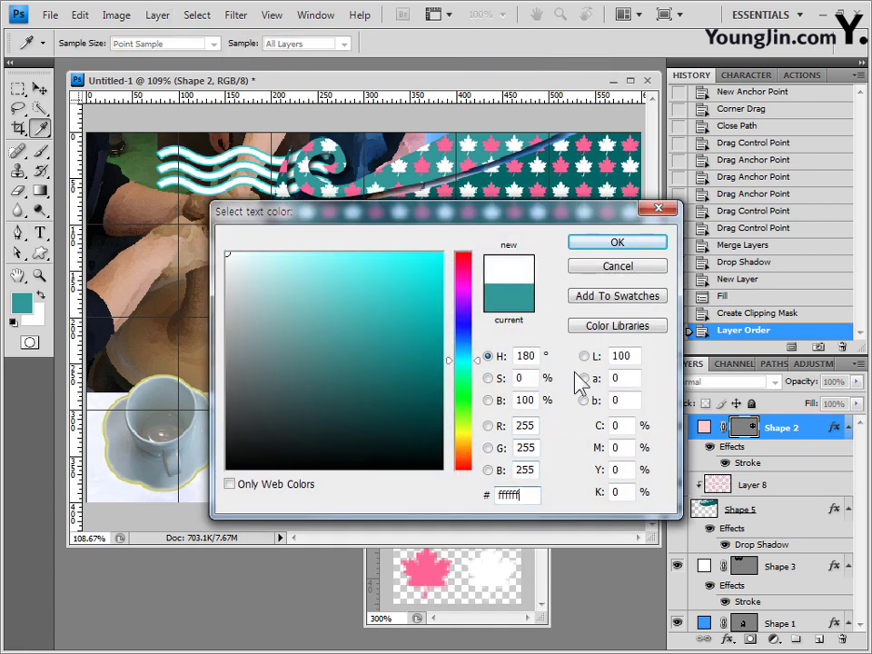
pyautogui.click(617, 242)
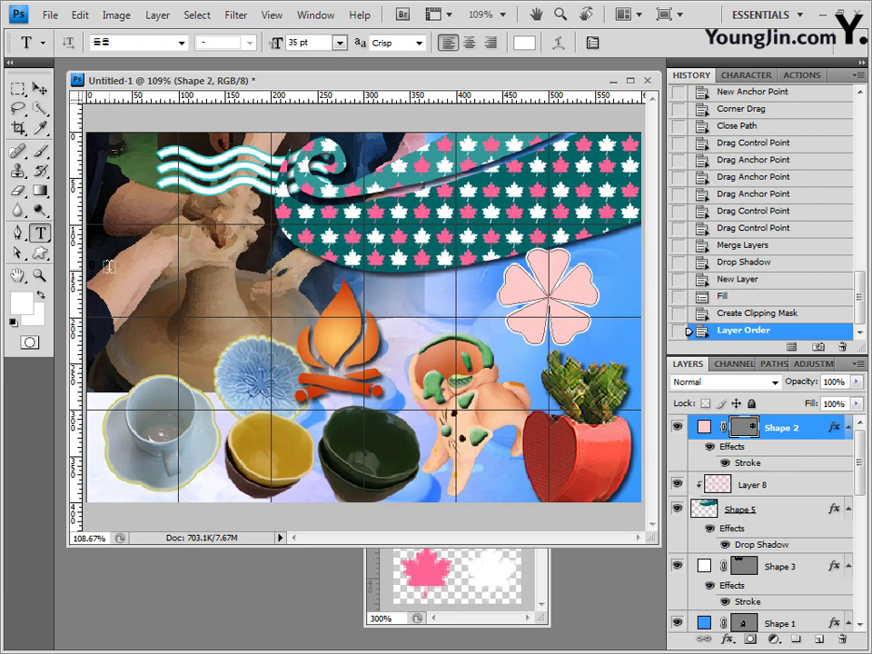
pyautogui.click(107, 302)
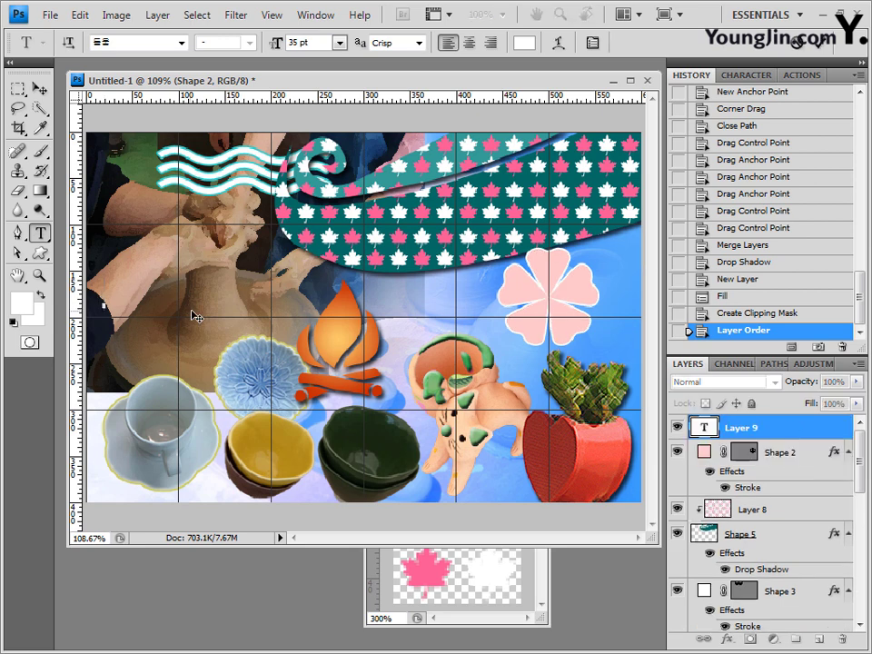
pyautogui.hotkey('ctrl', 'v')
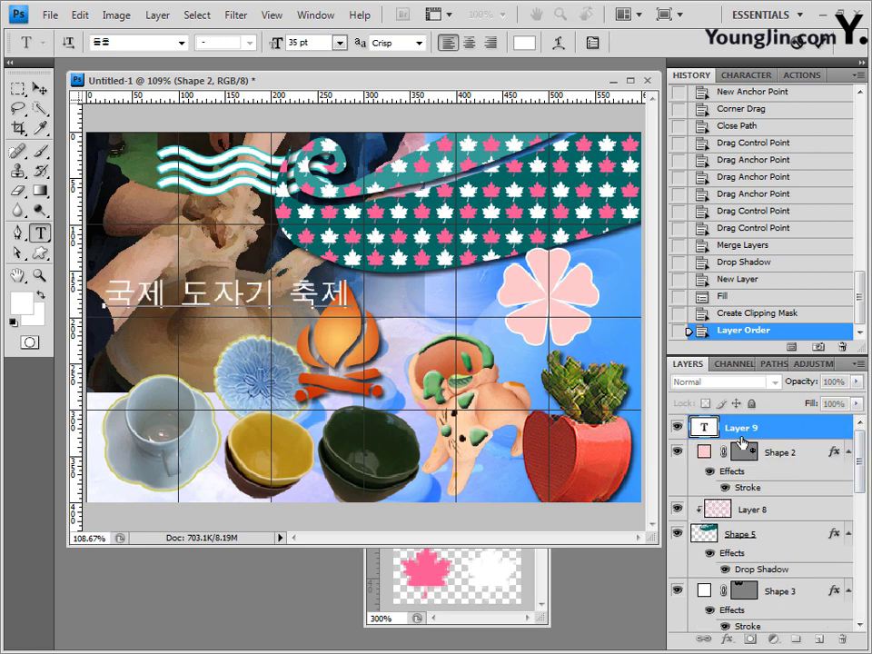
pyautogui.click(788, 436)
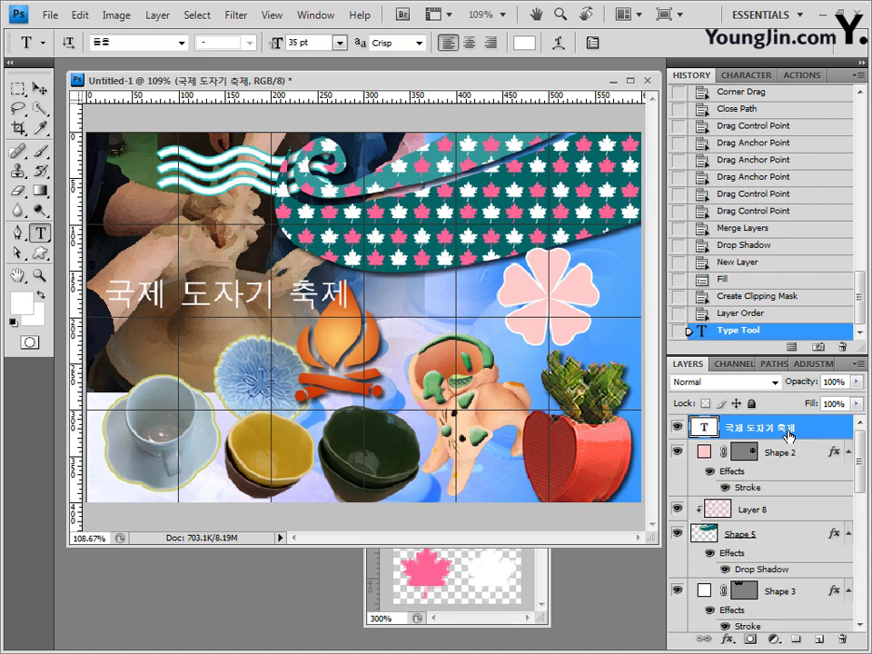
# - Add a 4 px outside stroke in color 996666 to the title text and nudge it slightly down and left
pyautogui.click(728, 639)
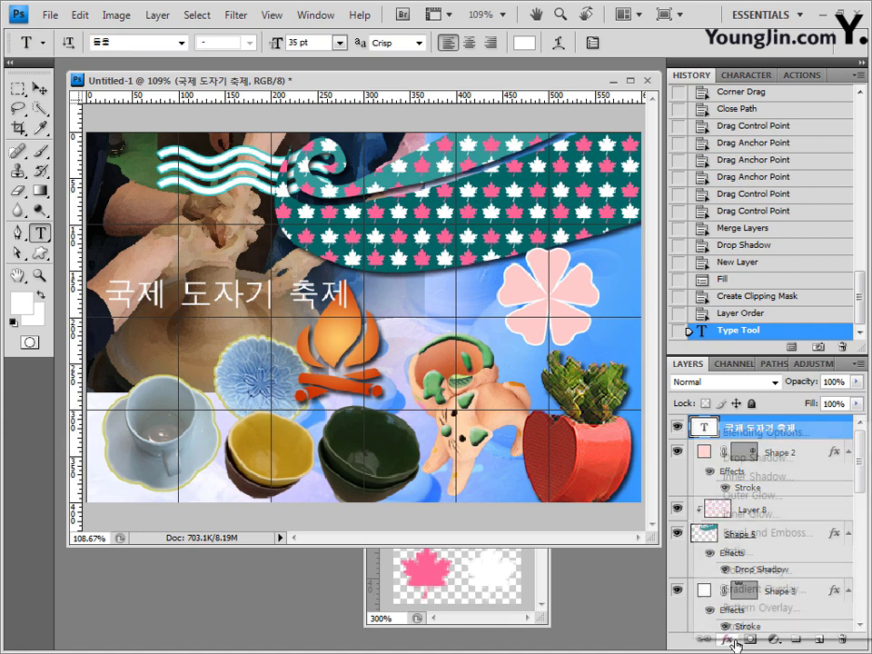
pyautogui.click(740, 625)
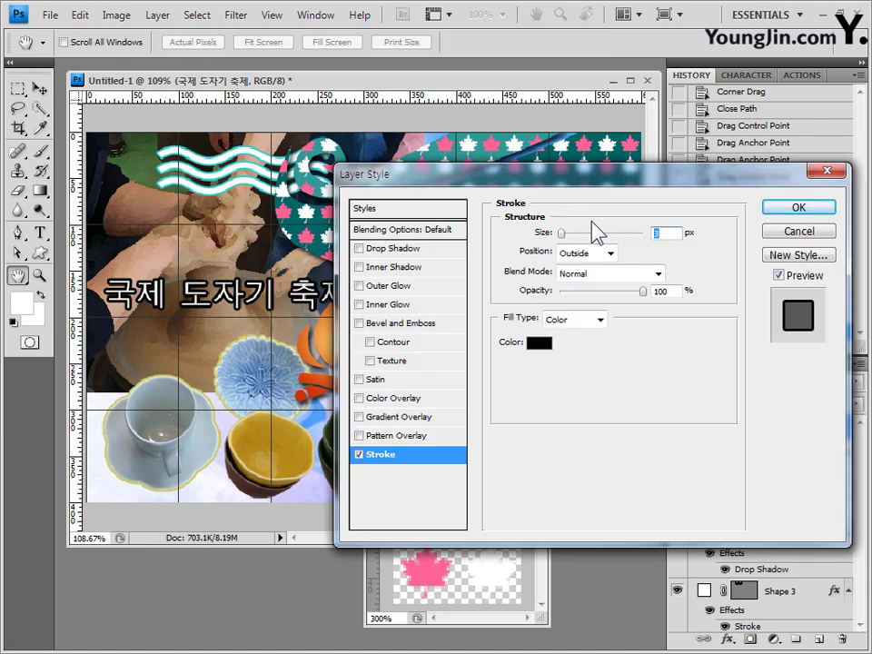
pyautogui.write('4')
pyautogui.click(544, 350)
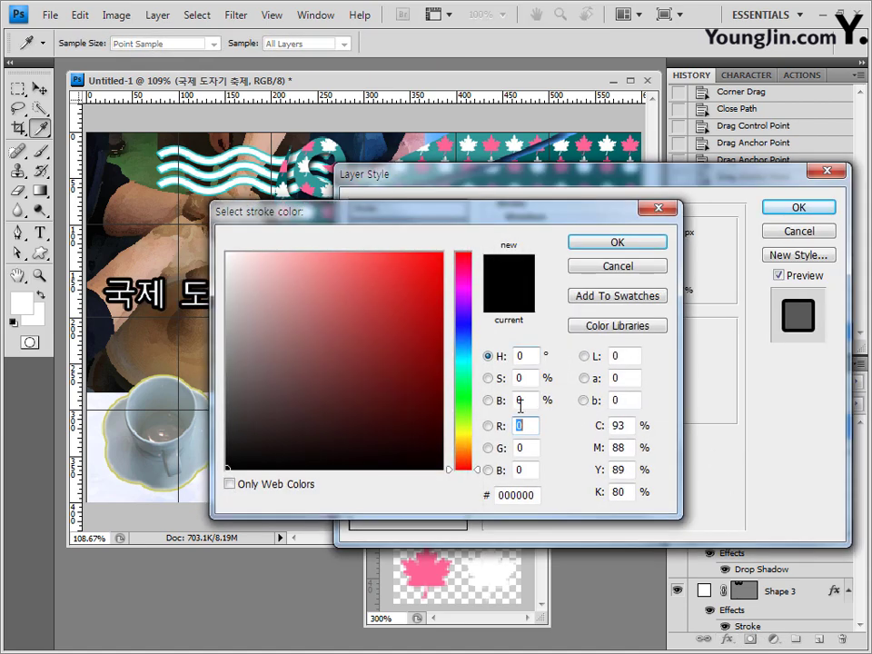
pyautogui.moveTo(525, 494); pyautogui.dragTo(451, 497)
pyautogui.write('996666')
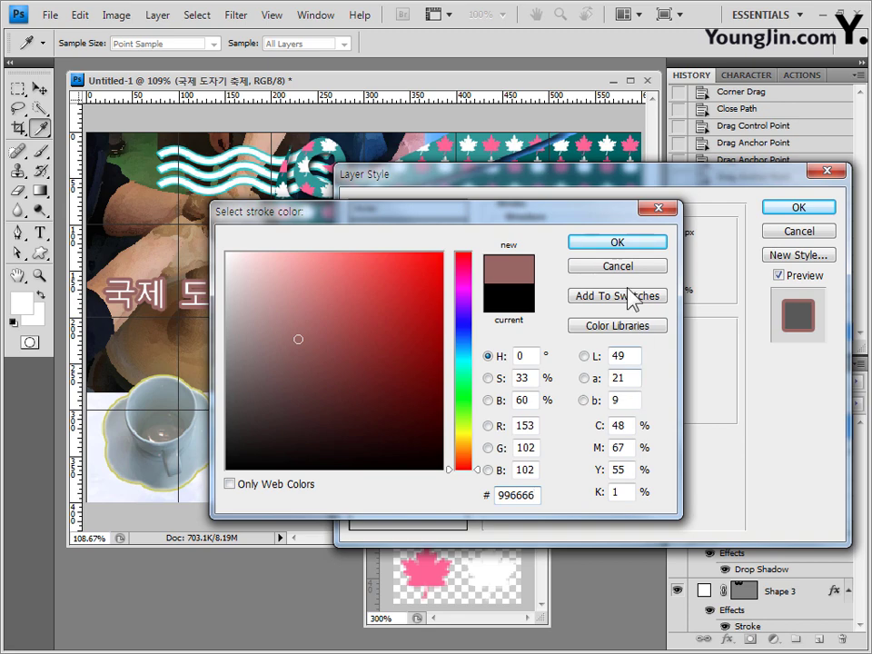
pyautogui.click(618, 245)
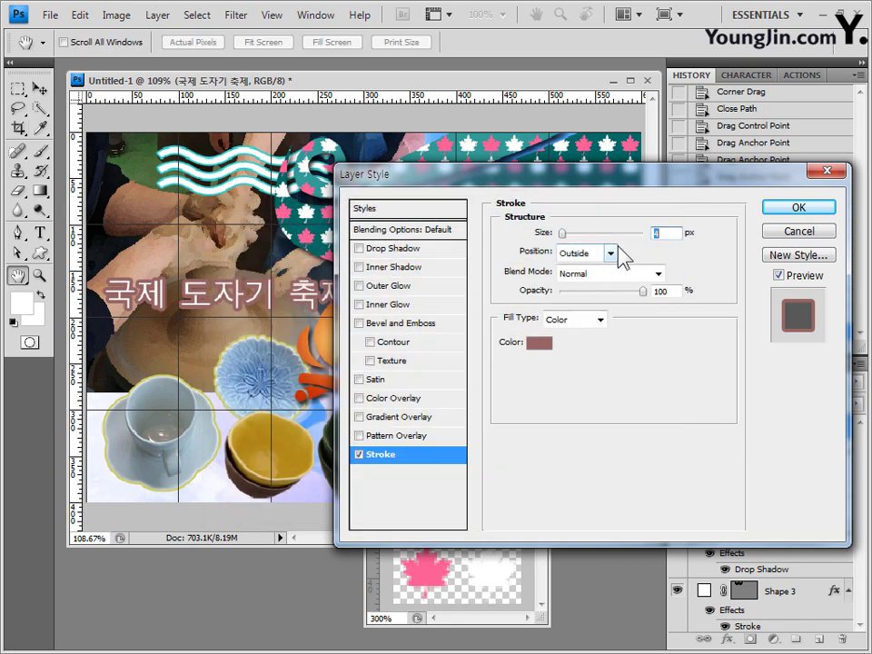
pyautogui.click(783, 212)
pyautogui.press('v')
pyautogui.hotkey('shift', 'Down')
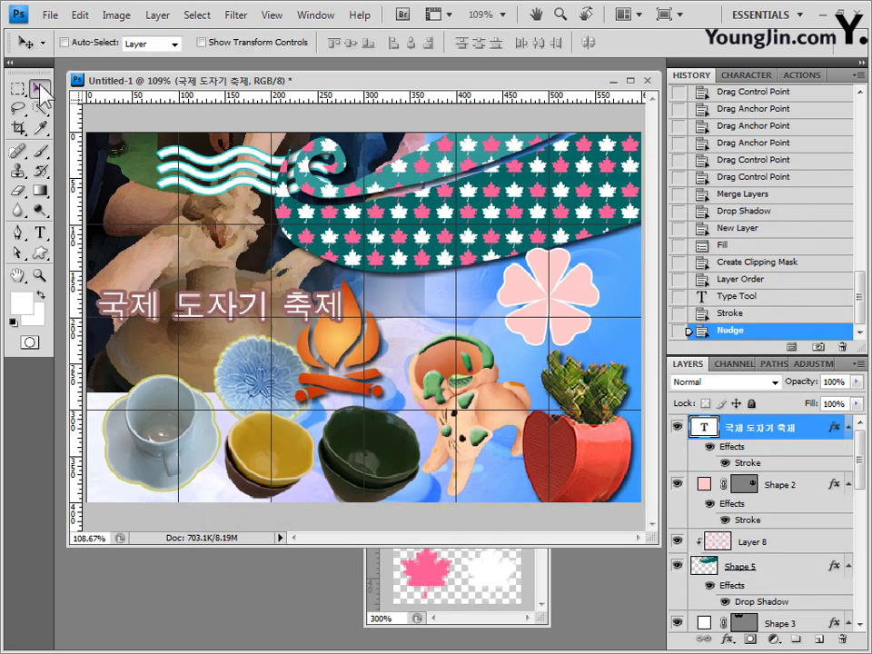
# - Start a new text line above the festival title with the font set to 굴림 at 15 pt
pyautogui.click(48, 235)
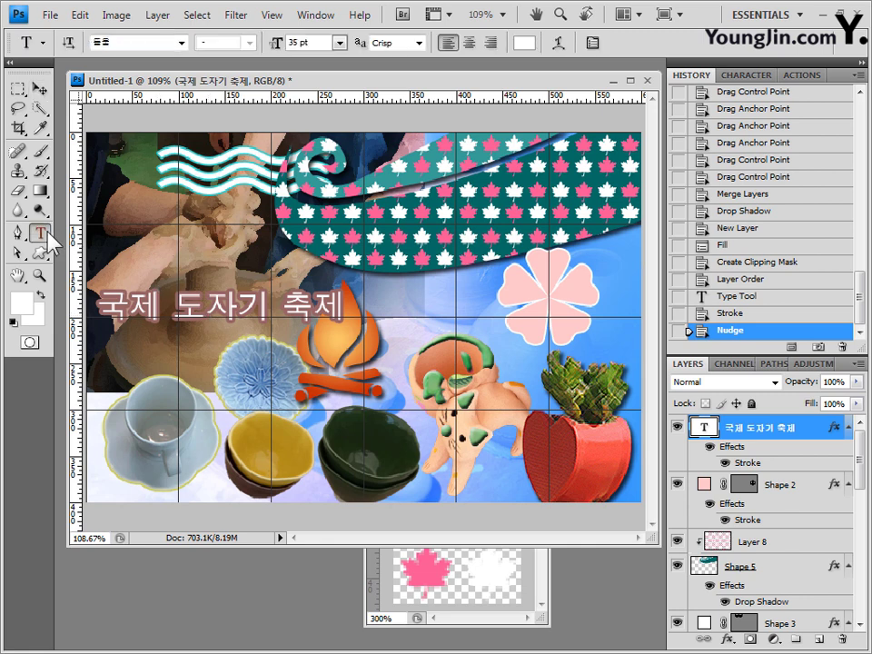
pyautogui.click(105, 275)
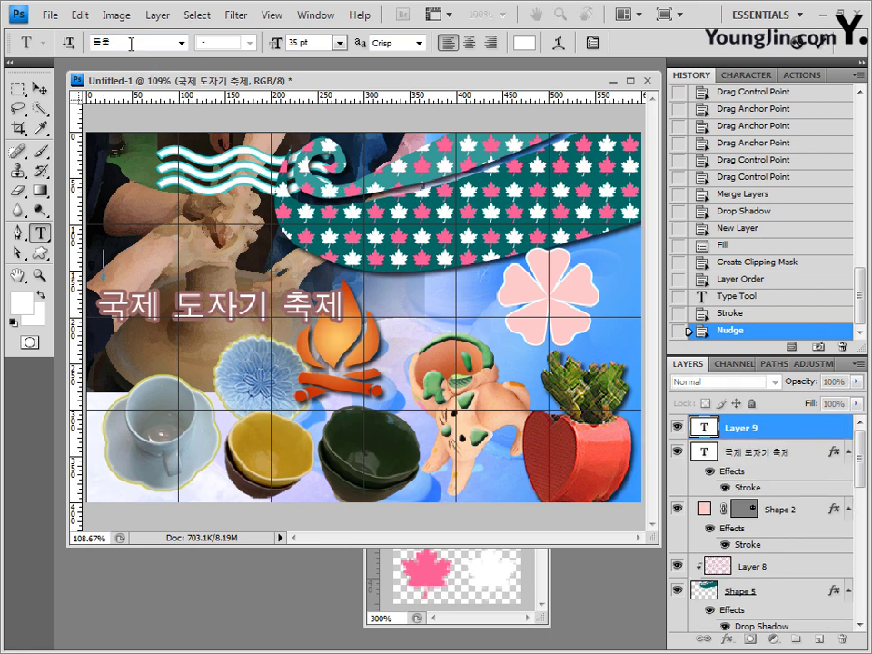
pyautogui.write('ㄱ')
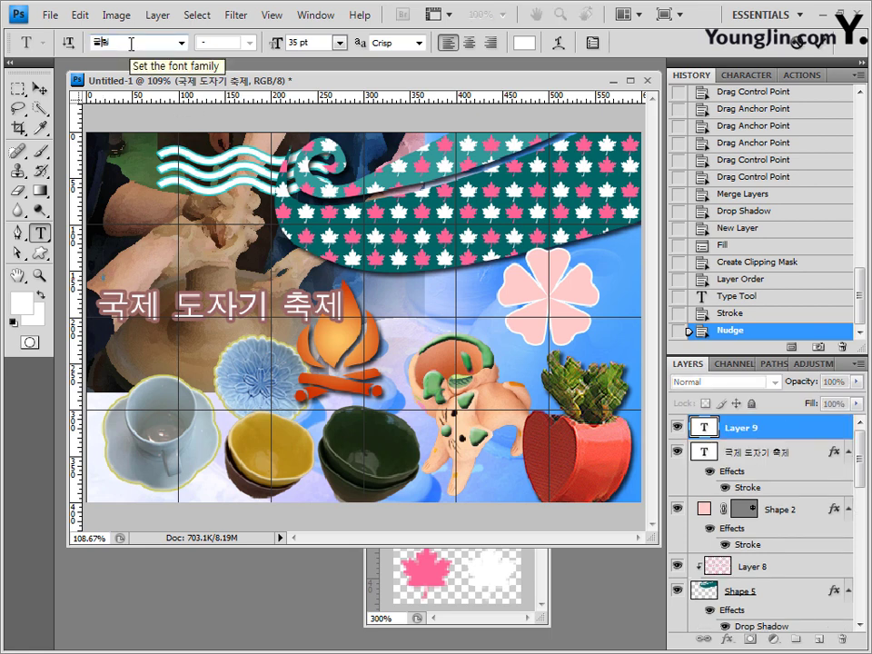
pyautogui.write('굴림')
pyautogui.press('Return')
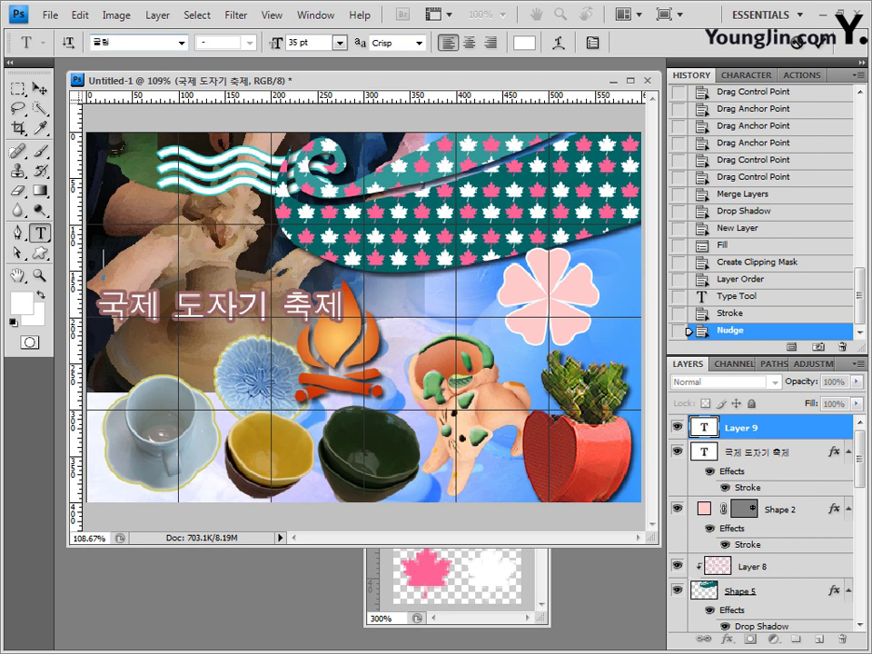
pyautogui.press('Tab')
pyautogui.press('Tab')
pyautogui.write('15')
pyautogui.press('Return')
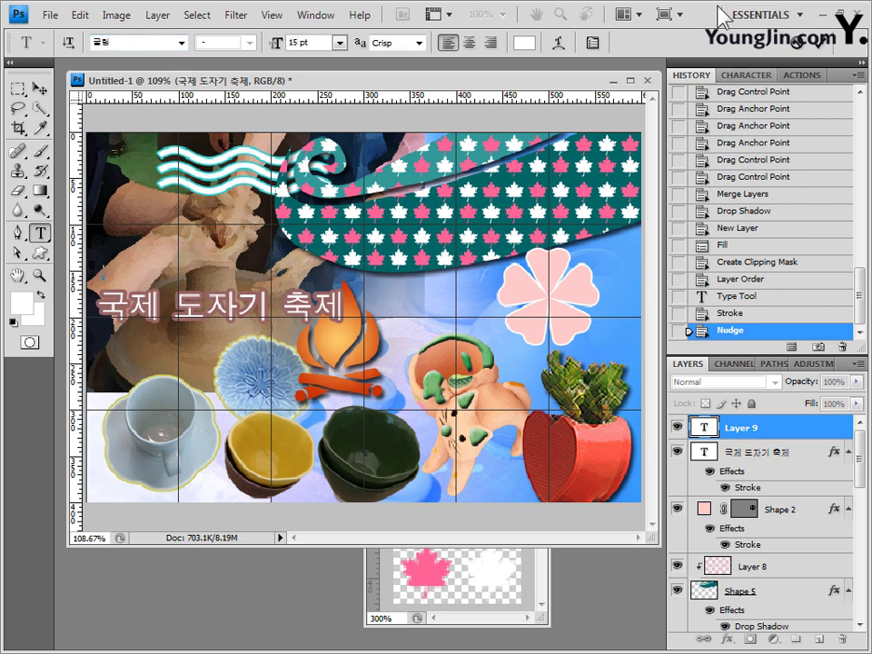
# - Set the text color to black (000000) and enter 사랑하는 가족과 함께하는 above the festival title
pyautogui.click(525, 43)
pyautogui.click(405, 516)
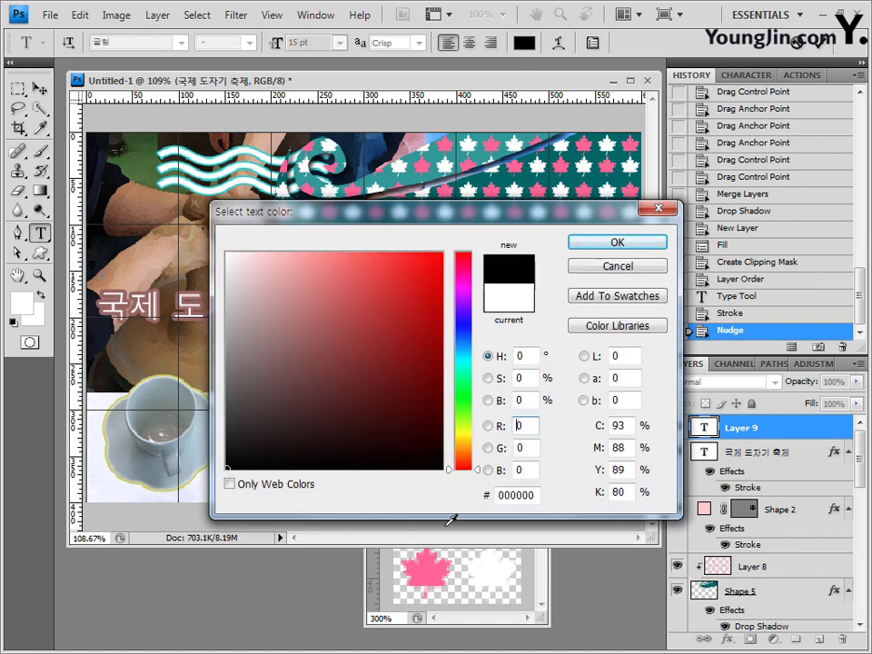
pyautogui.click(629, 243)
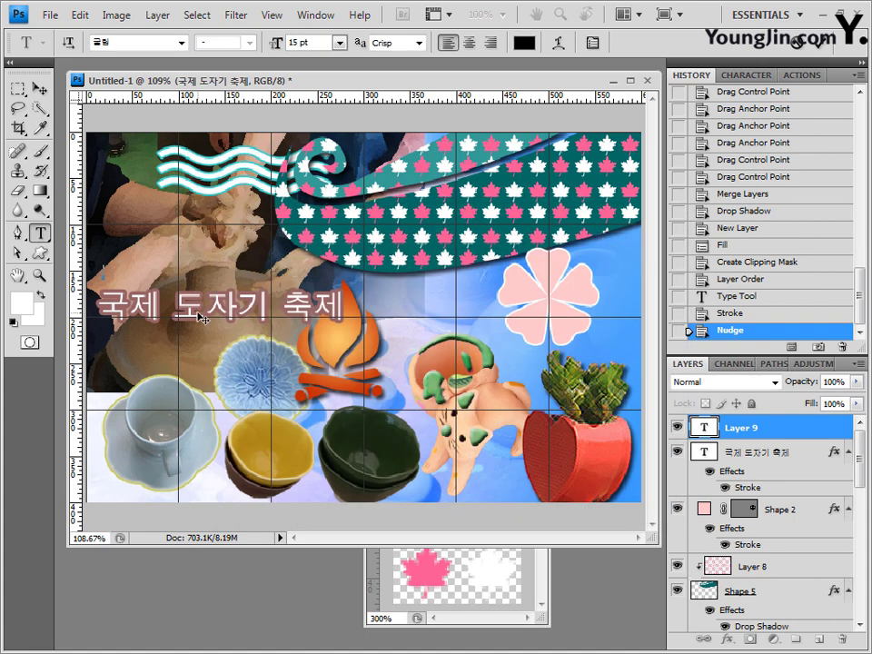
pyautogui.click(132, 272)
pyautogui.write('사랑하는 가족과 함께하는')
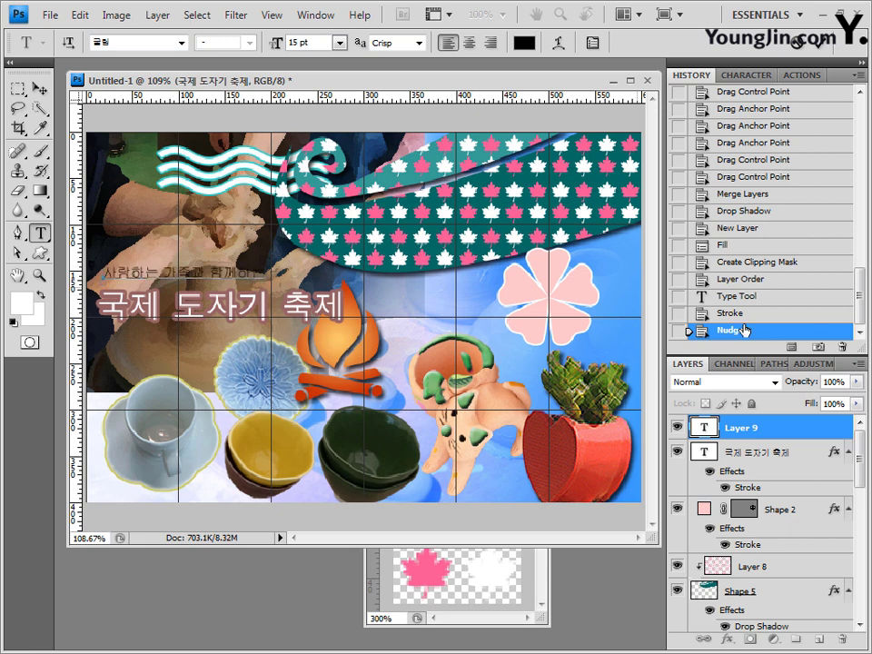
pyautogui.click(784, 434)
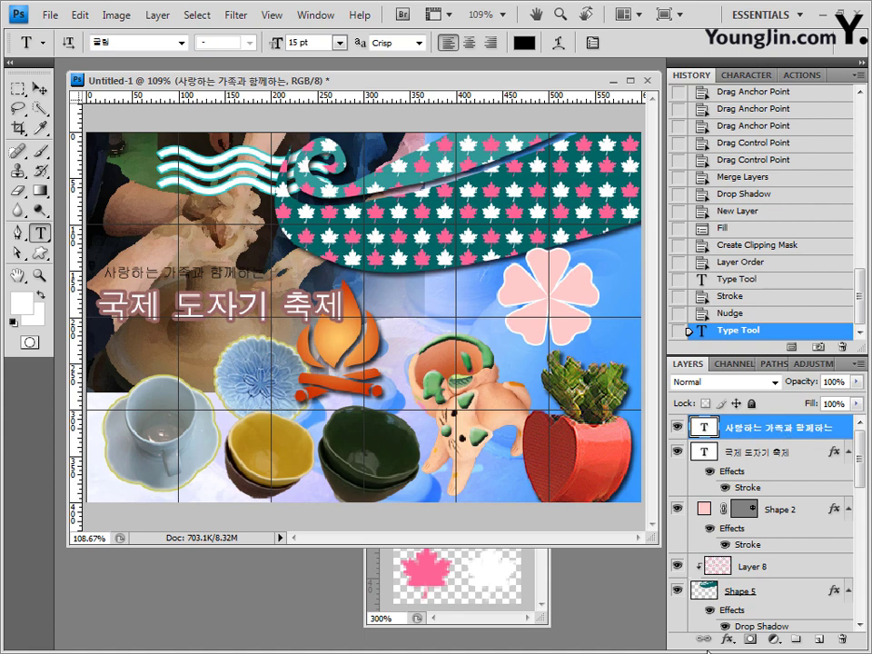
# - Add a 2 px outside stroke in white (ffffff) to the 사랑하는 가족과 함께하는 text and nudge it slightly left
pyautogui.click(728, 640)
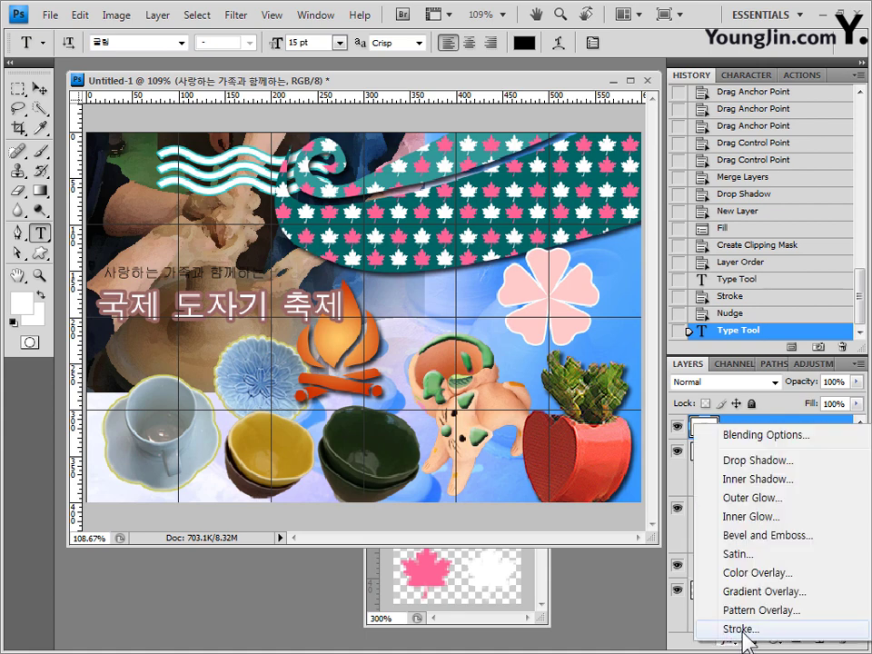
pyautogui.click(741, 629)
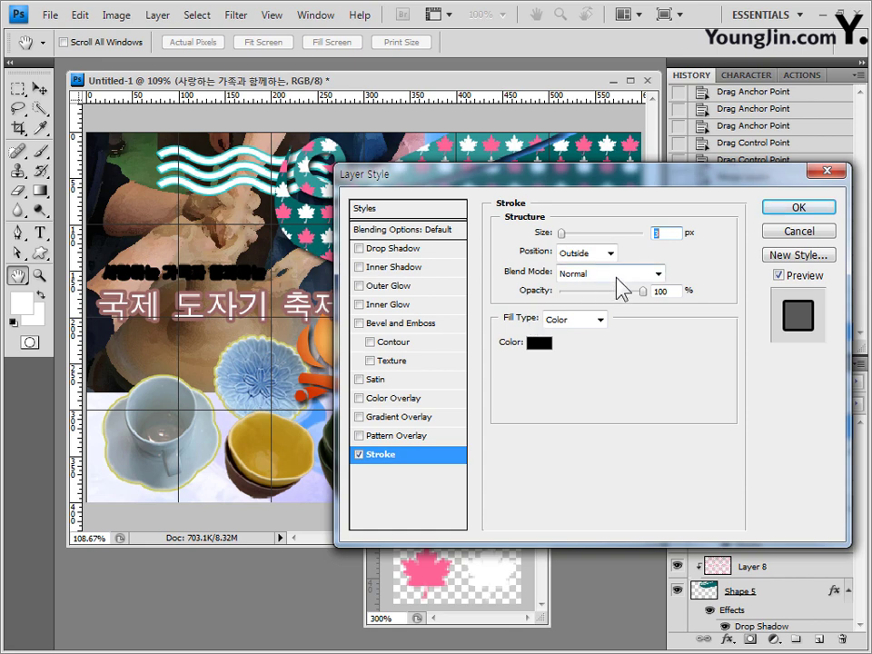
pyautogui.write('2')
pyautogui.click(541, 345)
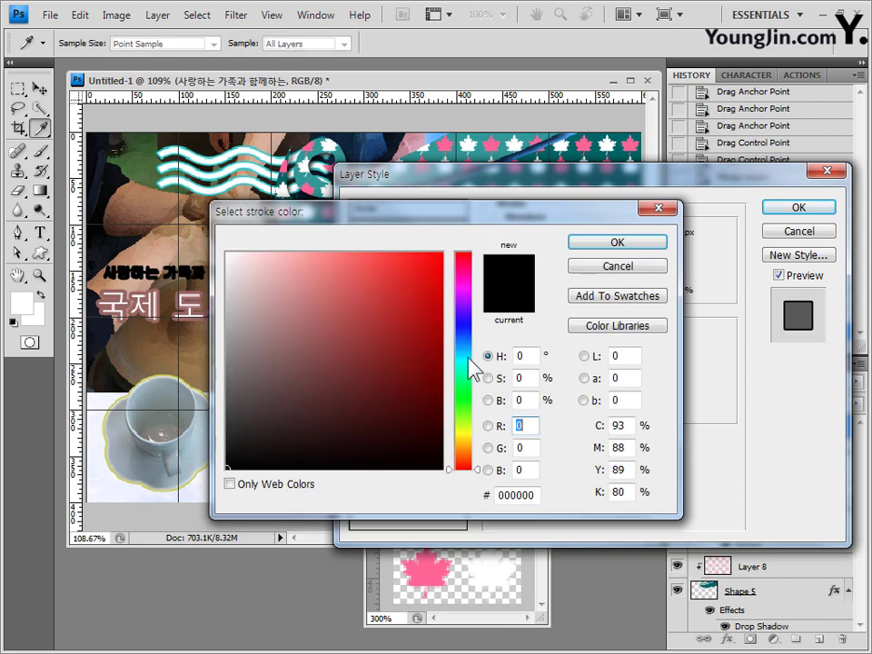
pyautogui.write('ffffff')
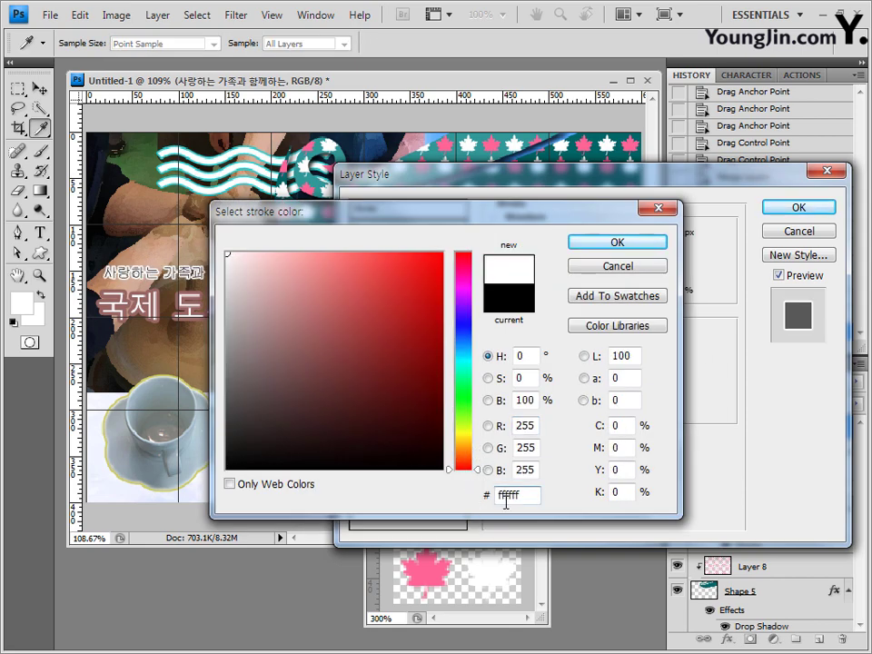
pyautogui.click(639, 245)
pyautogui.click(800, 213)
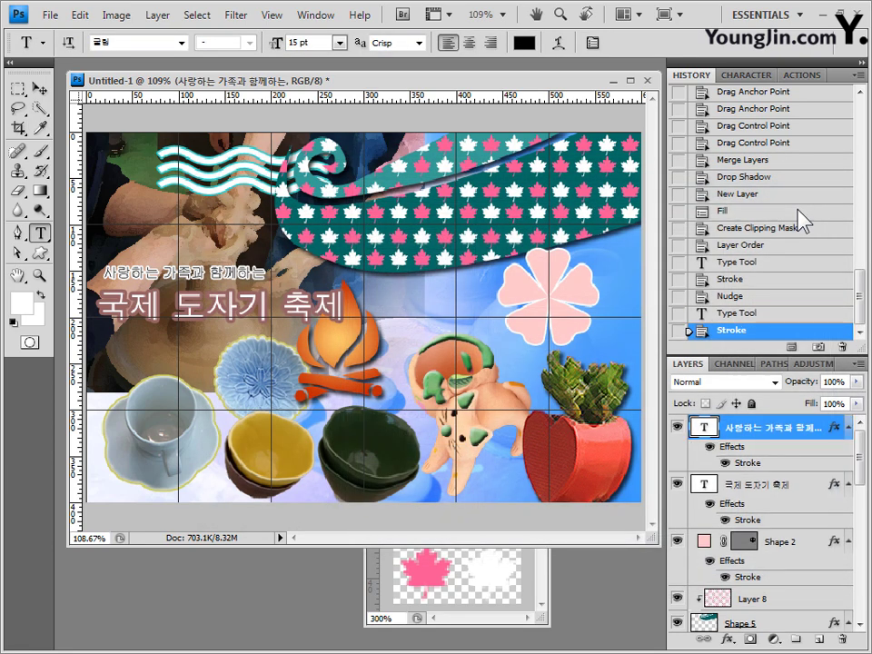
pyautogui.press('v')
pyautogui.hotkey('shift', 'Left')
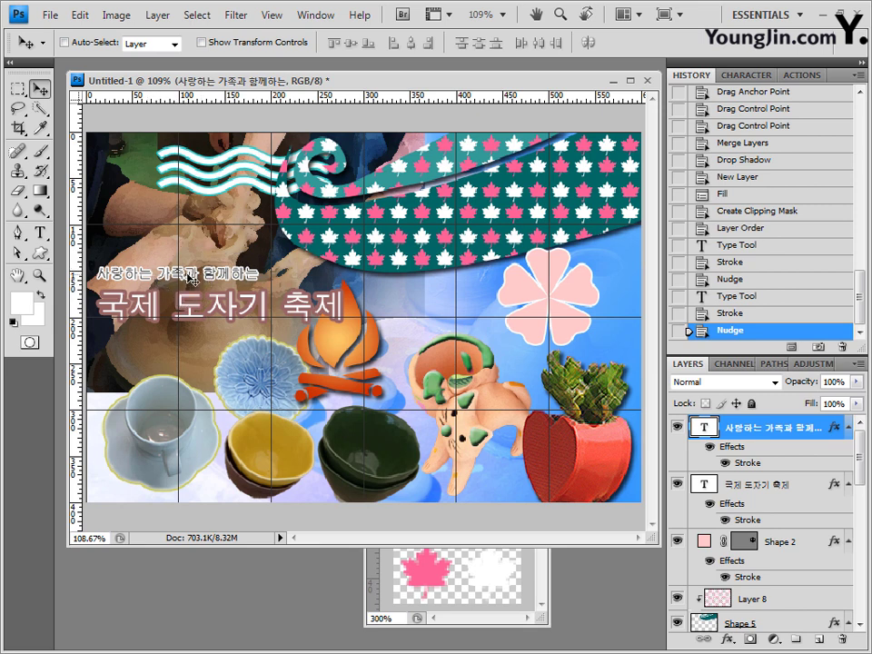
# - Start a new text line above the clay animal figure in Times New Roman Bold at 13 pt
pyautogui.click(36, 233)
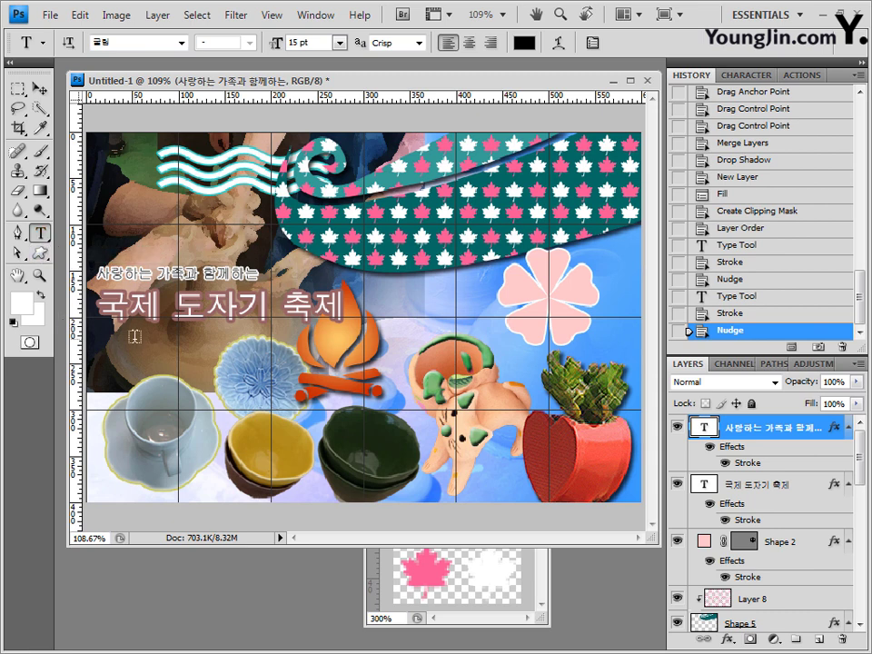
pyautogui.click(392, 335)
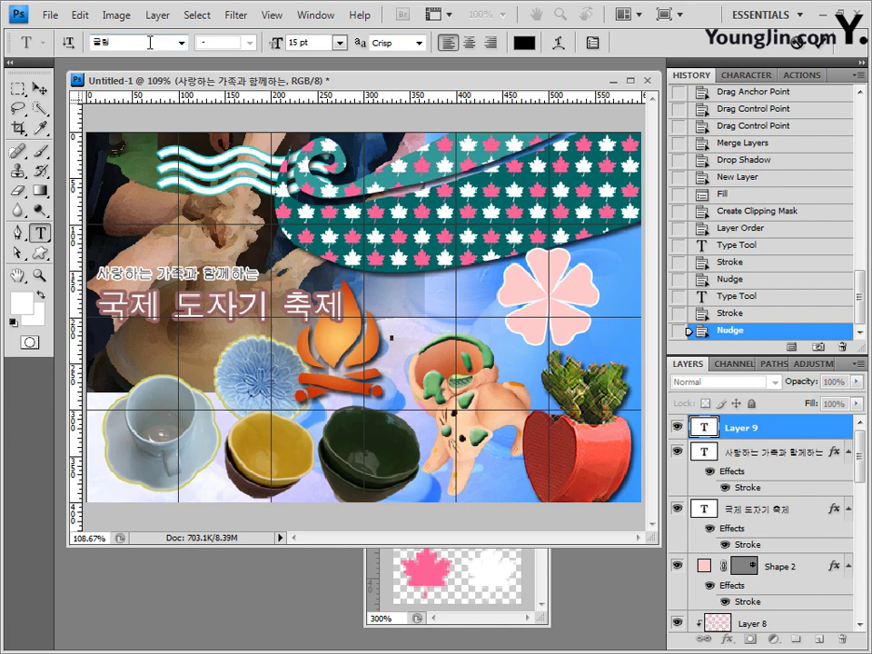
pyautogui.click(181, 43)
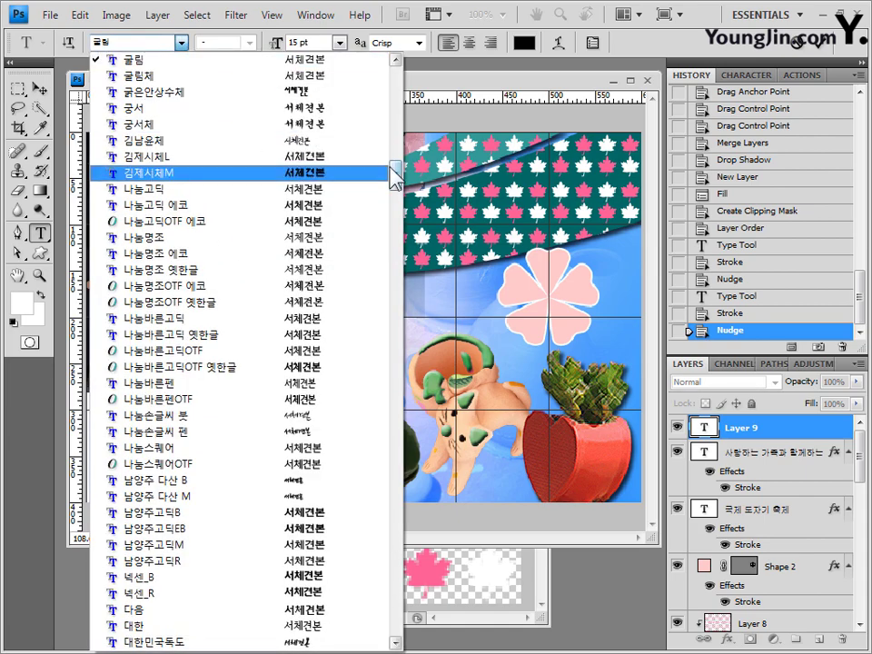
pyautogui.moveTo(395, 177); pyautogui.dragTo(427, 535)
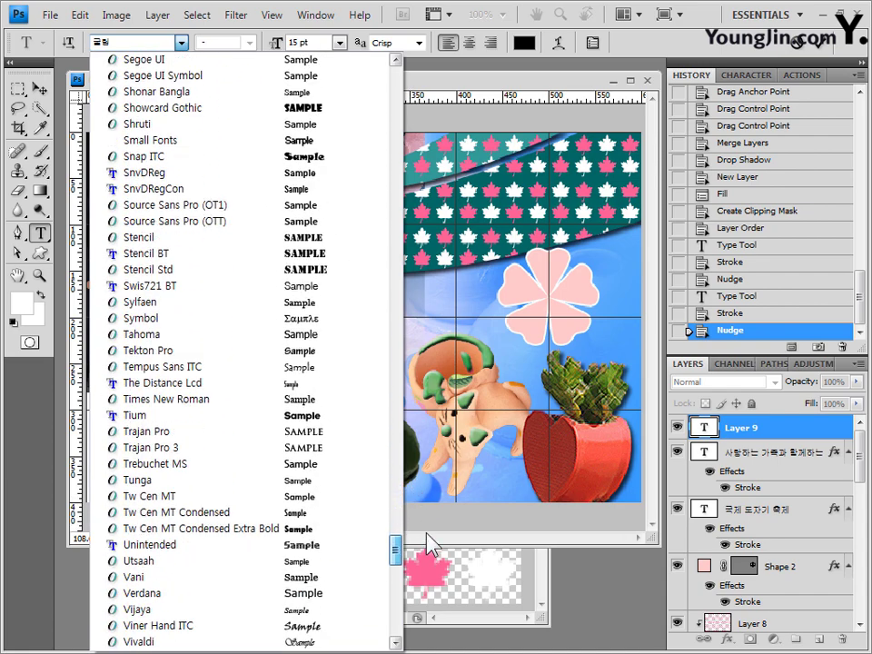
pyautogui.click(224, 400)
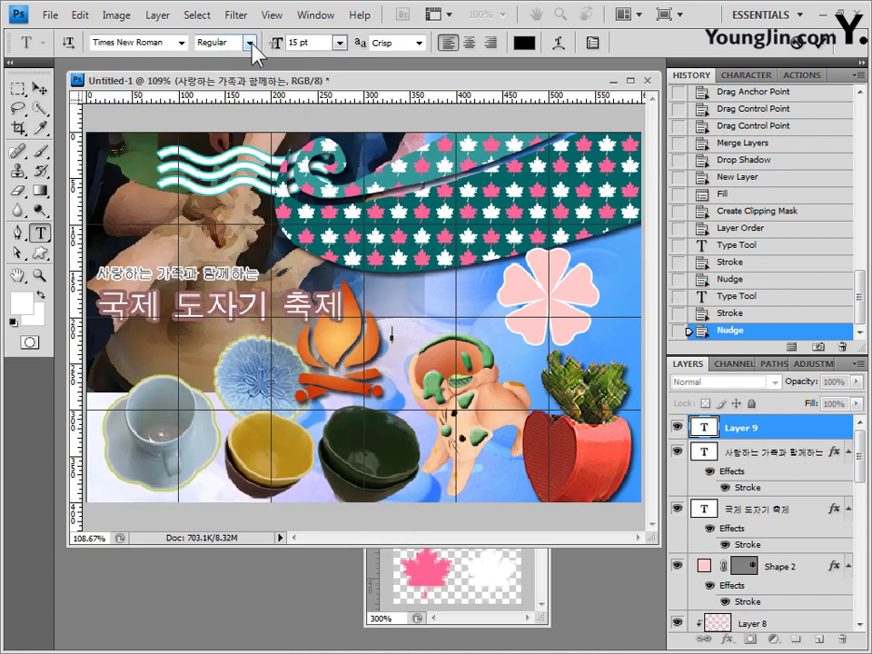
pyautogui.click(202, 42)
pyautogui.press('Down')
pyautogui.press('Tab')
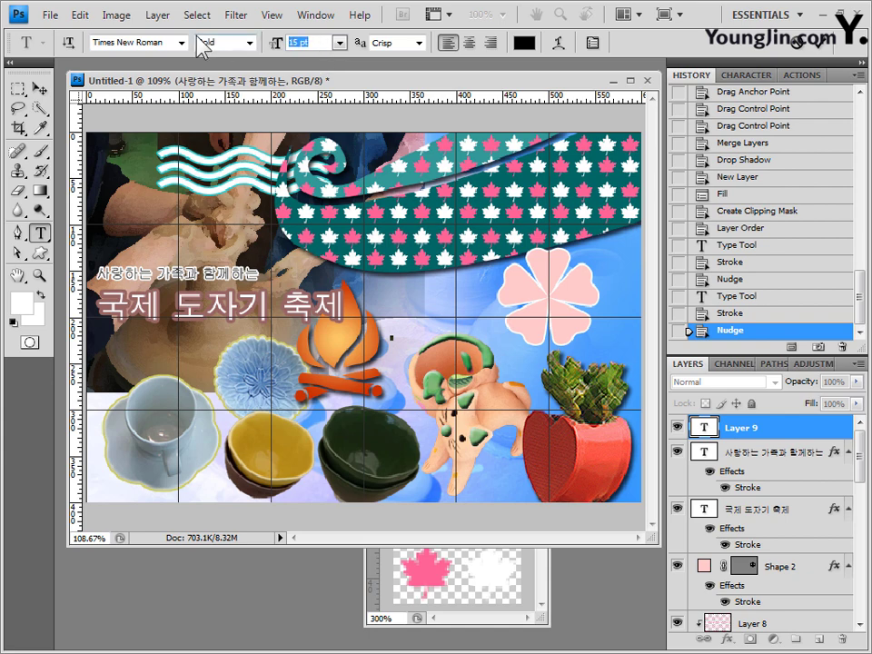
pyautogui.write('13')
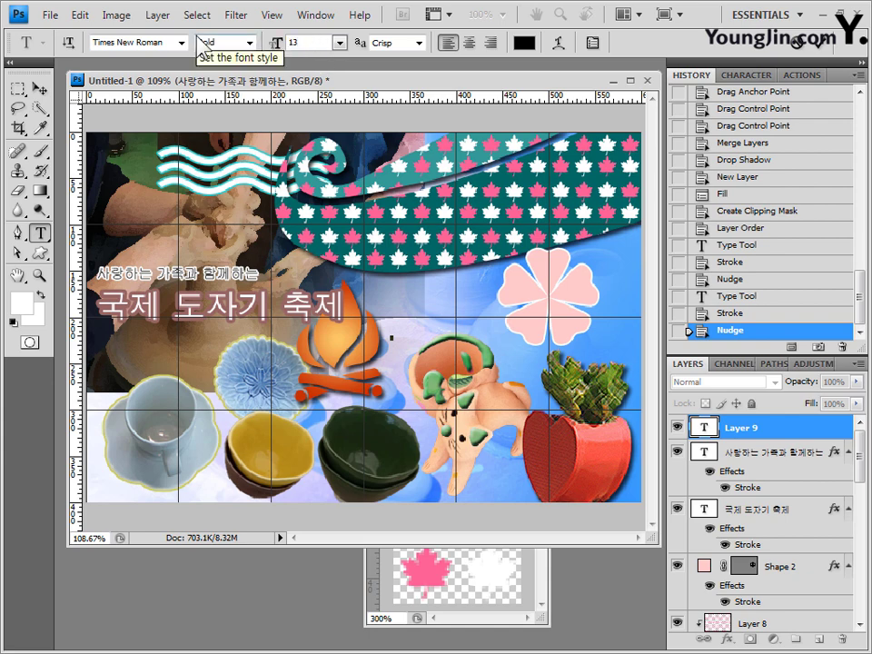
# - Set the text color to 993399 and enter FANTASTIC TOURISM above the clay animal figure
pyautogui.click(524, 43)
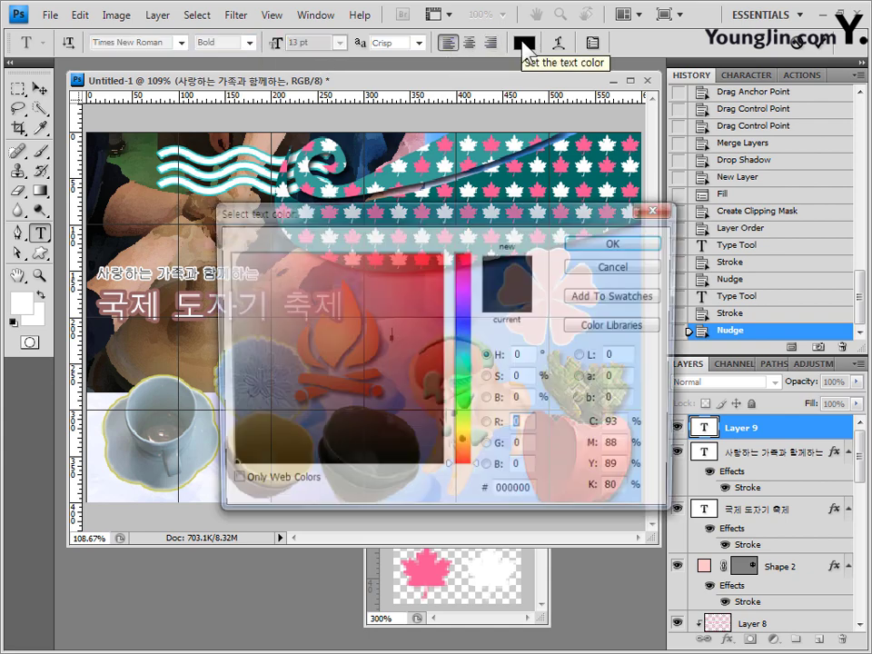
pyautogui.doubleClick(527, 495)
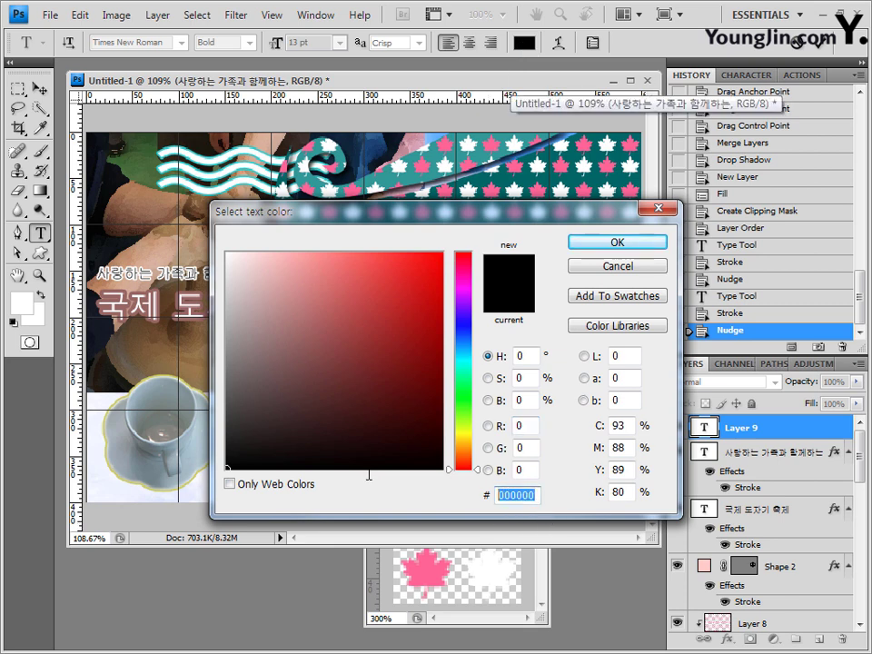
pyautogui.write('993399')
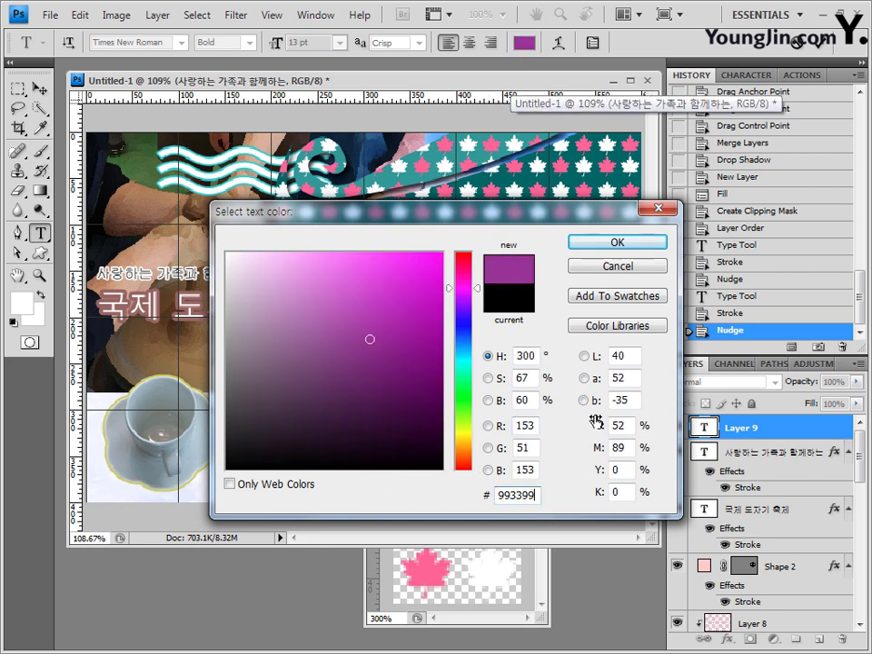
pyautogui.click(617, 242)
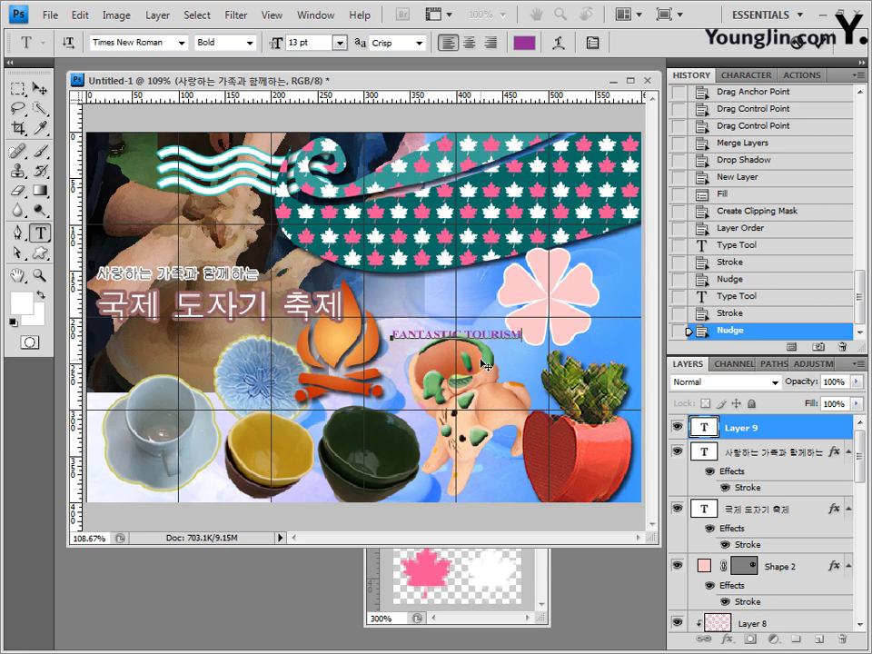
pyautogui.click(786, 435)
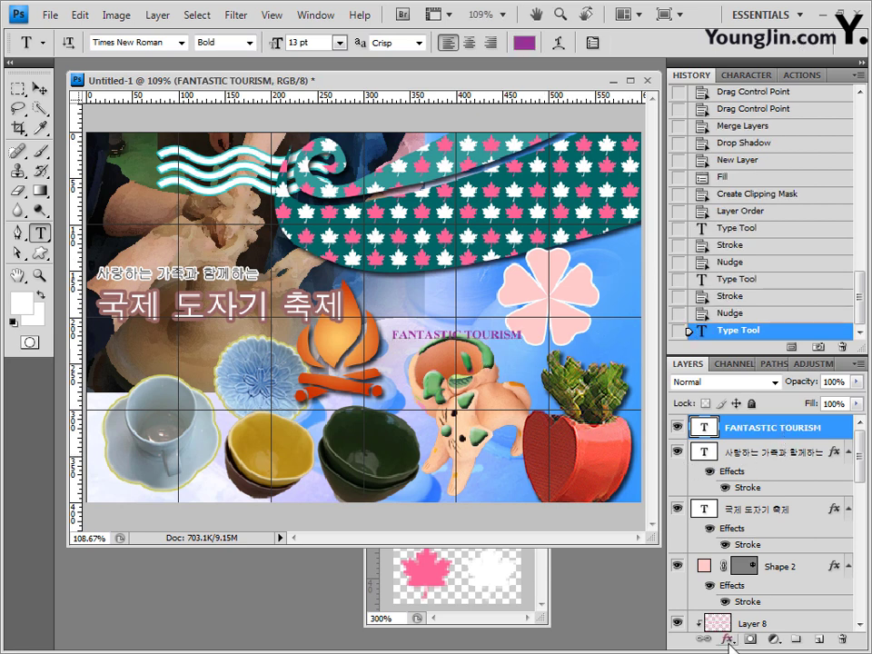
# - Warp the FANTASTIC TOURISM text with a horizontal Arc style at +70% bend
pyautogui.click(561, 47)
pyautogui.moveTo(531, 309); pyautogui.dragTo(626, 88)
pyautogui.click(588, 119)
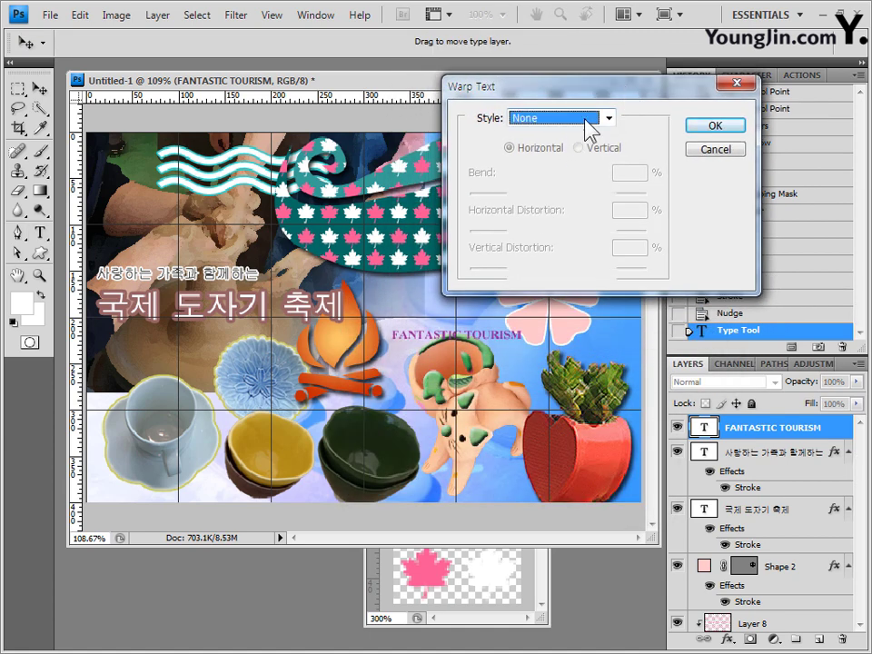
pyautogui.click(587, 118)
pyautogui.click(572, 161)
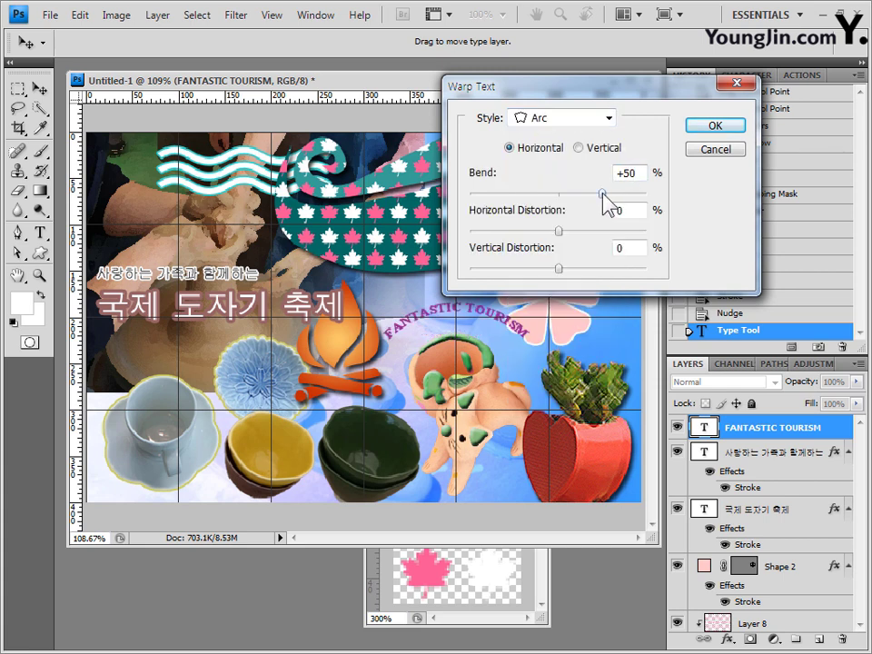
pyautogui.moveTo(601, 194); pyautogui.dragTo(621, 194)
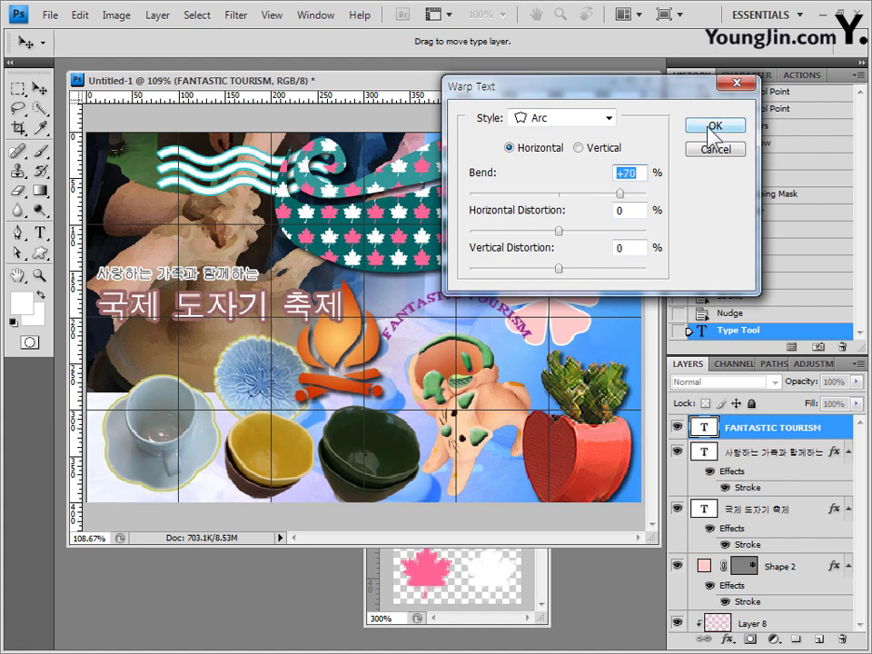
pyautogui.click(711, 127)
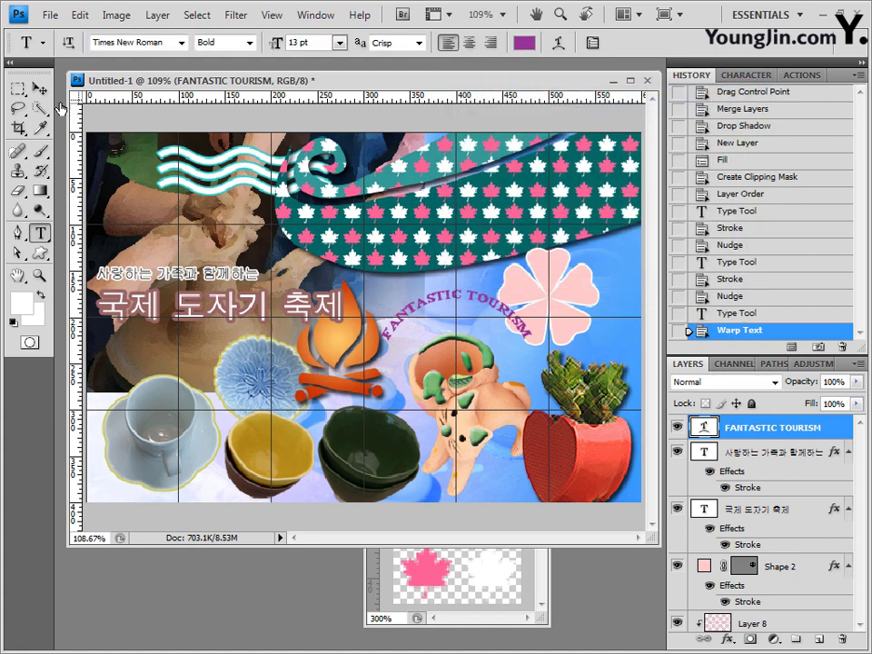
# - Add an Outer Glow with default settings to the FANTASTIC TOURISM text and move it down to curve around the clay animal's head
pyautogui.click(729, 643)
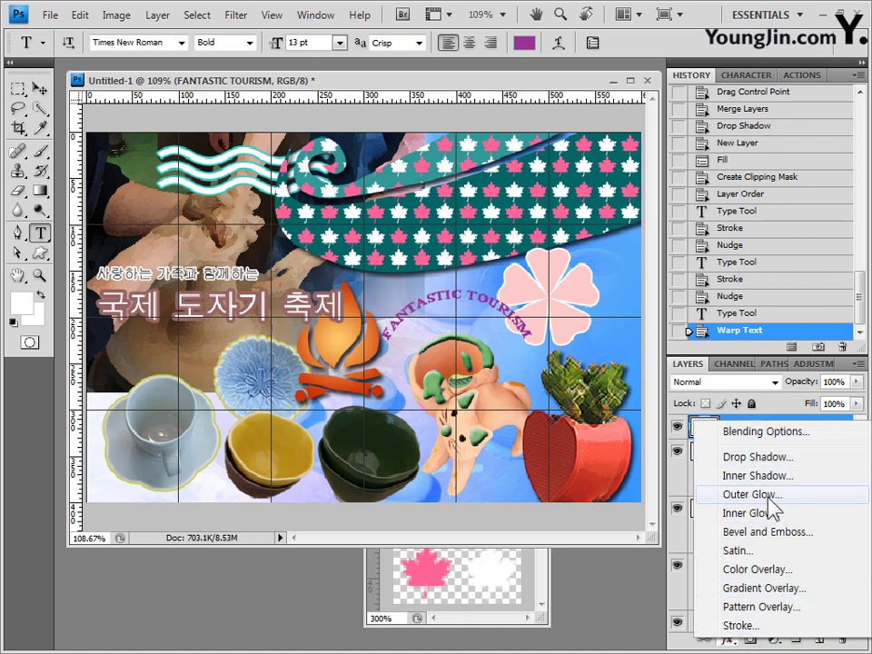
pyautogui.click(768, 497)
pyautogui.click(803, 212)
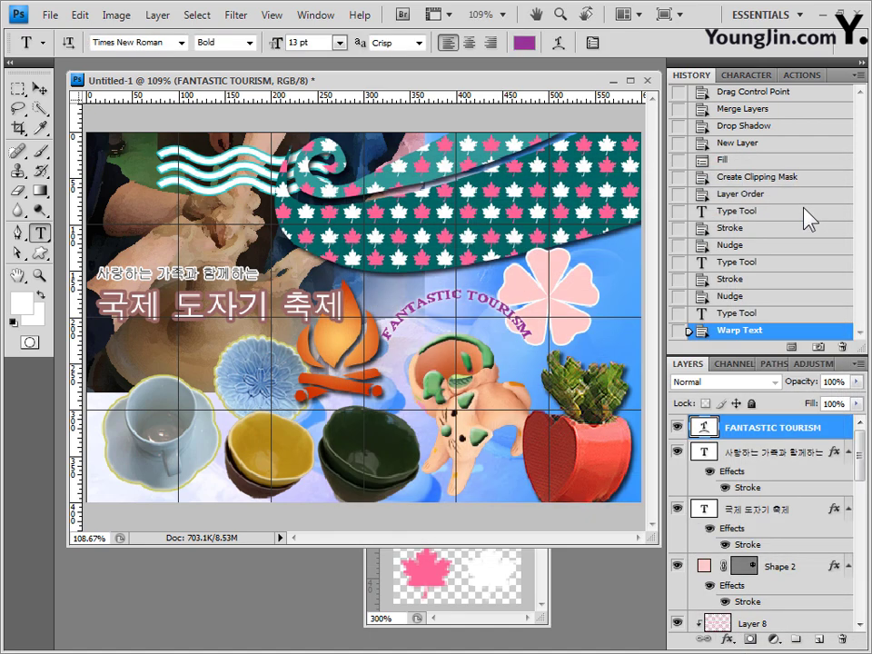
pyautogui.click(40, 89)
pyautogui.moveTo(455, 297); pyautogui.dragTo(452, 318)
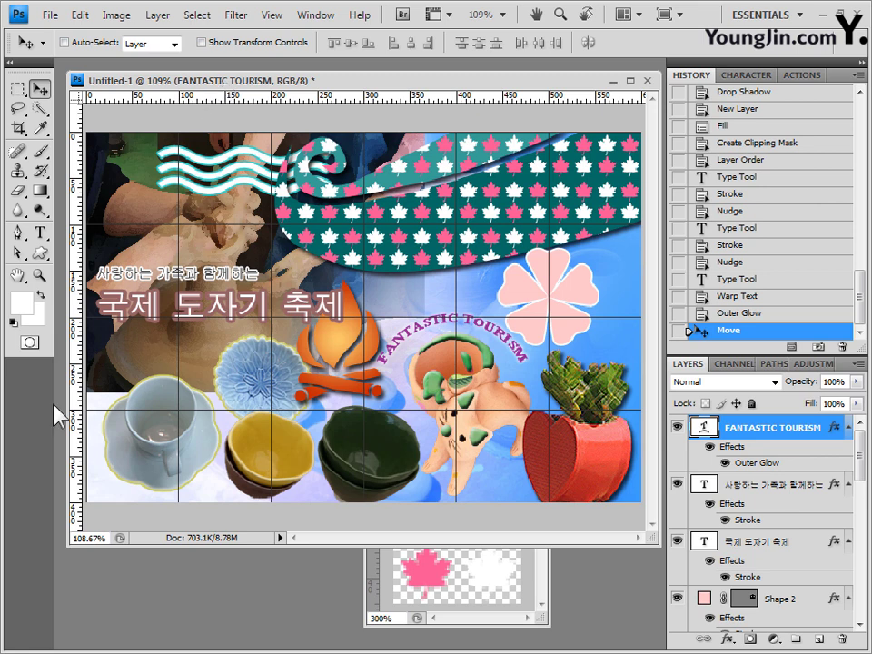
# - Start a new text line over the lower part of the cup and saucer in 돋움 at 20 pt
pyautogui.click(40, 232)
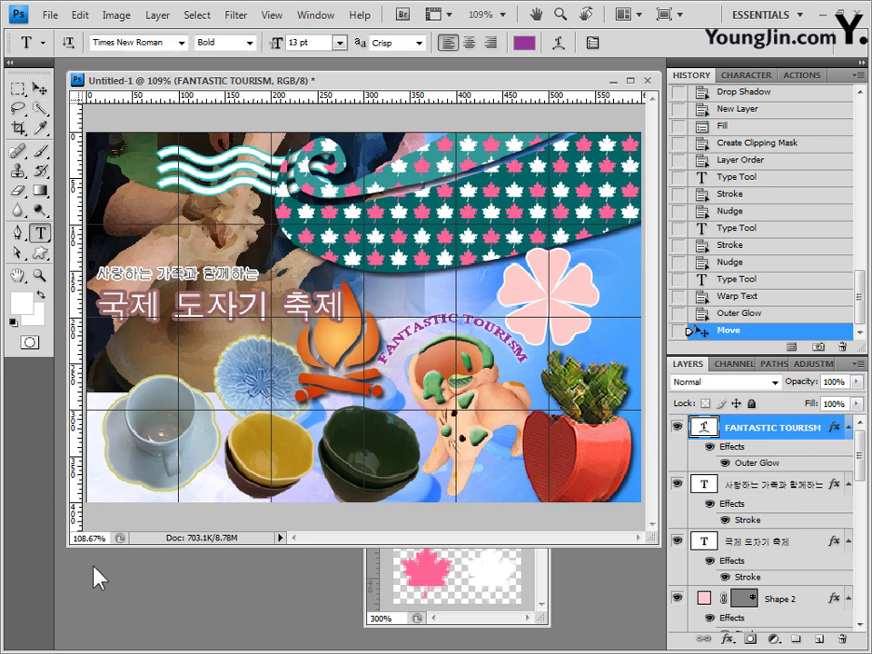
pyautogui.click(108, 477)
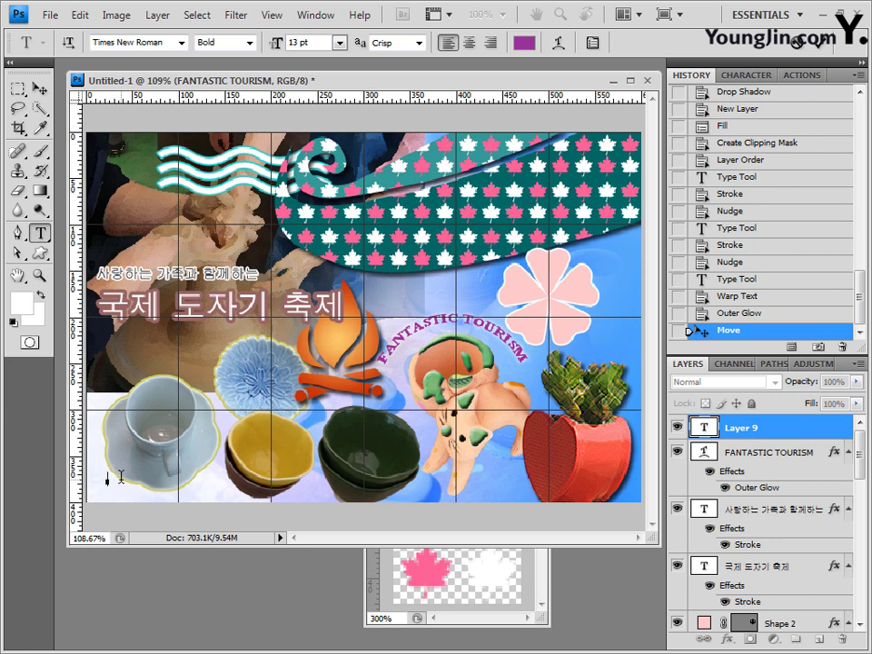
pyautogui.click(145, 43)
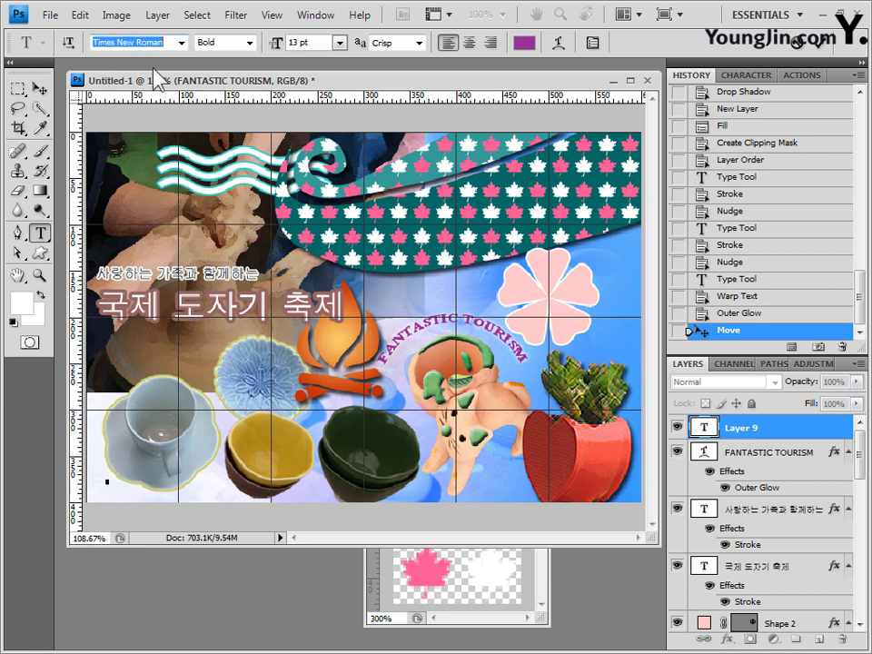
pyautogui.write('궁서체')
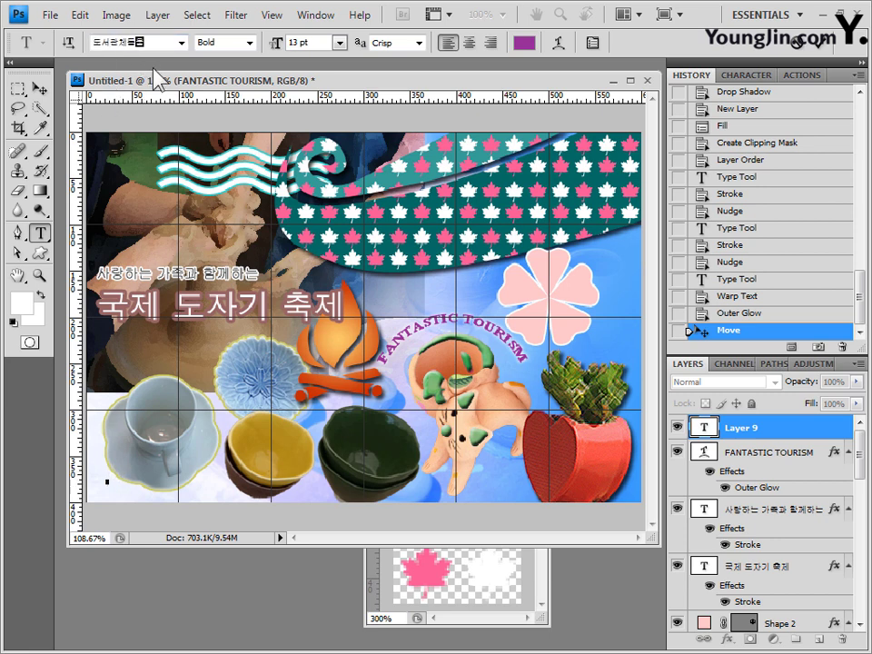
pyautogui.press('Return')
pyautogui.click(156, 78)
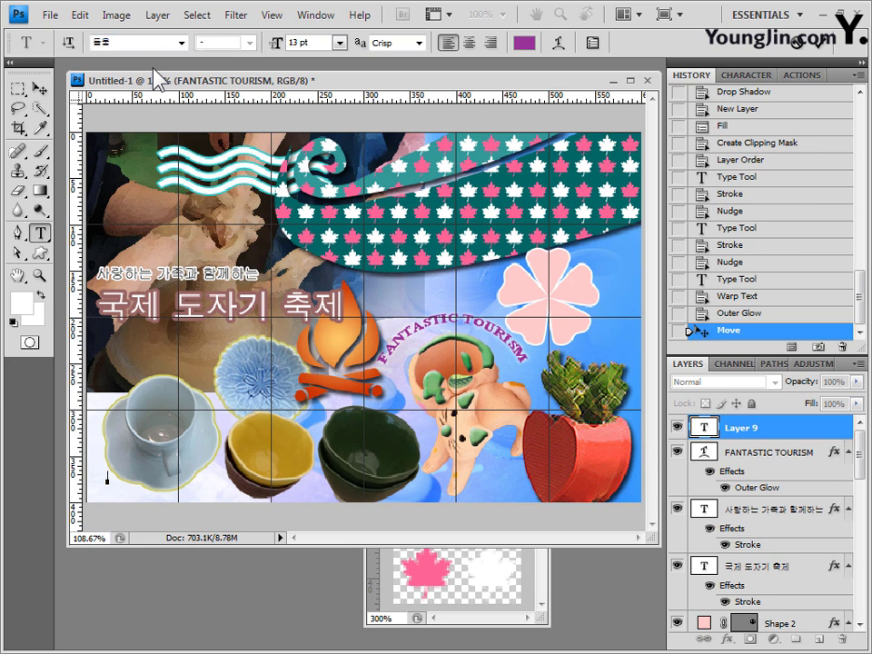
pyautogui.click(284, 42)
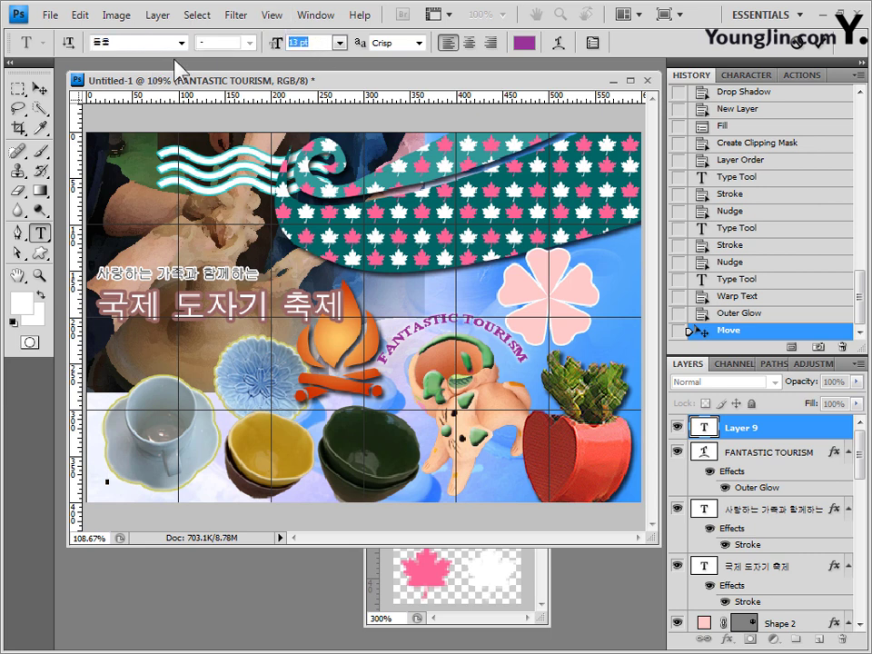
pyautogui.write('20')
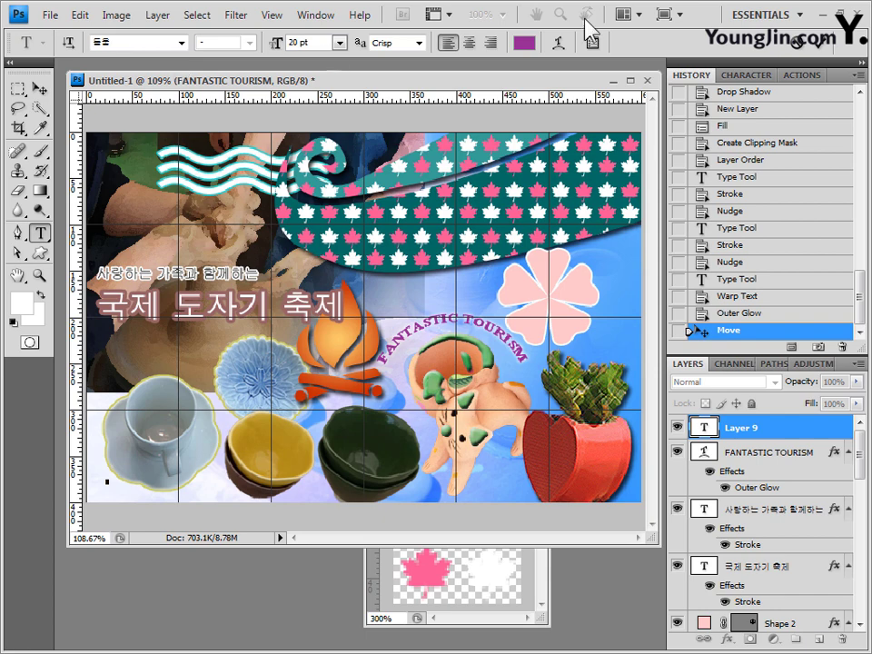
# - Set the text color to 993399 and enter 축제소개 / 프로그램 / 찾아오는 길 across the cup and bowls
pyautogui.click(523, 44)
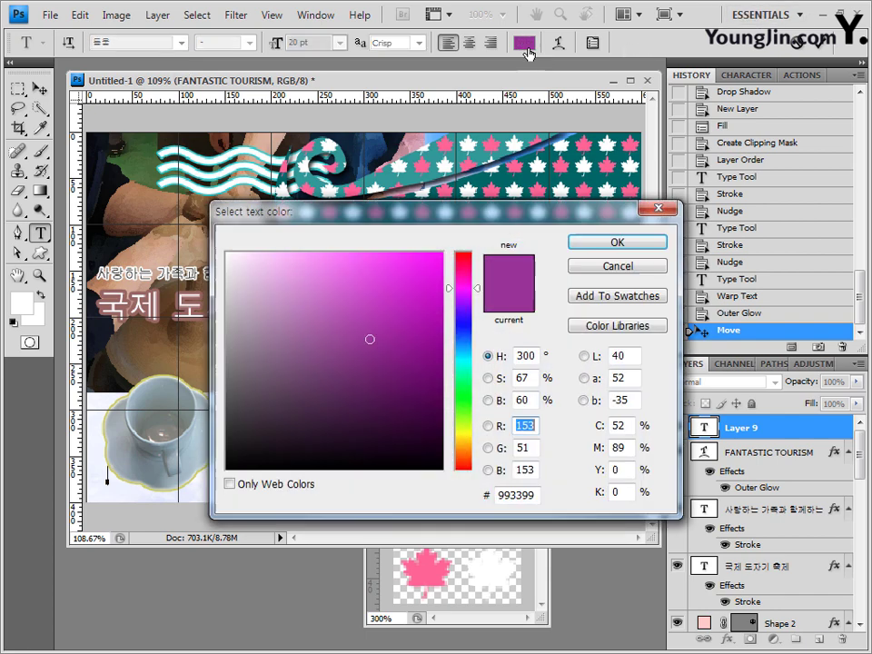
pyautogui.click(515, 495)
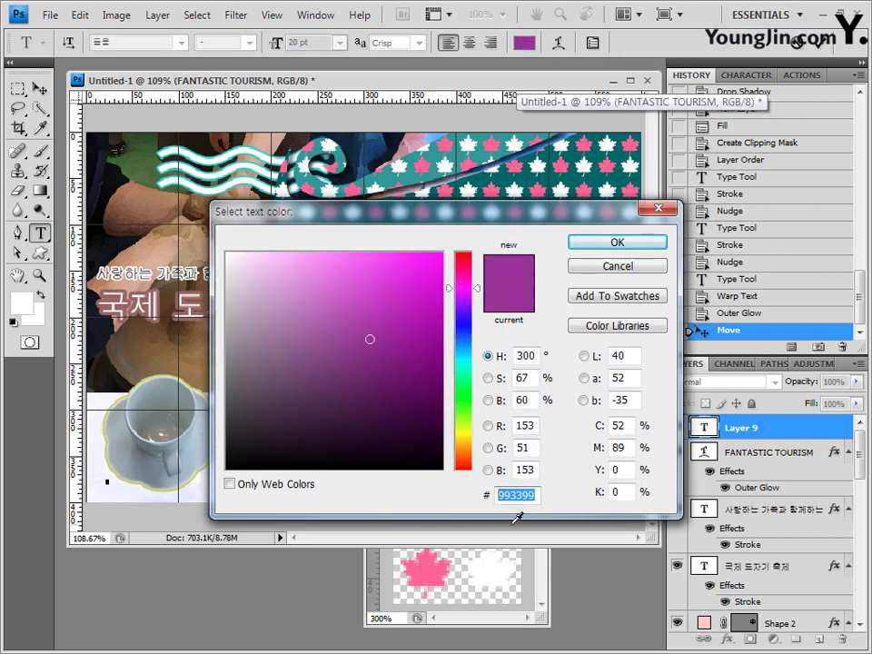
pyautogui.click(618, 244)
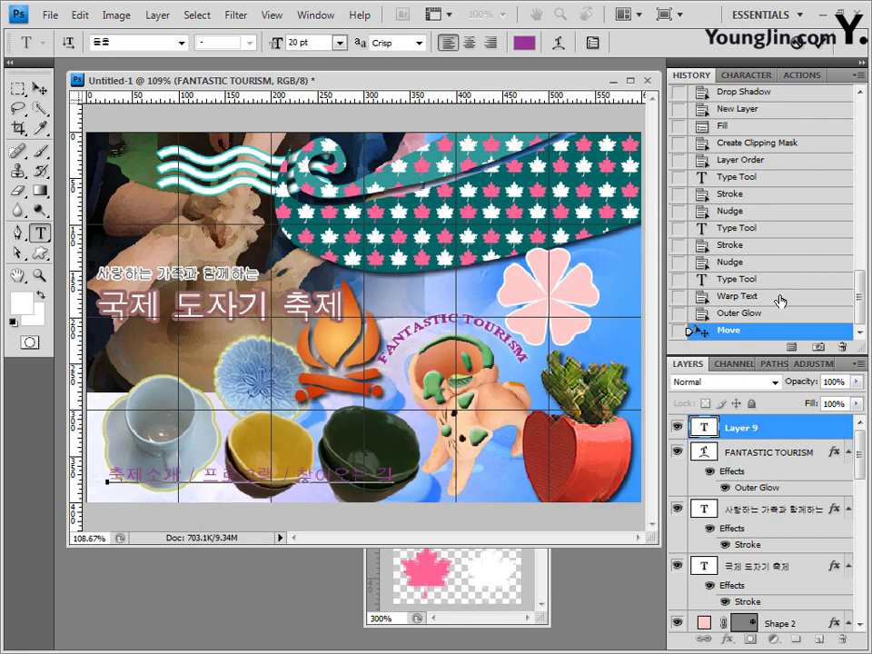
pyautogui.click(777, 429)
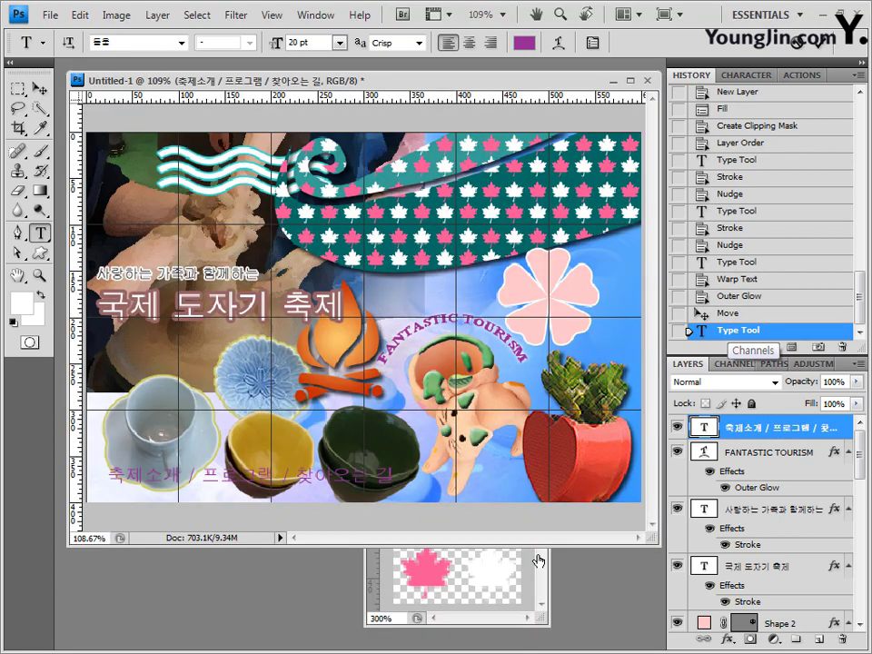
# - Add an ffff00 Stroke to the 축제소개 / 프로그램 / 찾아오는 길 text and shift it slightly up and to the right
pyautogui.click(728, 638)
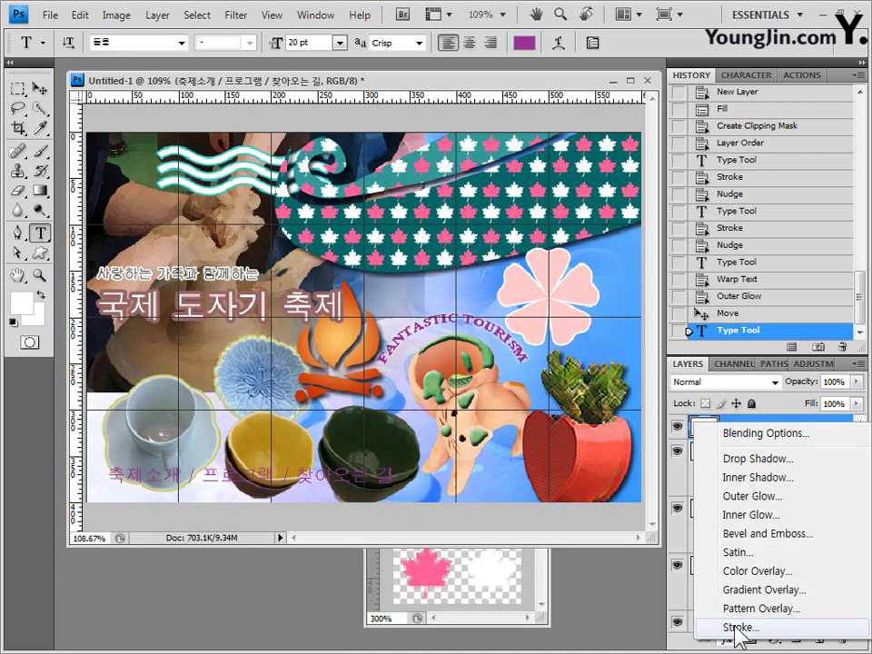
pyautogui.click(737, 628)
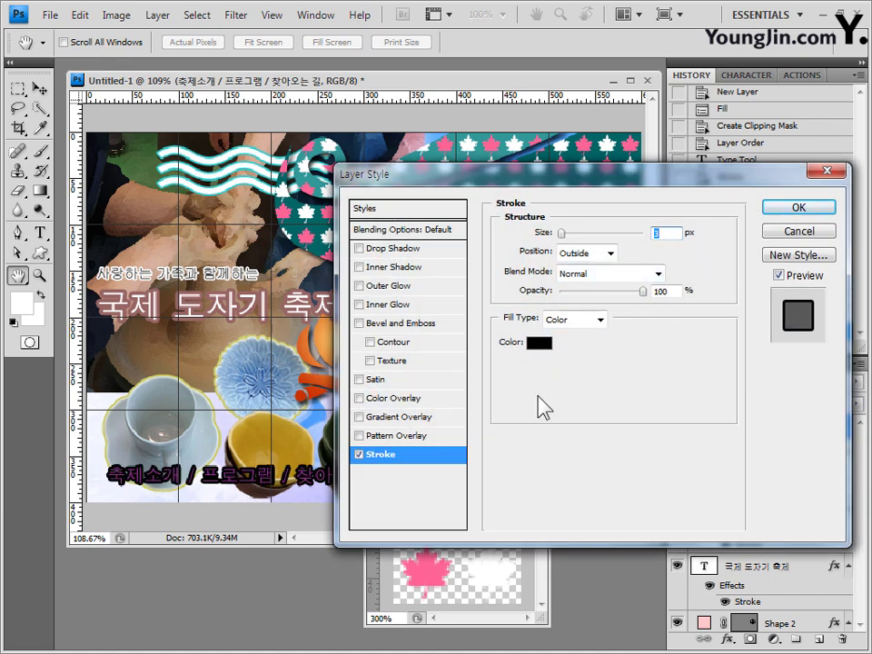
pyautogui.click(540, 343)
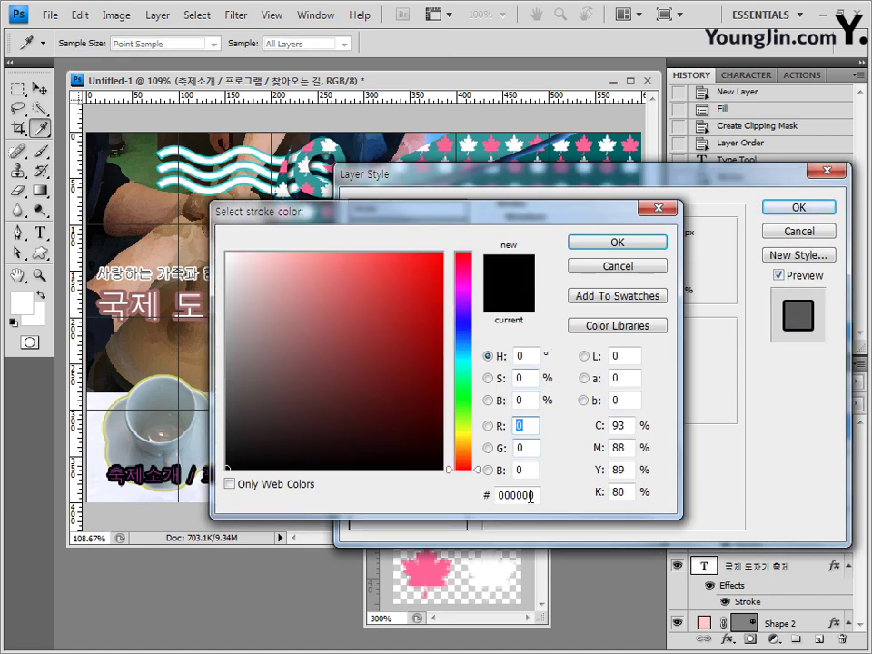
pyautogui.moveTo(523, 491); pyautogui.dragTo(328, 511)
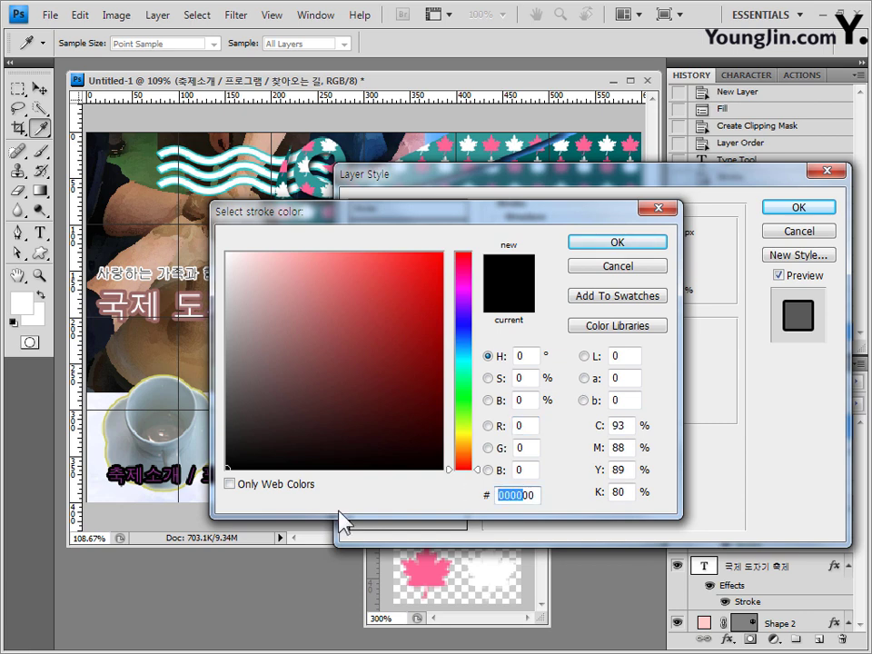
pyautogui.write('ffff')
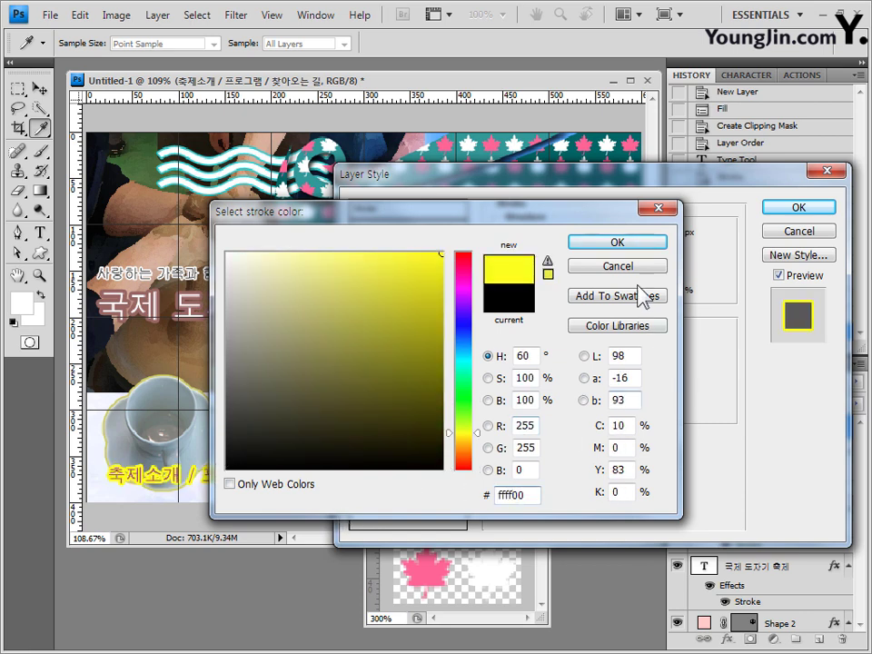
pyautogui.click(632, 246)
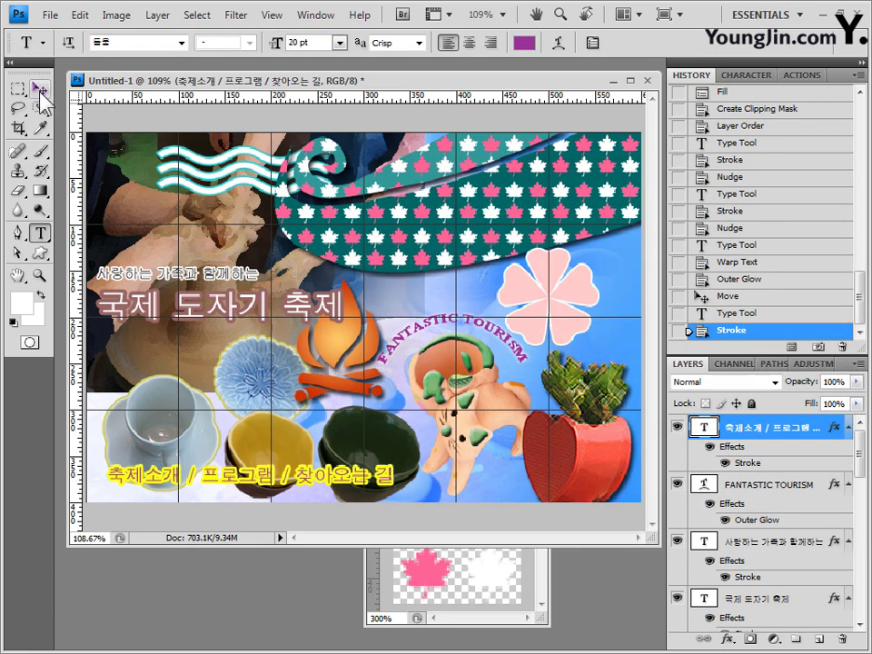
pyautogui.click(39, 90)
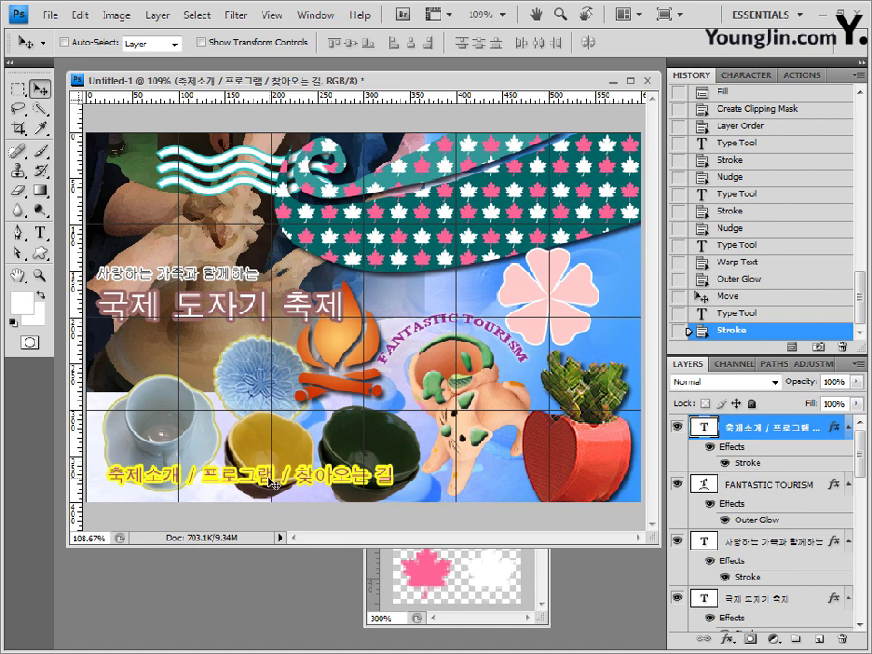
pyautogui.moveTo(272, 482); pyautogui.dragTo(289, 459)
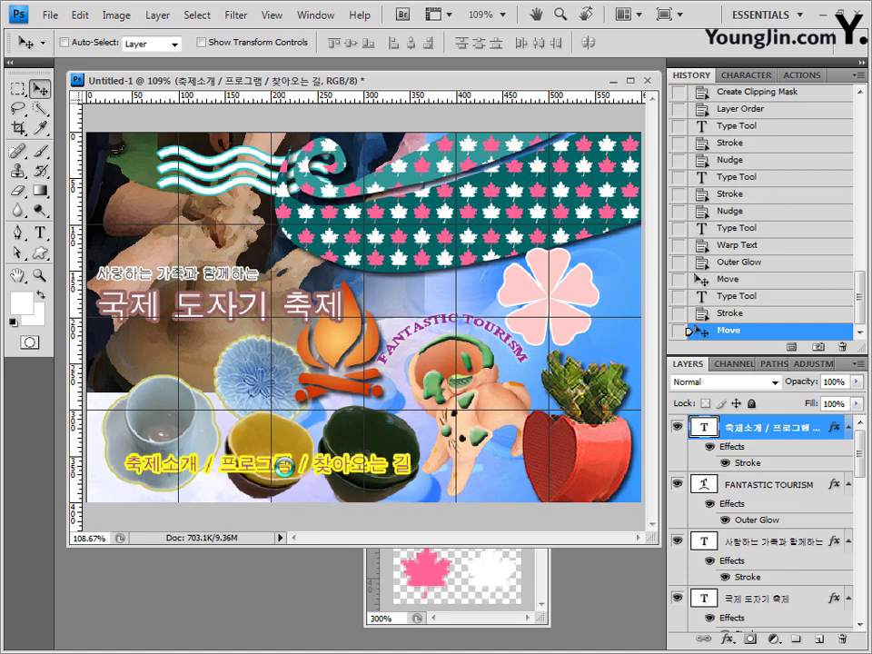
# - Save a JPEG copy in the GTQ folder, reusing the file name with the candidate number and name but ending in -4
pyautogui.click(47, 15)
pyautogui.click(102, 259)
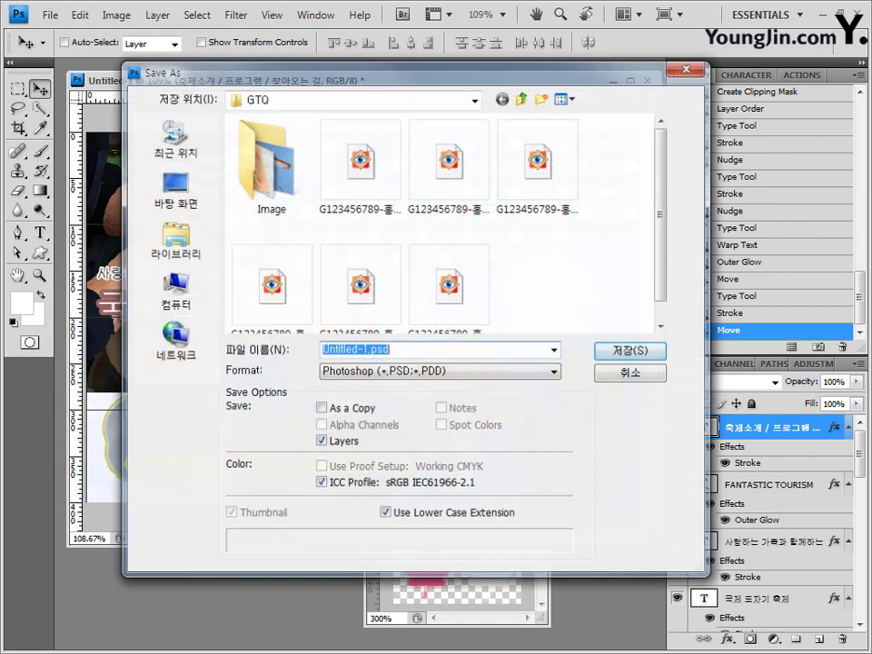
pyautogui.click(509, 373)
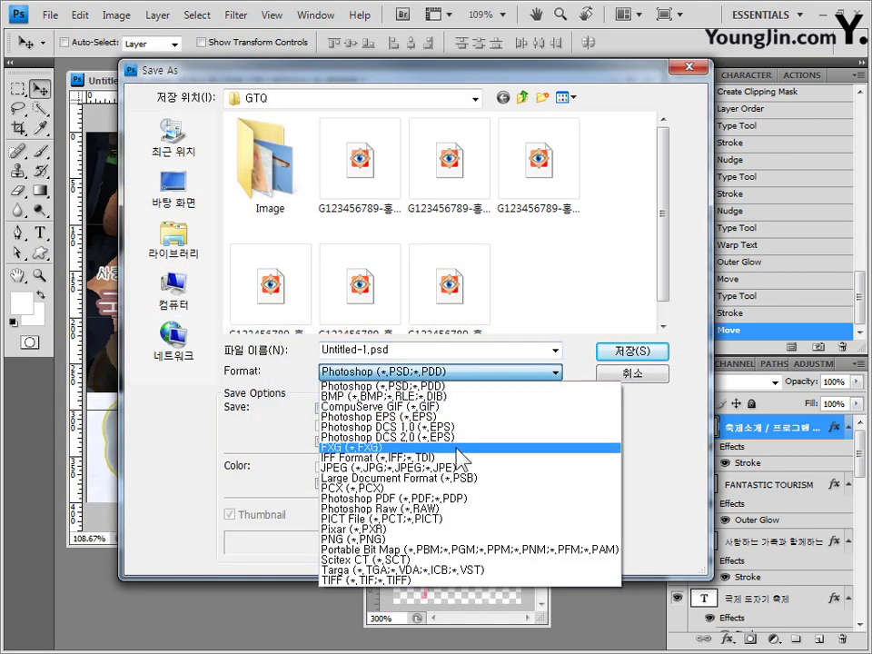
pyautogui.click(463, 467)
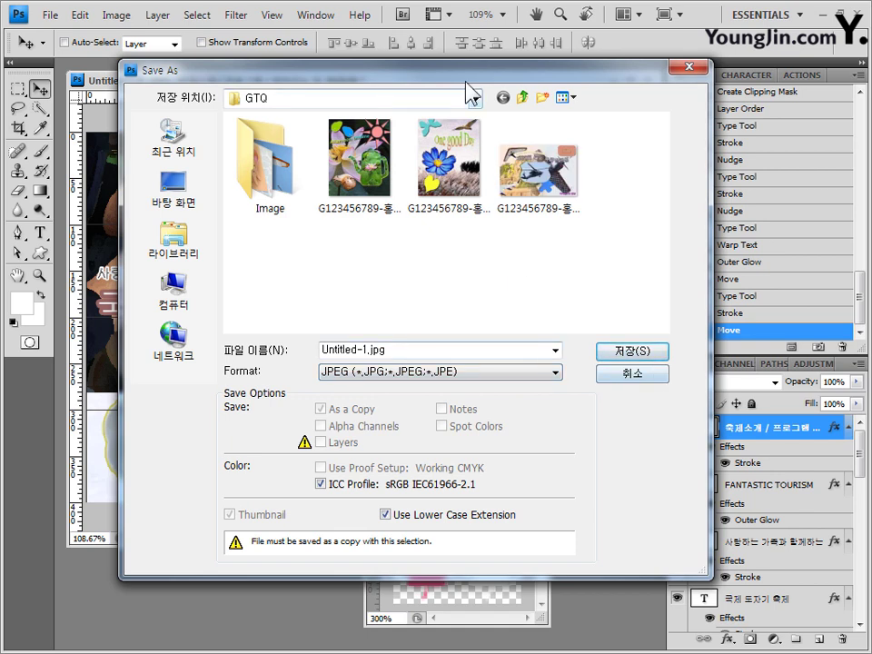
pyautogui.moveTo(469, 71); pyautogui.dragTo(532, 230)
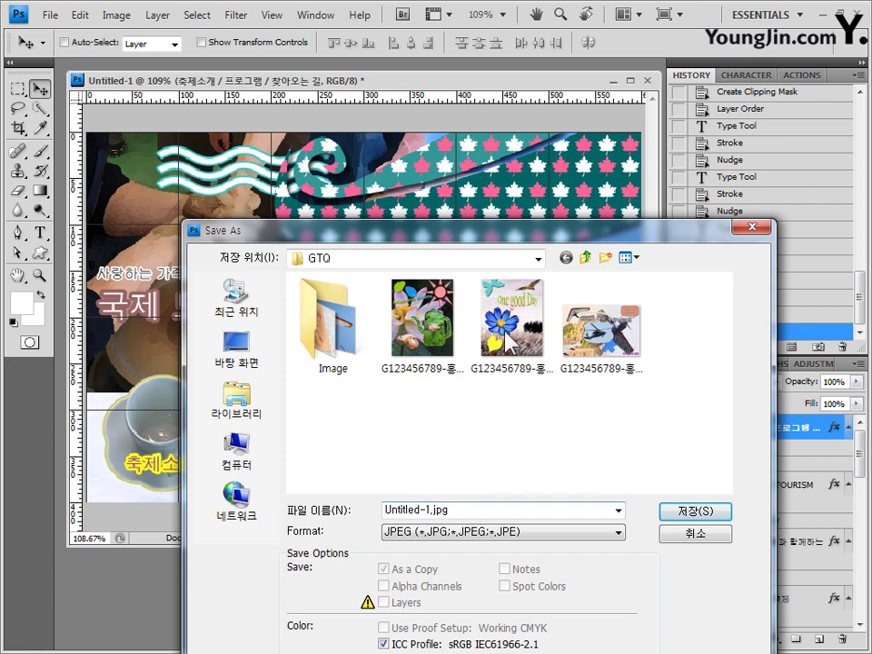
pyautogui.moveTo(539, 243); pyautogui.dragTo(505, 166)
pyautogui.click(566, 241)
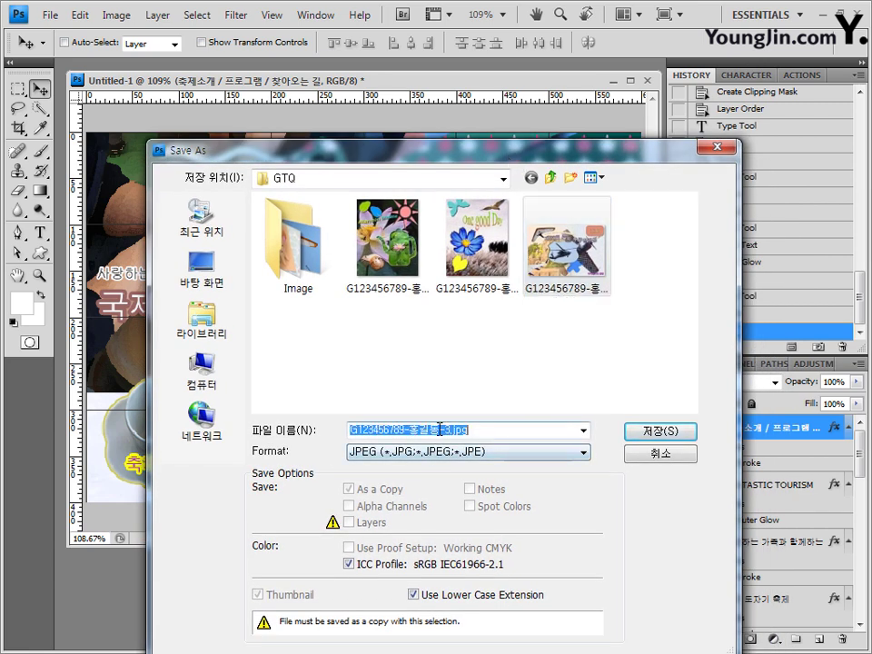
pyautogui.click(451, 430)
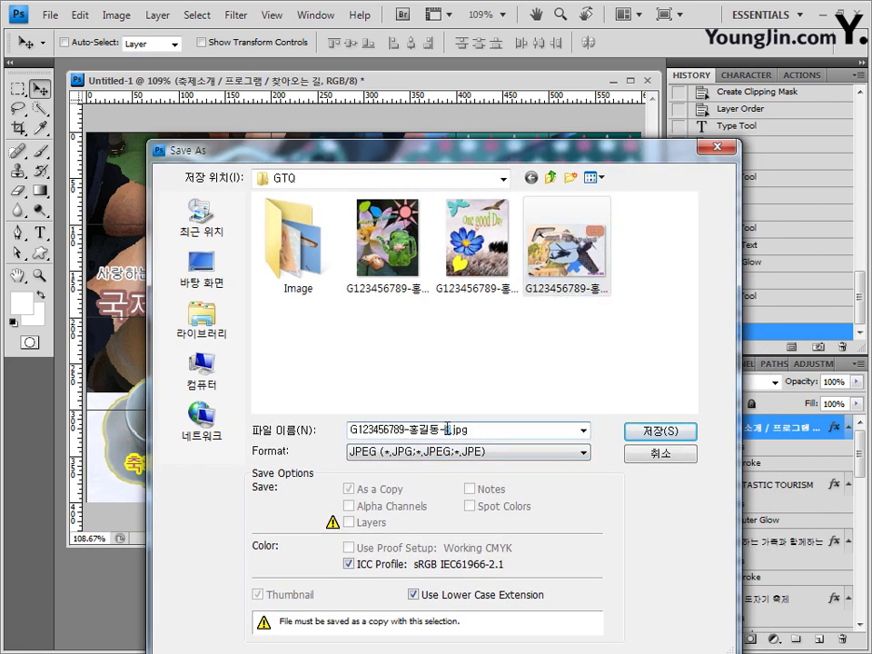
pyautogui.write('4')
pyautogui.click(662, 433)
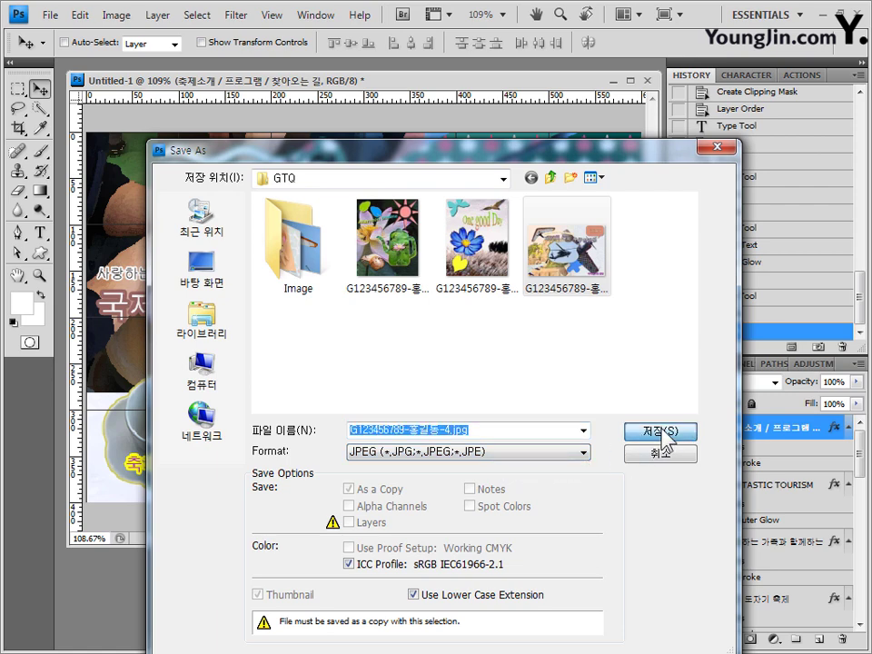
pyautogui.click(501, 229)
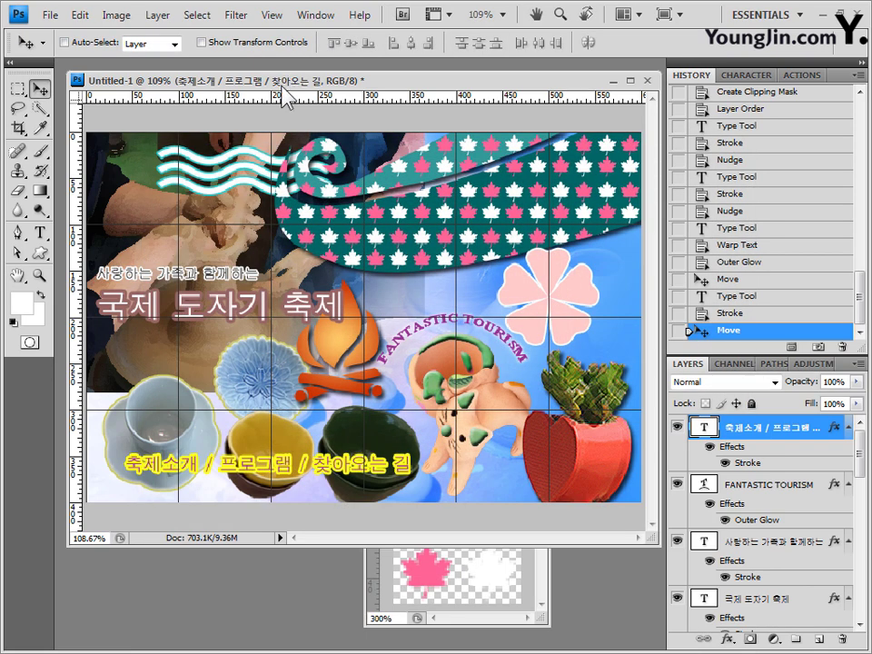
# - Save the layered composite as a PSD with the candidate number and name ending in -4임시, keeping Maximize compatibility on
pyautogui.click(46, 15)
pyautogui.click(95, 244)
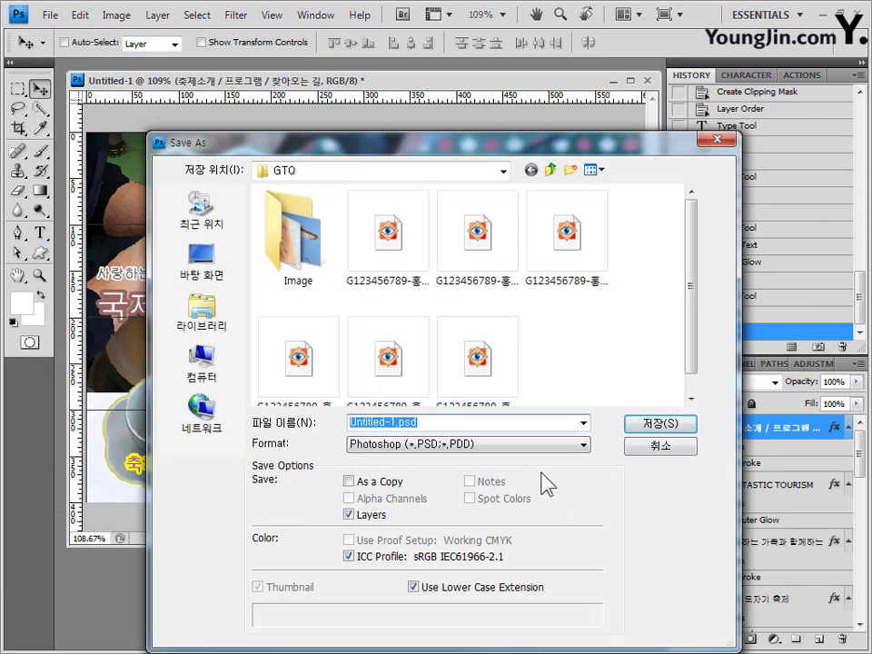
pyautogui.click(490, 373)
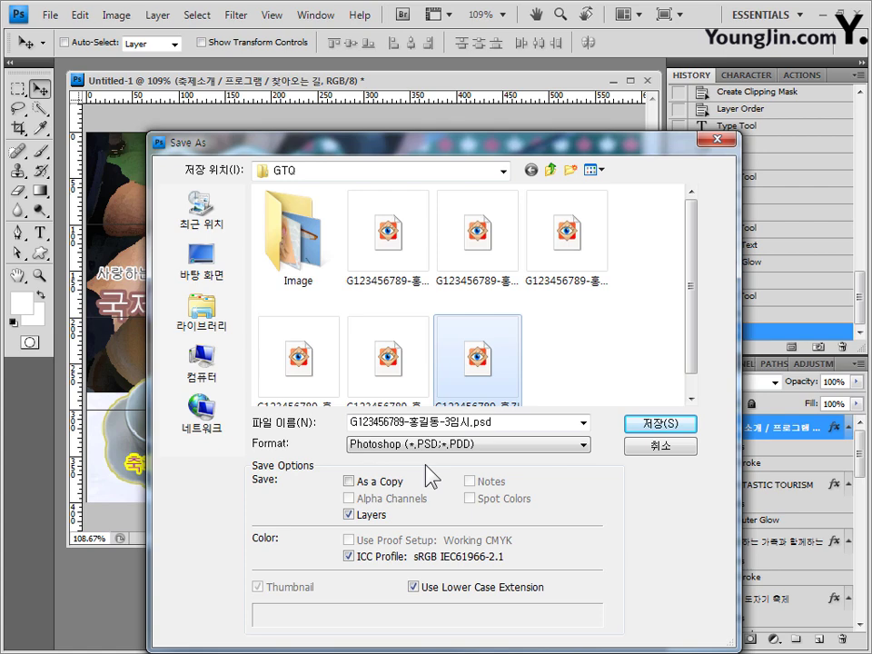
pyautogui.click(454, 423)
pyautogui.click(451, 421)
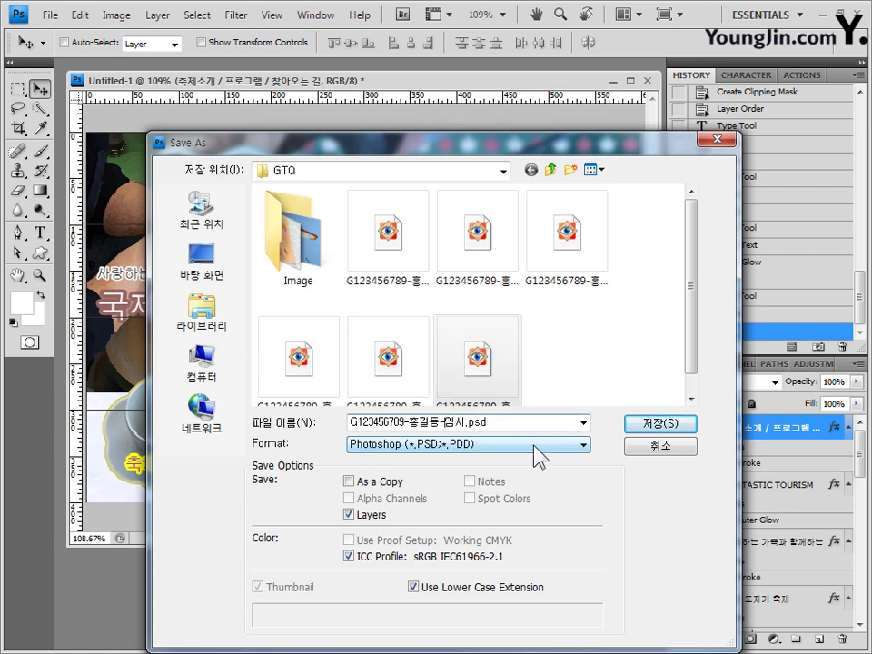
pyautogui.press('Return')
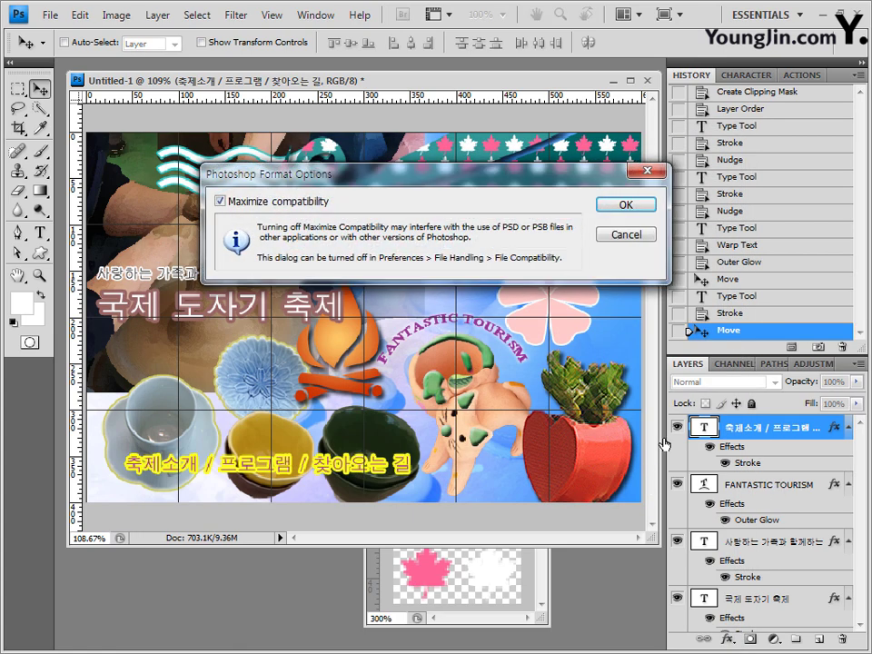
pyautogui.click(627, 206)
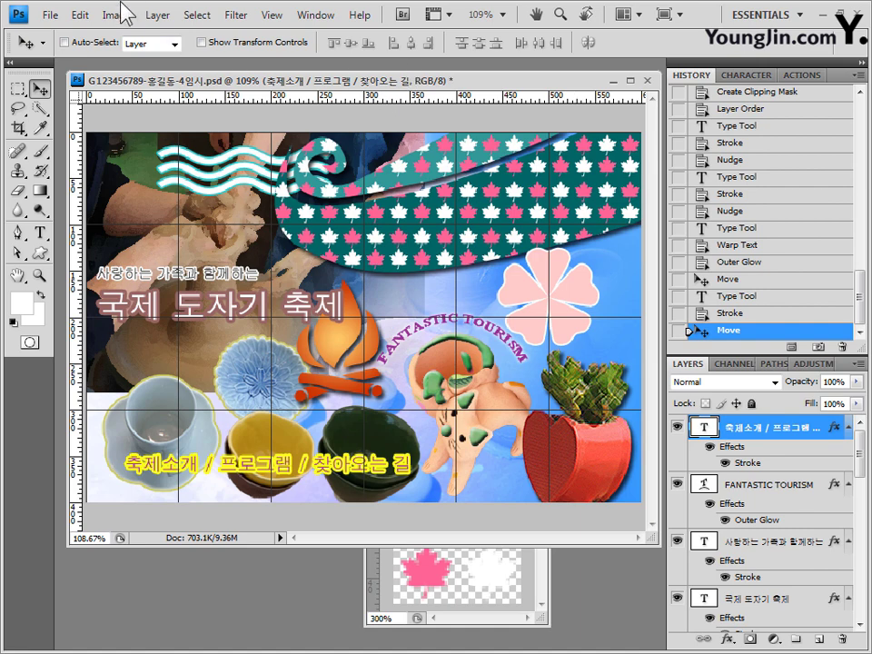
# - Resize the composite to 60 × 40 pixels with proportions constrained
pyautogui.click(116, 14)
pyautogui.click(175, 138)
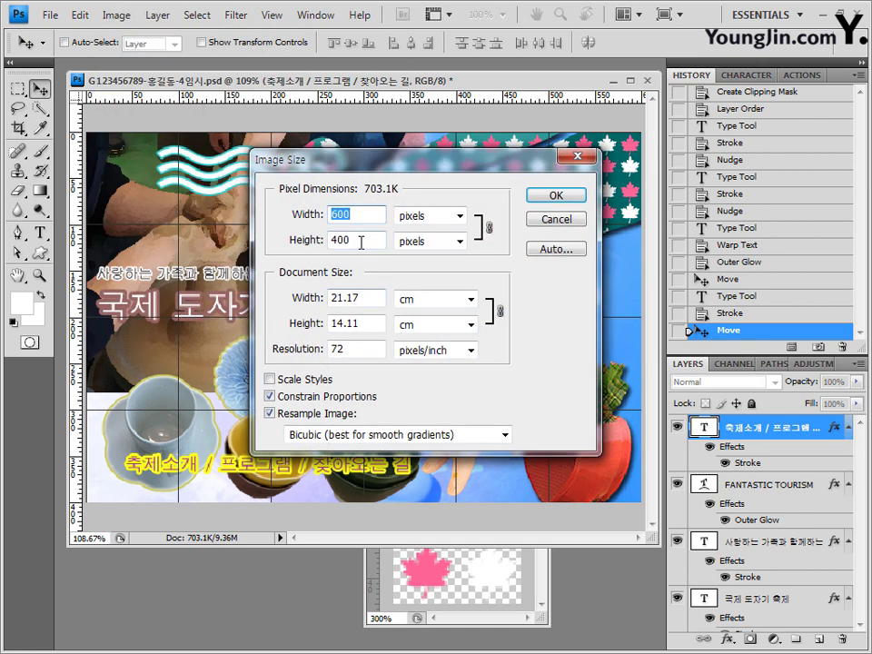
pyautogui.write('60')
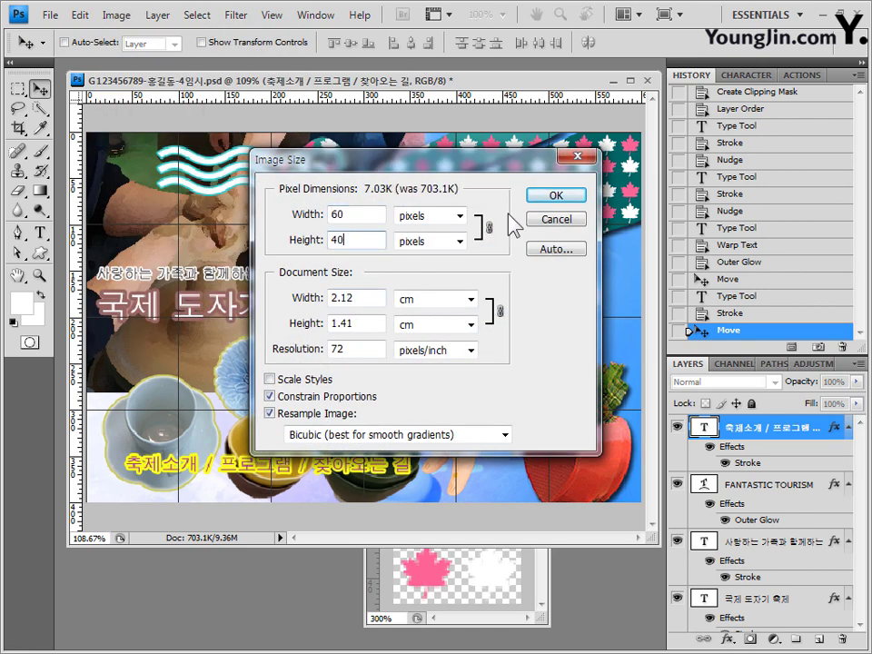
pyautogui.click(556, 194)
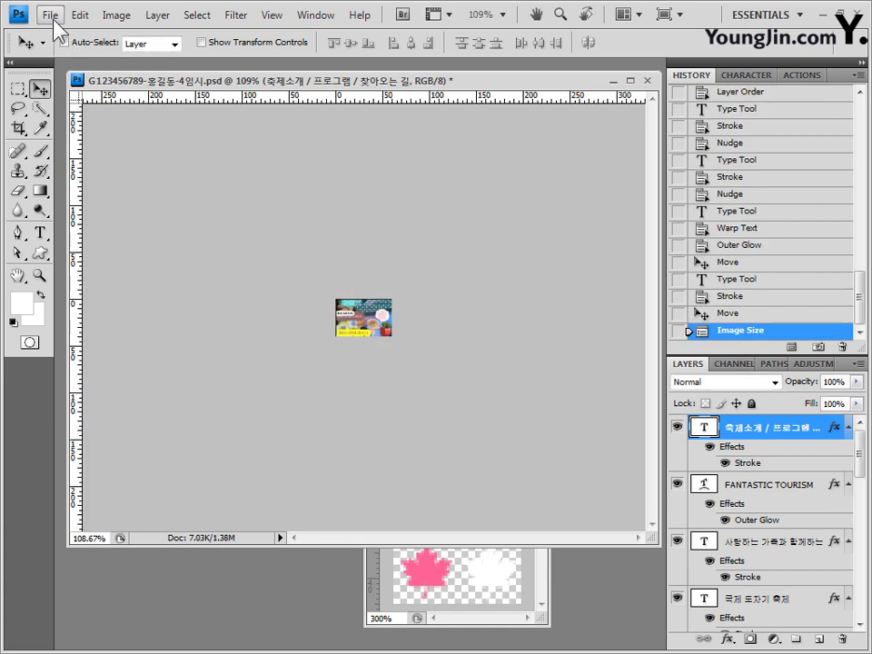
# - Save the reduced composite as a PSD in the GTQ folder, removing 임시 so the file name ends in -4
pyautogui.click(54, 20)
pyautogui.click(86, 245)
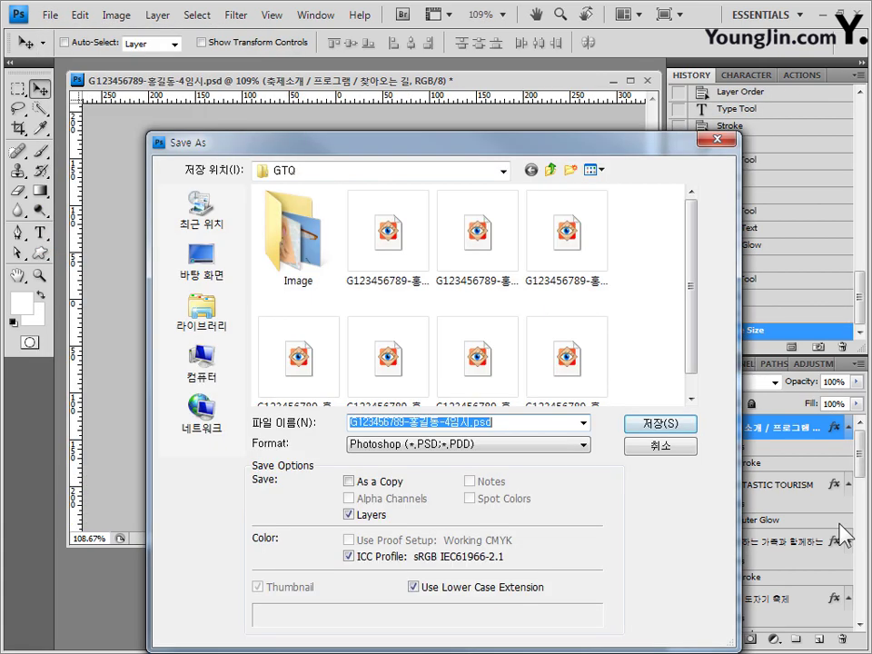
pyautogui.click(501, 423)
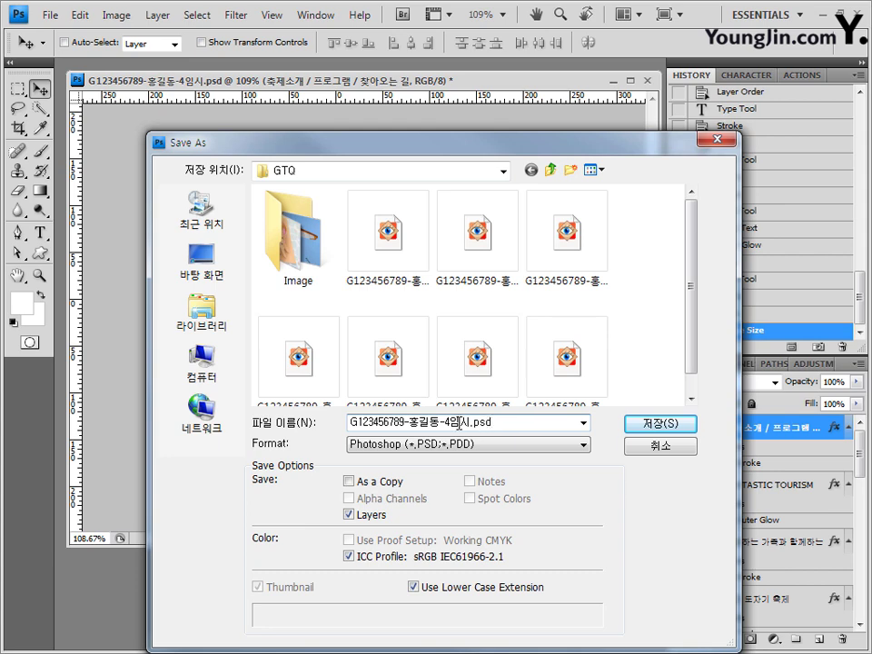
pyautogui.press('Left')
pyautogui.press('Left')
pyautogui.press('Left')
pyautogui.press('Left')
pyautogui.press('BackSpace')
pyautogui.press('BackSpace')
pyautogui.click(665, 424)
pyautogui.click(626, 205)
# - Switch to Windows Explorer and select the final JPEG and PSD files in the GTQ folder, excluding the four 임시 files
pyautogui.hotkey('alt', 'Tab')
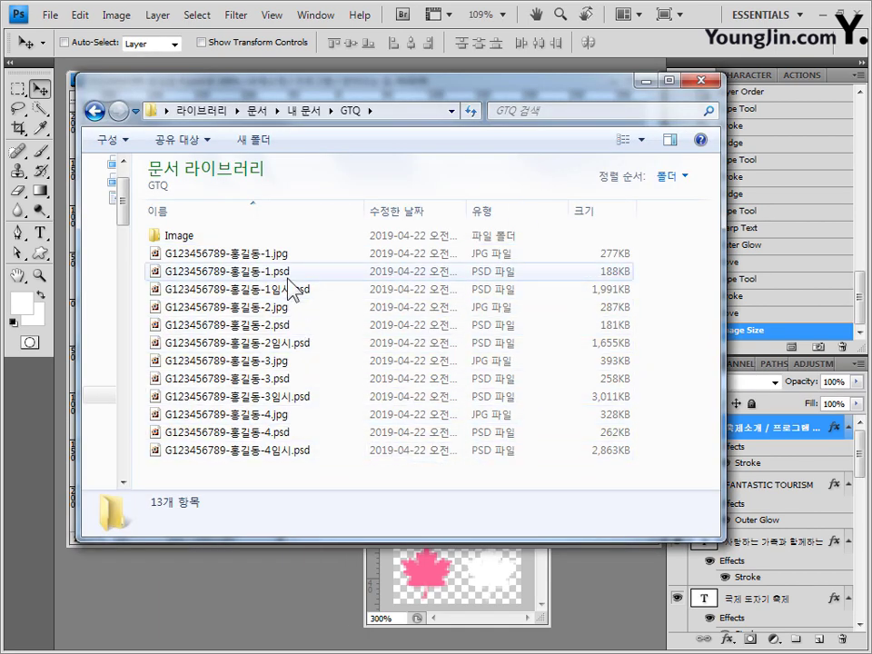
pyautogui.click(288, 257)
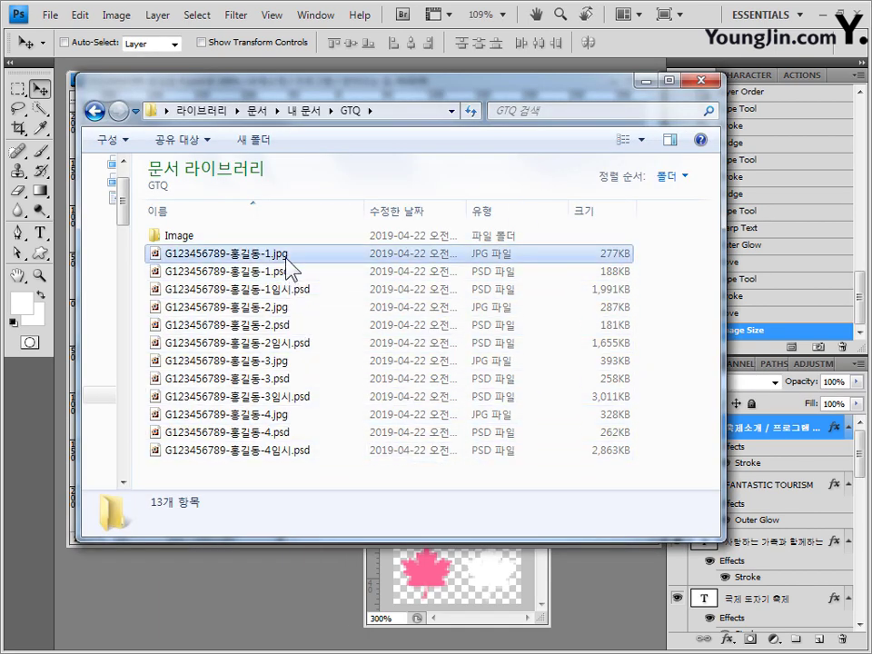
pyautogui.keyDown('shift'); pyautogui.click(288, 449); pyautogui.keyUp('shift')
pyautogui.keyDown('ctrl'); pyautogui.click(288, 450); pyautogui.keyUp('ctrl')
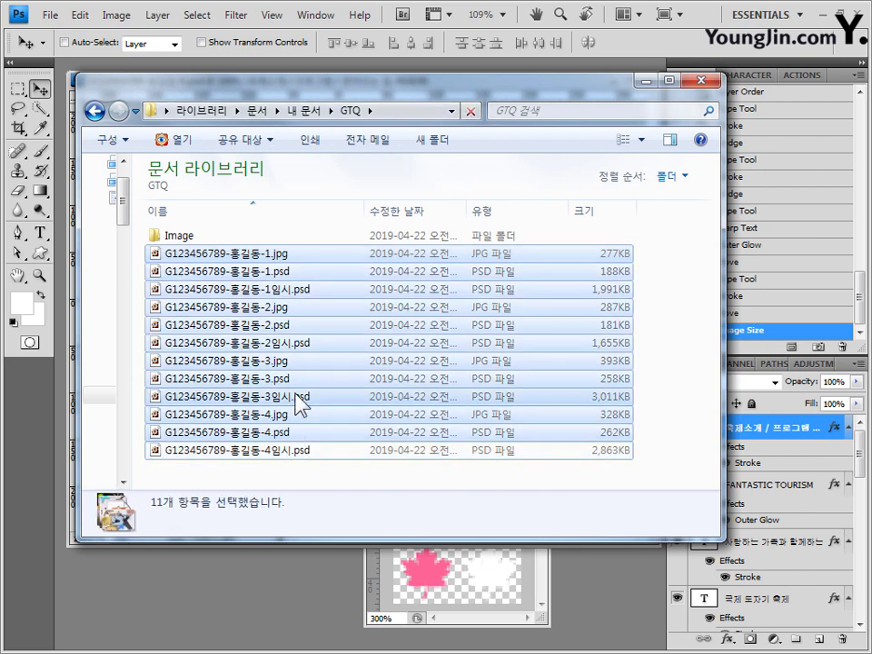
pyautogui.keyDown('ctrl'); pyautogui.click(292, 342); pyautogui.keyUp('ctrl')
pyautogui.keyDown('ctrl'); pyautogui.click(290, 289); pyautogui.keyUp('ctrl')
pyautogui.keyDown('ctrl'); pyautogui.click(273, 396); pyautogui.keyUp('ctrl')
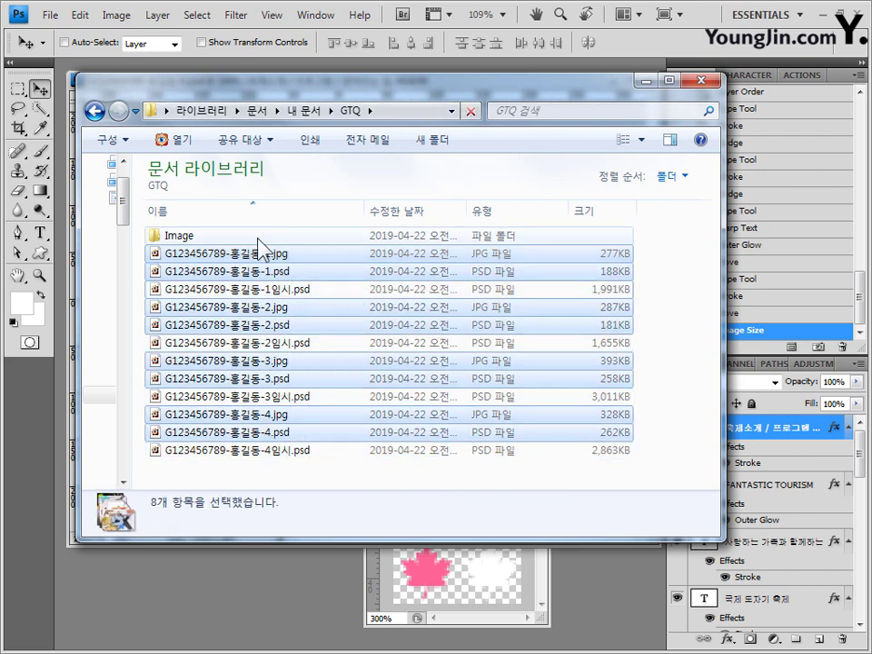
# - Clear the file selection and go through the 임시 PSD files one by one, from -1임시 to -4임시
pyautogui.click(321, 470)
pyautogui.click(317, 291)
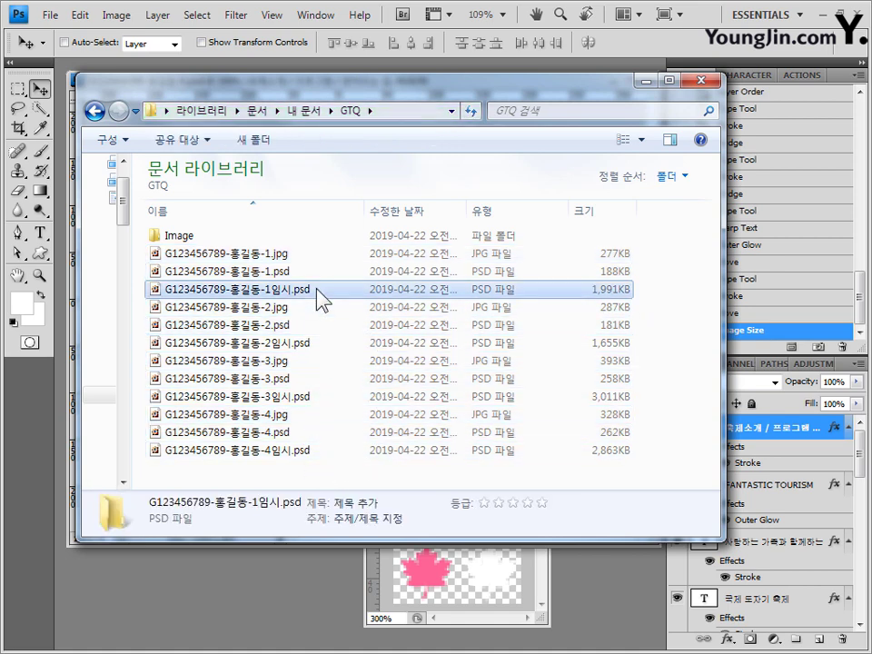
pyautogui.click(317, 344)
pyautogui.click(322, 397)
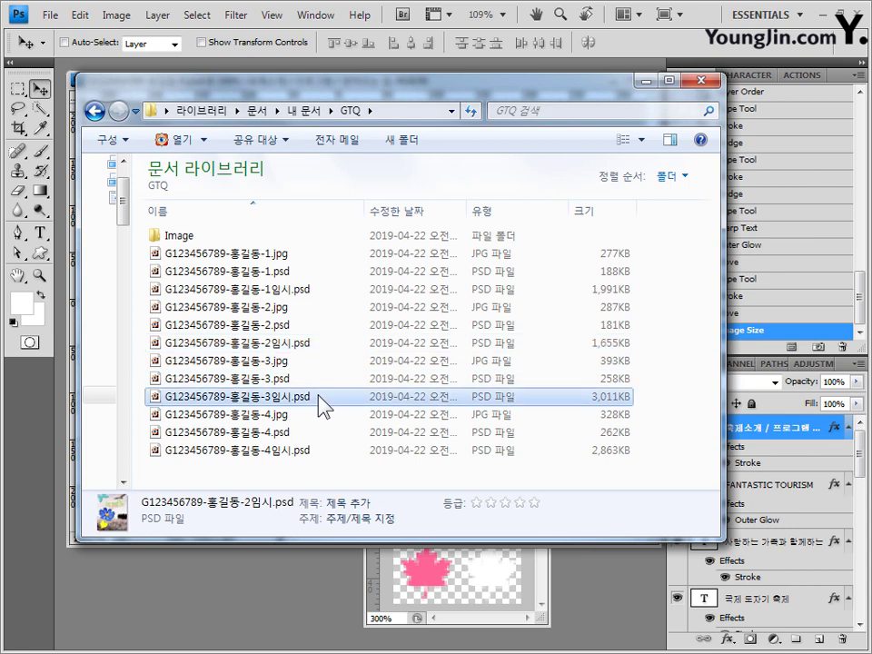
pyautogui.click(335, 449)
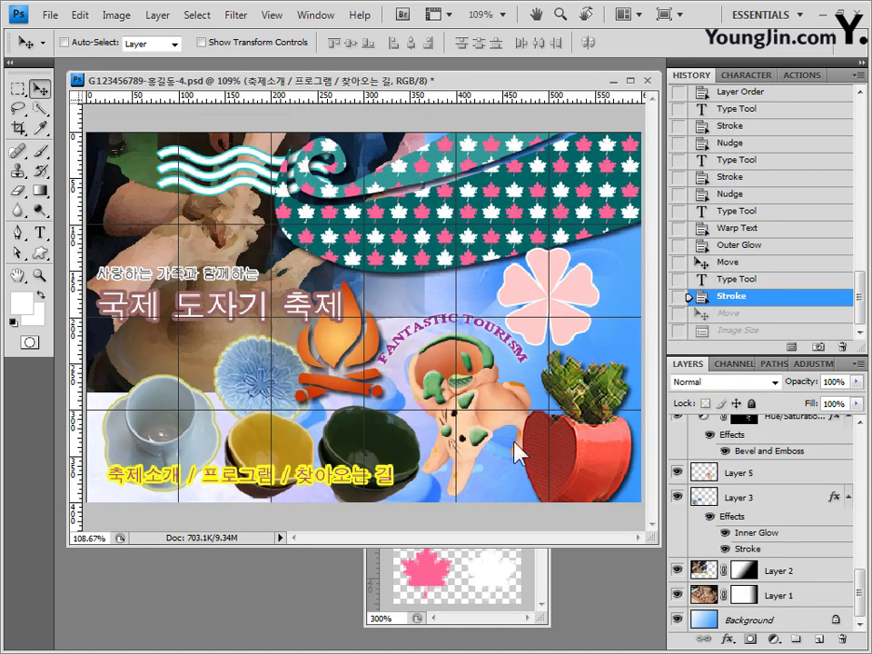
# - In the full-size Photoshop composite, hide Layer 1 and show it again to check its contribution
pyautogui.click(676, 595)
pyautogui.click(676, 596)
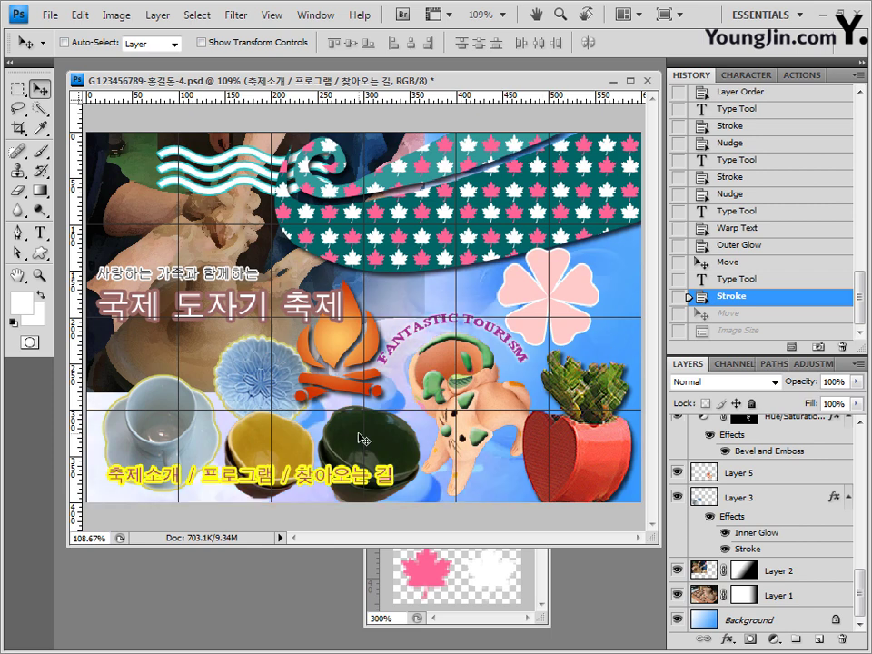